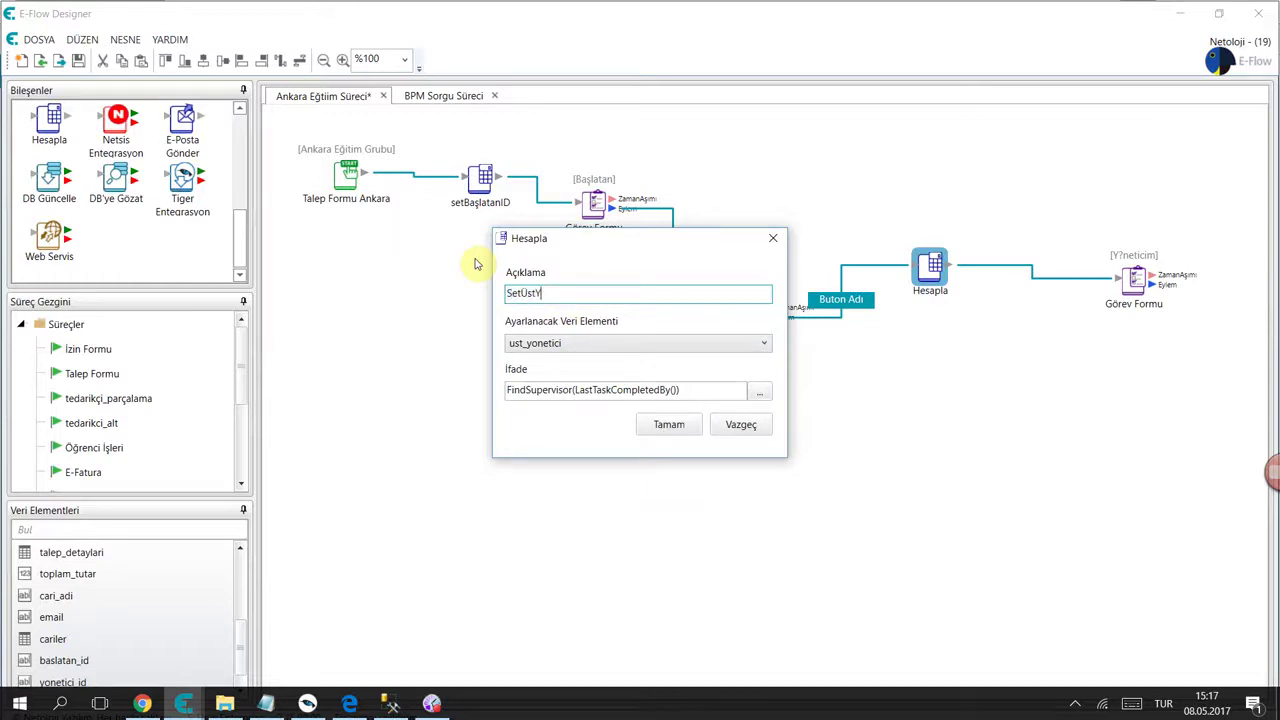
- Confirm the Hesapla component's description as SetÜstYönetici and reposition it and the Görev Formu that follows it in the diagram
{"action": "left_click", "coordinate": [670, 428]}
{"action": "left_click_drag", "start_coordinate": [930, 268], "coordinate": [908, 168]}
{"action": "left_click_drag", "start_coordinate": [1134, 280], "coordinate": [1027, 322]}
- Assign the last Görev Formu task to the ust_yonetici data element
{"action": "double_click", "coordinate": [1027, 322]}
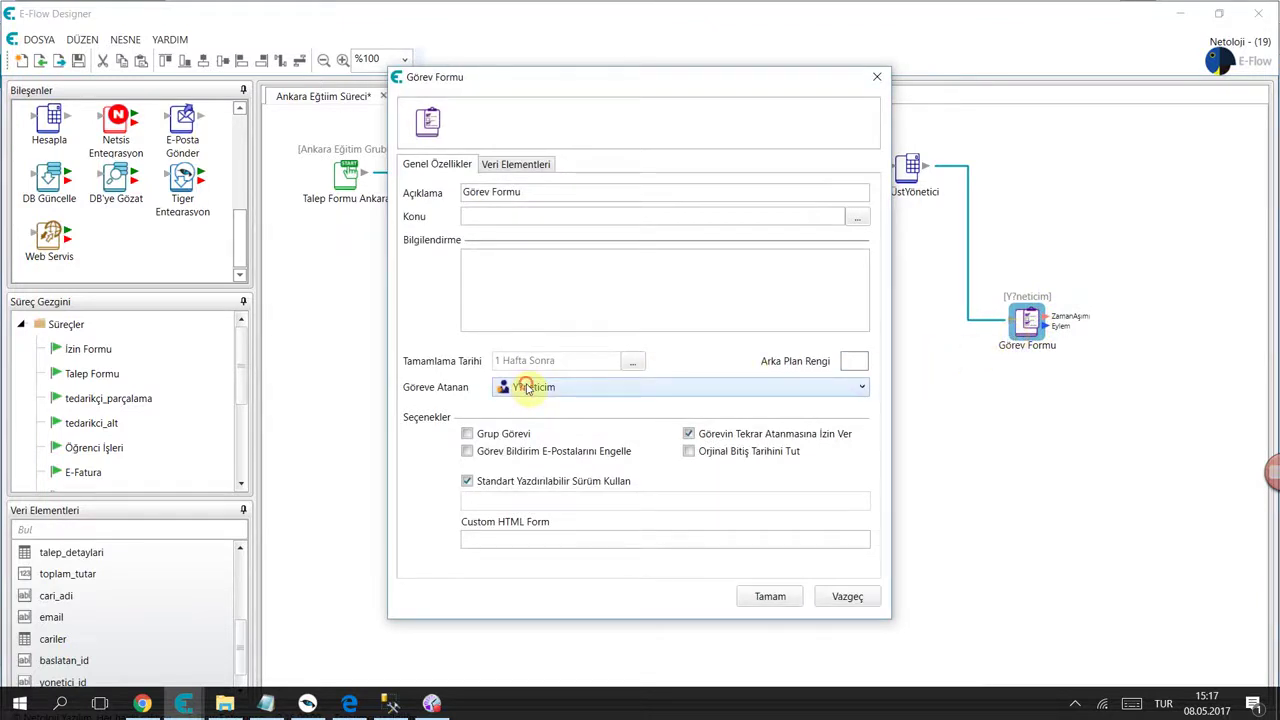
{"action": "left_click", "coordinate": [527, 388]}
{"action": "scroll", "coordinate": [630, 620], "scroll_direction": "down", "scroll_amount": 10}
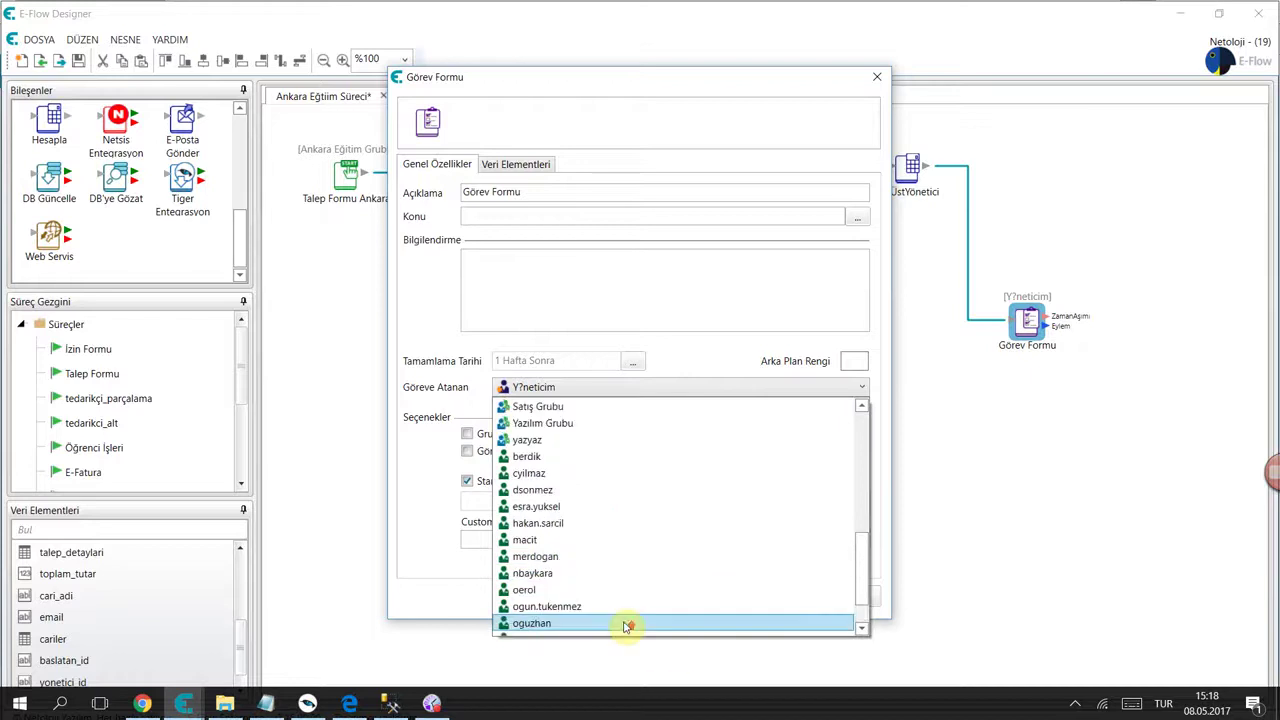
{"action": "scroll", "coordinate": [620, 623], "scroll_direction": "down", "scroll_amount": 1}
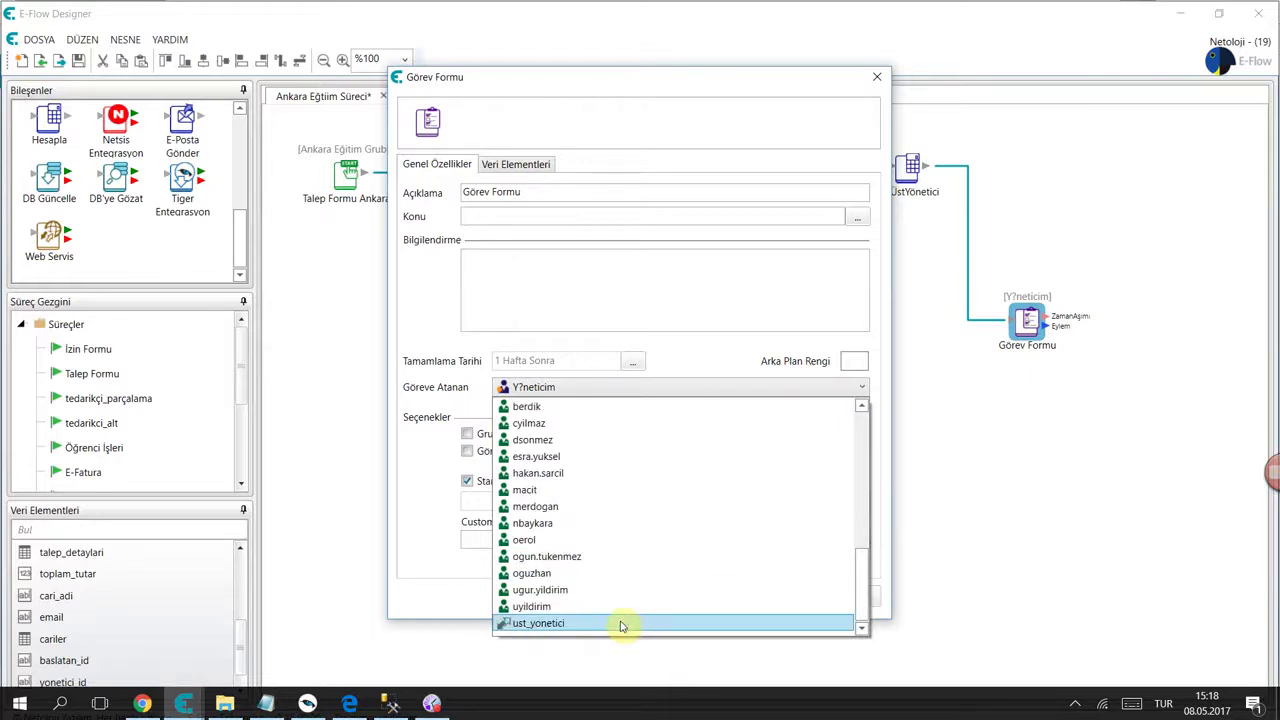
{"action": "left_click", "coordinate": [620, 623]}
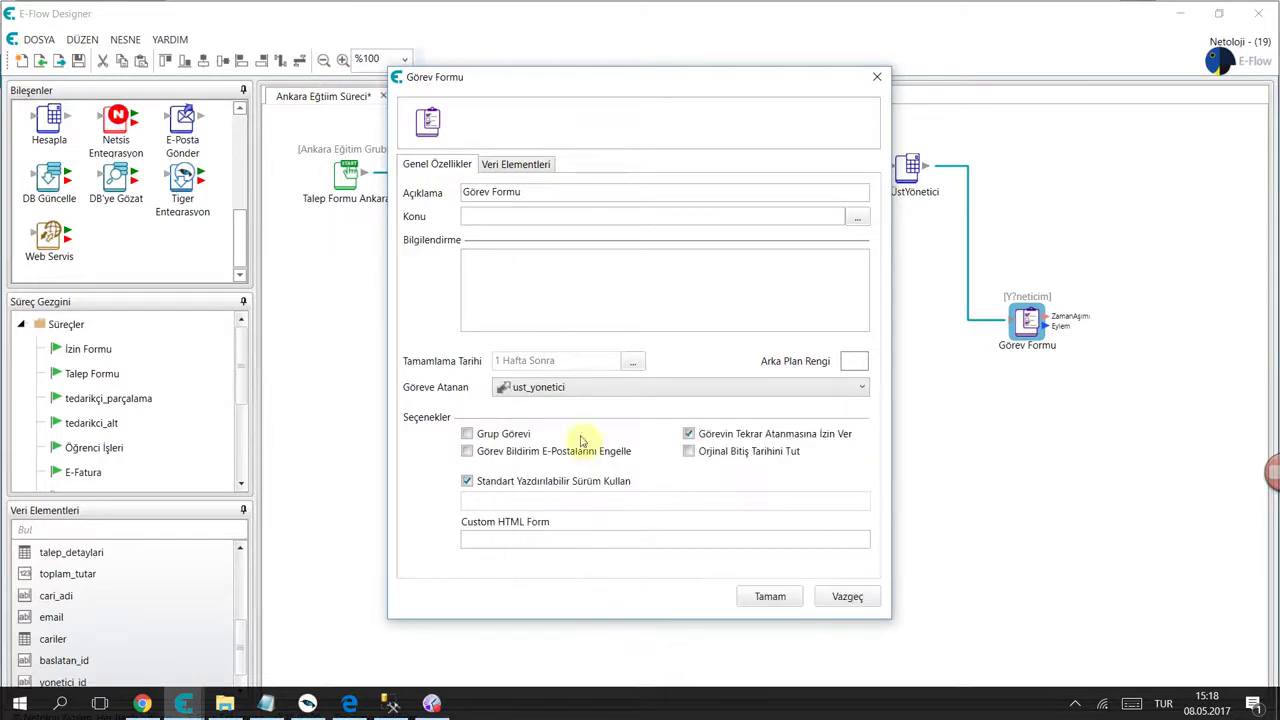
{"action": "left_click", "coordinate": [768, 596]}
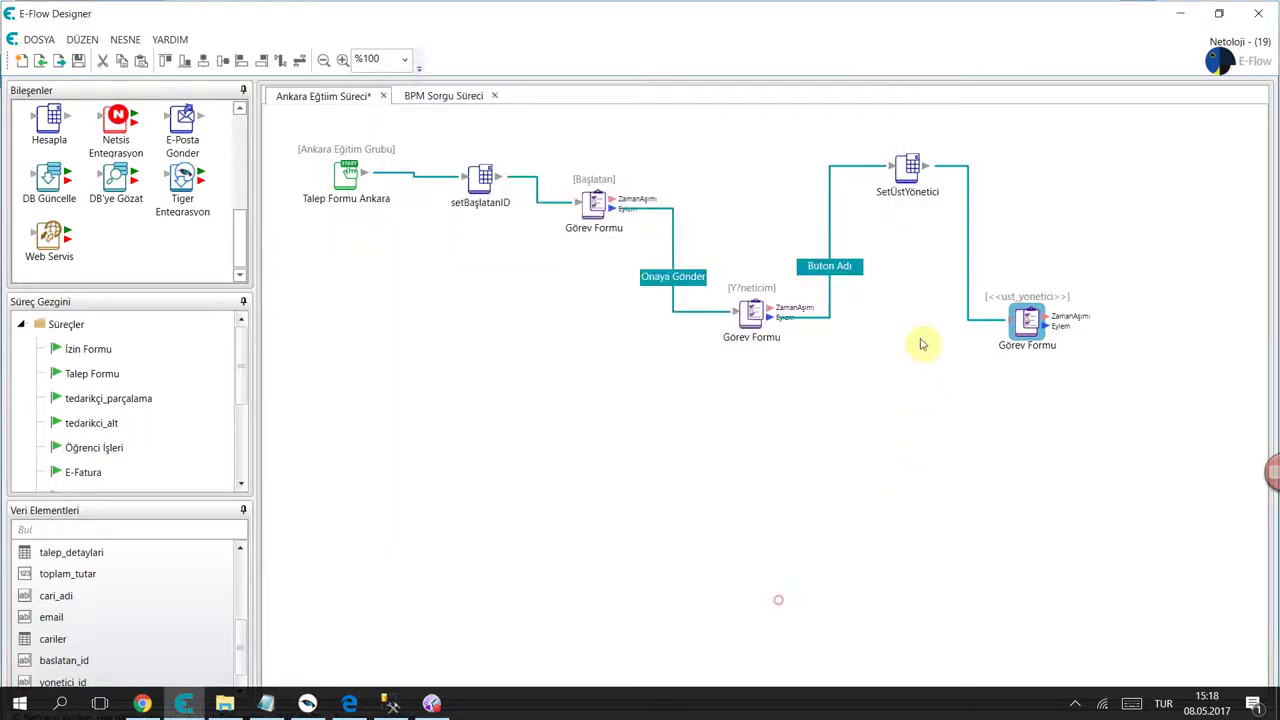
- Fine-tune the positions of SetÜstYönetici and the ust_yonetici Görev Formu and save the process
{"action": "mouse_move", "coordinate": [908, 168]}
{"action": "left_mouse_down"}
{"action": "mouse_move", "coordinate": [909, 201]}
{"action": "mouse_move", "coordinate": [898, 190]}
{"action": "left_mouse_up"}
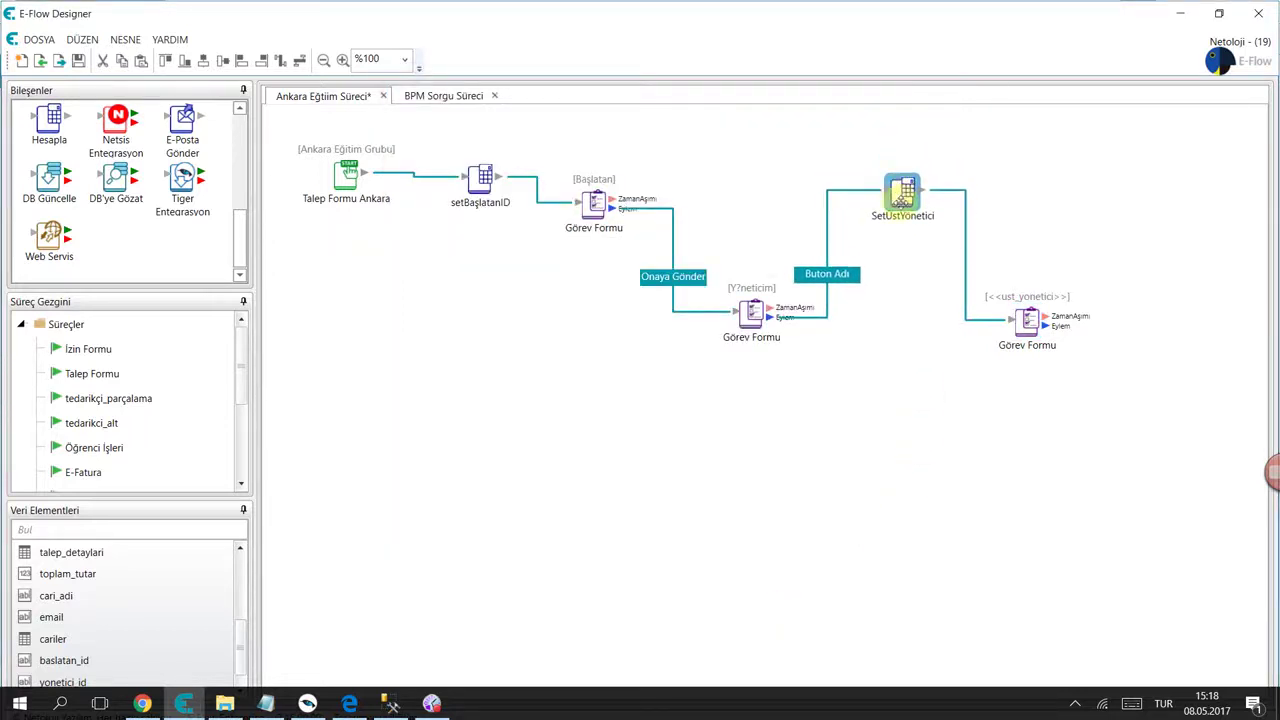
{"action": "left_click", "coordinate": [905, 321]}
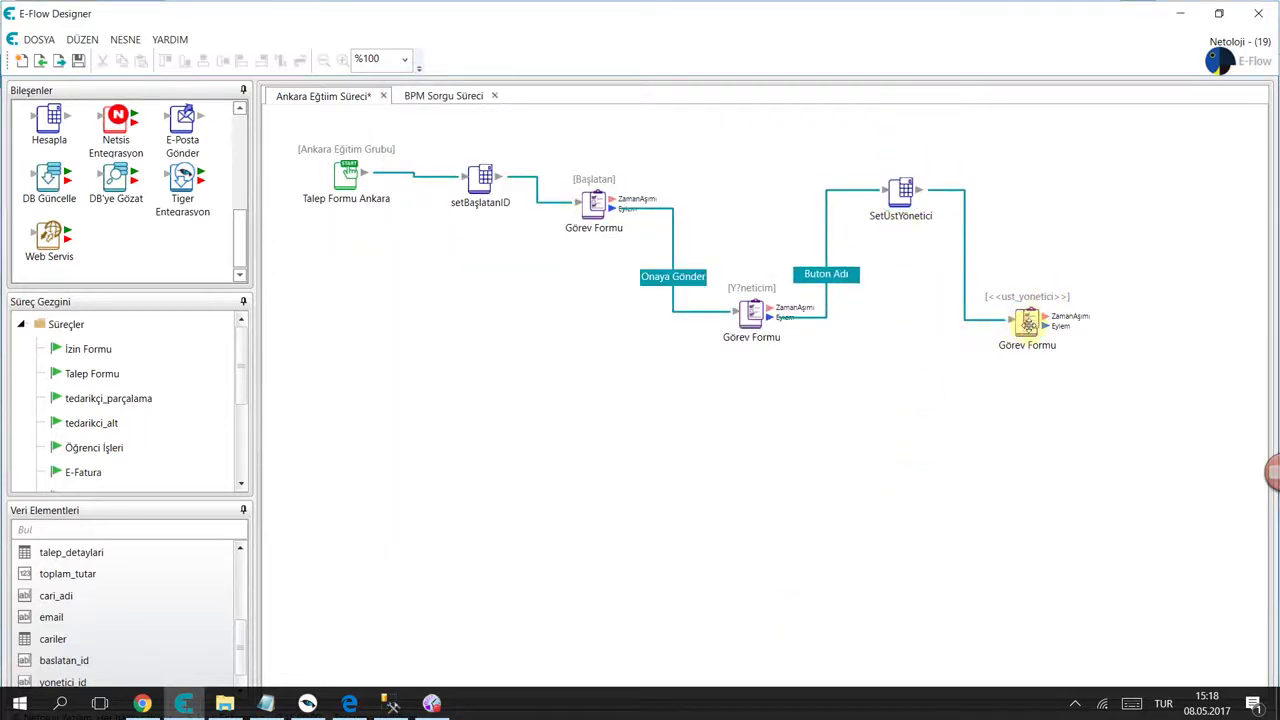
{"action": "mouse_move", "coordinate": [1025, 321]}
{"action": "left_mouse_down"}
{"action": "mouse_move", "coordinate": [1057, 294]}
{"action": "mouse_move", "coordinate": [1042, 313]}
{"action": "left_mouse_up"}
{"action": "left_click", "coordinate": [961, 383]}
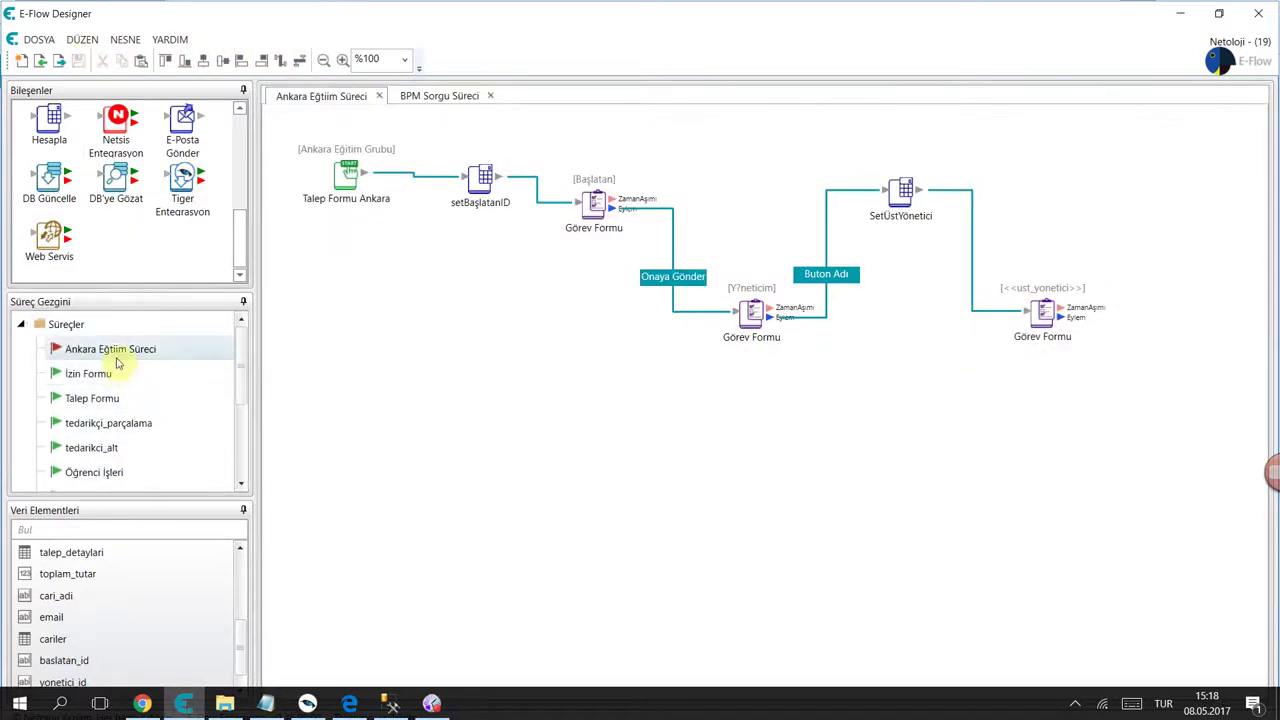
- Activate the saved Ankara Eğtiim Süreci process in the process explorer
{"action": "left_click", "coordinate": [112, 352]}
{"action": "right_click", "coordinate": [115, 358]}
{"action": "left_click", "coordinate": [163, 363]}
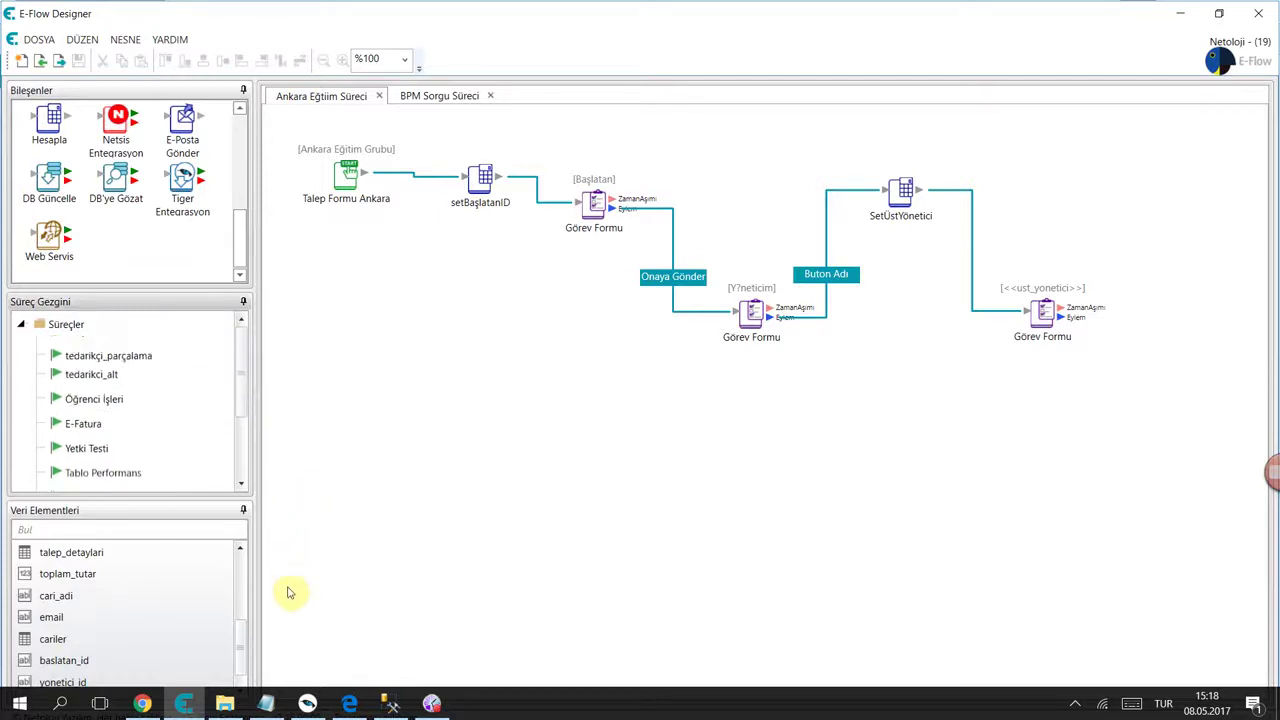
- Switch to the E-Flow web portal in Chrome and examine the Rapor Gönderimi setting in the first listed user's record
{"action": "left_click", "coordinate": [143, 705]}
{"action": "left_click", "coordinate": [422, 71]}
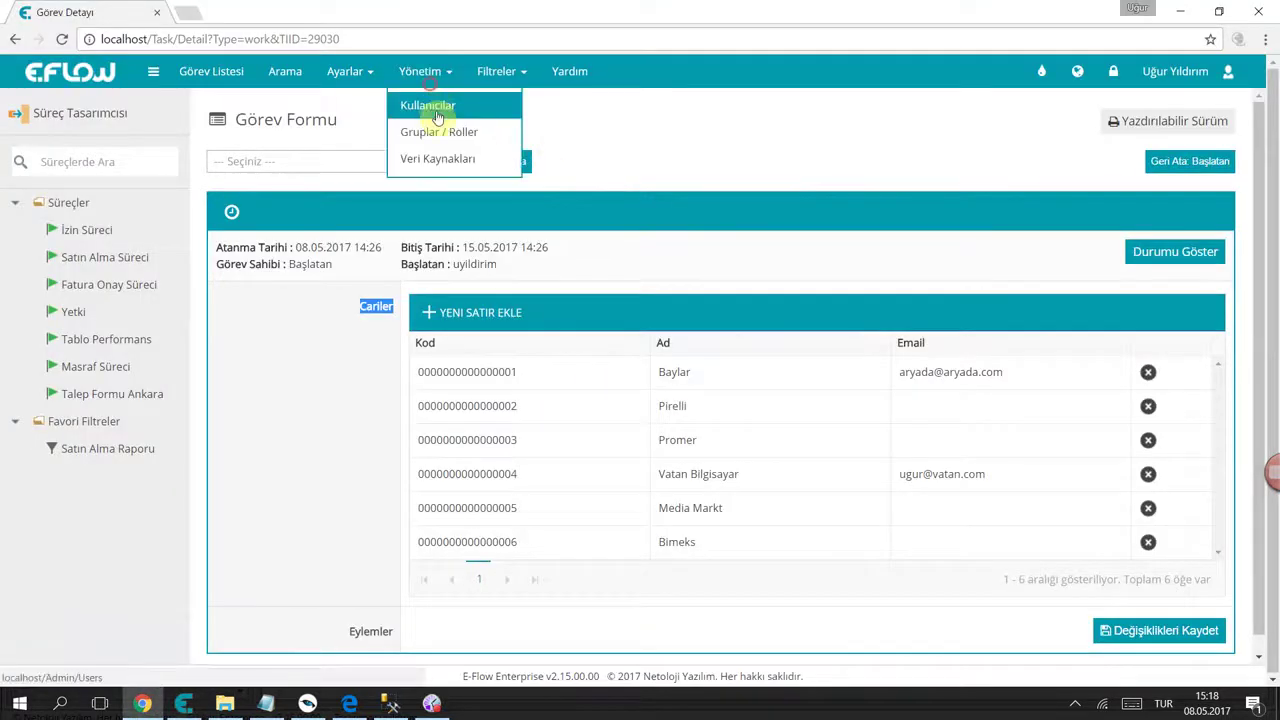
{"action": "left_click", "coordinate": [437, 108]}
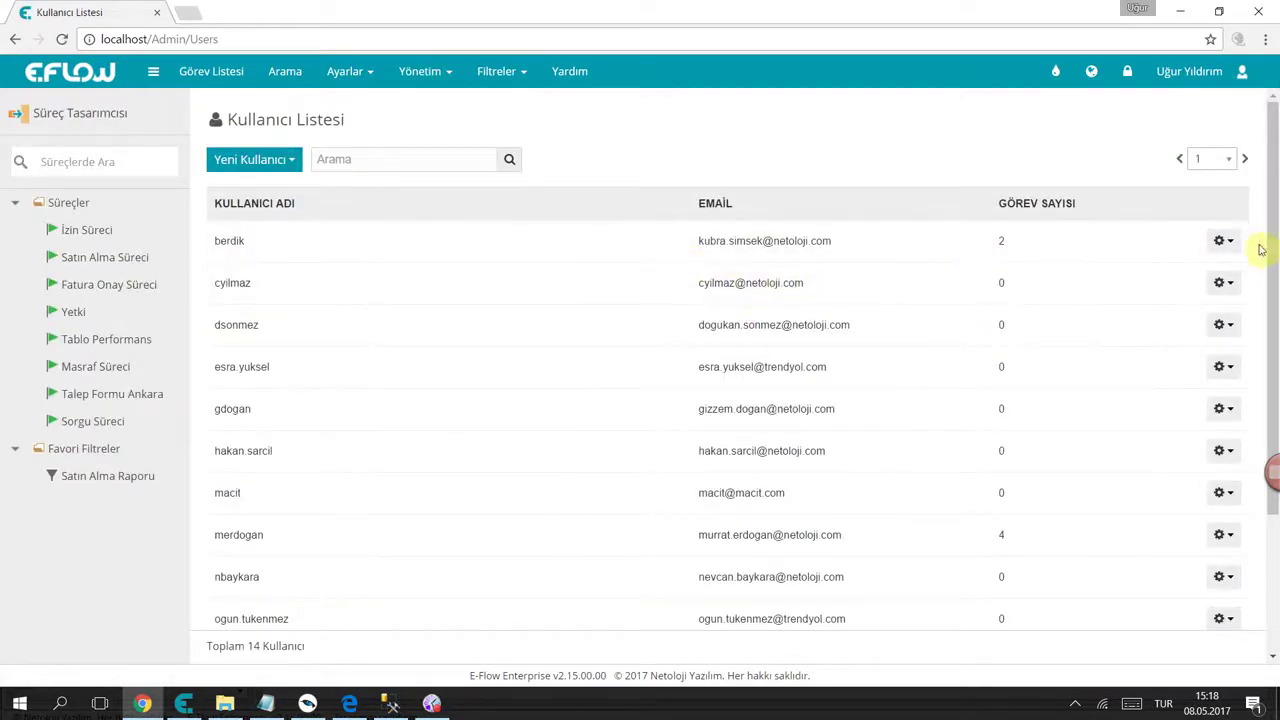
{"action": "left_click", "coordinate": [1224, 241]}
{"action": "left_click", "coordinate": [1177, 304]}
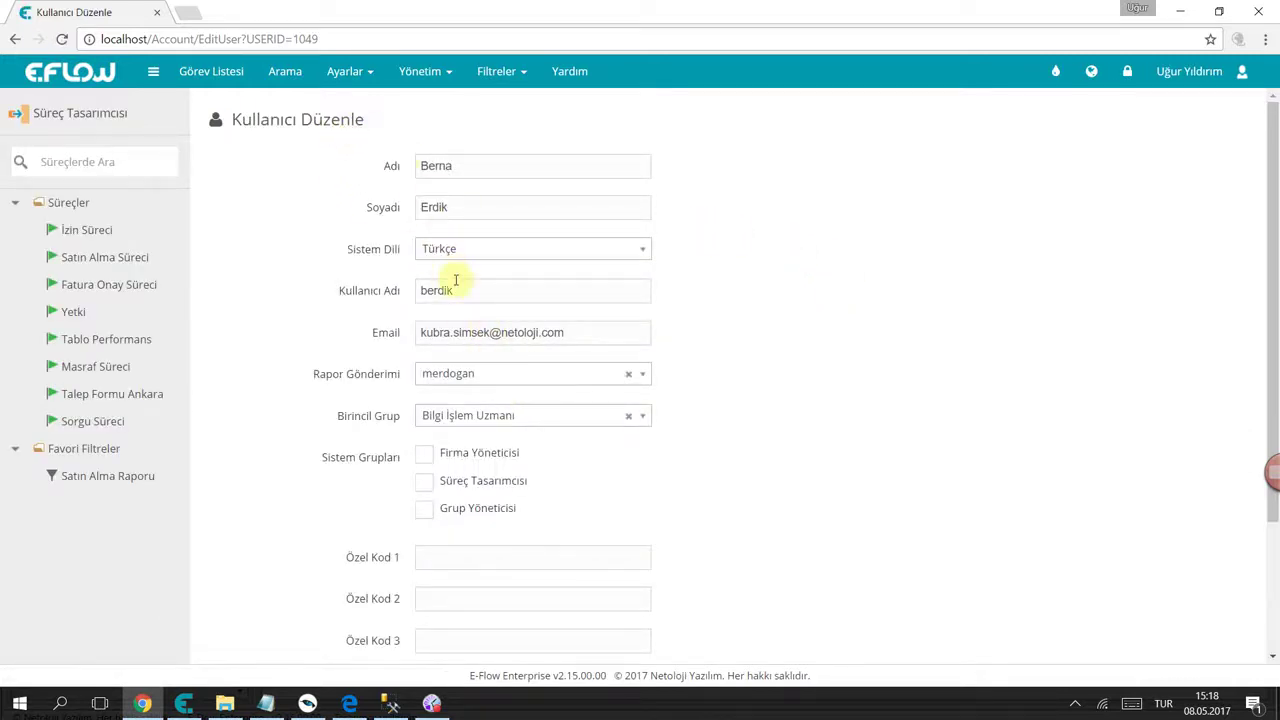
{"action": "left_click", "coordinate": [441, 73]}
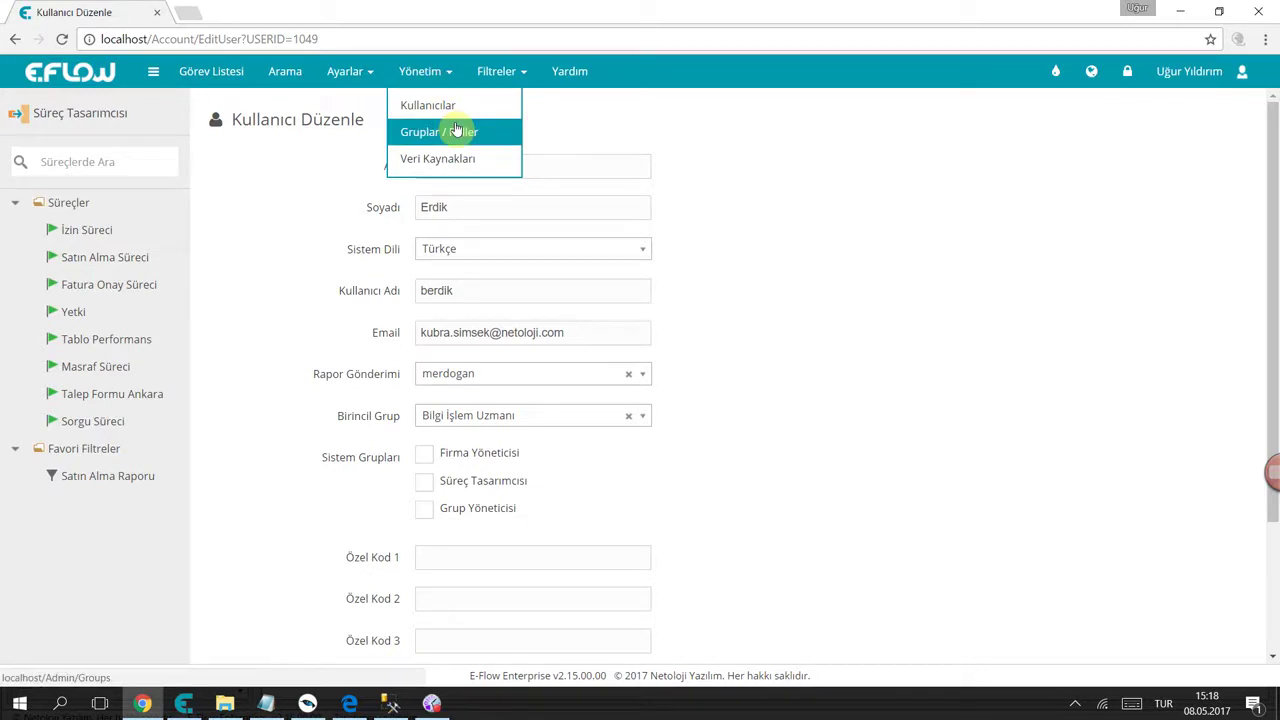
- Back in E-Flow Designer, delete the Y?neticim Görev Formu and connect the Başlatan form's Eylem output to SetÜstYönetici as Onaya Gönder
{"action": "left_click", "coordinate": [183, 703]}
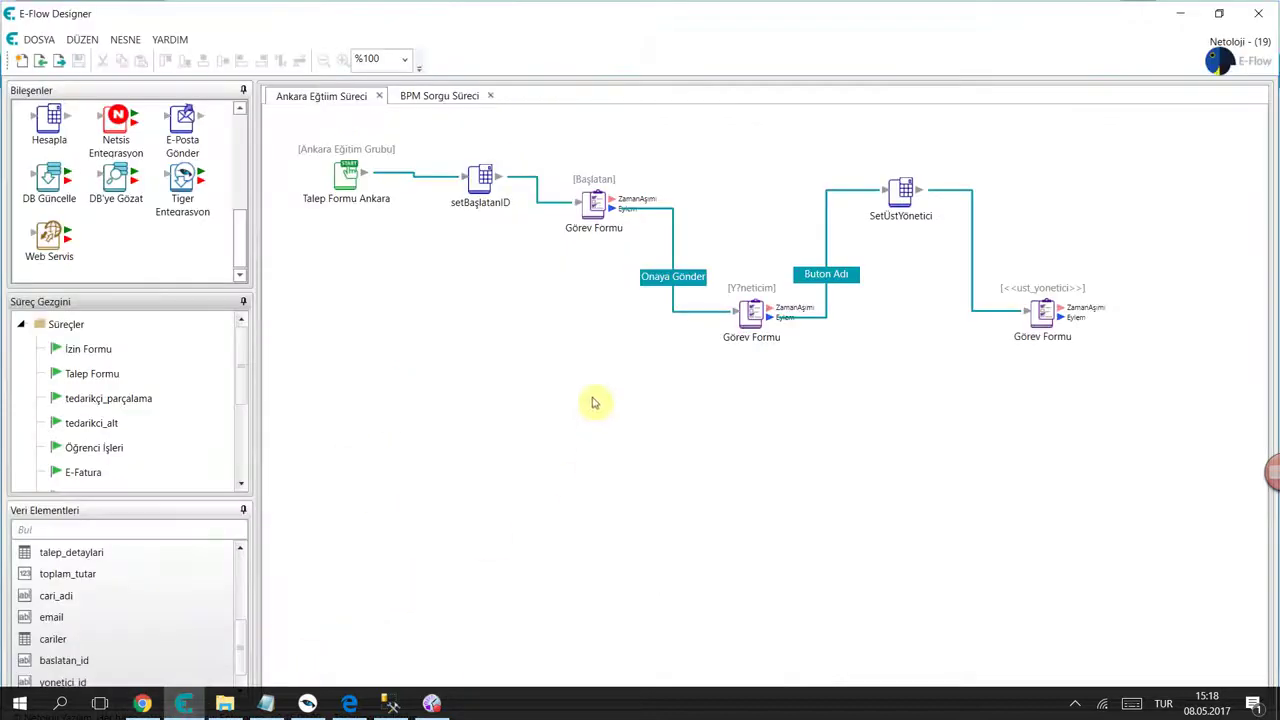
{"action": "left_click", "coordinate": [588, 201]}
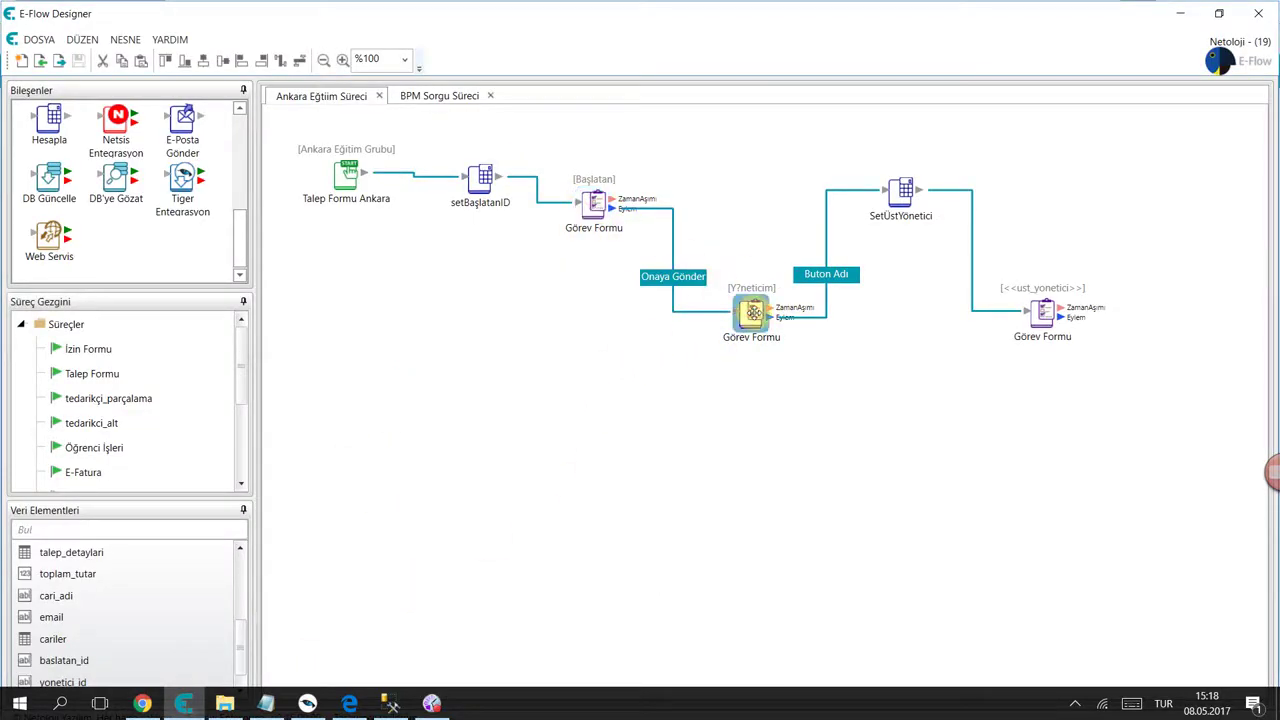
{"action": "key", "text": "Delete"}
{"action": "left_click_drag", "start_coordinate": [612, 206], "coordinate": [810, 342]}
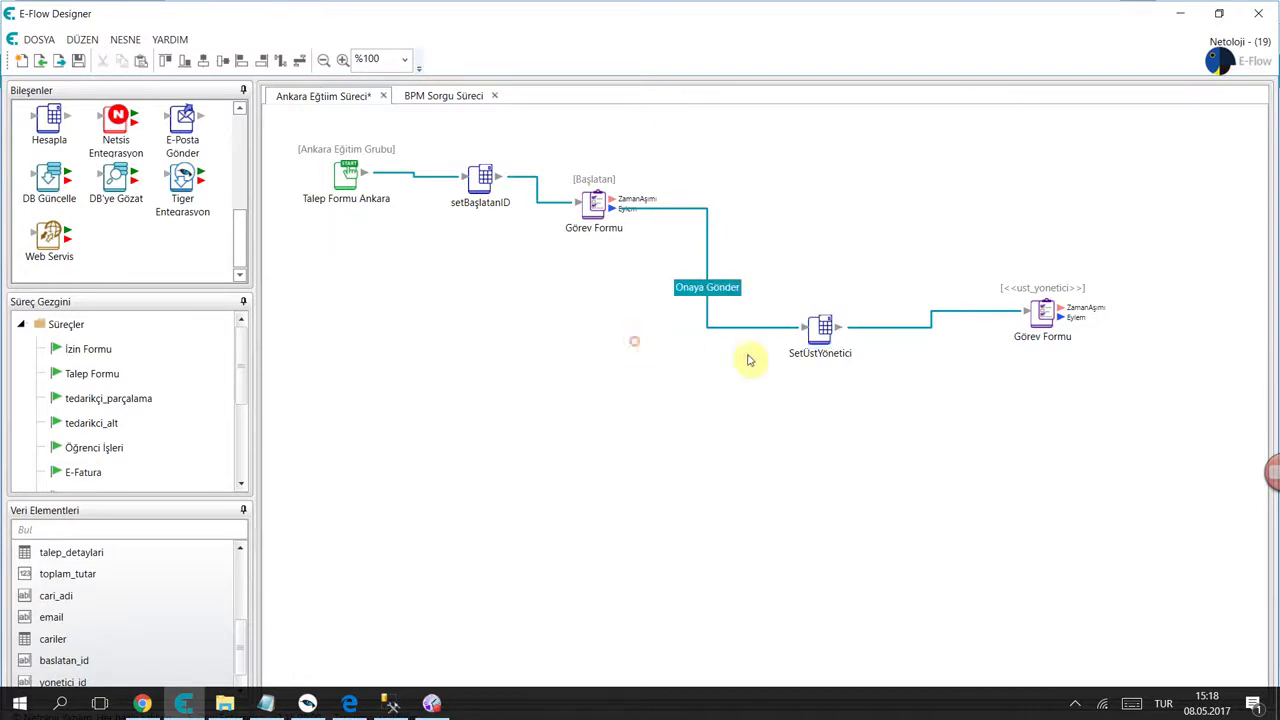
- Reposition SetÜstYönetici and the Başlatan Görev Formu, and activate the saved Ankara Eğtiim Süreci process
{"action": "left_click_drag", "start_coordinate": [820, 330], "coordinate": [797, 298]}
{"action": "left_click_drag", "start_coordinate": [597, 203], "coordinate": [593, 190]}
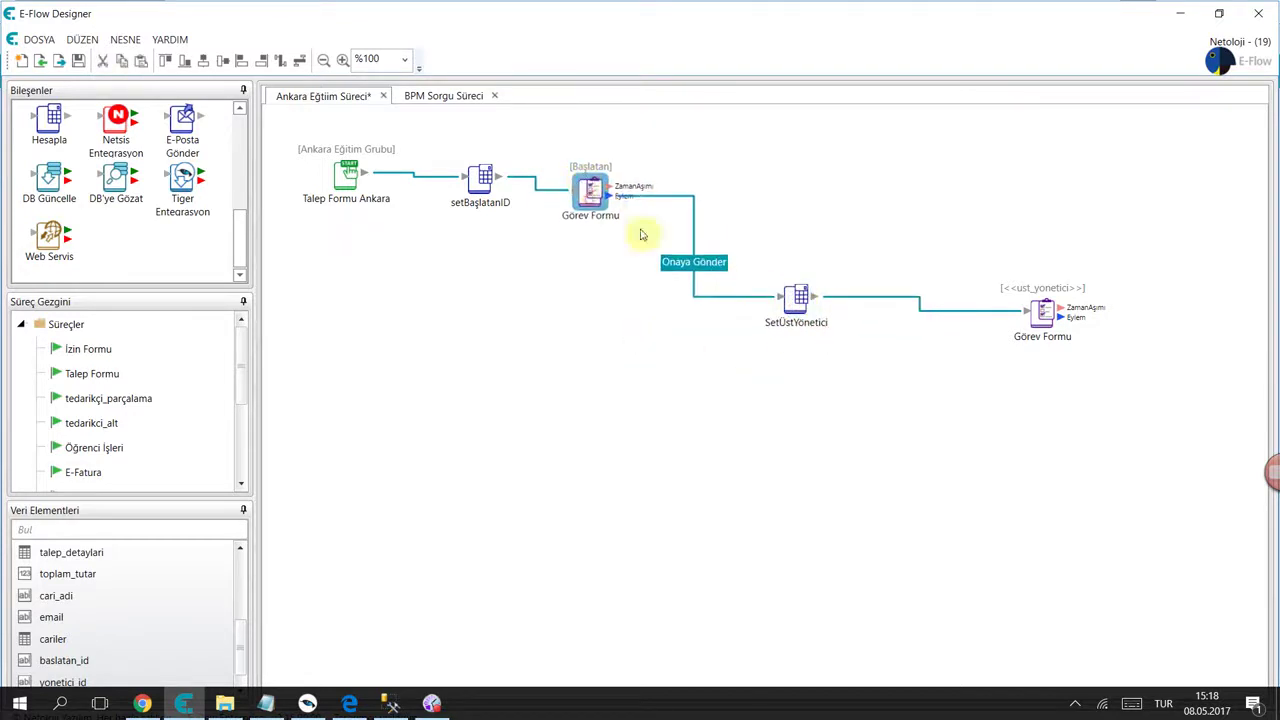
{"action": "left_click_drag", "start_coordinate": [800, 297], "coordinate": [762, 350]}
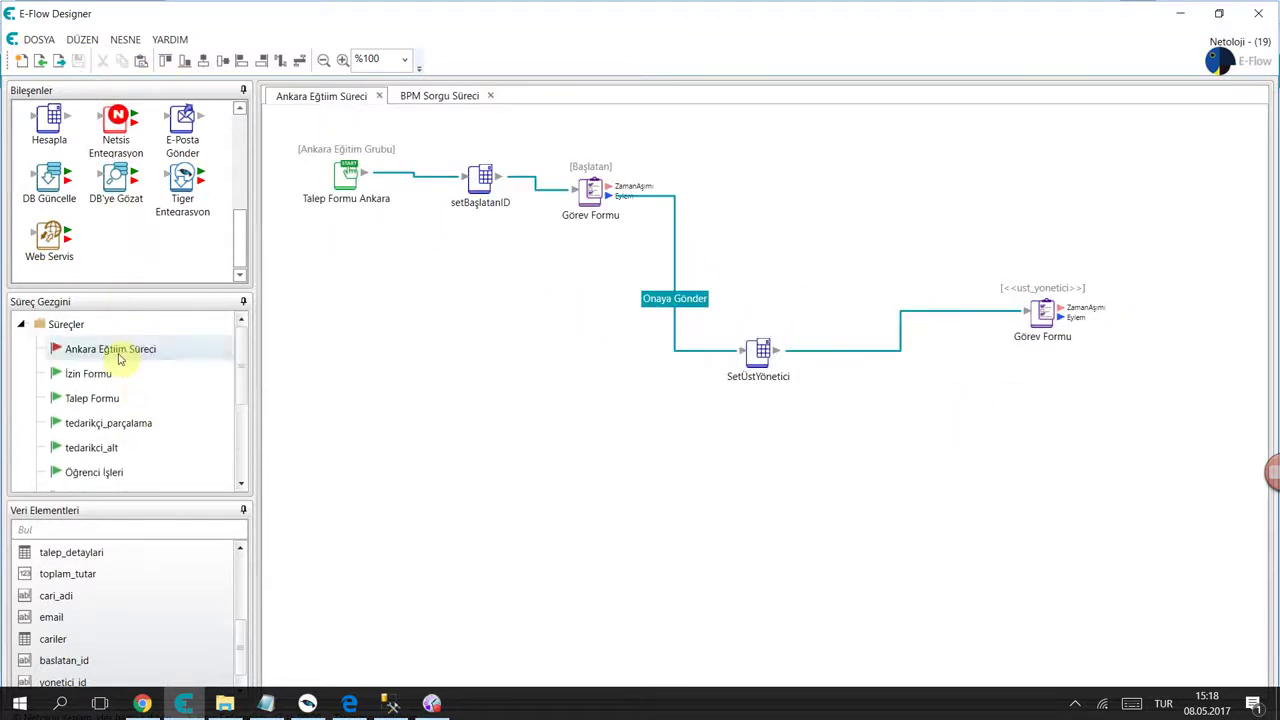
{"action": "right_click", "coordinate": [112, 349]}
{"action": "left_click", "coordinate": [162, 366]}
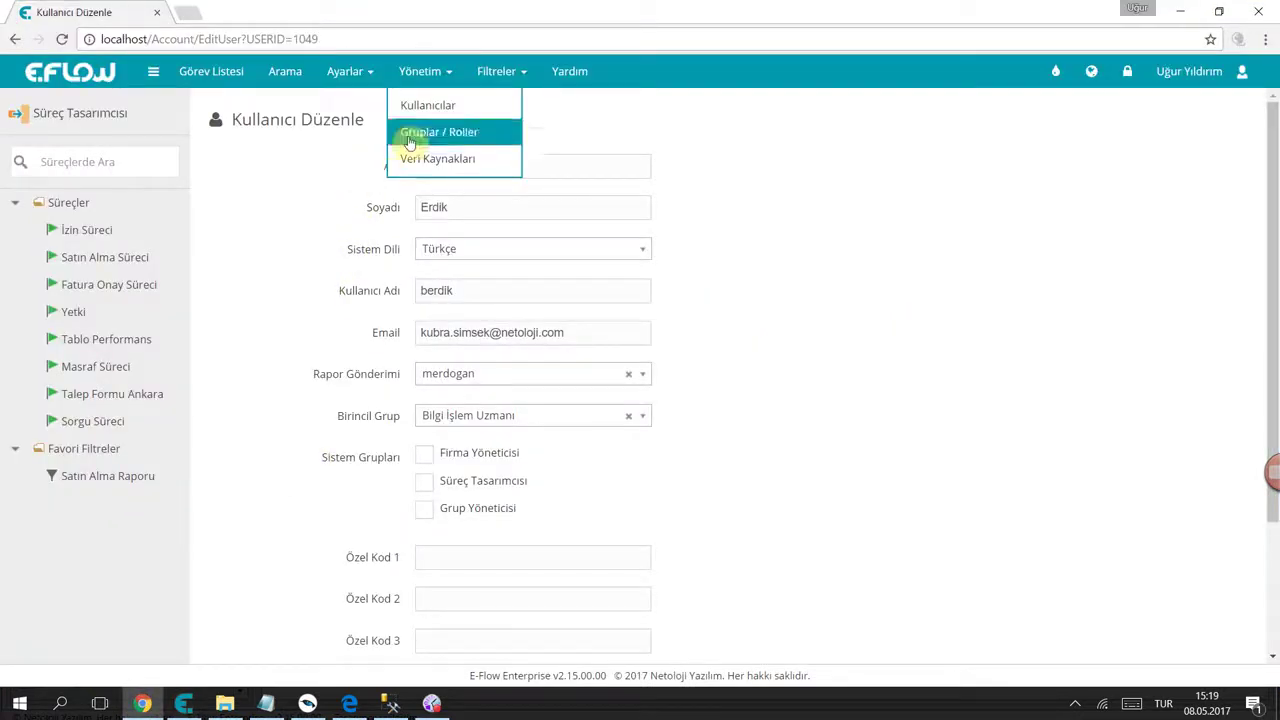
- In the web portal's user list, search by the logged-in user's first name and open their account for editing
{"action": "left_click", "coordinate": [432, 105]}
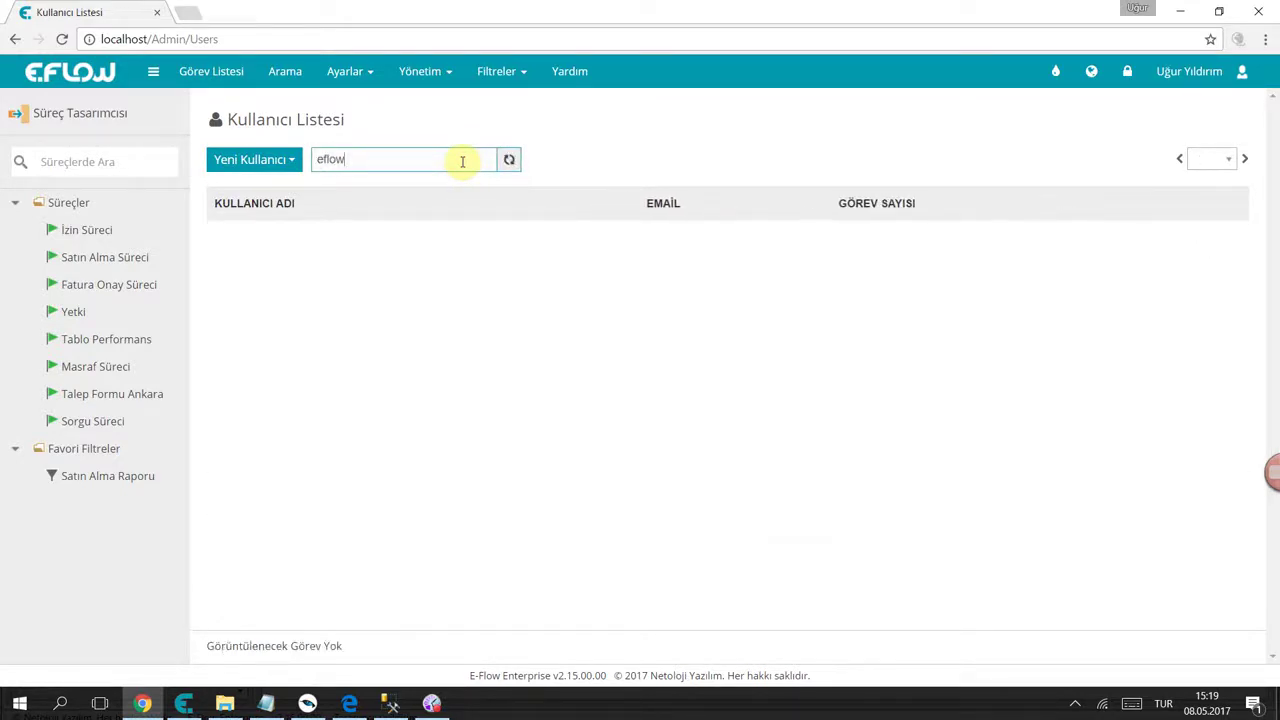
{"action": "left_click_drag", "start_coordinate": [402, 159], "coordinate": [253, 118]}
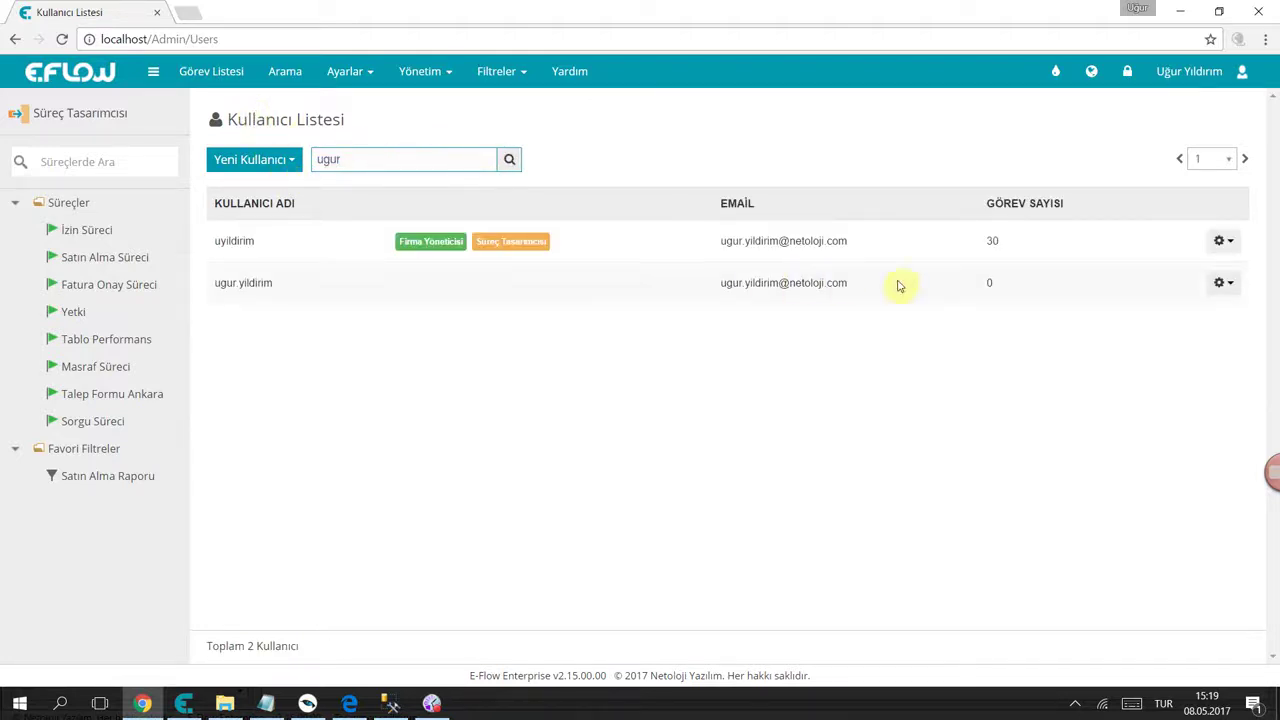
{"action": "left_click", "coordinate": [1224, 241]}
{"action": "left_click", "coordinate": [1159, 298]}
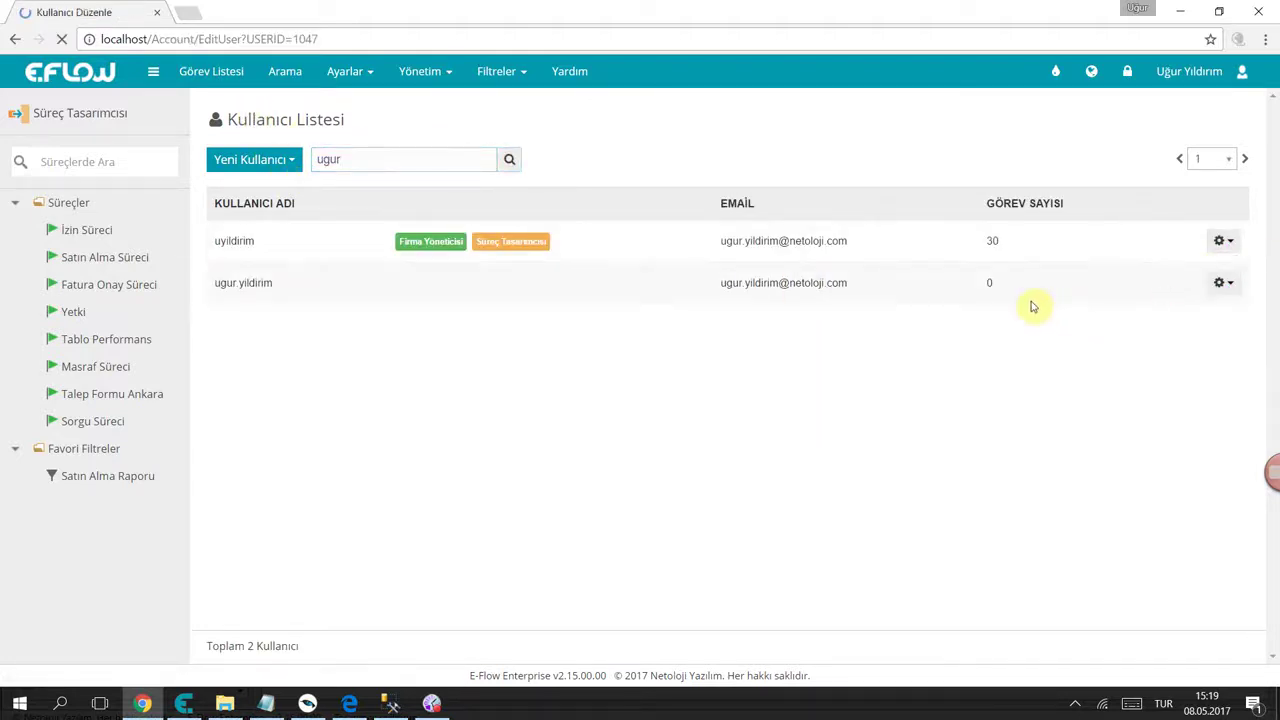
- Choose a different supervisor as the user's Rapor Gönderimi and save the account
{"action": "left_click", "coordinate": [484, 376]}
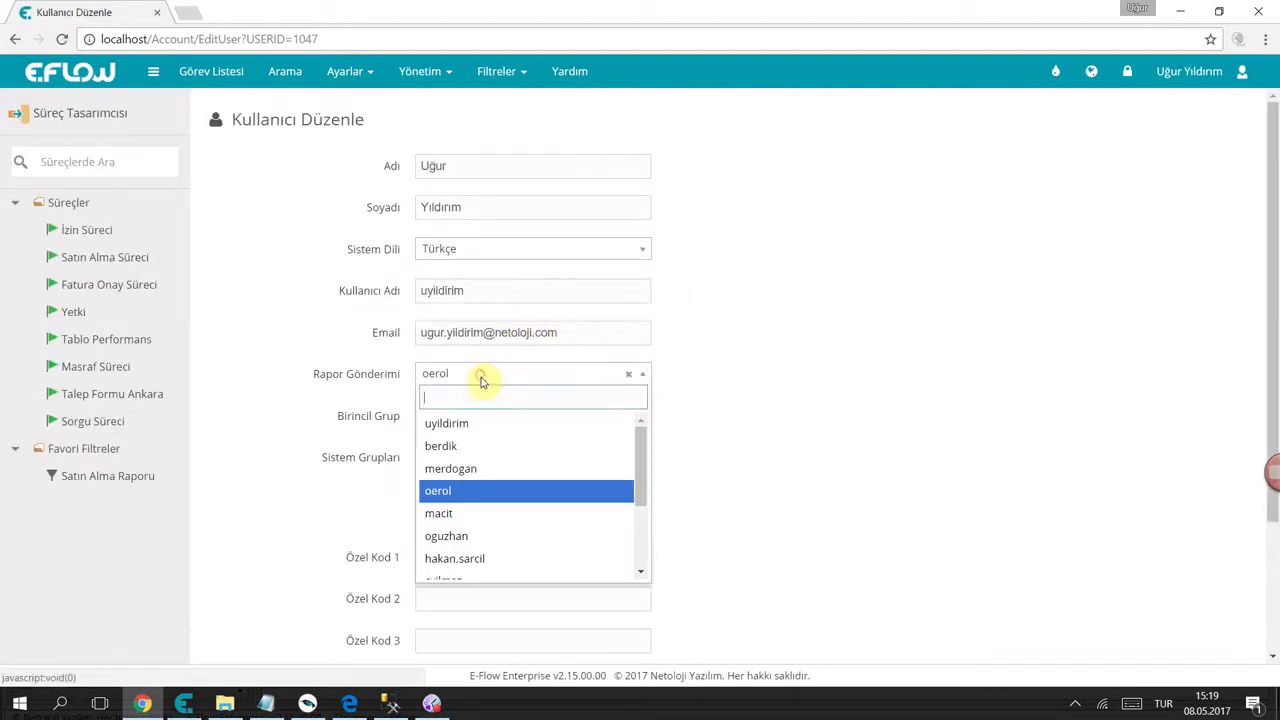
{"action": "left_click", "coordinate": [507, 541]}
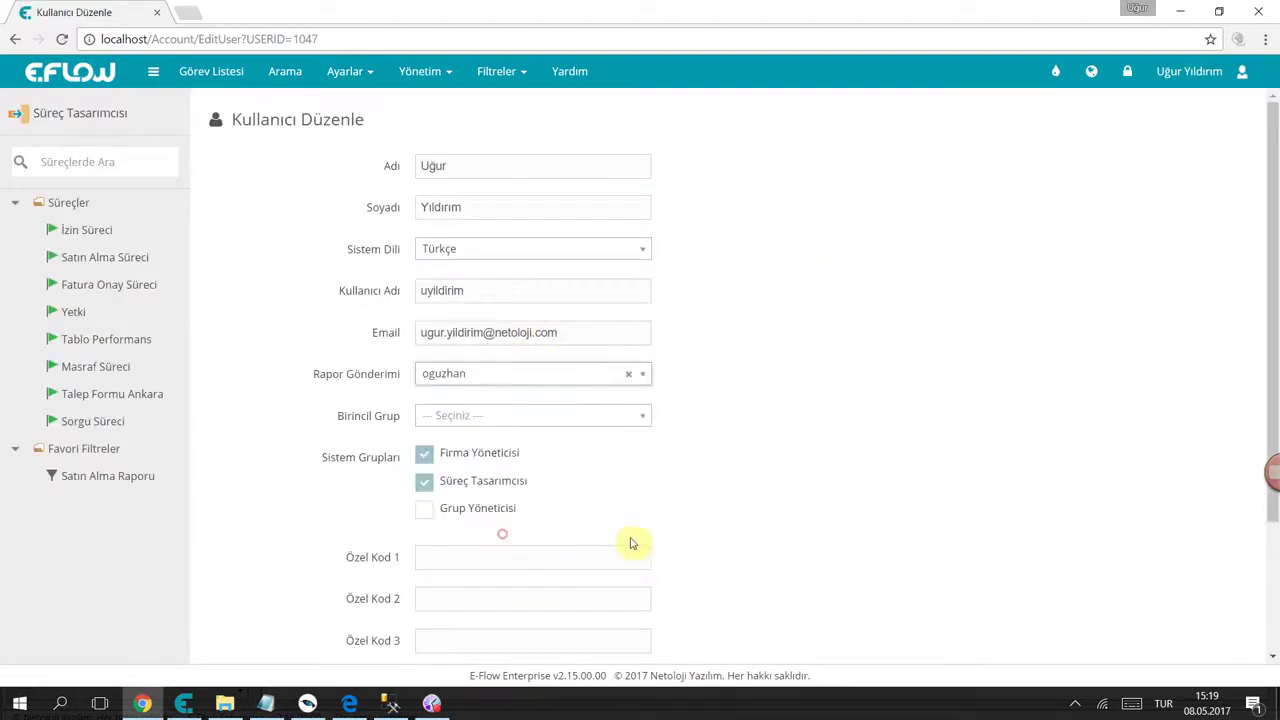
{"action": "scroll", "coordinate": [640, 560], "scroll_direction": "down", "scroll_amount": 3}
{"action": "left_click", "coordinate": [445, 589]}
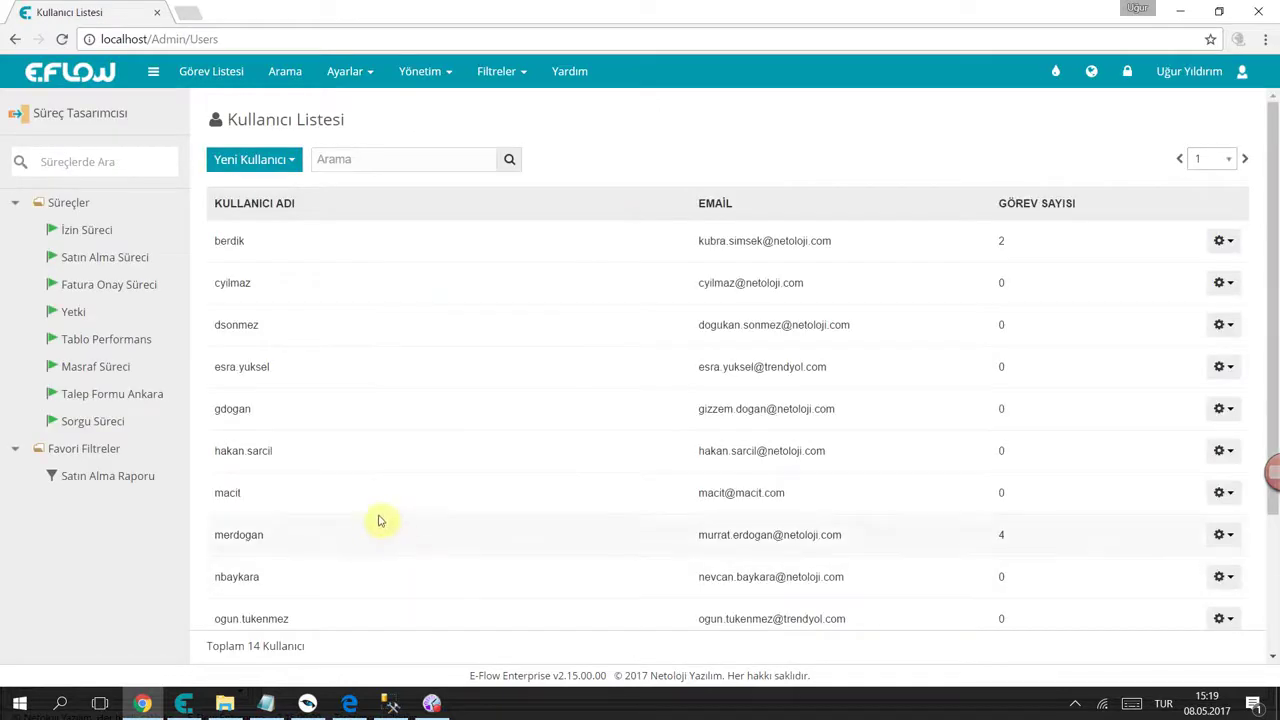
- Return to E-Flow Designer, move the Talep Formu Ankara start component below setBaşlatanID, and save and activate the process
{"action": "left_click", "coordinate": [193, 708]}
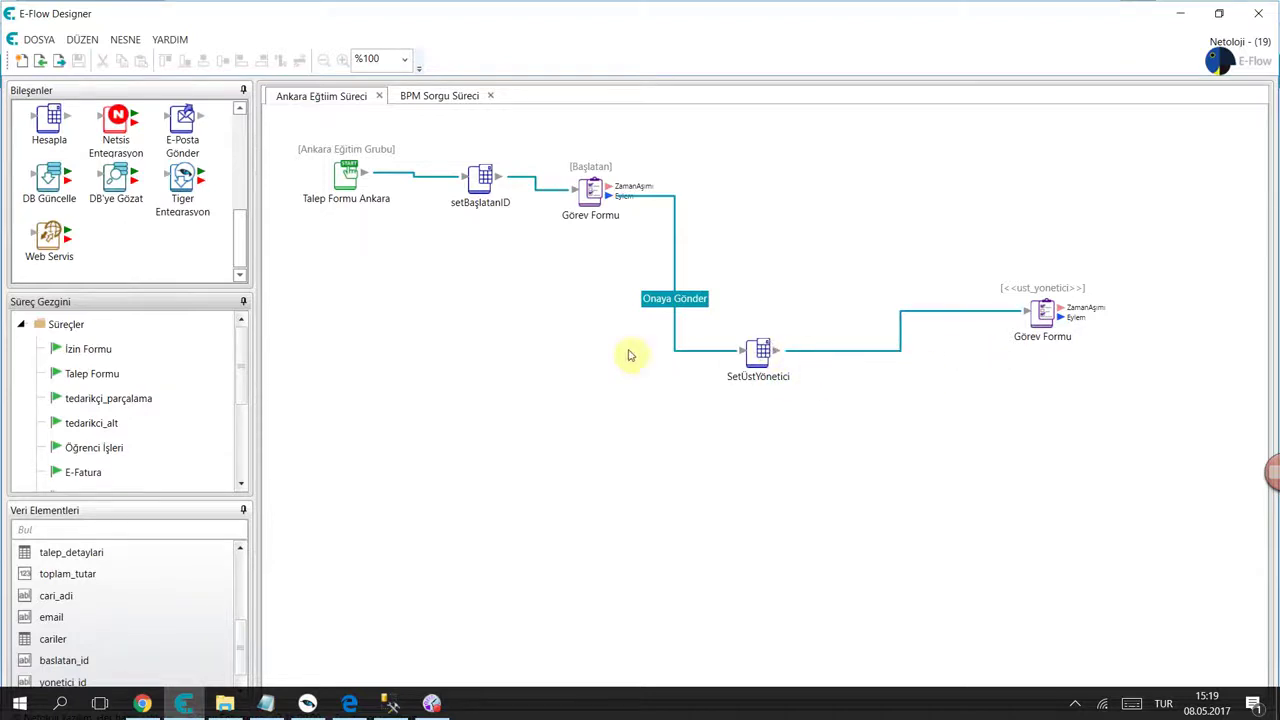
{"action": "scroll", "coordinate": [145, 568], "scroll_direction": "down", "scroll_amount": 1}
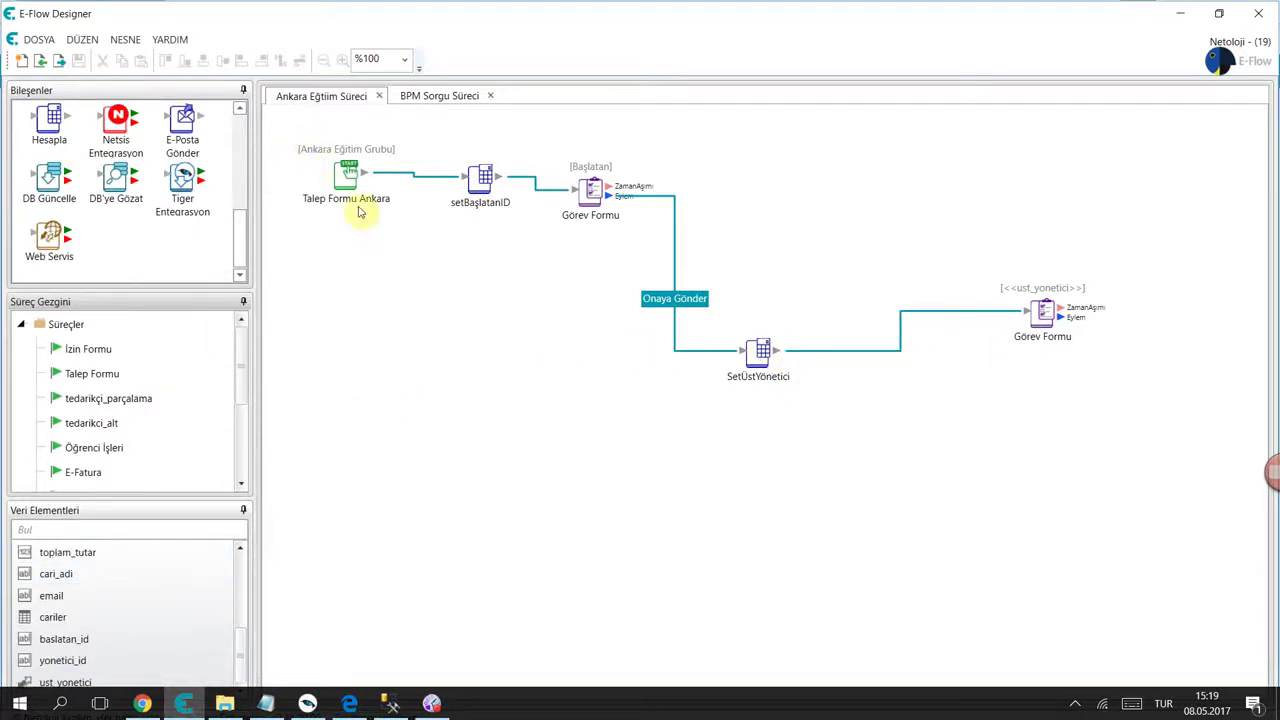
{"action": "left_click_drag", "start_coordinate": [343, 177], "coordinate": [360, 263]}
{"action": "left_click", "coordinate": [78, 60]}
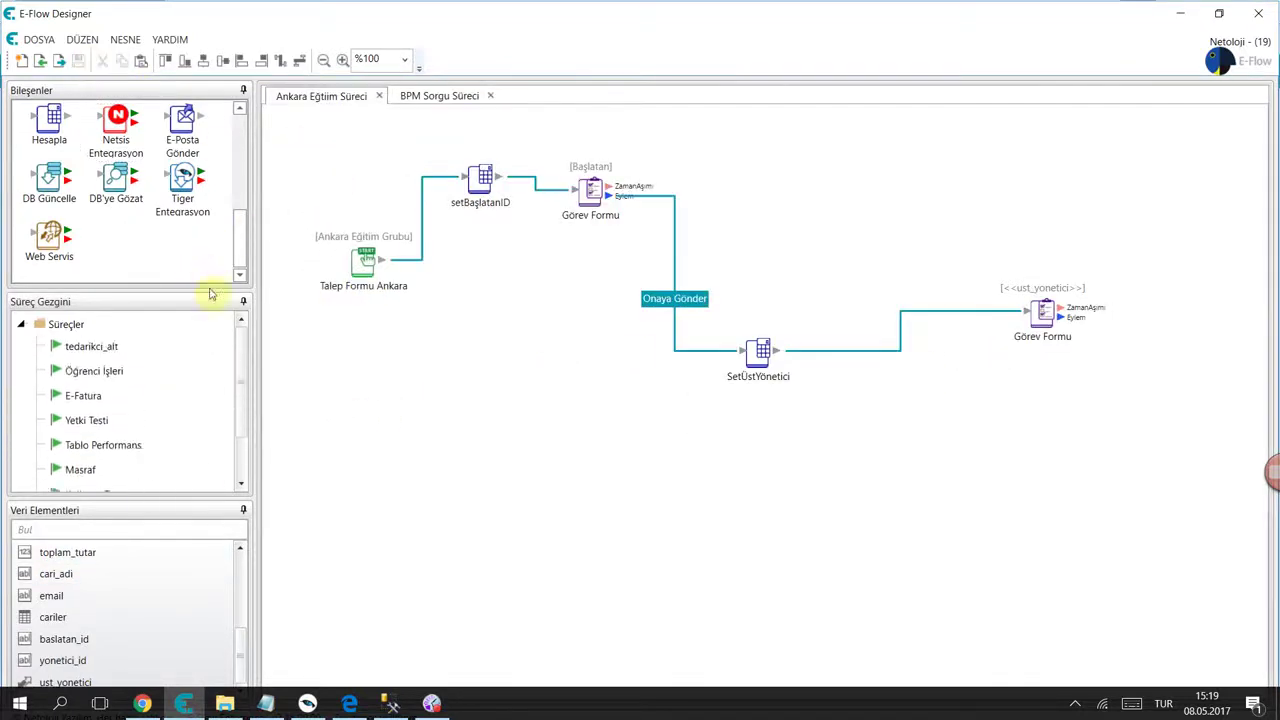
{"action": "right_click", "coordinate": [135, 349]}
{"action": "left_click", "coordinate": [160, 375]}
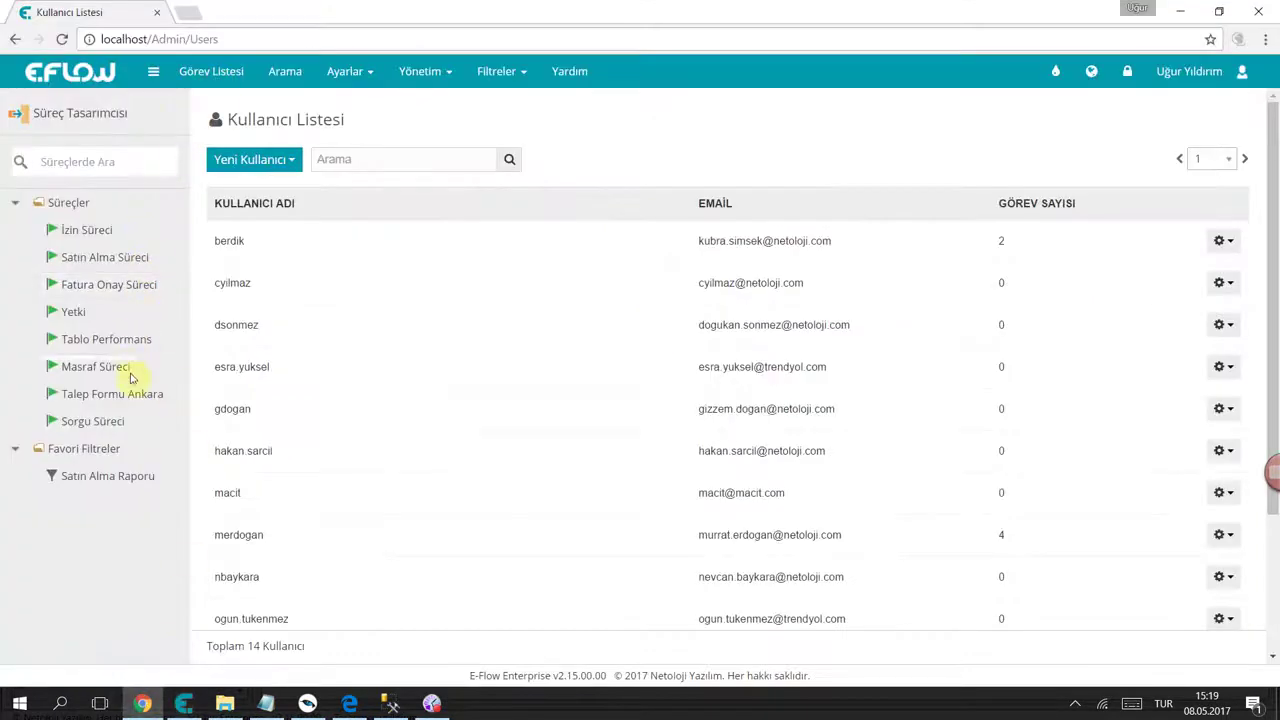
- Switch to the web portal in Chrome, start a Talep Formu Ankara request and open its Görev Formu task
{"action": "left_click", "coordinate": [150, 705]}
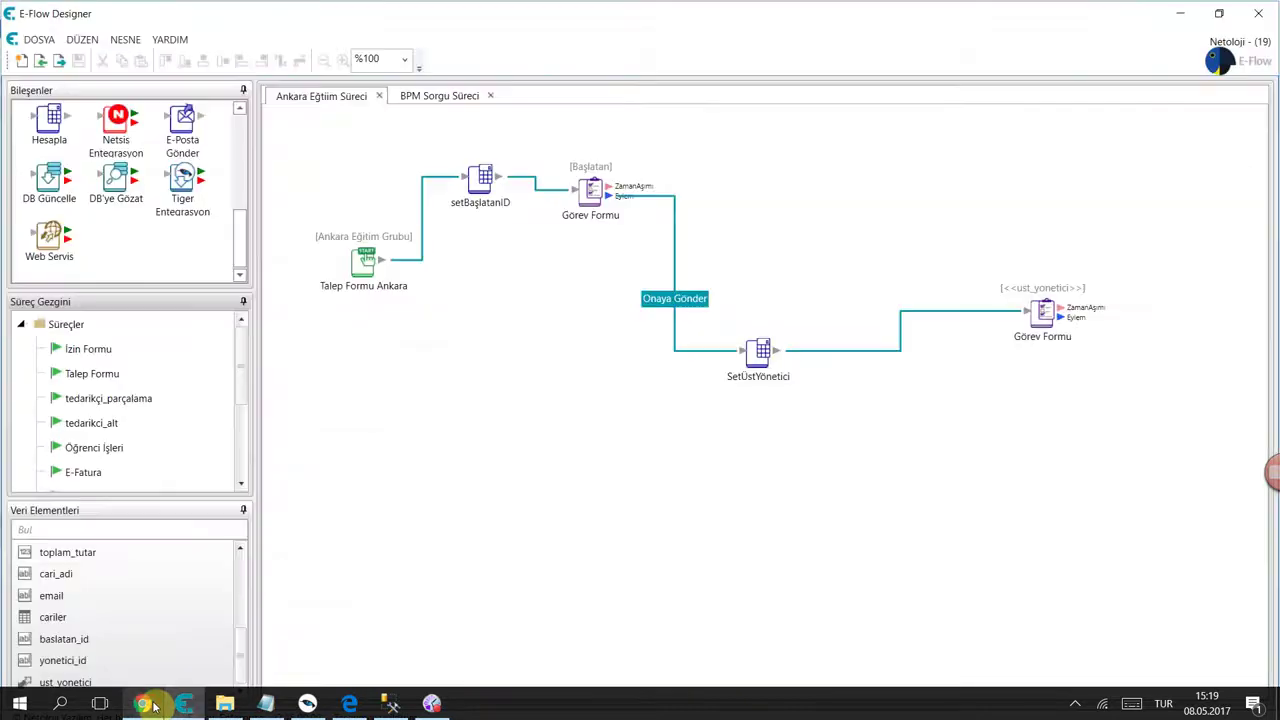
{"action": "left_click", "coordinate": [143, 705]}
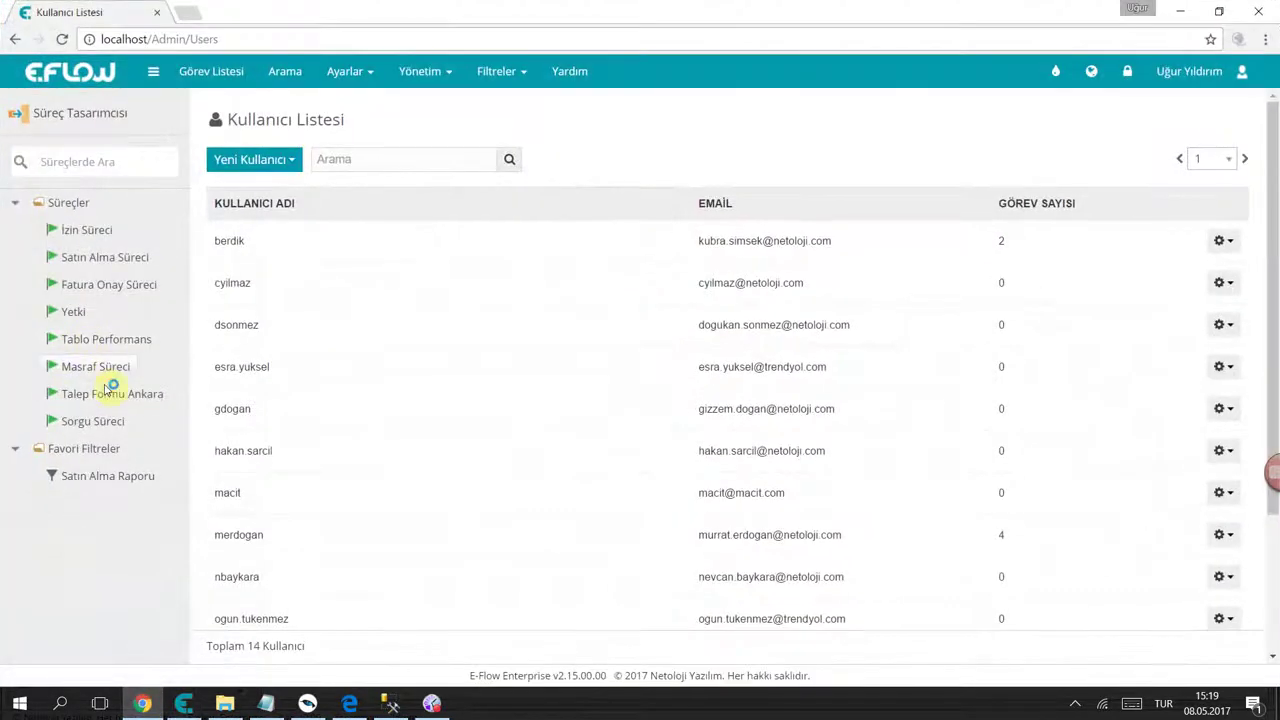
{"action": "left_click", "coordinate": [108, 394]}
{"action": "left_click", "coordinate": [772, 234]}
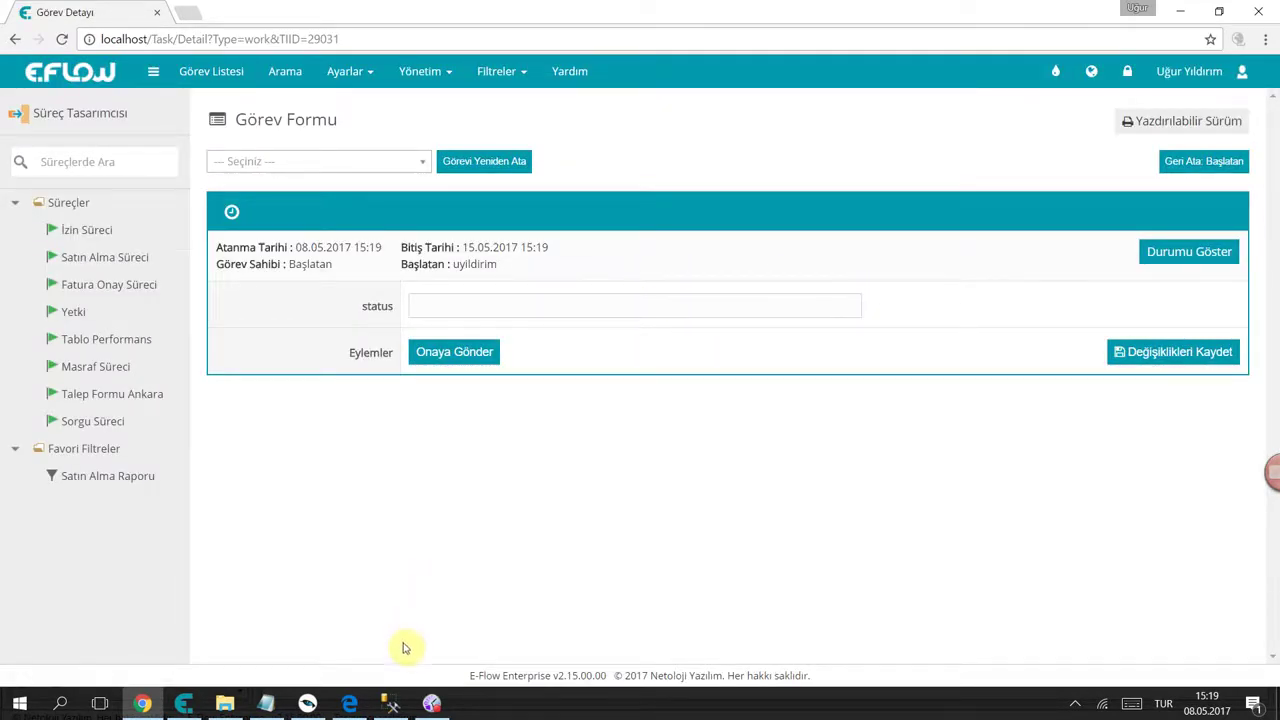
- Switch to E-Flow Designer and make baslatan_id a displayed, read-only data element on the starter's Görev Formu
{"action": "left_click", "coordinate": [185, 703]}
{"action": "double_click", "coordinate": [590, 192]}
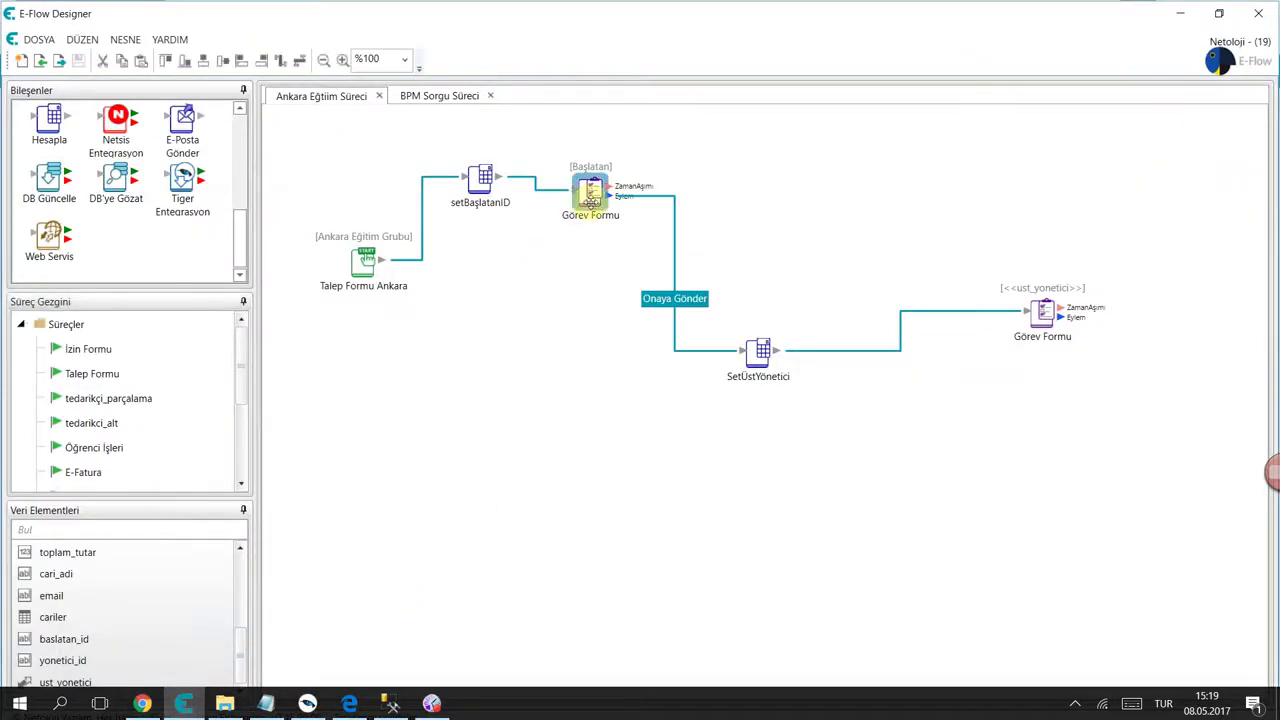
{"action": "left_click", "coordinate": [522, 165]}
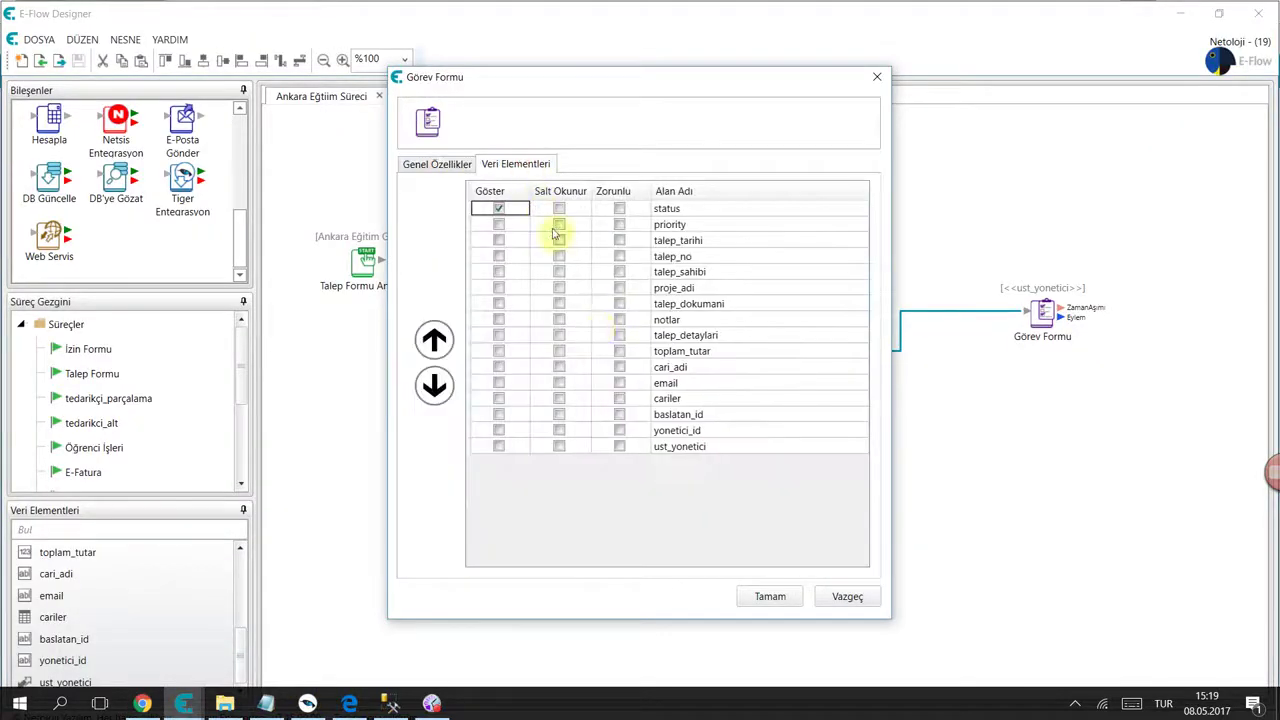
{"action": "left_click", "coordinate": [563, 413]}
{"action": "left_click", "coordinate": [563, 413]}
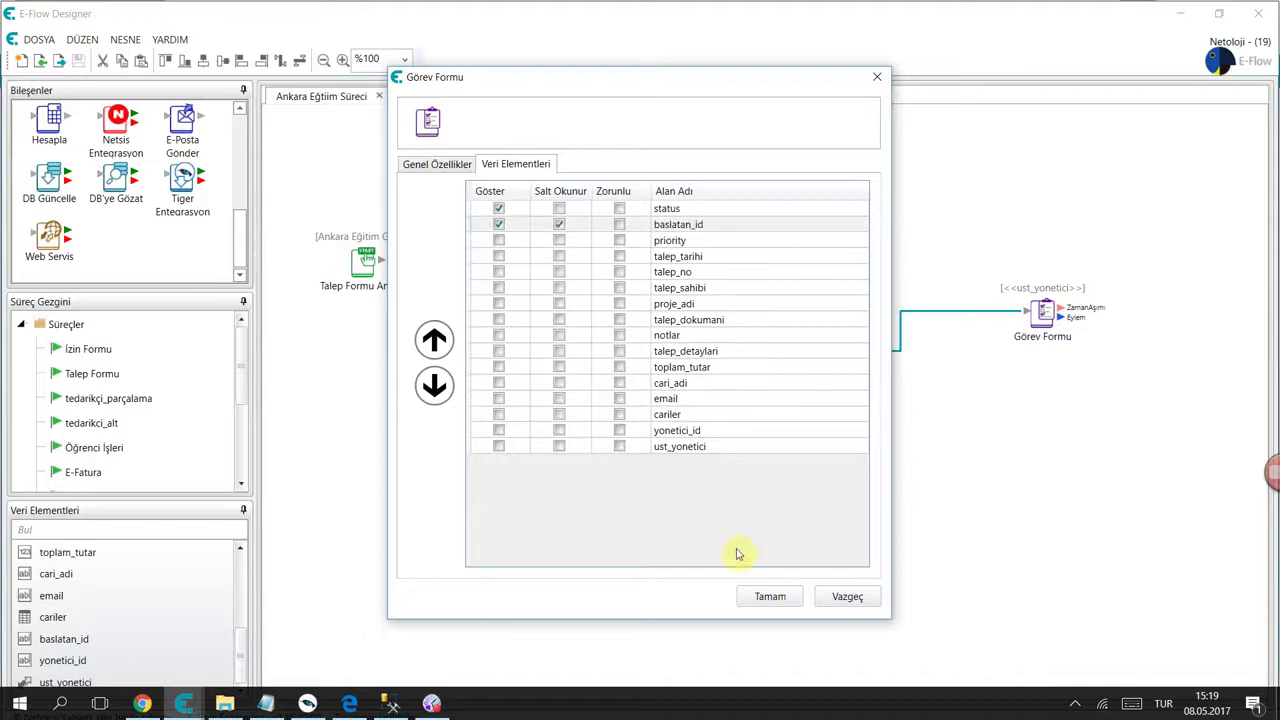
{"action": "left_click", "coordinate": [768, 597]}
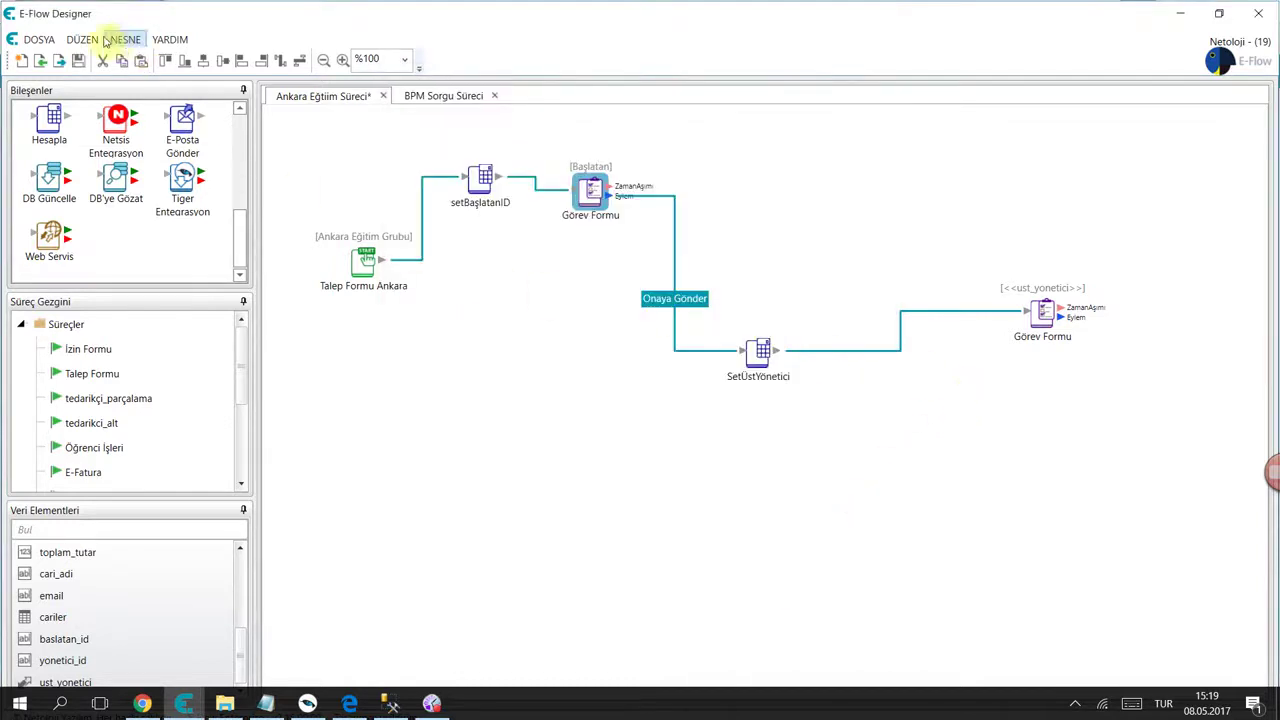
- Save Ankara Eğitim Süreci and activate it in the process explorer
{"action": "left_click", "coordinate": [78, 60]}
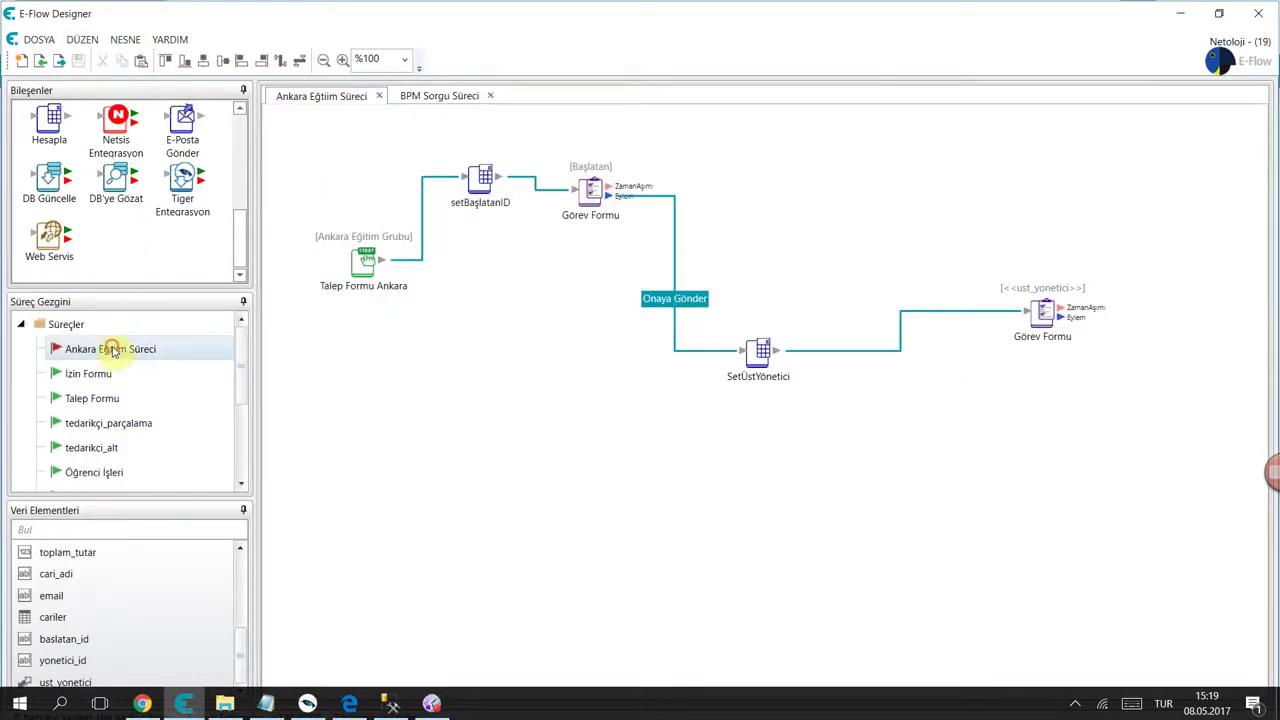
{"action": "right_click", "coordinate": [120, 349]}
{"action": "left_click", "coordinate": [158, 376]}
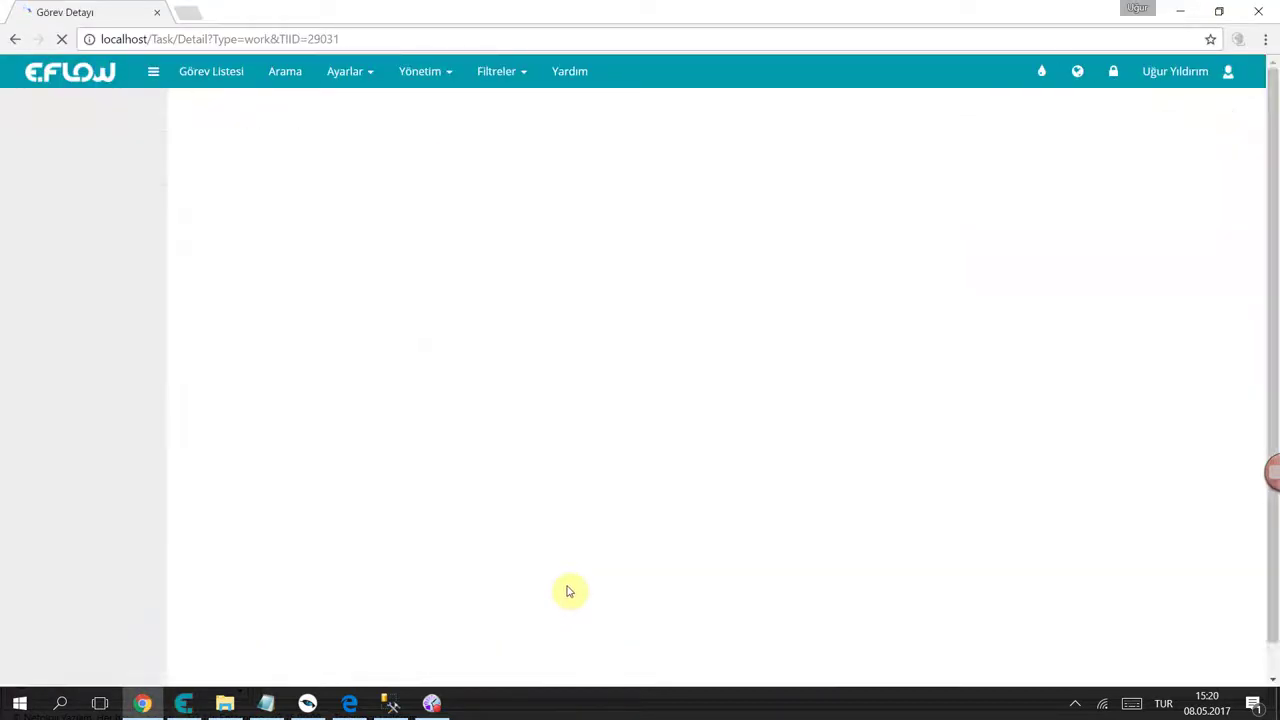
- In the Chrome web portal, check the task's Başlatan ID, submit it with Onaya Gönder and open the supervisor's Görev Formu task
{"action": "double_click", "coordinate": [458, 350]}
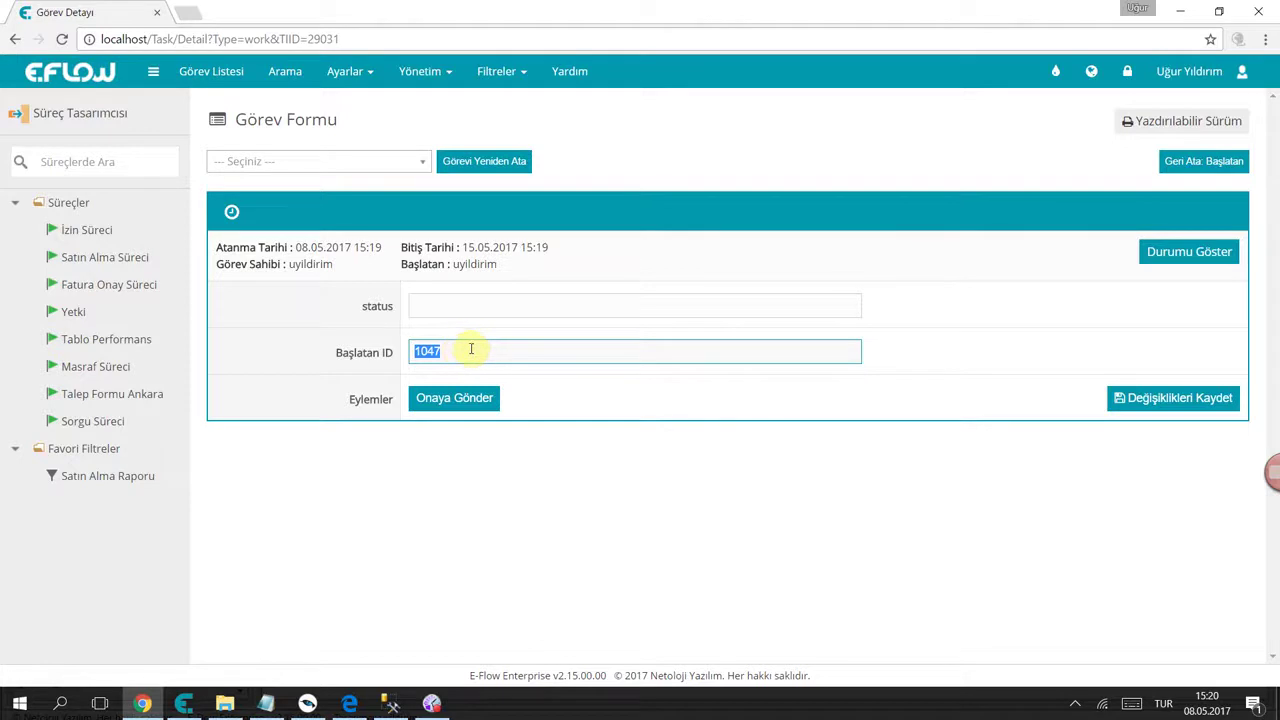
{"action": "left_click", "coordinate": [460, 398]}
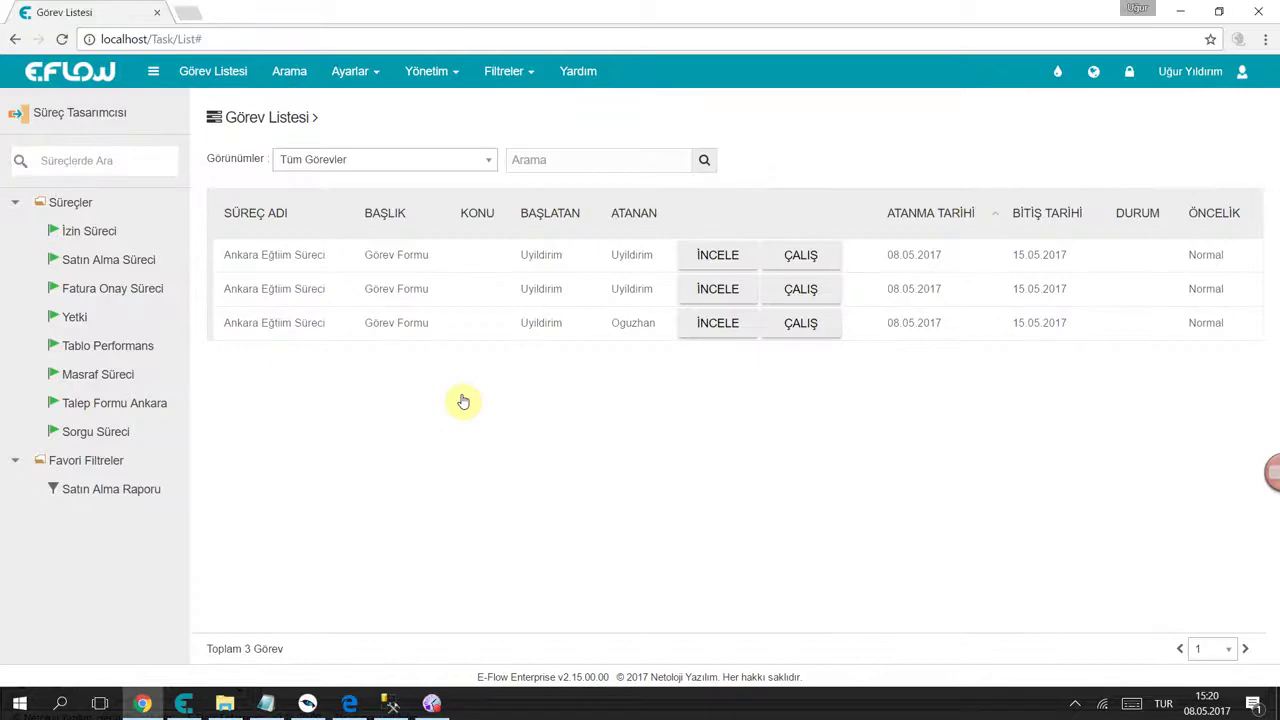
{"action": "double_click", "coordinate": [612, 326]}
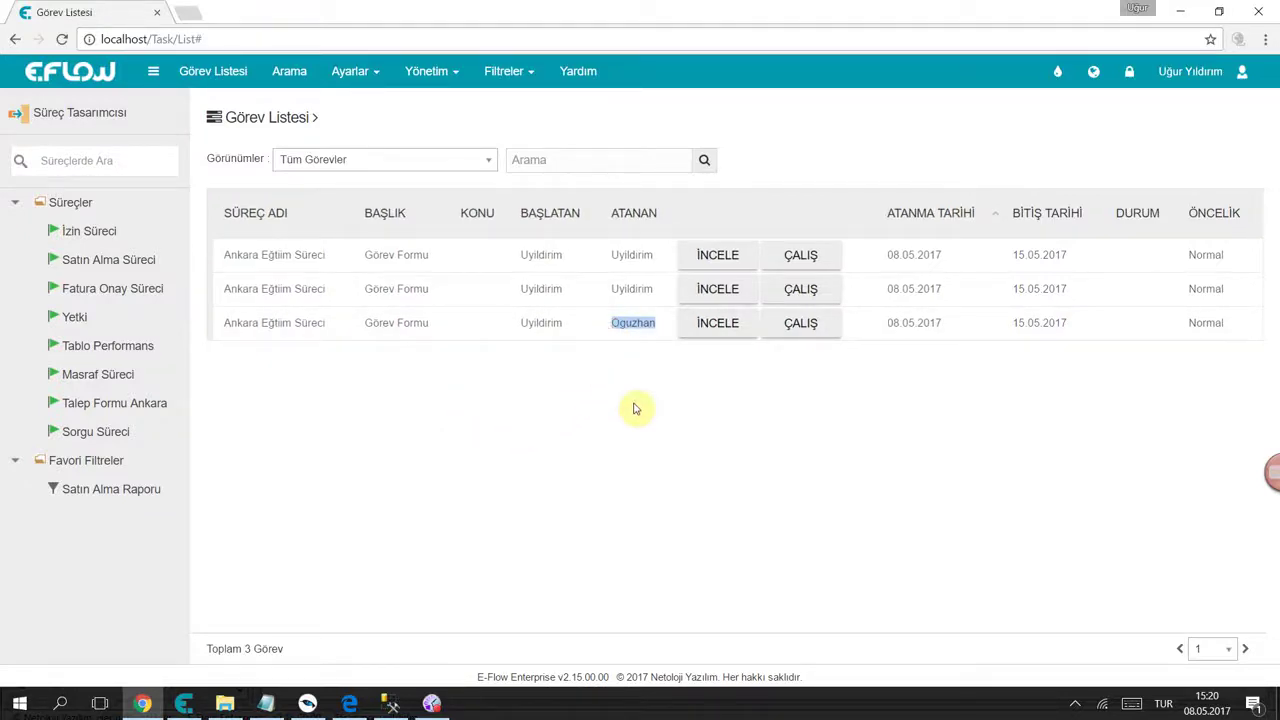
{"action": "left_click", "coordinate": [810, 330]}
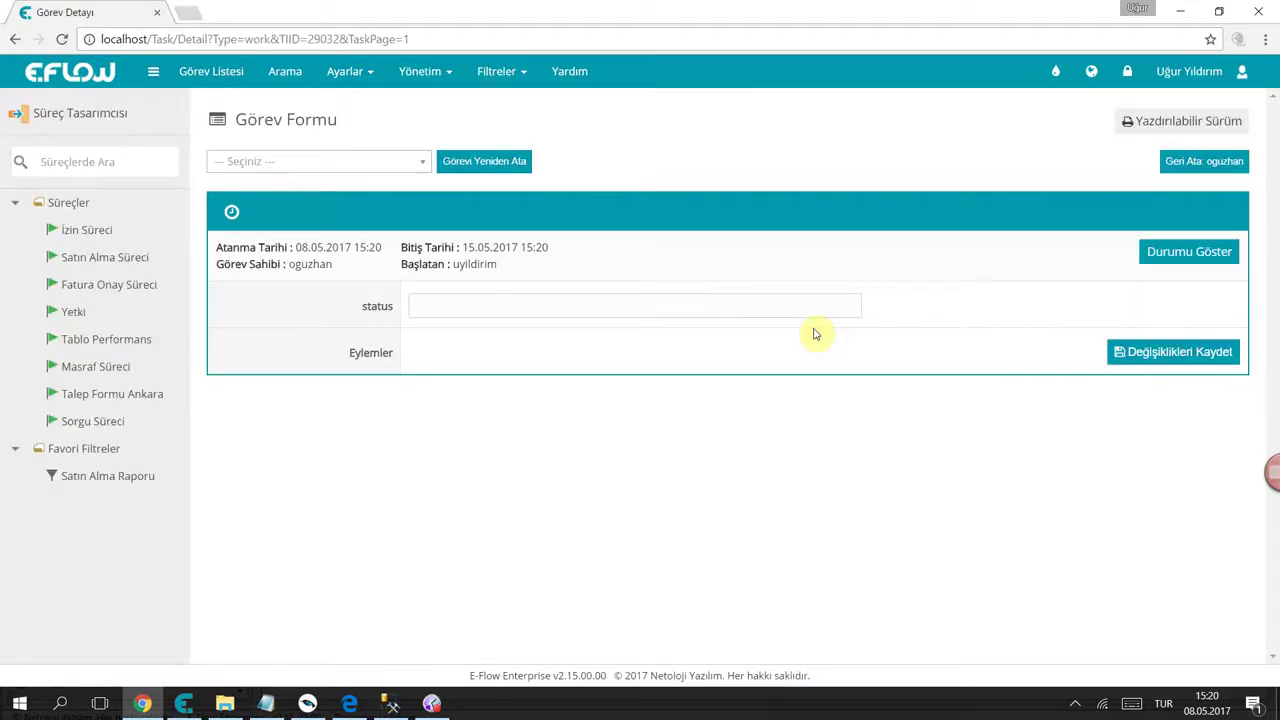
- Show the task's process status and examine the current position in the Grafiksel Durum diagram
{"action": "left_click", "coordinate": [1187, 252]}
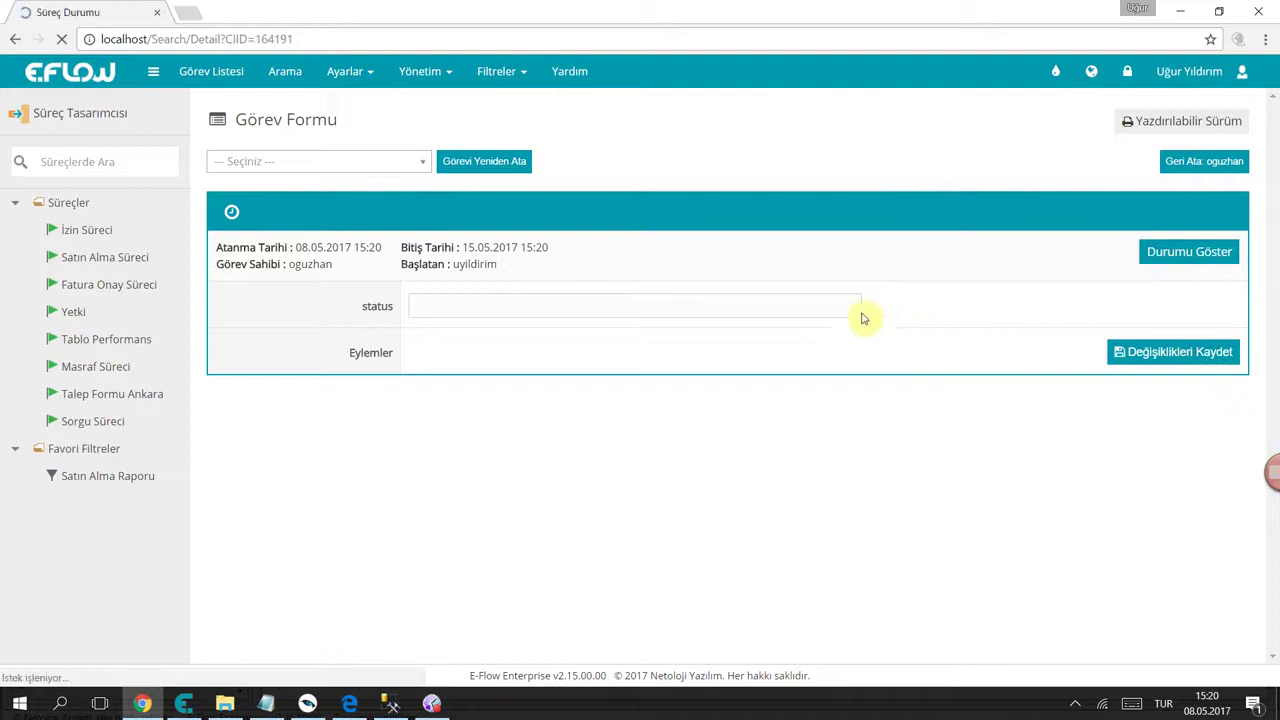
{"action": "scroll", "coordinate": [808, 366], "scroll_direction": "down", "scroll_amount": 10}
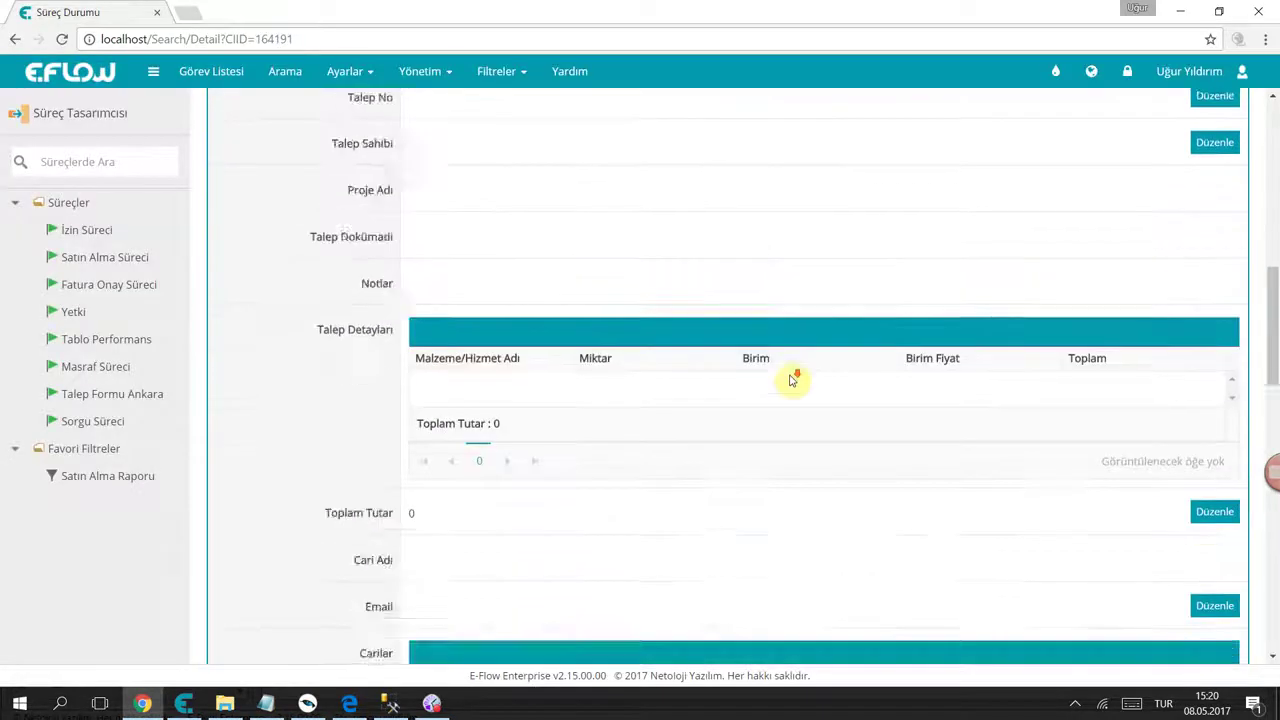
{"action": "scroll", "coordinate": [790, 378], "scroll_direction": "down", "scroll_amount": 15}
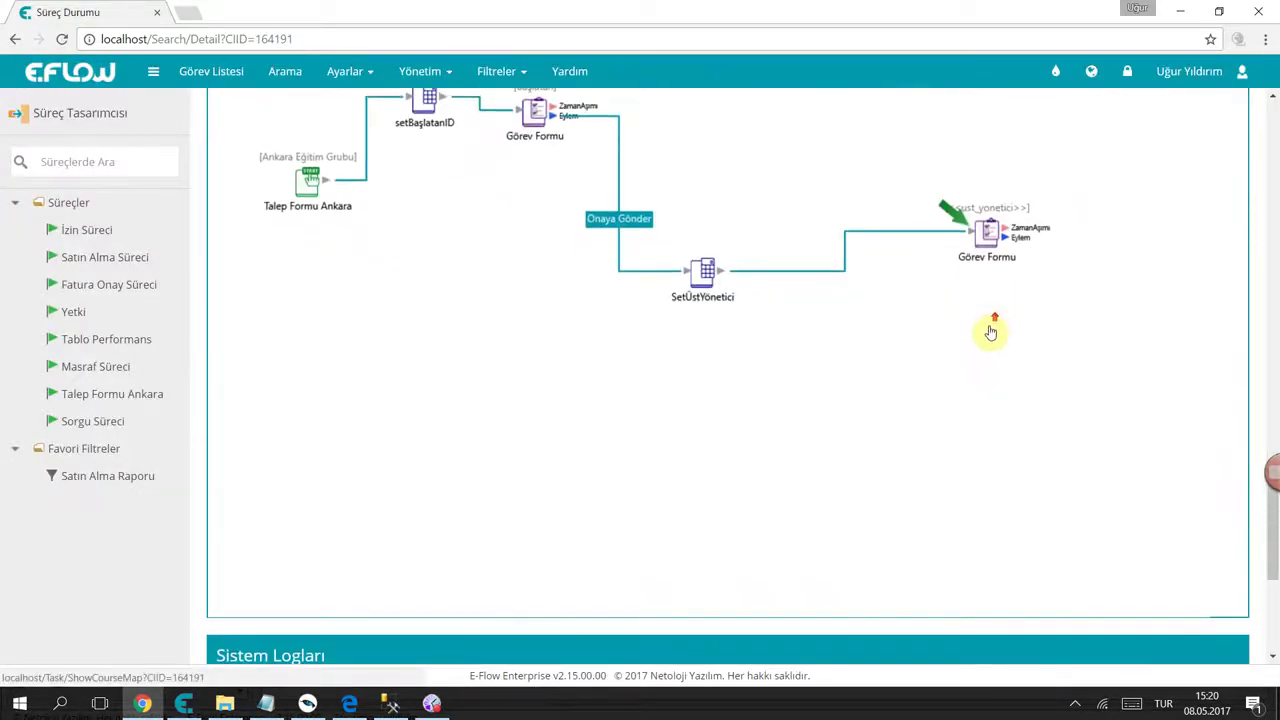
{"action": "scroll", "coordinate": [990, 332], "scroll_direction": "up", "scroll_amount": 1}
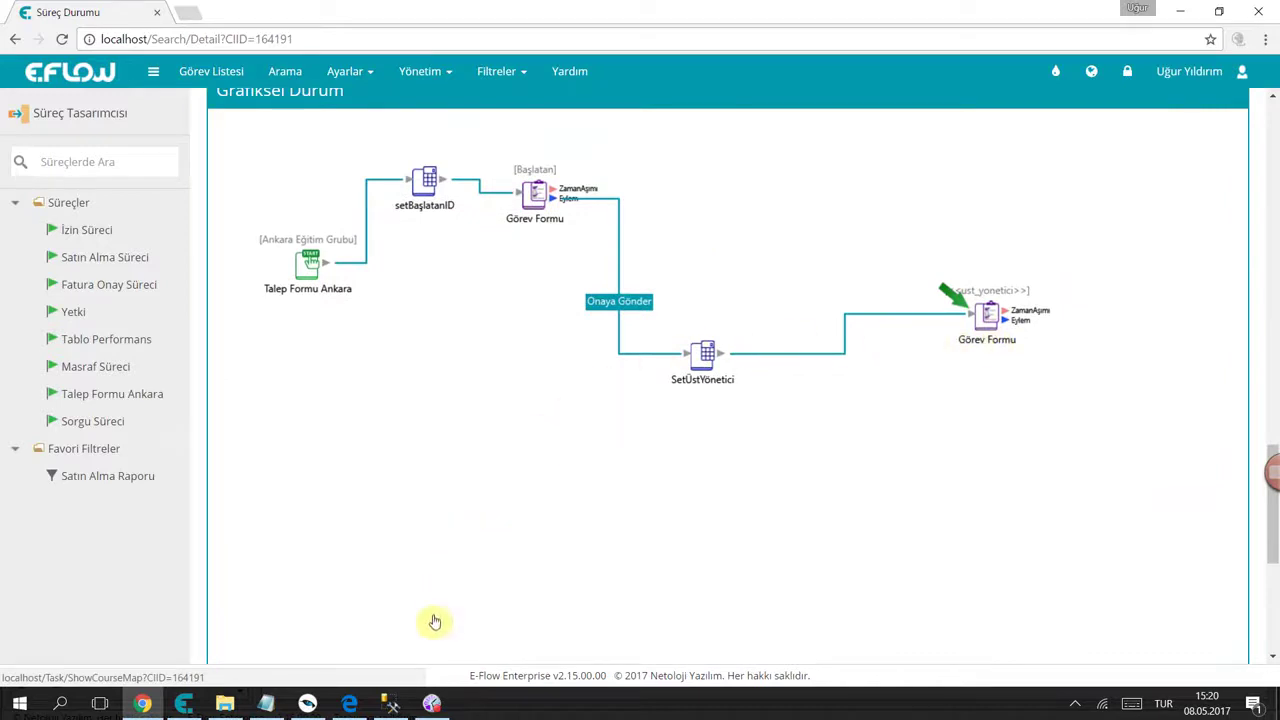
- Return to E-Flow Designer and move SetÜstYönetici and the ust_yonetici Görev Formu higher in the flow
{"action": "left_click", "coordinate": [185, 705]}
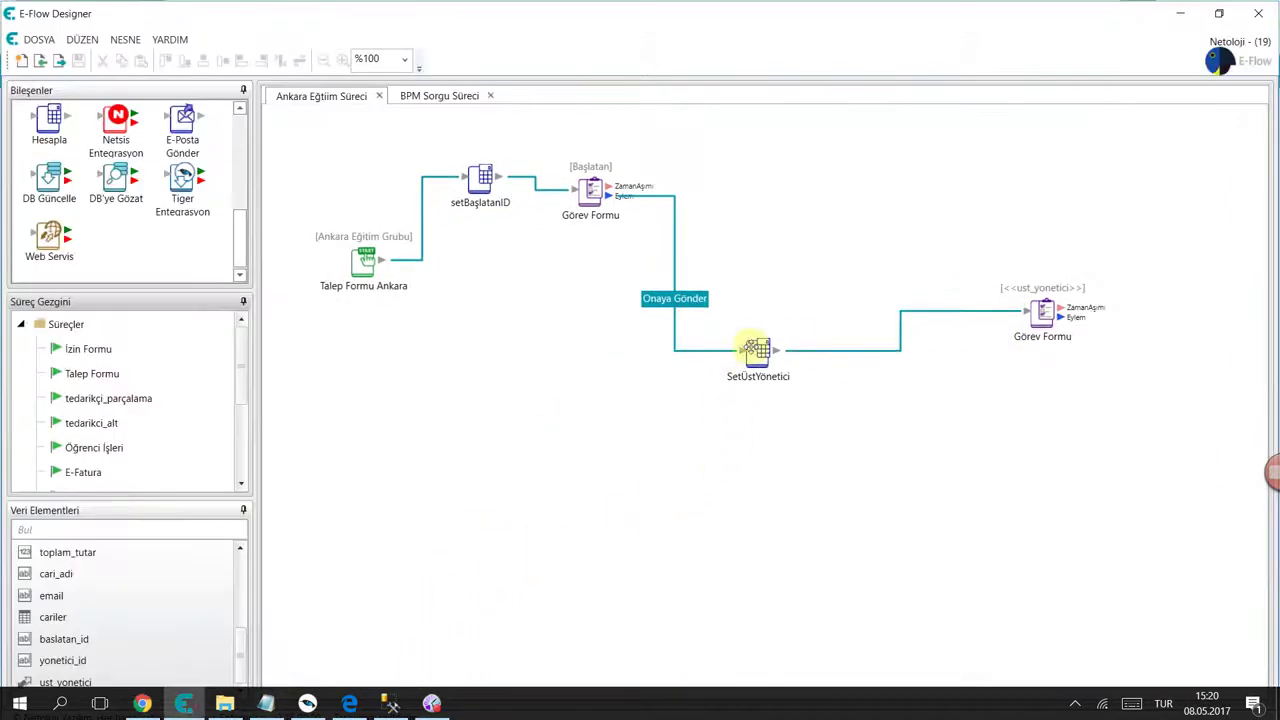
{"action": "left_click_drag", "start_coordinate": [754, 349], "coordinate": [789, 292]}
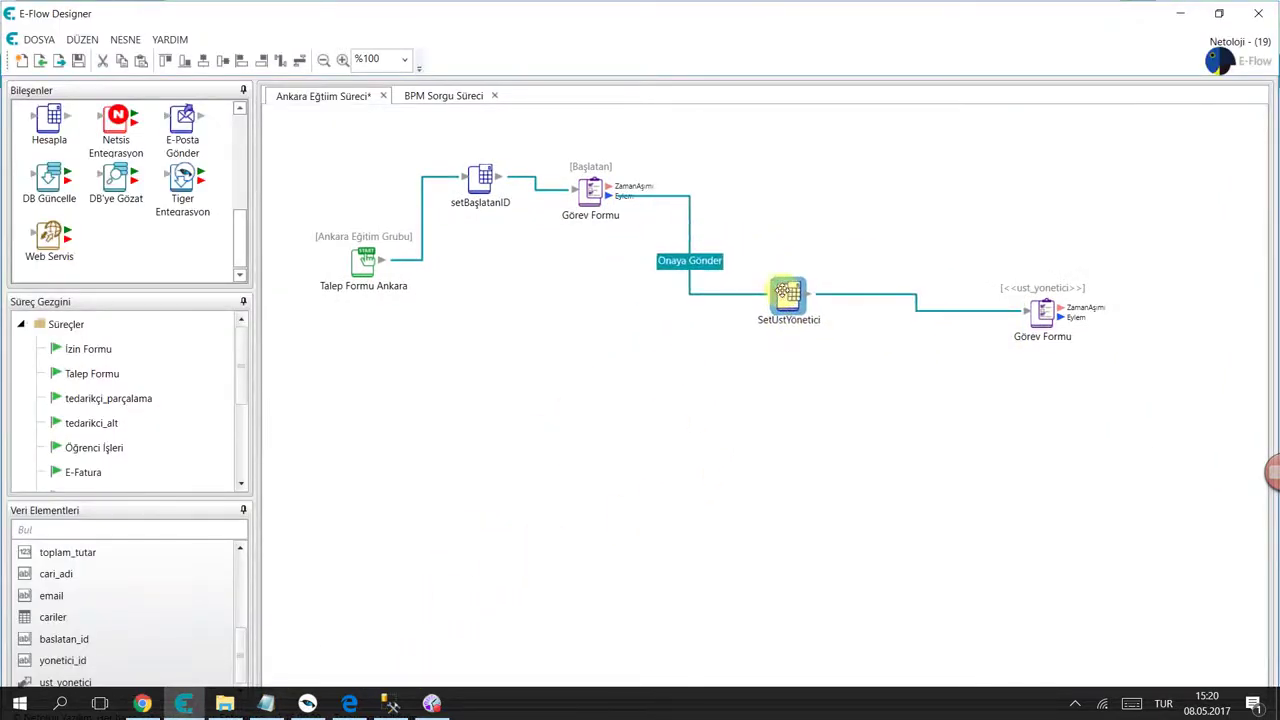
{"action": "left_click_drag", "start_coordinate": [1043, 312], "coordinate": [1031, 235]}
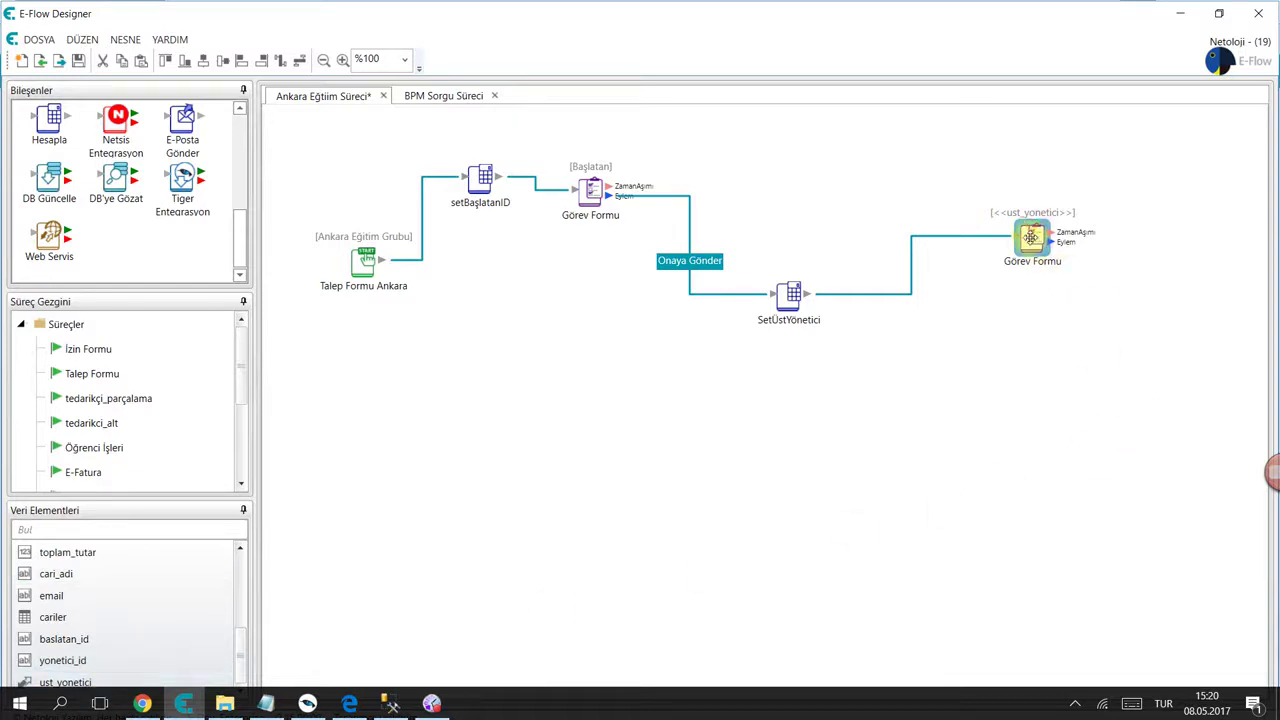
{"action": "left_click_drag", "start_coordinate": [1031, 237], "coordinate": [1036, 271]}
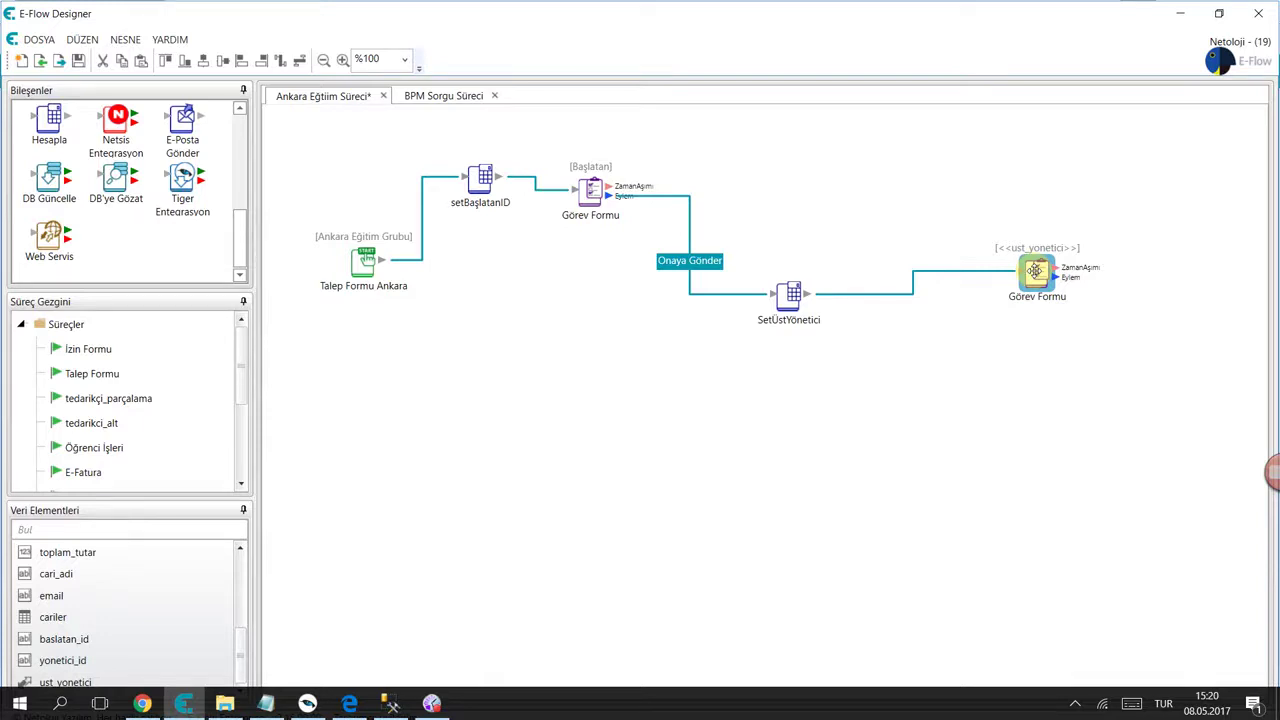
- Review the SetÜstYönetici calculation's expression without changing it, and move the ust_yonetici Görev Formu closer to that component
{"action": "double_click", "coordinate": [789, 293]}
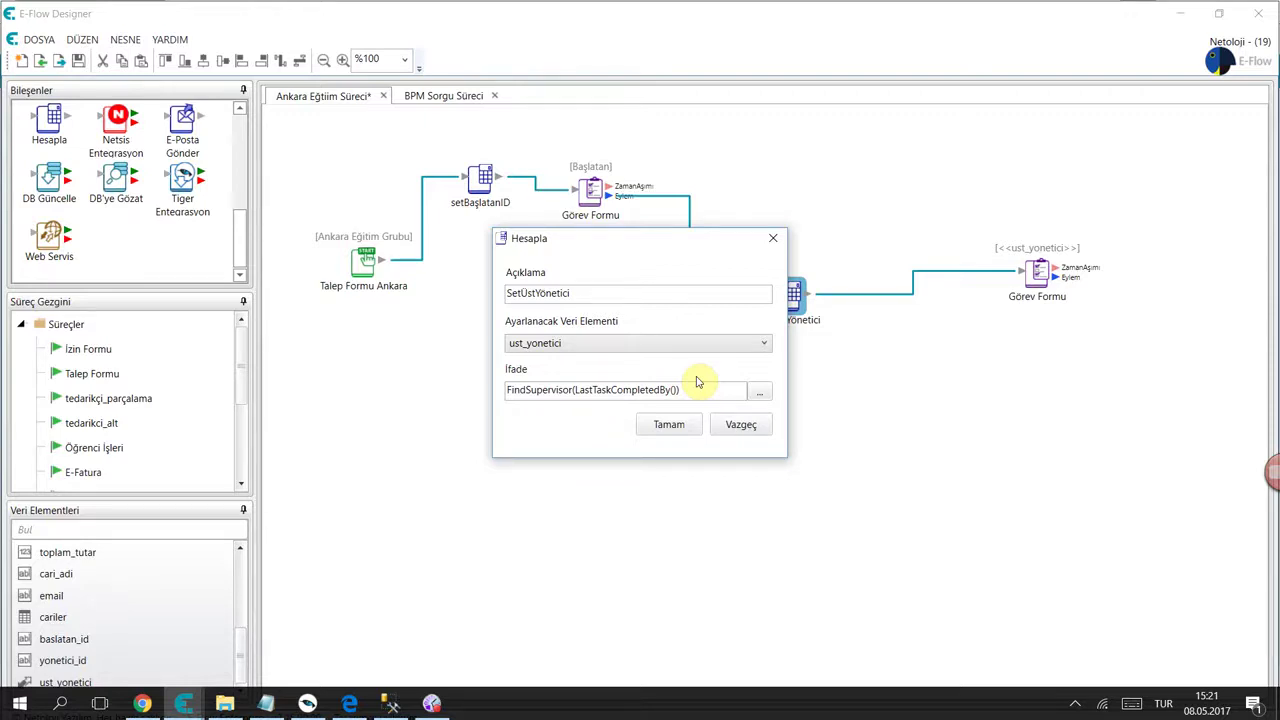
{"action": "left_click", "coordinate": [740, 424]}
{"action": "left_click_drag", "start_coordinate": [1044, 240], "coordinate": [963, 232]}
{"action": "left_click", "coordinate": [958, 421]}
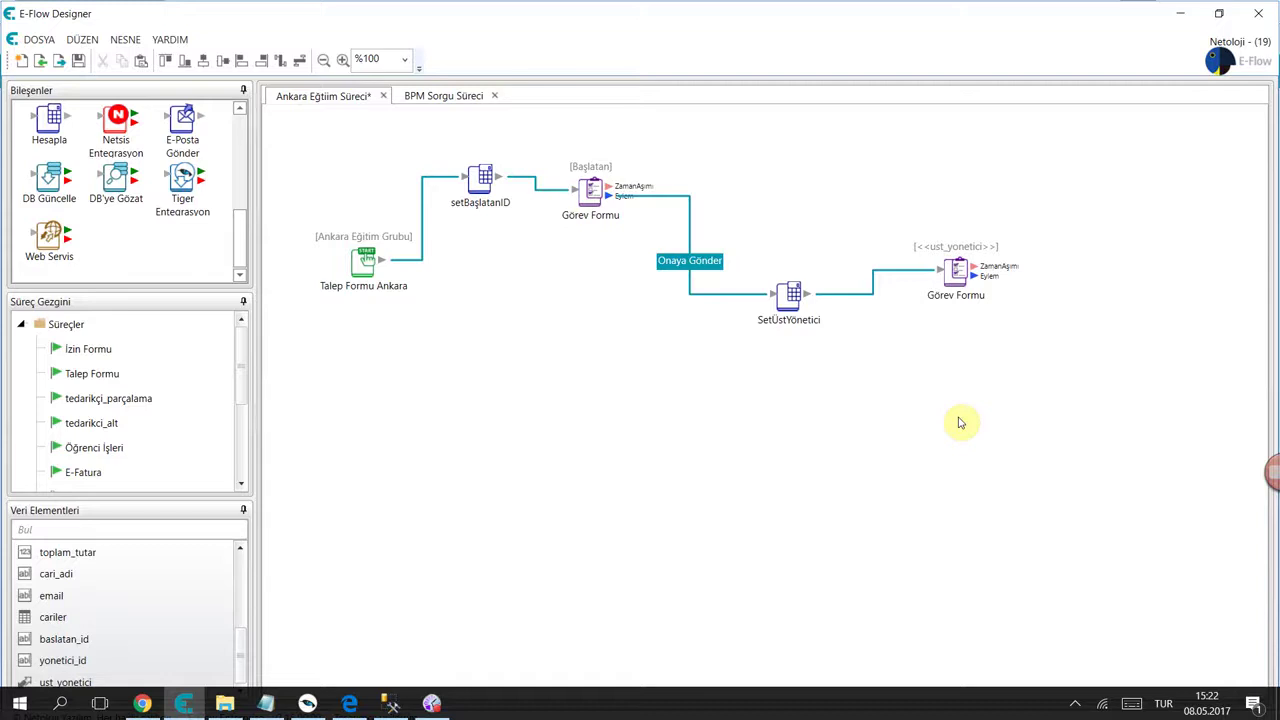
- Add a Sonlandır component beyond the ust_yonetici Görev Formu and connect that form's Eylem output to it
{"action": "scroll", "coordinate": [105, 190], "scroll_direction": "up", "scroll_amount": 3}
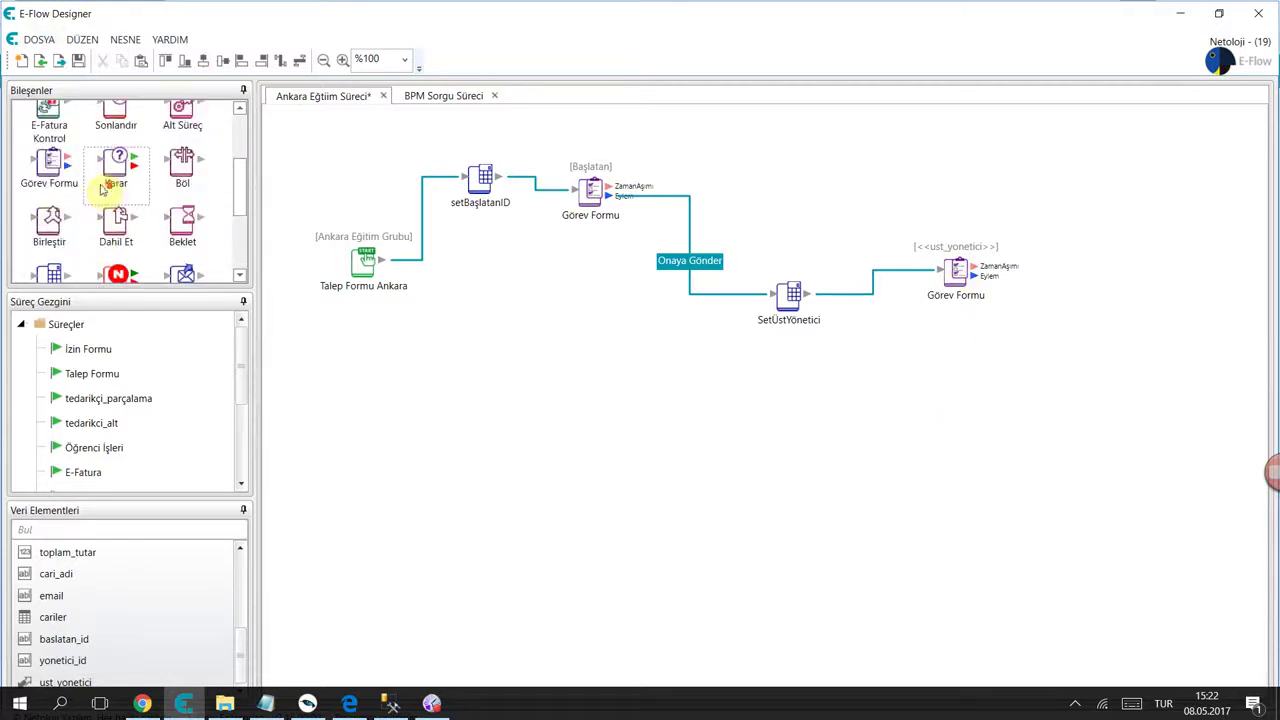
{"action": "left_click_drag", "start_coordinate": [116, 115], "coordinate": [1092, 262]}
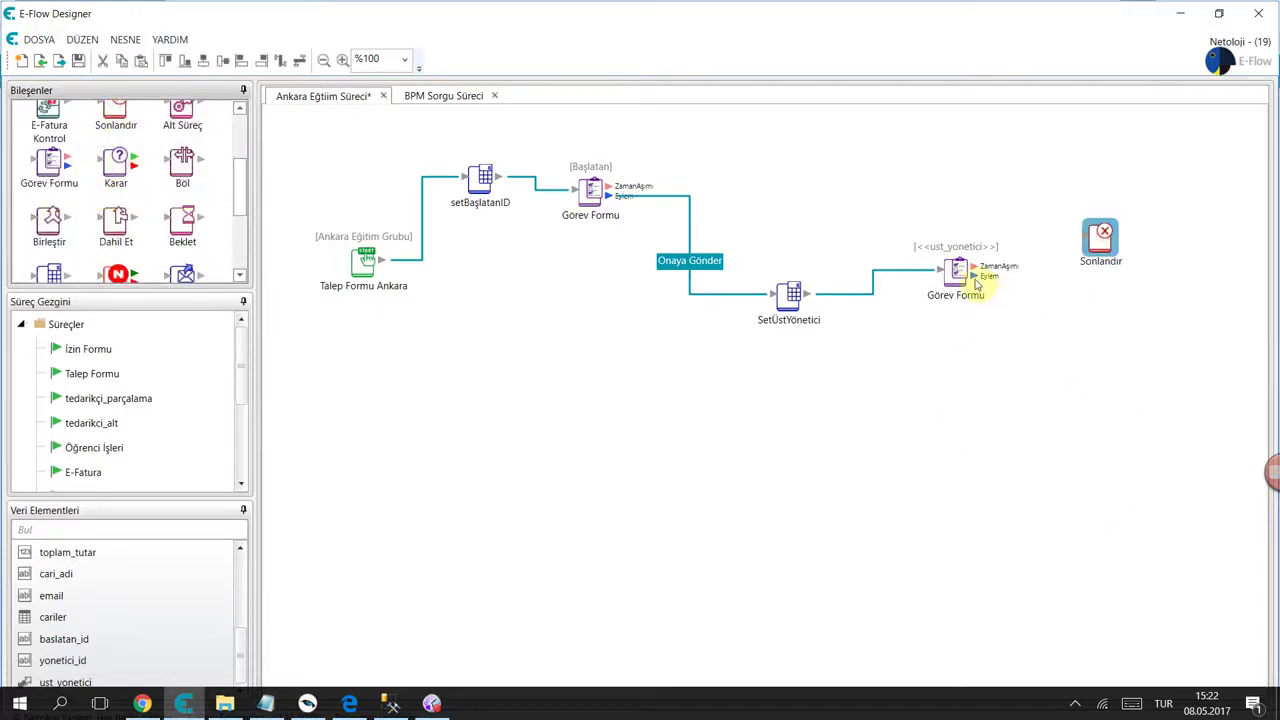
{"action": "mouse_move", "coordinate": [976, 277]}
{"action": "left_mouse_down"}
{"action": "mouse_move", "coordinate": [1106, 241]}
{"action": "mouse_move", "coordinate": [1160, 184]}
{"action": "left_mouse_up"}
{"action": "left_click", "coordinate": [1176, 402]}
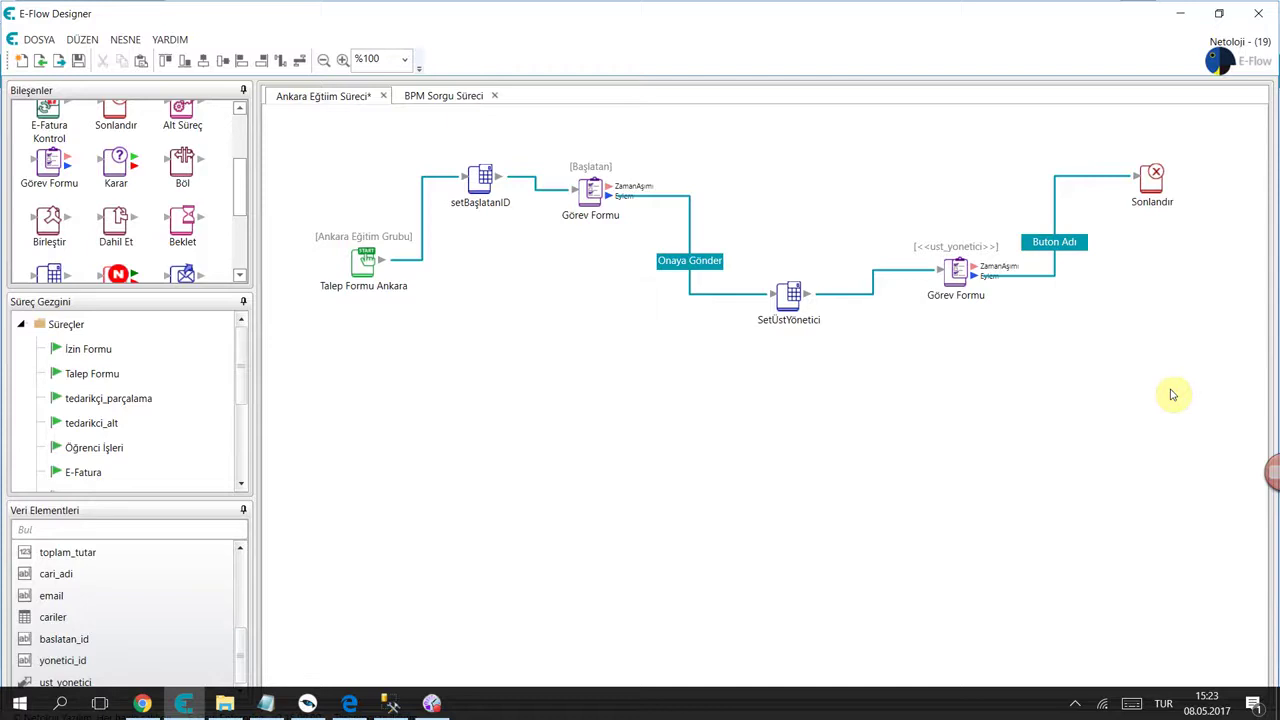
- Move the starter's Görev Formu slightly lower and delete the Görev Formu assigned to ust_yonetici
{"action": "left_click_drag", "start_coordinate": [591, 190], "coordinate": [604, 236]}
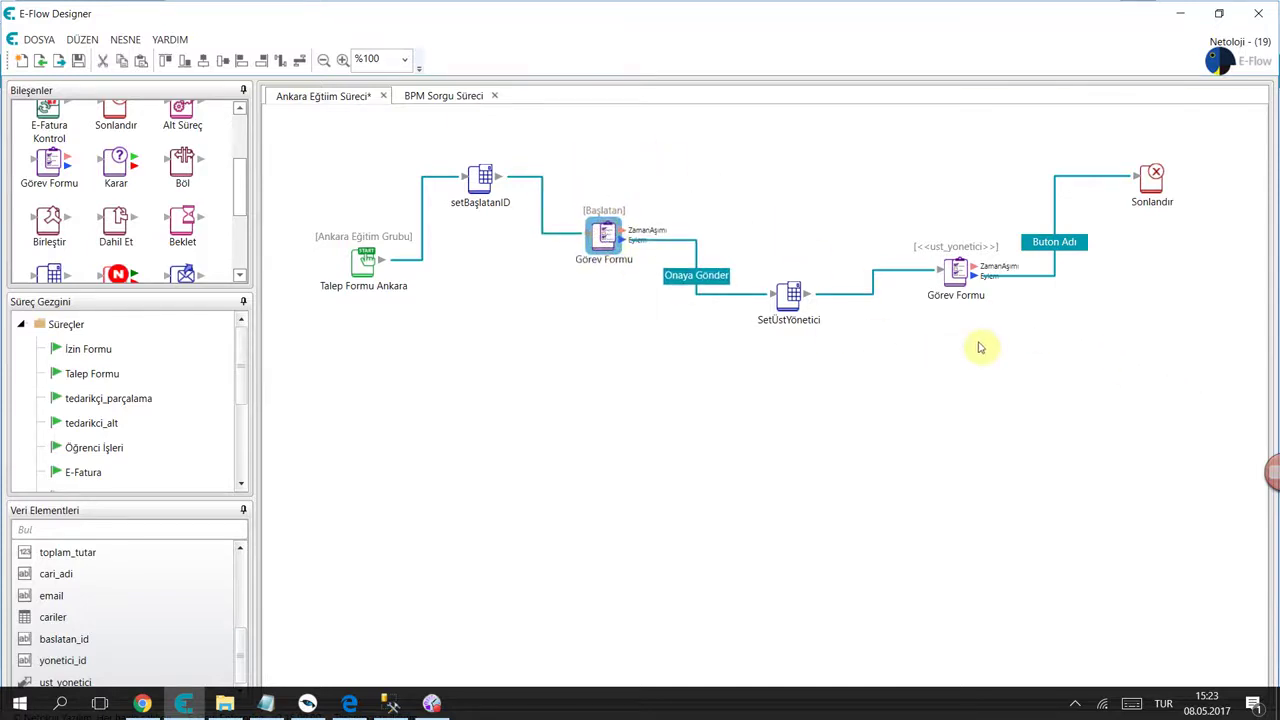
{"action": "left_click_drag", "start_coordinate": [960, 268], "coordinate": [968, 428]}
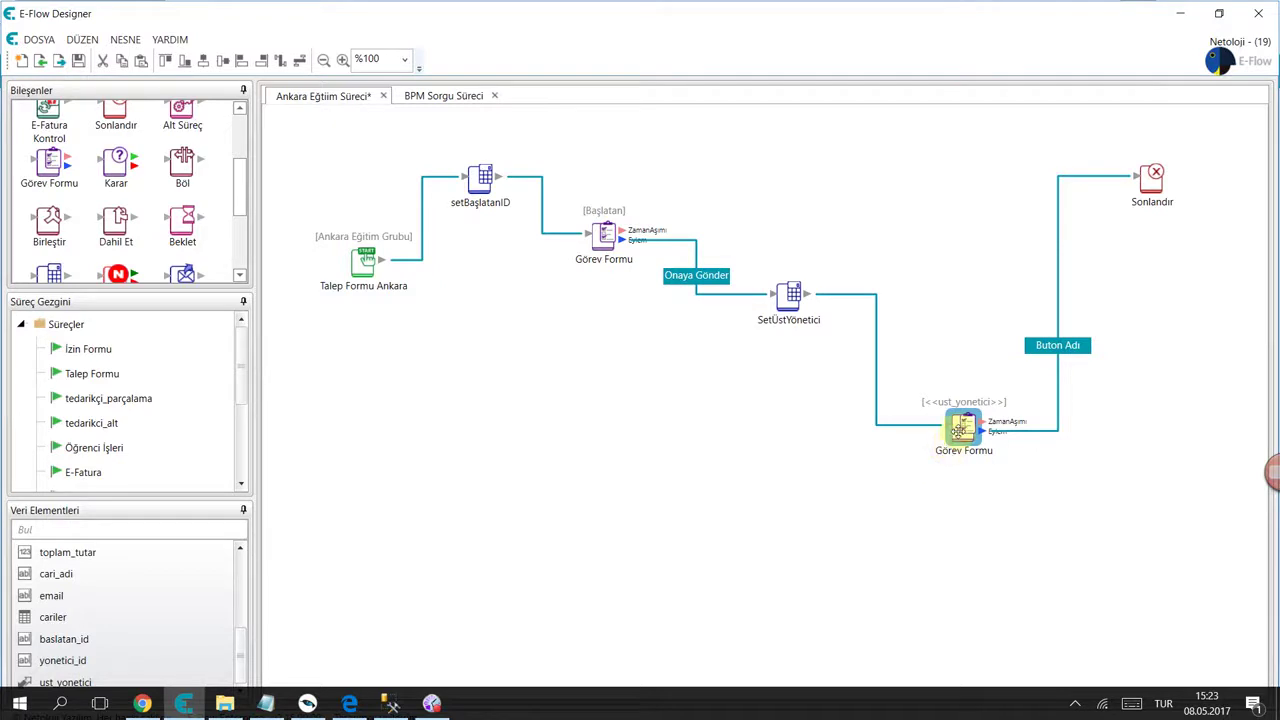
{"action": "key", "text": "Delete"}
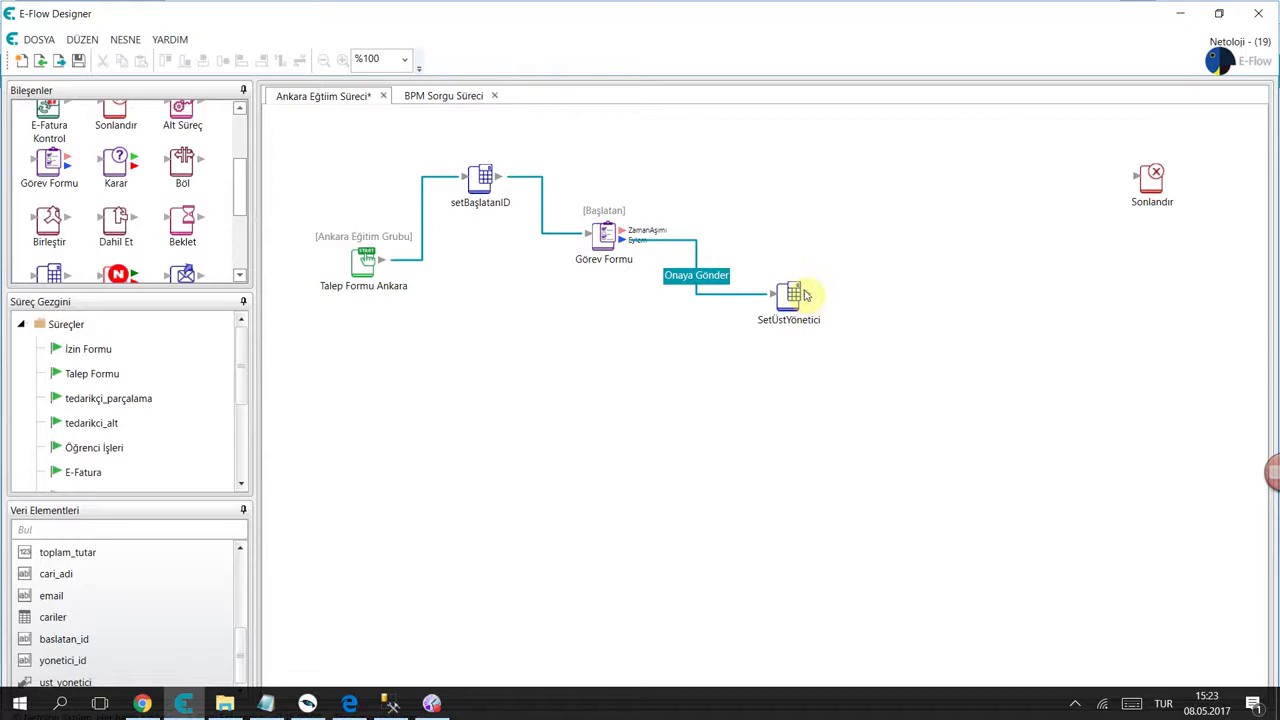
- Connect SetÜstYönetici directly to Sonlandır and reposition SetÜstYönetici lower in the diagram, between Görev Formu and Sonlandır
{"action": "left_click_drag", "start_coordinate": [805, 295], "coordinate": [1150, 180]}
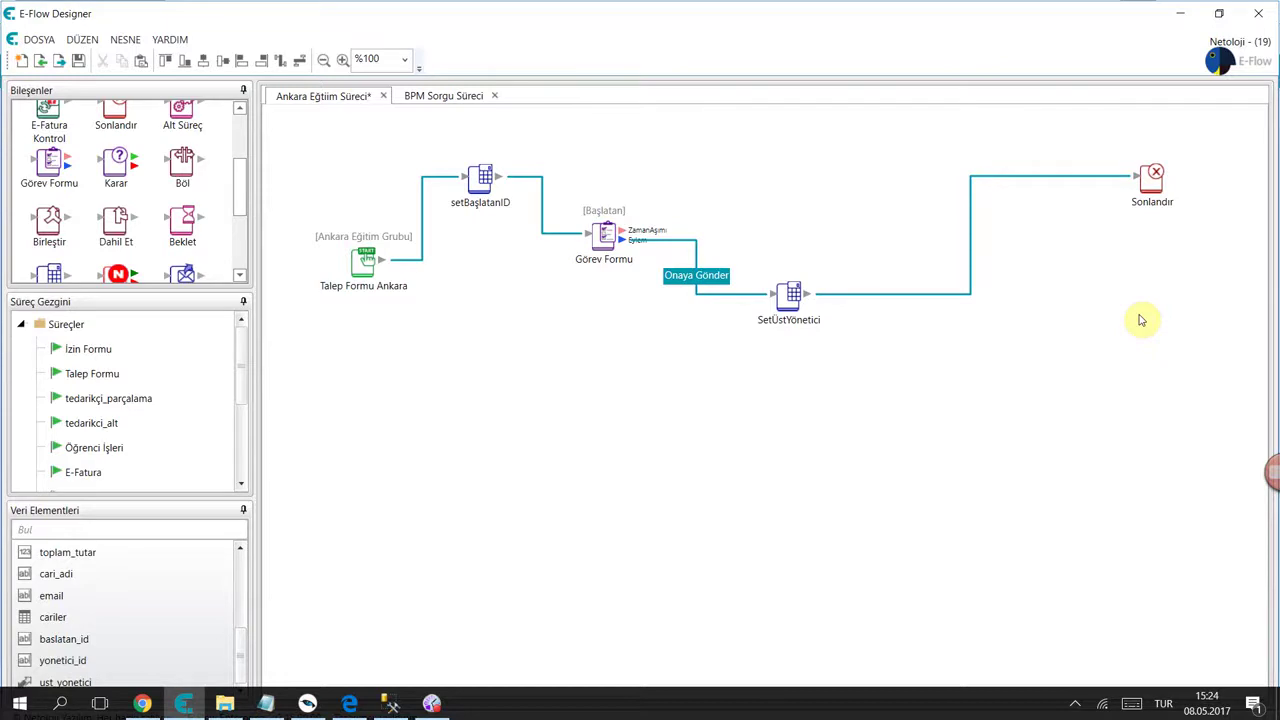
{"action": "left_click_drag", "start_coordinate": [786, 294], "coordinate": [1072, 452]}
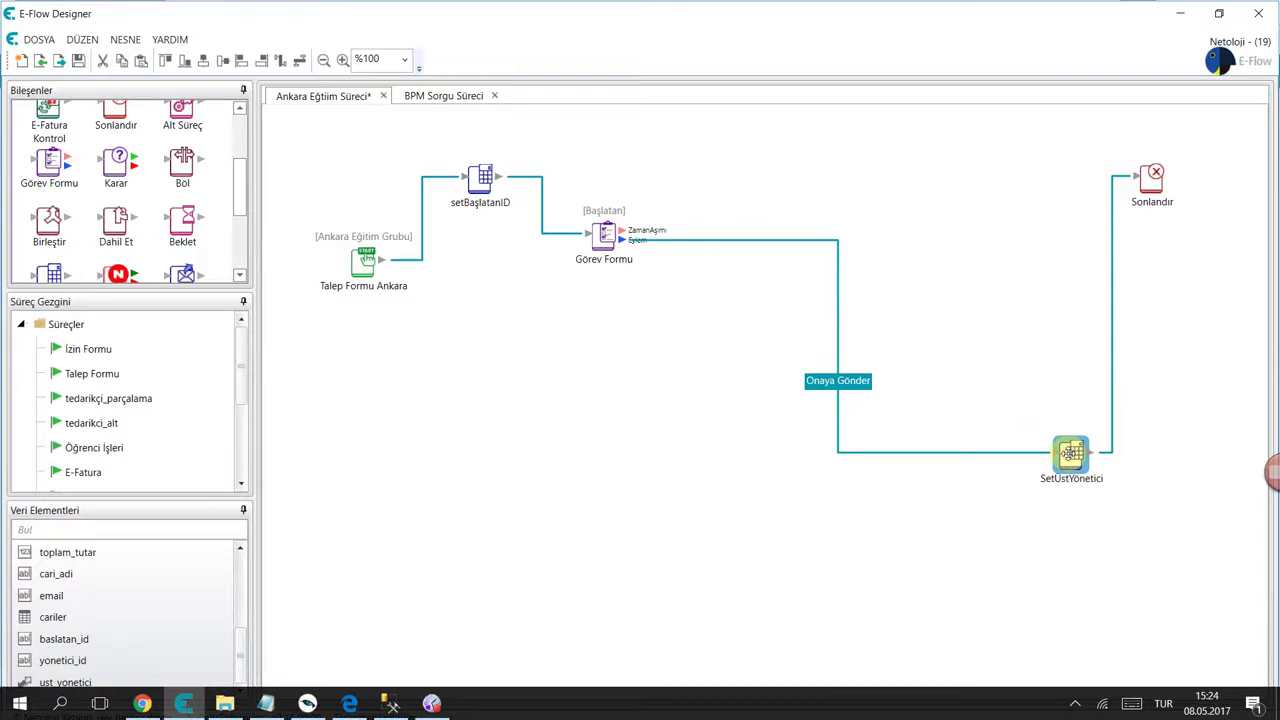
{"action": "left_click_drag", "start_coordinate": [1070, 452], "coordinate": [911, 429]}
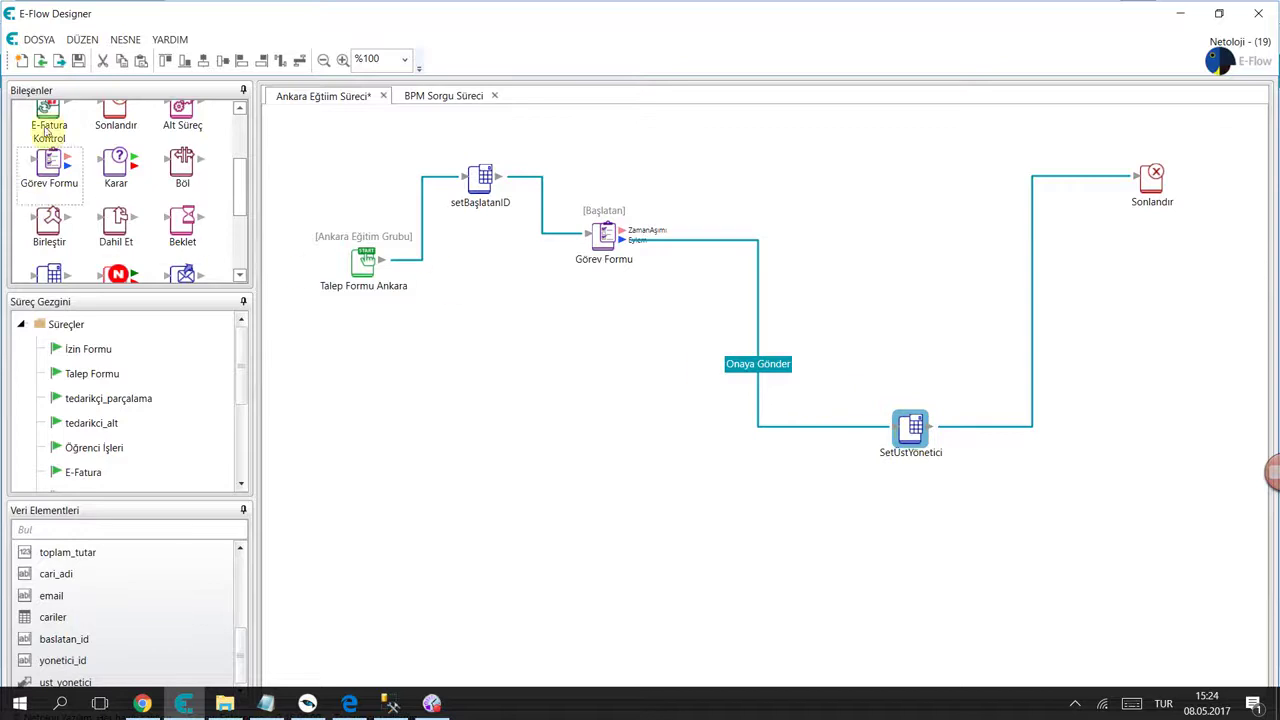
- Save the process and look over the Etkinleştir and Test Et options of Ankara Eğitim Süreci without running either
{"action": "left_click", "coordinate": [59, 60]}
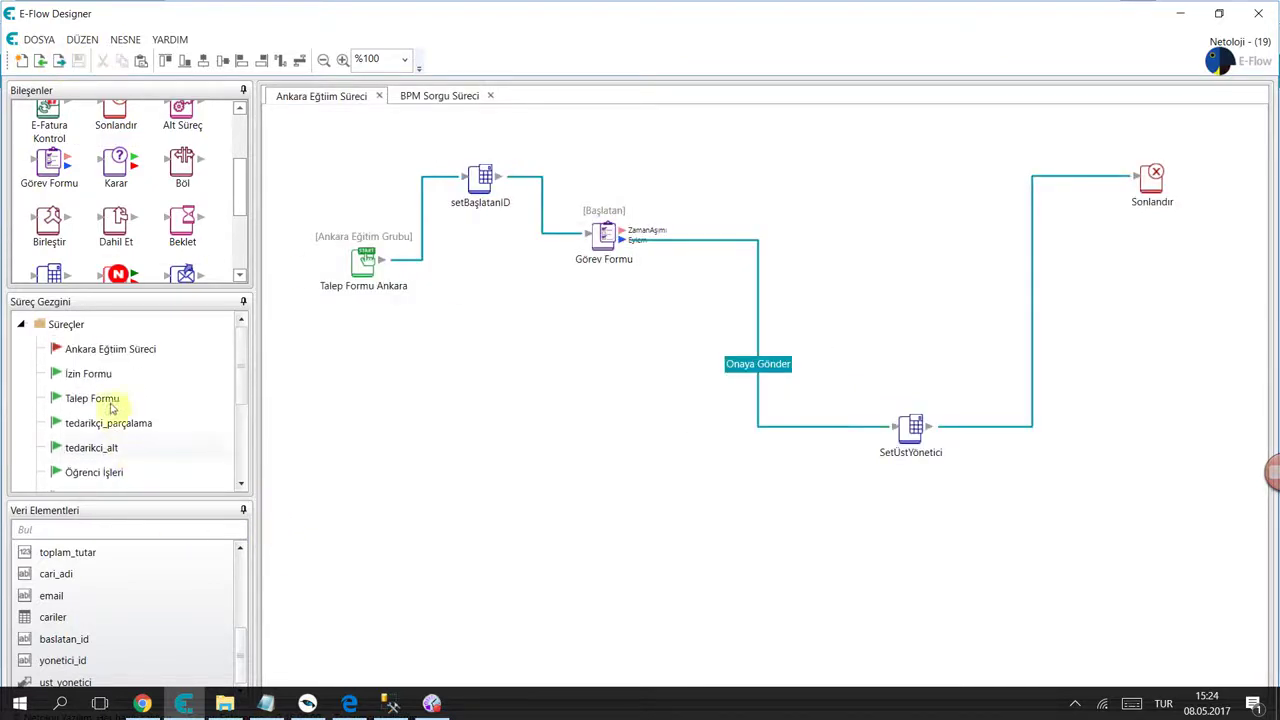
{"action": "left_click", "coordinate": [109, 349]}
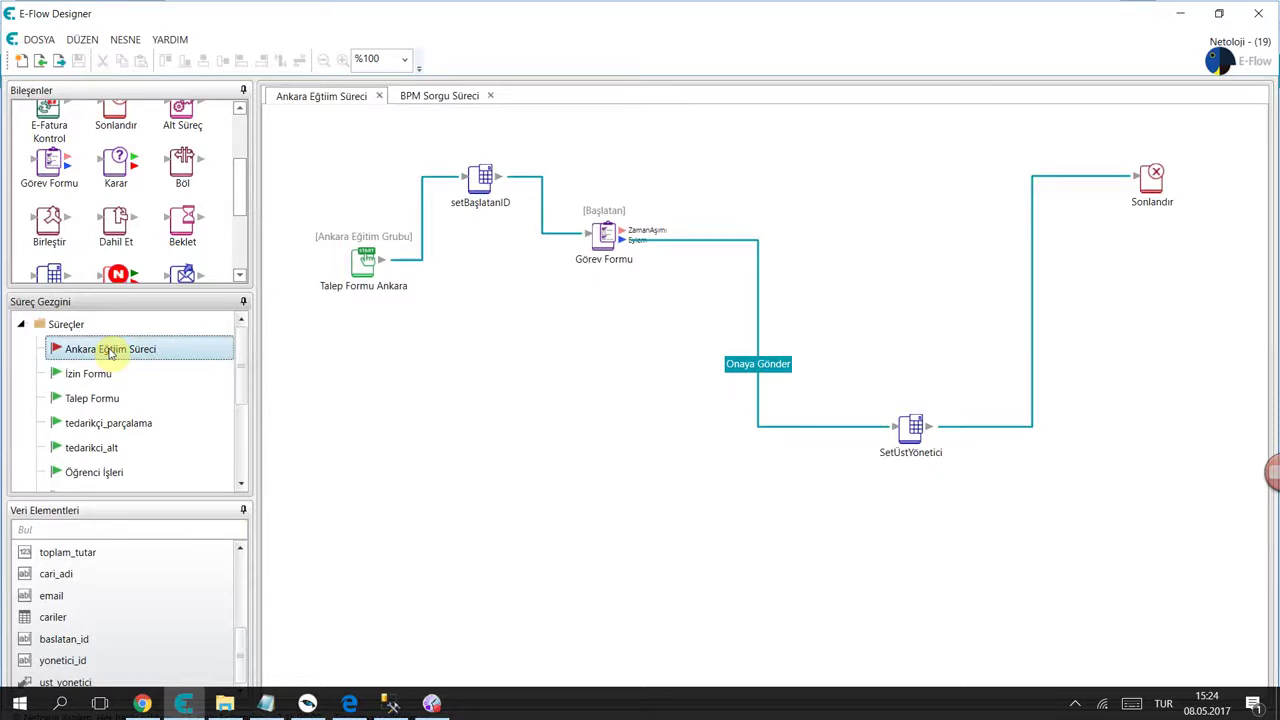
{"action": "right_click", "coordinate": [110, 352]}
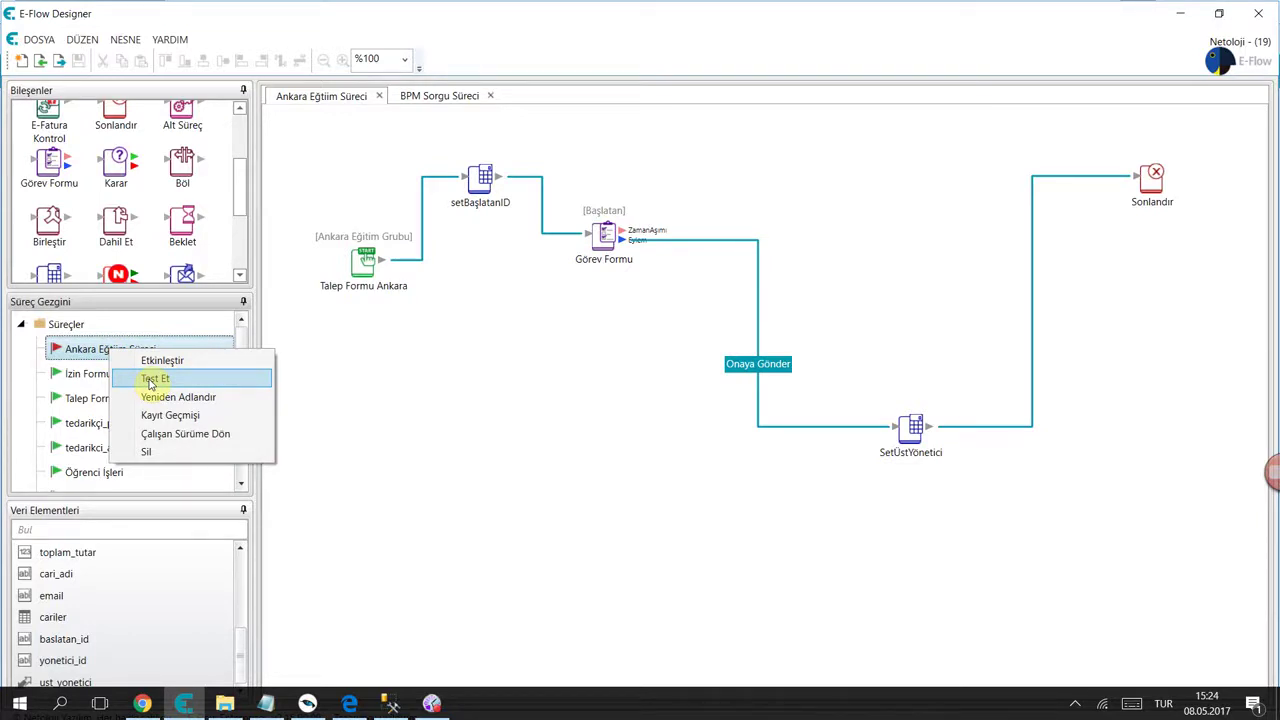
{"action": "left_click", "coordinate": [151, 381]}
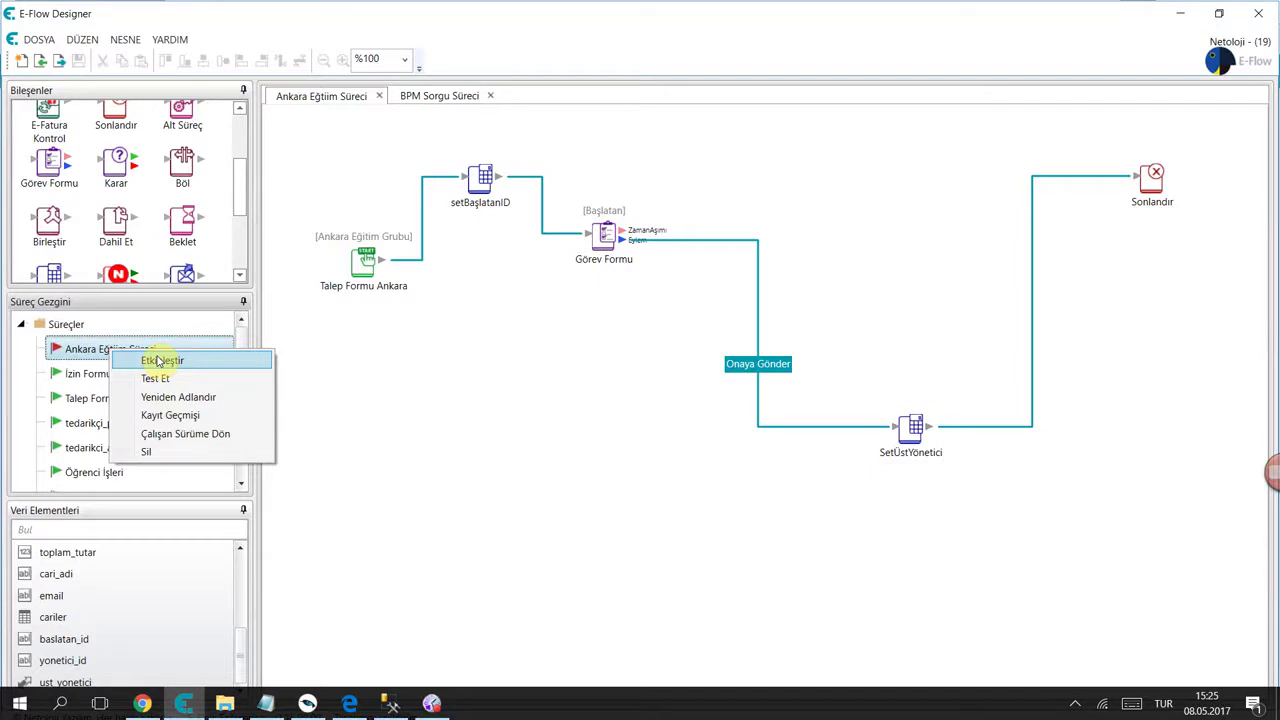
{"action": "left_click", "coordinate": [883, 229]}
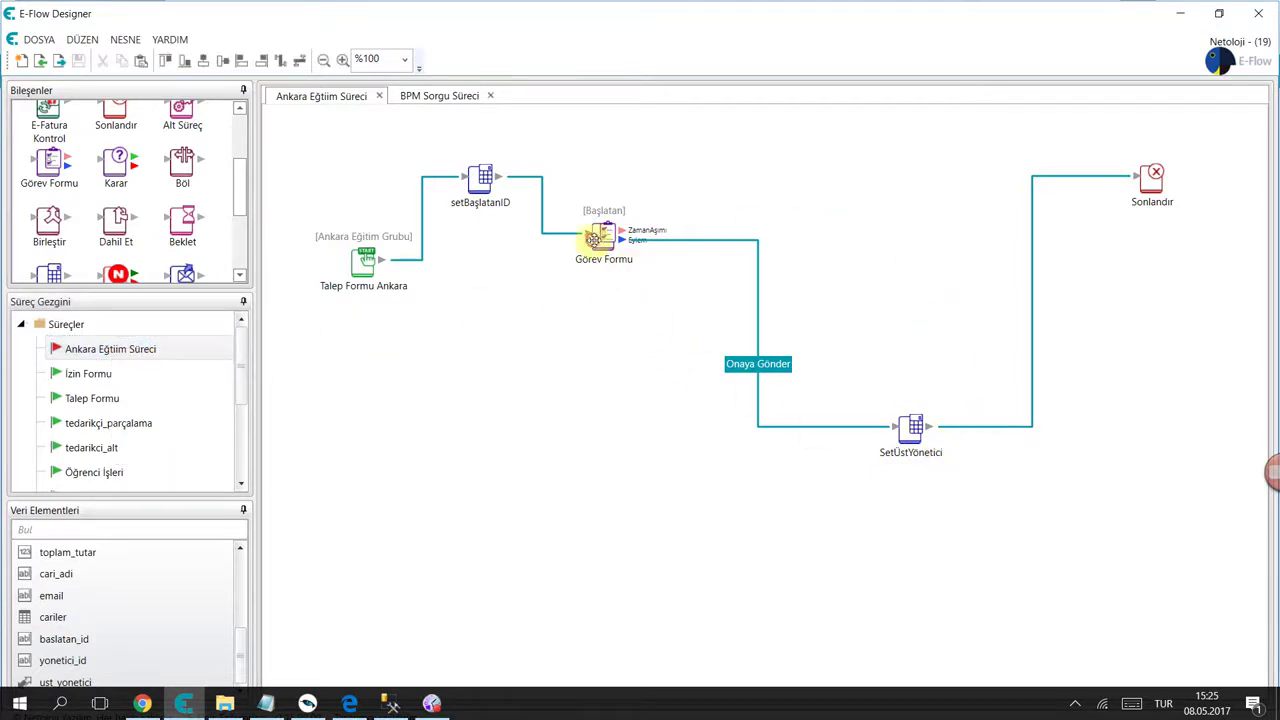
- Move the starter's Görev Formu lower and insert a second Başlatan Görev Formu connected between SetÜstYönetici and Sonlandır
{"action": "left_click_drag", "start_coordinate": [603, 237], "coordinate": [1030, 280]}
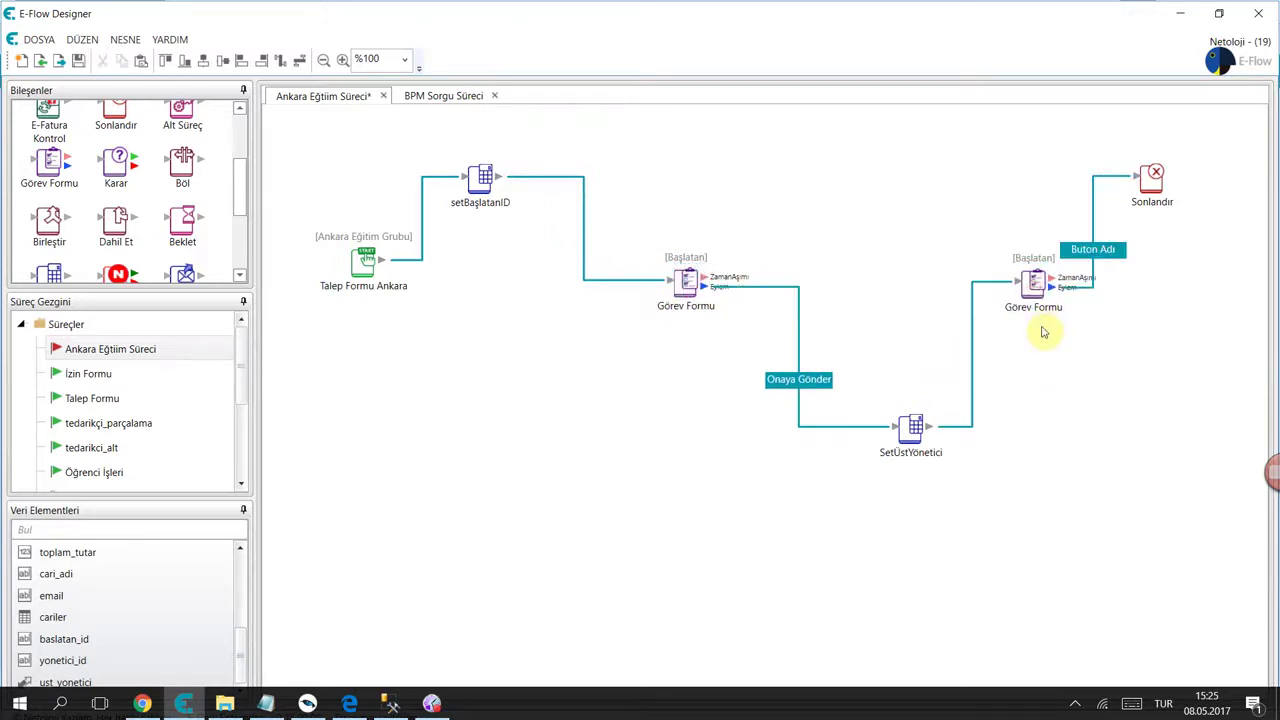
- Assign the second Görev Formu, between SetÜstYönetici and Sonlandır, to an individual user instead of Başlatan
{"action": "double_click", "coordinate": [1047, 343]}
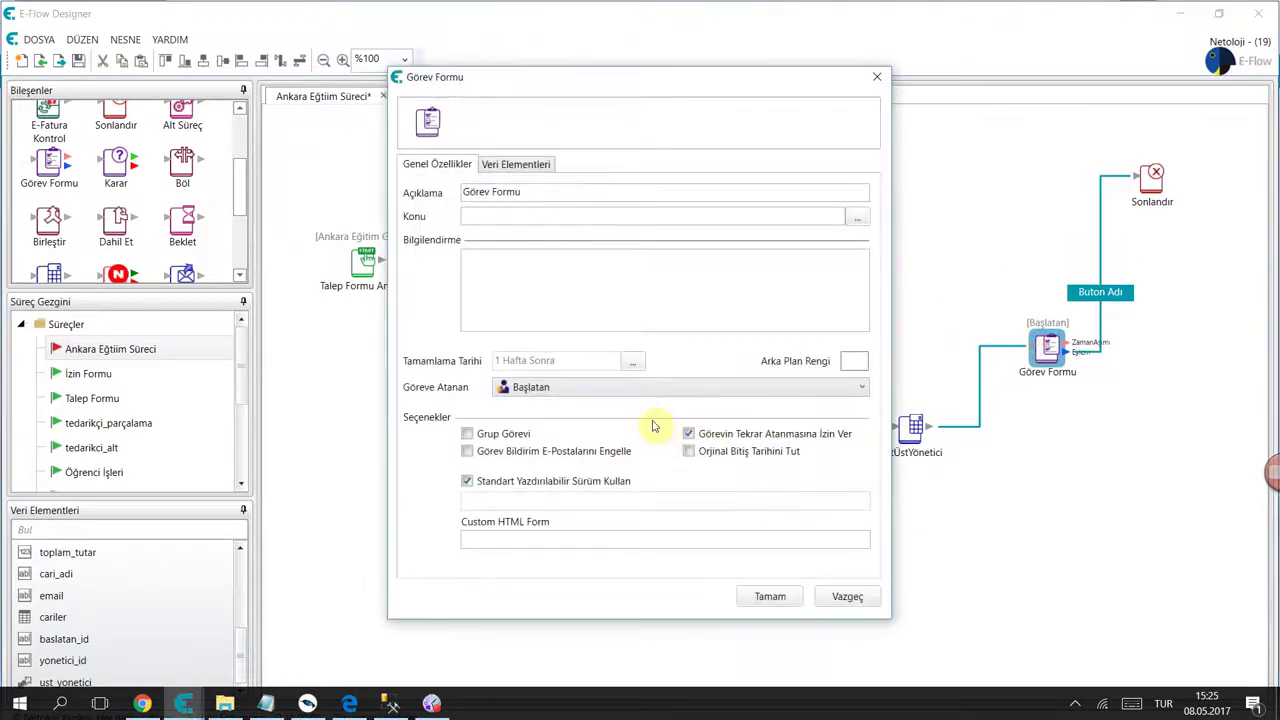
{"action": "left_click", "coordinate": [623, 390]}
{"action": "scroll", "coordinate": [628, 437], "scroll_direction": "down", "scroll_amount": 5}
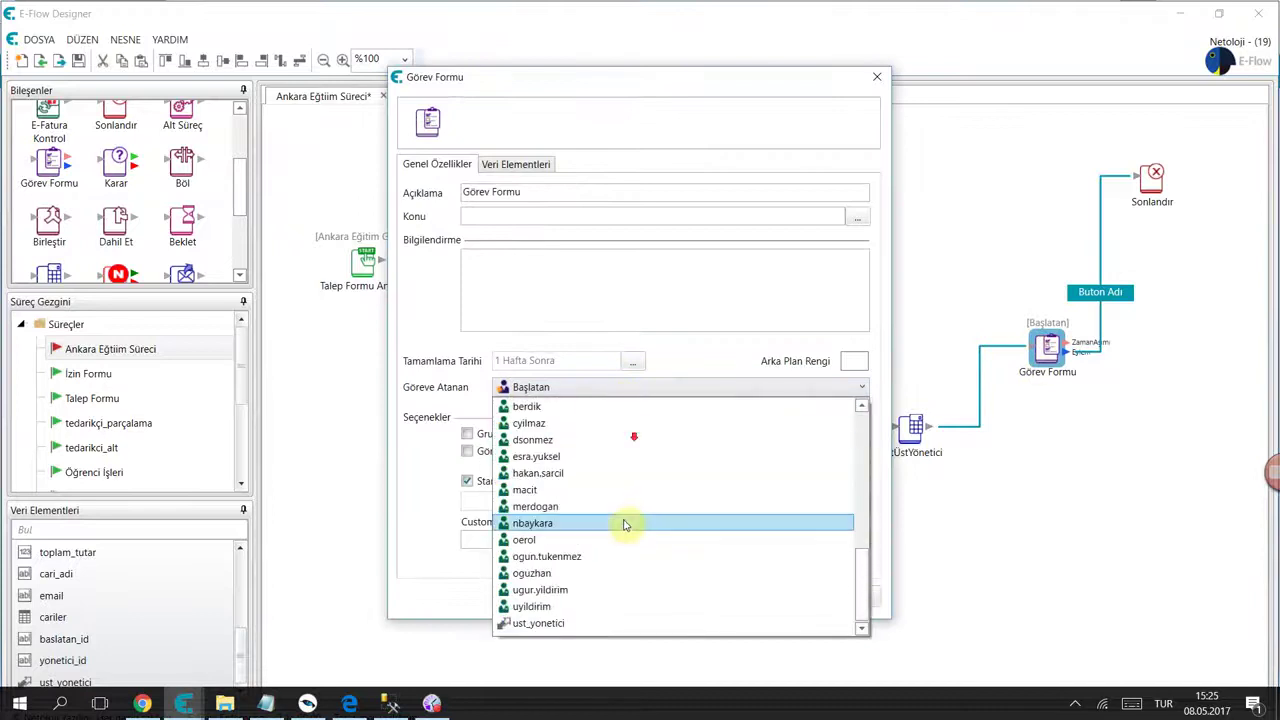
{"action": "left_click", "coordinate": [550, 537]}
{"action": "left_click", "coordinate": [770, 597]}
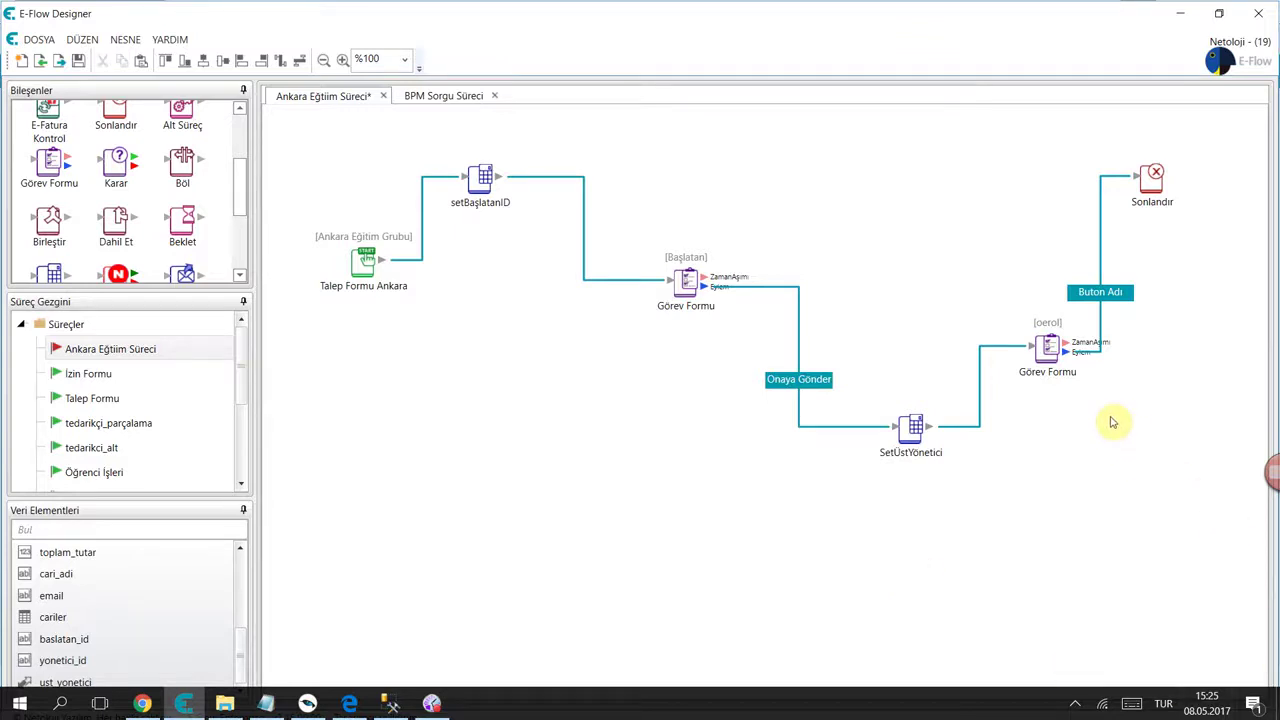
- Assign the Görev Formu between SetÜstYönetici and Sonlandır to the Finans Müdürü role and save the process
{"action": "left_click", "coordinate": [1050, 345]}
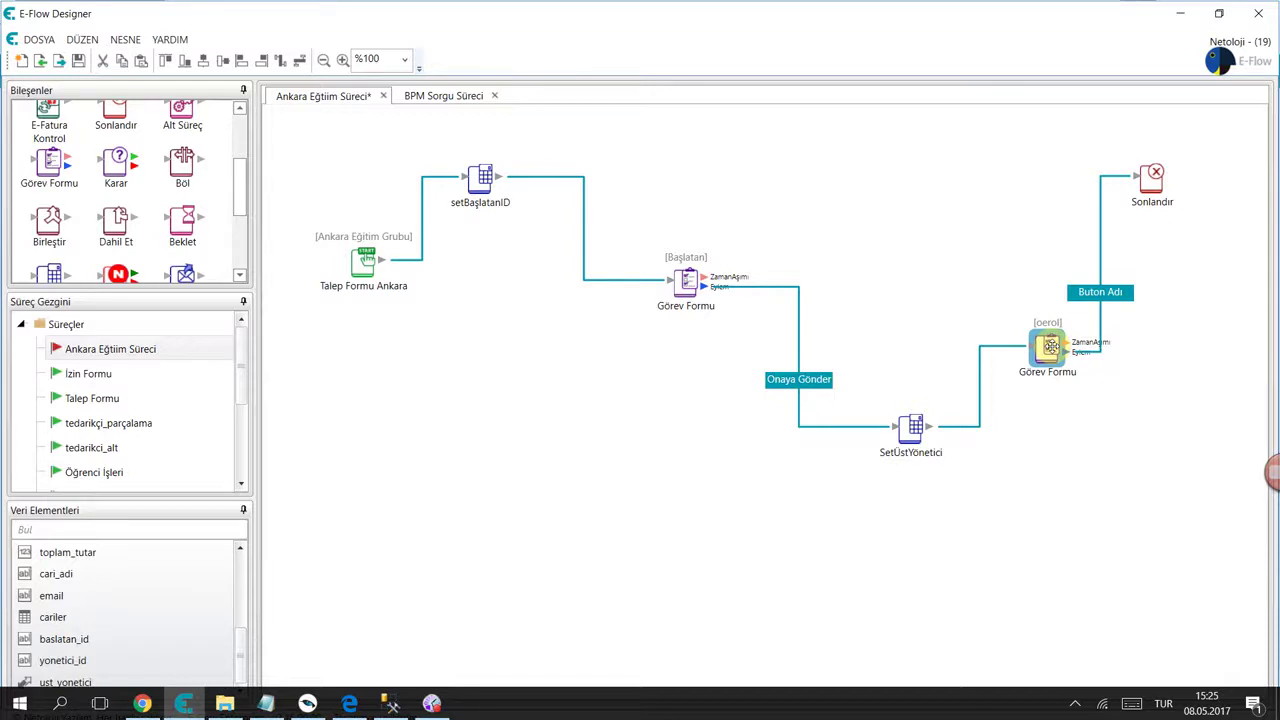
{"action": "double_click", "coordinate": [1050, 345]}
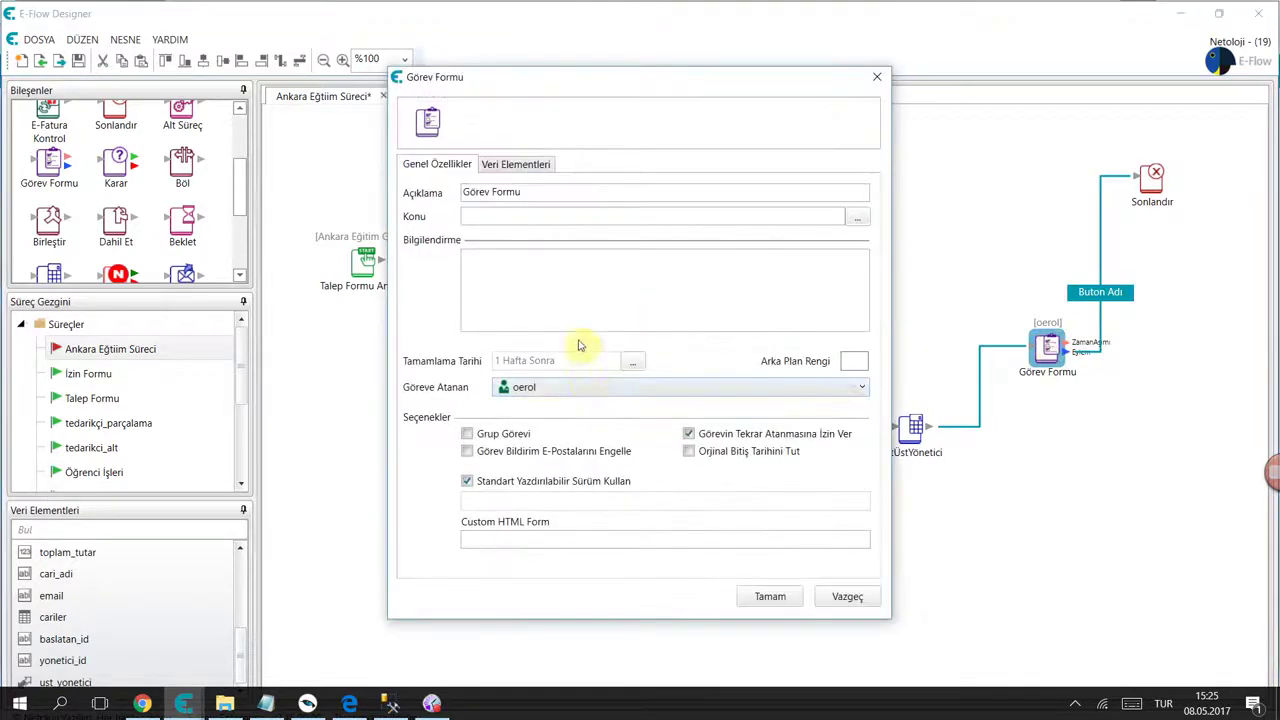
{"action": "left_click", "coordinate": [584, 388]}
{"action": "scroll", "coordinate": [572, 478], "scroll_direction": "down", "scroll_amount": 5}
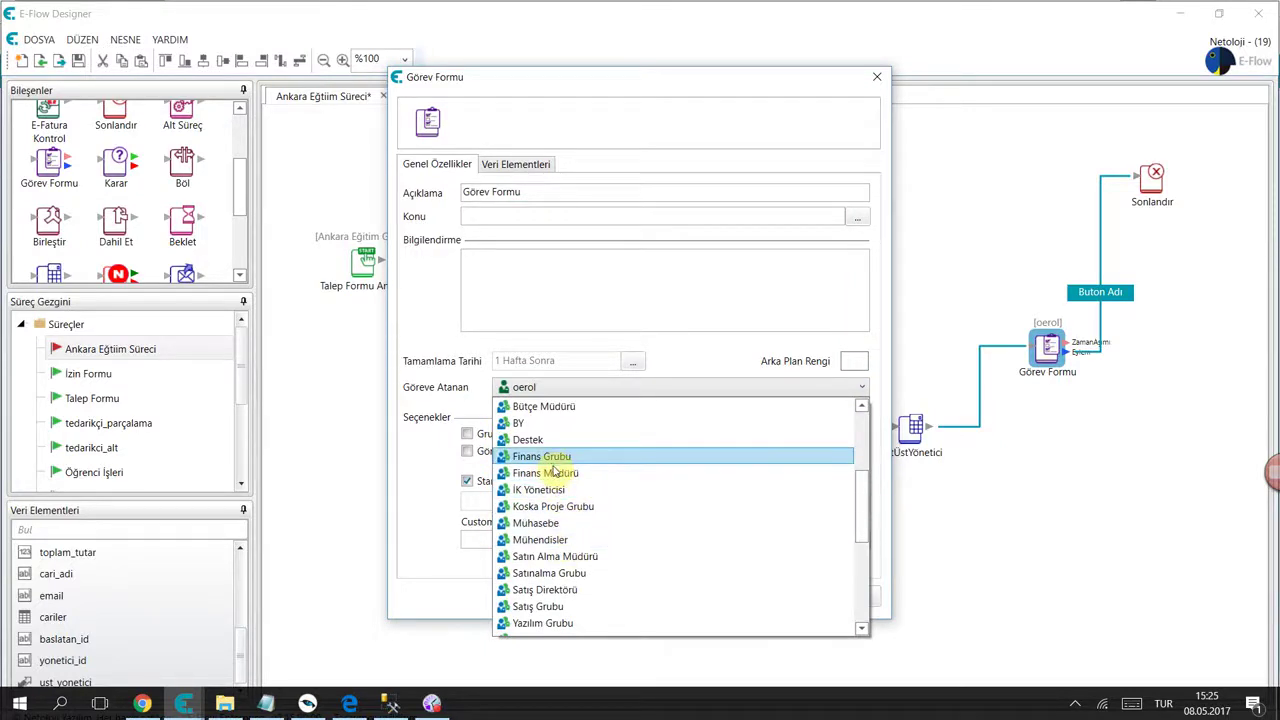
{"action": "left_click", "coordinate": [553, 473]}
{"action": "left_click", "coordinate": [770, 598]}
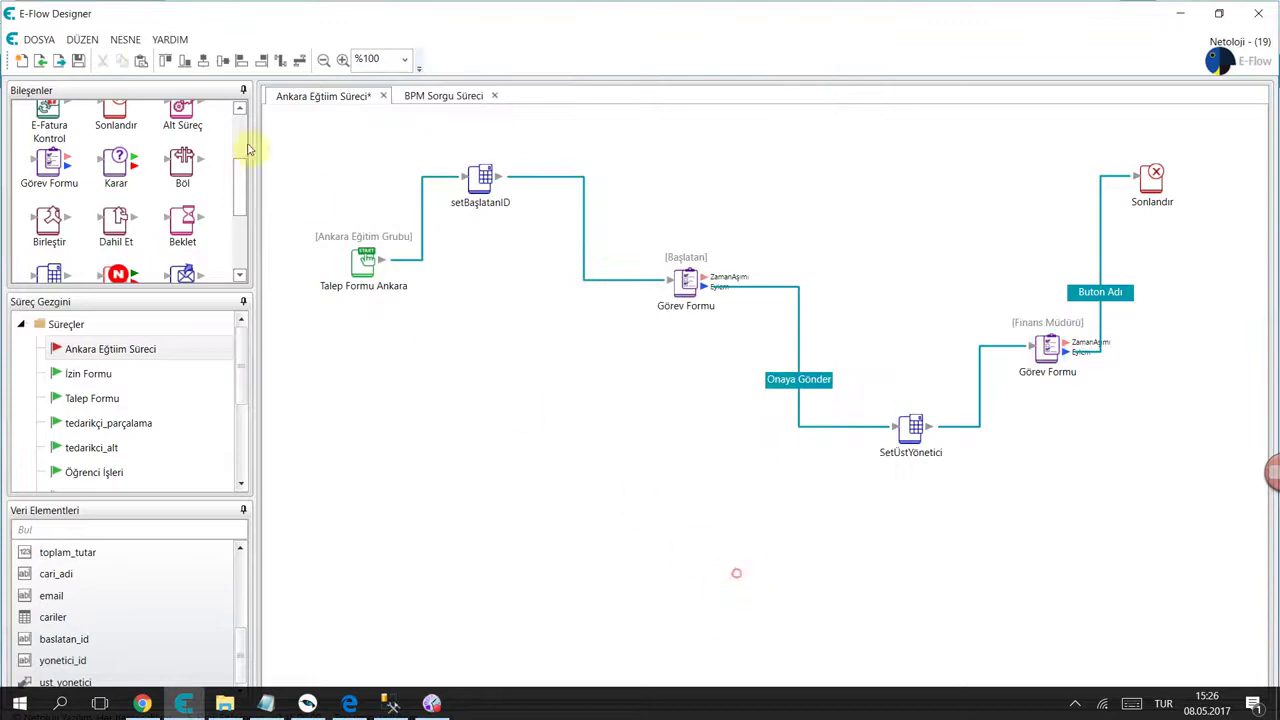
{"action": "left_click", "coordinate": [79, 58]}
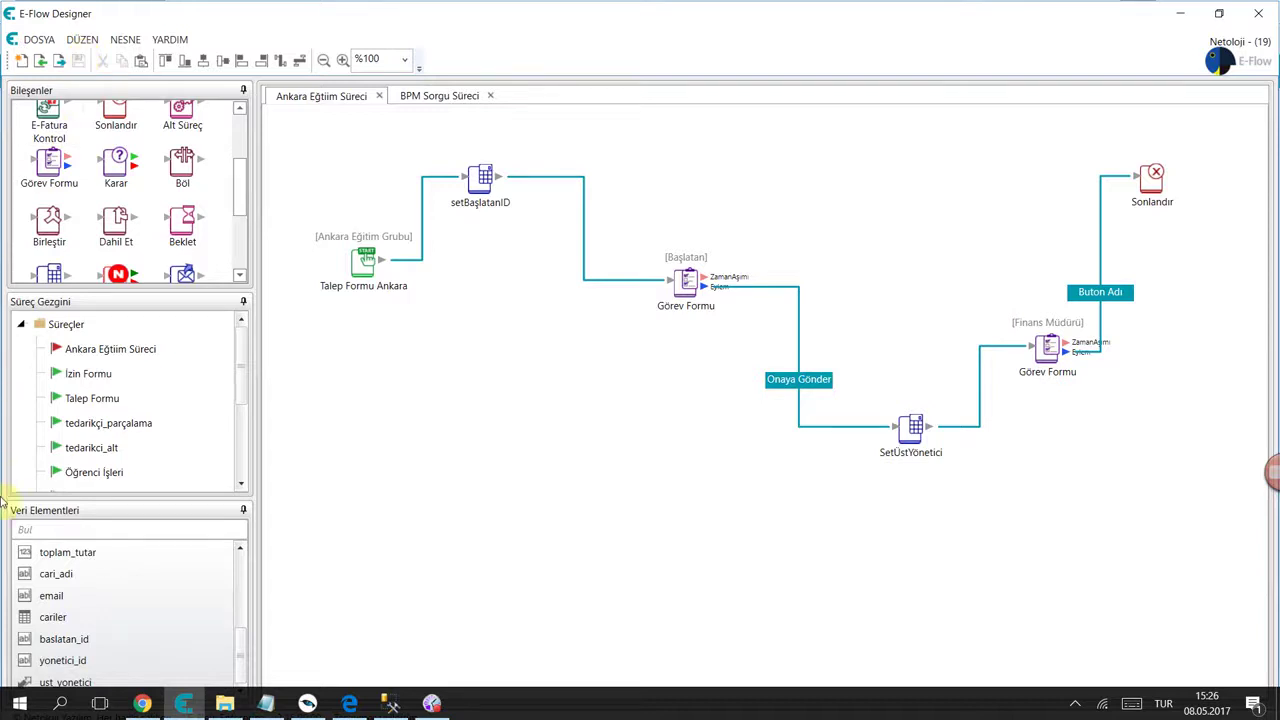
- Switch to the E-Flow web portal in Chrome and open the member settings of the Finans Müdürü group
{"action": "left_click", "coordinate": [142, 703]}
{"action": "left_click", "coordinate": [420, 71]}
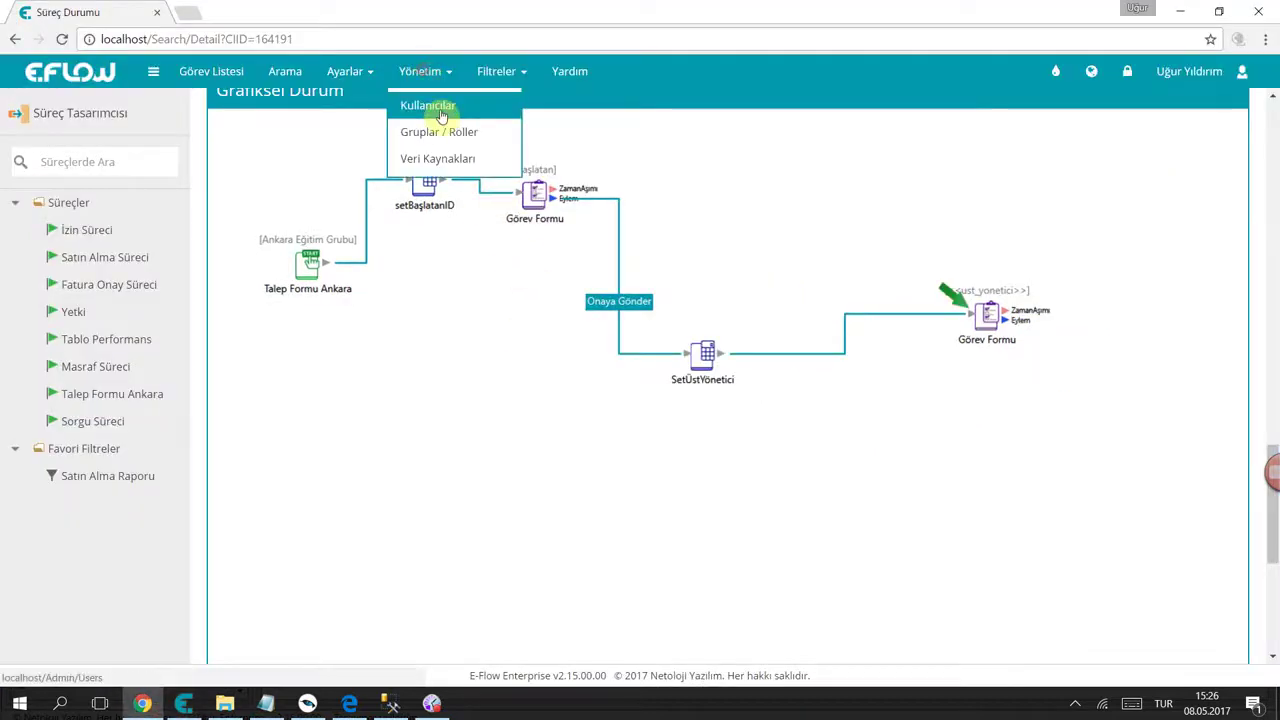
{"action": "left_click", "coordinate": [449, 130]}
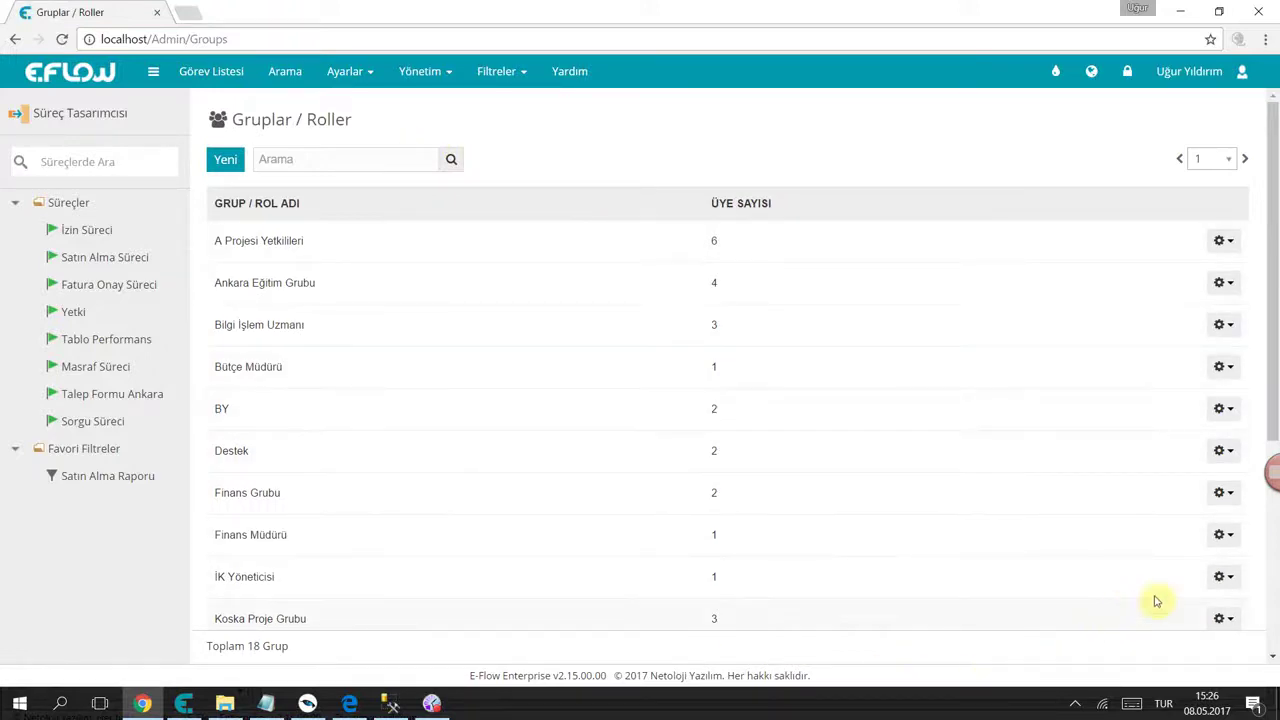
{"action": "left_click", "coordinate": [1221, 538]}
{"action": "left_click", "coordinate": [1150, 568]}
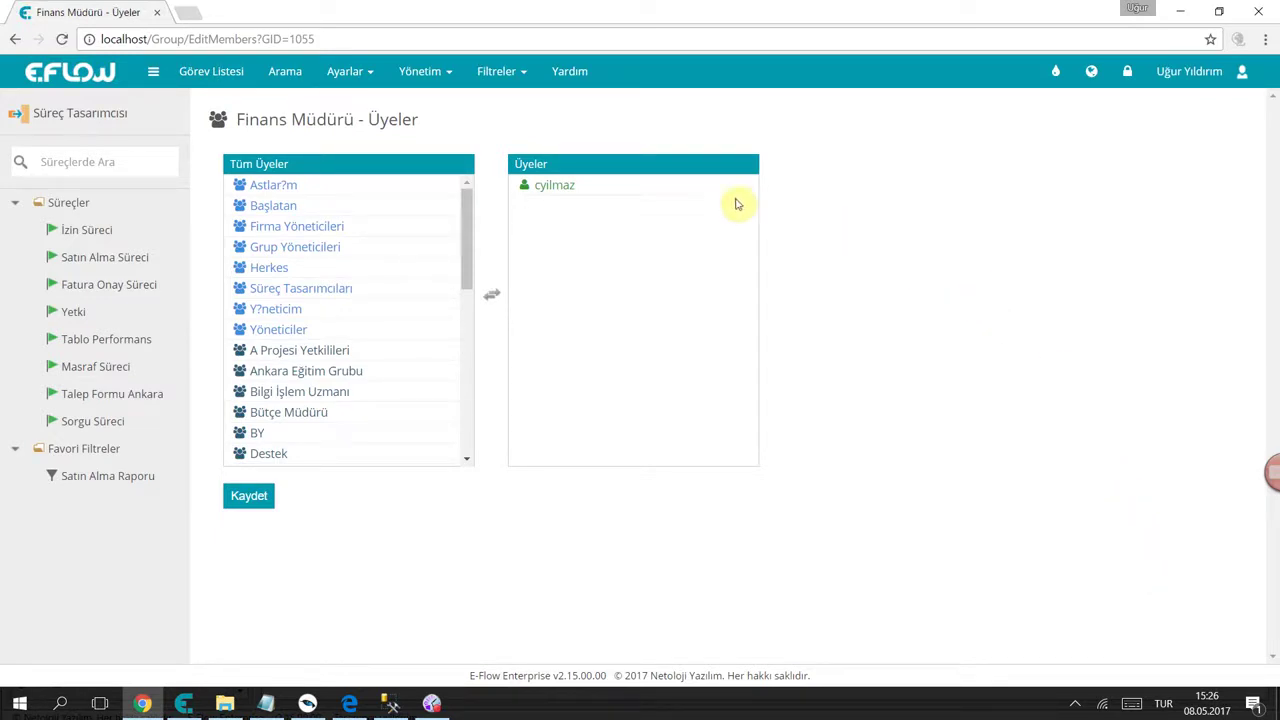
- Replace the only member of the Finans Müdürü group with another user and save the membership
{"action": "left_click_drag", "start_coordinate": [566, 183], "coordinate": [425, 287]}
{"action": "scroll", "coordinate": [370, 340], "scroll_direction": "down", "scroll_amount": 10}
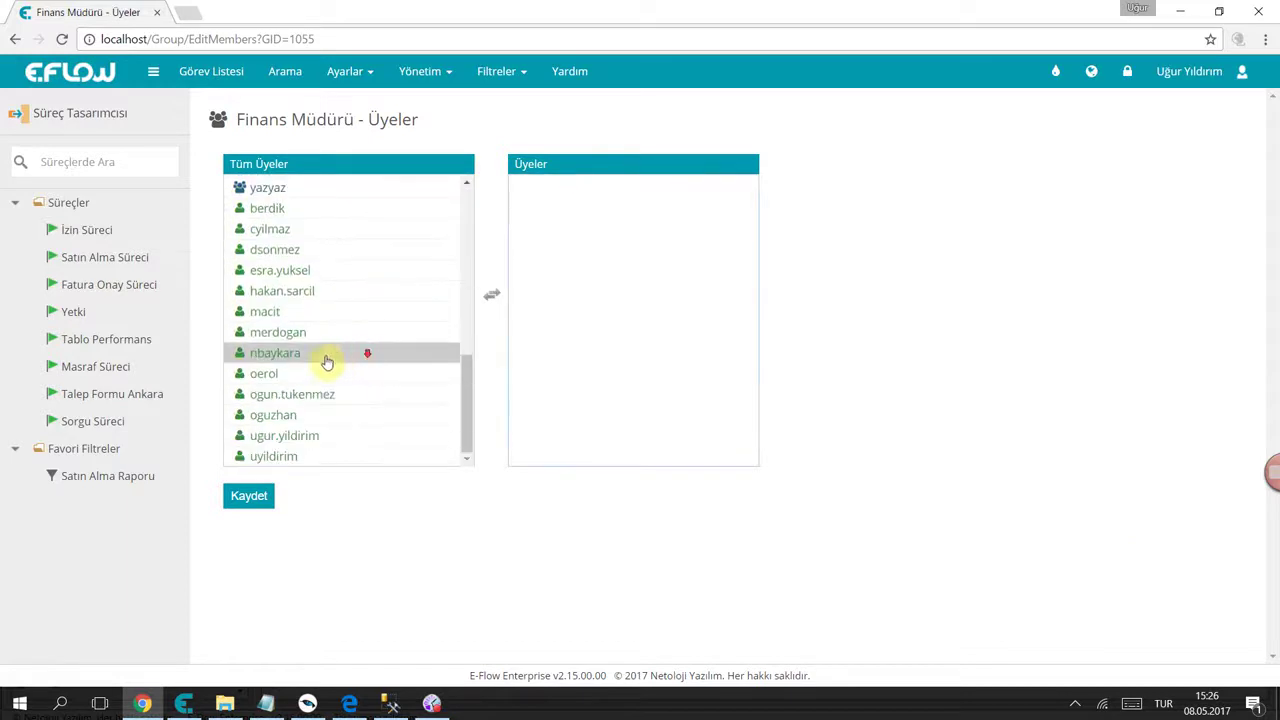
{"action": "double_click", "coordinate": [314, 371]}
{"action": "left_click", "coordinate": [256, 492]}
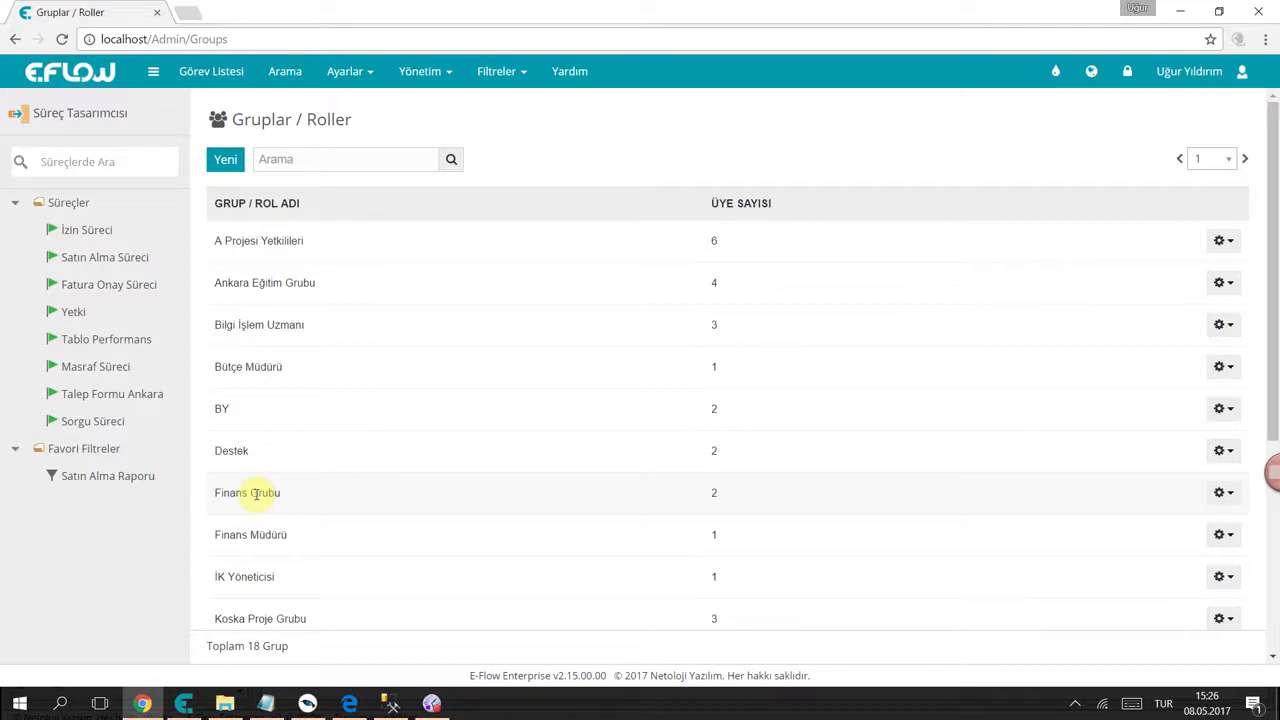
- Examine how making the first user in Kullanıcı Listesi passive requires a Görev Devri recipient, and cancel without deactivating the user
{"action": "left_click", "coordinate": [419, 74]}
{"action": "left_click", "coordinate": [437, 107]}
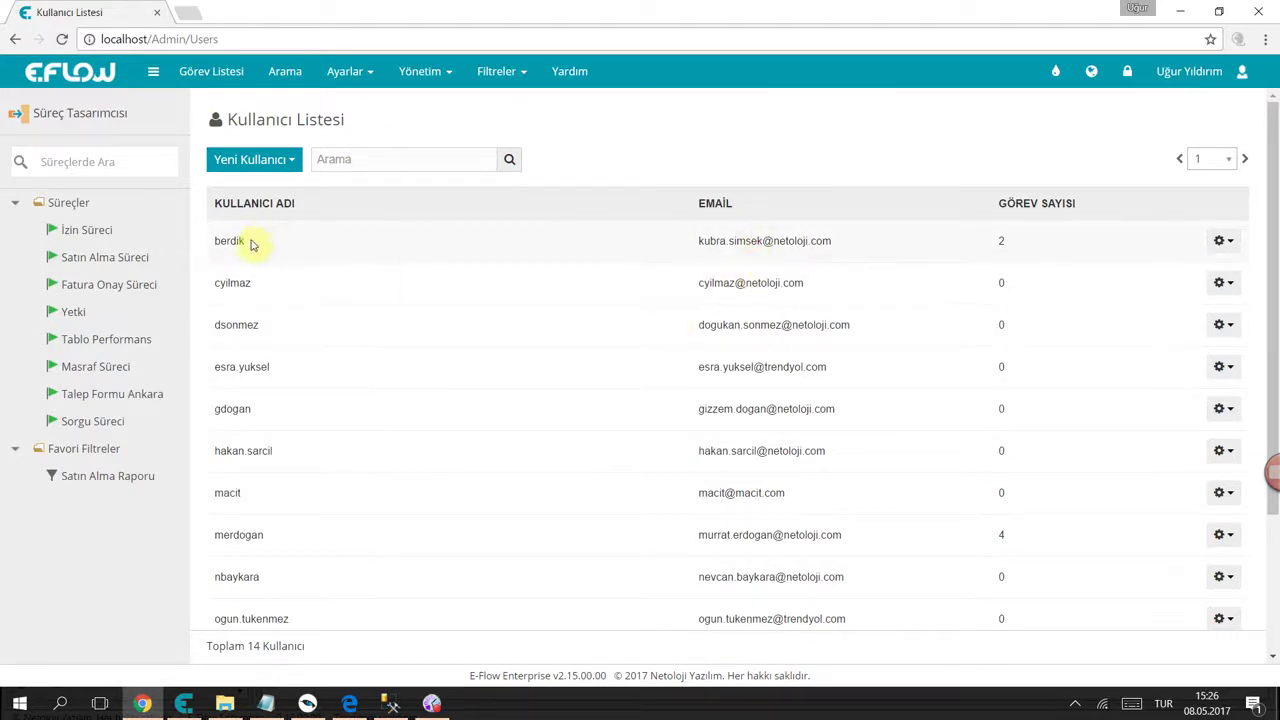
{"action": "left_click", "coordinate": [1003, 240]}
{"action": "left_click", "coordinate": [1224, 241]}
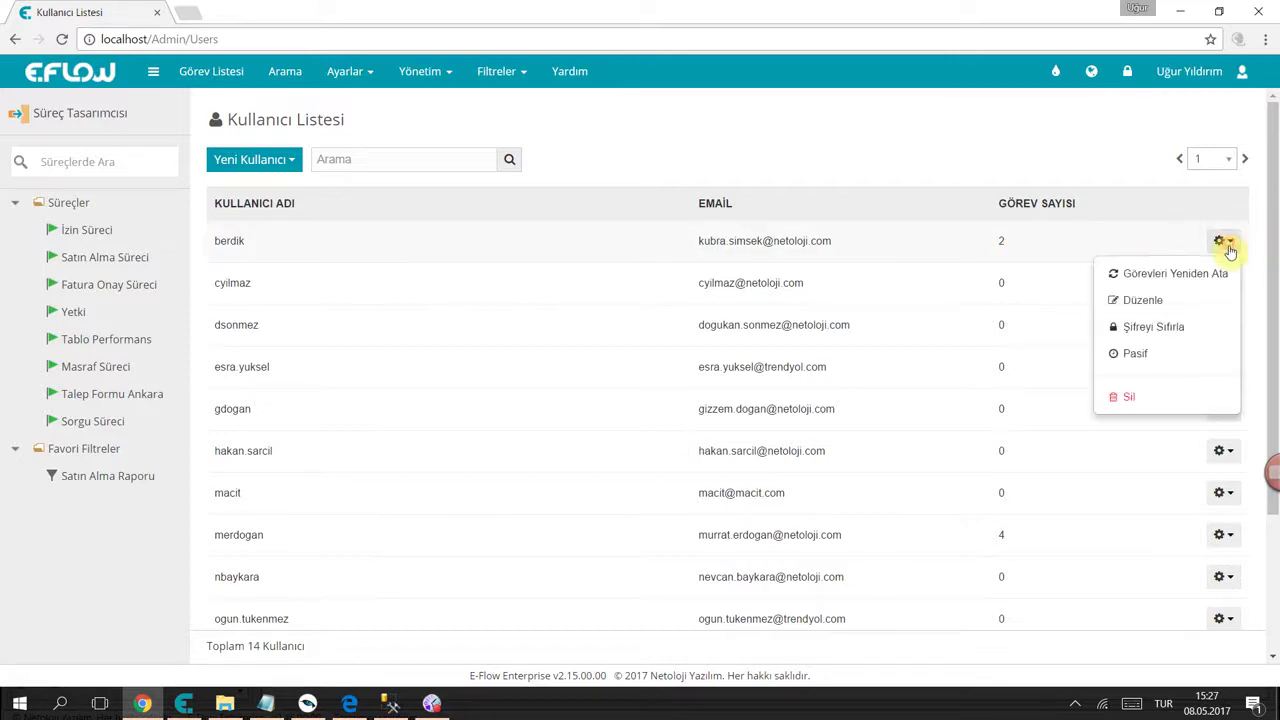
{"action": "left_click", "coordinate": [1188, 355]}
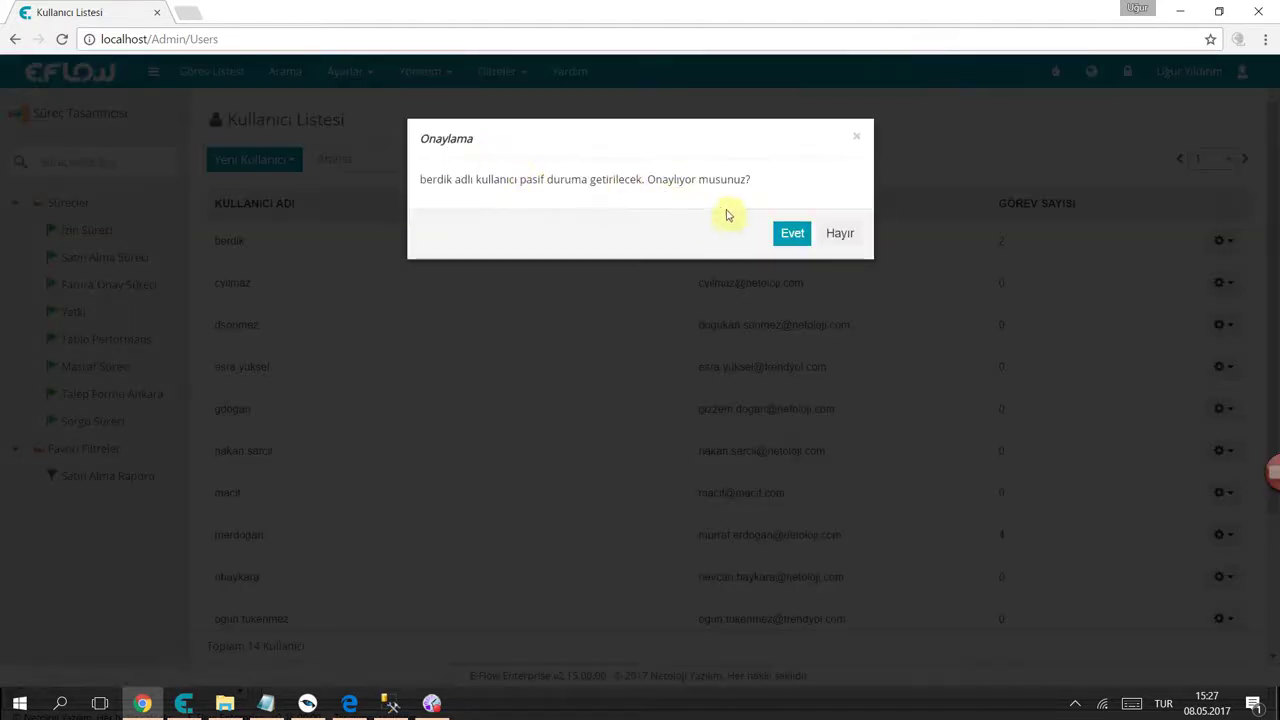
{"action": "left_click", "coordinate": [795, 236]}
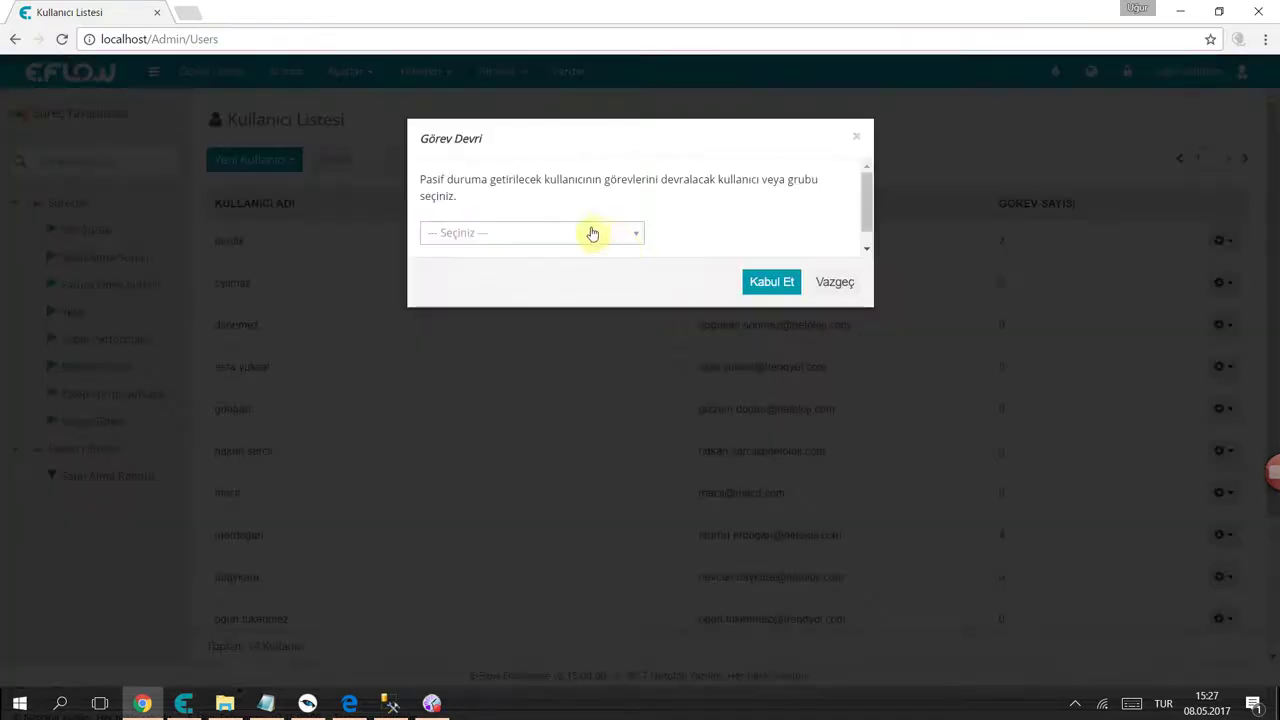
{"action": "left_click", "coordinate": [576, 232]}
{"action": "scroll", "coordinate": [605, 370], "scroll_direction": "down", "scroll_amount": 8}
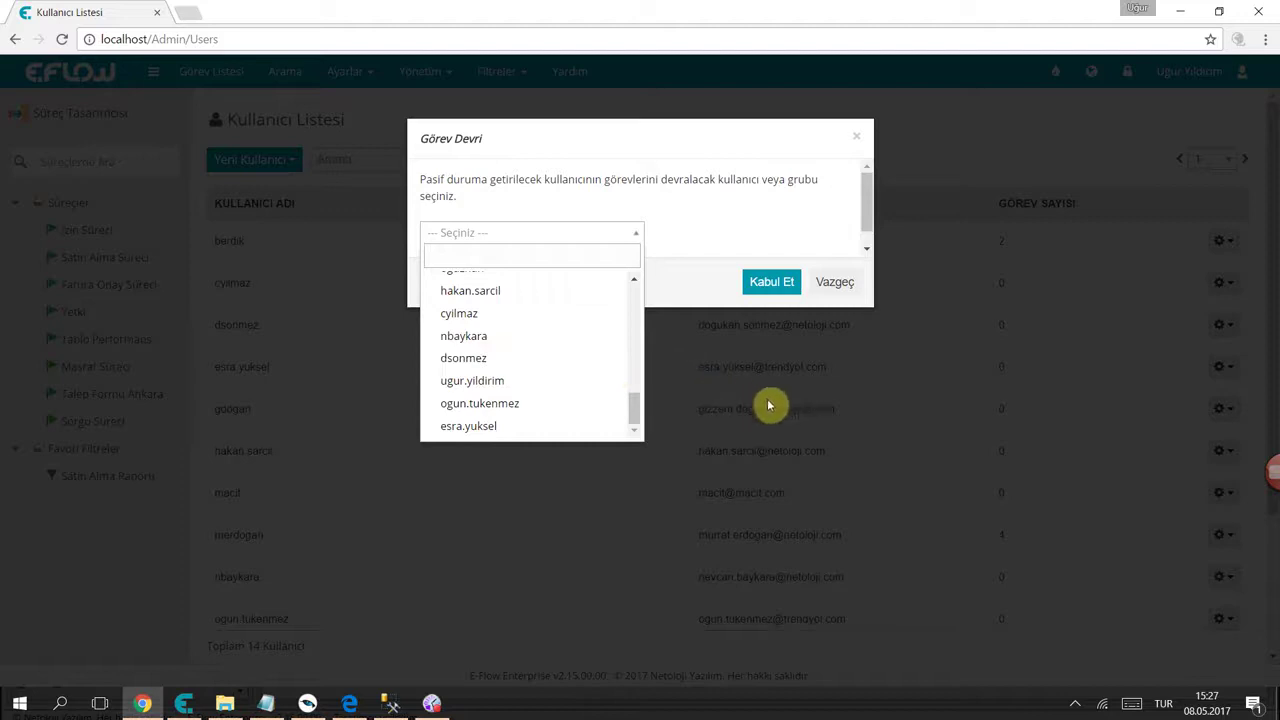
{"action": "left_click", "coordinate": [827, 284]}
{"action": "left_click", "coordinate": [833, 283]}
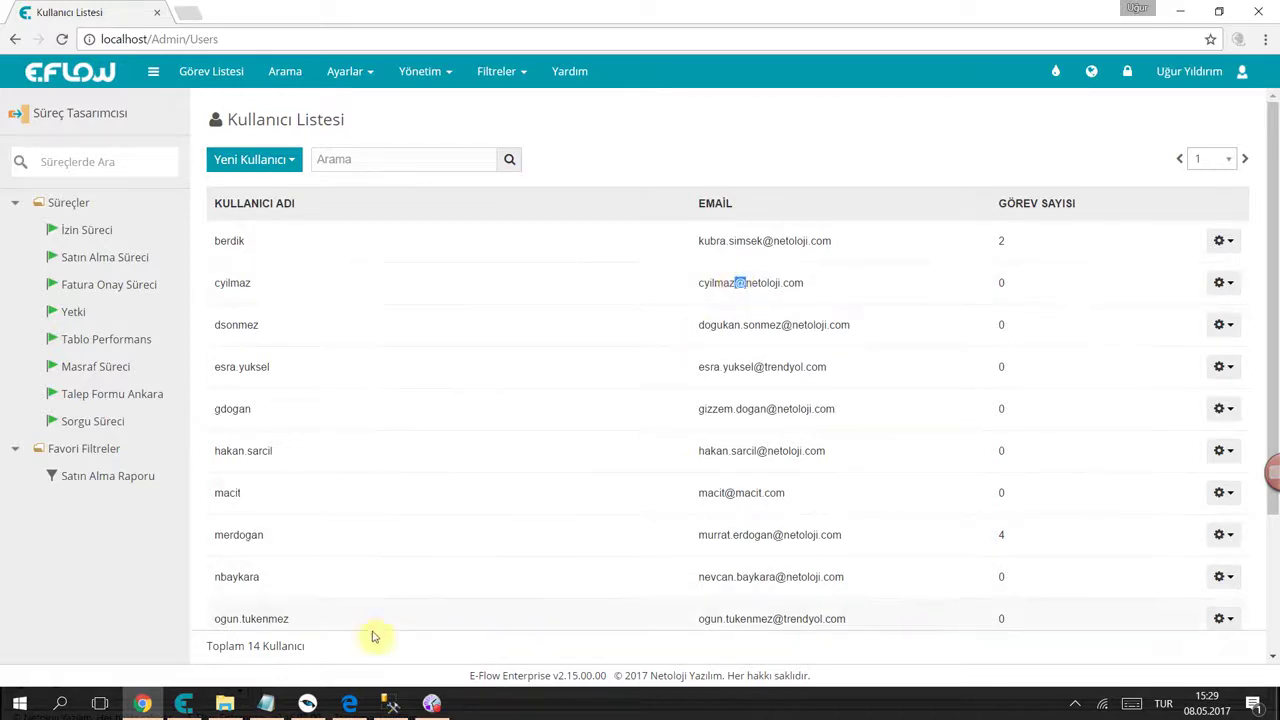
- Switch to E-Flow Designer, move the Başlatan Görev Formu up near setBaşlatanID's level and the Finans Müdürü Görev Formu down near SetÜstYönetici
{"action": "left_click", "coordinate": [184, 703]}
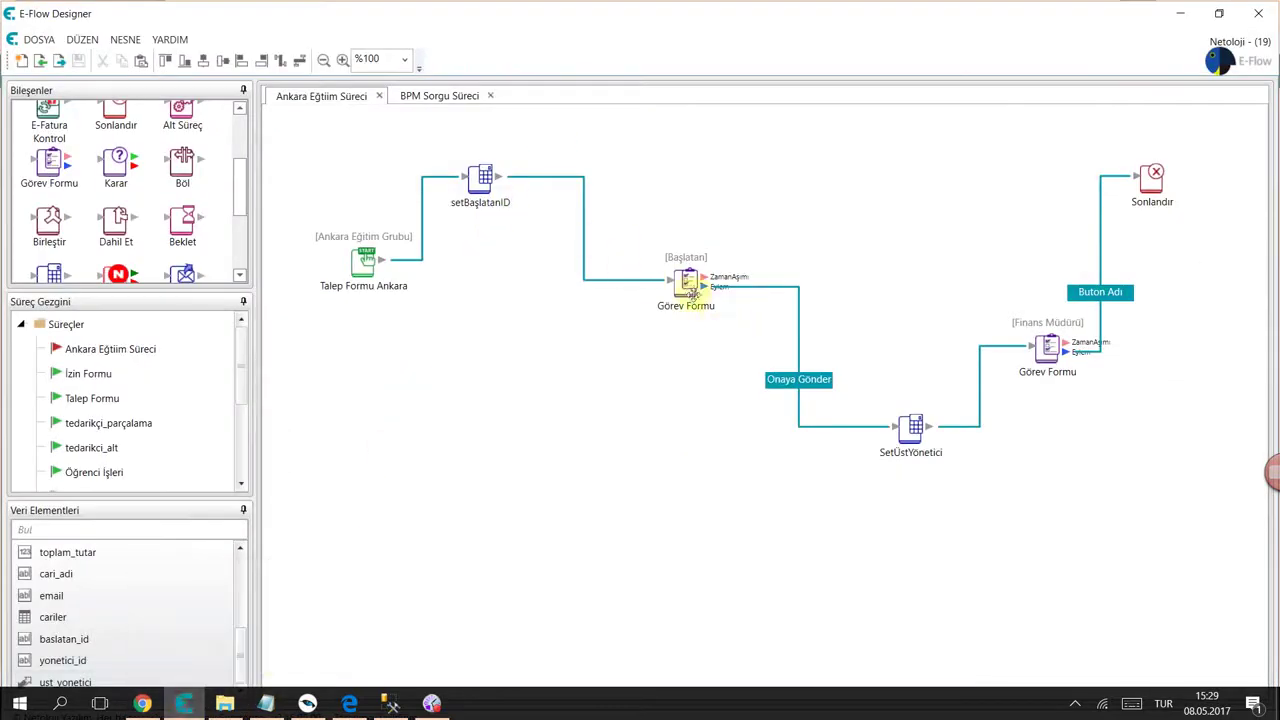
{"action": "left_click_drag", "start_coordinate": [686, 282], "coordinate": [675, 238]}
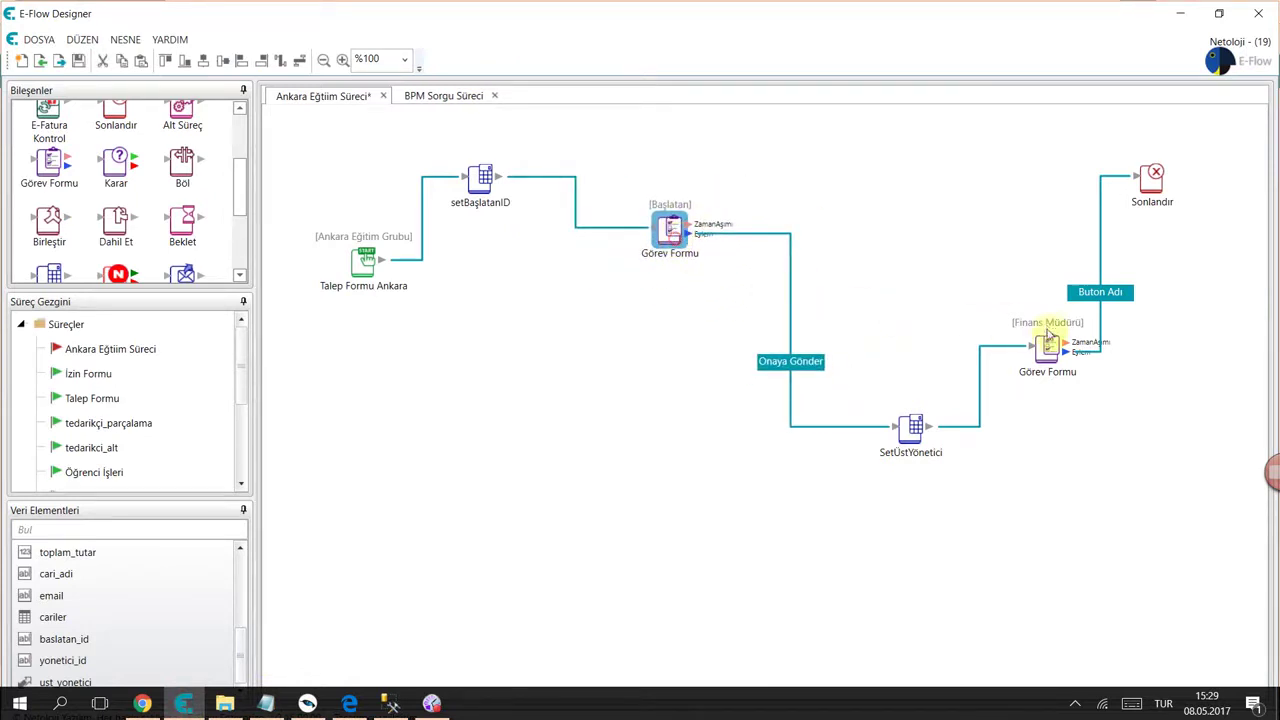
{"action": "left_click_drag", "start_coordinate": [1048, 343], "coordinate": [1043, 305]}
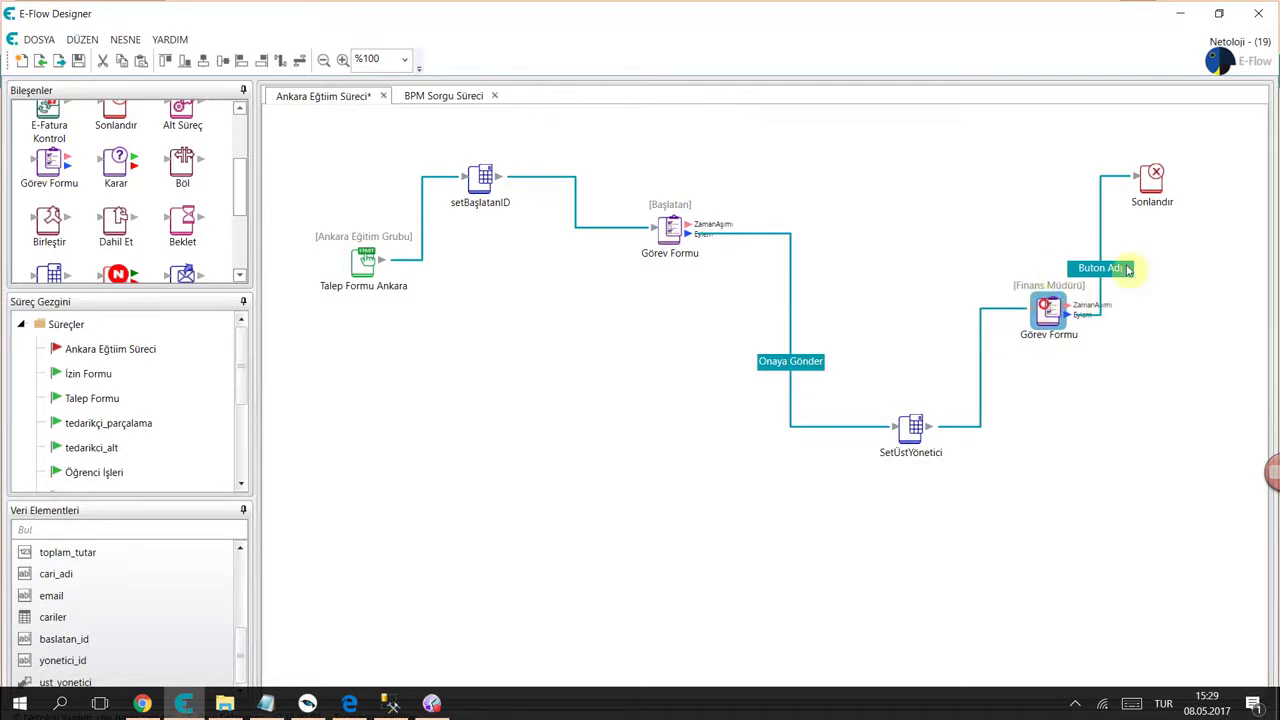
{"action": "left_click", "coordinate": [1100, 230]}
{"action": "left_click", "coordinate": [598, 497]}
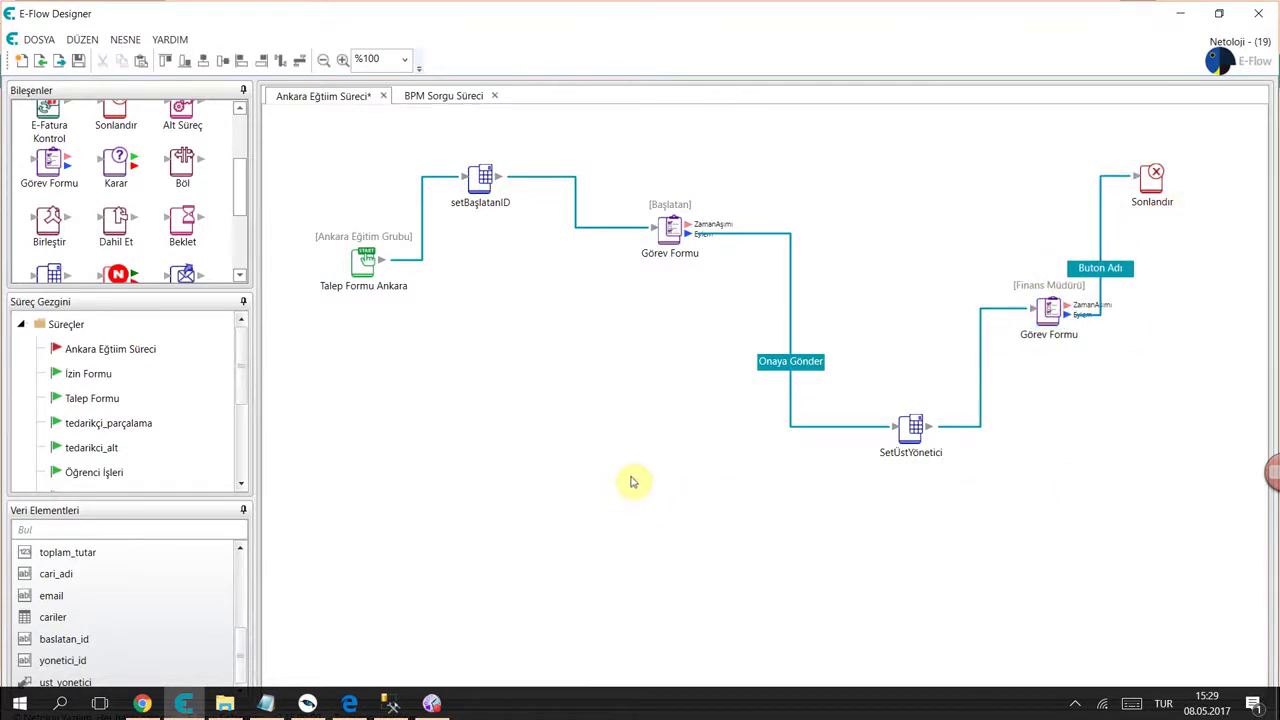
{"action": "left_click", "coordinate": [668, 232]}
{"action": "left_click_drag", "start_coordinate": [668, 232], "coordinate": [661, 224]}
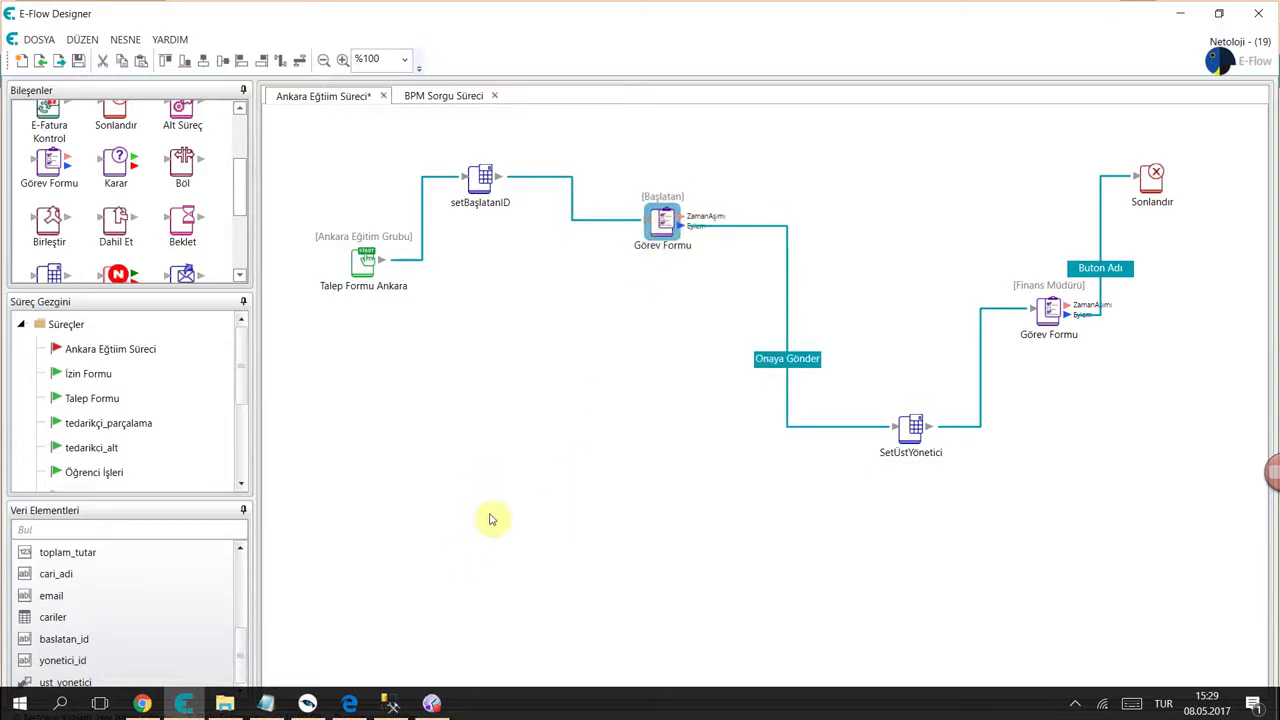
{"action": "left_click_drag", "start_coordinate": [1046, 312], "coordinate": [1064, 352]}
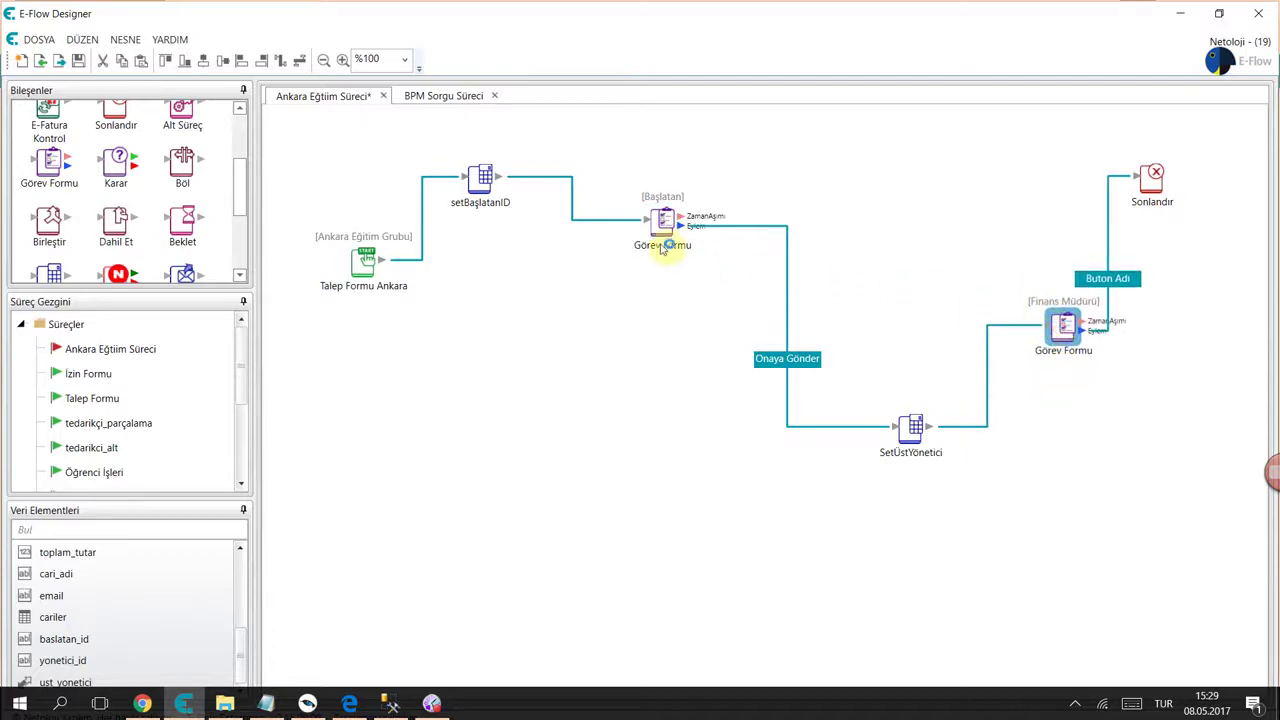
{"action": "left_click_drag", "start_coordinate": [660, 222], "coordinate": [671, 230]}
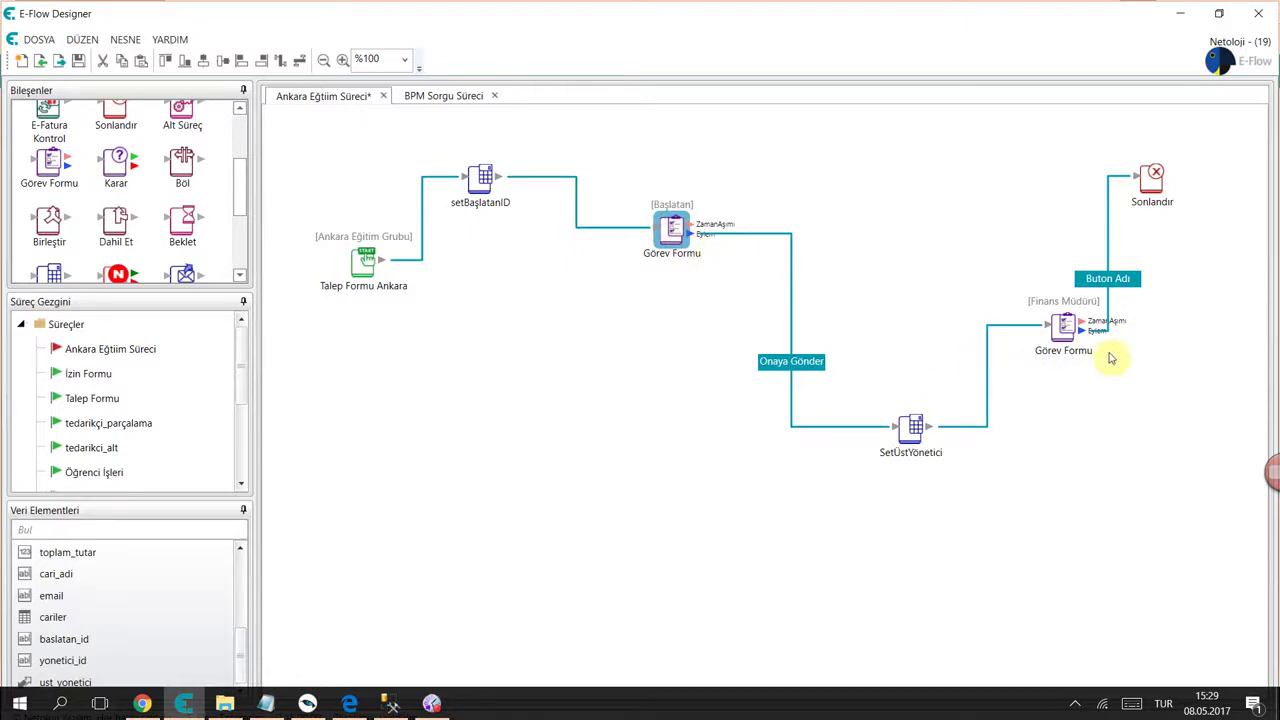
{"action": "mouse_move", "coordinate": [671, 228]}
{"action": "left_mouse_down"}
{"action": "mouse_move", "coordinate": [652, 219]}
{"action": "mouse_move", "coordinate": [670, 208]}
{"action": "left_mouse_up"}
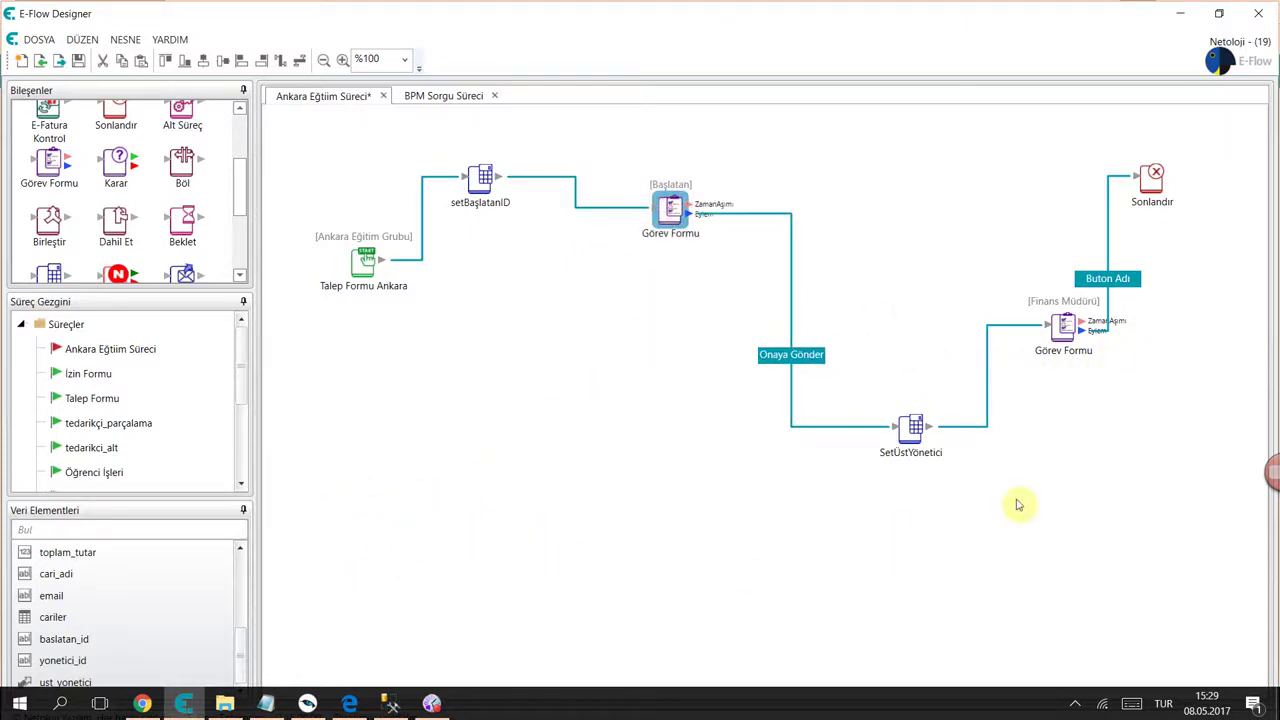
{"action": "left_click_drag", "start_coordinate": [1060, 322], "coordinate": [1065, 331]}
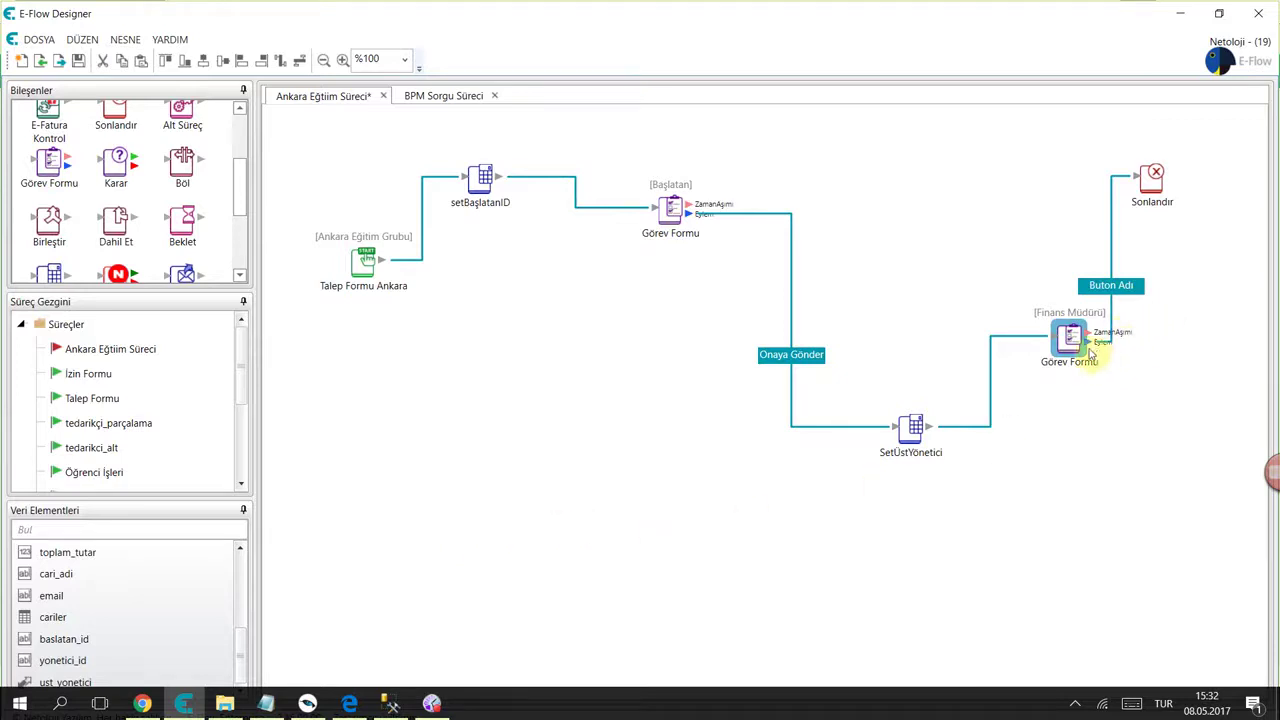
{"action": "left_click_drag", "start_coordinate": [1072, 341], "coordinate": [1070, 400]}
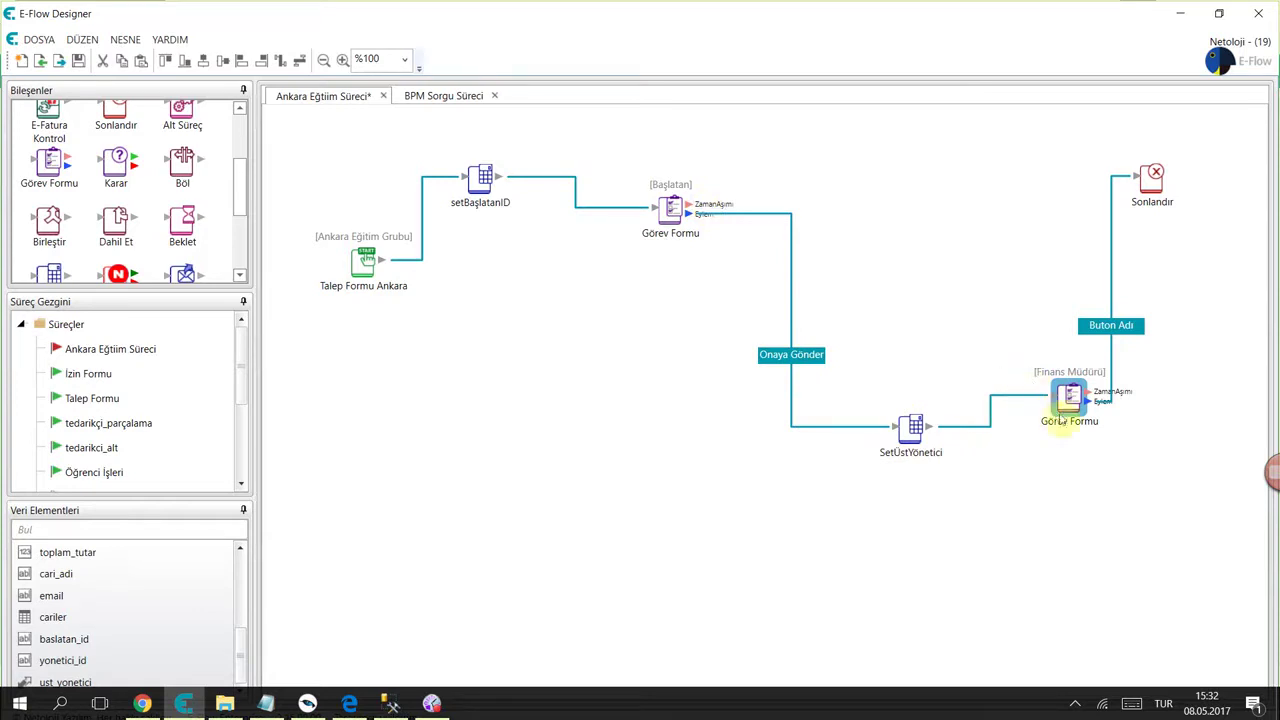
- Turn Görevin Tekrar Atanmasına İzin Ver off and back on for the Finans Müdürü Görev Formu and accept its properties
{"action": "double_click", "coordinate": [1067, 402]}
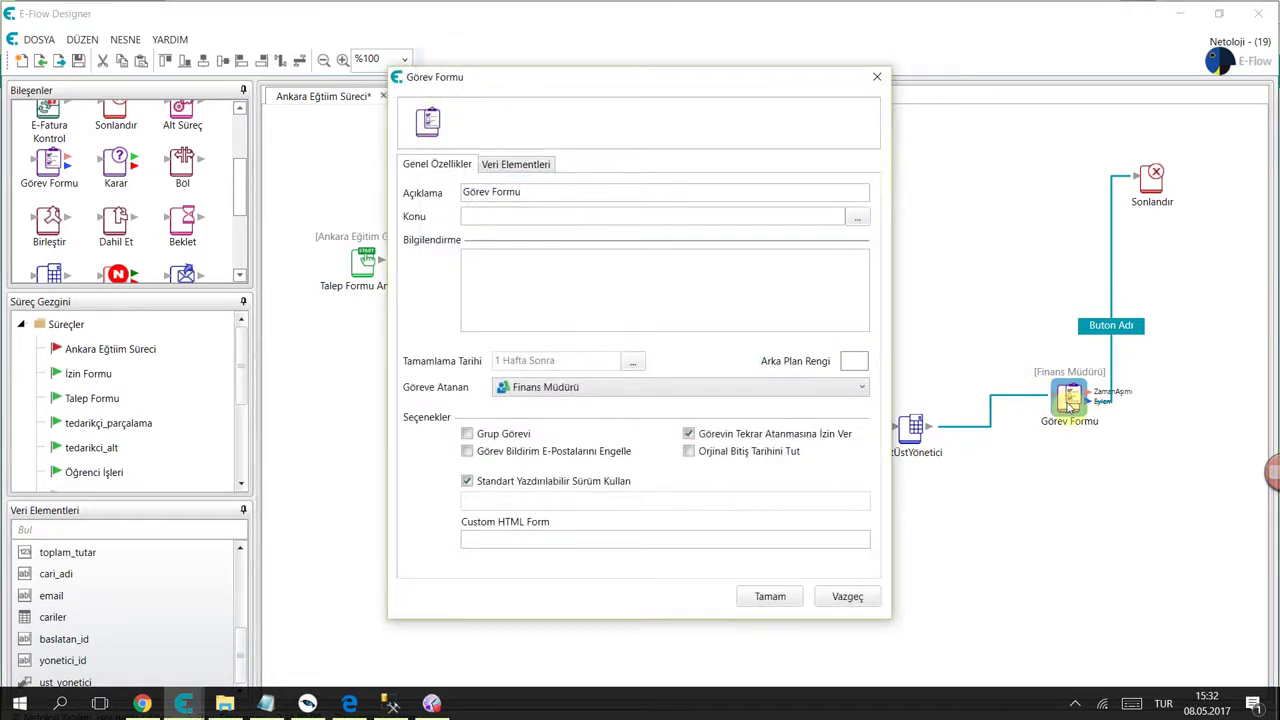
{"action": "left_click", "coordinate": [749, 441]}
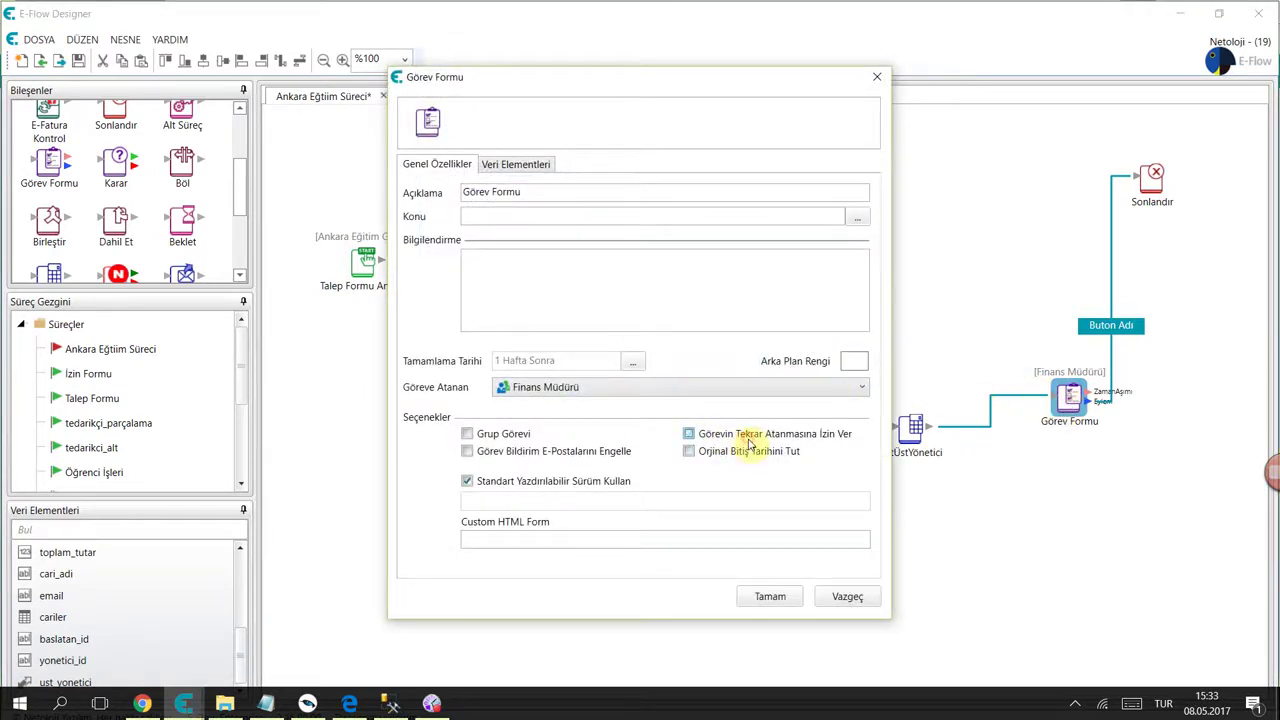
{"action": "left_click", "coordinate": [749, 441]}
{"action": "left_click", "coordinate": [749, 441]}
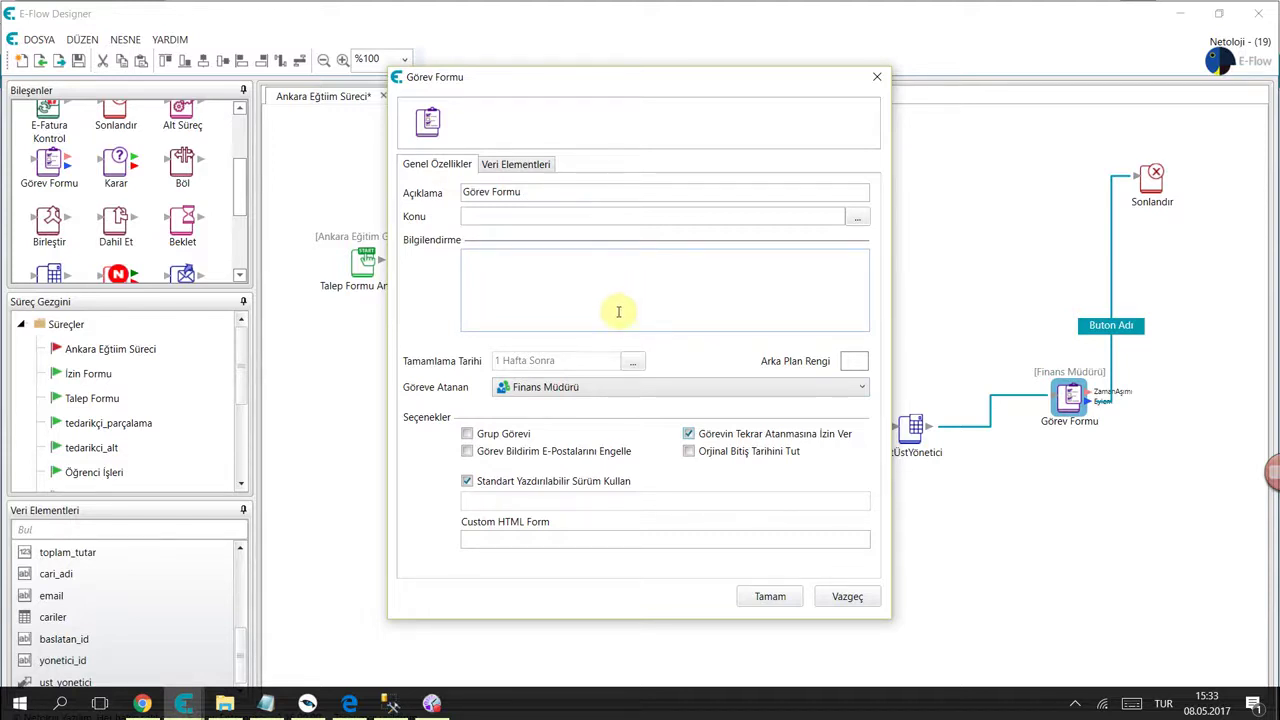
{"action": "left_click", "coordinate": [770, 596]}
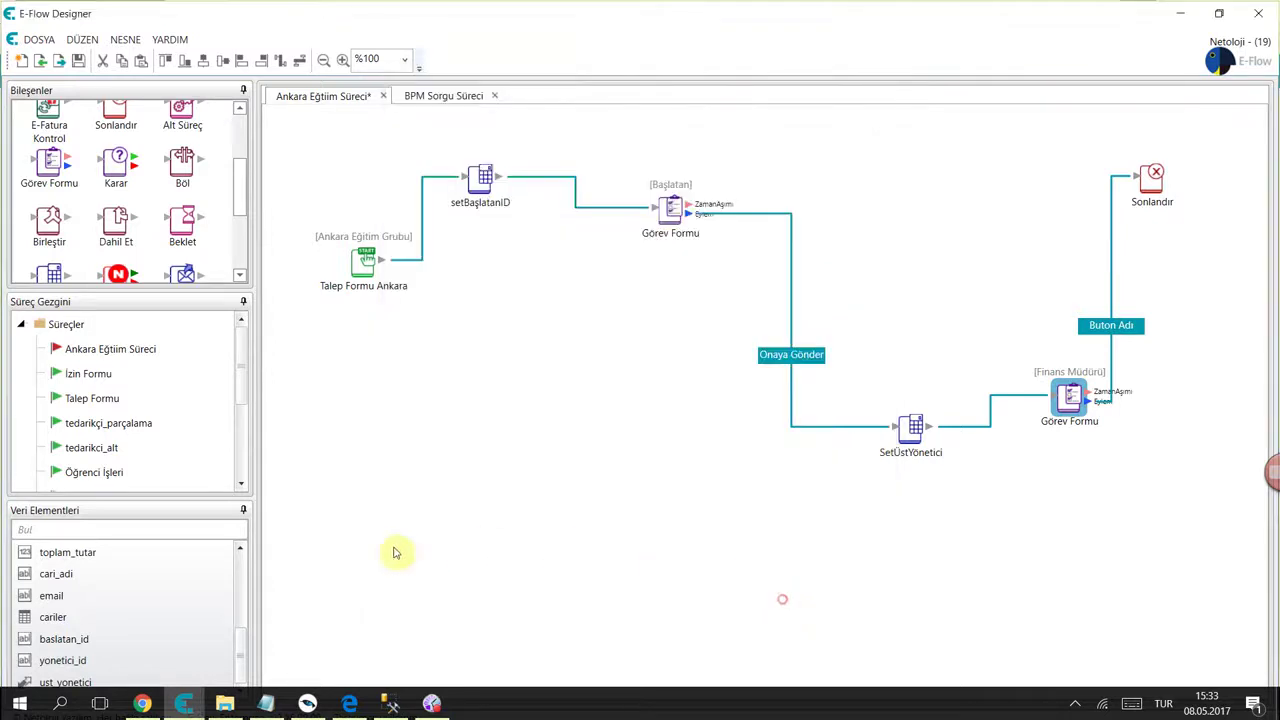
- Switch to the E-Flow web portal in the browser and reassign the last task in Görev Listesi to another user
{"action": "left_click", "coordinate": [145, 704]}
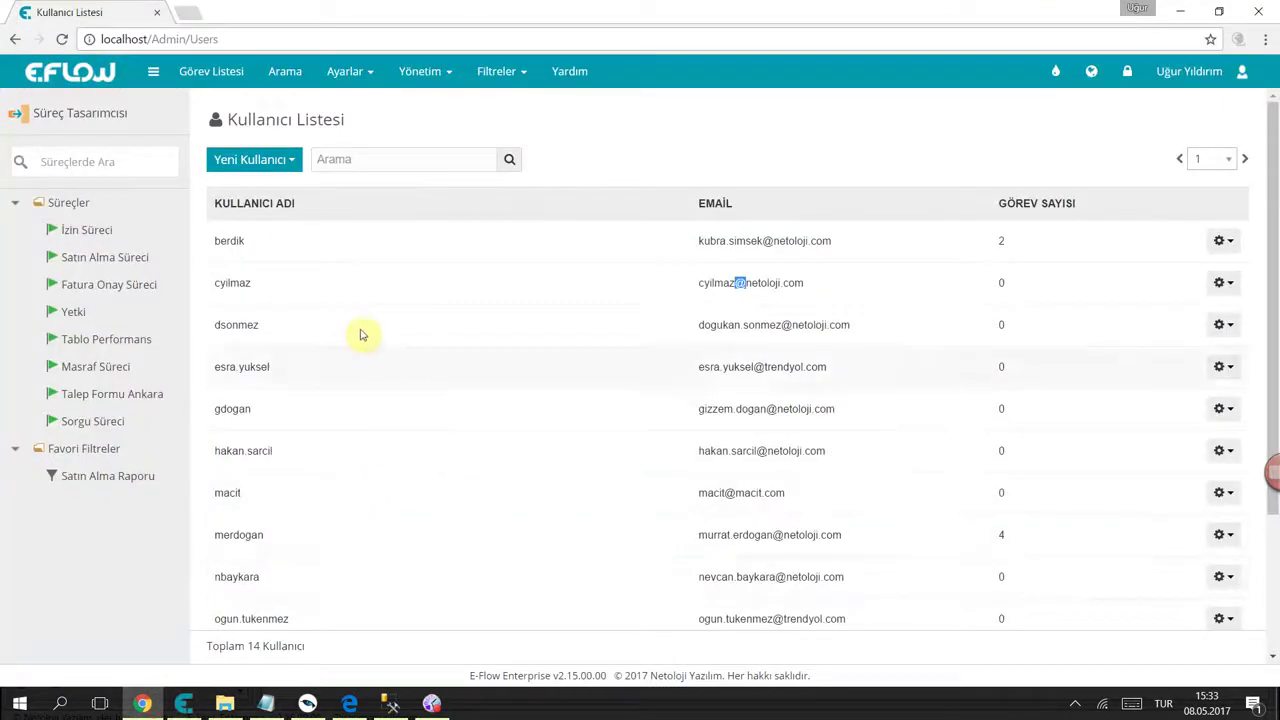
{"action": "left_click", "coordinate": [195, 71]}
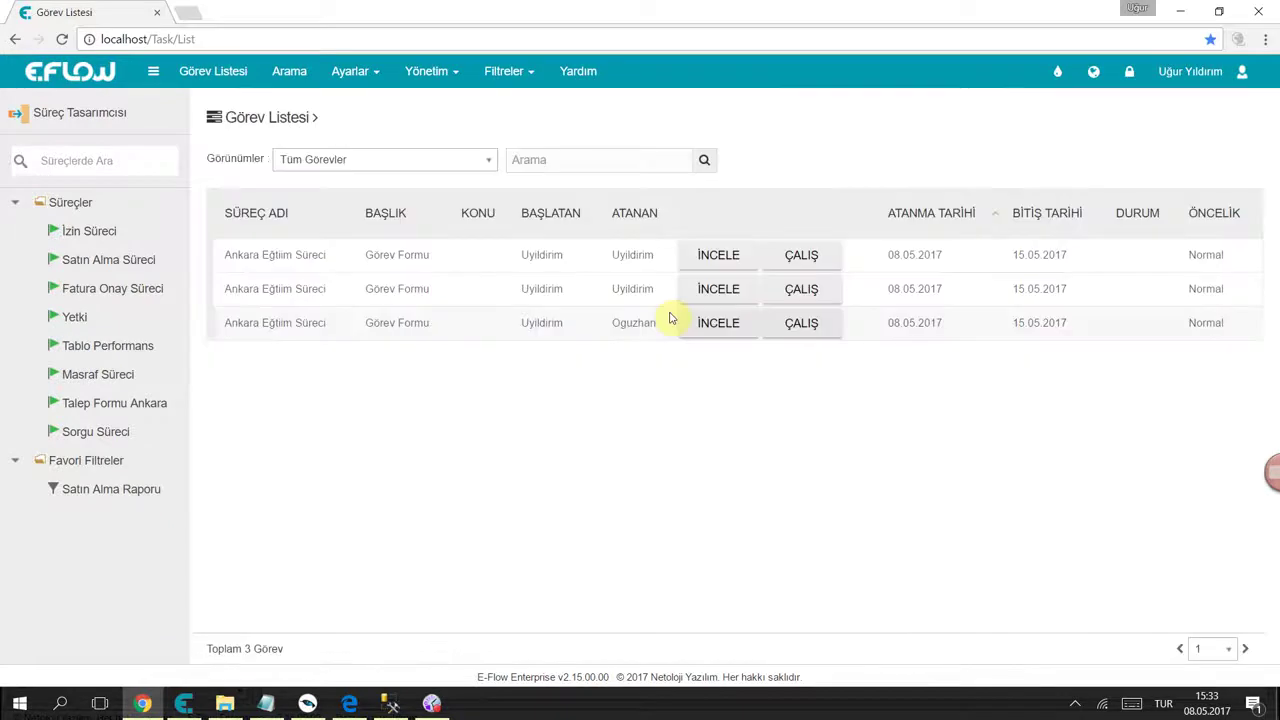
{"action": "left_click", "coordinate": [806, 326]}
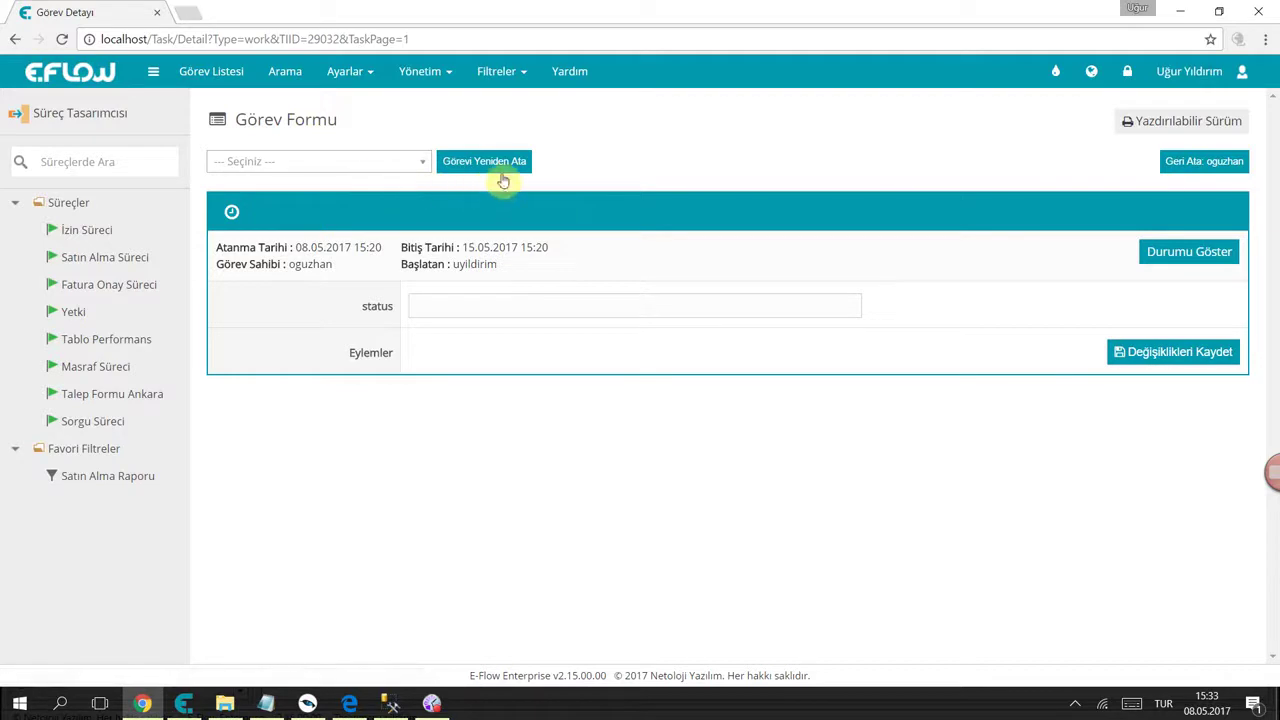
{"action": "left_click", "coordinate": [309, 166]}
{"action": "scroll", "coordinate": [350, 290], "scroll_direction": "down", "scroll_amount": 10}
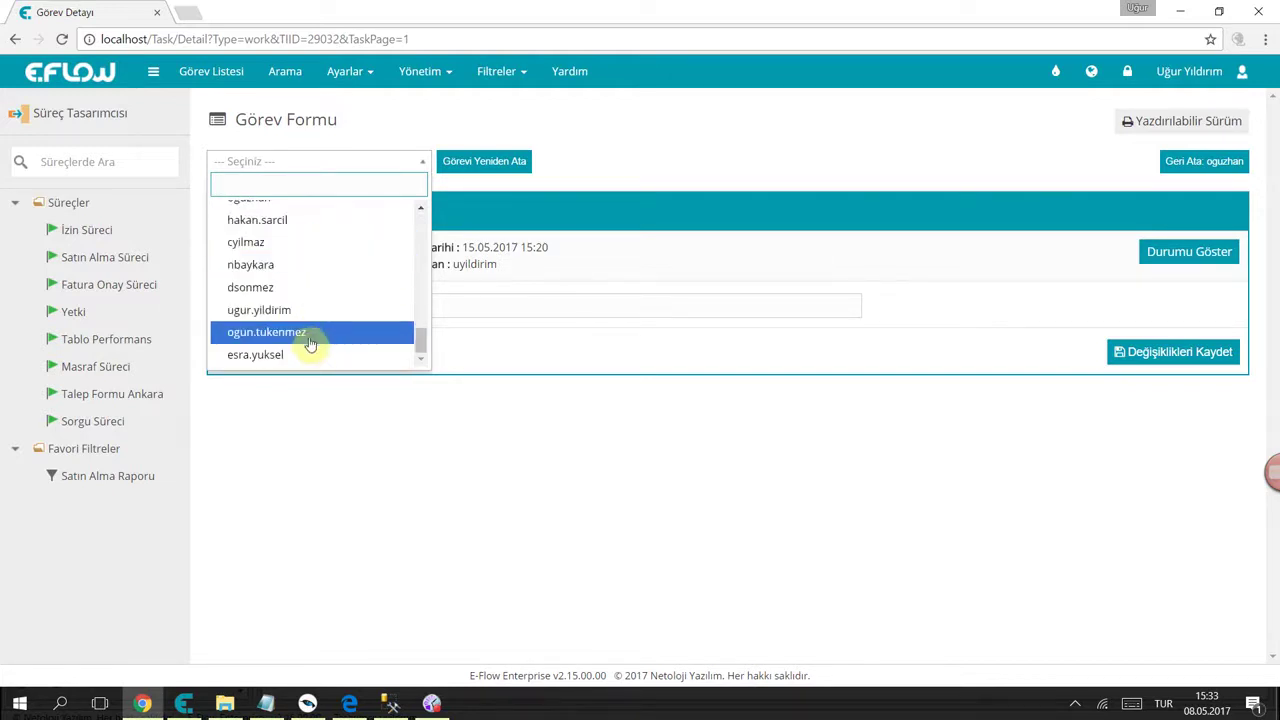
{"action": "left_click", "coordinate": [284, 318]}
{"action": "left_click", "coordinate": [483, 162]}
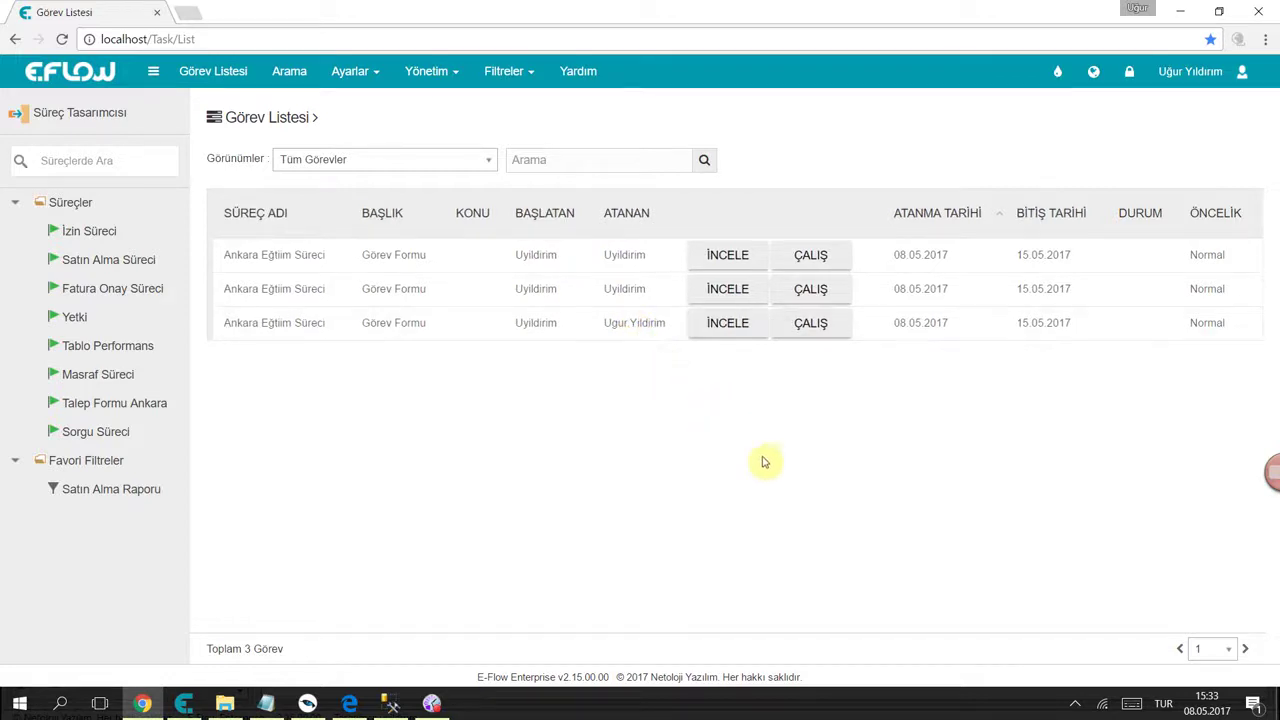
- Switch to E-Flow Designer, try Görevin Tekrar Atanmasına İzin Ver off and Grup Görevi on for the Finans Müdürü Görev Formu, and discard the changes
{"action": "left_click", "coordinate": [183, 703]}
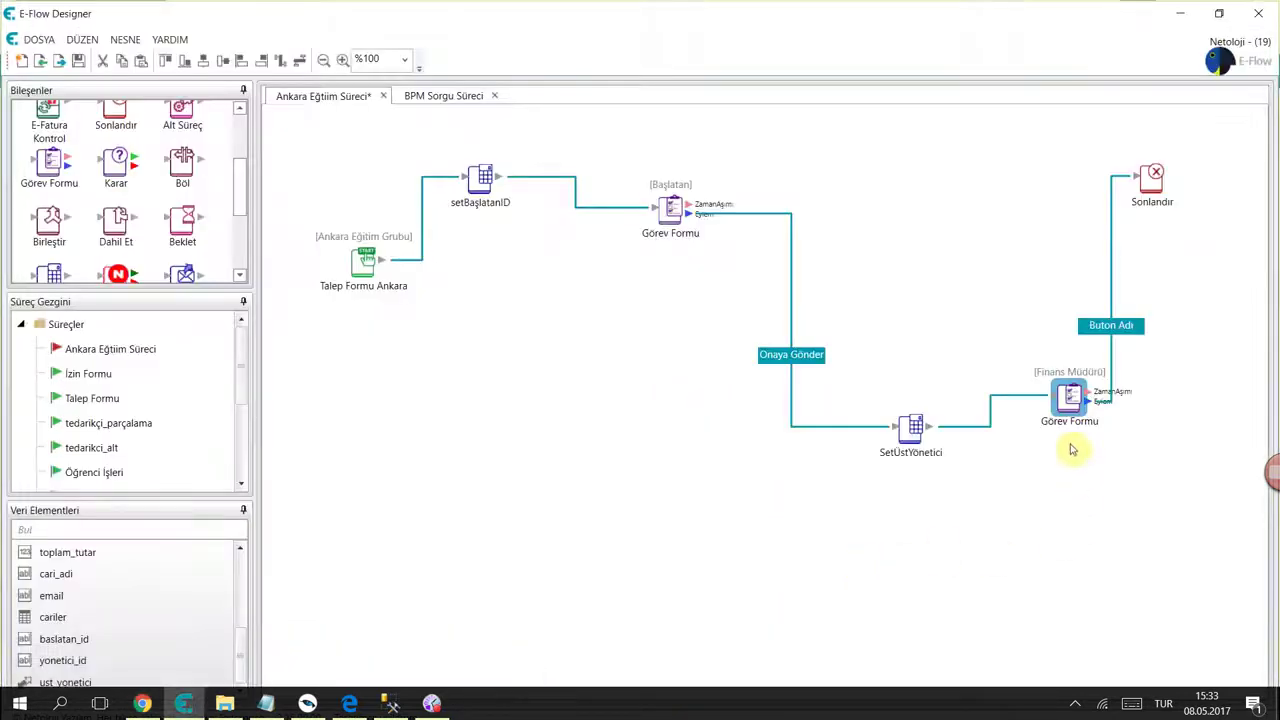
{"action": "double_click", "coordinate": [1068, 398]}
{"action": "left_click", "coordinate": [705, 436]}
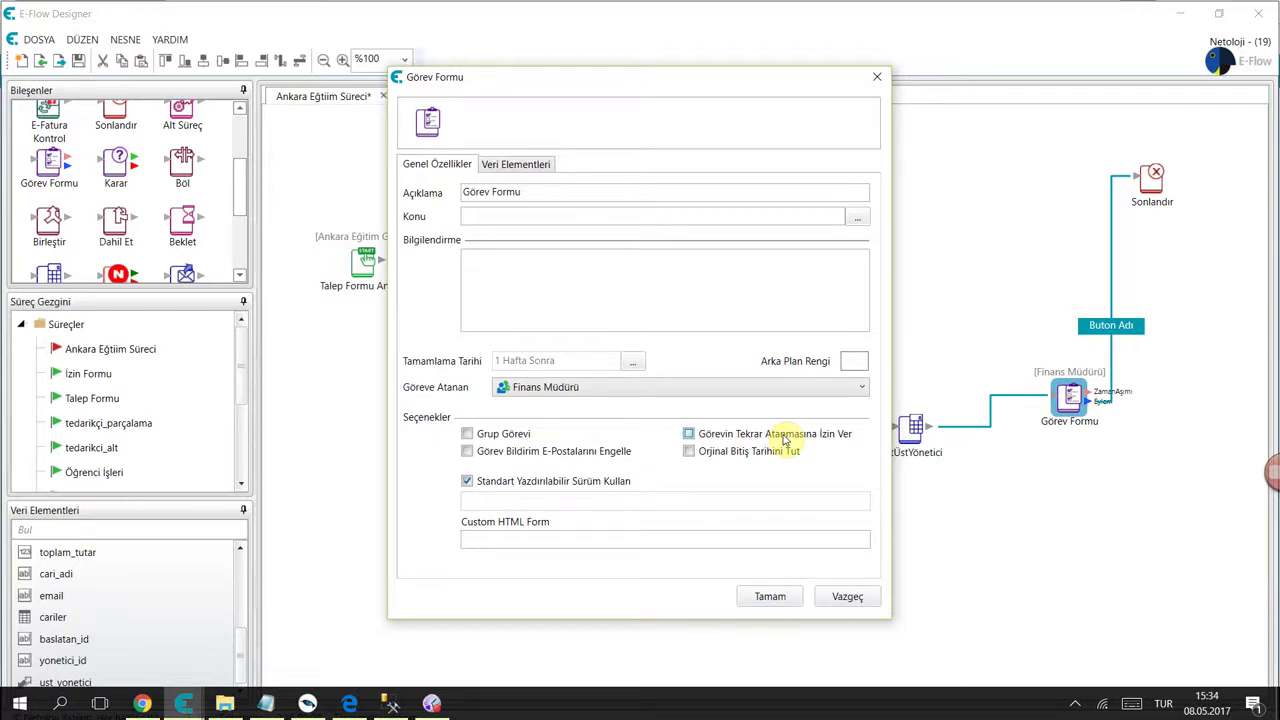
{"action": "left_click", "coordinate": [787, 437]}
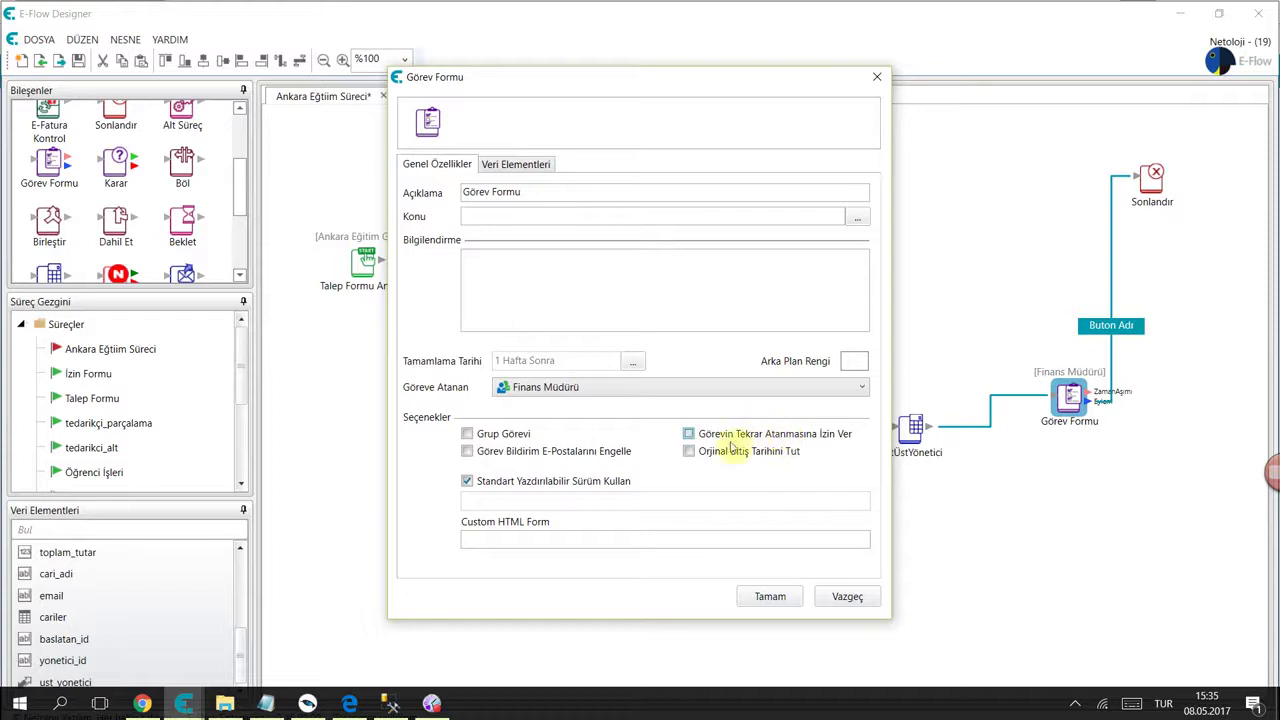
{"action": "left_click", "coordinate": [517, 434]}
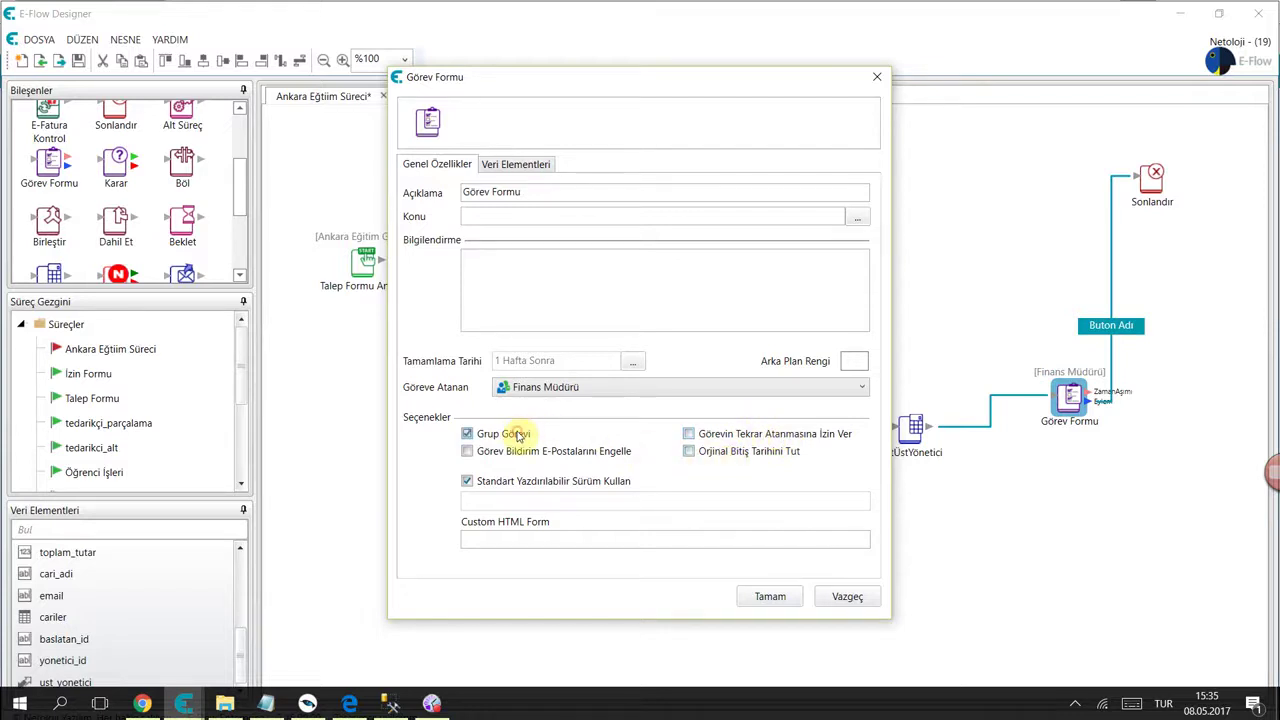
{"action": "left_click", "coordinate": [749, 451]}
{"action": "left_click", "coordinate": [517, 434]}
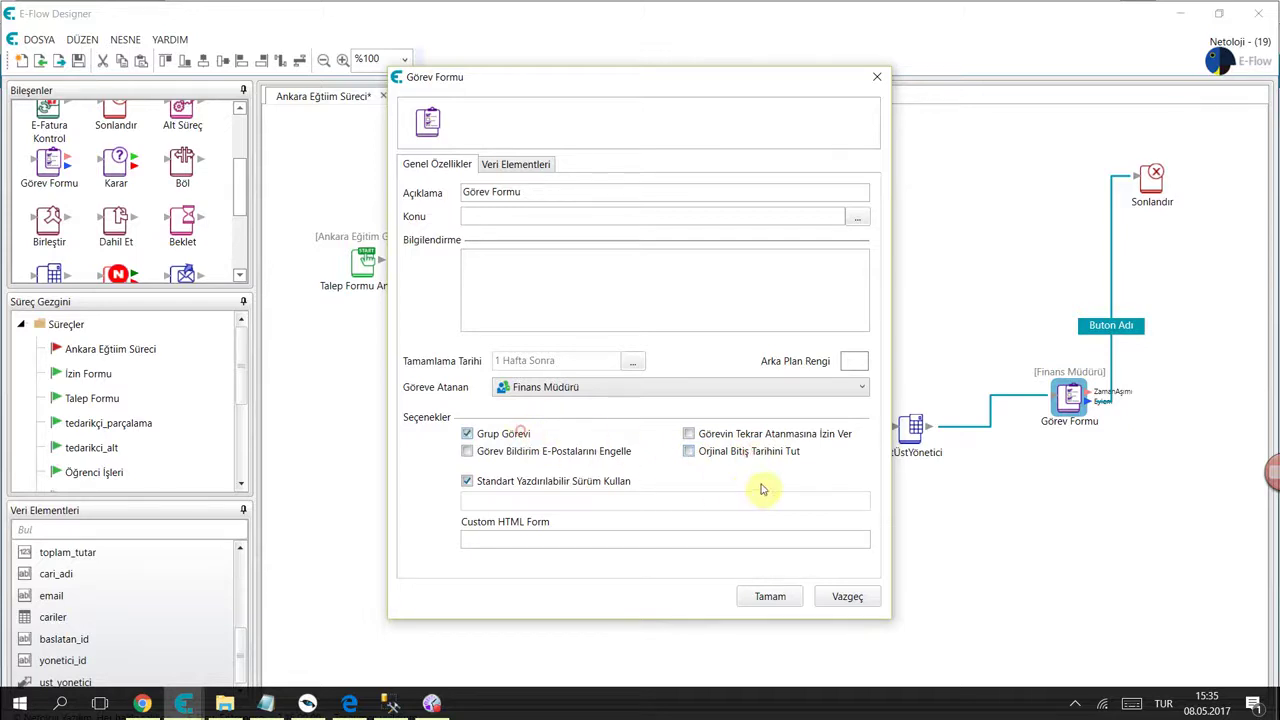
{"action": "left_click", "coordinate": [752, 453]}
{"action": "left_click", "coordinate": [517, 435]}
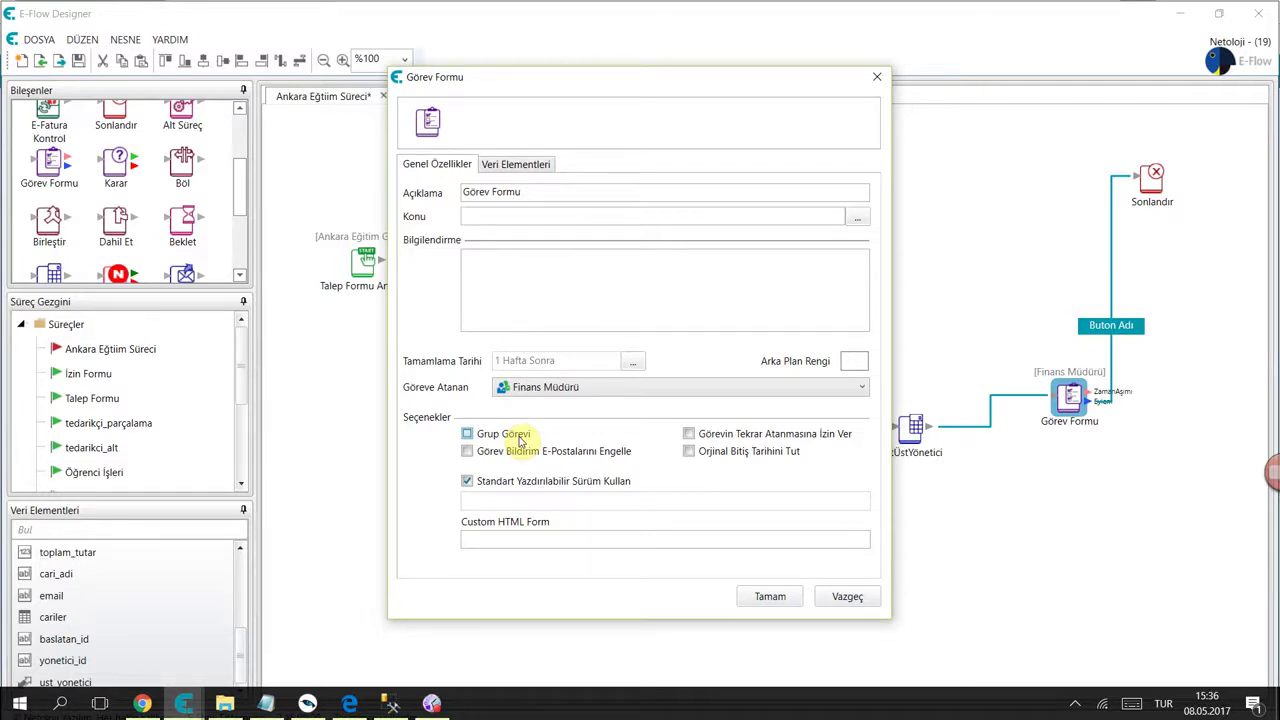
{"action": "left_click", "coordinate": [848, 597]}
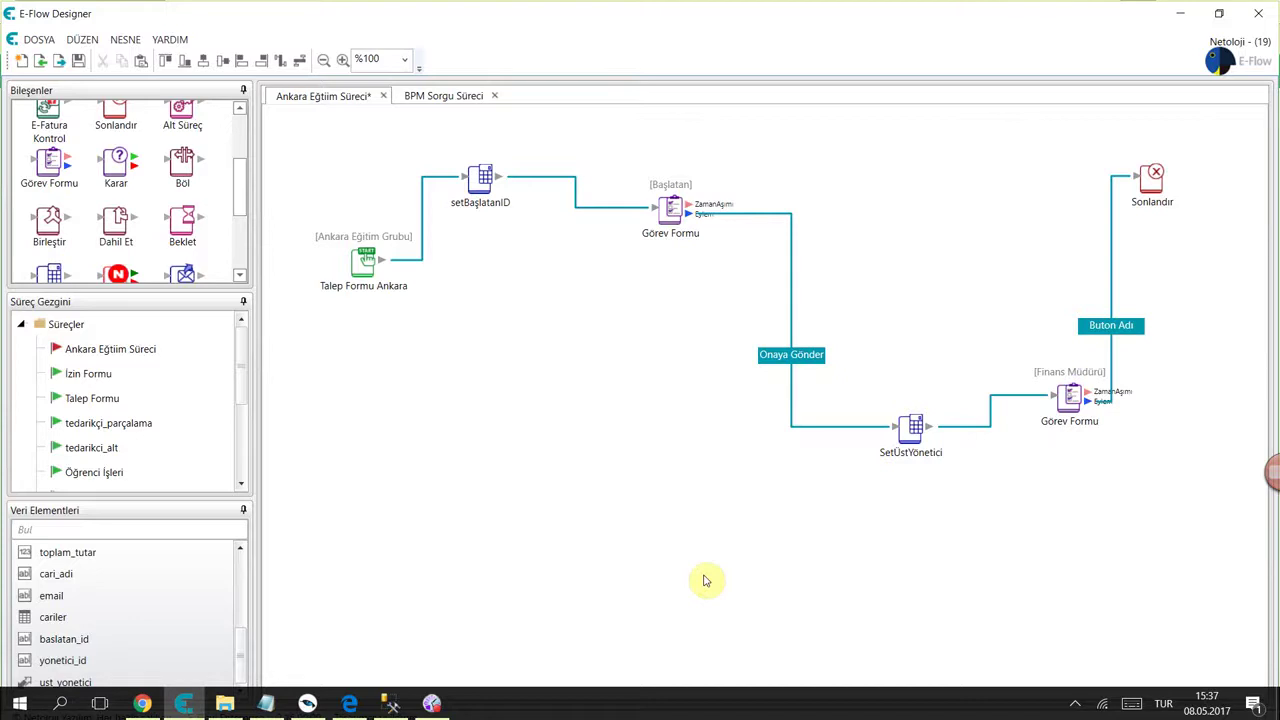
- Review the general properties and assignment options of the Finans Müdürü Görev Formu without changing them
{"action": "double_click", "coordinate": [1069, 399]}
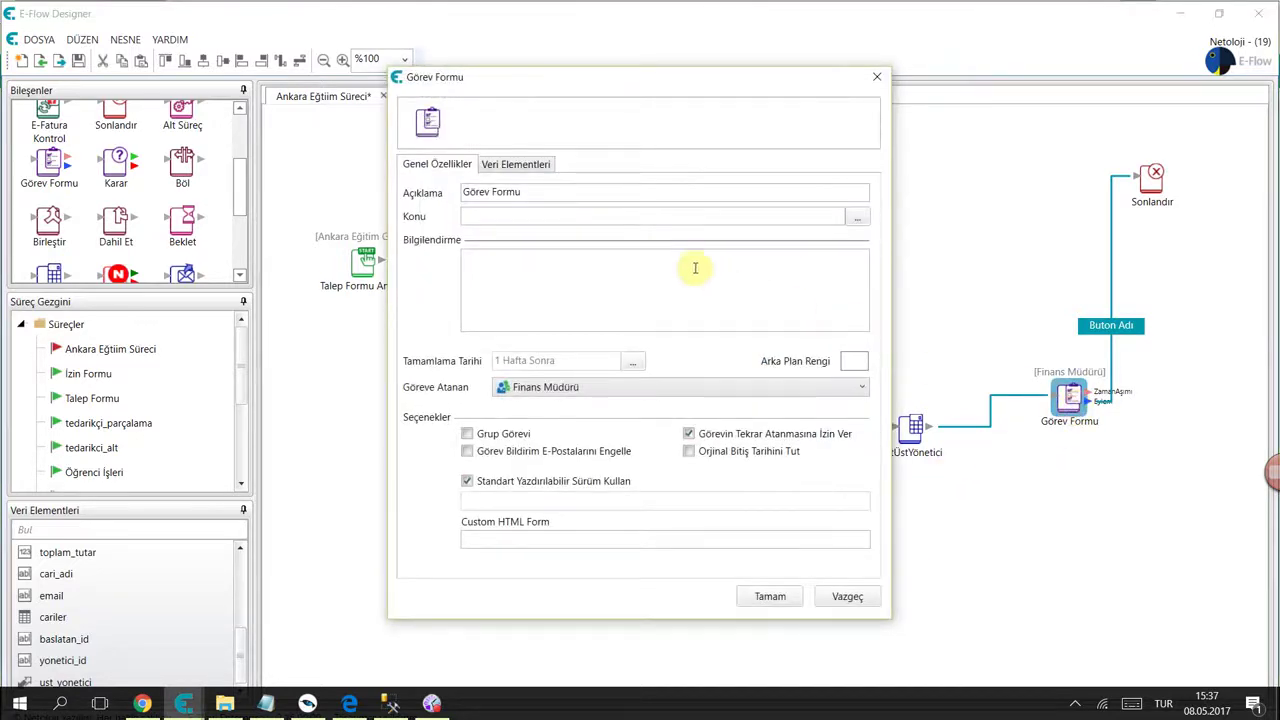
{"action": "left_click", "coordinate": [601, 279]}
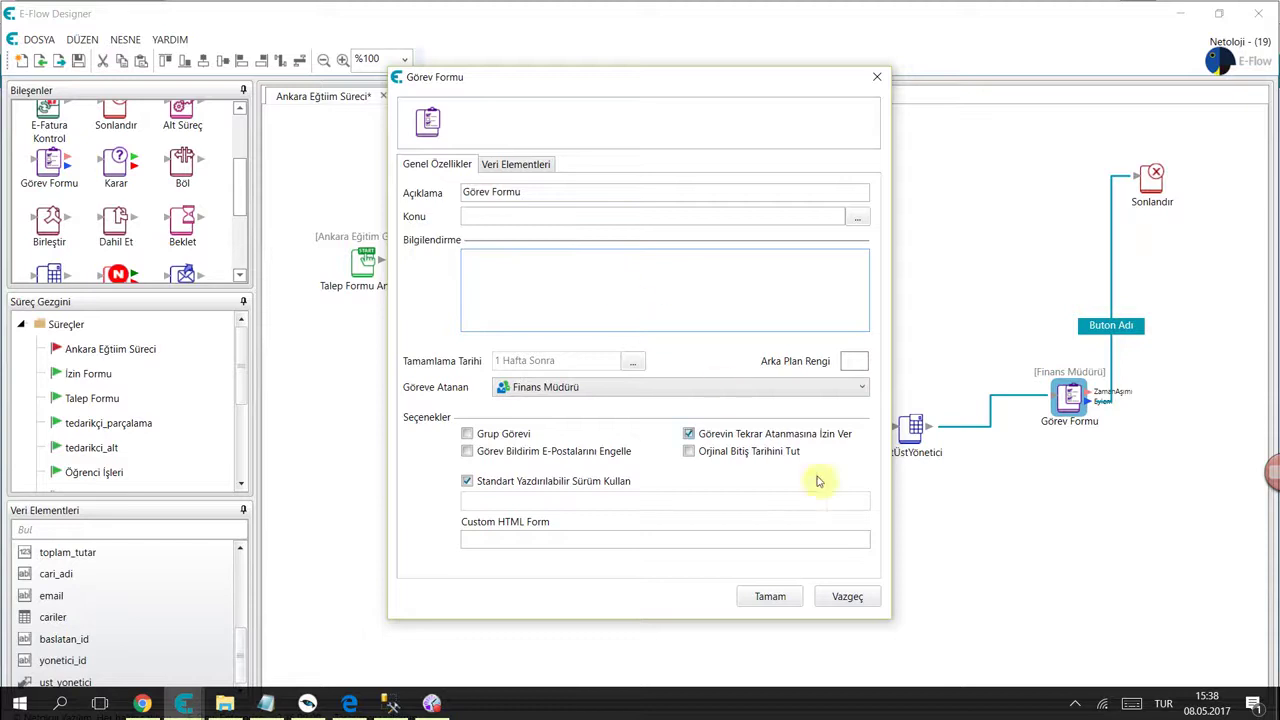
{"action": "left_click", "coordinate": [876, 592]}
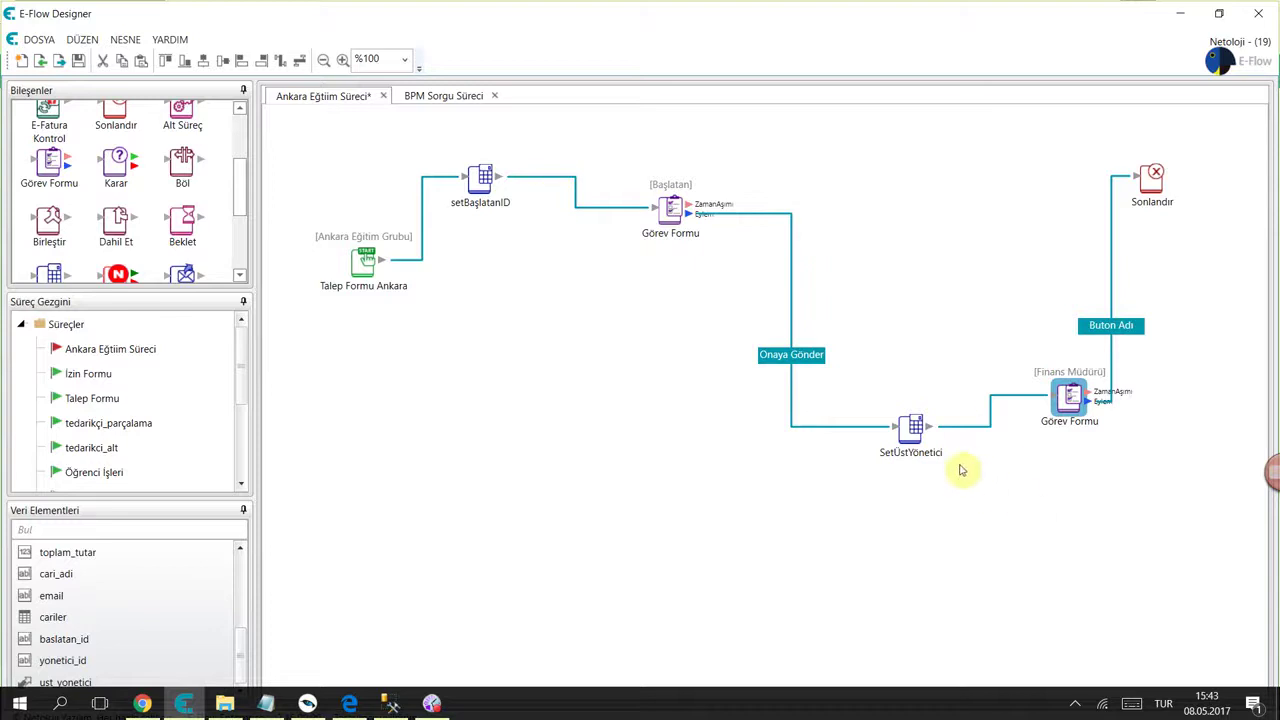
- Delete SetÜstYönetici, the Finans Müdürü Görev Formu and setBaşlatanID from the process, and move Sonlandır lower on the canvas
{"action": "left_click", "coordinate": [910, 428]}
{"action": "key", "text": "Delete"}
{"action": "left_click", "coordinate": [1068, 398]}
{"action": "key", "text": "Delete"}
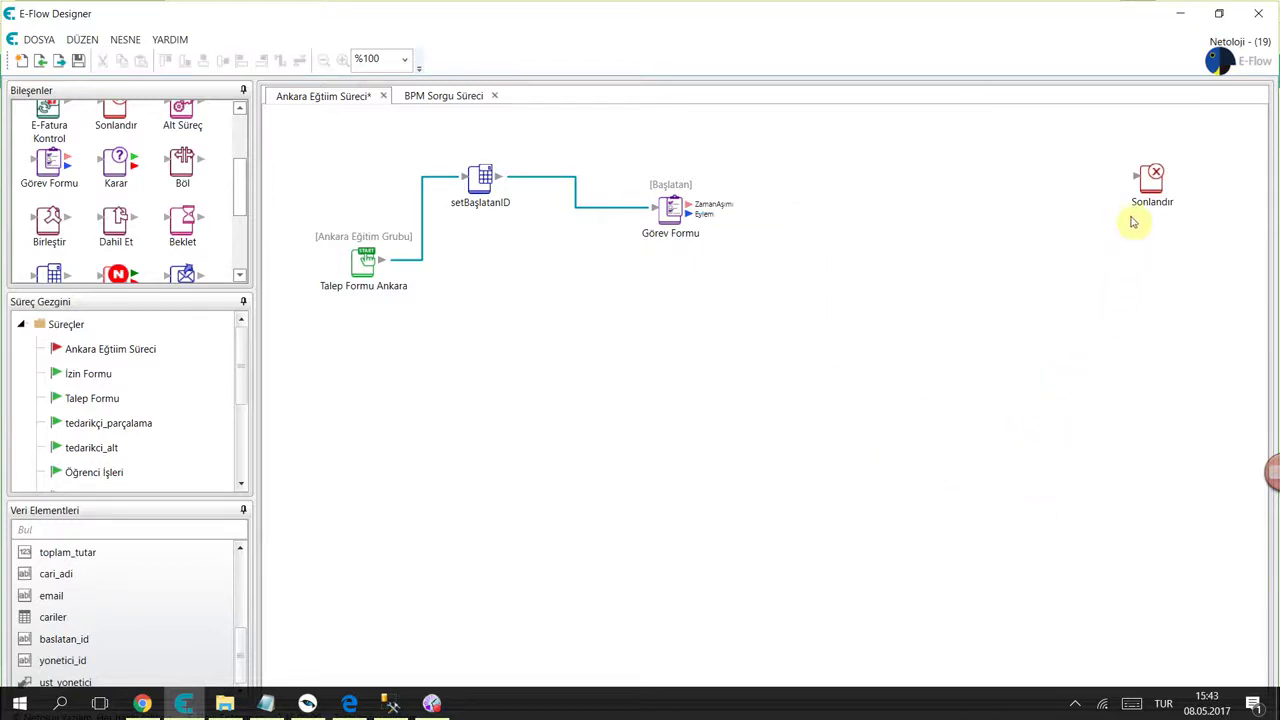
{"action": "left_click", "coordinate": [1150, 180]}
{"action": "left_click_drag", "start_coordinate": [1150, 180], "coordinate": [1180, 355]}
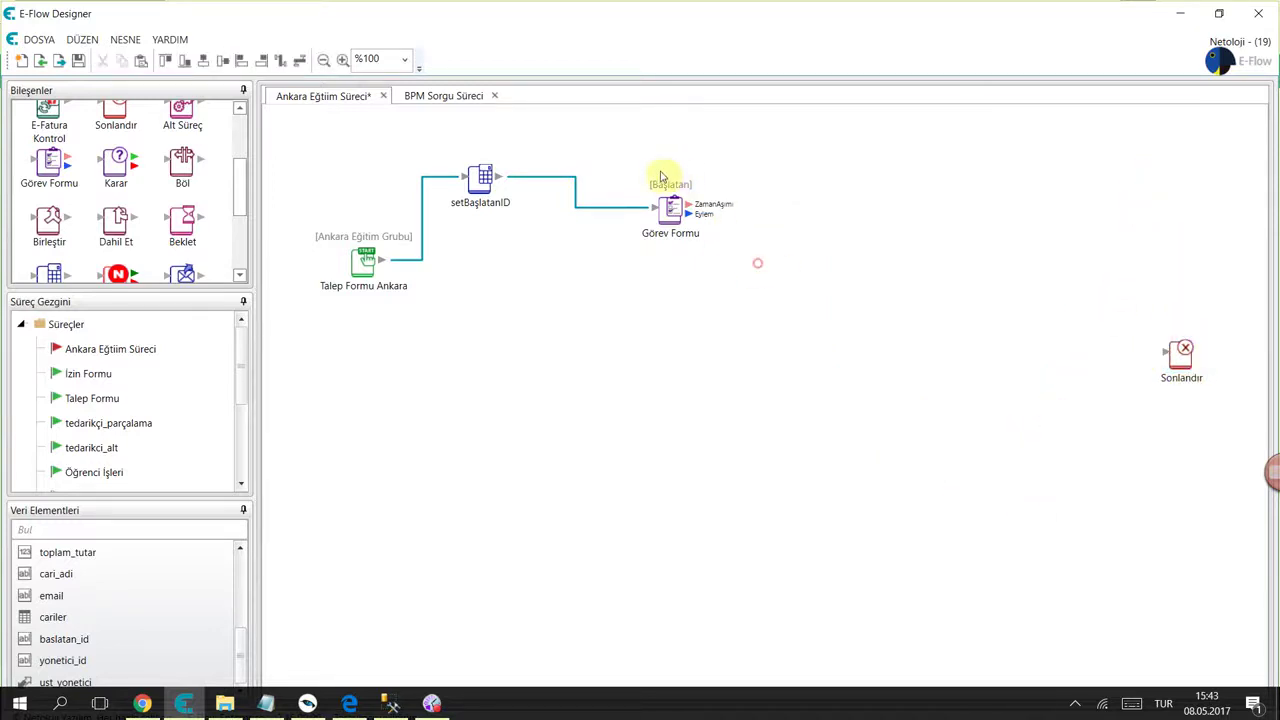
{"action": "left_click_drag", "start_coordinate": [482, 177], "coordinate": [519, 312]}
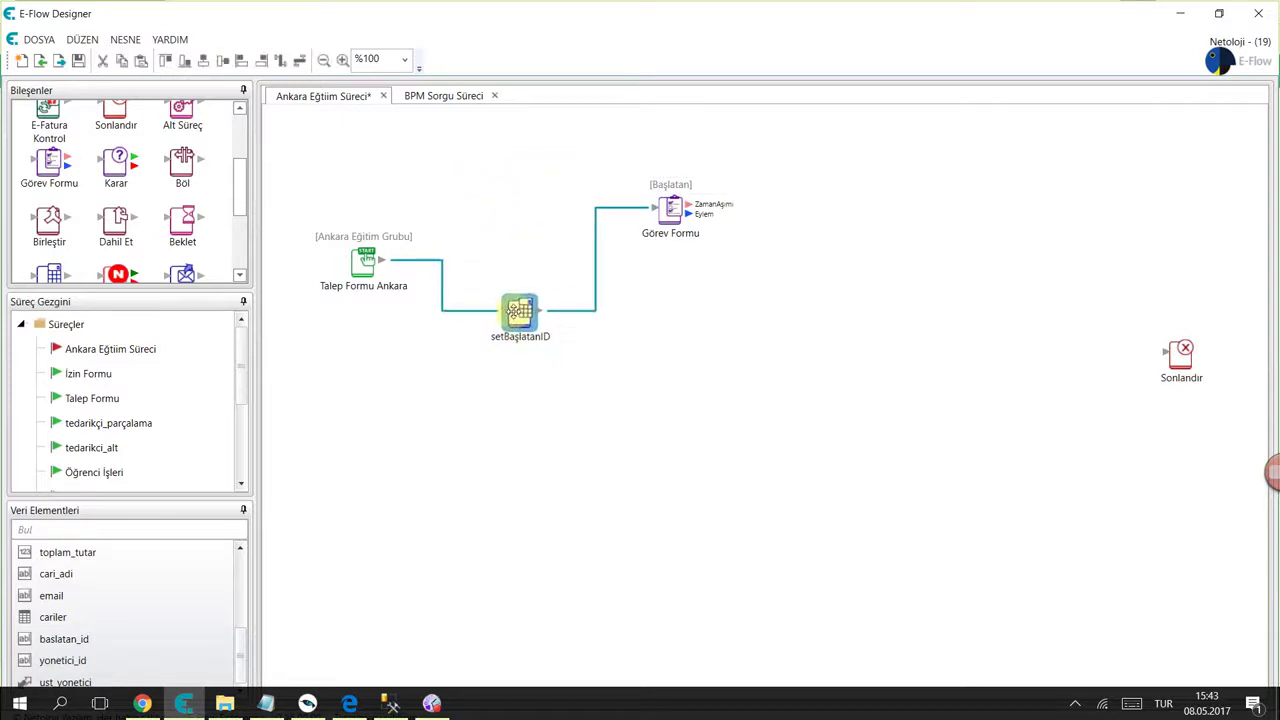
{"action": "key", "text": "Delete"}
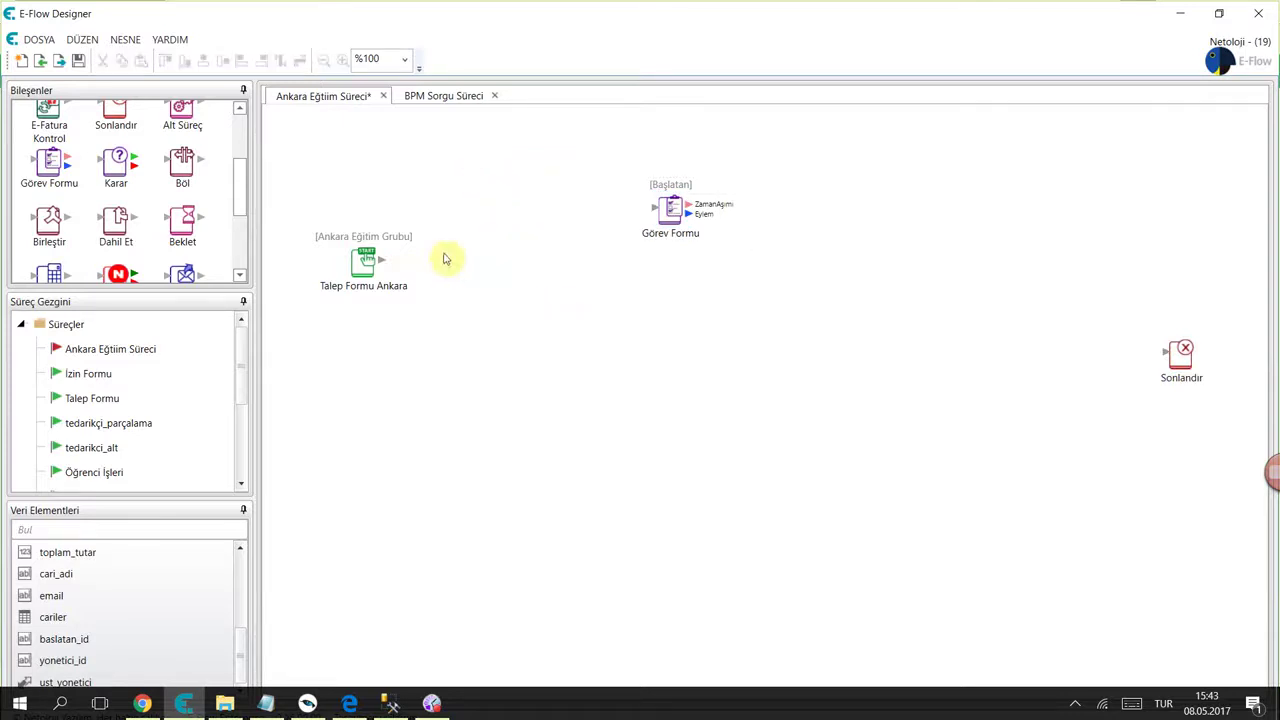
- Move the Başlatan Görev Formu close to Talep Formu Ankara and connect Talep Formu Ankara directly to it
{"action": "double_click", "coordinate": [371, 258]}
{"action": "left_click", "coordinate": [684, 466]}
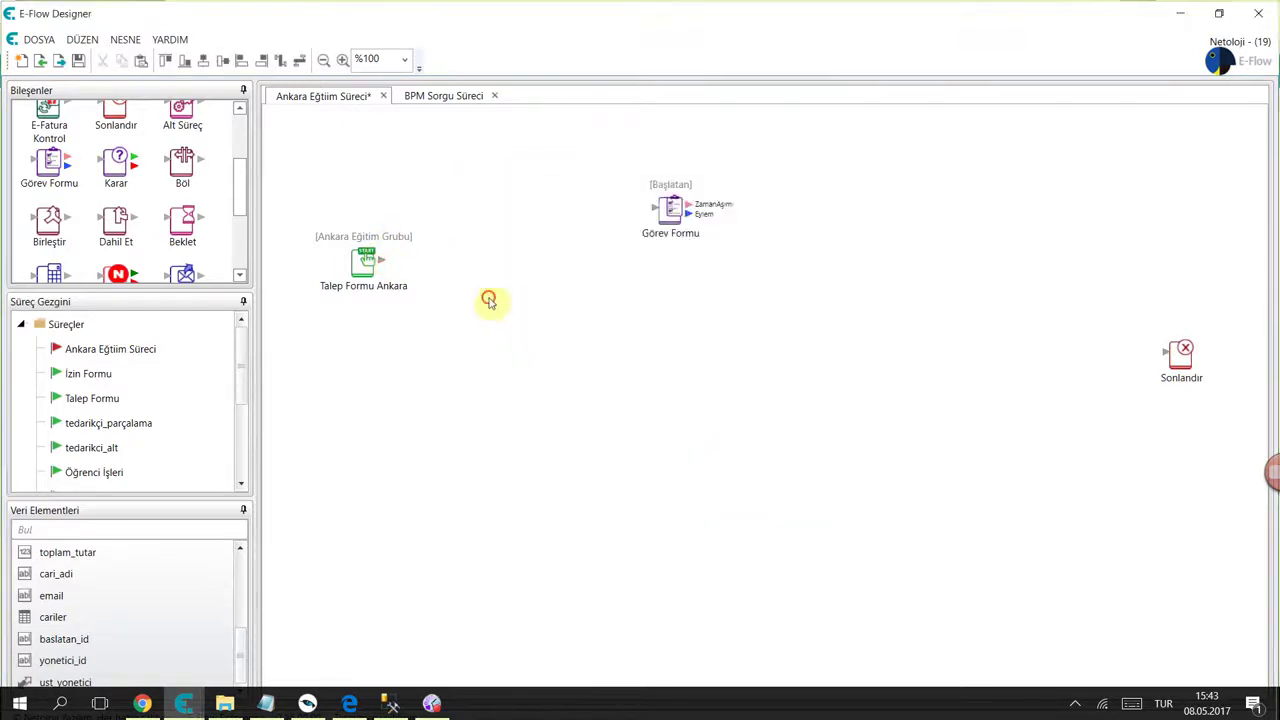
{"action": "mouse_move", "coordinate": [371, 257]}
{"action": "left_mouse_down"}
{"action": "mouse_move", "coordinate": [689, 283]}
{"action": "mouse_move", "coordinate": [668, 214]}
{"action": "mouse_move", "coordinate": [569, 257]}
{"action": "mouse_move", "coordinate": [532, 314]}
{"action": "left_mouse_up"}
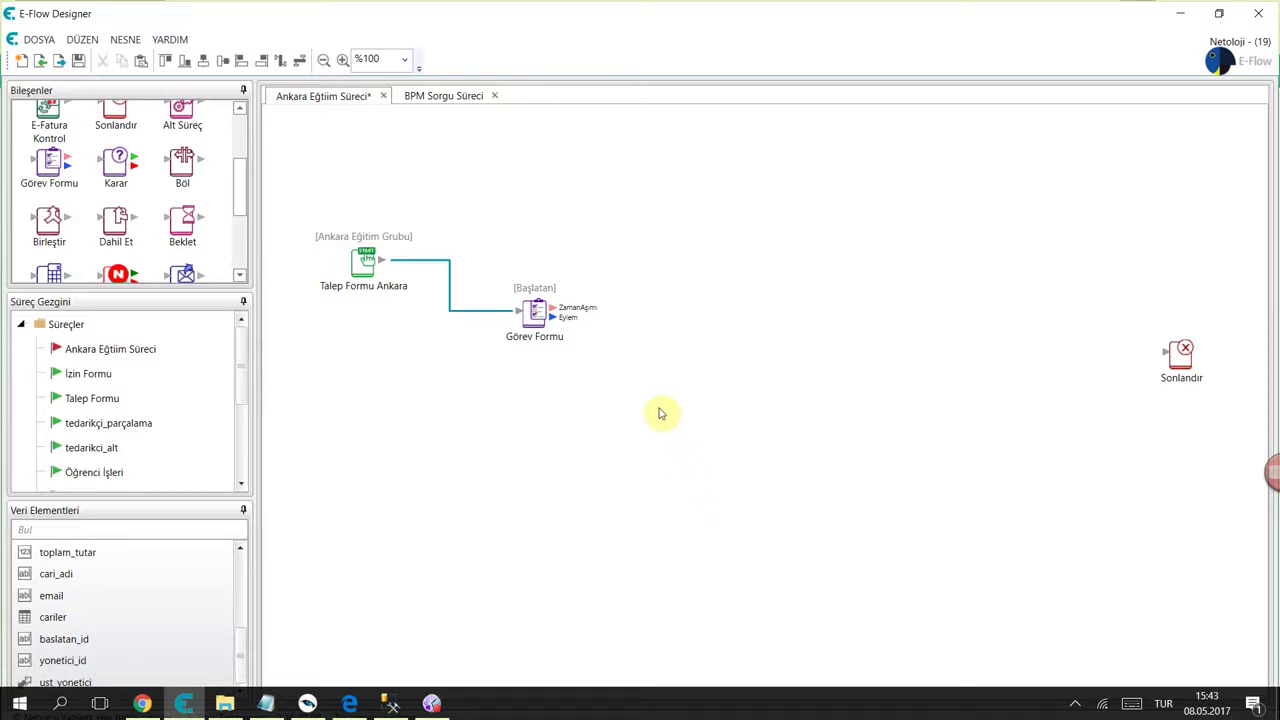
- Make two copies of the Başlatan Görev Formu and place one above and one below to its right
{"action": "left_click_drag", "start_coordinate": [541, 300], "coordinate": [810, 240]}
{"action": "key", "text": "ctrl+c"}
{"action": "key", "text": "ctrl+v"}
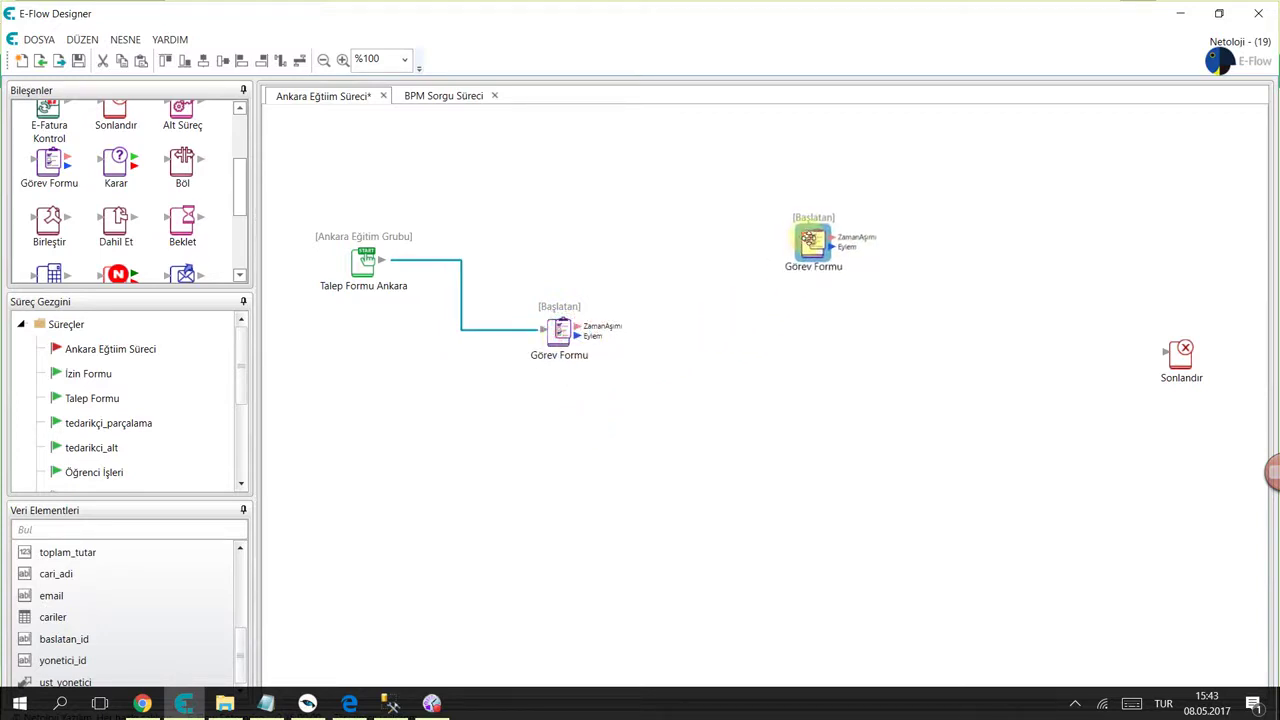
{"action": "key", "text": "ctrl+v"}
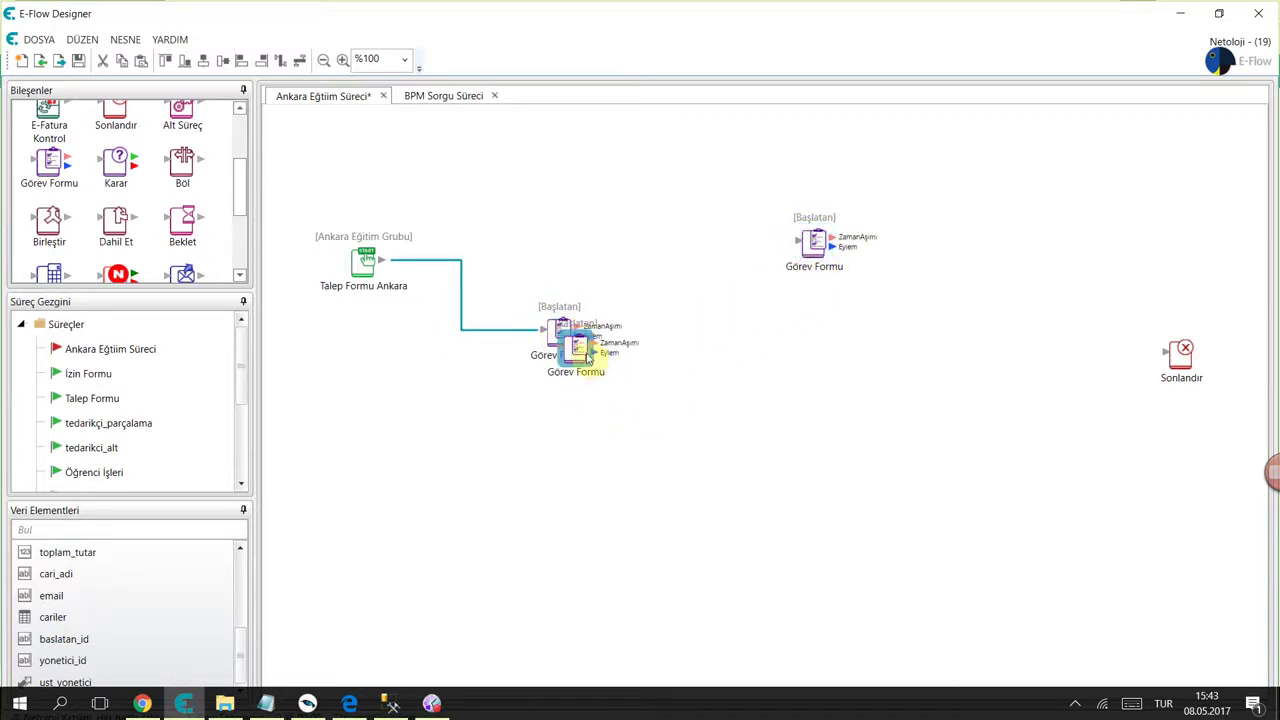
{"action": "left_click_drag", "start_coordinate": [588, 358], "coordinate": [846, 473]}
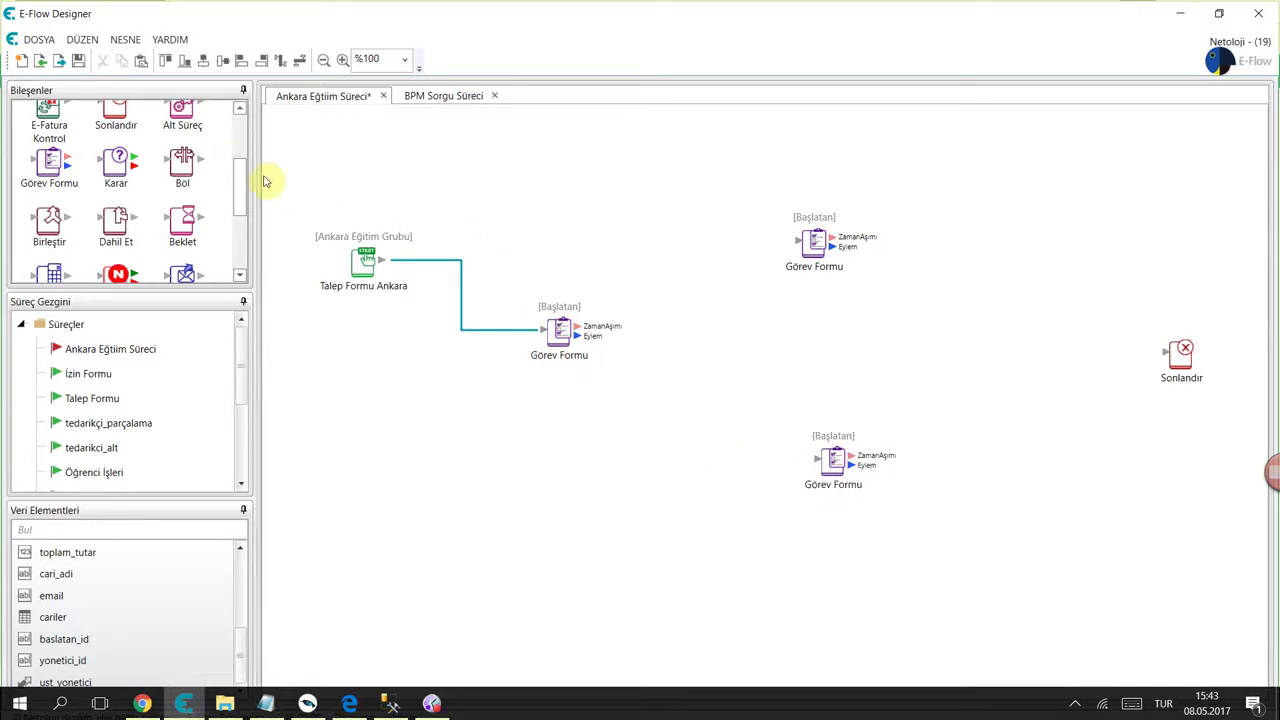
- Add a Böl component after the first Görev Formu and link the form's Eylem output to it with the label Onaya Gönder
{"action": "left_click", "coordinate": [147, 168]}
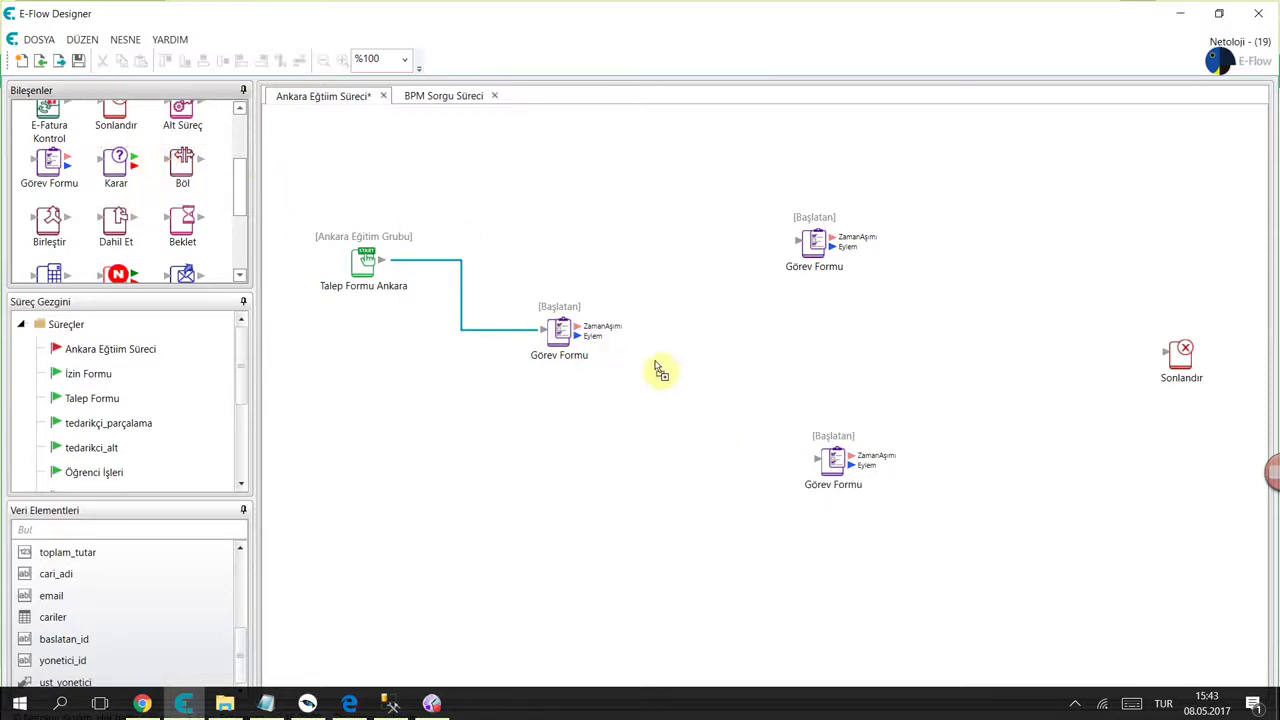
{"action": "left_click", "coordinate": [690, 410]}
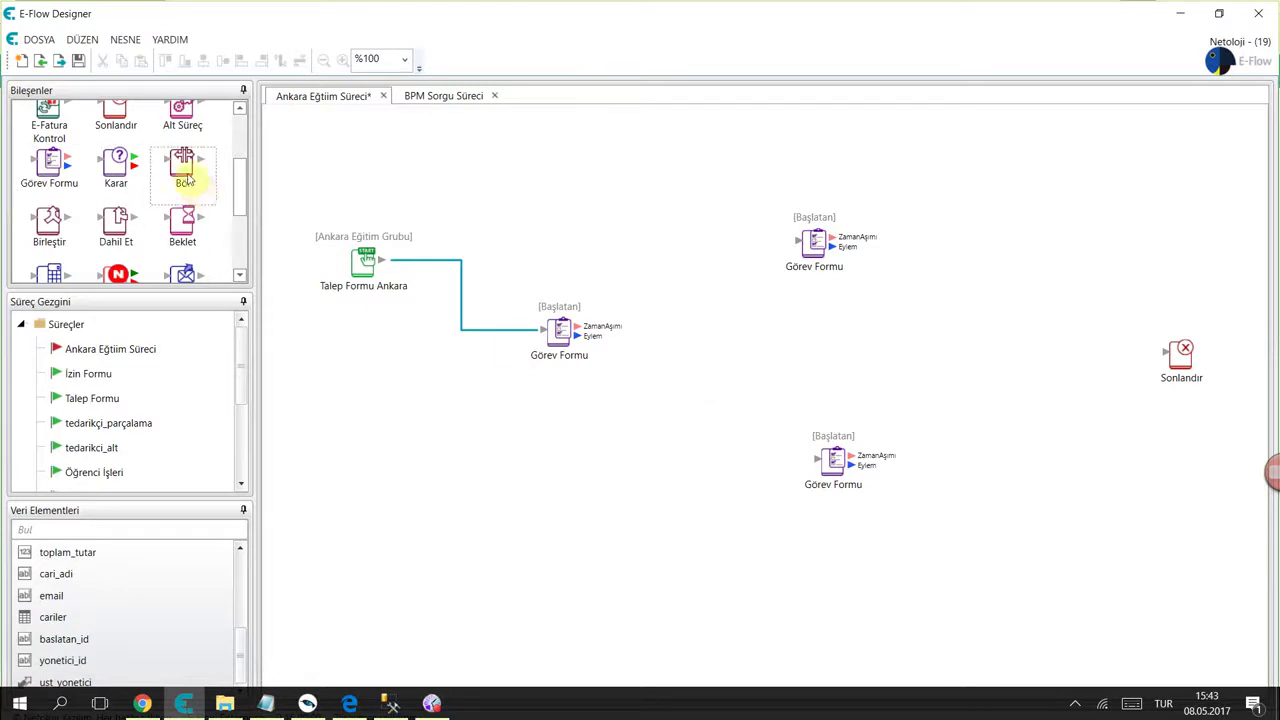
{"action": "left_click_drag", "start_coordinate": [182, 165], "coordinate": [712, 361]}
{"action": "left_click", "coordinate": [580, 331]}
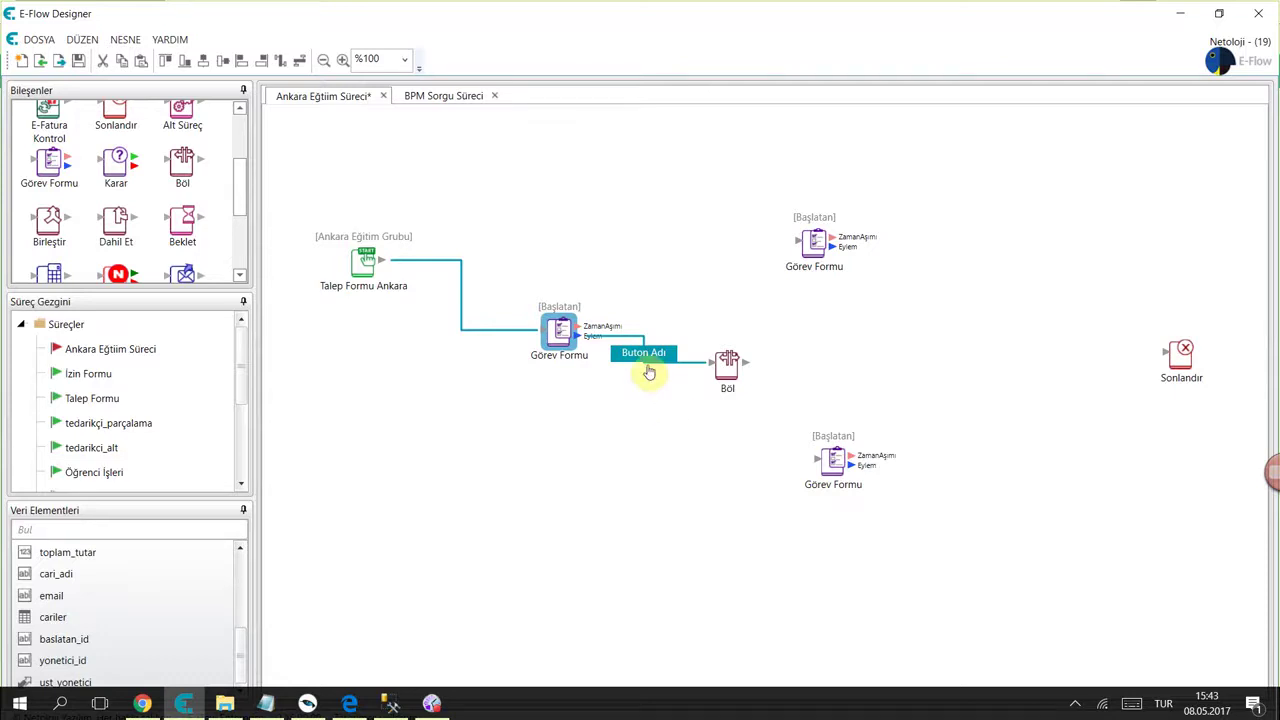
{"action": "type", "text": "Onaya Gönder"}
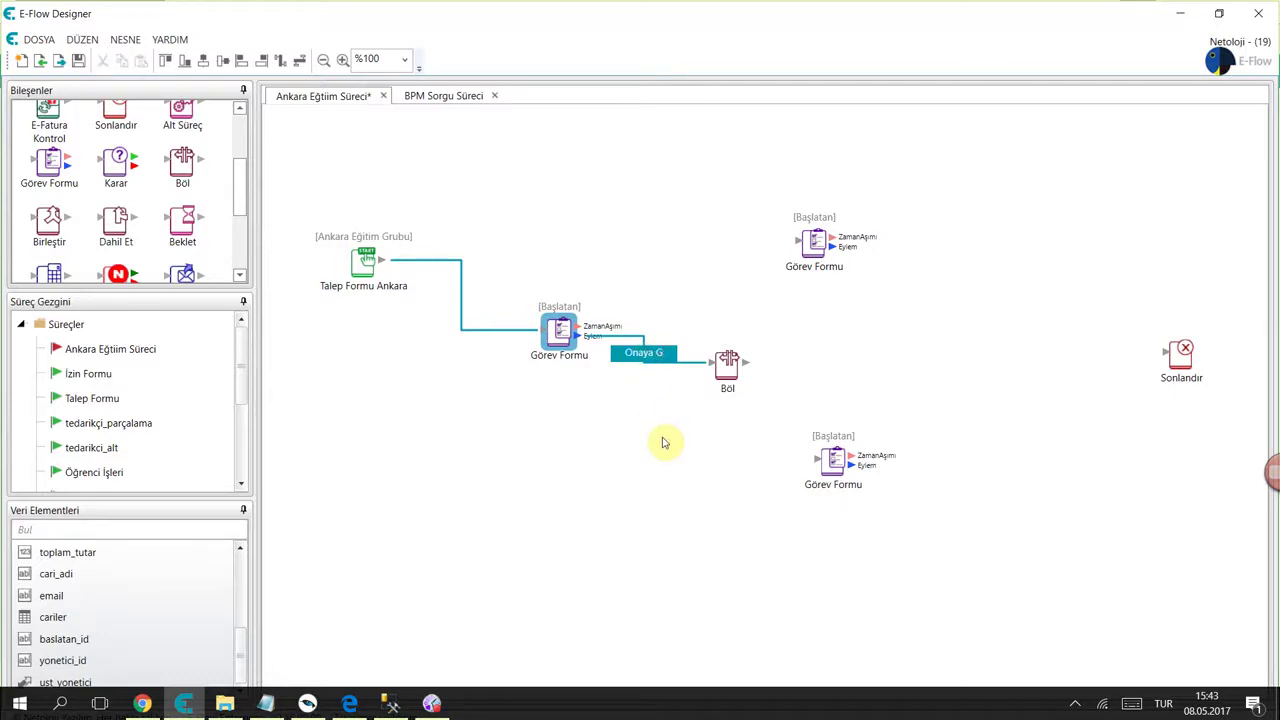
{"action": "left_click", "coordinate": [663, 440]}
{"action": "left_click_drag", "start_coordinate": [727, 358], "coordinate": [774, 331]}
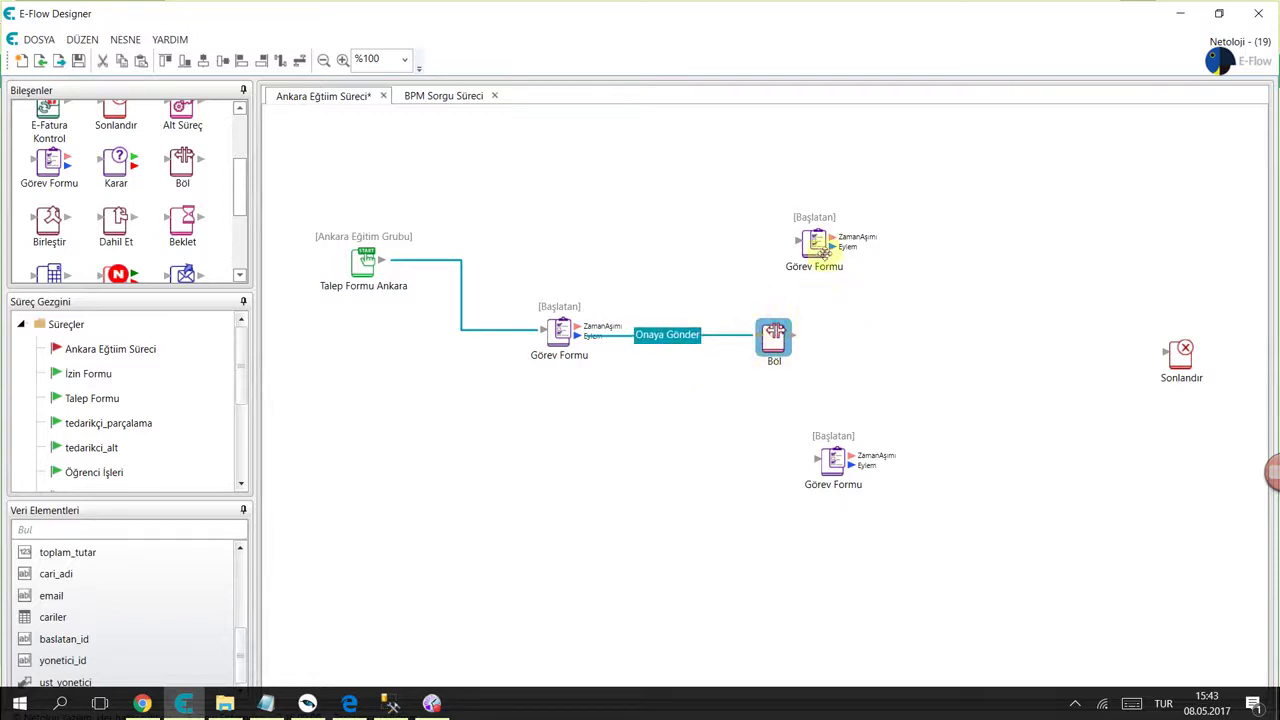
- Move the two copied Görev Formu components farther right and connect Böl to both of them as parallel branches
{"action": "left_click_drag", "start_coordinate": [816, 243], "coordinate": [926, 192]}
{"action": "left_click_drag", "start_coordinate": [845, 465], "coordinate": [960, 462]}
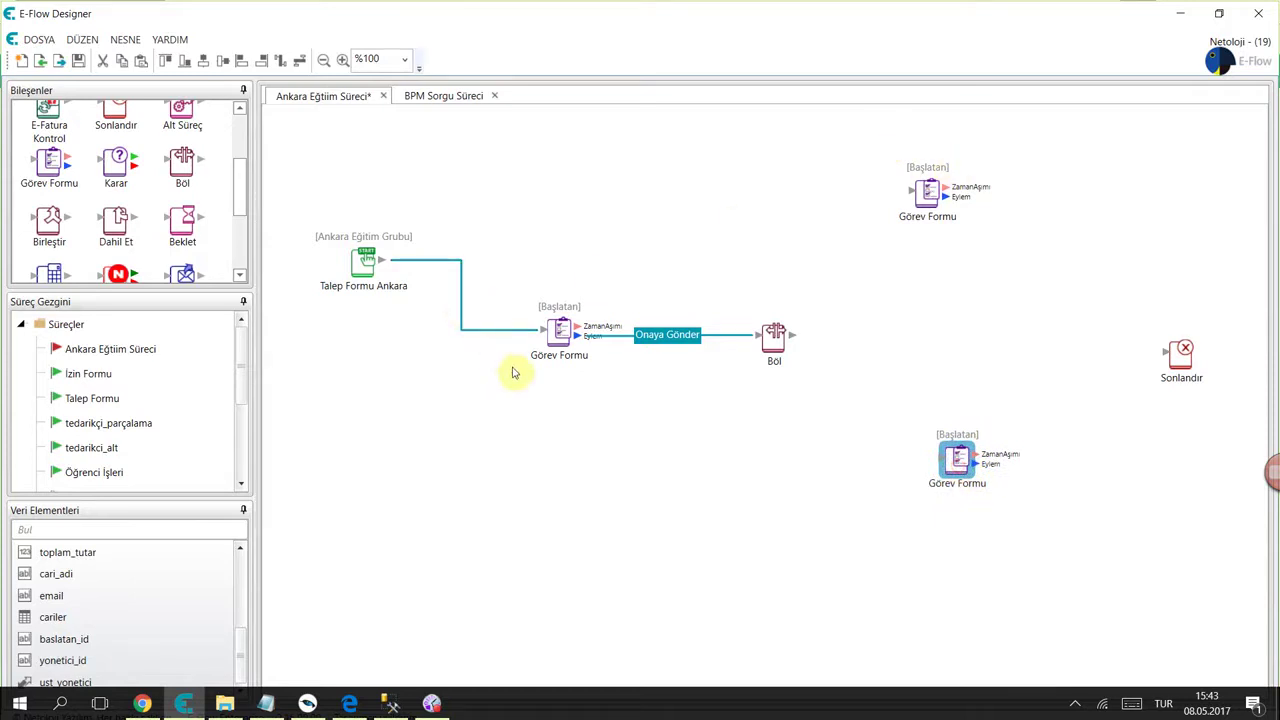
{"action": "left_click_drag", "start_coordinate": [790, 336], "coordinate": [925, 188]}
{"action": "left_click_drag", "start_coordinate": [790, 336], "coordinate": [940, 459]}
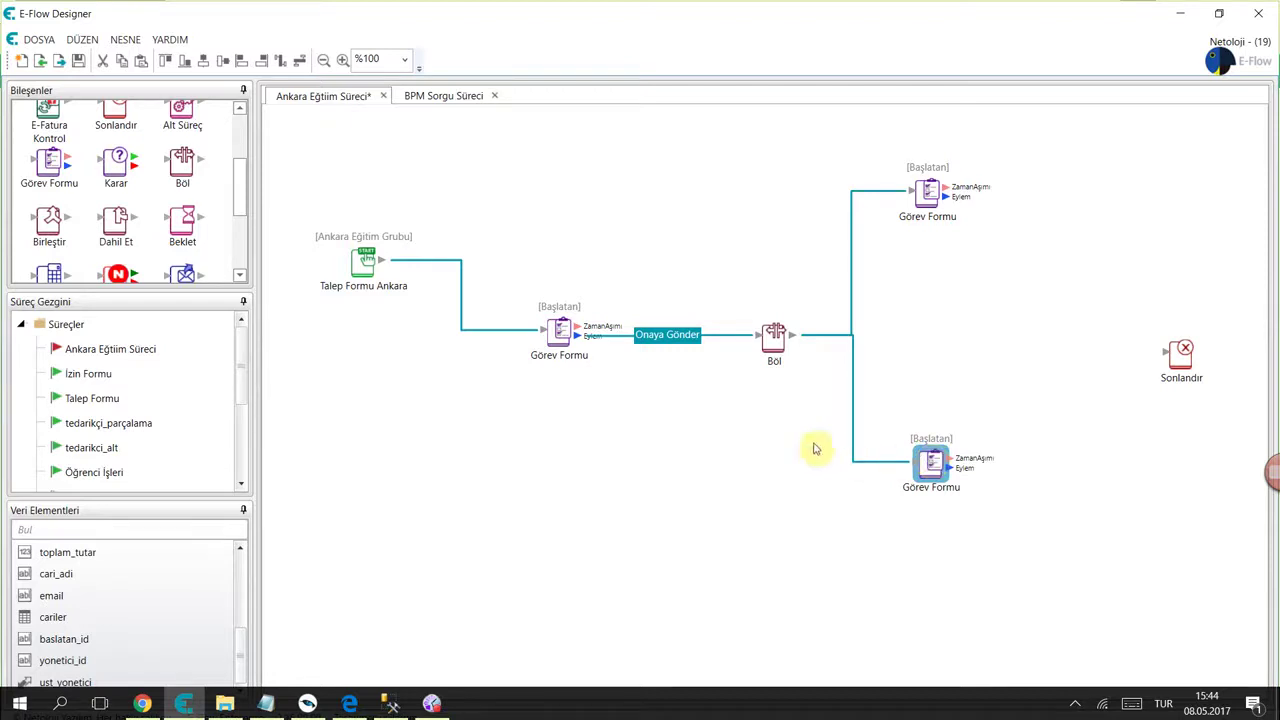
{"action": "left_click", "coordinate": [1015, 318]}
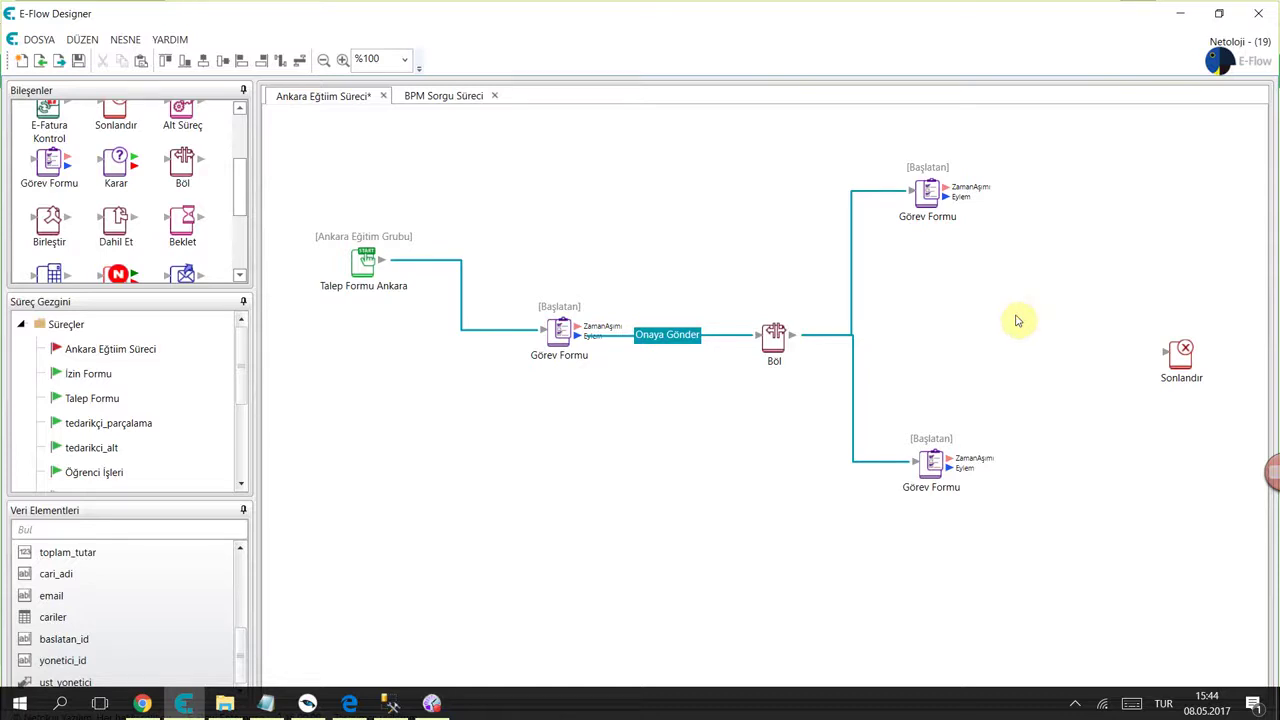
- Add a Birleştir component, connect the Eylem outputs of the upper and lower Görev Formu to it, and link it to Sonlandır
{"action": "left_click_drag", "start_coordinate": [52, 220], "coordinate": [1043, 342]}
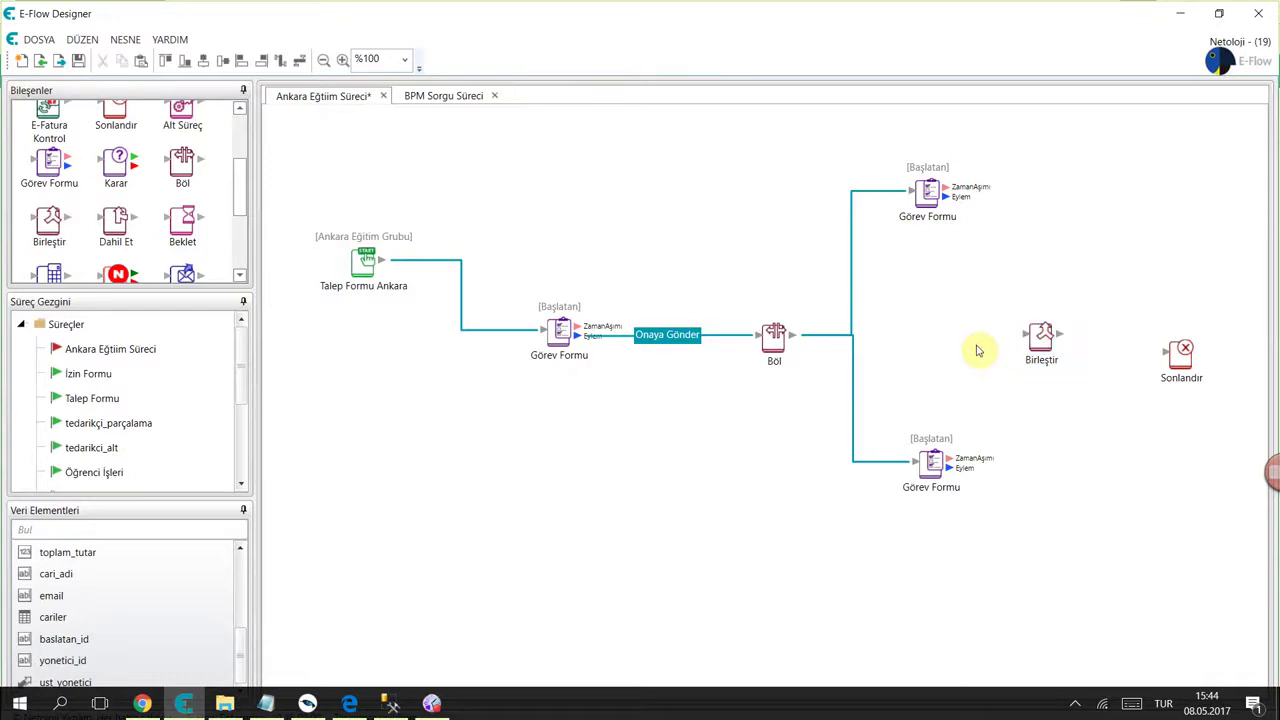
{"action": "left_click", "coordinate": [976, 345]}
{"action": "left_click_drag", "start_coordinate": [1043, 338], "coordinate": [1072, 335]}
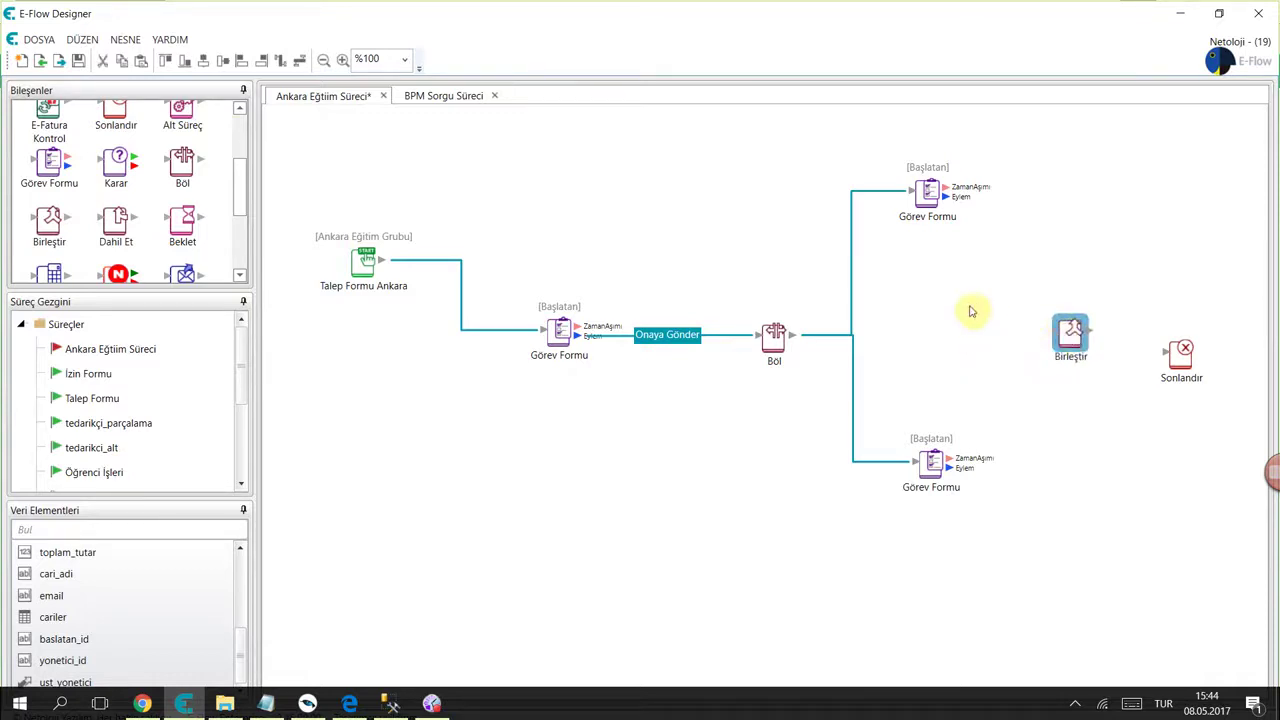
{"action": "left_click_drag", "start_coordinate": [943, 191], "coordinate": [1070, 336]}
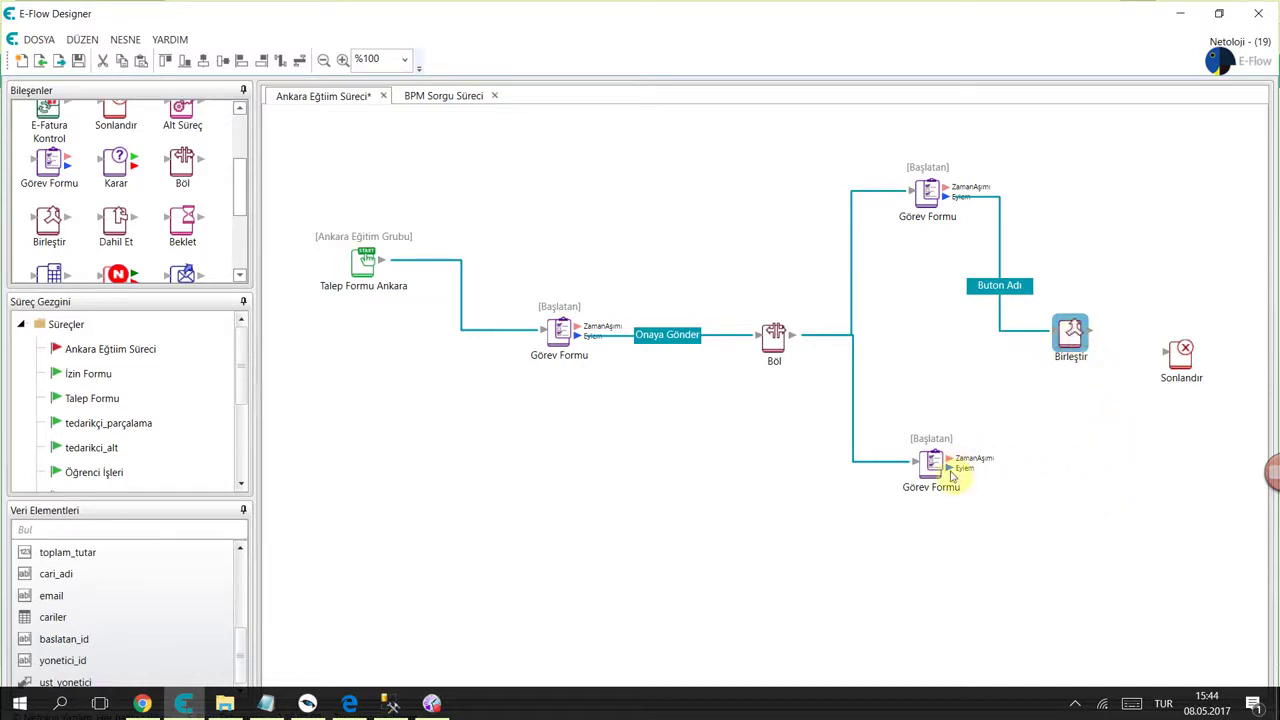
{"action": "left_click_drag", "start_coordinate": [934, 463], "coordinate": [1059, 357]}
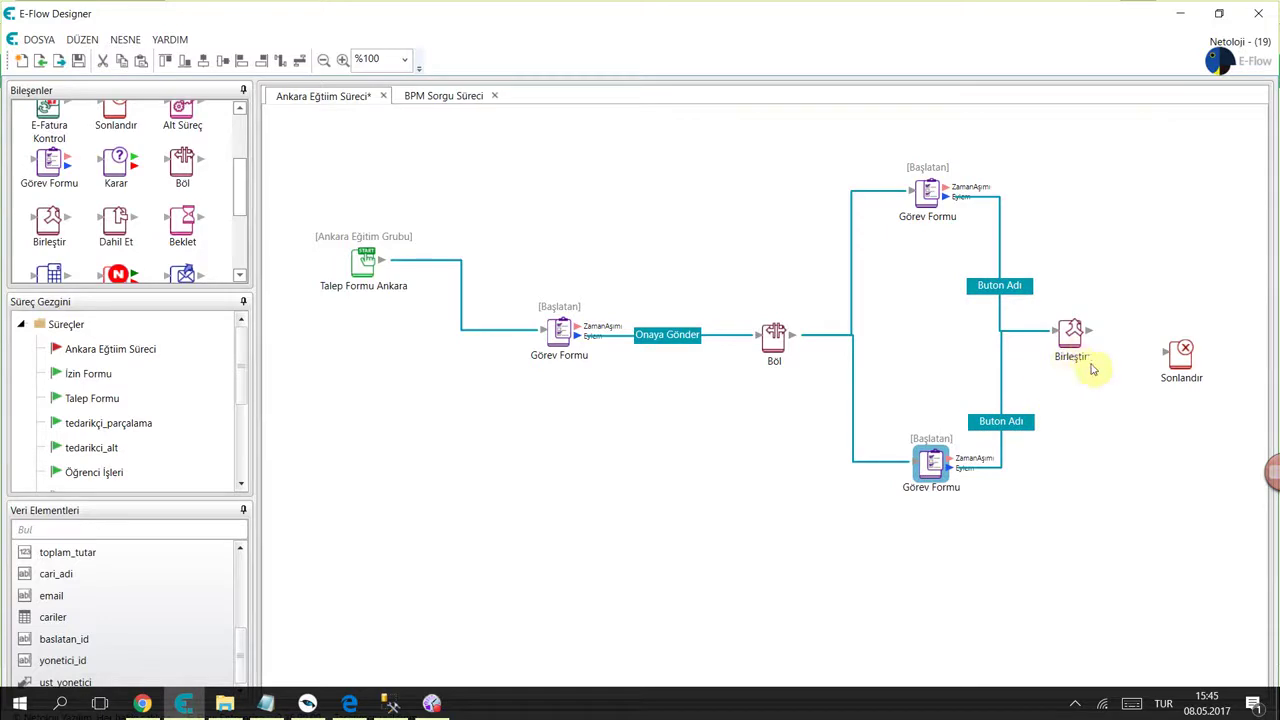
{"action": "left_click_drag", "start_coordinate": [1080, 331], "coordinate": [1115, 362]}
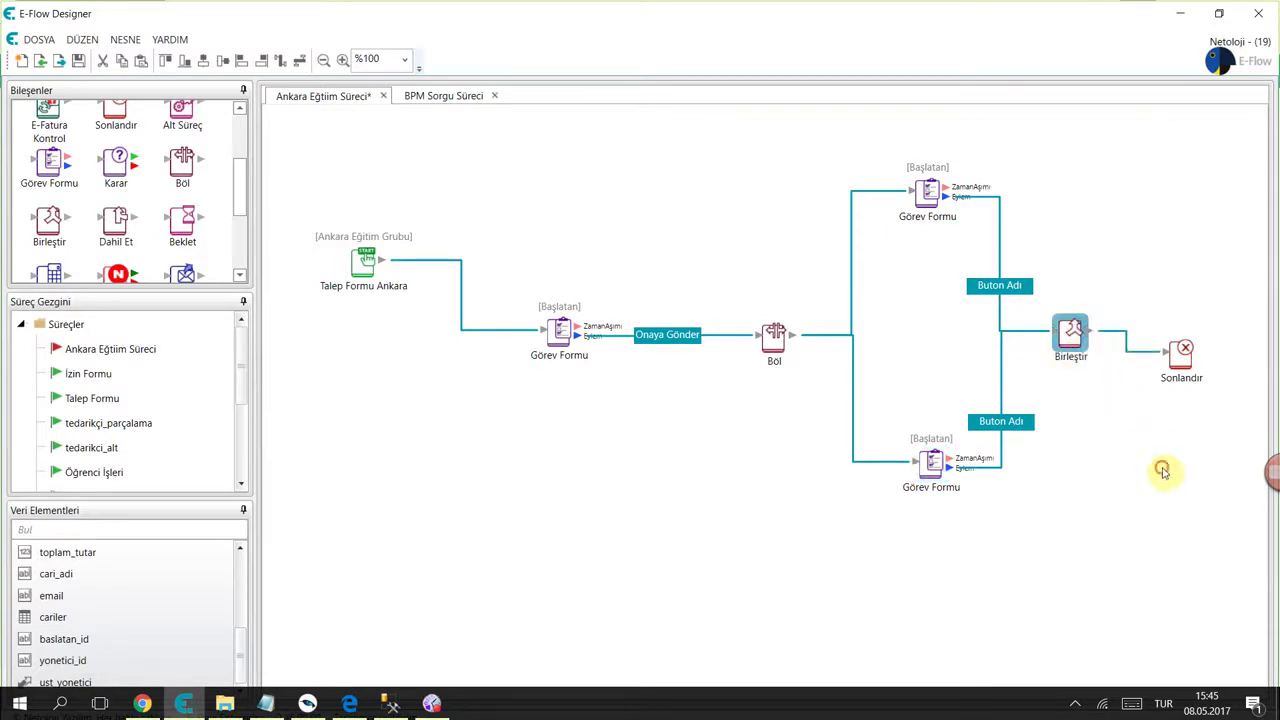
{"action": "left_click", "coordinate": [1163, 471]}
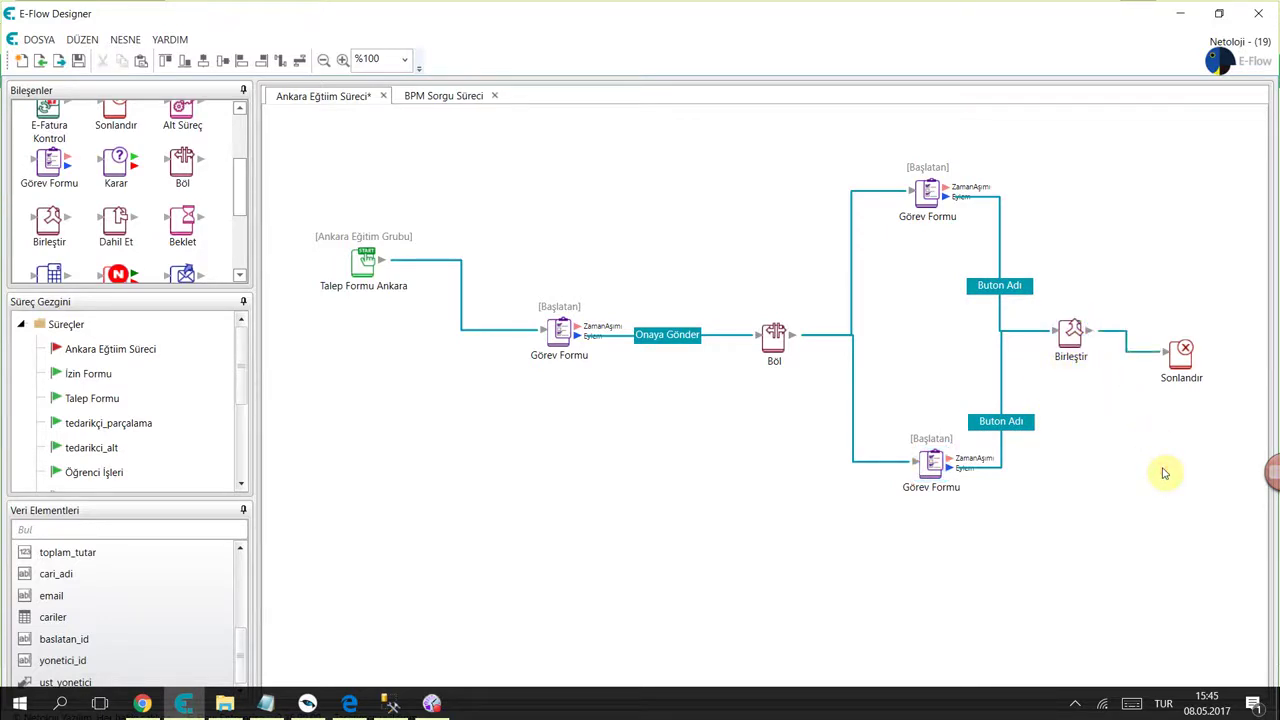
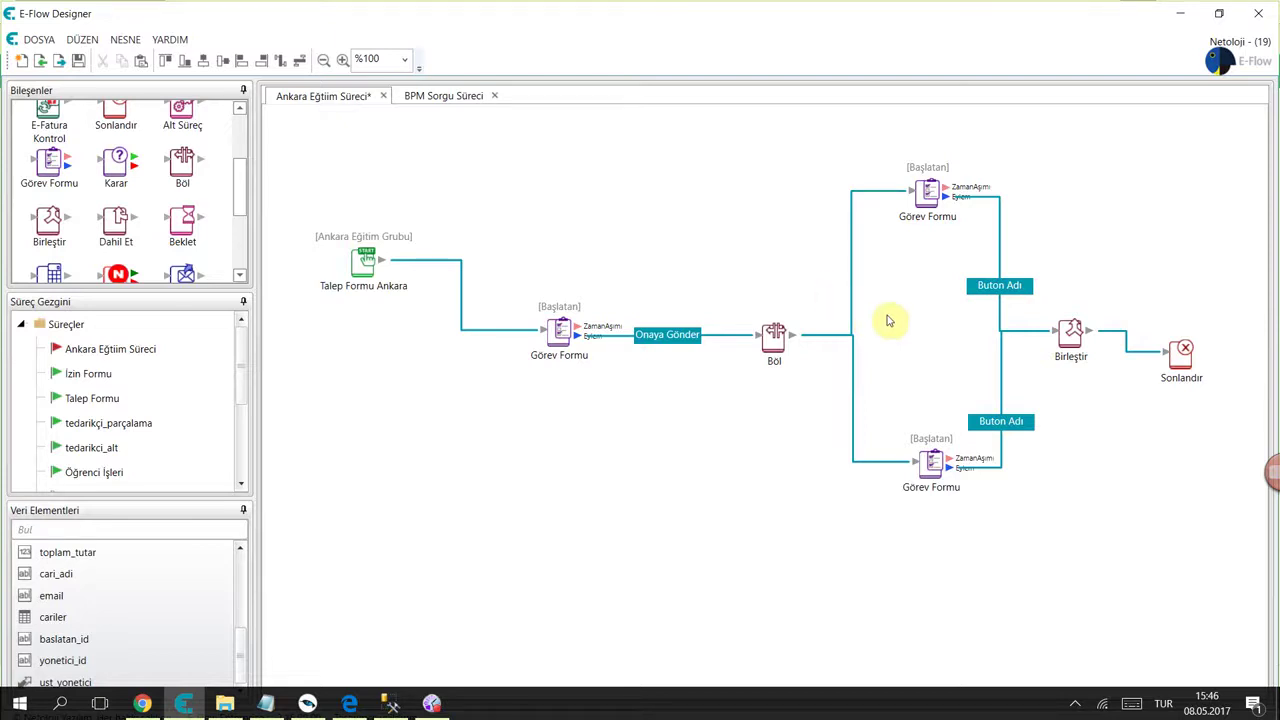
- Delete the Böl component and add a Karar component in its place
{"action": "mouse_move", "coordinate": [777, 333]}
{"action": "left_mouse_down"}
{"action": "mouse_move", "coordinate": [799, 334]}
{"action": "mouse_move", "coordinate": [788, 336]}
{"action": "left_mouse_up"}
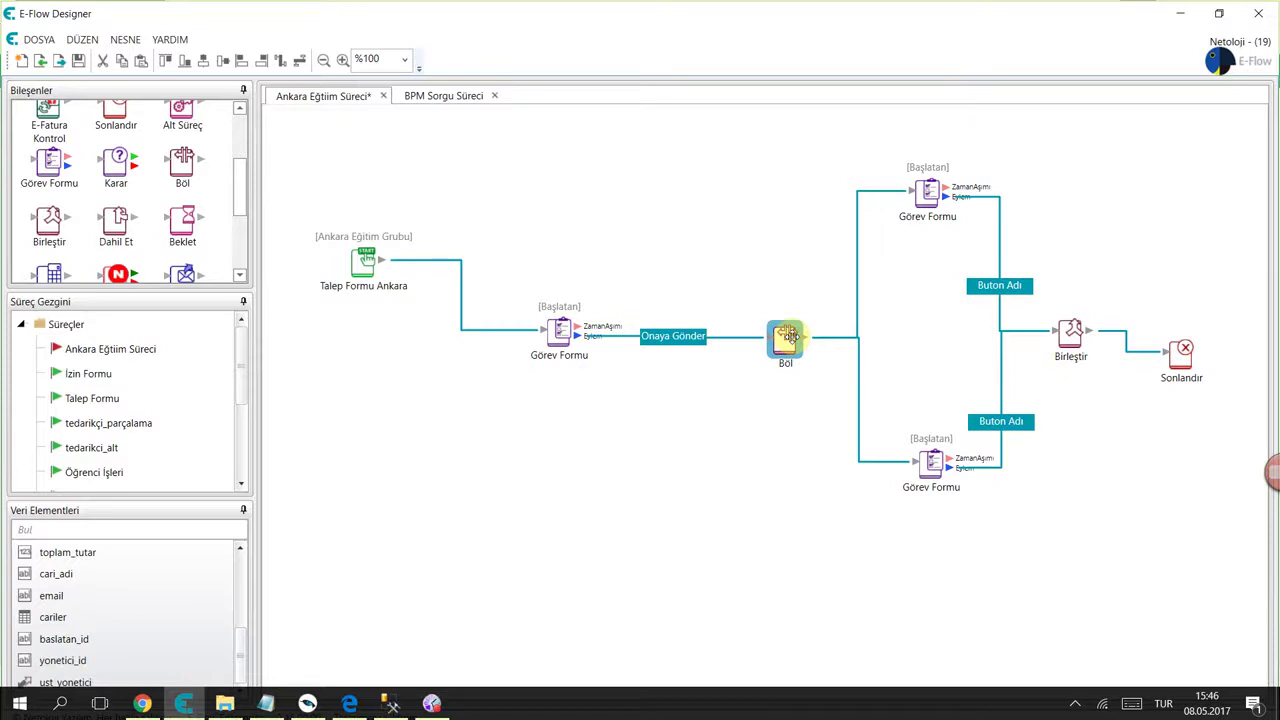
{"action": "left_click_drag", "start_coordinate": [790, 336], "coordinate": [750, 310]}
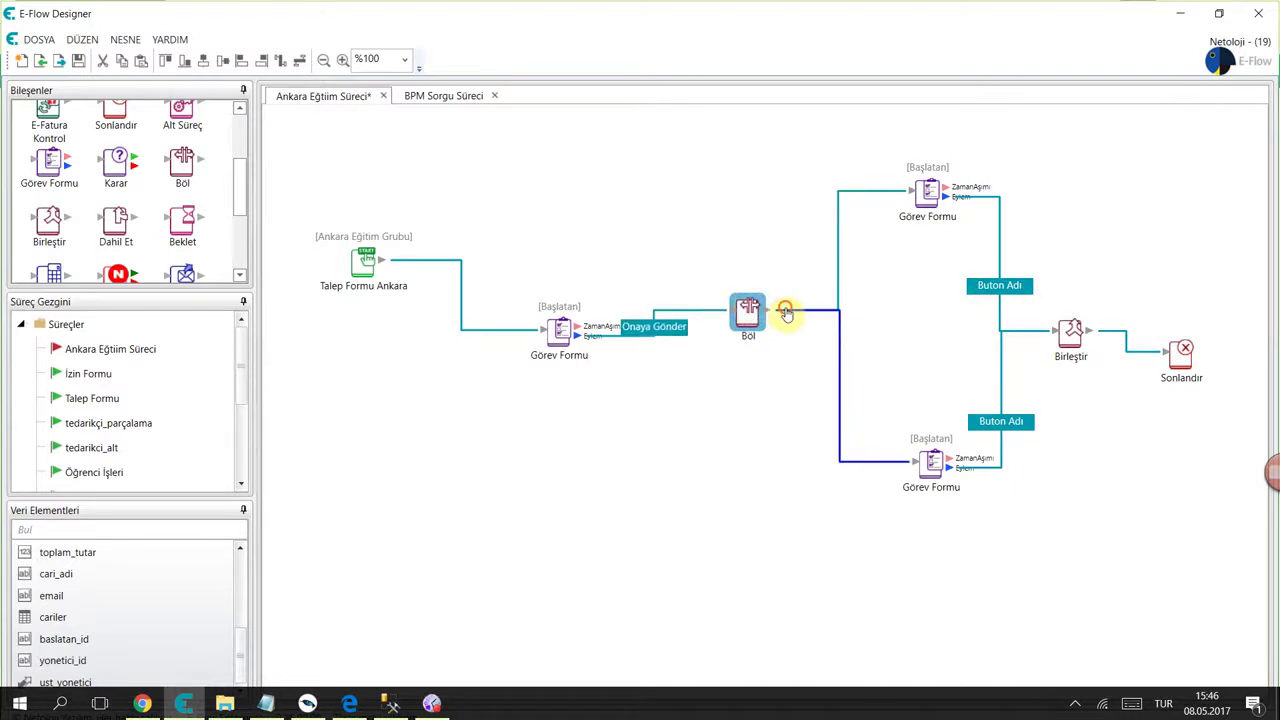
{"action": "left_click", "coordinate": [838, 289]}
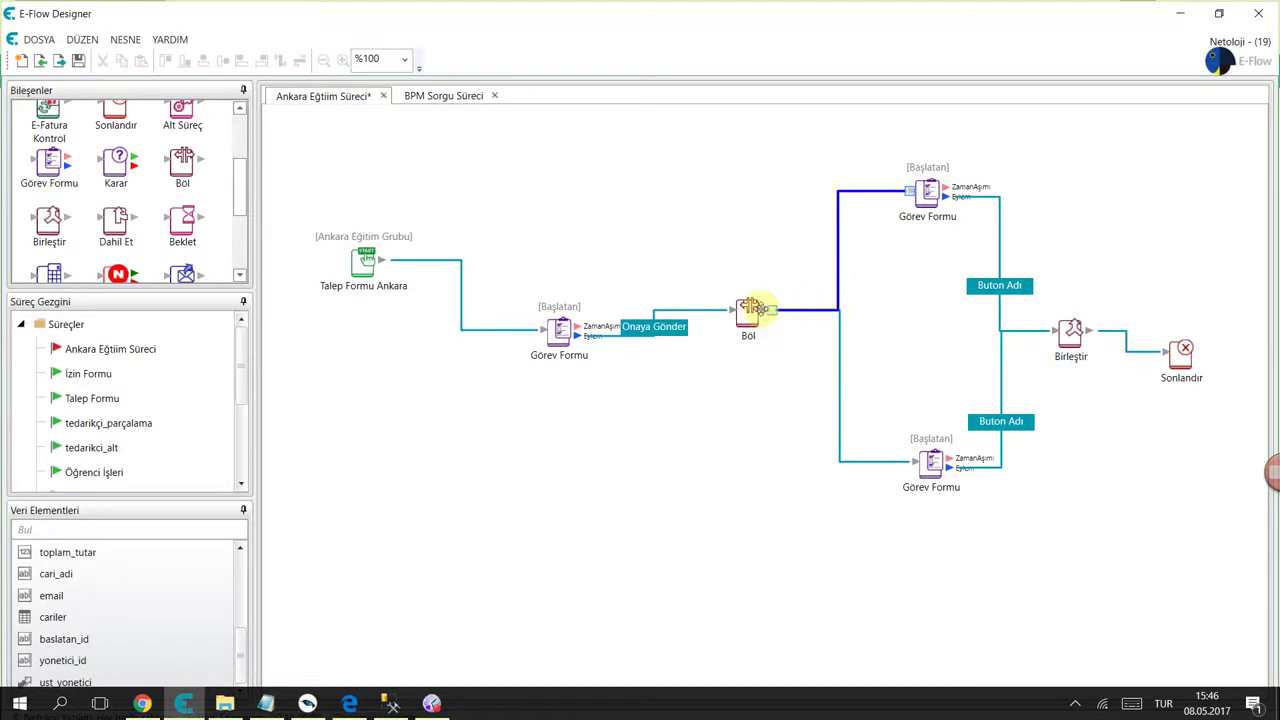
{"action": "left_click", "coordinate": [750, 308]}
{"action": "key", "text": "Delete"}
{"action": "left_click_drag", "start_coordinate": [114, 160], "coordinate": [714, 370]}
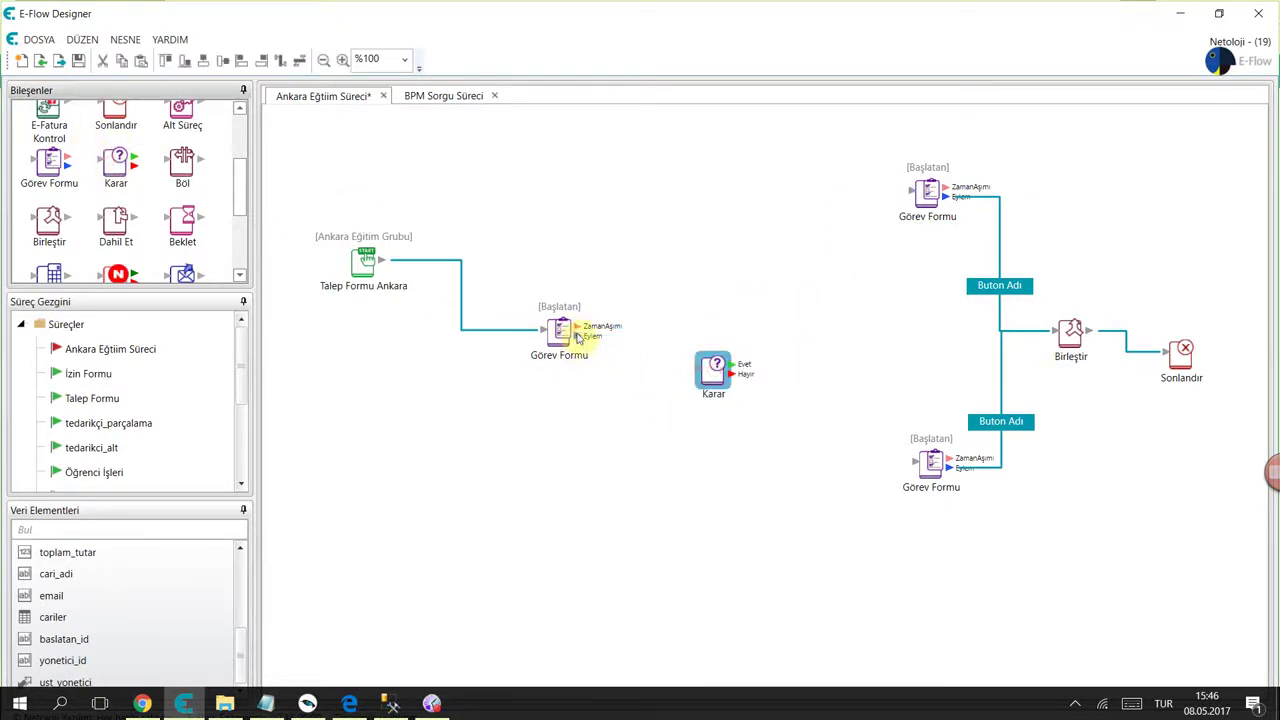
- Link the first Görev Formu's Eylem output to Karar, with Karar's Evet output to the upper Görev Formu and Hayır to the lower one
{"action": "left_click_drag", "start_coordinate": [588, 336], "coordinate": [911, 212]}
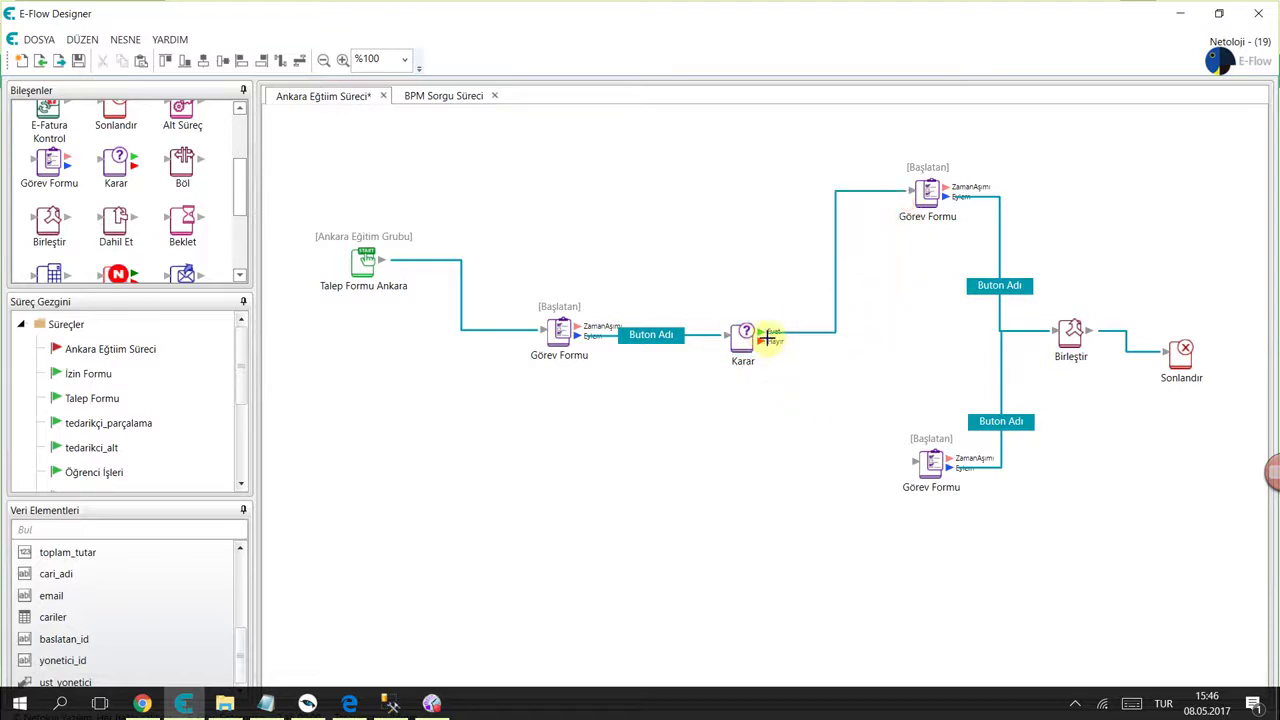
{"action": "left_click_drag", "start_coordinate": [771, 341], "coordinate": [912, 461]}
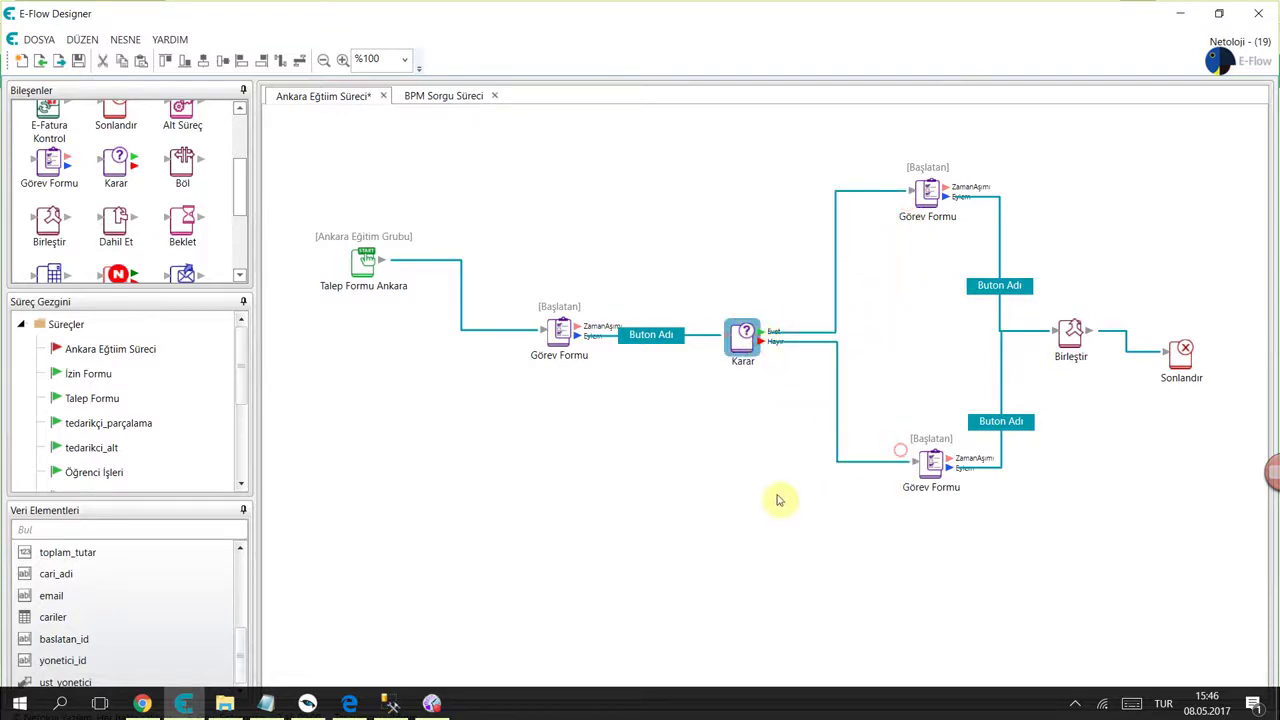
{"action": "left_click", "coordinate": [779, 499]}
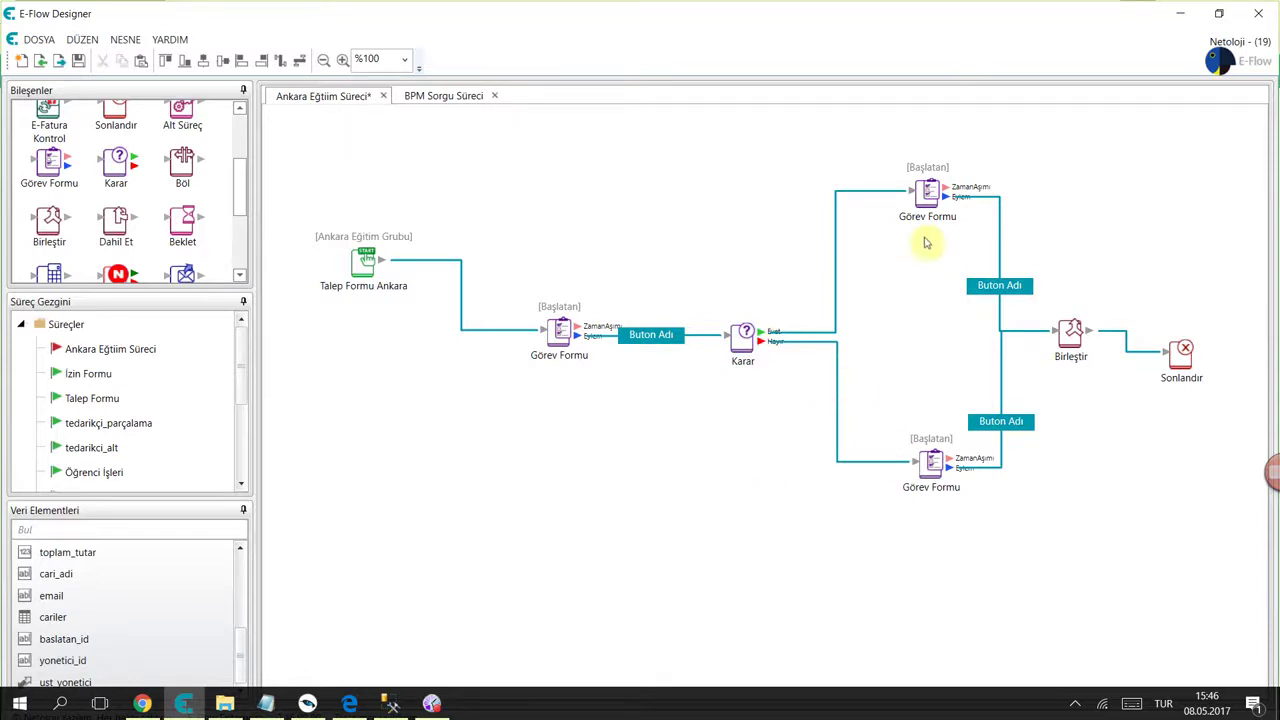
- Examine Karar's Evet and Hayır connections and the Görev Formu that each one leads to
{"action": "left_click", "coordinate": [928, 190]}
{"action": "left_click", "coordinate": [932, 466]}
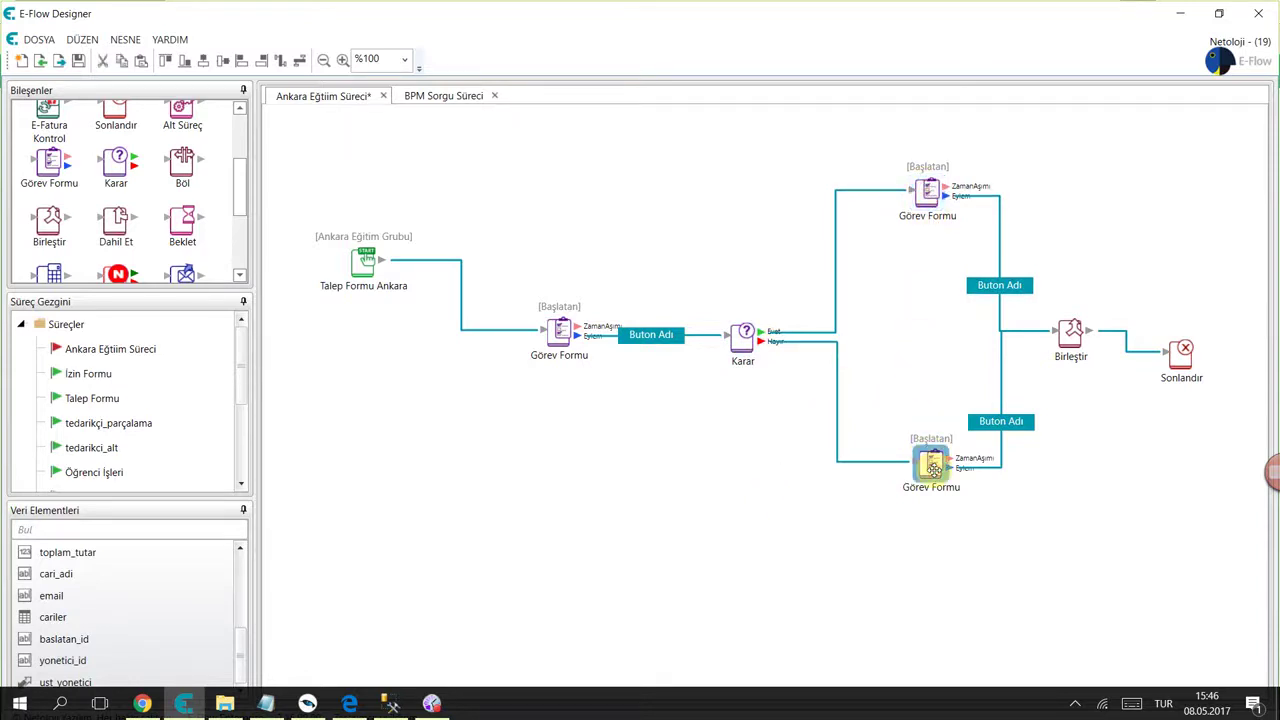
{"action": "left_click", "coordinate": [803, 340]}
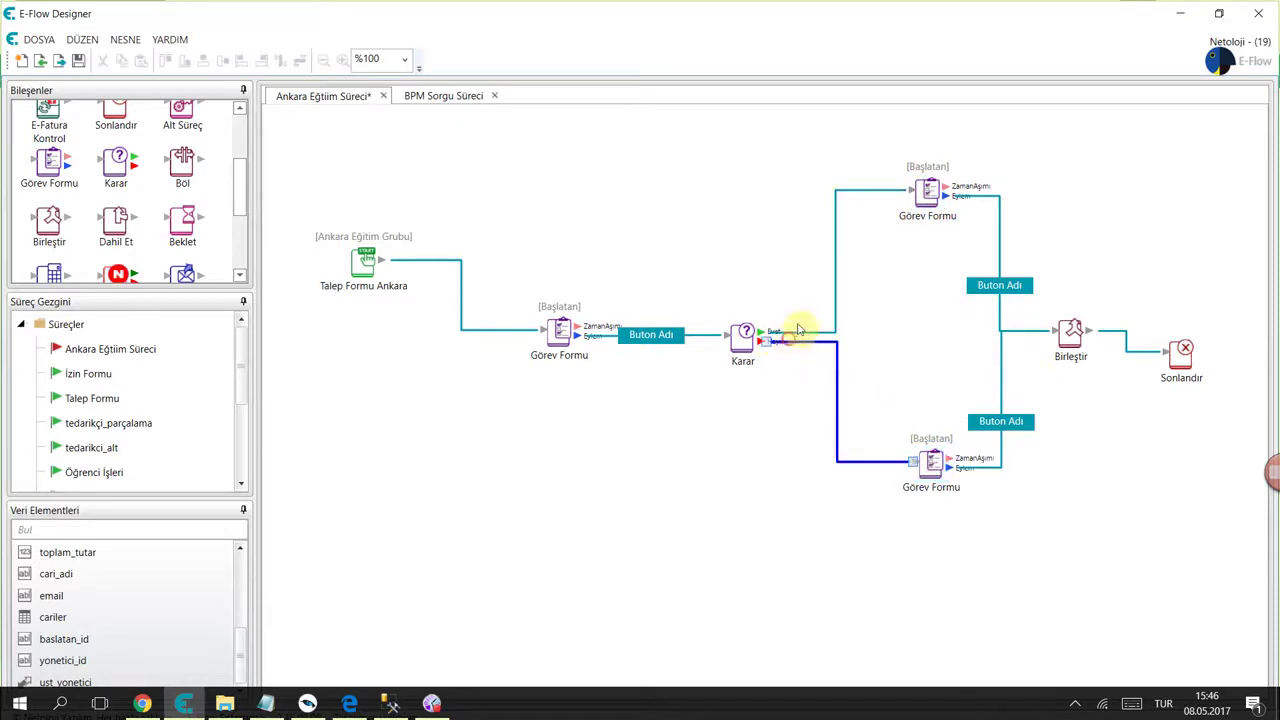
{"action": "left_click", "coordinate": [803, 333]}
{"action": "left_click", "coordinate": [804, 345]}
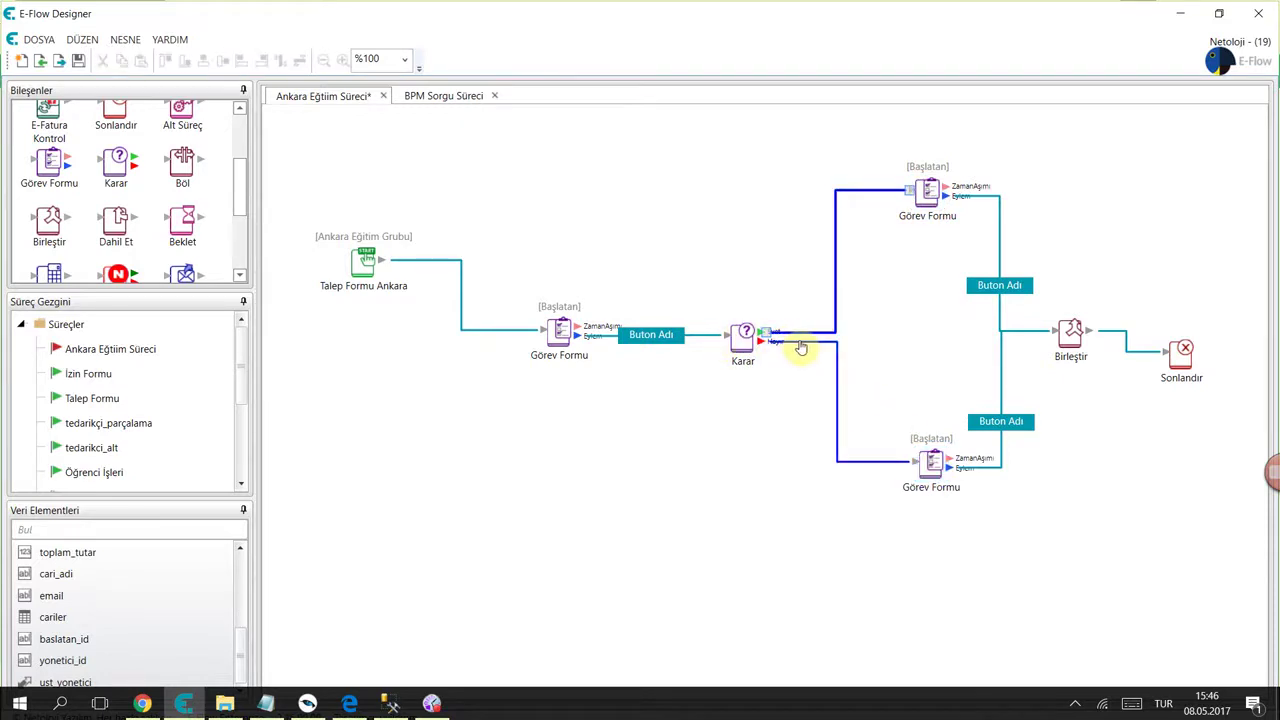
{"action": "left_click", "coordinate": [812, 334]}
{"action": "left_click", "coordinate": [818, 345]}
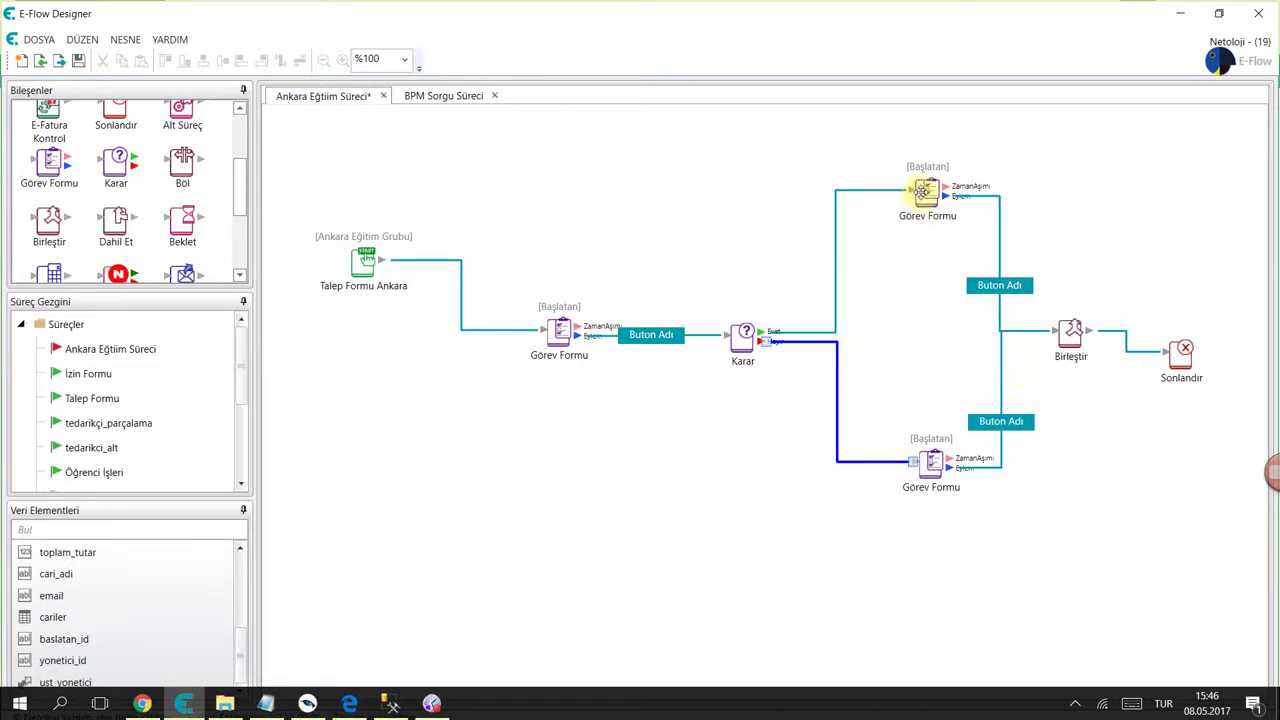
- Move the upper and lower Görev Formu components vertically closer to each other
{"action": "mouse_move", "coordinate": [923, 190]}
{"action": "left_mouse_down"}
{"action": "mouse_move", "coordinate": [891, 158]}
{"action": "mouse_move", "coordinate": [921, 181]}
{"action": "left_mouse_up"}
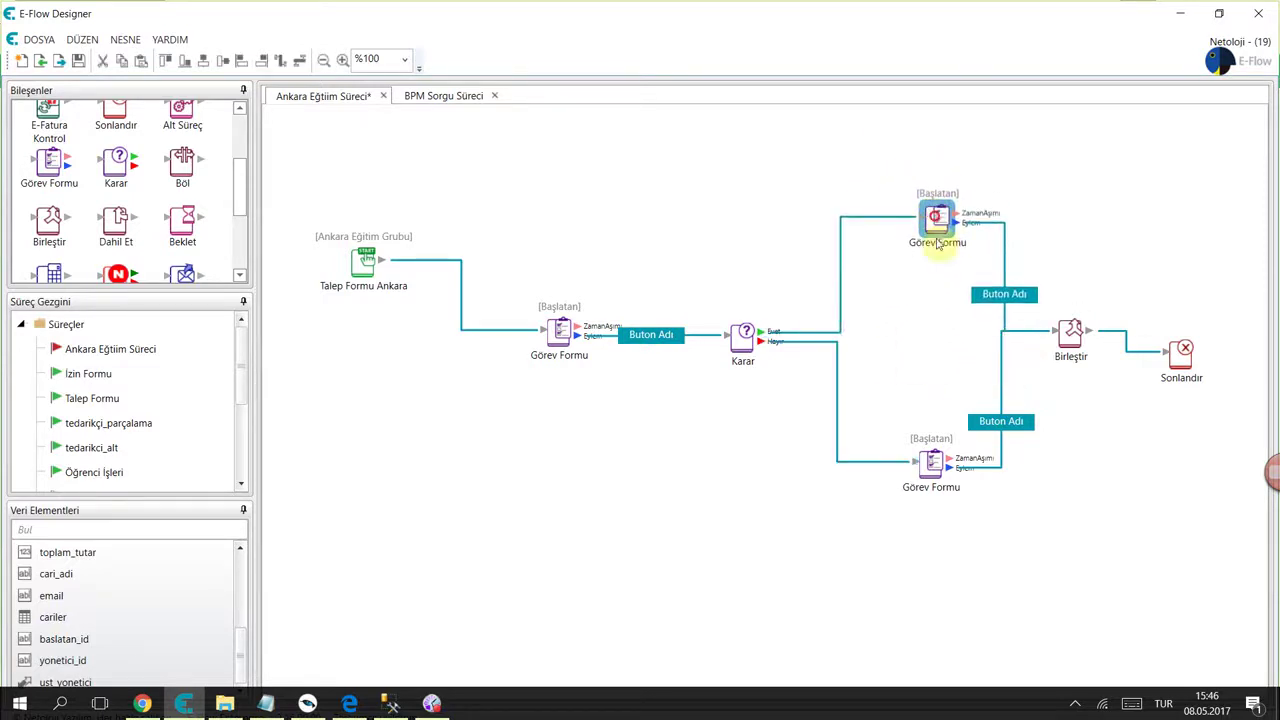
{"action": "left_click", "coordinate": [930, 452]}
{"action": "left_click_drag", "start_coordinate": [930, 452], "coordinate": [935, 436]}
- Replace Birleştir with a Dahil Et component, connecting both branch forms' Eylem outputs to it and linking it to Sonlandır
{"action": "left_click_drag", "start_coordinate": [1071, 336], "coordinate": [1058, 366]}
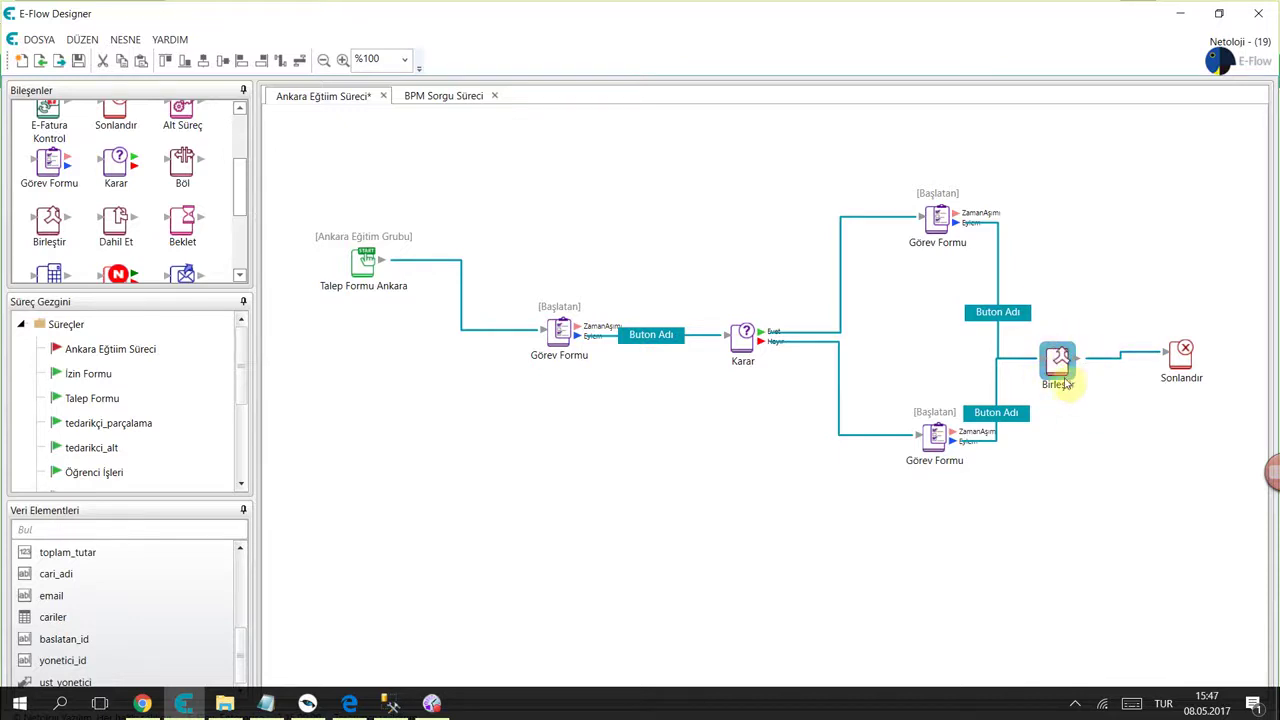
{"action": "key", "text": "Delete"}
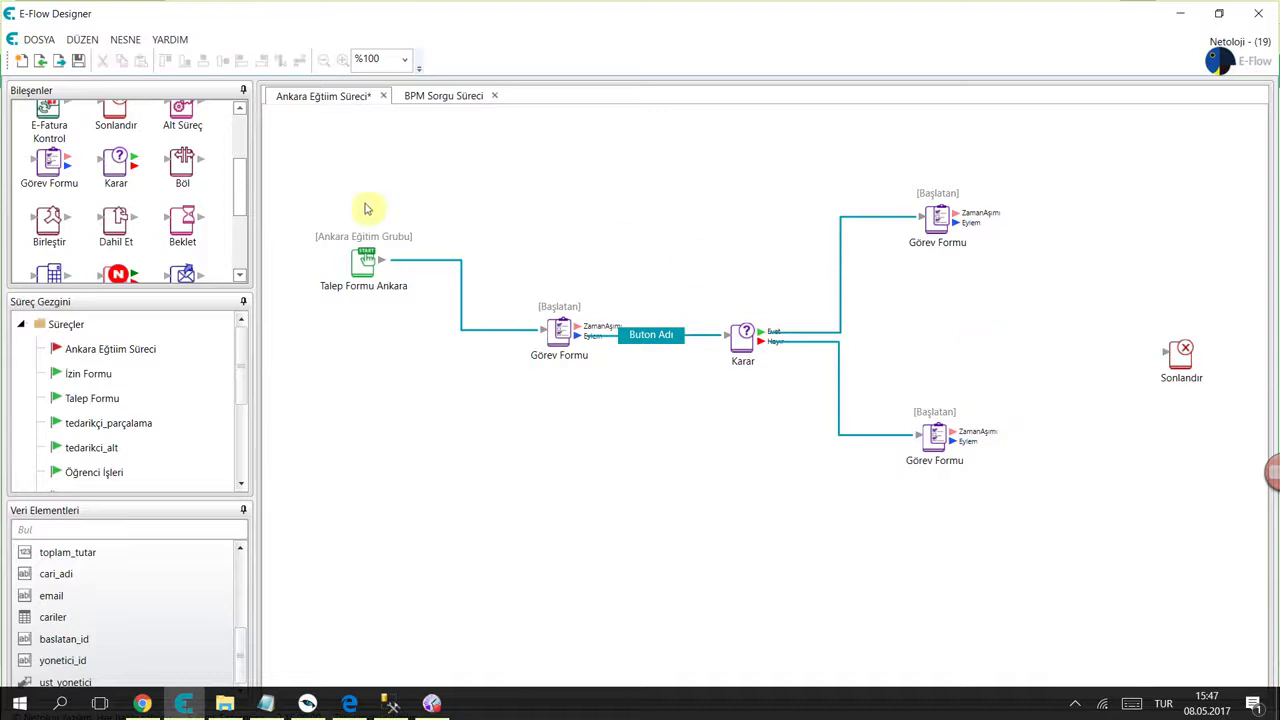
{"action": "left_click_drag", "start_coordinate": [116, 222], "coordinate": [1066, 350]}
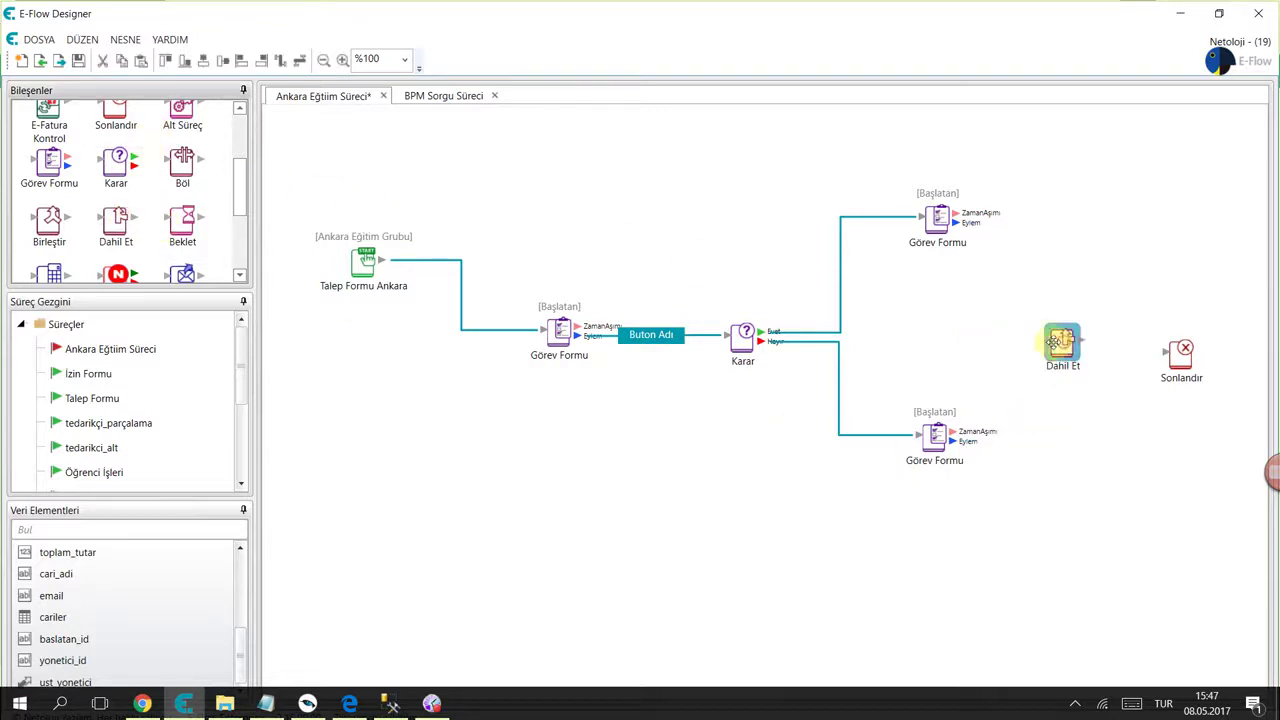
{"action": "left_click_drag", "start_coordinate": [952, 220], "coordinate": [1030, 336]}
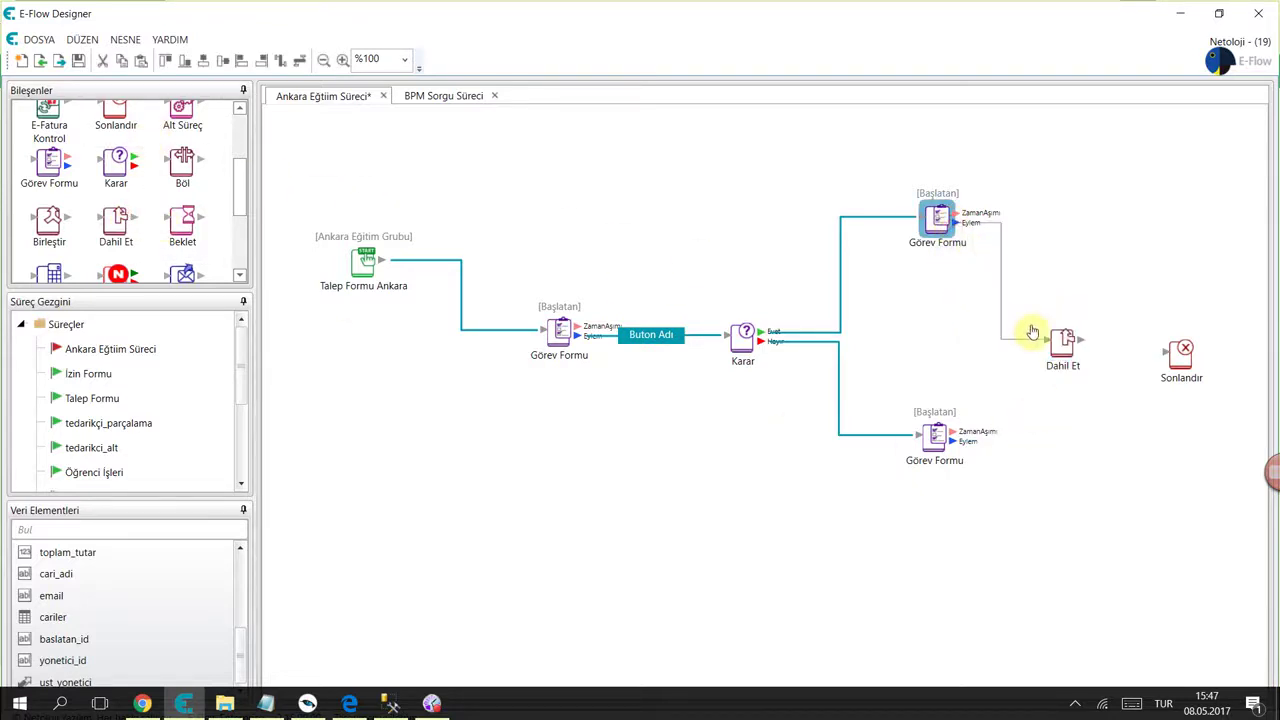
{"action": "mouse_move", "coordinate": [945, 437]}
{"action": "left_mouse_down"}
{"action": "mouse_move", "coordinate": [1008, 420]}
{"action": "mouse_move", "coordinate": [1080, 340]}
{"action": "mouse_move", "coordinate": [1192, 370]}
{"action": "mouse_move", "coordinate": [932, 436]}
{"action": "left_mouse_up"}
{"action": "left_click_drag", "start_coordinate": [1062, 345], "coordinate": [1054, 366]}
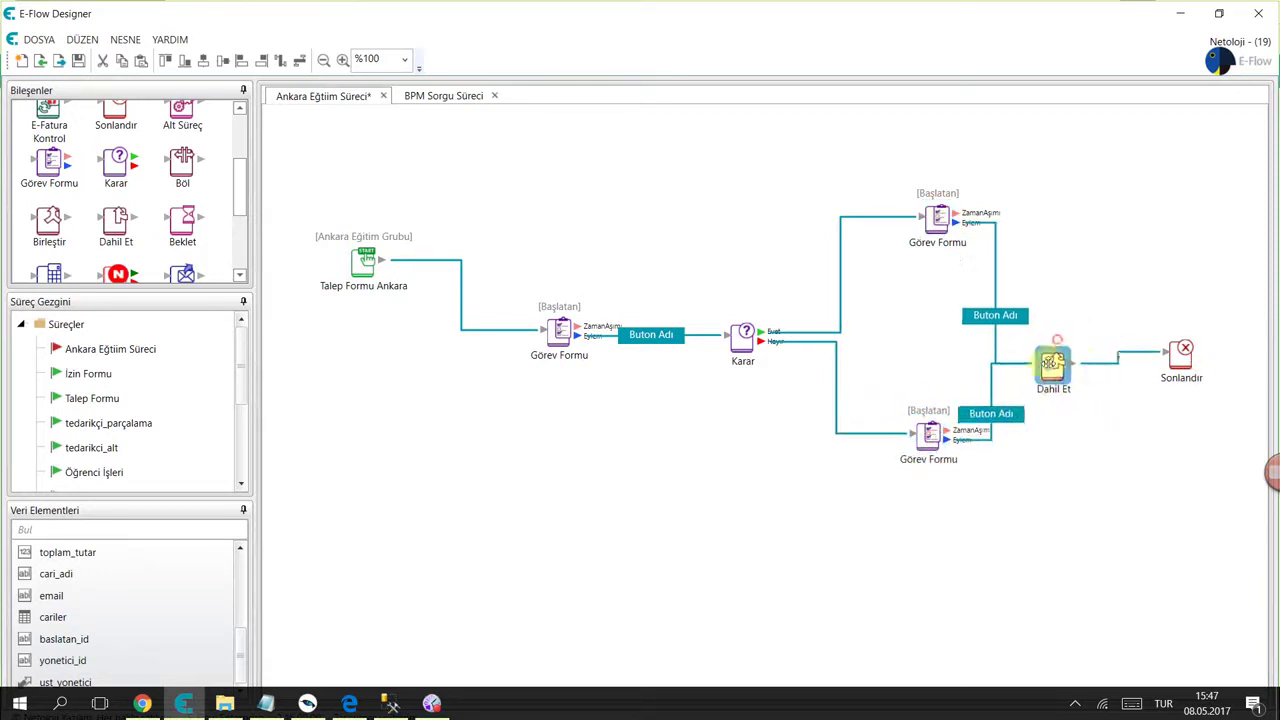
{"action": "left_click", "coordinate": [1088, 364]}
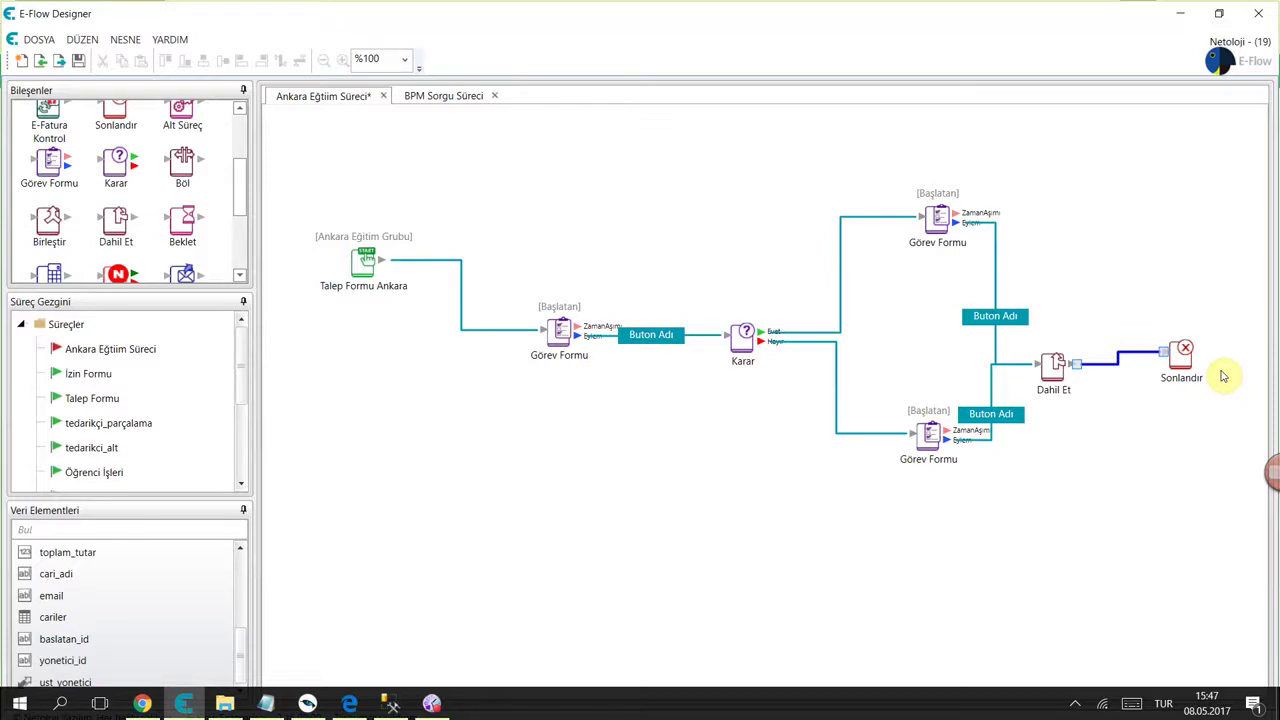
{"action": "left_click", "coordinate": [1089, 471]}
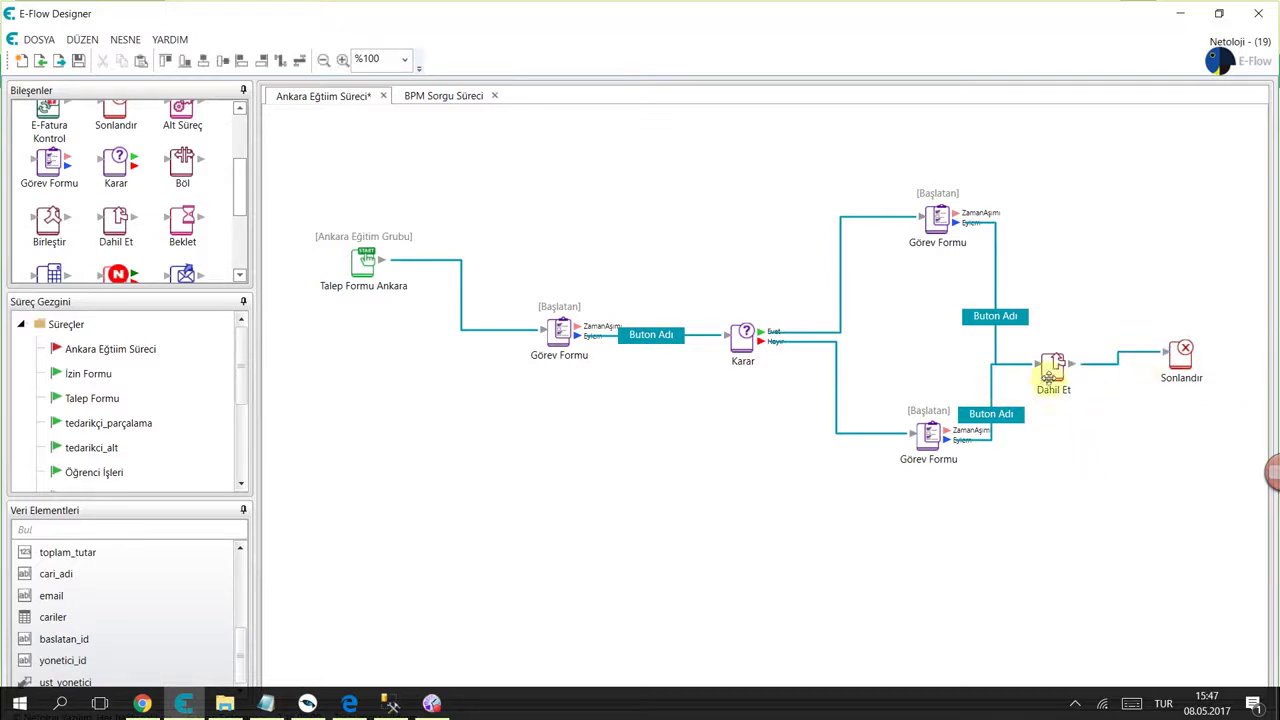
- Delete the Dahil Et component and connect the Eylem outputs of both branch forms directly to Sonlandır
{"action": "left_click", "coordinate": [1049, 372]}
{"action": "key", "text": "Delete"}
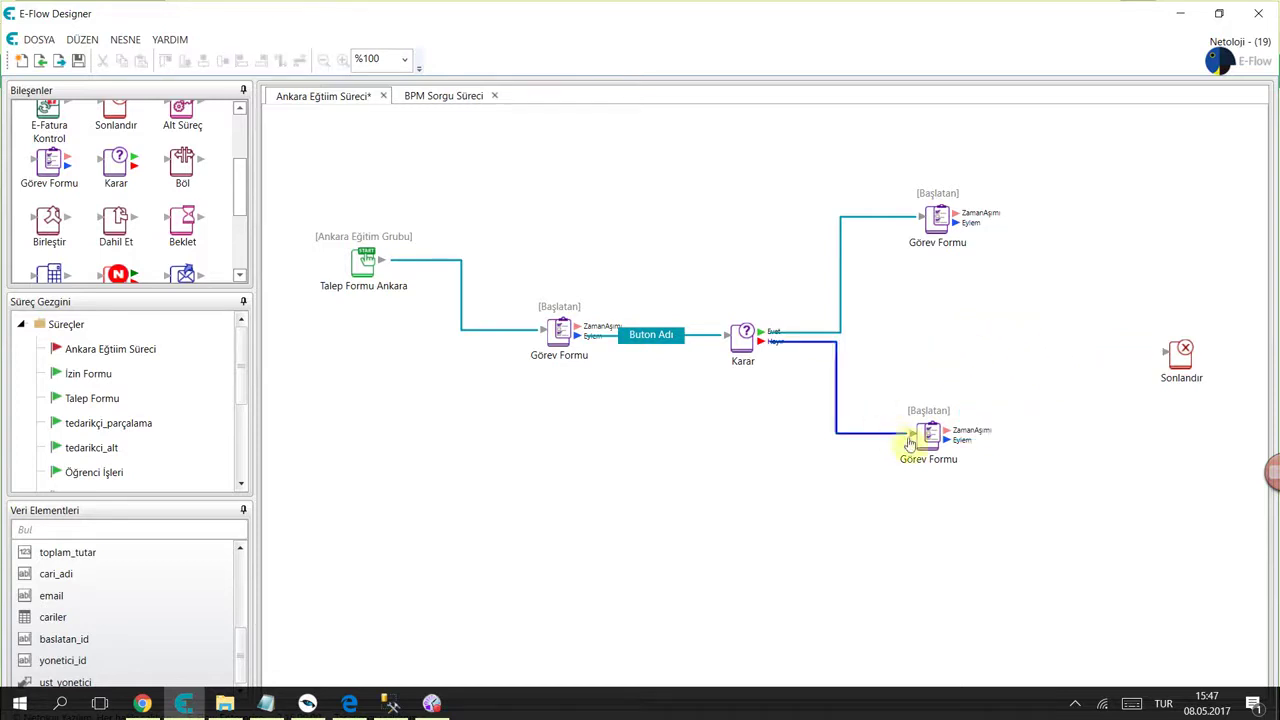
{"action": "left_click_drag", "start_coordinate": [944, 441], "coordinate": [1175, 360]}
{"action": "left_click_drag", "start_coordinate": [946, 222], "coordinate": [1172, 357]}
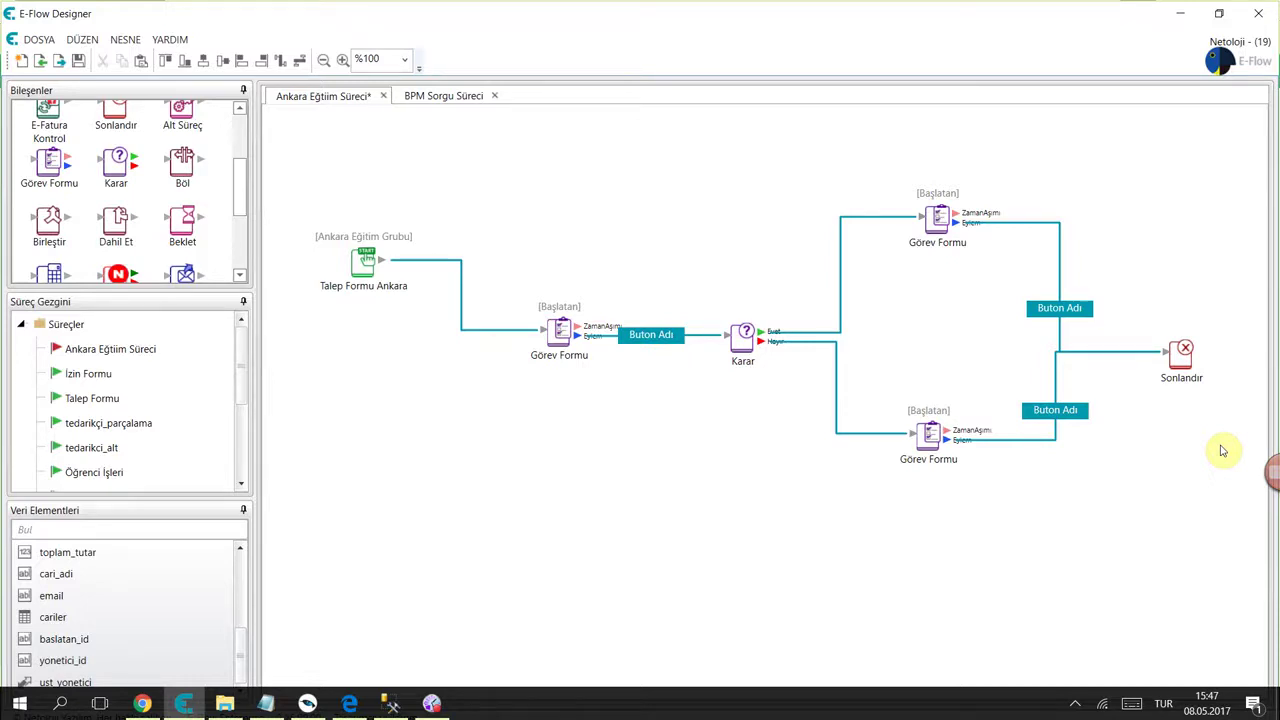
- Delete the Karar component and the upper and lower Görev Formu components with their connections
{"action": "left_click", "coordinate": [743, 335]}
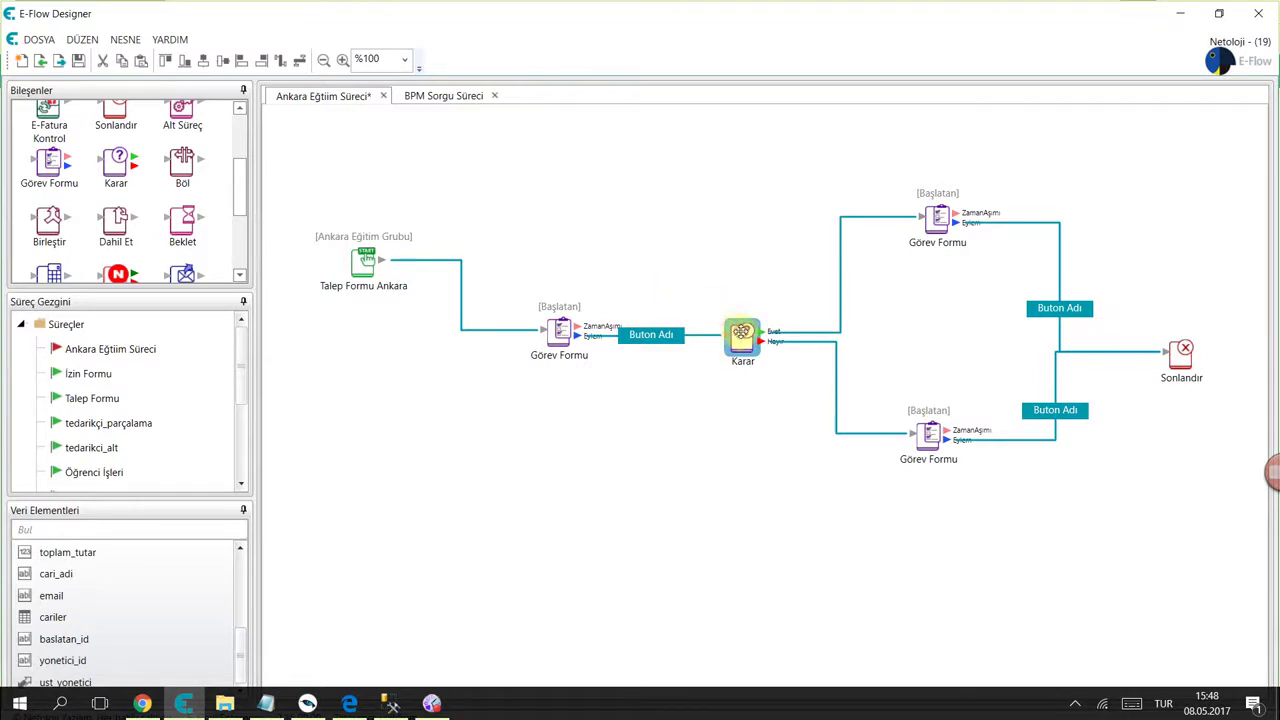
{"action": "key", "text": "Delete"}
{"action": "left_click", "coordinate": [935, 218]}
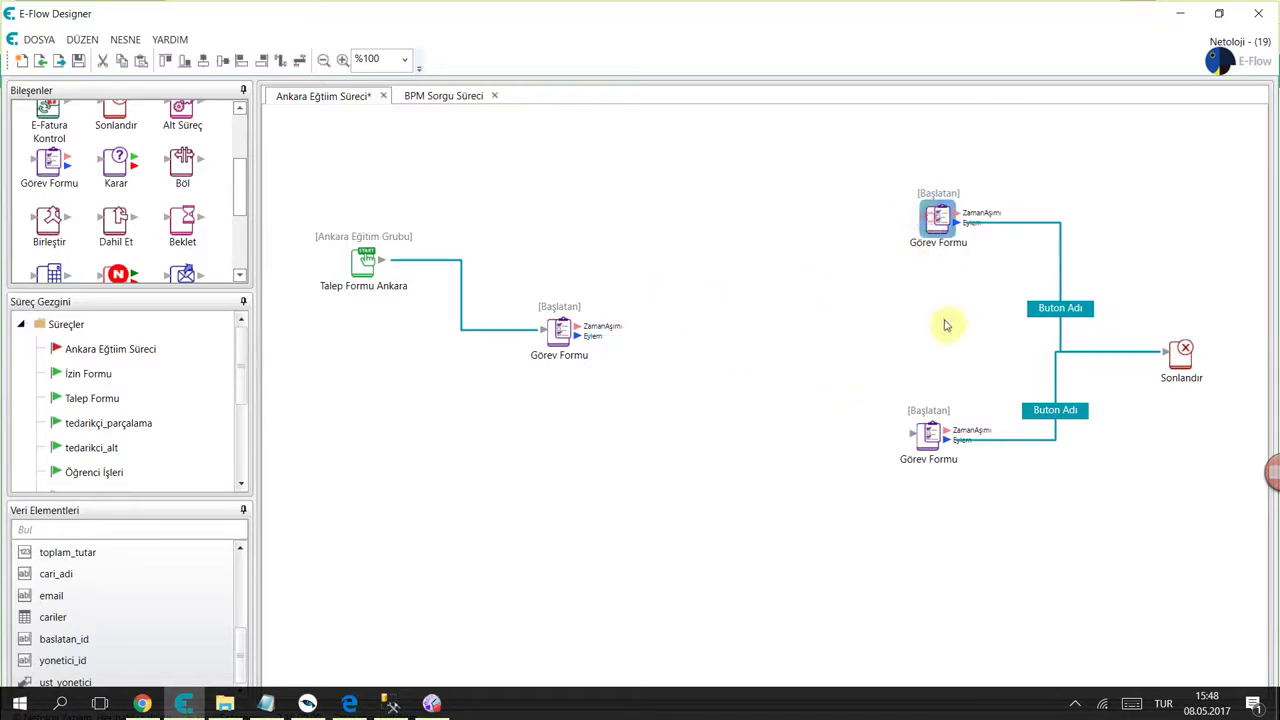
{"action": "key", "text": "Delete"}
{"action": "key", "text": "Delete"}
- Move Sonlandır closer to the remaining Görev Formu, and raise that form nearer the level of Talep Formu Ankara
{"action": "left_click_drag", "start_coordinate": [1183, 350], "coordinate": [1052, 320]}
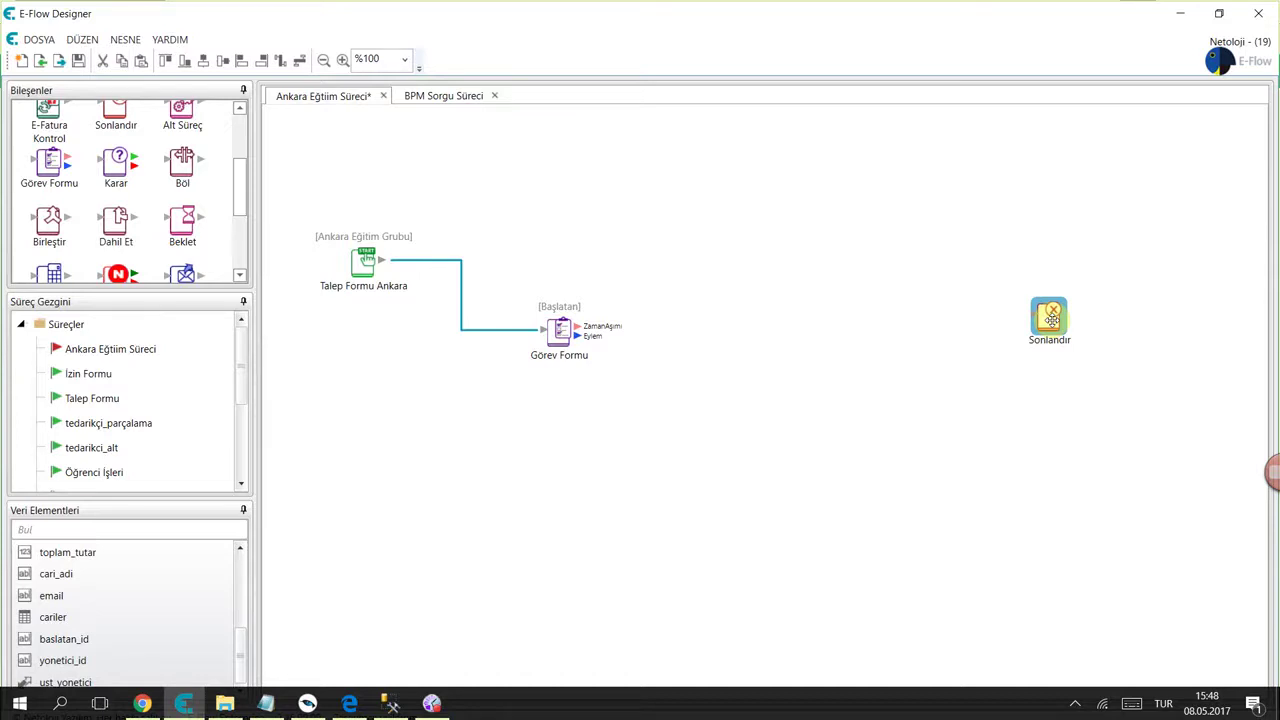
{"action": "left_click", "coordinate": [911, 322]}
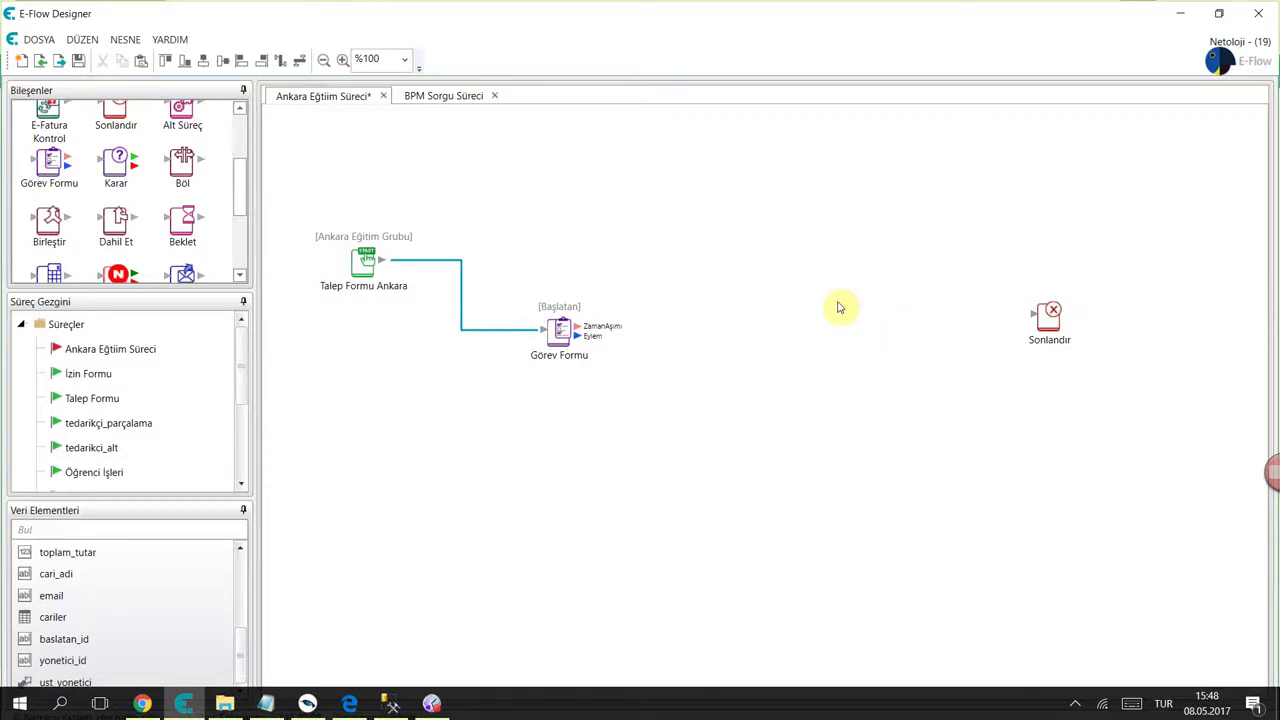
{"action": "left_click_drag", "start_coordinate": [564, 331], "coordinate": [534, 269]}
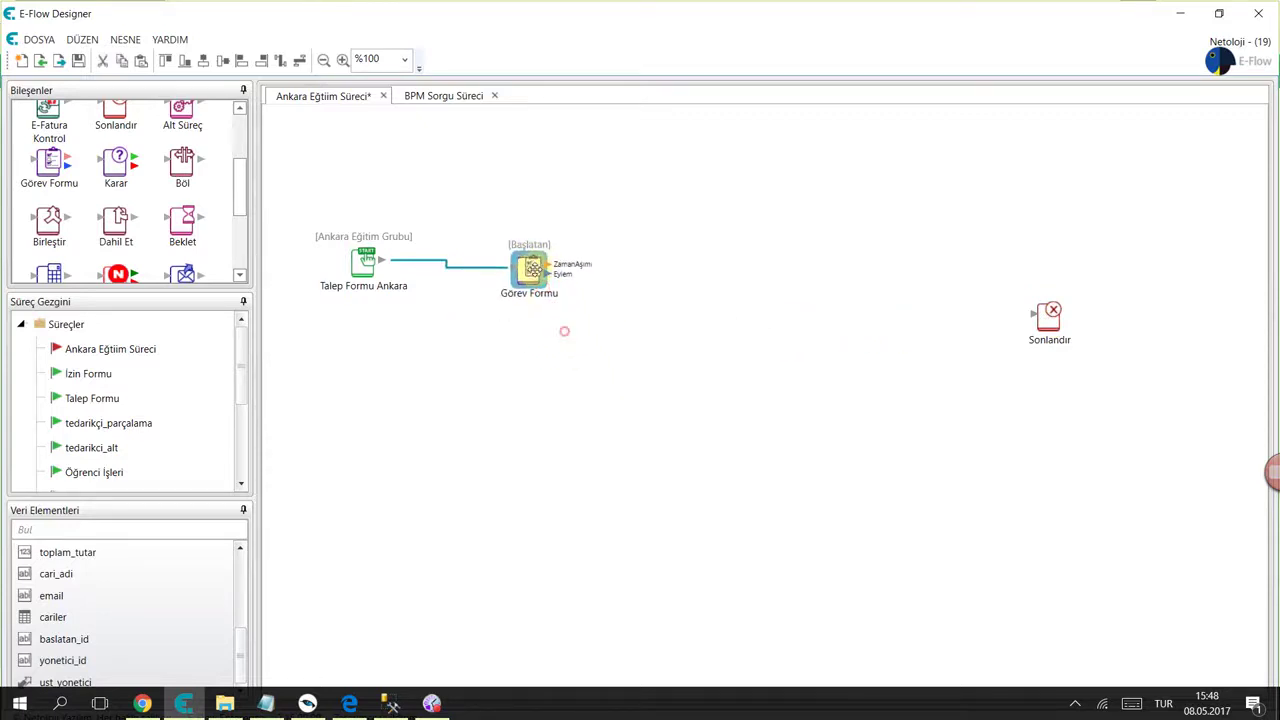
{"action": "left_click", "coordinate": [578, 386]}
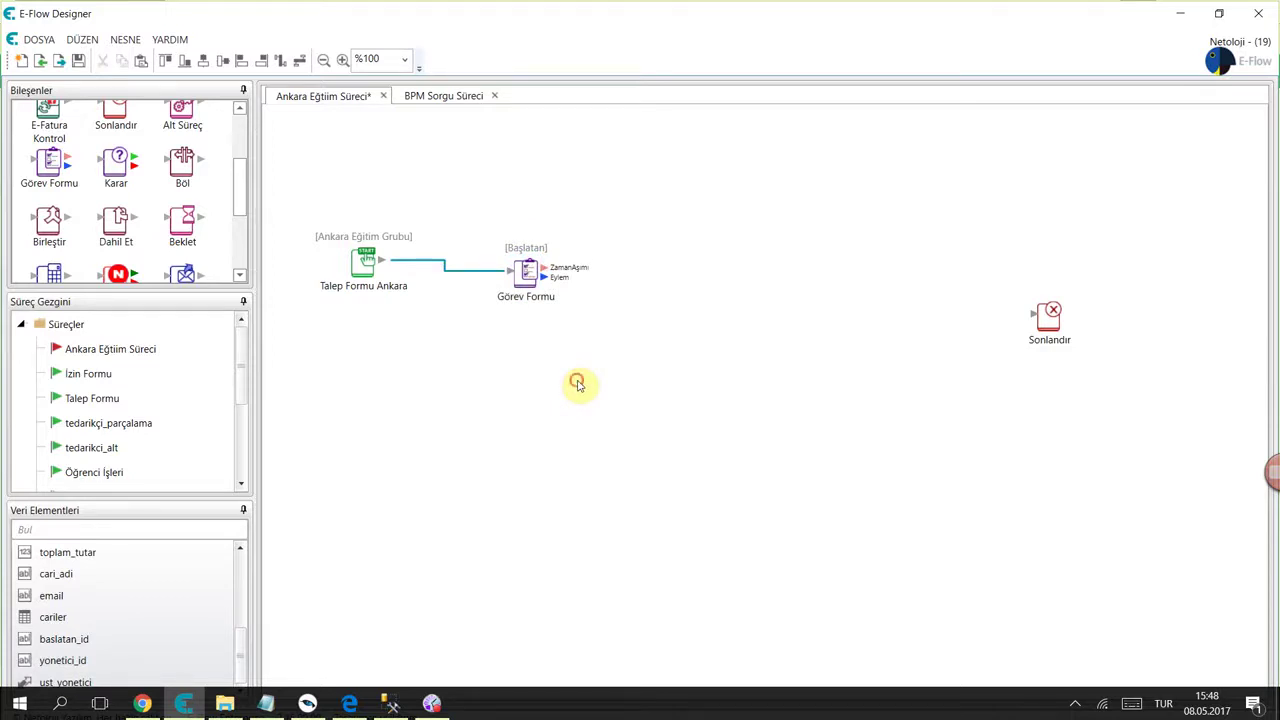
{"action": "left_click_drag", "start_coordinate": [518, 265], "coordinate": [557, 285]}
{"action": "left_click", "coordinate": [600, 394]}
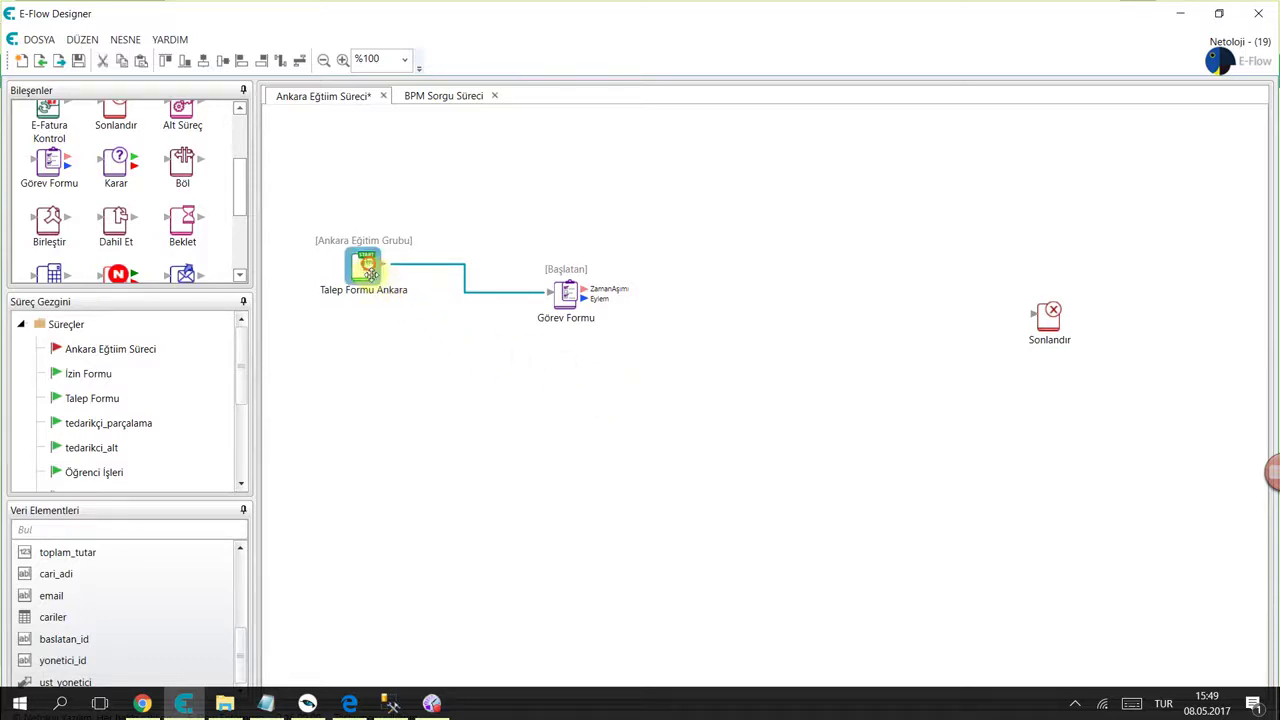
- Raise Talep Formu Ankara on the canvas, review its Manuel Başlatma settings, and align Görev Formu level with it
{"action": "left_click_drag", "start_coordinate": [364, 262], "coordinate": [368, 240]}
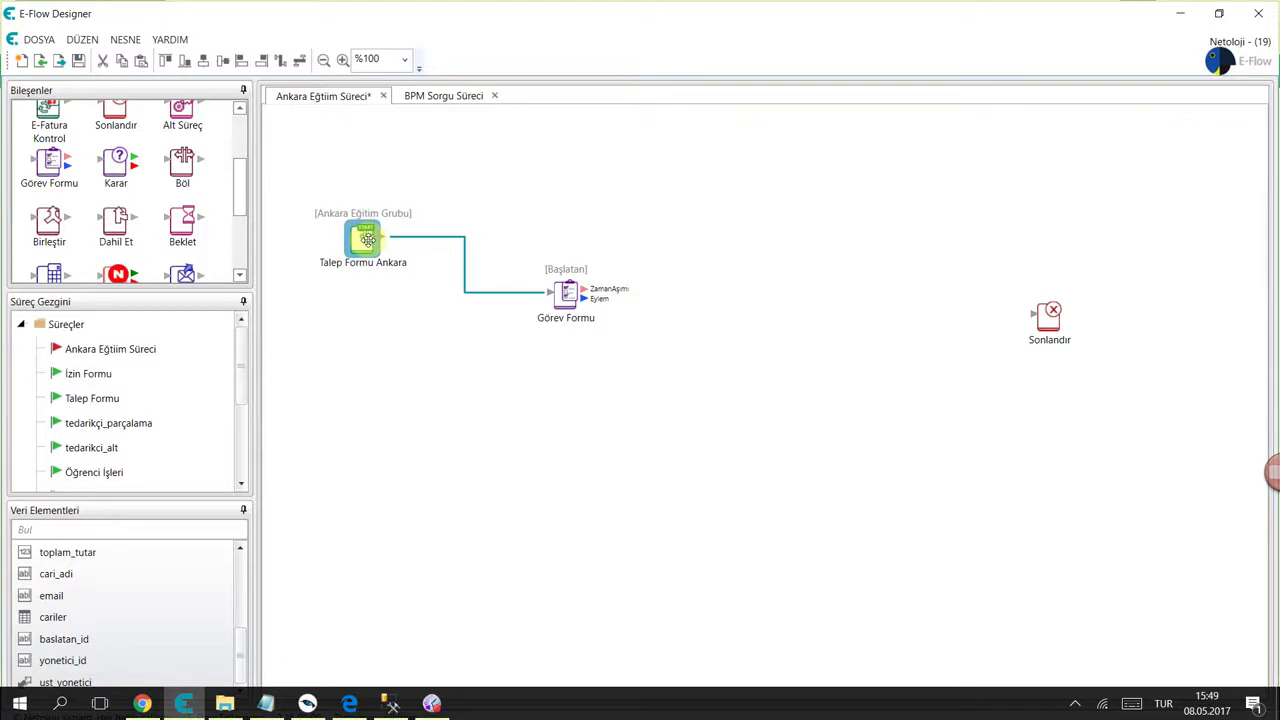
{"action": "double_click", "coordinate": [368, 240]}
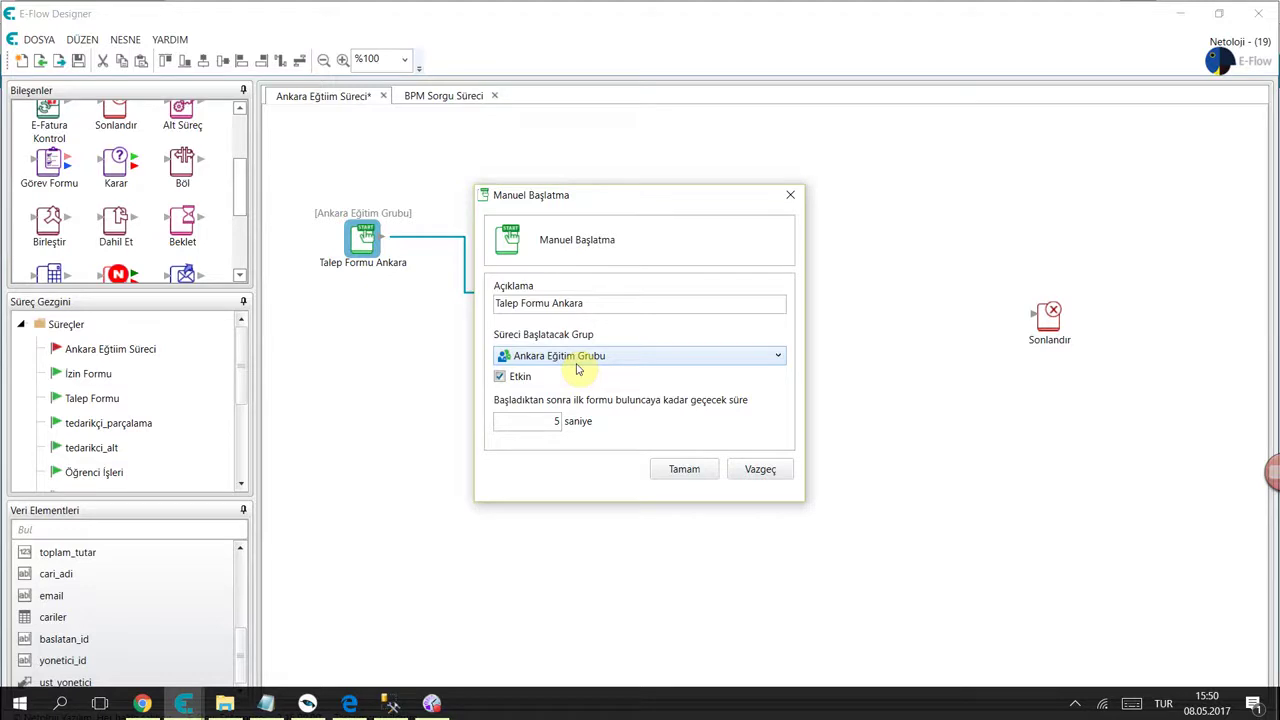
{"action": "left_click", "coordinate": [758, 470]}
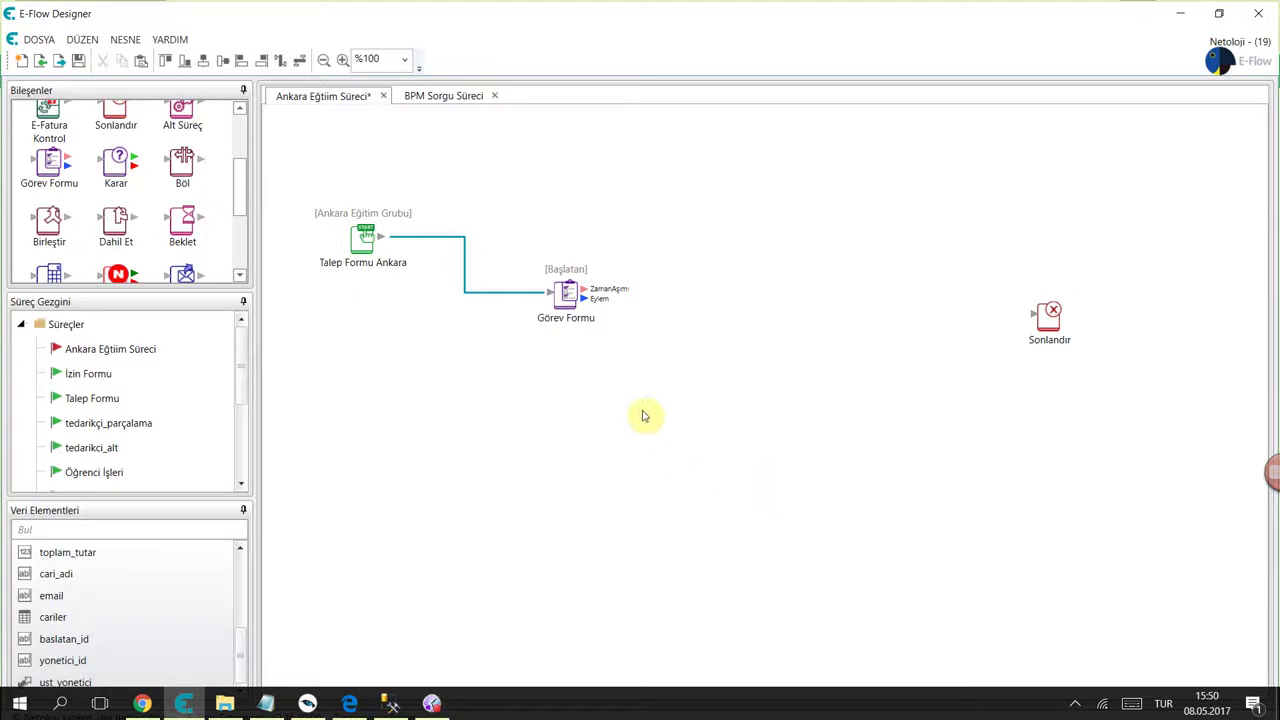
{"action": "left_click_drag", "start_coordinate": [558, 289], "coordinate": [515, 236]}
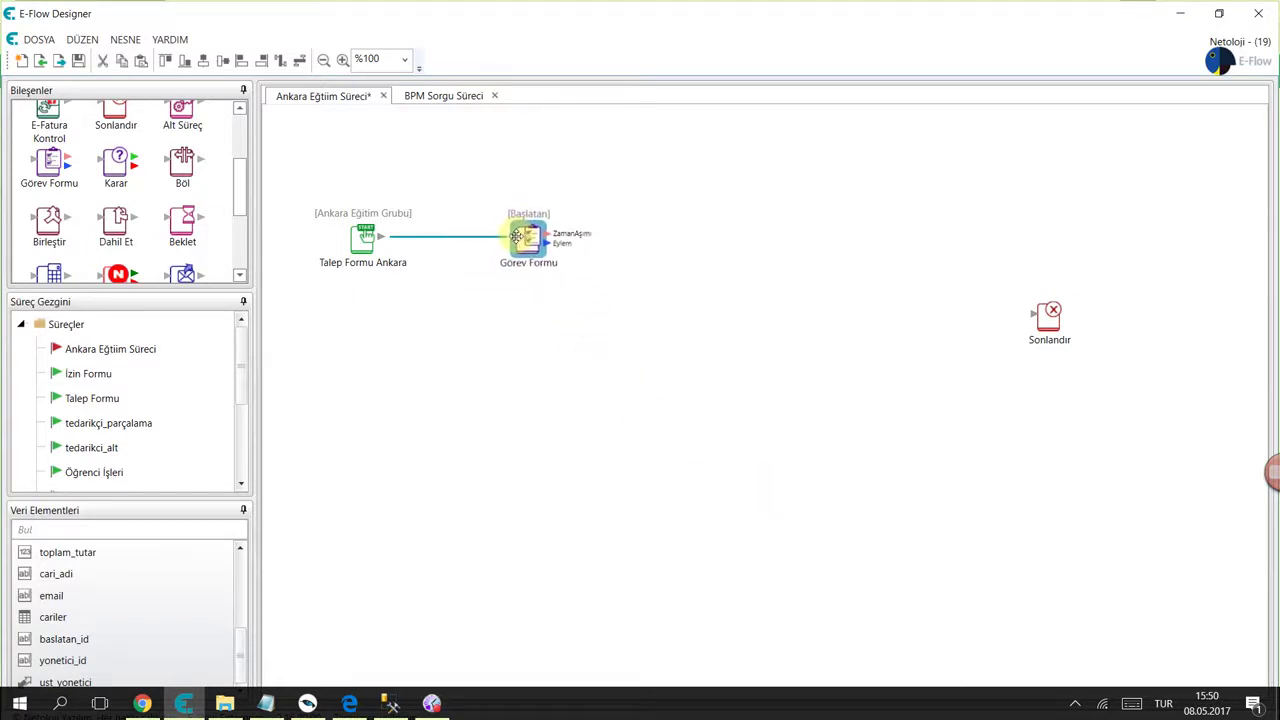
{"action": "left_click", "coordinate": [542, 347]}
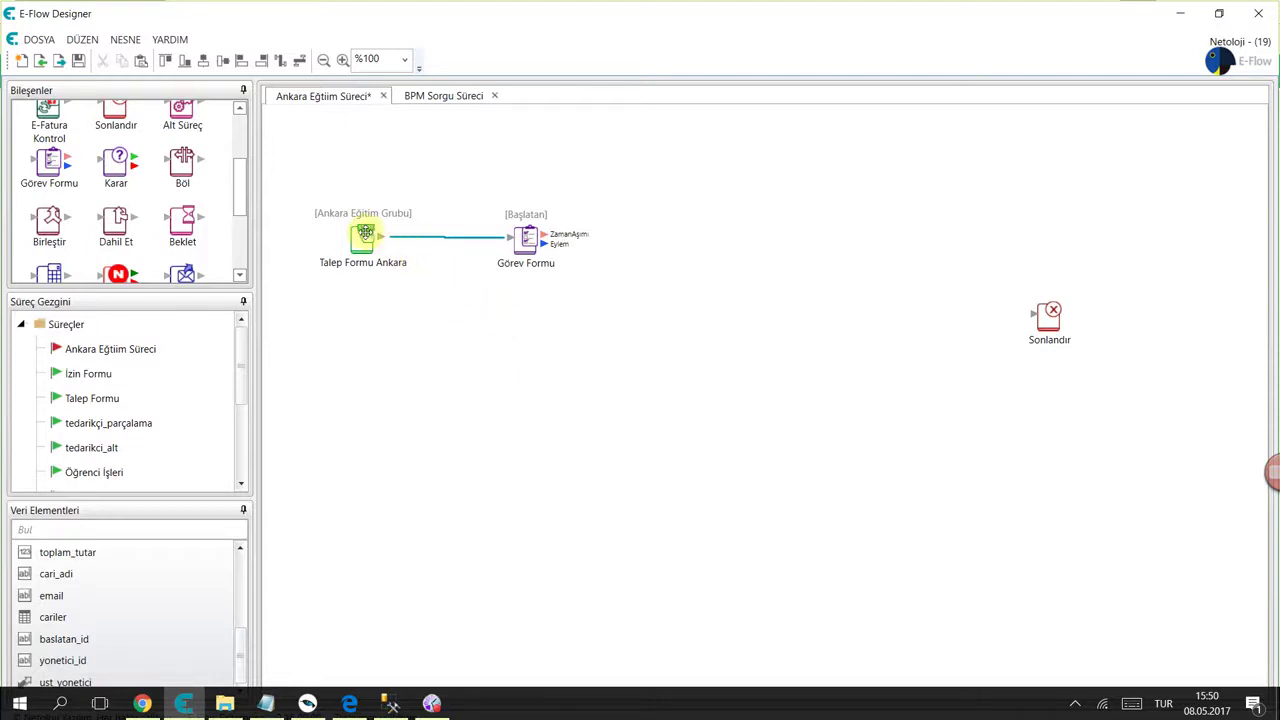
- Move Talep Formu Ankara slightly higher and enable Etkin in its Manuel Başlatma settings
{"action": "left_click", "coordinate": [365, 233]}
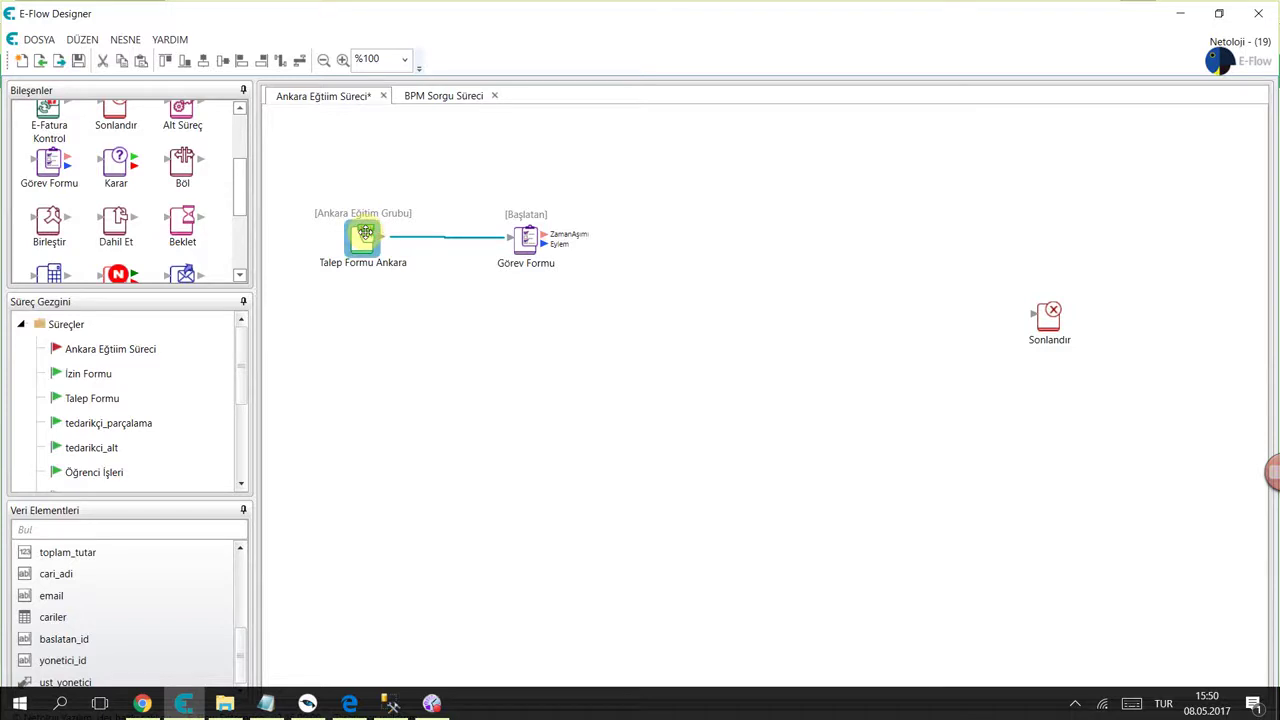
{"action": "double_click", "coordinate": [365, 233]}
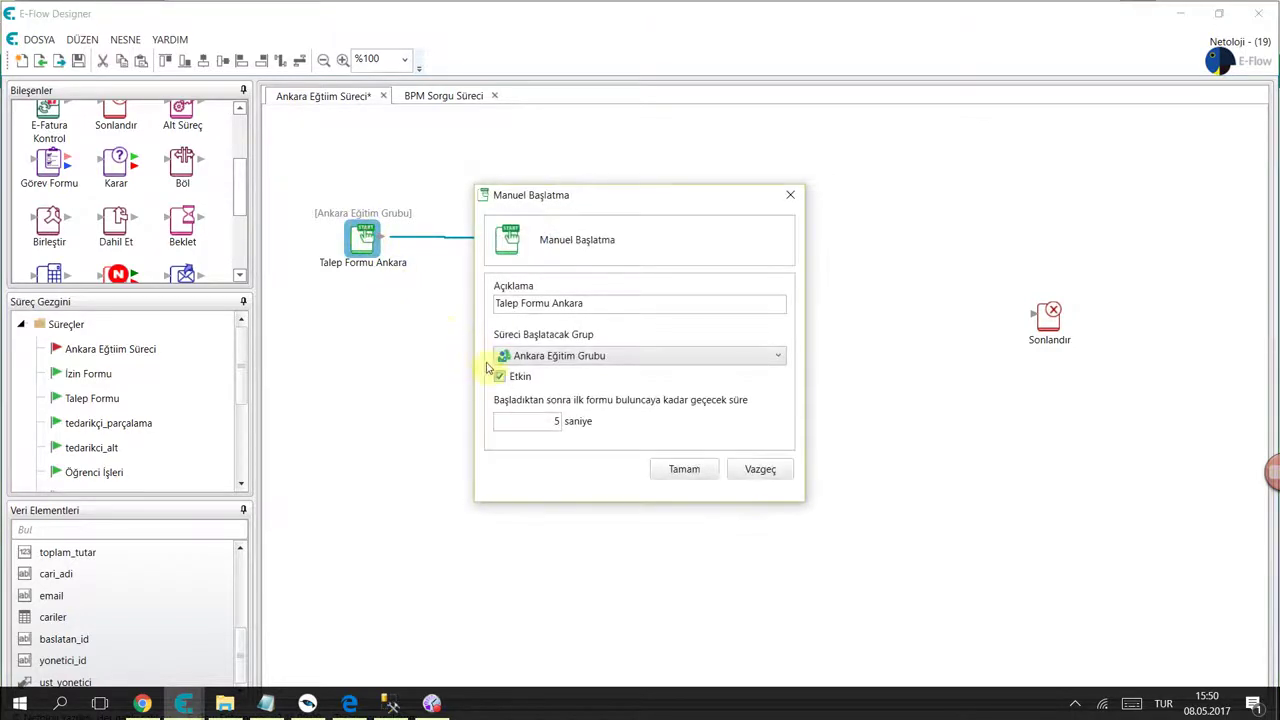
{"action": "left_click", "coordinate": [663, 471]}
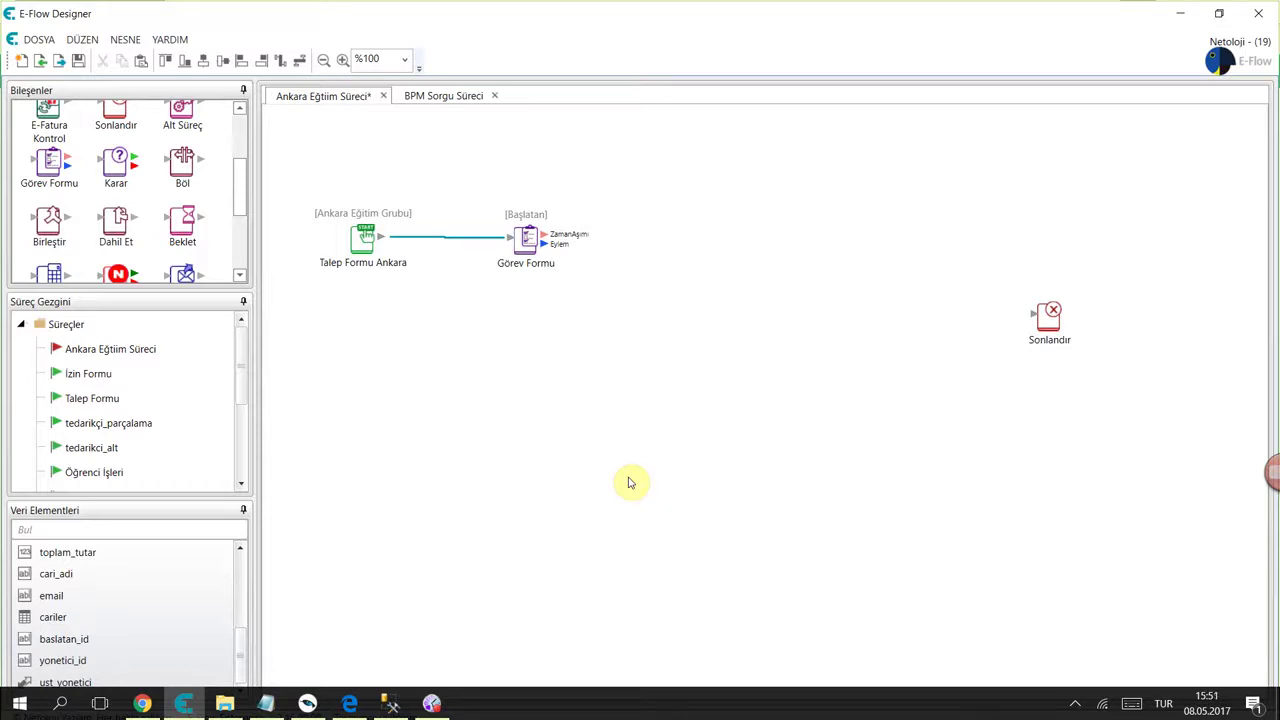
{"action": "left_click_drag", "start_coordinate": [362, 239], "coordinate": [352, 204]}
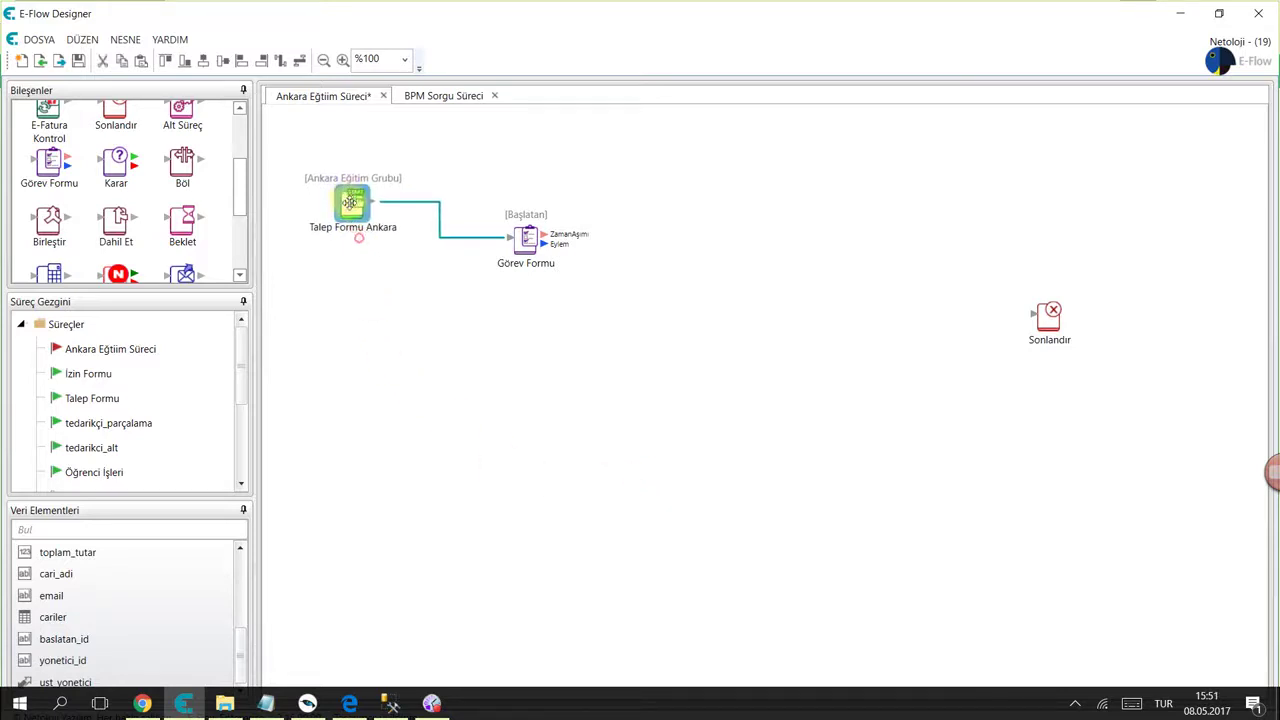
{"action": "double_click", "coordinate": [358, 203]}
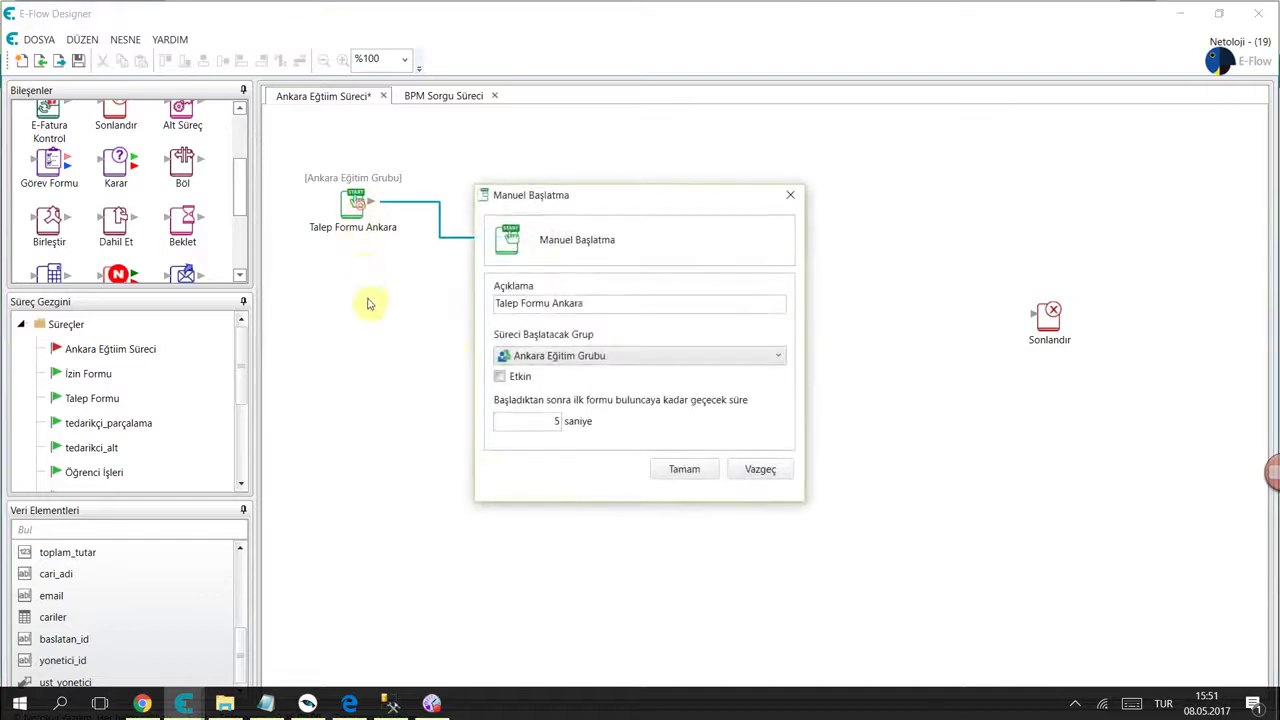
{"action": "left_click", "coordinate": [503, 374]}
{"action": "left_click", "coordinate": [680, 466]}
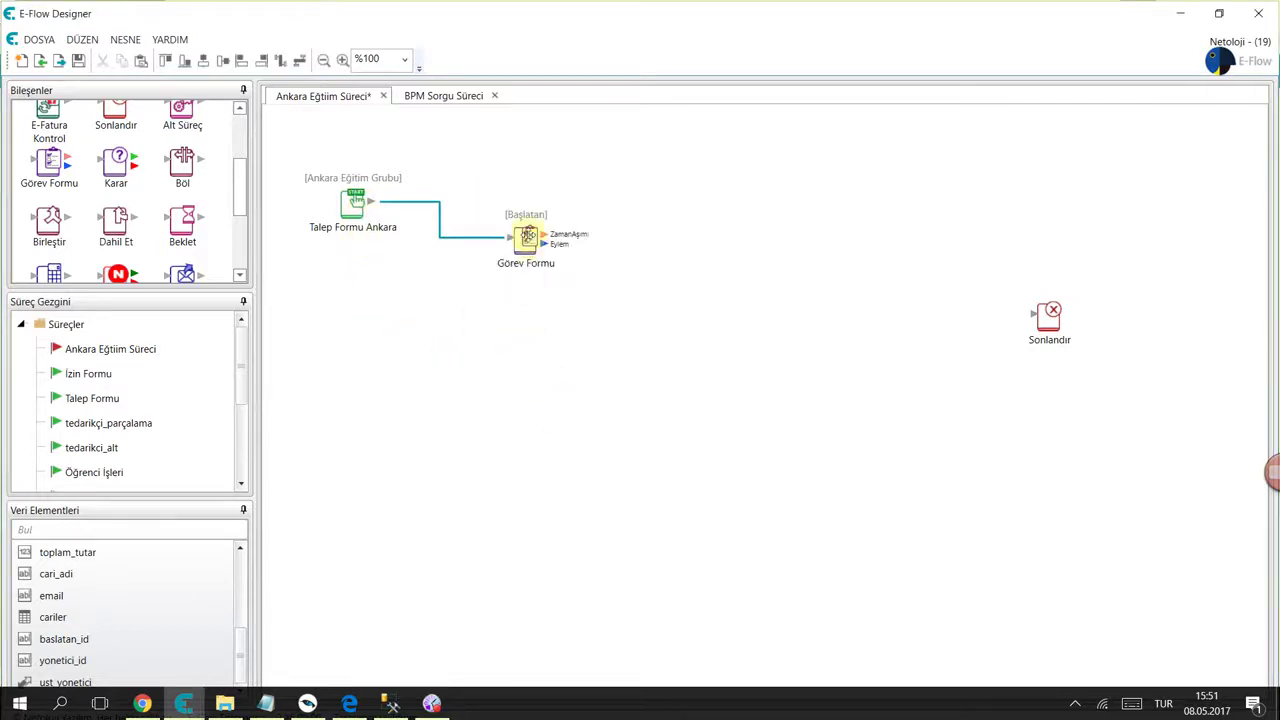
- Reposition Görev Formu farther from Talep Formu Ankara and slightly below its level
{"action": "left_click_drag", "start_coordinate": [526, 238], "coordinate": [521, 303]}
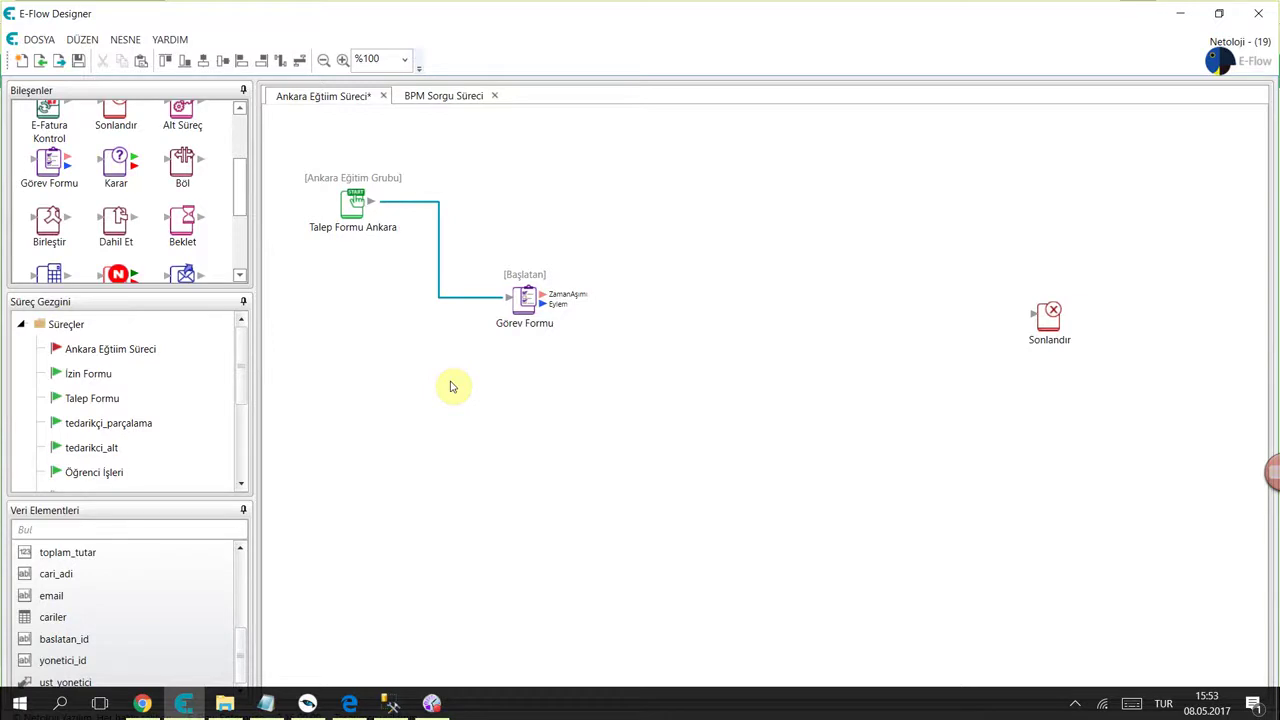
{"action": "right_click", "coordinate": [525, 297]}
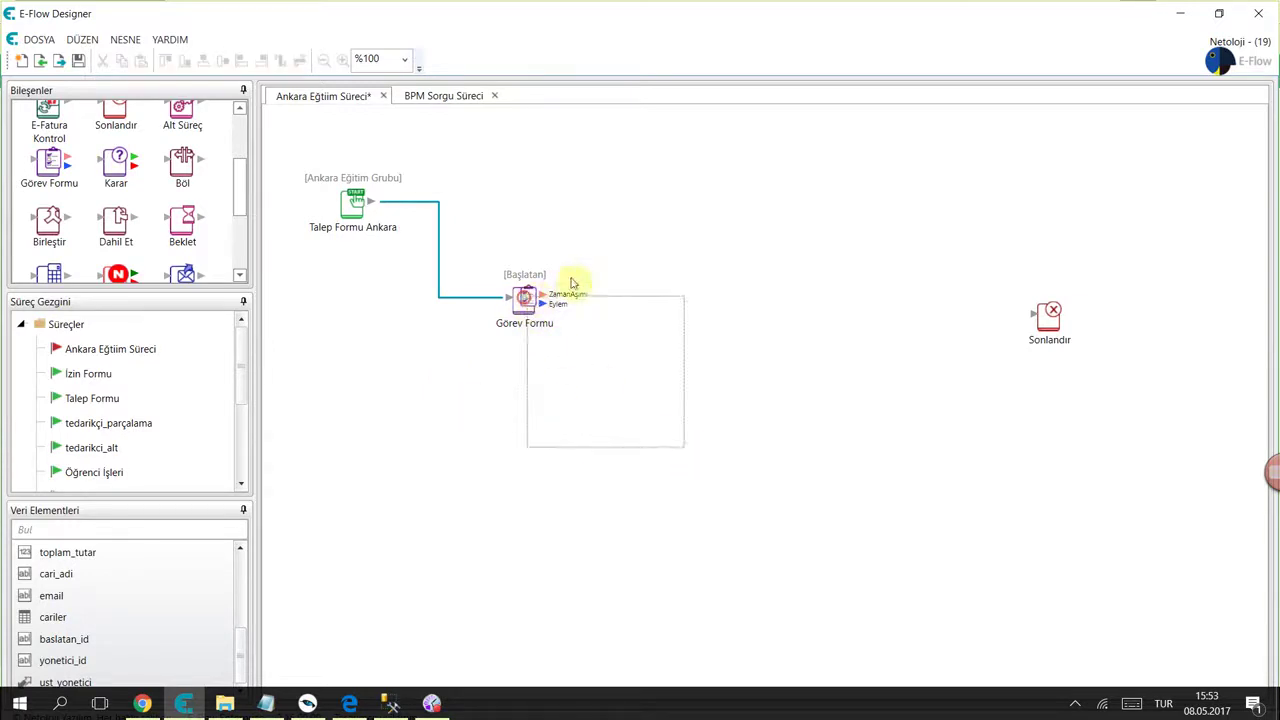
{"action": "left_click_drag", "start_coordinate": [523, 296], "coordinate": [734, 263]}
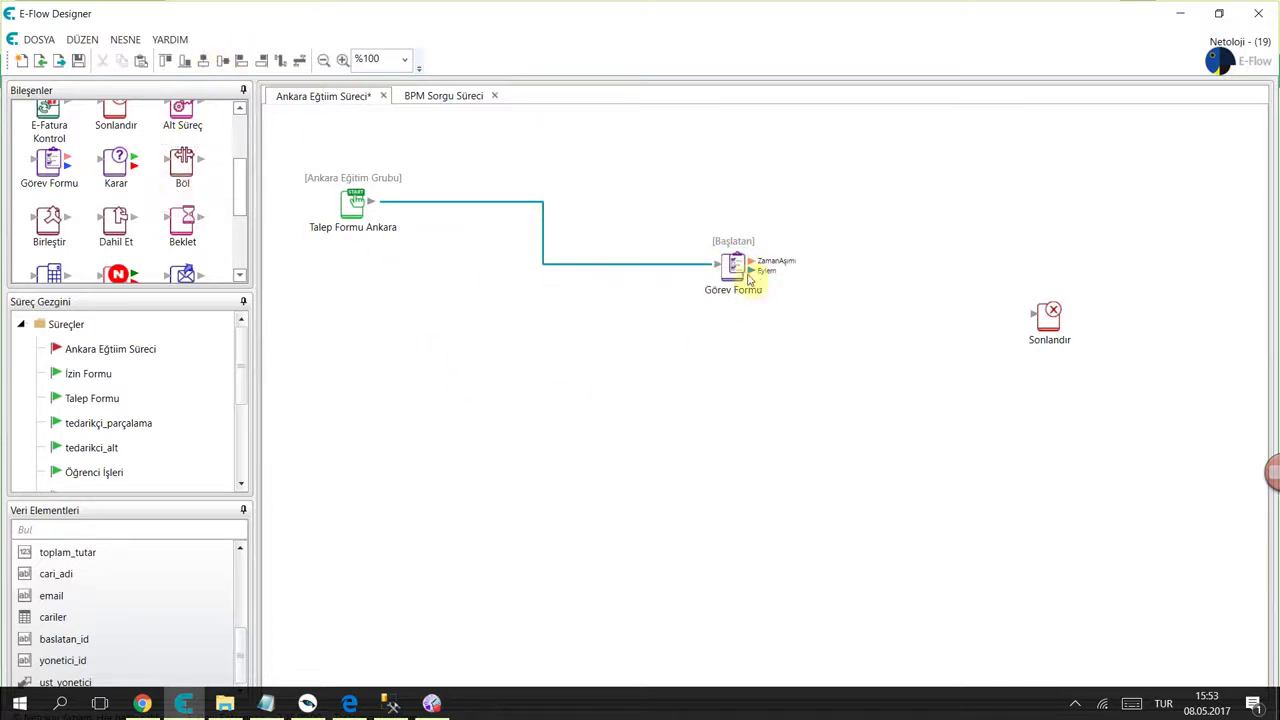
{"action": "left_click_drag", "start_coordinate": [749, 280], "coordinate": [575, 272]}
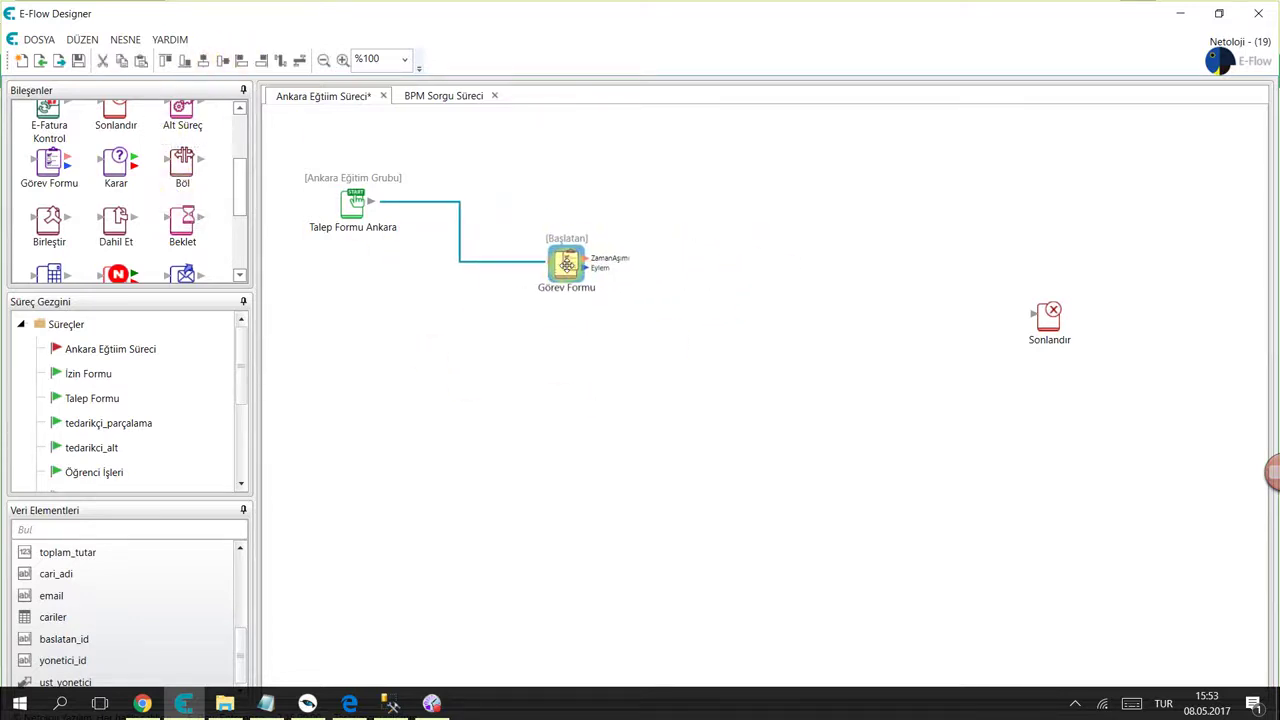
{"action": "left_click", "coordinate": [683, 380]}
{"action": "left_click_drag", "start_coordinate": [566, 266], "coordinate": [600, 230]}
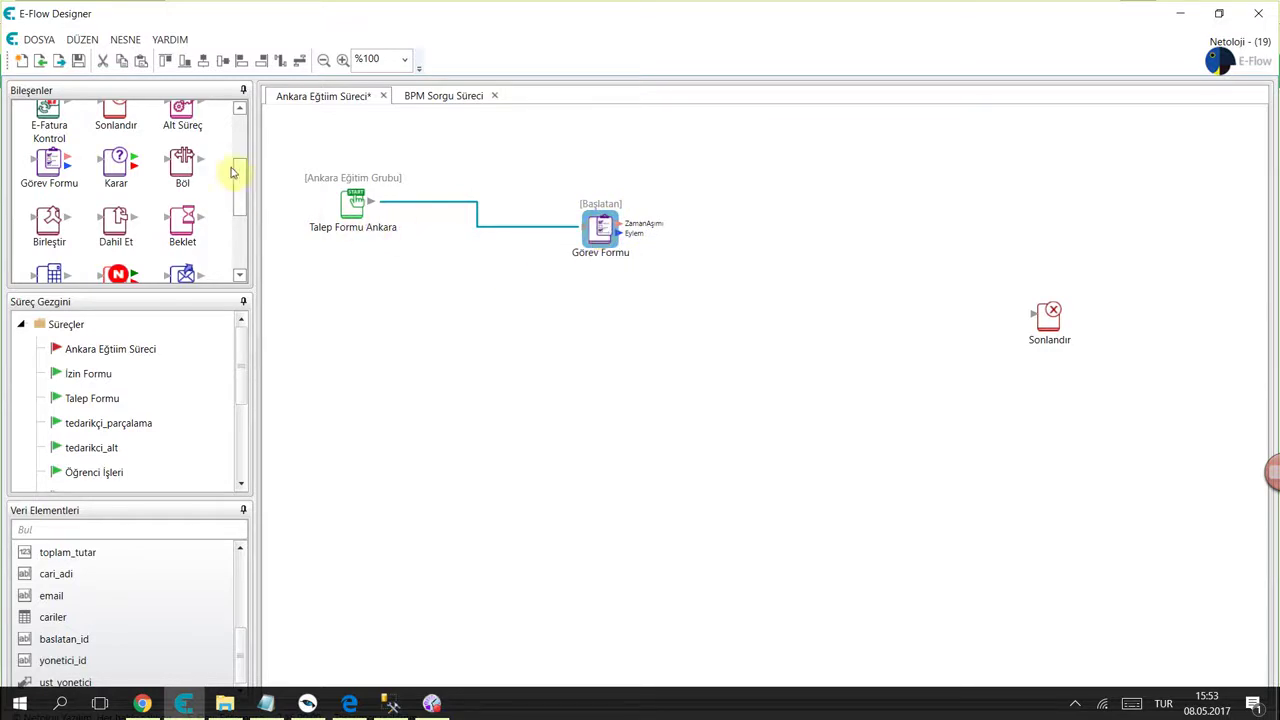
- Add an Alt Süreç component to the process between Görev Formu and Sonlandır
{"action": "left_click_drag", "start_coordinate": [240, 172], "coordinate": [240, 158]}
{"action": "left_click_drag", "start_coordinate": [268, 208], "coordinate": [905, 250]}
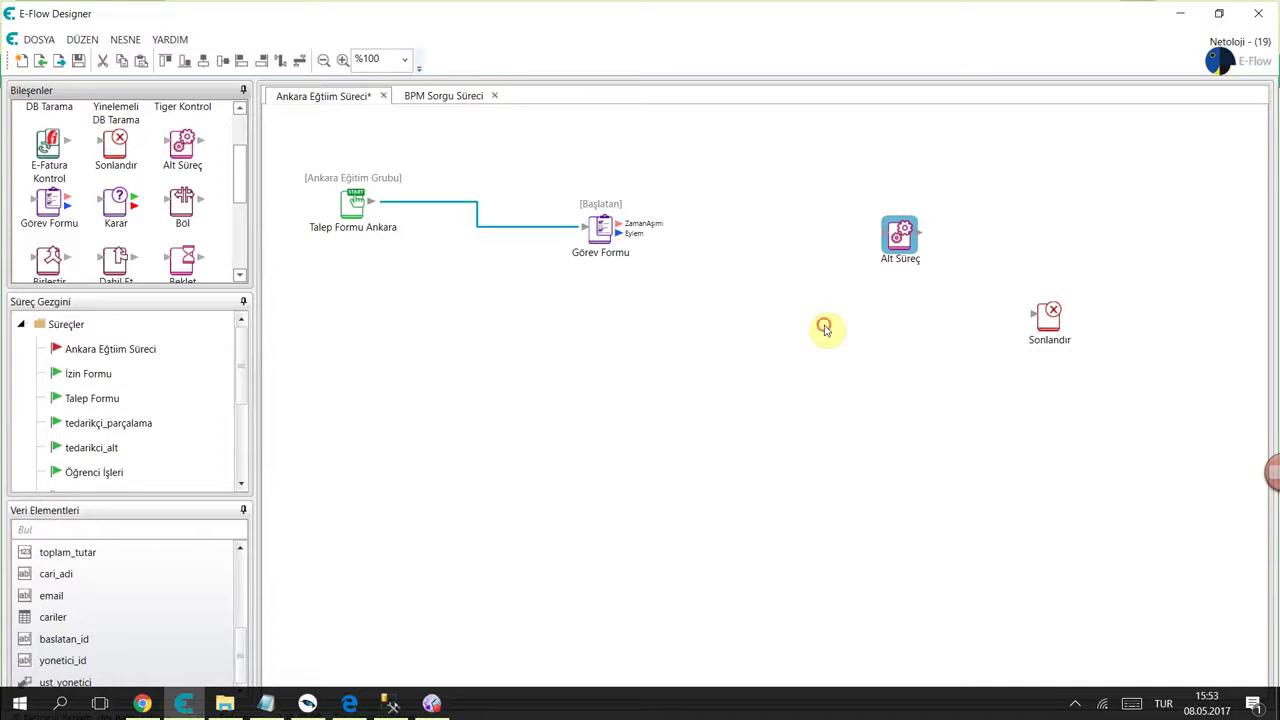
{"action": "left_click", "coordinate": [826, 331]}
{"action": "left_click_drag", "start_coordinate": [617, 234], "coordinate": [950, 489]}
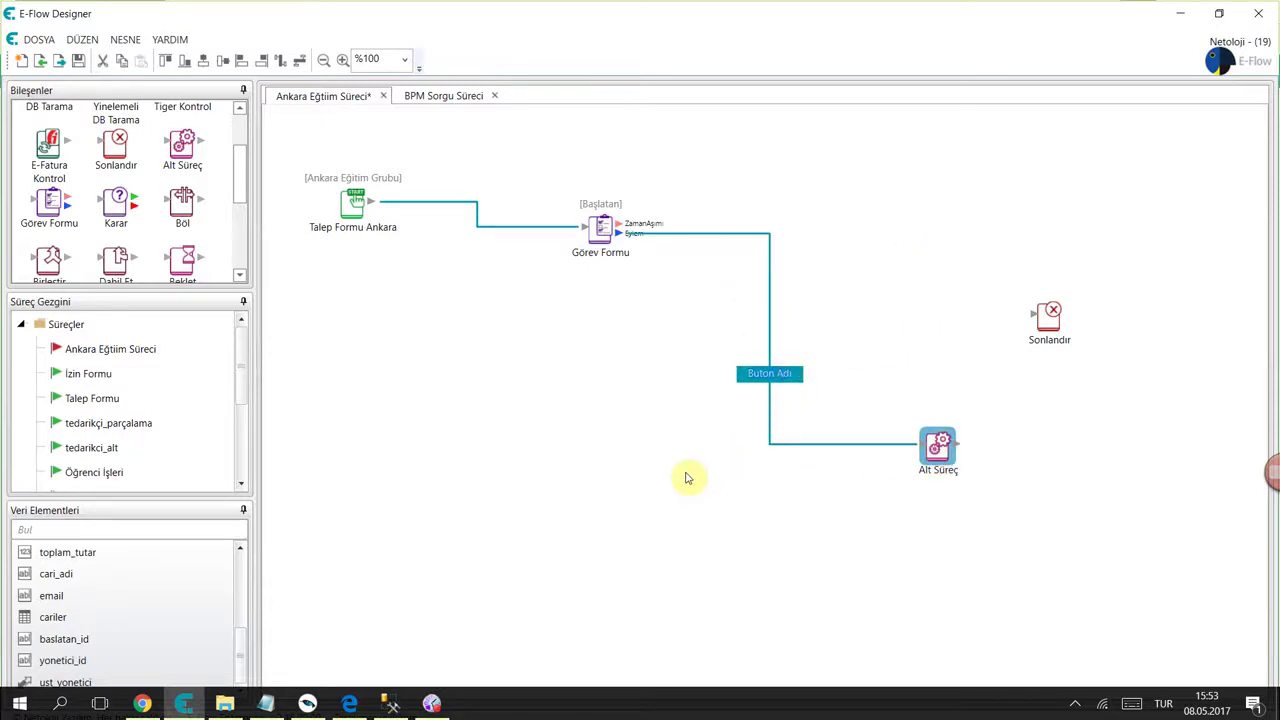
{"action": "type", "text": "Alt"}
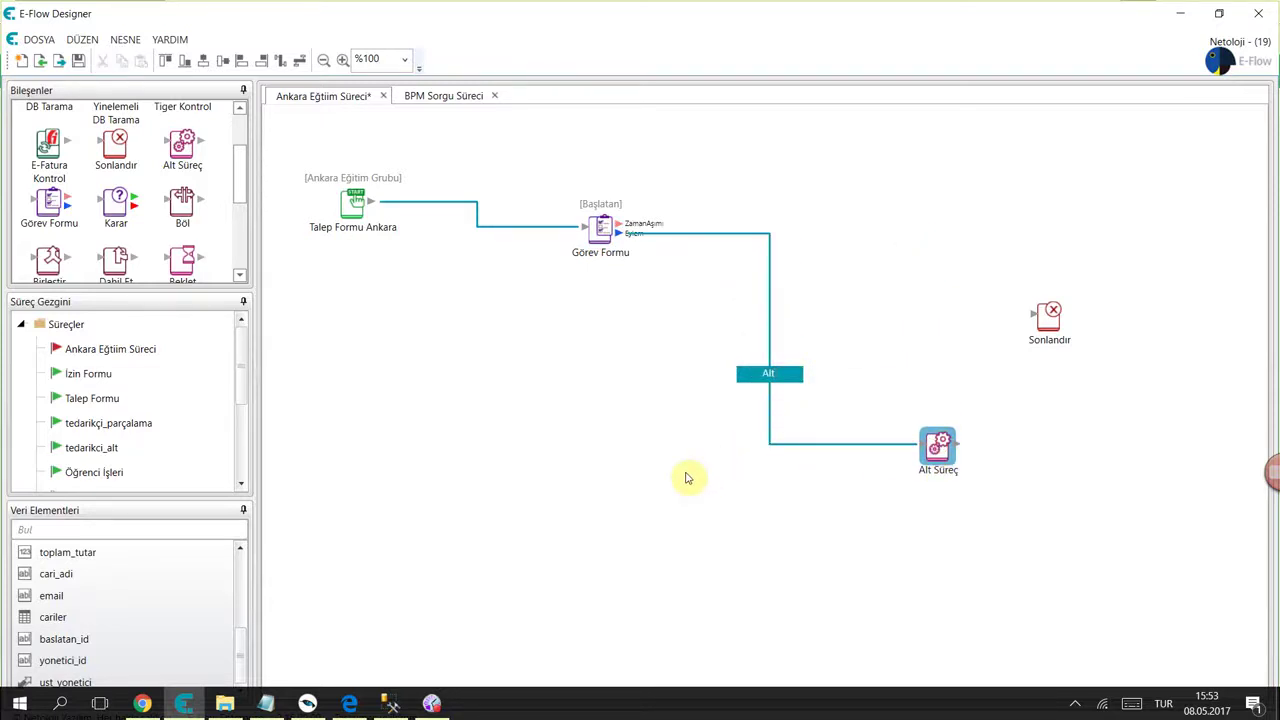
{"action": "left_click", "coordinate": [822, 444]}
{"action": "key", "text": "Delete"}
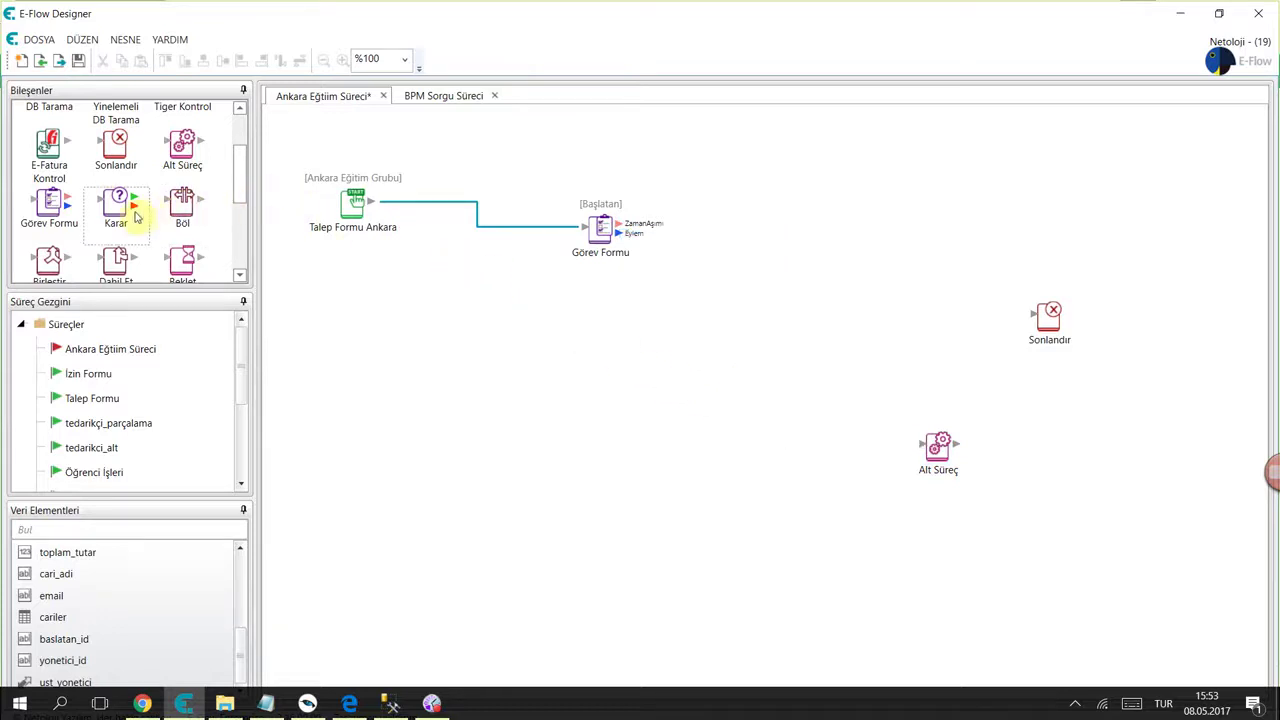
- Add a Hesapla component below Görev Formu and connect the form's Eylem output to it
{"action": "scroll", "coordinate": [140, 220], "scroll_direction": "down", "scroll_amount": 3}
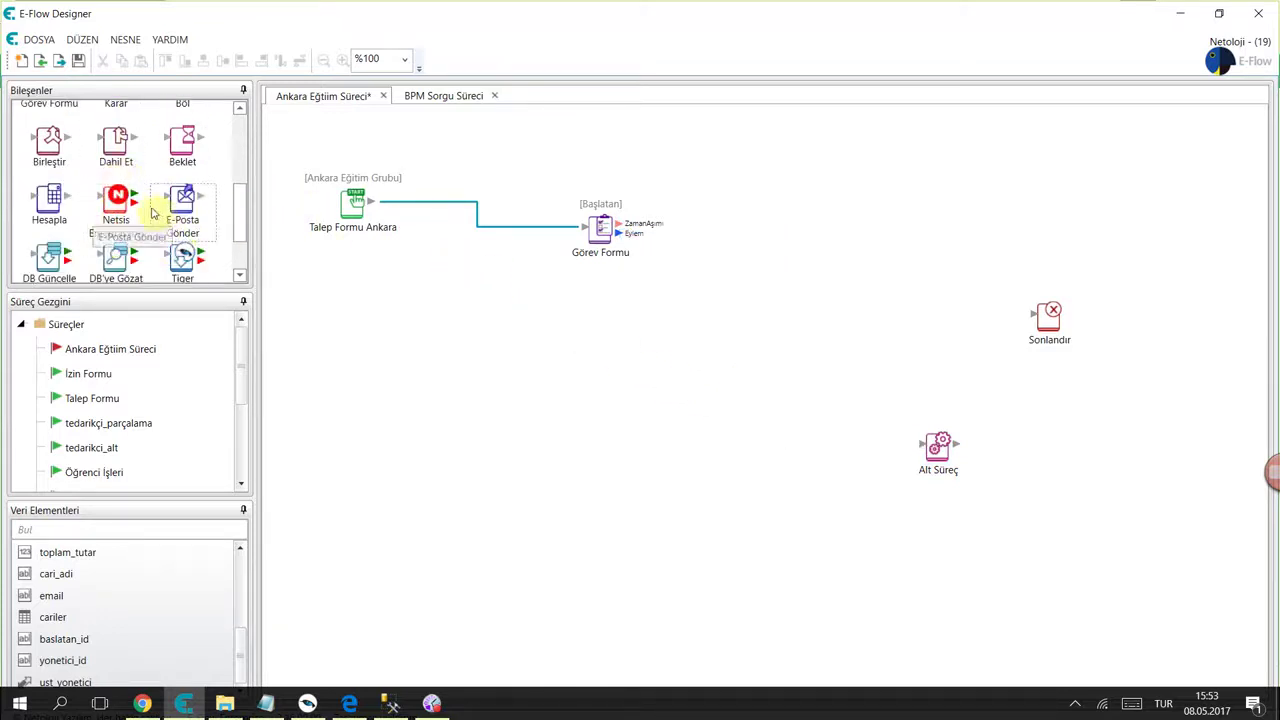
{"action": "scroll", "coordinate": [150, 205], "scroll_direction": "down", "scroll_amount": 1}
{"action": "left_click_drag", "start_coordinate": [49, 160], "coordinate": [720, 325]}
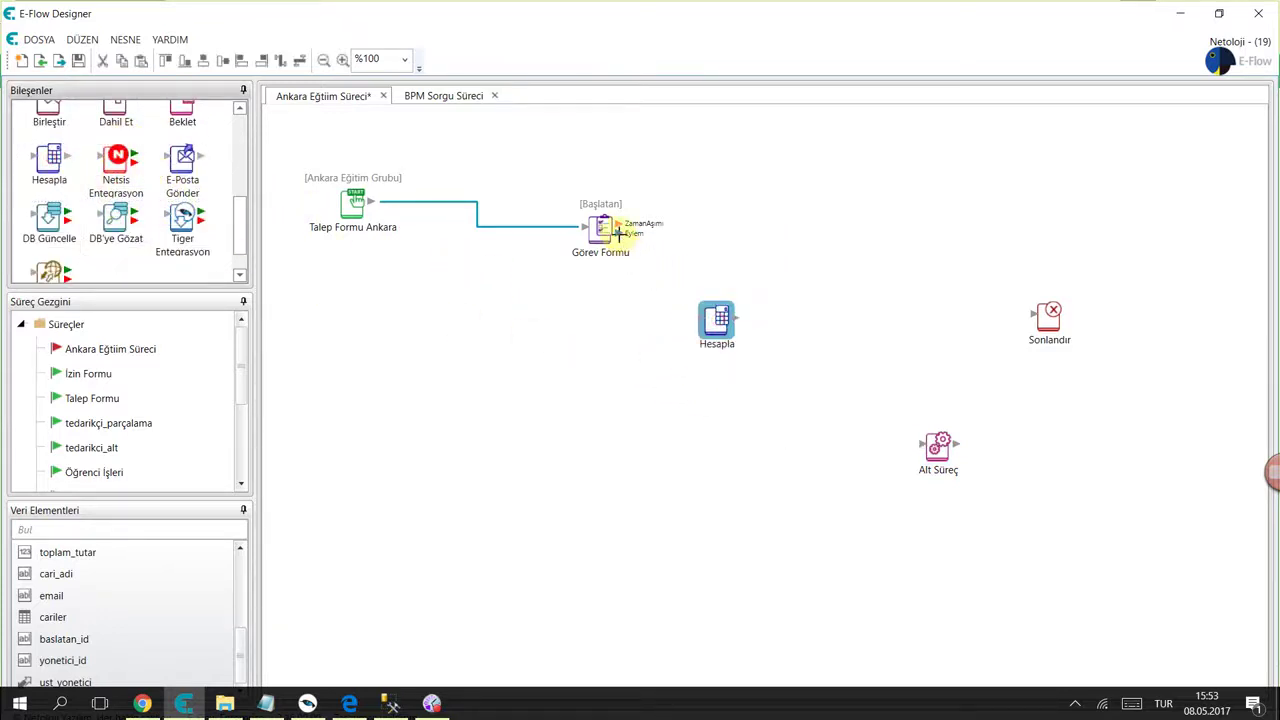
{"action": "left_click_drag", "start_coordinate": [612, 231], "coordinate": [731, 325]}
- Configure the Hesapla component with description setStatus, setting the status data element to the expression "Alt sürece gönderildi."
{"action": "double_click", "coordinate": [731, 325]}
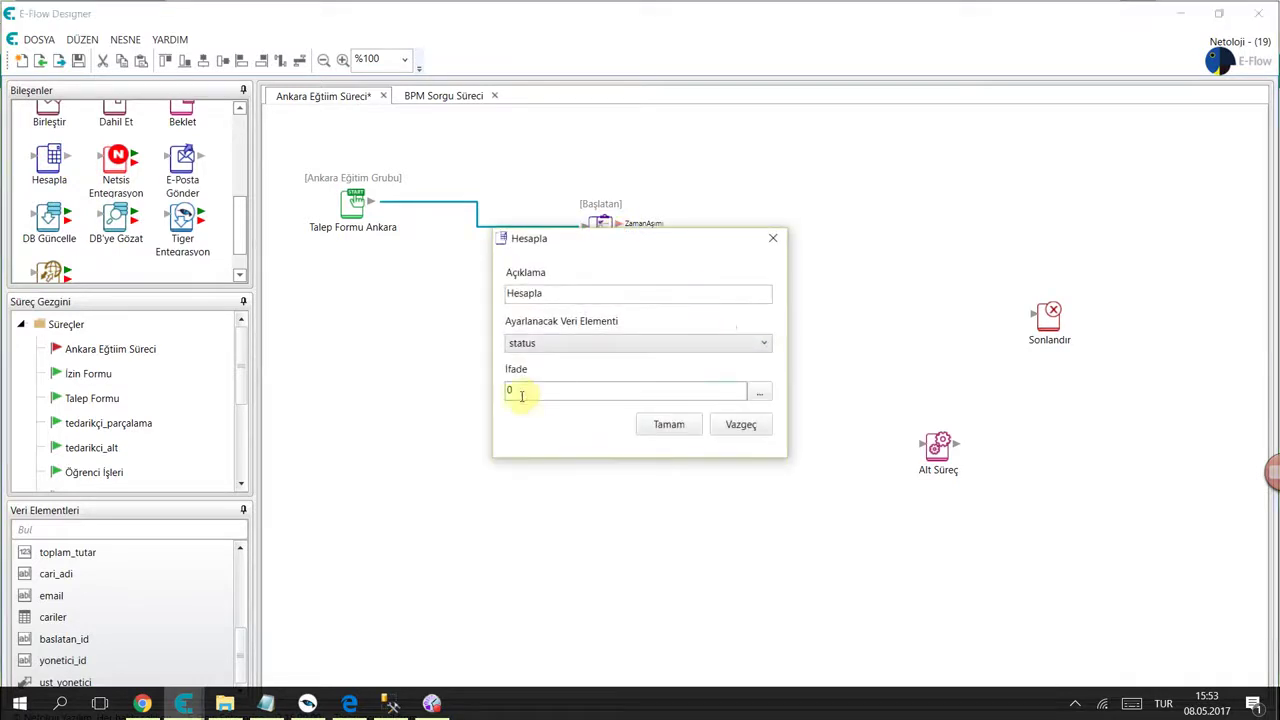
{"action": "left_click", "coordinate": [514, 392]}
{"action": "type", "text": "\"A"}
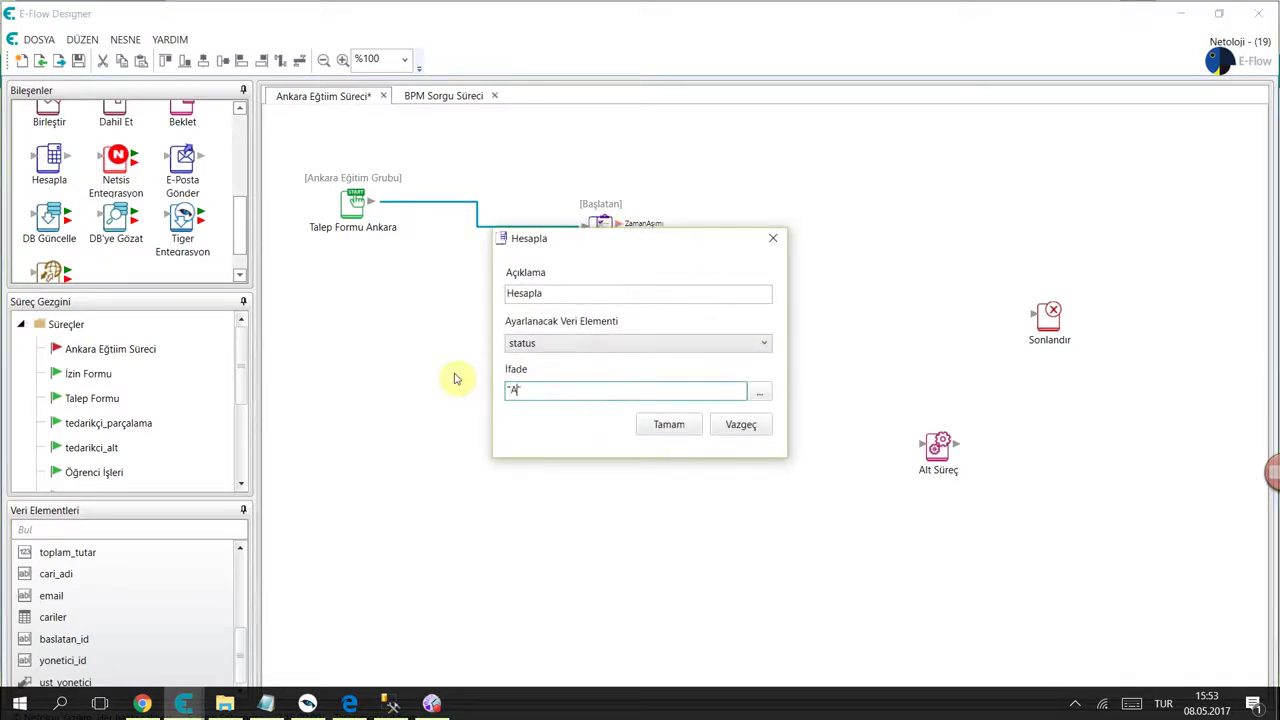
{"action": "type", "text": "lt sürece gönderildi."}
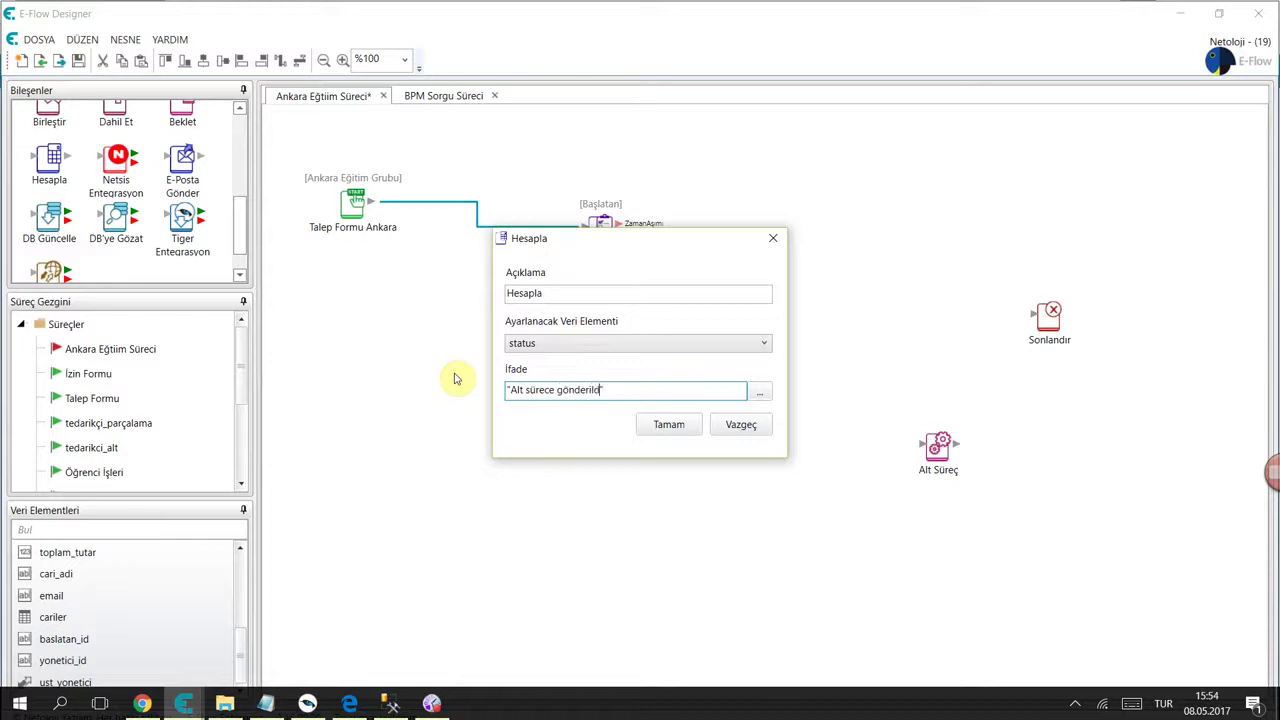
{"action": "double_click", "coordinate": [563, 293]}
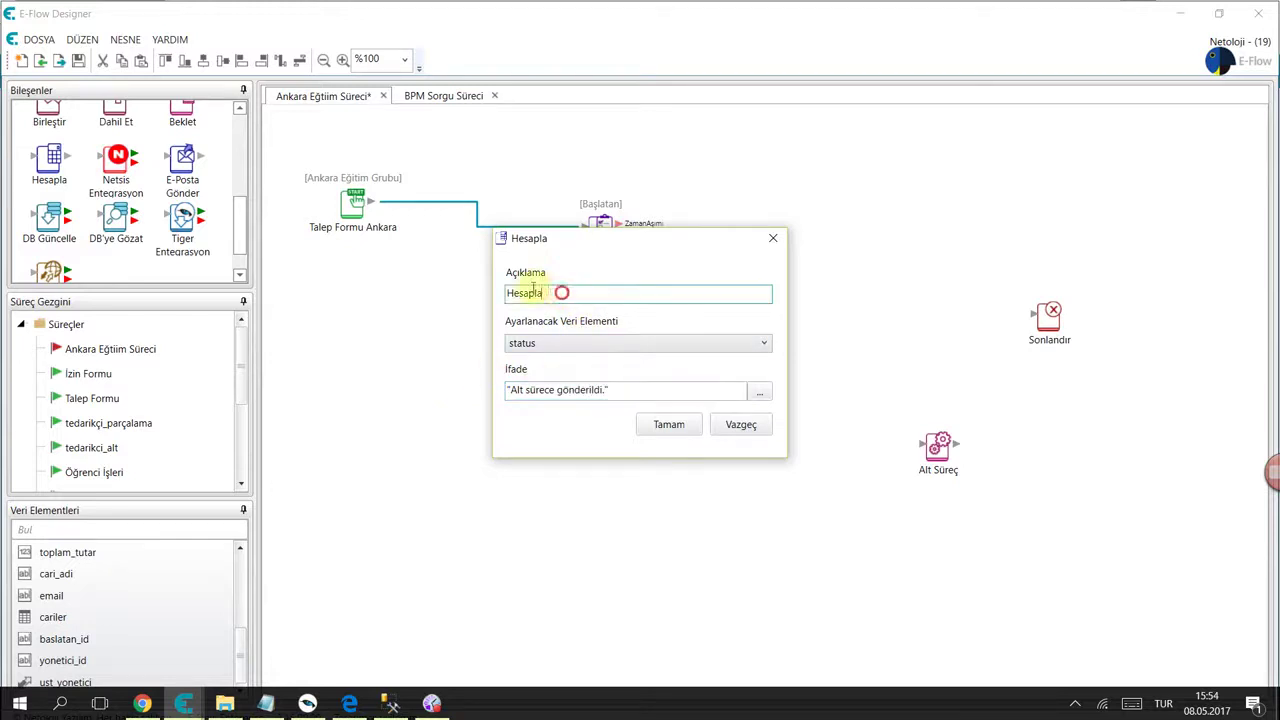
{"action": "type", "text": "setStatus"}
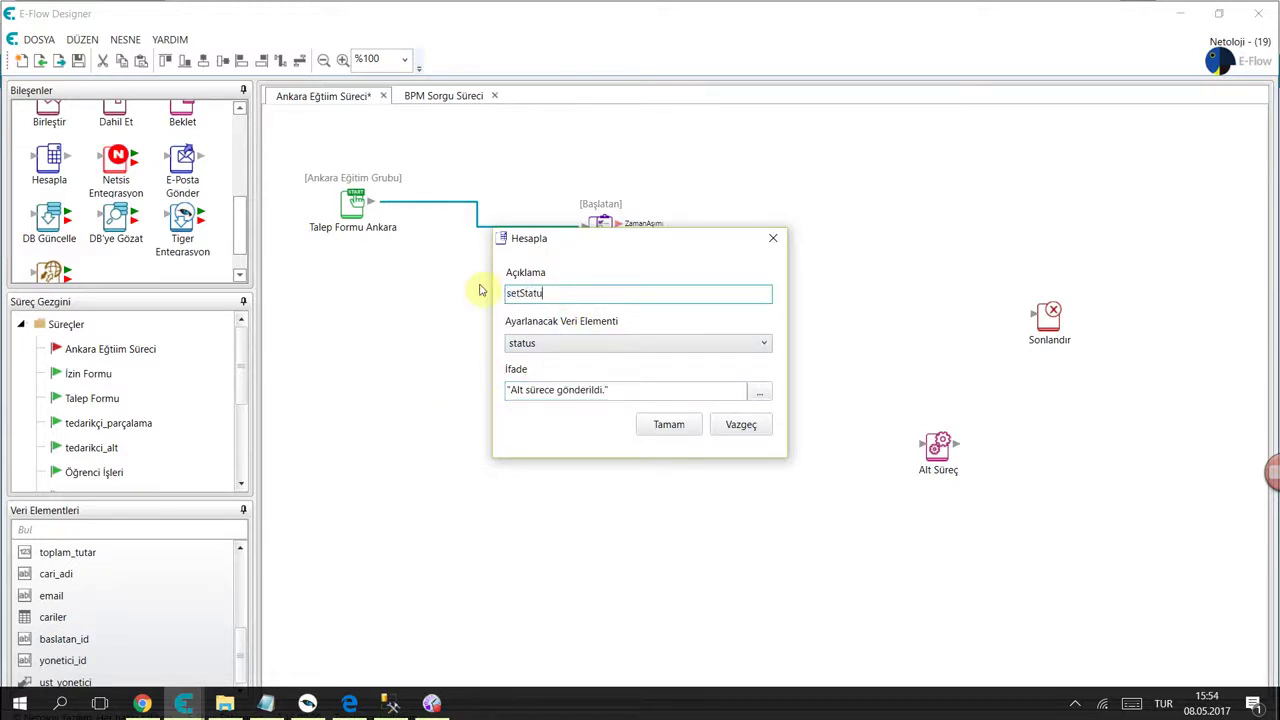
{"action": "left_click", "coordinate": [652, 426]}
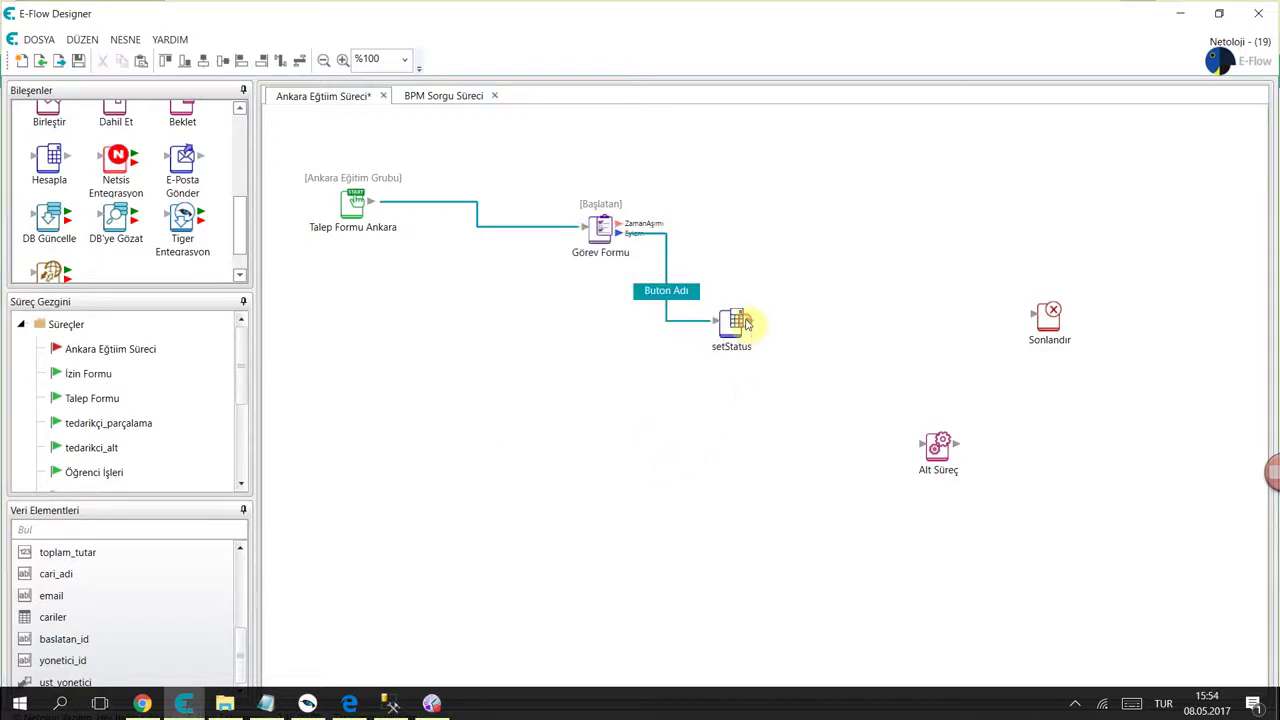
- Connect setStatus to Alt Süreç, place them side by side, and confirm Ankara Eğtiim Süreci:Talep Formu Ankara as the subprocess starting point
{"action": "left_click_drag", "start_coordinate": [745, 321], "coordinate": [849, 323]}
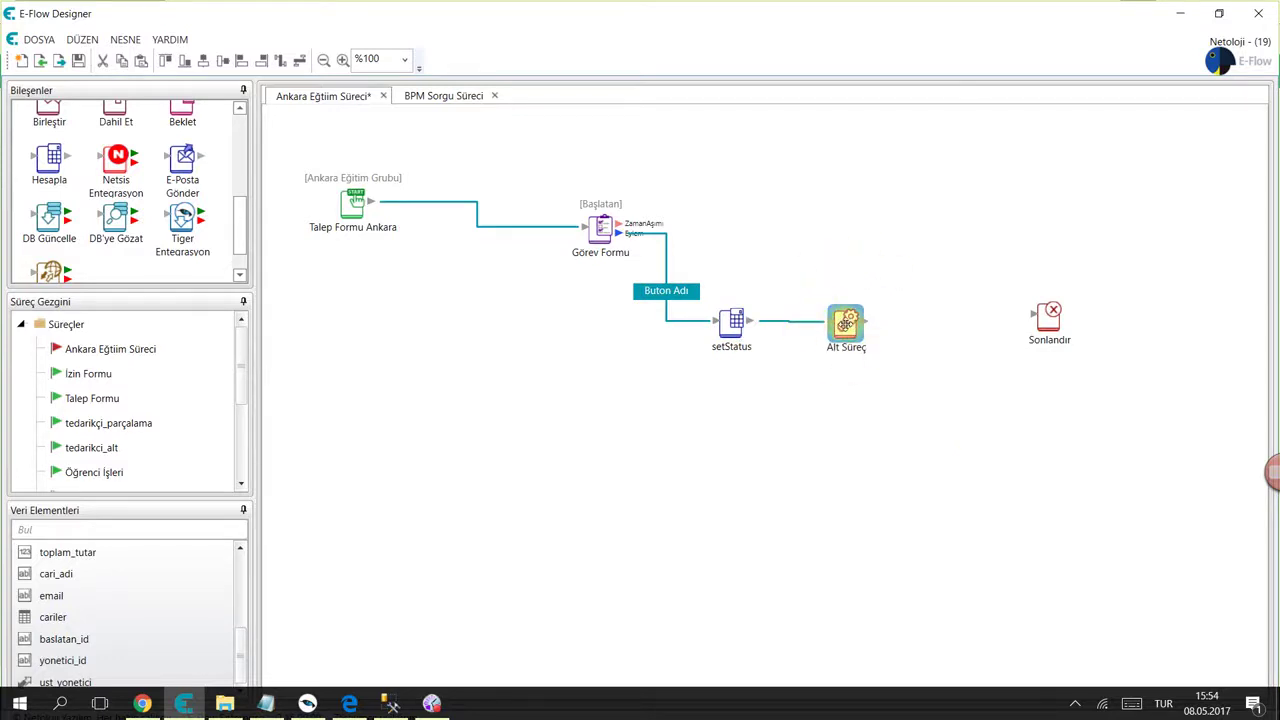
{"action": "double_click", "coordinate": [848, 325]}
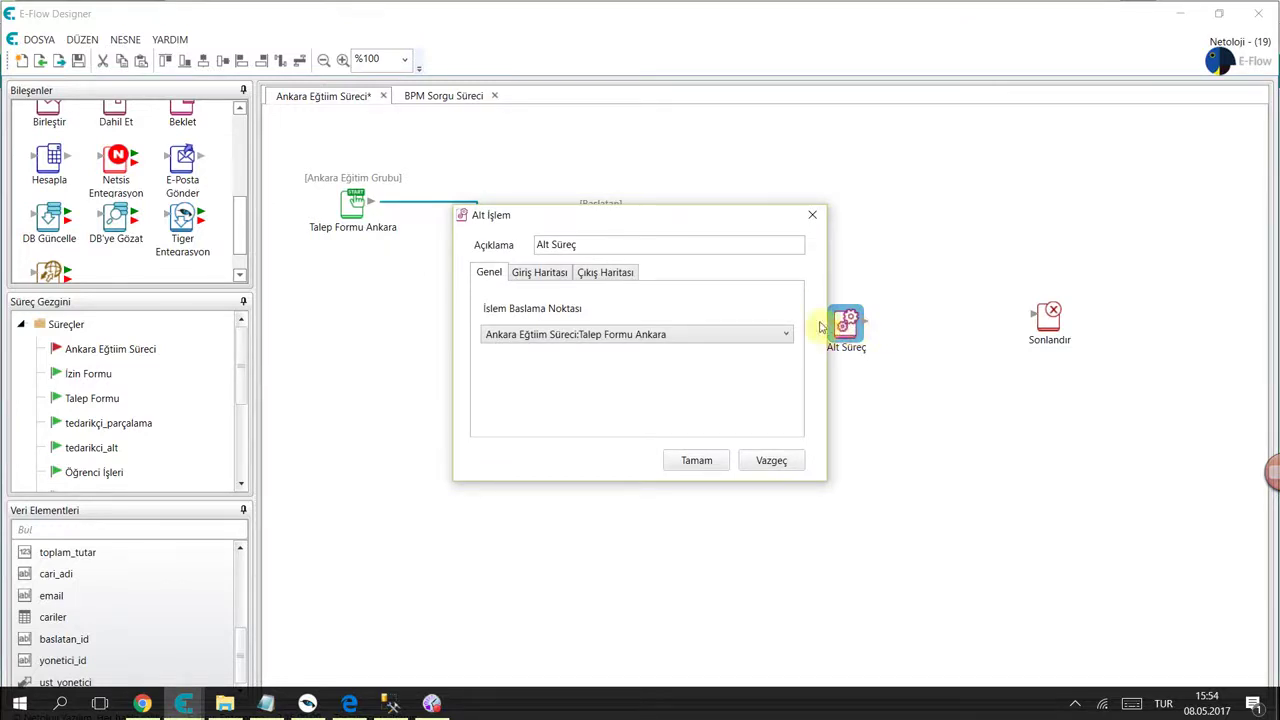
{"action": "left_click", "coordinate": [592, 333]}
{"action": "left_click", "coordinate": [590, 352]}
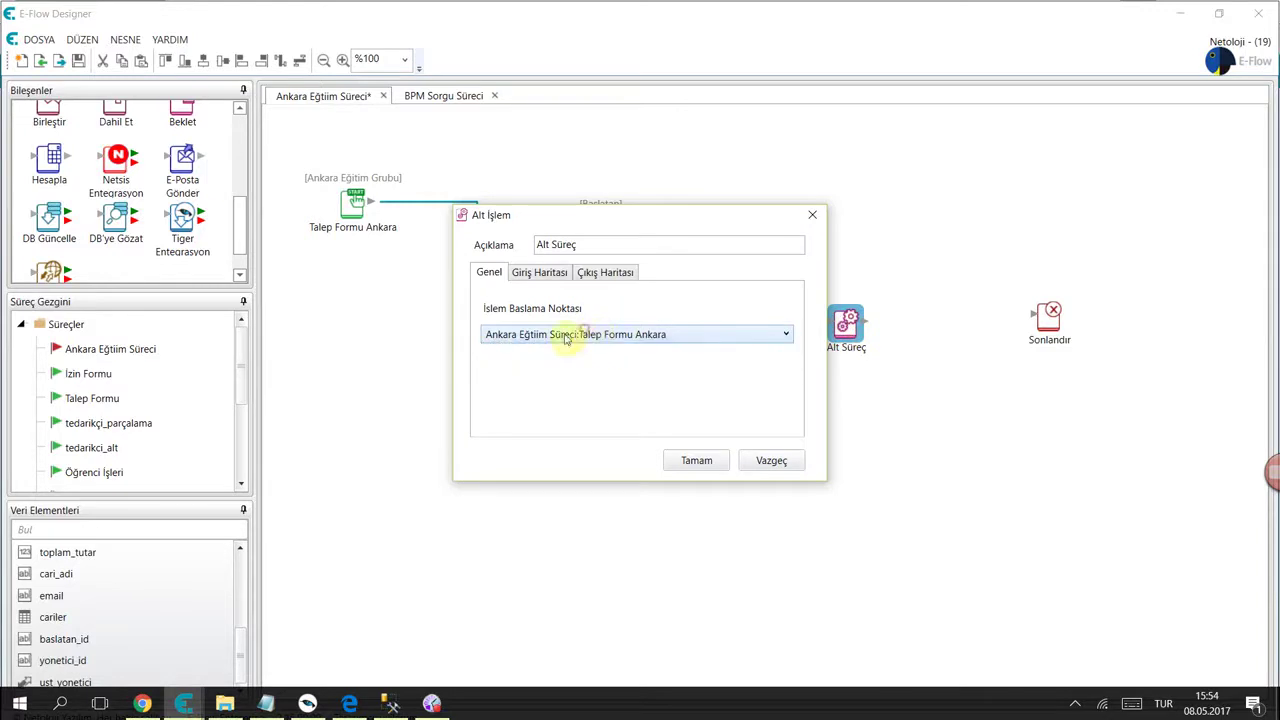
{"action": "left_click", "coordinate": [716, 462]}
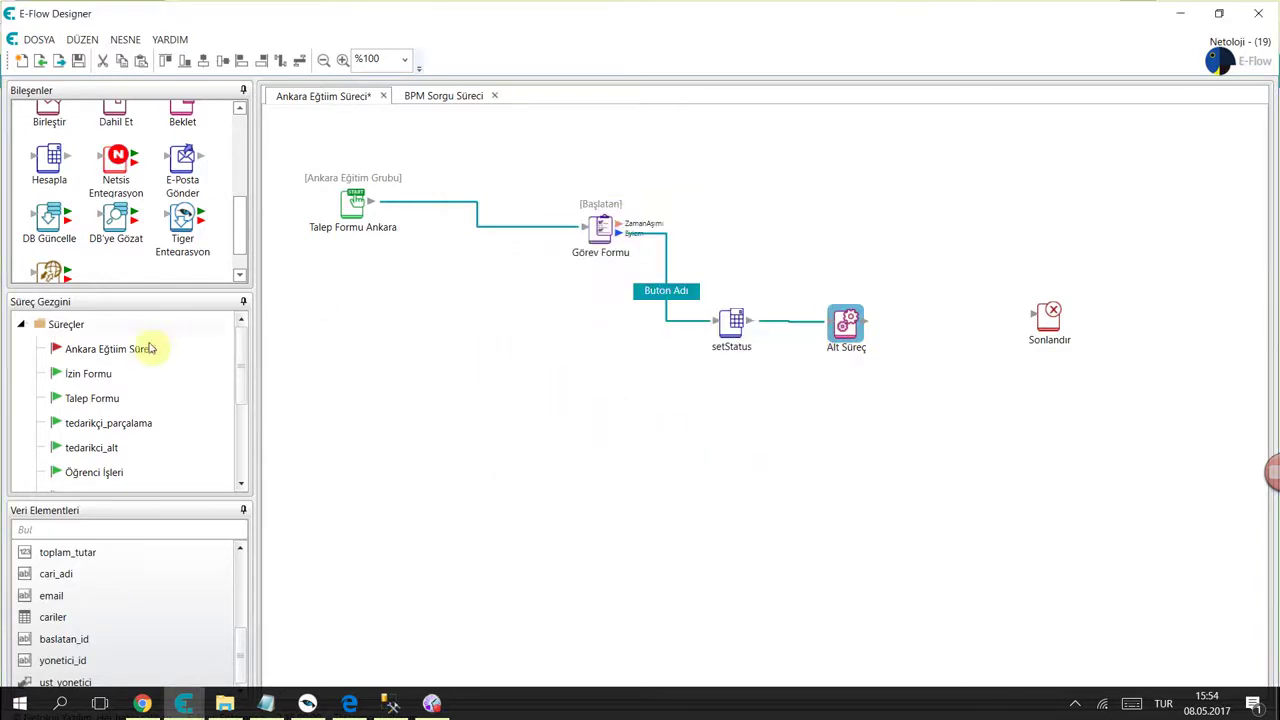
- Activate the Ankara Eğtiim Süreci process
{"action": "left_click", "coordinate": [120, 348]}
{"action": "right_click", "coordinate": [120, 348]}
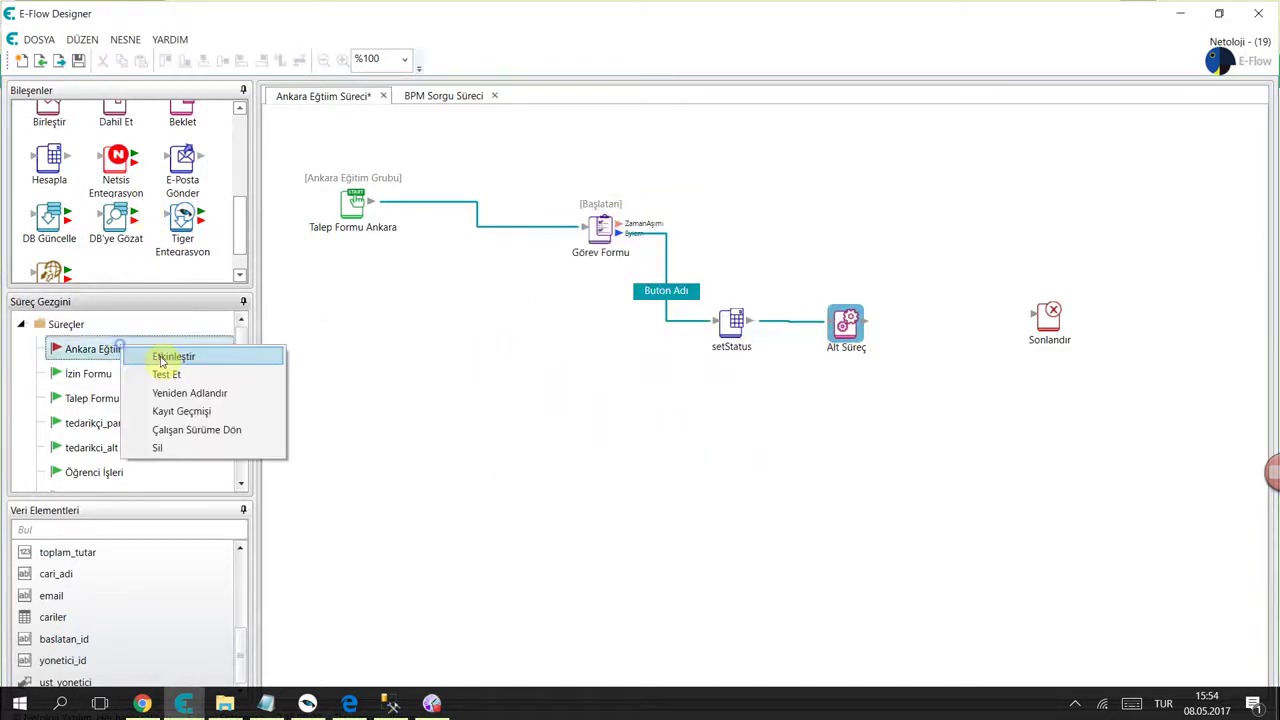
{"action": "left_click", "coordinate": [846, 425]}
- Set the Alt Süreç component's process starting point to BPM Sorgu Süreci:Sorgu Süreci
{"action": "left_click", "coordinate": [845, 322]}
{"action": "double_click", "coordinate": [845, 322]}
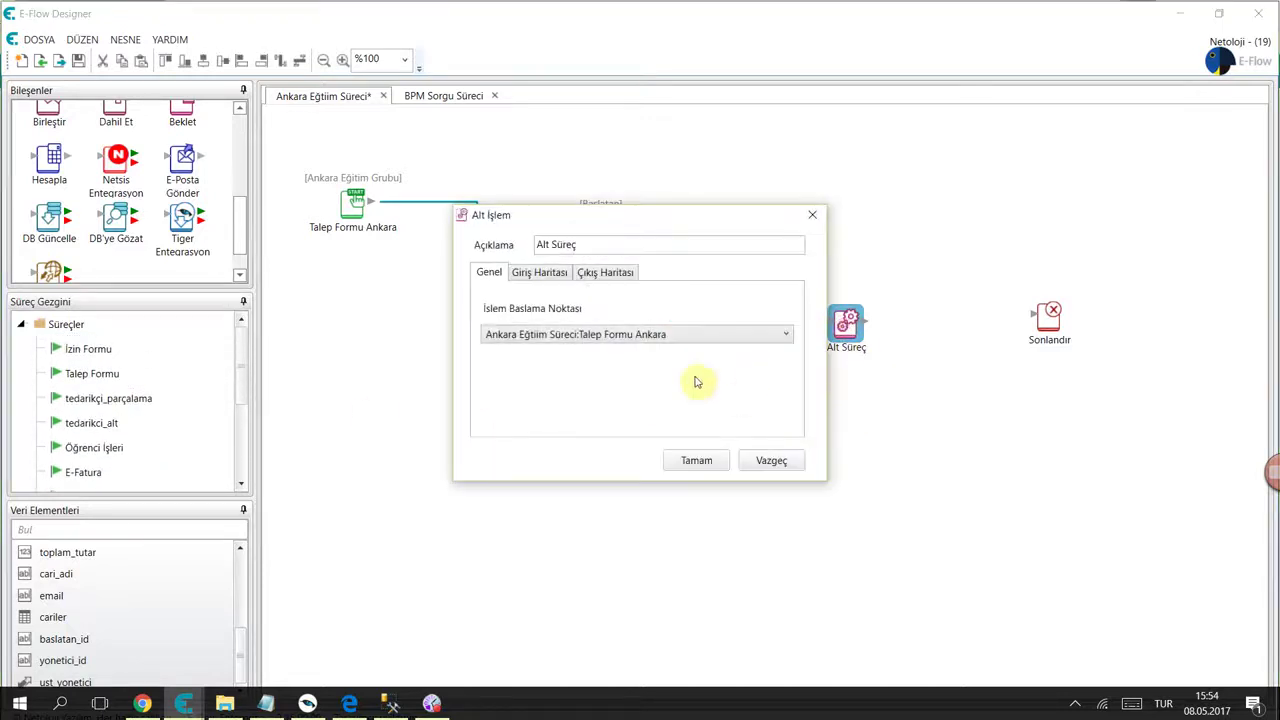
{"action": "left_click", "coordinate": [606, 334]}
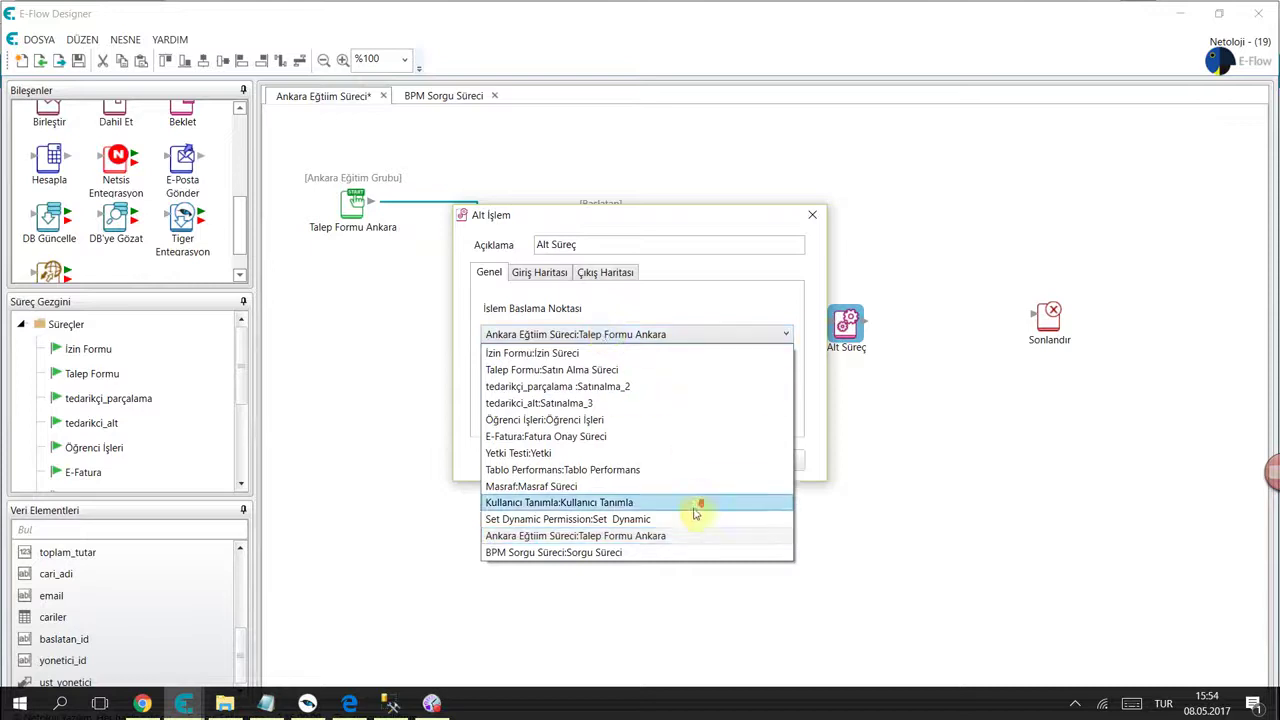
{"action": "left_click", "coordinate": [565, 553]}
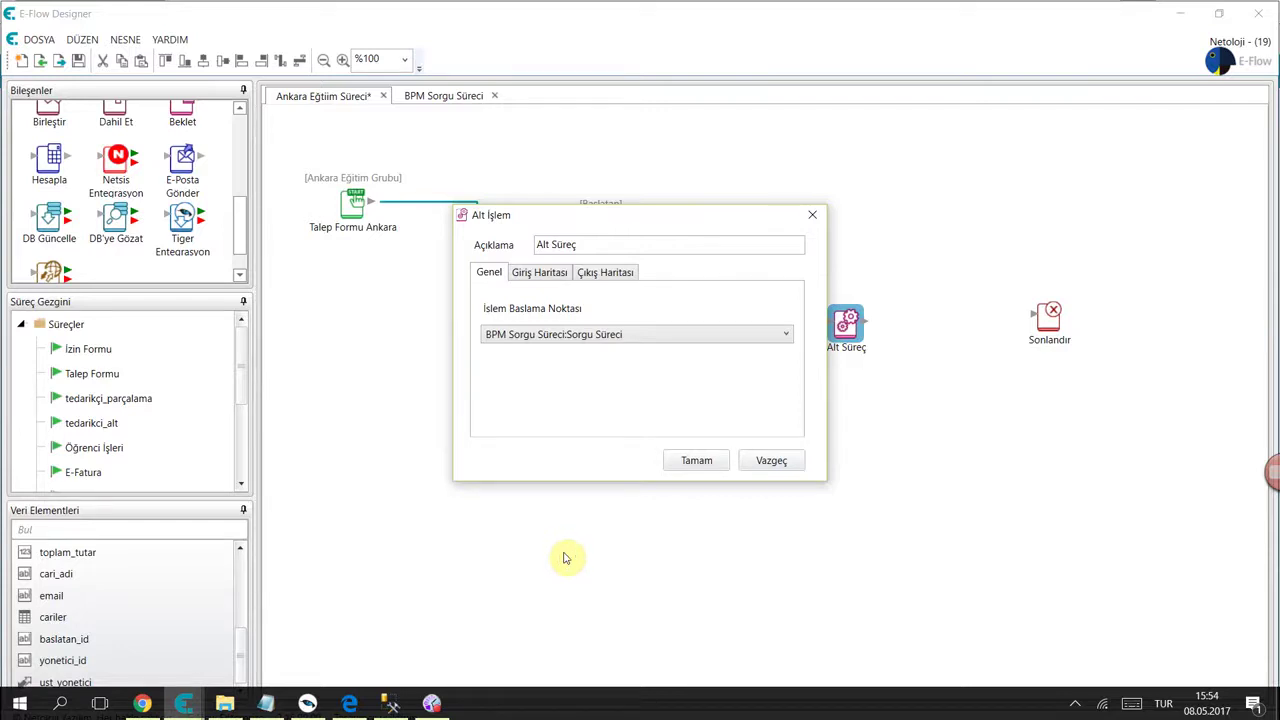
{"action": "left_click", "coordinate": [535, 279]}
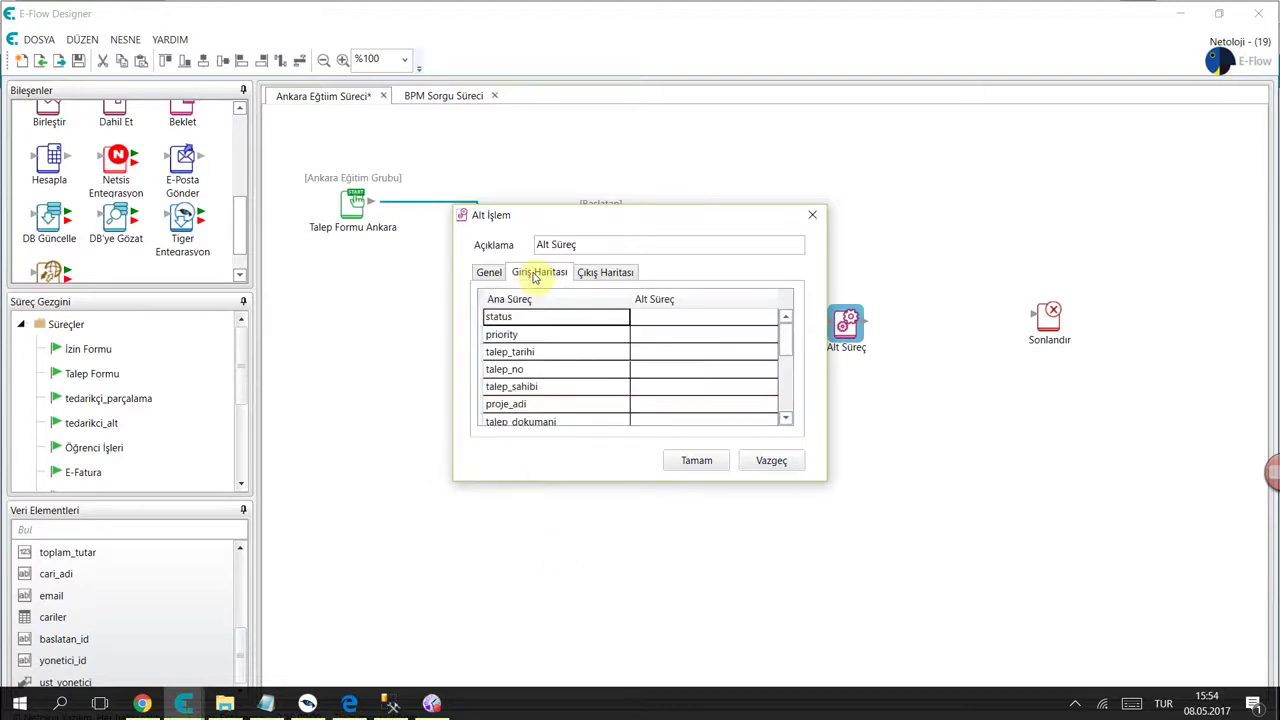
{"action": "left_click", "coordinate": [492, 273]}
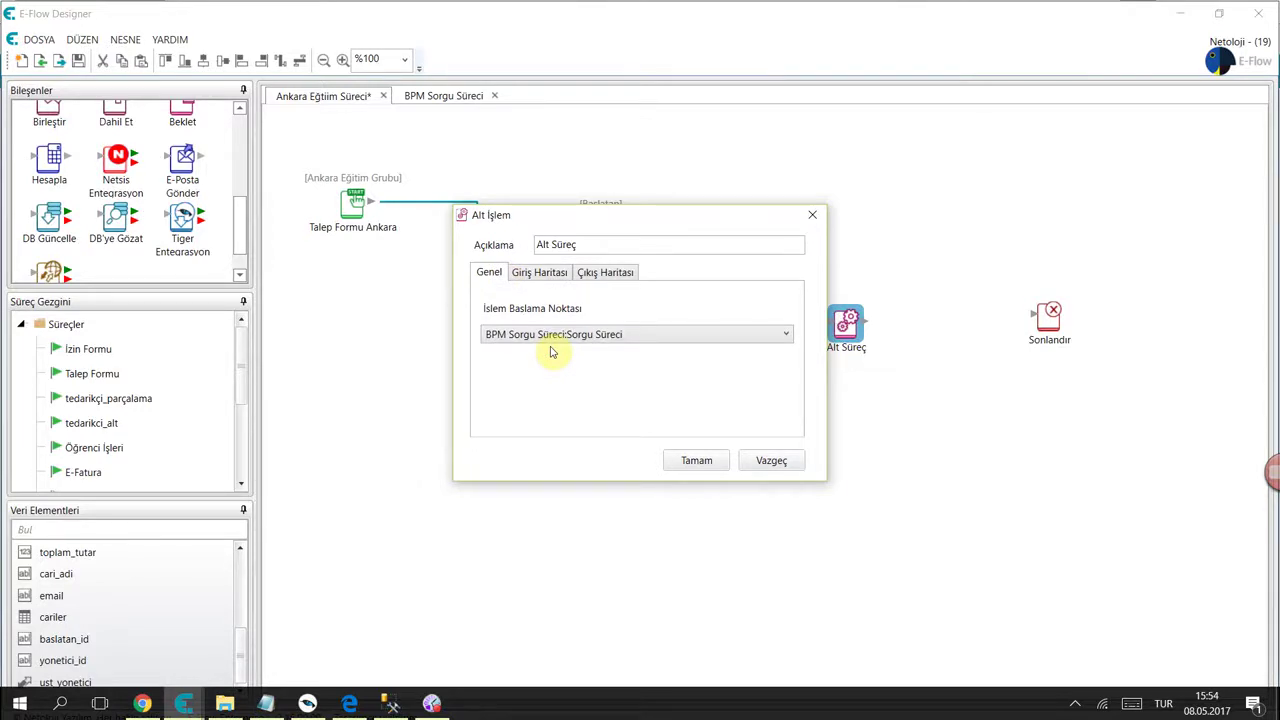
- In the Alt Süreç input mapping, map the main process's status element to status in the subprocess
{"action": "left_click", "coordinate": [532, 280]}
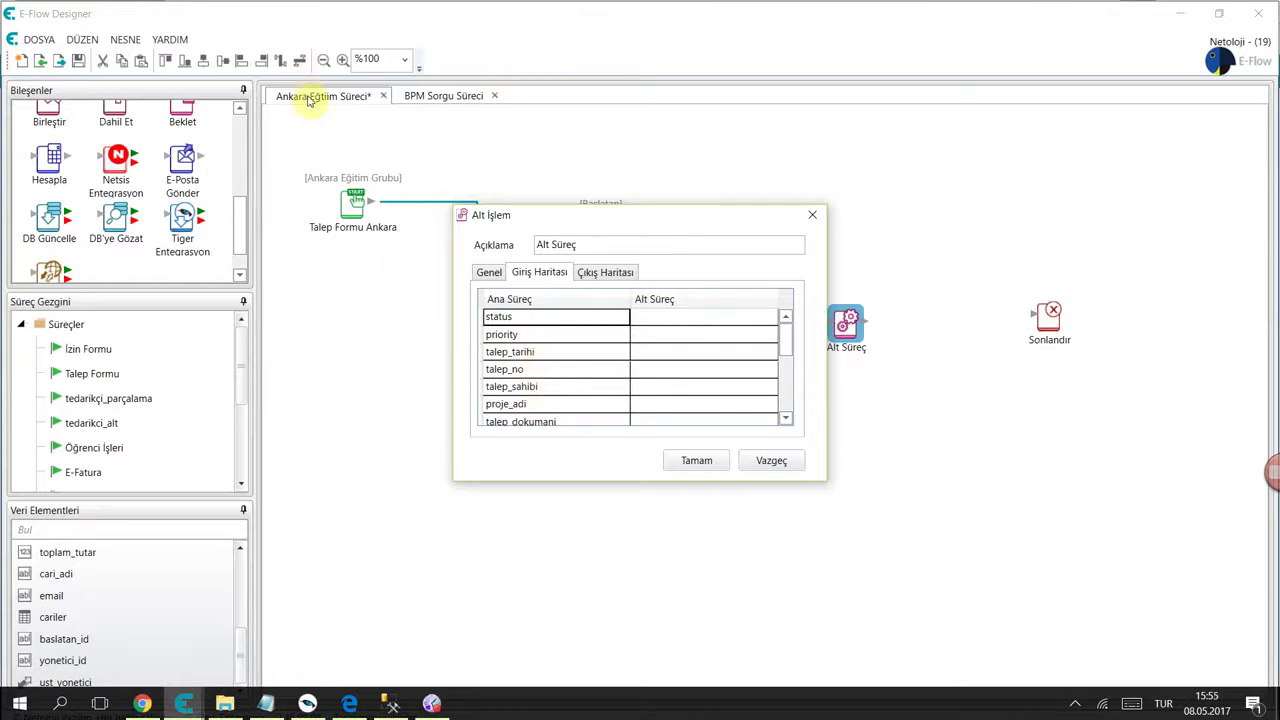
{"action": "scroll", "coordinate": [568, 345], "scroll_direction": "down", "scroll_amount": 5}
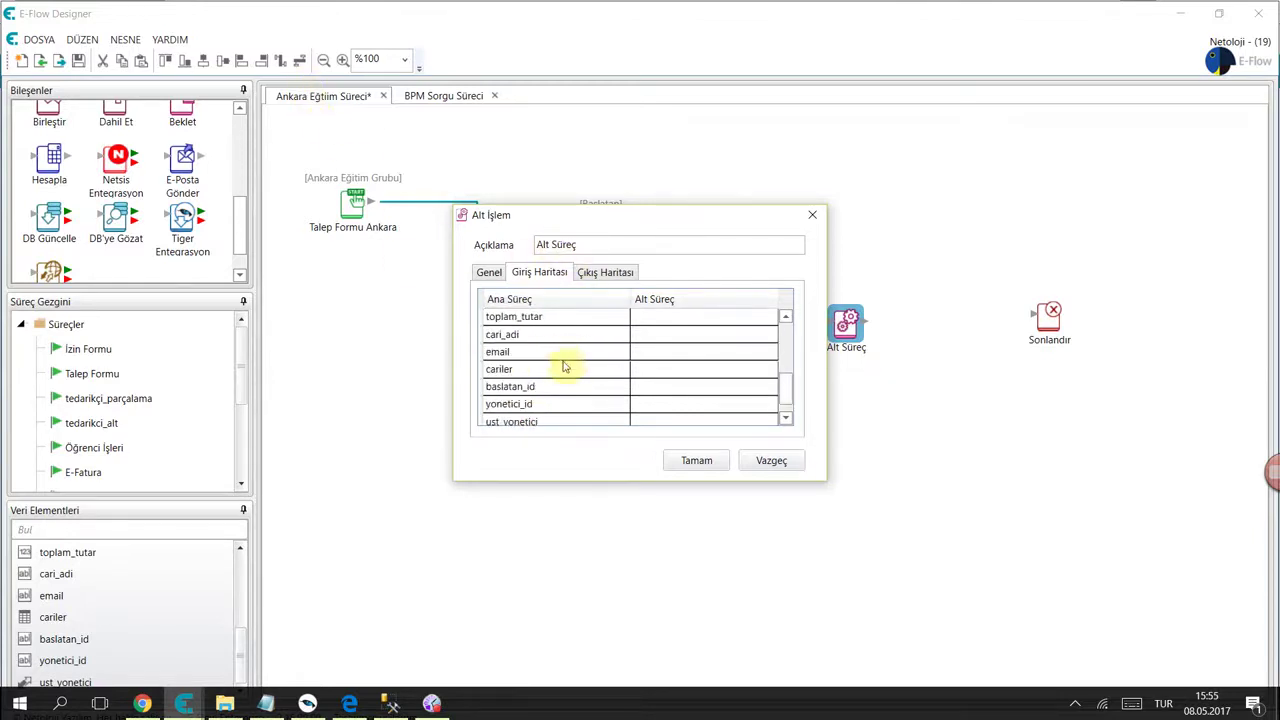
{"action": "scroll", "coordinate": [563, 367], "scroll_direction": "down", "scroll_amount": 1}
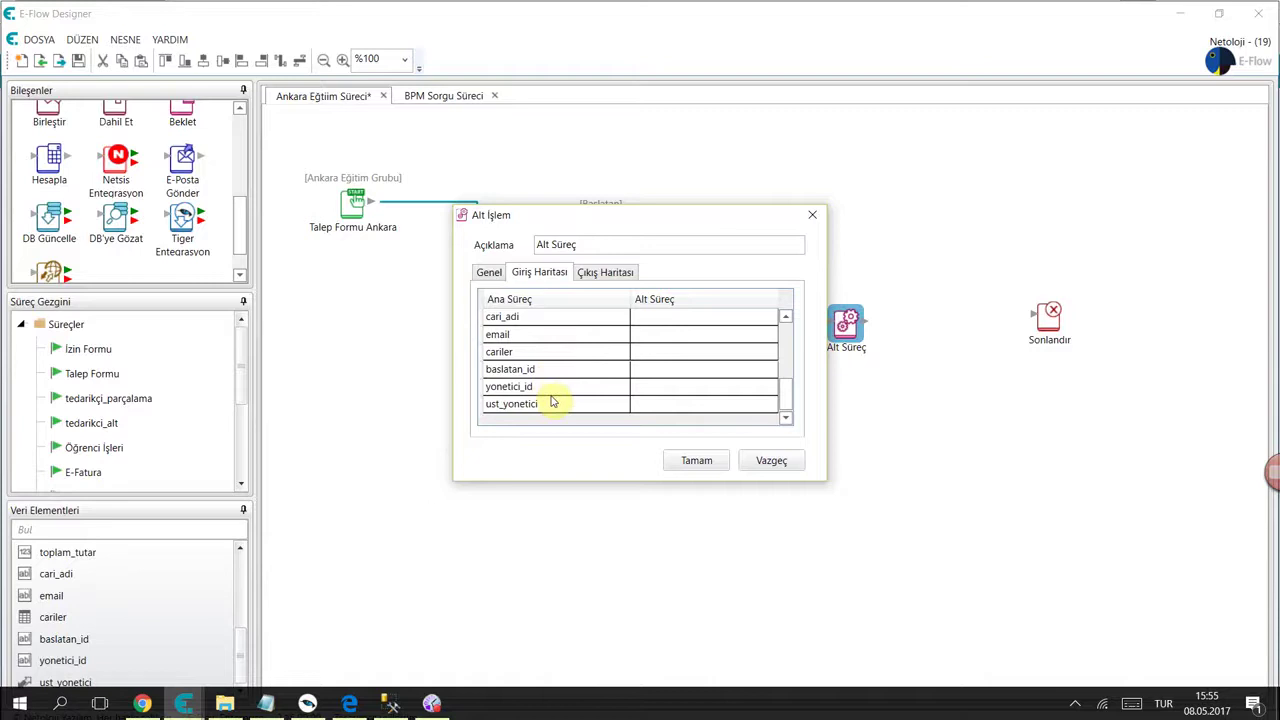
{"action": "scroll", "coordinate": [556, 400], "scroll_direction": "up", "scroll_amount": 6}
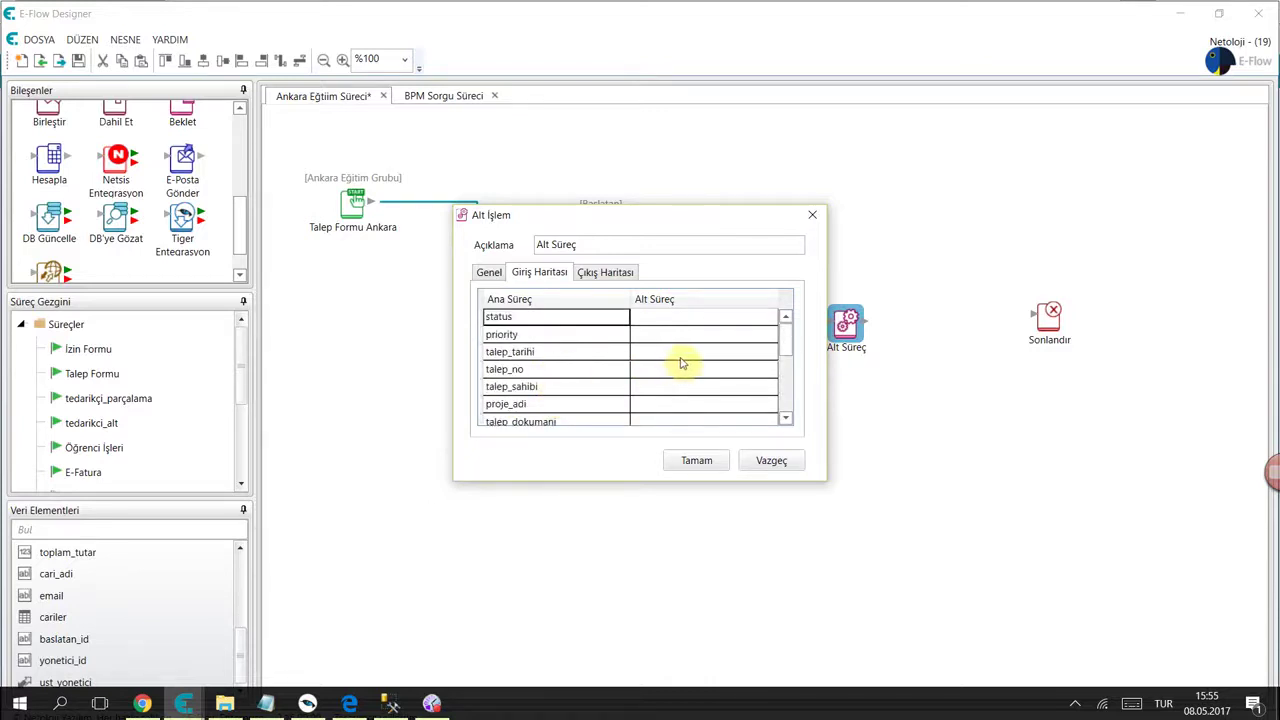
{"action": "left_click", "coordinate": [680, 355]}
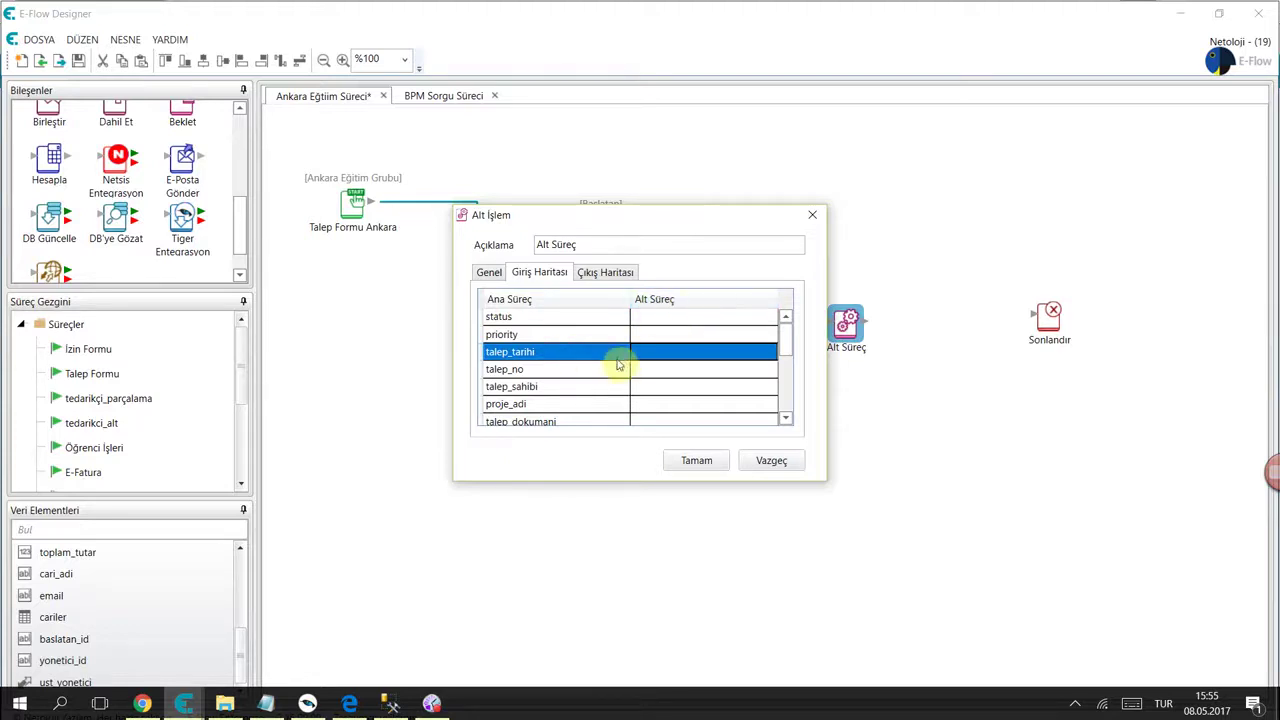
{"action": "left_click", "coordinate": [706, 358]}
{"action": "left_click", "coordinate": [706, 360]}
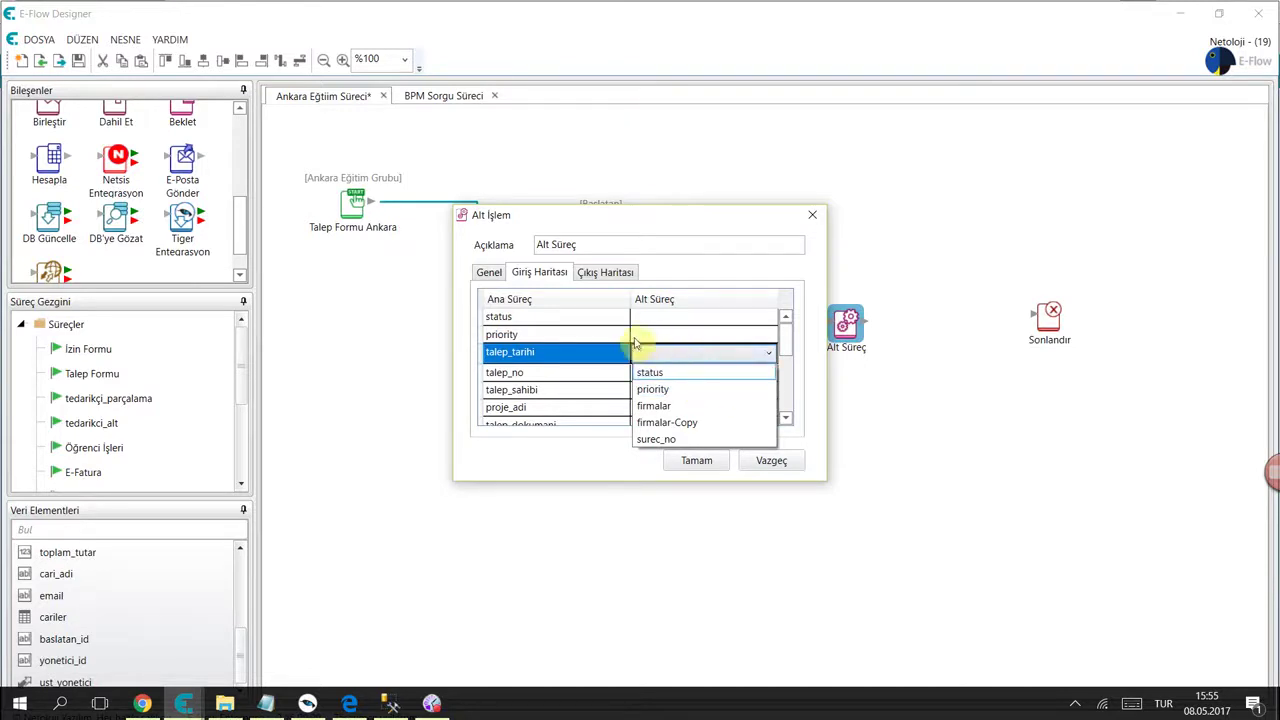
{"action": "left_click", "coordinate": [714, 320]}
{"action": "left_click", "coordinate": [714, 317]}
{"action": "left_click", "coordinate": [714, 317]}
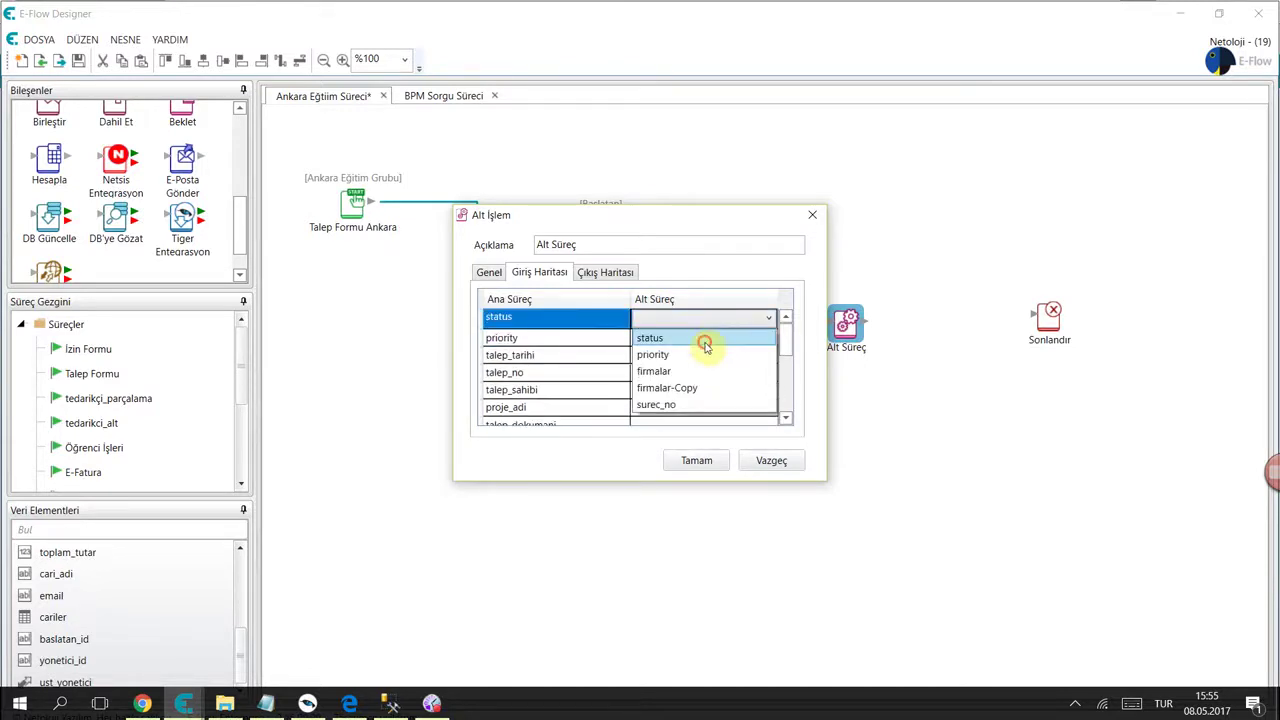
{"action": "left_click", "coordinate": [704, 340]}
- Map the main process's talep_no element to surec_no in the subprocess input mapping
{"action": "left_click", "coordinate": [711, 371]}
{"action": "left_click", "coordinate": [712, 378]}
{"action": "left_click", "coordinate": [711, 370]}
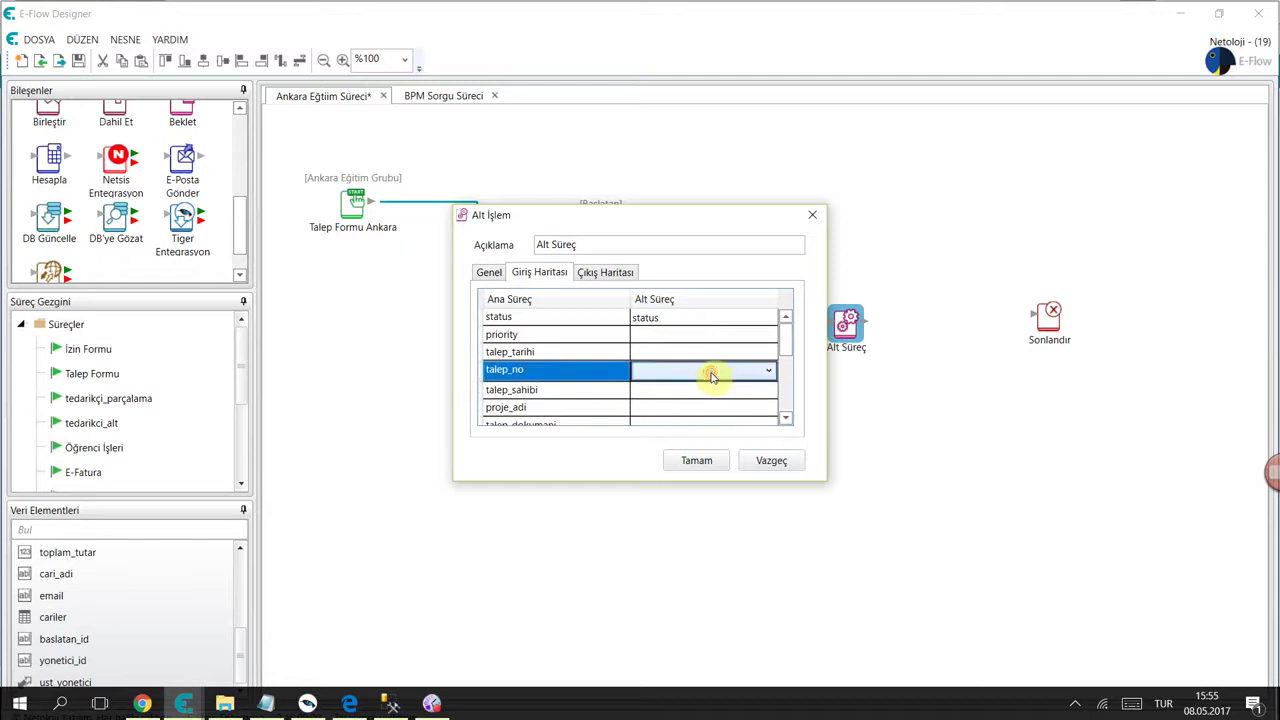
{"action": "left_click", "coordinate": [714, 371]}
{"action": "left_click", "coordinate": [687, 457]}
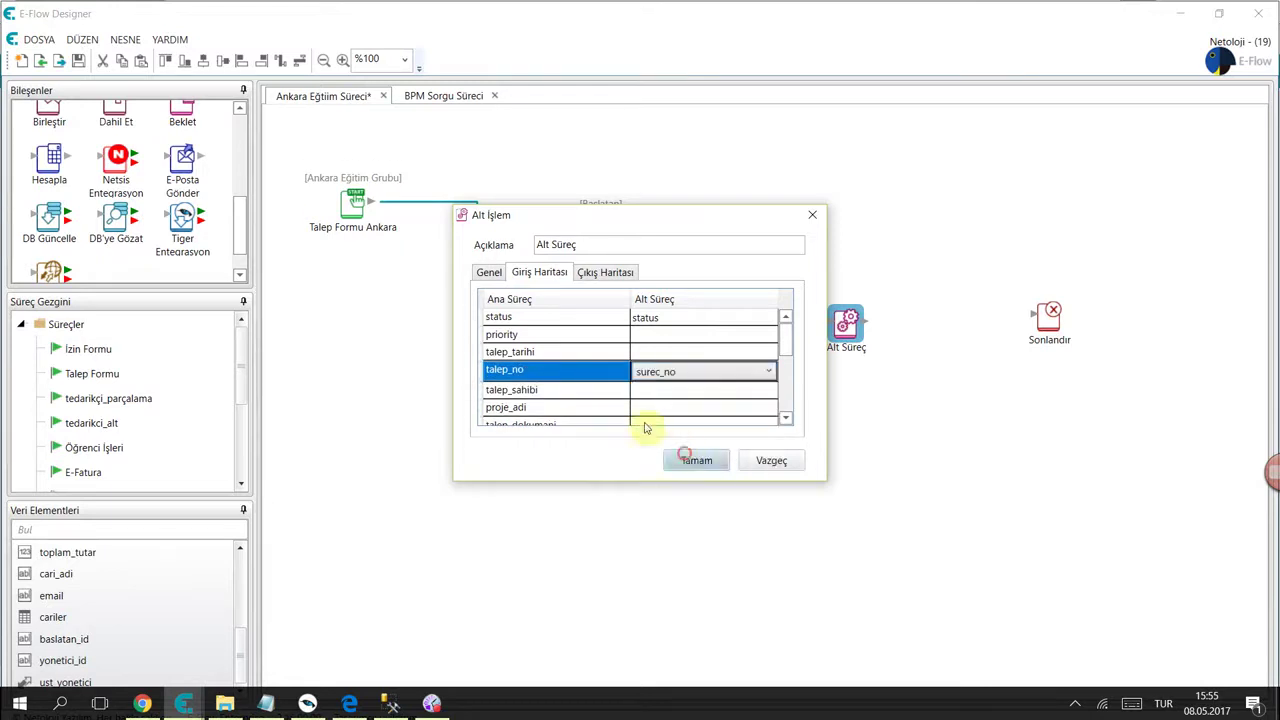
- Map the main process's cariler element to the subprocess's firmalar in the input mapping and confirm the Alt Süreç settings
{"action": "left_click", "coordinate": [600, 390]}
{"action": "scroll", "coordinate": [671, 402], "scroll_direction": "down", "scroll_amount": 5}
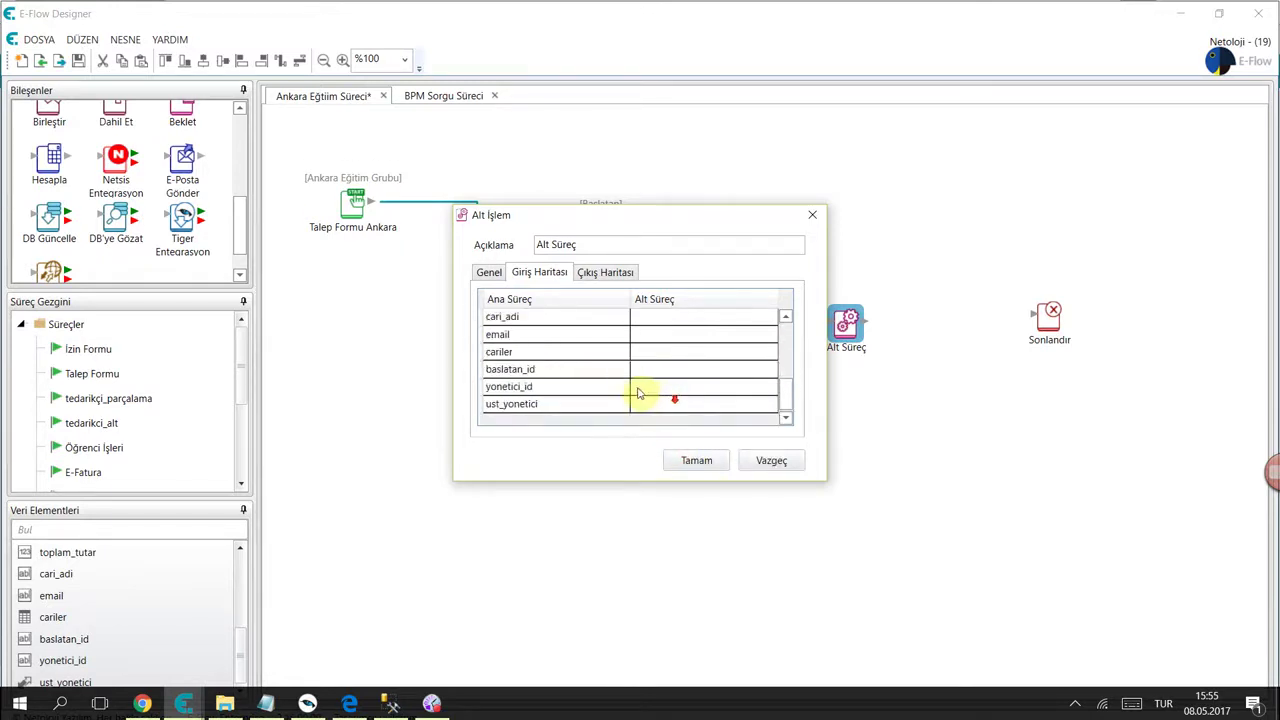
{"action": "left_click", "coordinate": [699, 353]}
{"action": "left_click", "coordinate": [701, 354]}
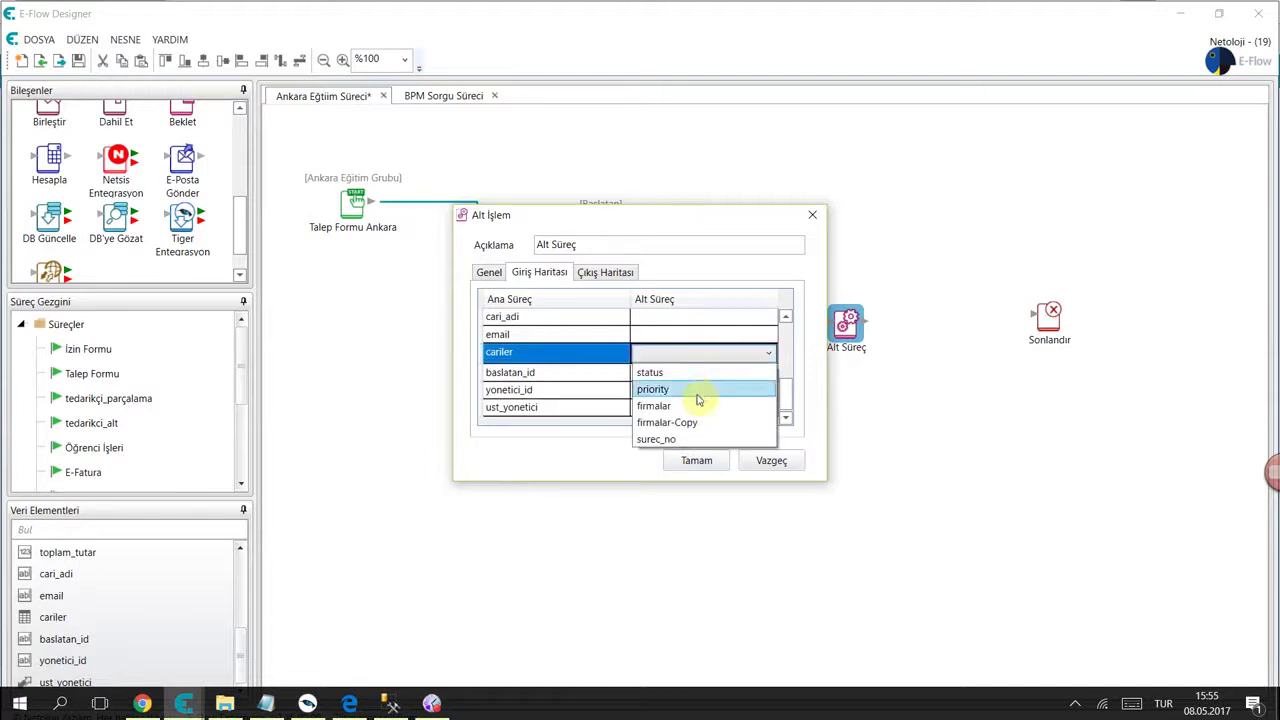
{"action": "left_click", "coordinate": [691, 405]}
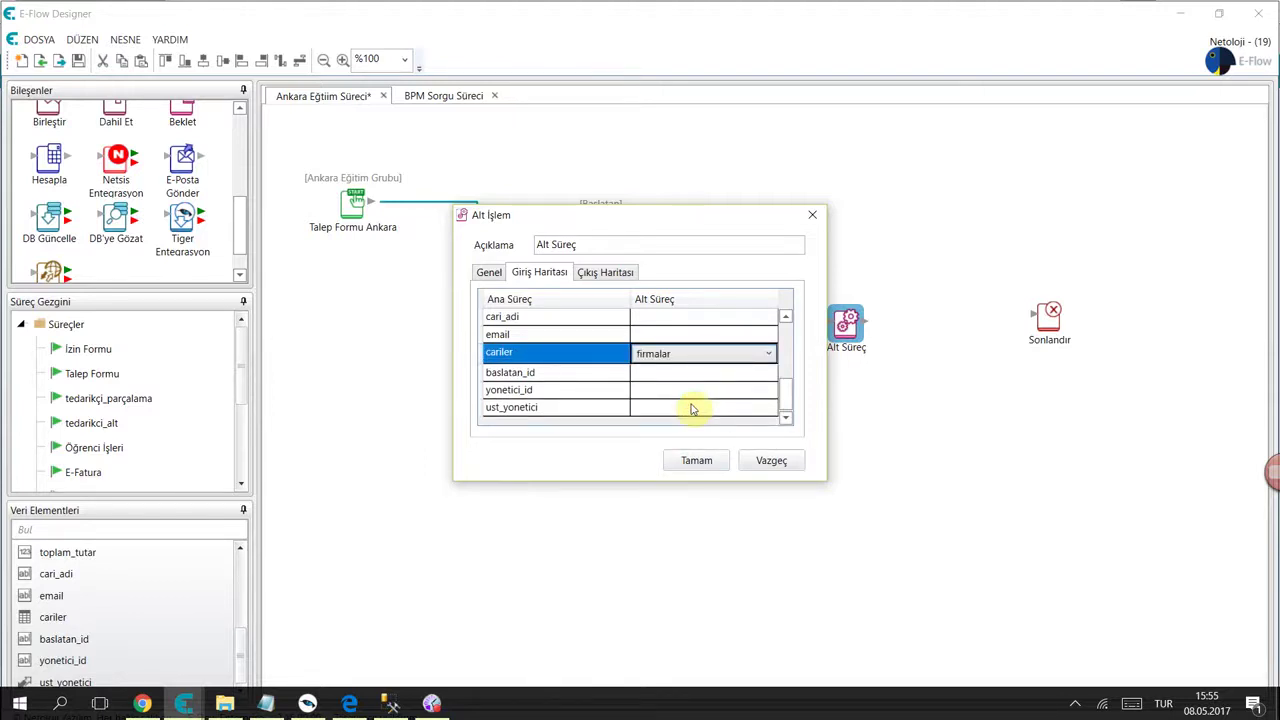
{"action": "left_click", "coordinate": [693, 460]}
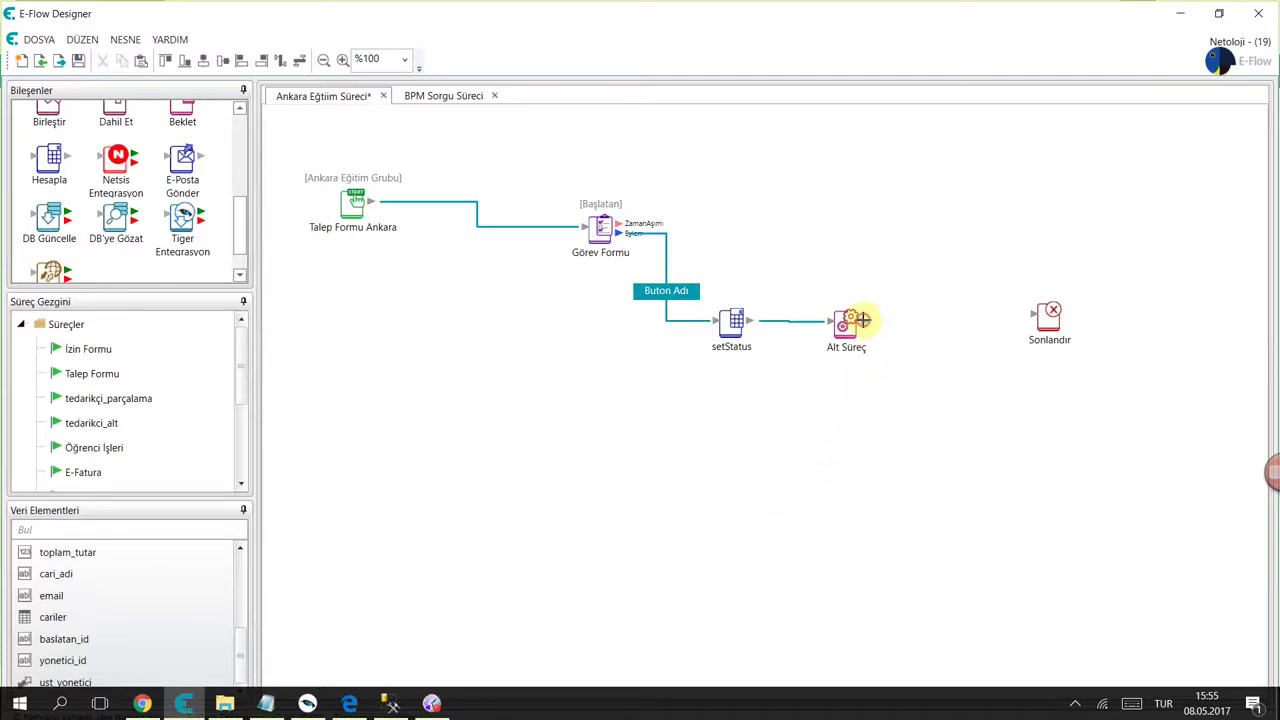
- Connect Alt Süreç to Sonlandır and rearrange Sonlandır, Görev Formu, setStatus and Alt Süreç to space out the flow
{"action": "mouse_move", "coordinate": [862, 320]}
{"action": "left_mouse_down"}
{"action": "mouse_move", "coordinate": [1100, 320]}
{"action": "mouse_move", "coordinate": [1040, 218]}
{"action": "left_mouse_up"}
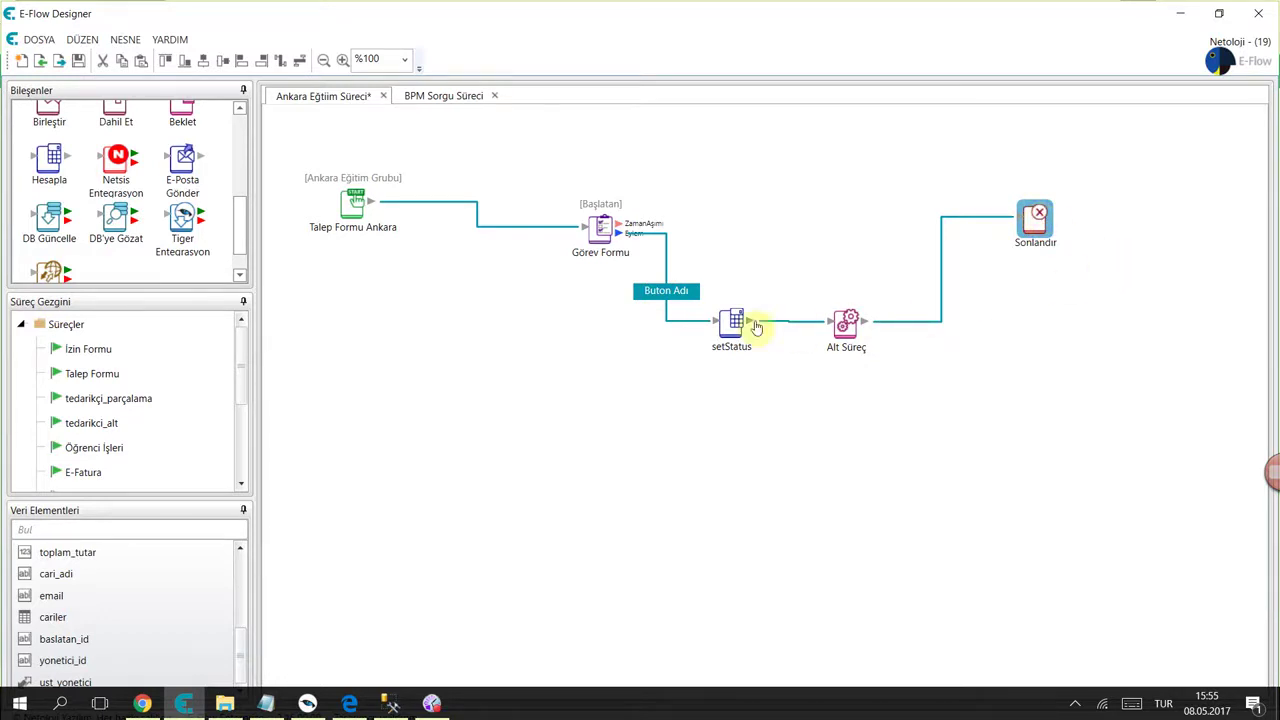
{"action": "left_click_drag", "start_coordinate": [594, 226], "coordinate": [551, 175]}
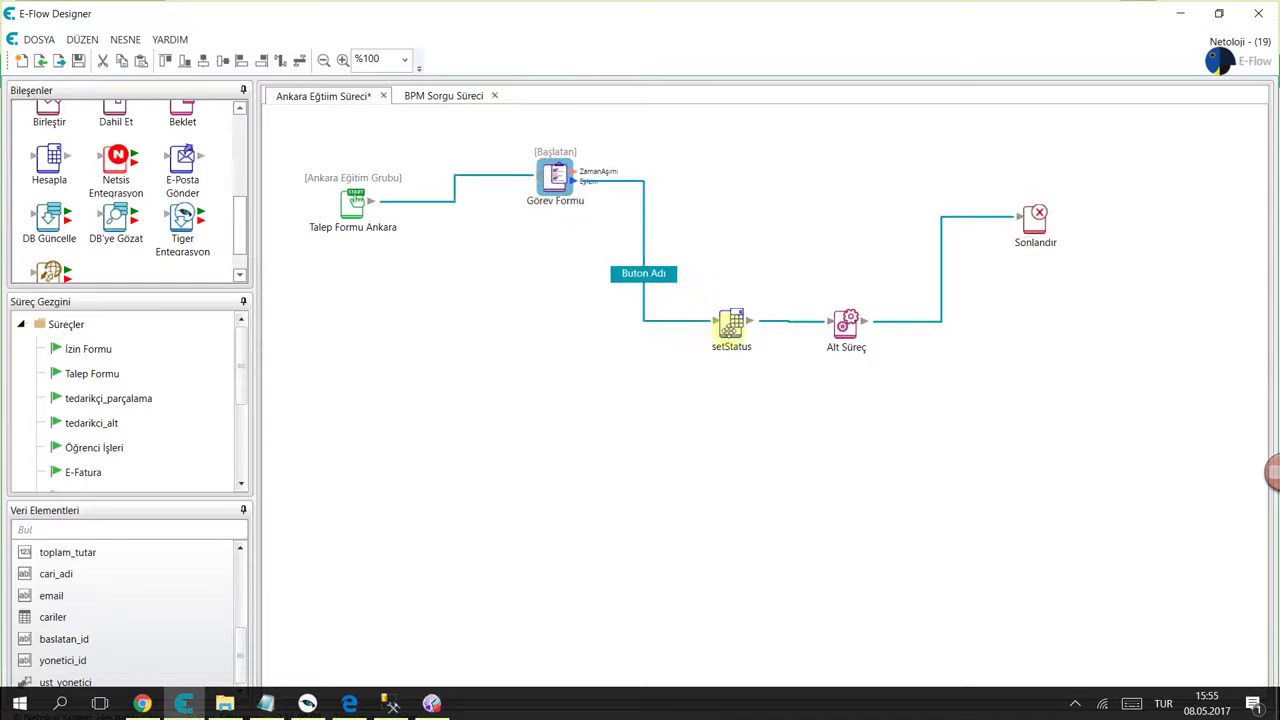
{"action": "left_click_drag", "start_coordinate": [731, 321], "coordinate": [646, 332]}
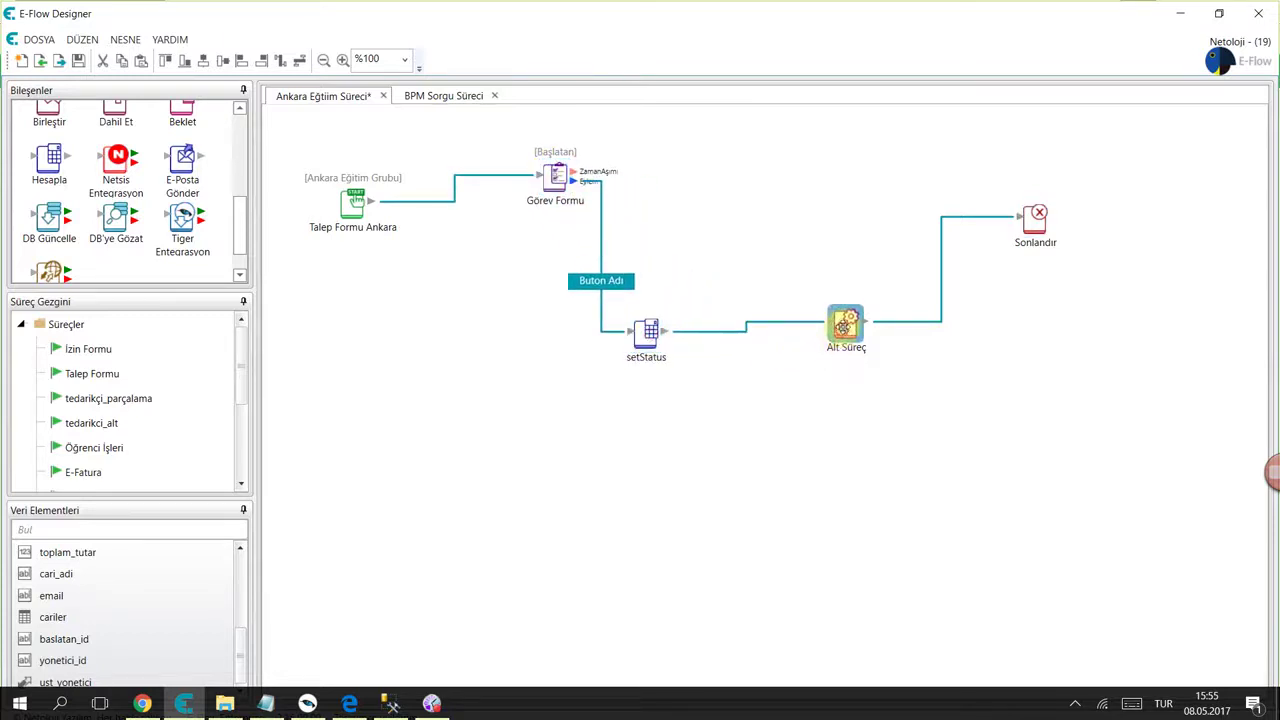
{"action": "left_click_drag", "start_coordinate": [850, 333], "coordinate": [816, 350]}
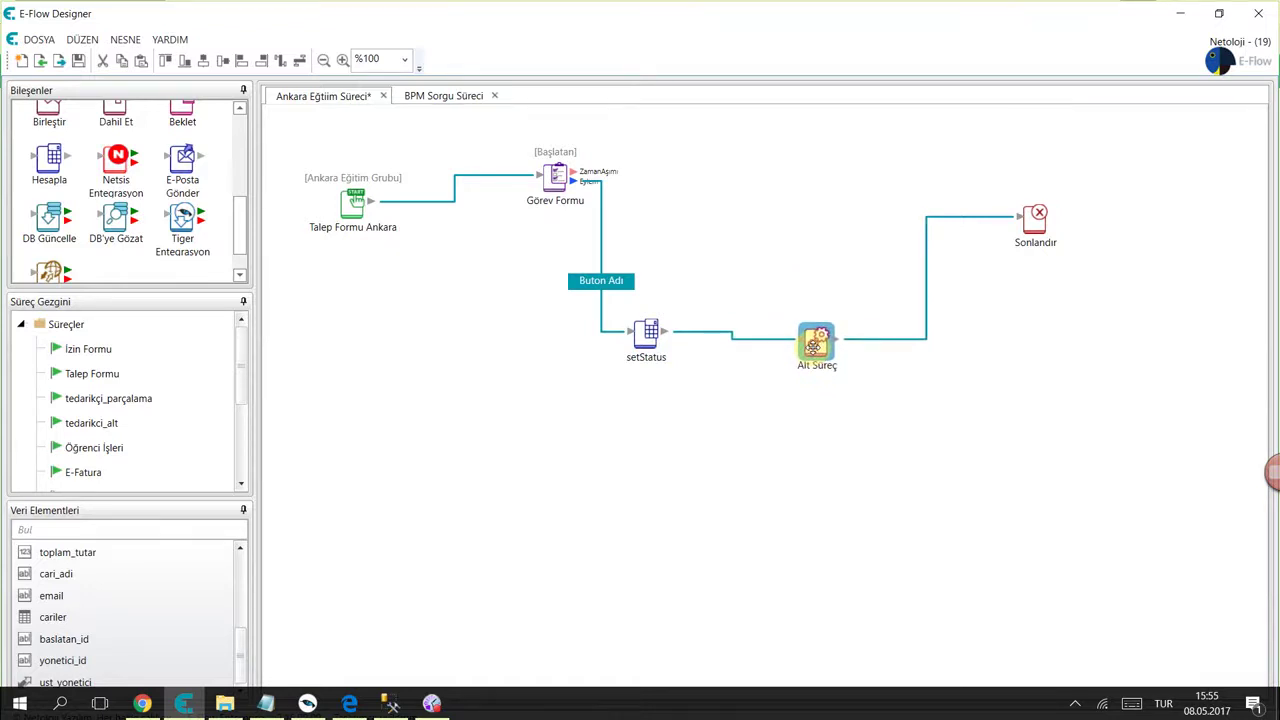
{"action": "left_click_drag", "start_coordinate": [816, 343], "coordinate": [812, 349]}
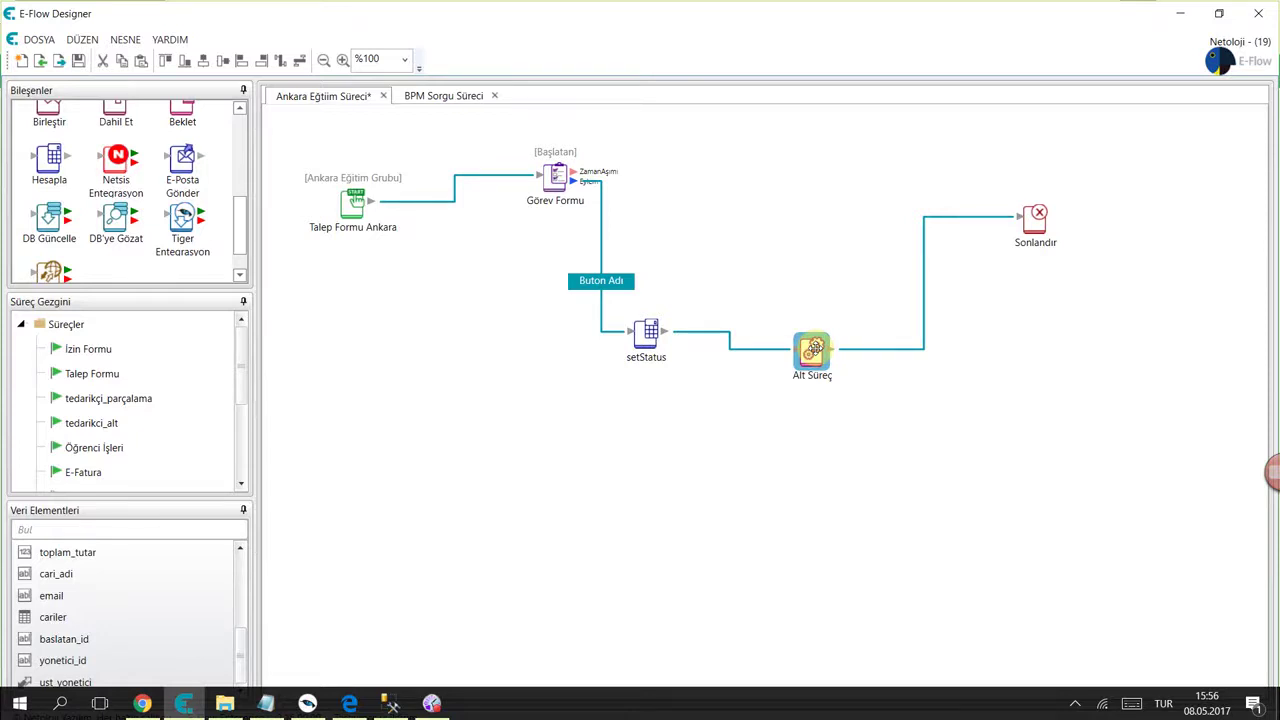
{"action": "left_click", "coordinate": [845, 349]}
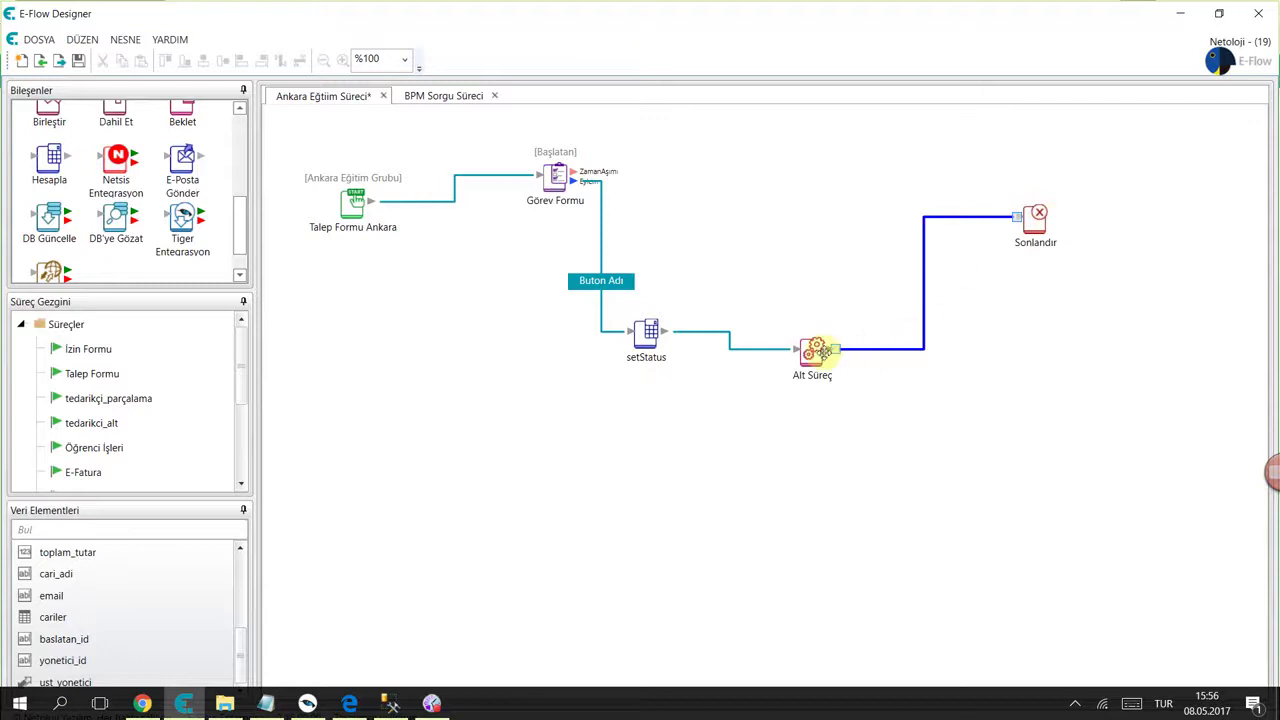
- In the Alt Süreç output mapping, map the subprocess's status to the main process's status and confirm
{"action": "double_click", "coordinate": [810, 348]}
{"action": "left_click", "coordinate": [541, 272]}
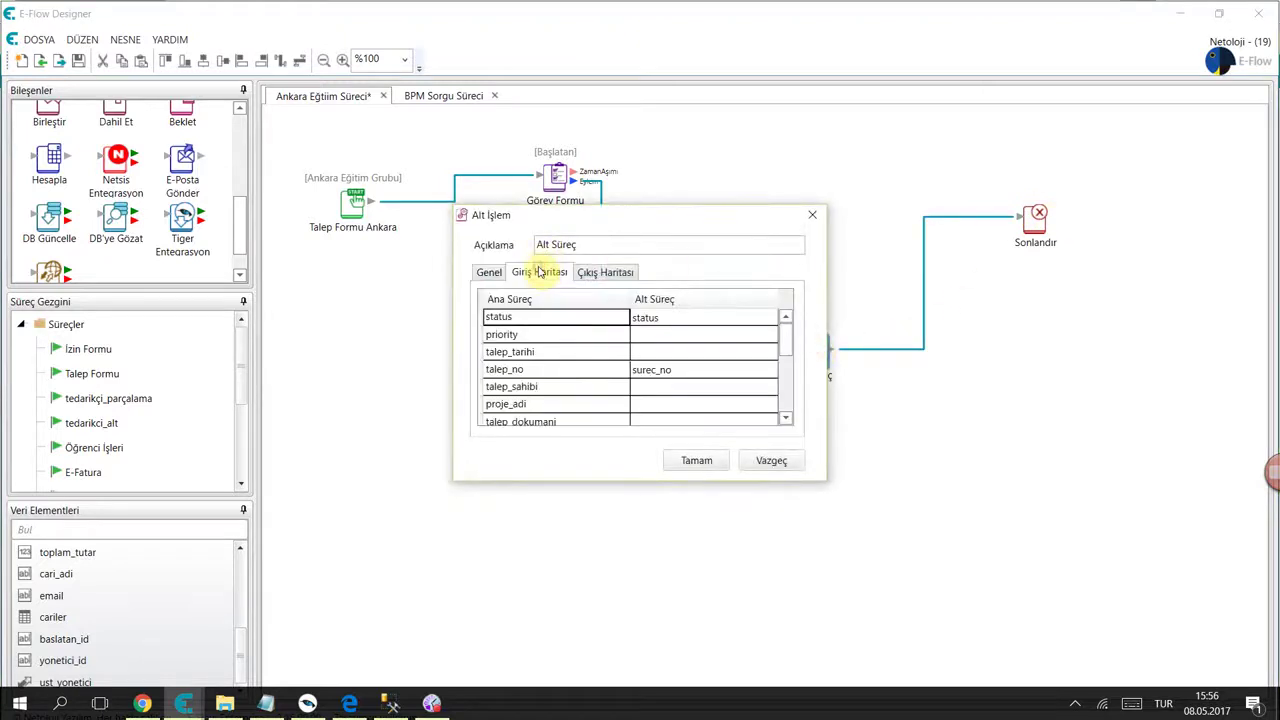
{"action": "left_click", "coordinate": [622, 278]}
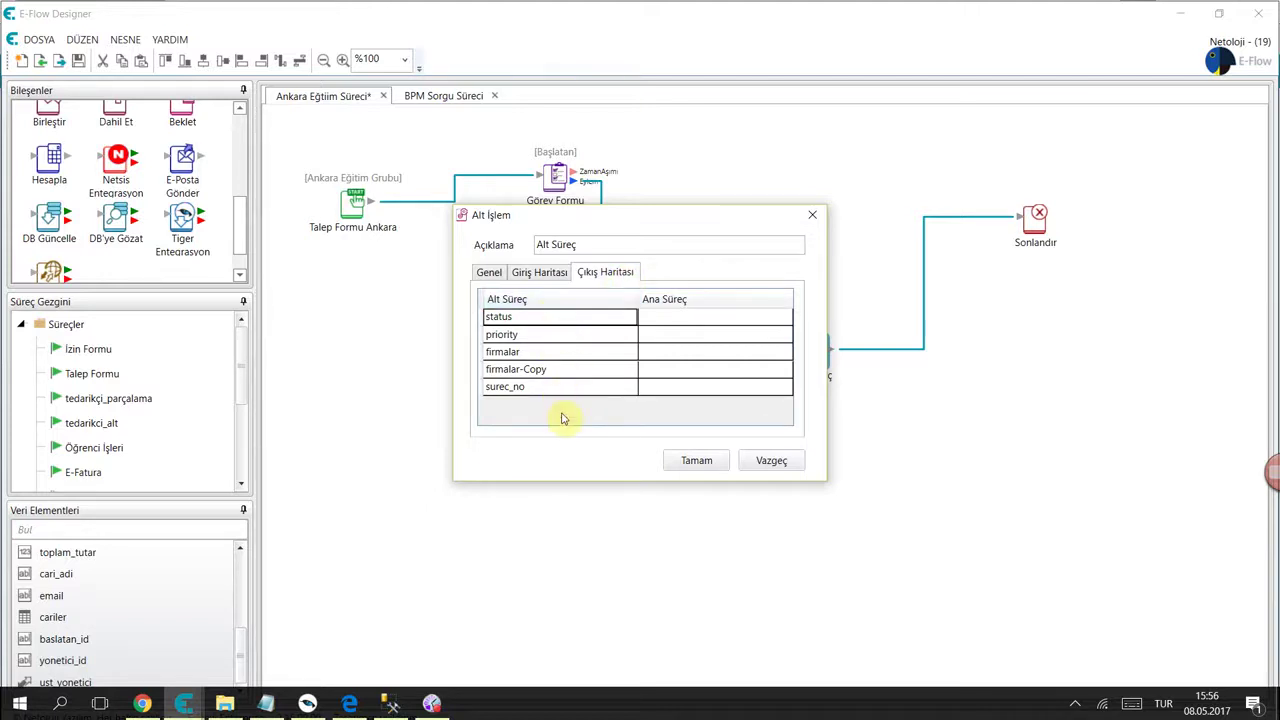
{"action": "left_click", "coordinate": [568, 318]}
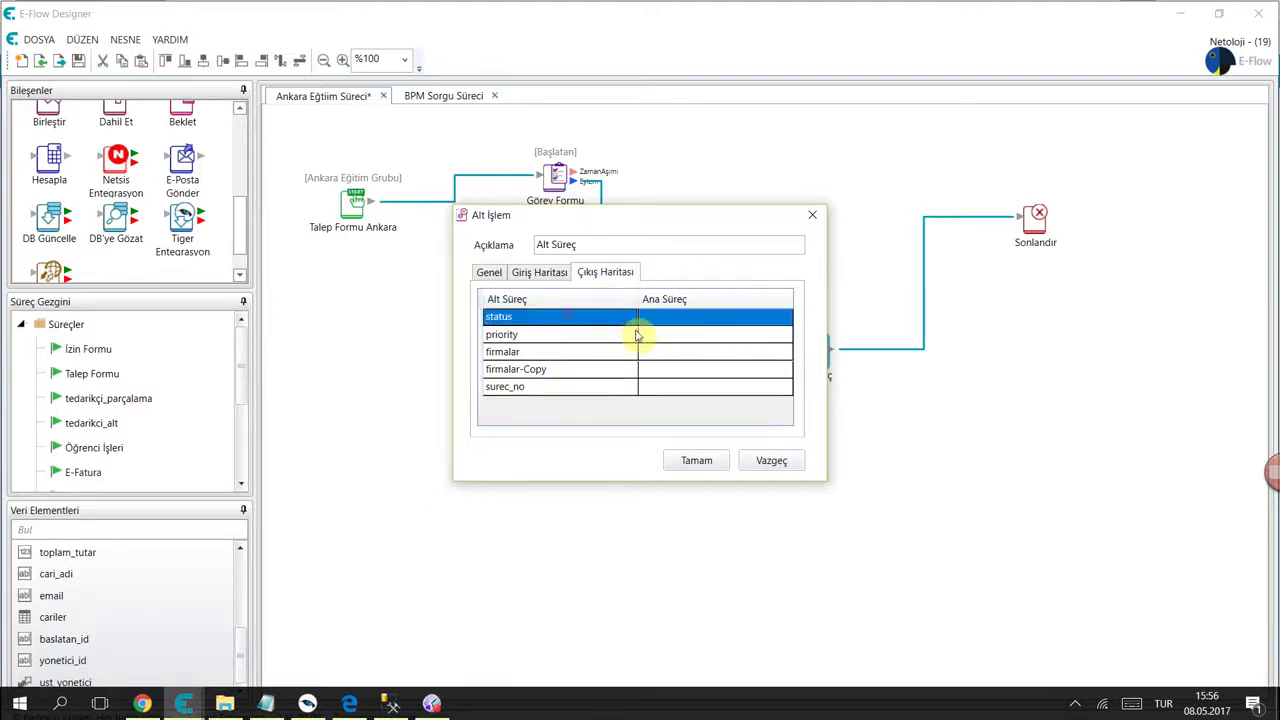
{"action": "left_click", "coordinate": [709, 326]}
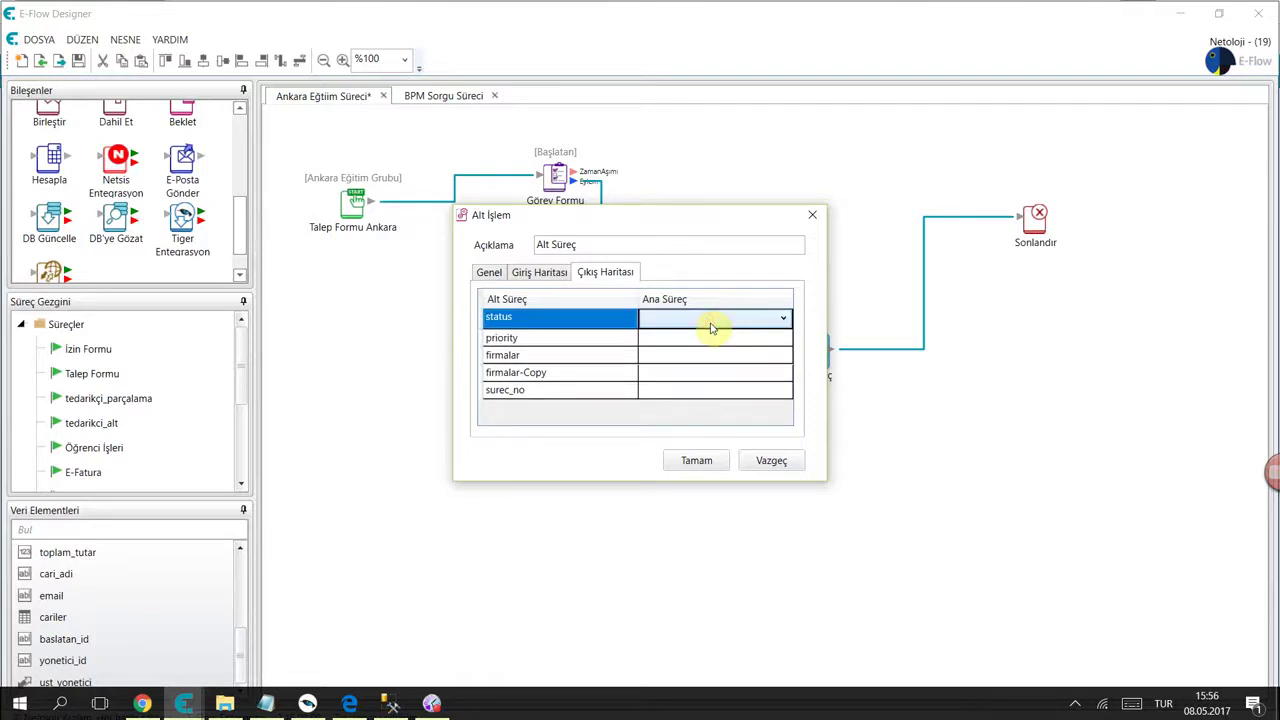
{"action": "left_click", "coordinate": [711, 325]}
{"action": "left_click", "coordinate": [708, 336]}
{"action": "left_click", "coordinate": [714, 456]}
- Add a Karar component between Alt Süreç and Sonlandır, with its Evet output leading to Sonlandır
{"action": "scroll", "coordinate": [123, 166], "scroll_direction": "up", "scroll_amount": 3}
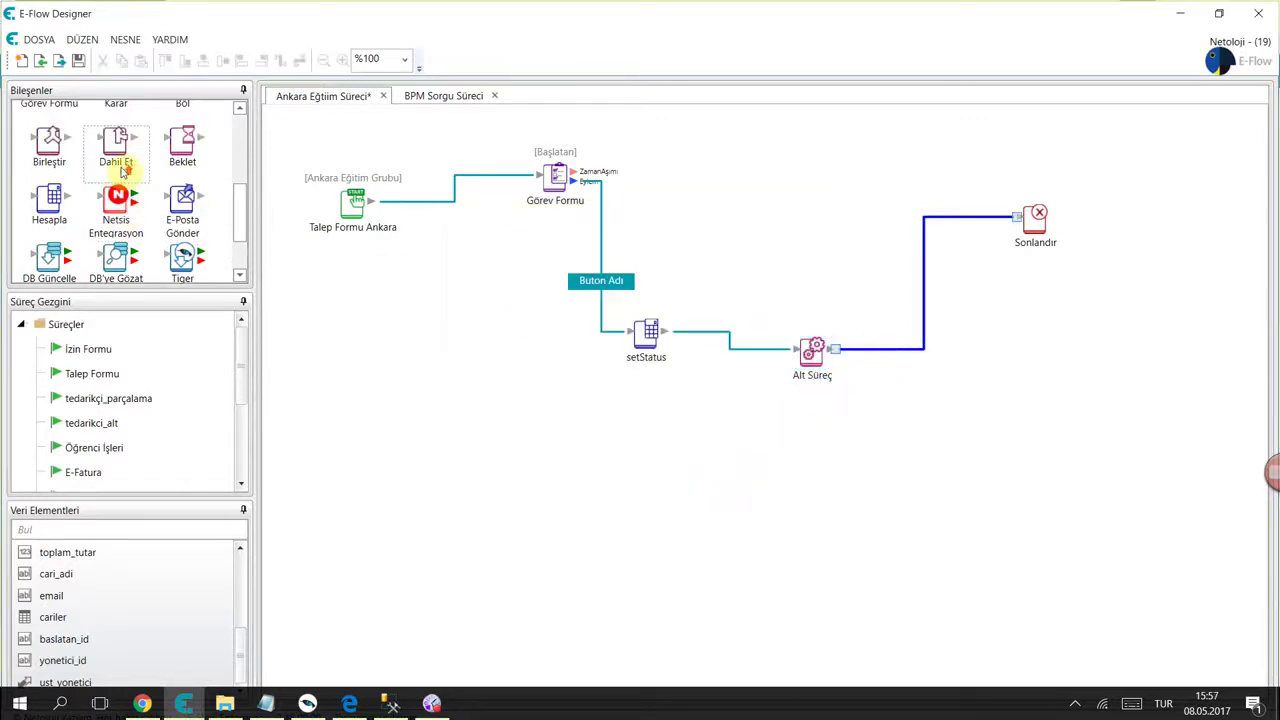
{"action": "left_click_drag", "start_coordinate": [116, 165], "coordinate": [900, 348]}
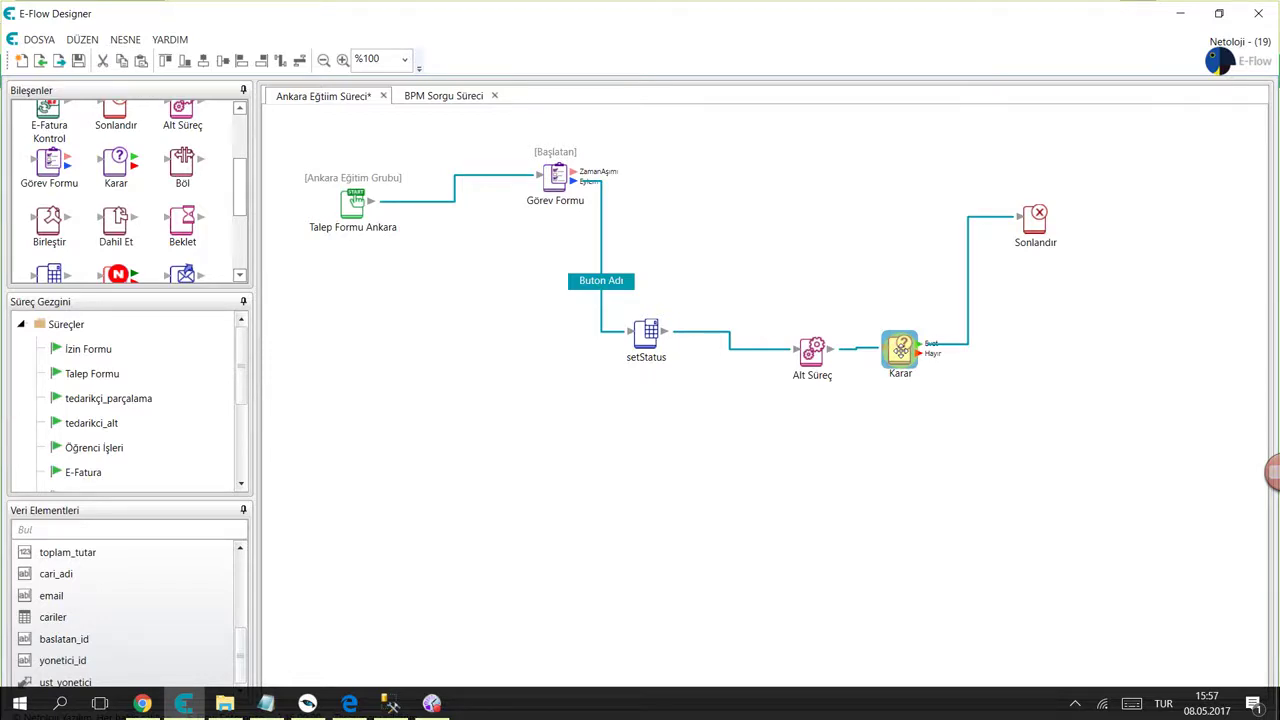
{"action": "mouse_move", "coordinate": [900, 350]}
{"action": "left_mouse_down"}
{"action": "mouse_move", "coordinate": [884, 330]}
{"action": "mouse_move", "coordinate": [912, 362]}
{"action": "mouse_move", "coordinate": [910, 349]}
{"action": "left_mouse_up"}
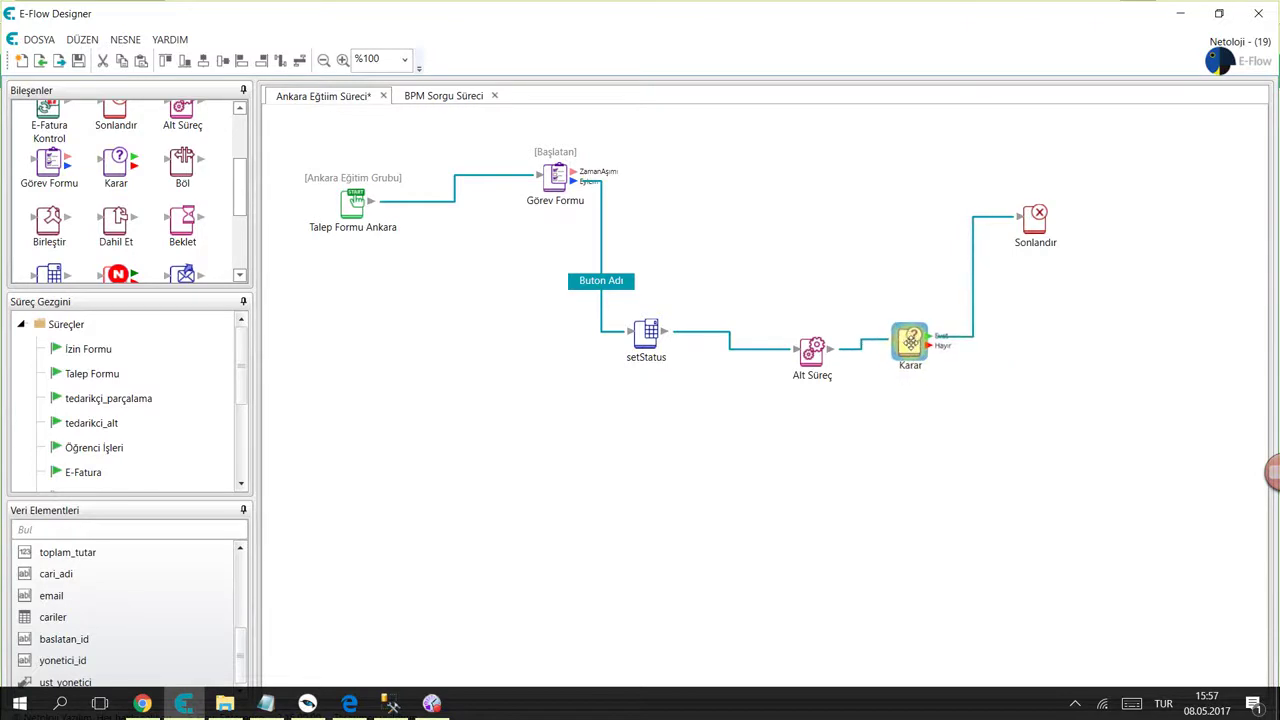
- Move Alt Süreç up between Görev Formu and Karar, review its input and output mappings, and confirm them
{"action": "left_click_drag", "start_coordinate": [812, 350], "coordinate": [712, 243]}
{"action": "double_click", "coordinate": [706, 245]}
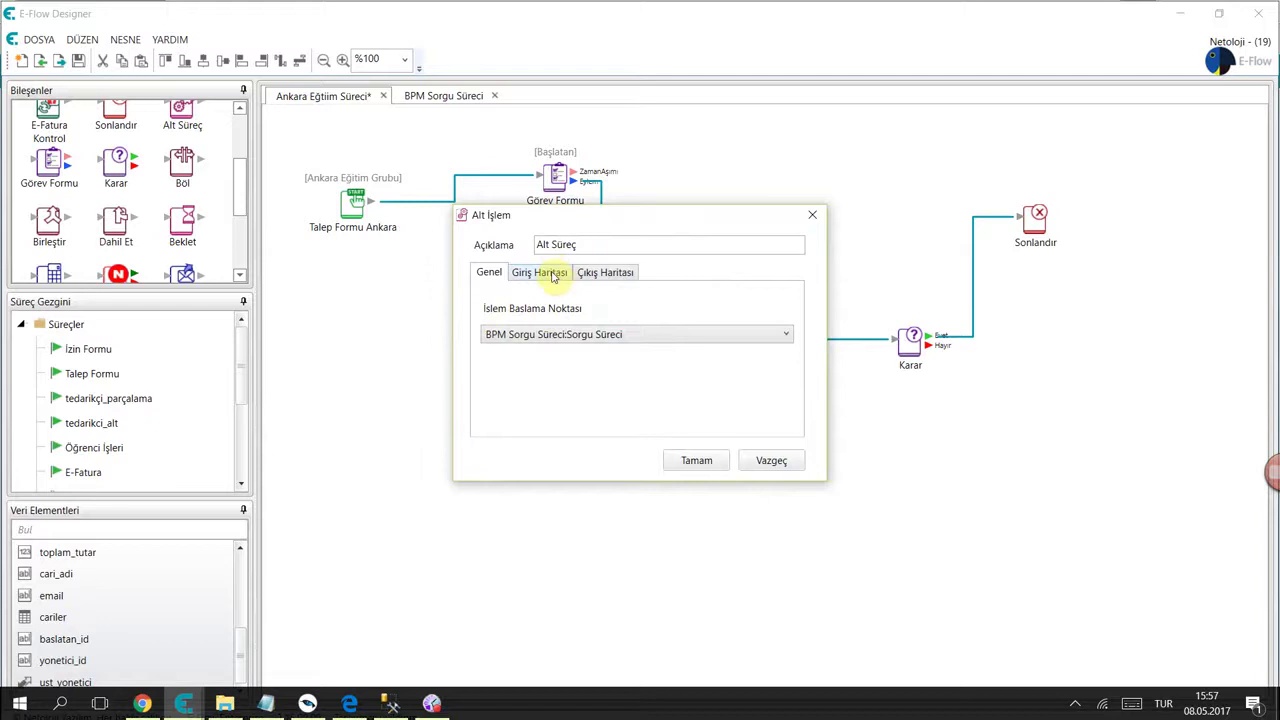
{"action": "left_click", "coordinate": [553, 277]}
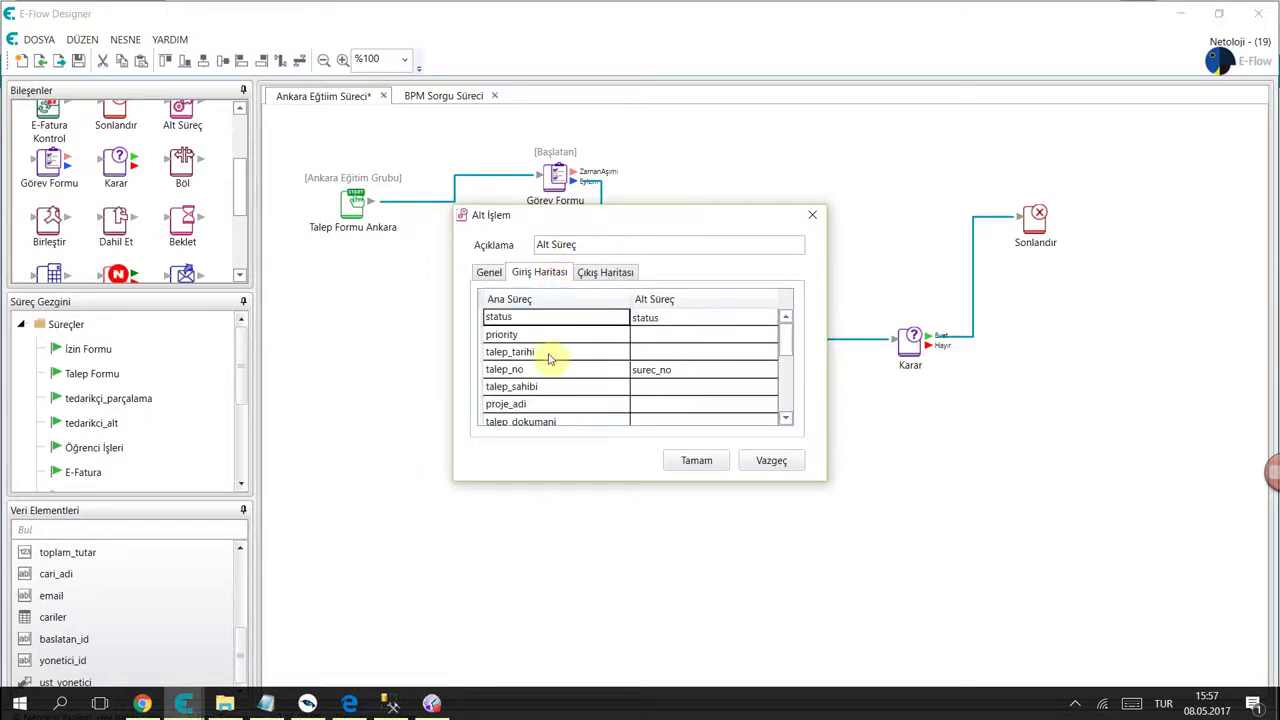
{"action": "left_click", "coordinate": [628, 280]}
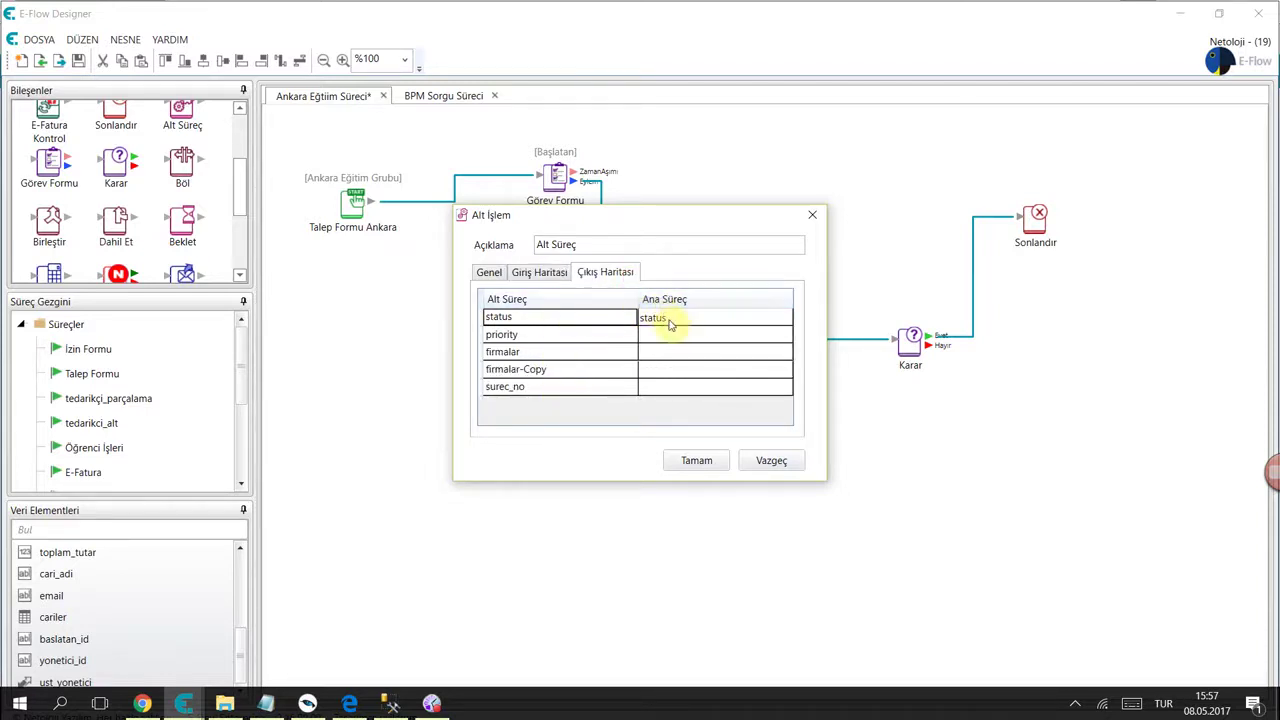
{"action": "left_click", "coordinate": [695, 459]}
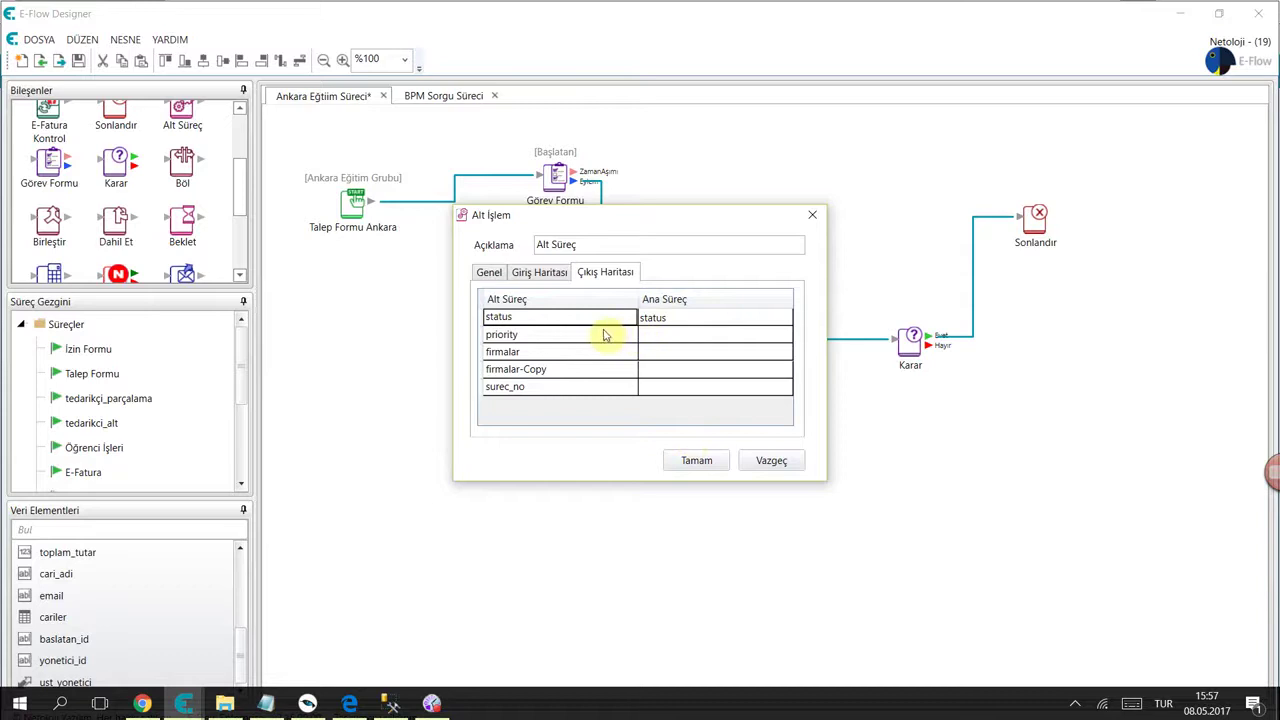
- Confirm the Alt Süreç output mapping of status to status and move Karar closer to Alt Süreç
{"action": "left_click", "coordinate": [608, 334]}
{"action": "left_click", "coordinate": [653, 318]}
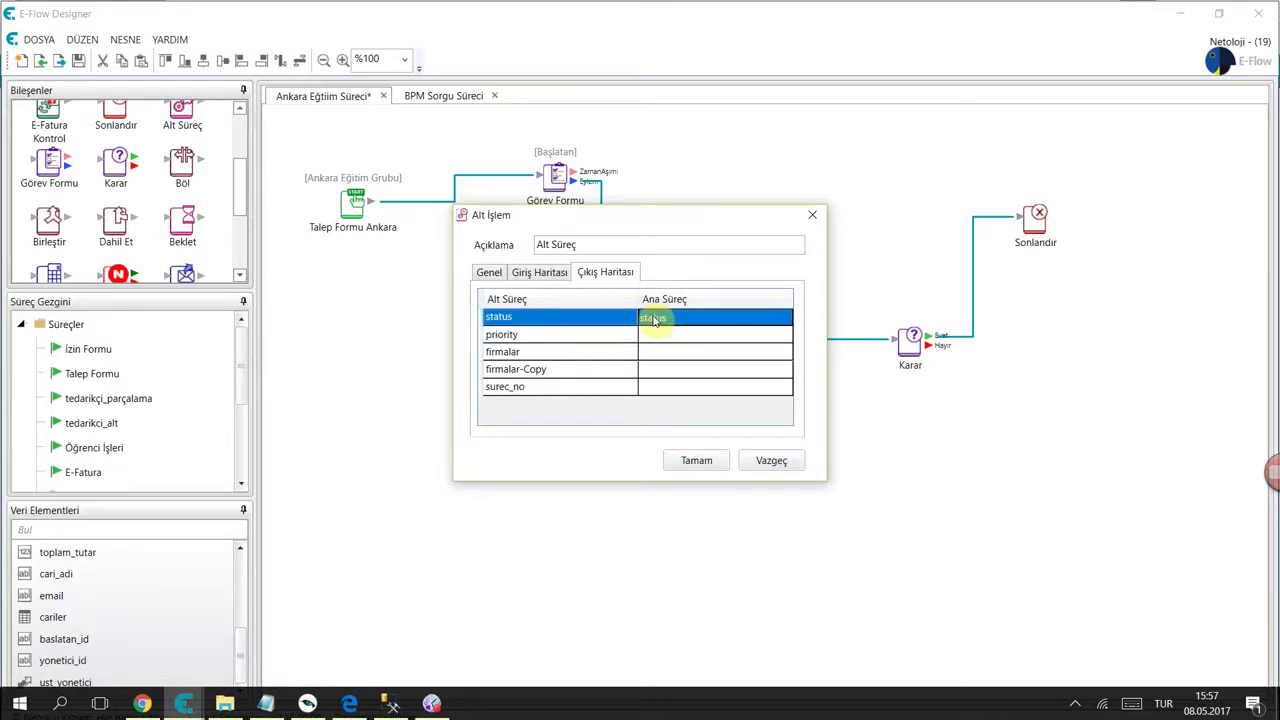
{"action": "left_click", "coordinate": [696, 459]}
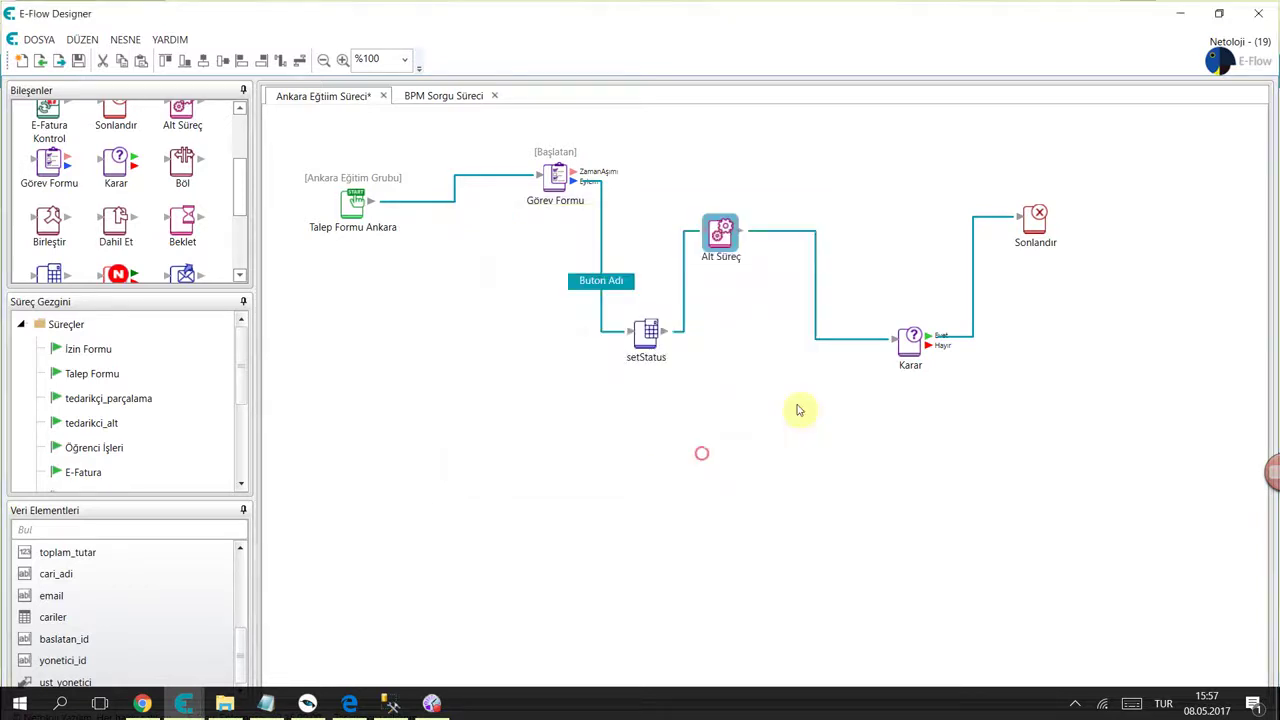
{"action": "left_click_drag", "start_coordinate": [909, 338], "coordinate": [878, 327]}
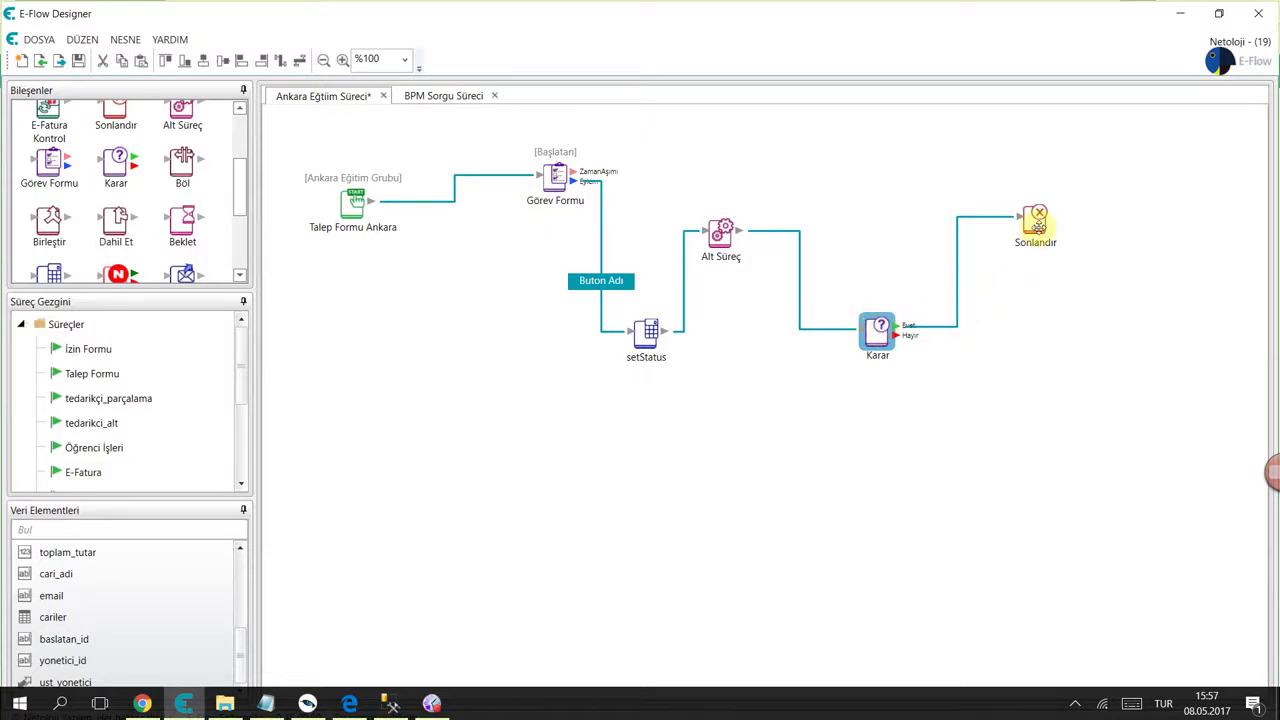
{"action": "left_click", "coordinate": [1036, 222]}
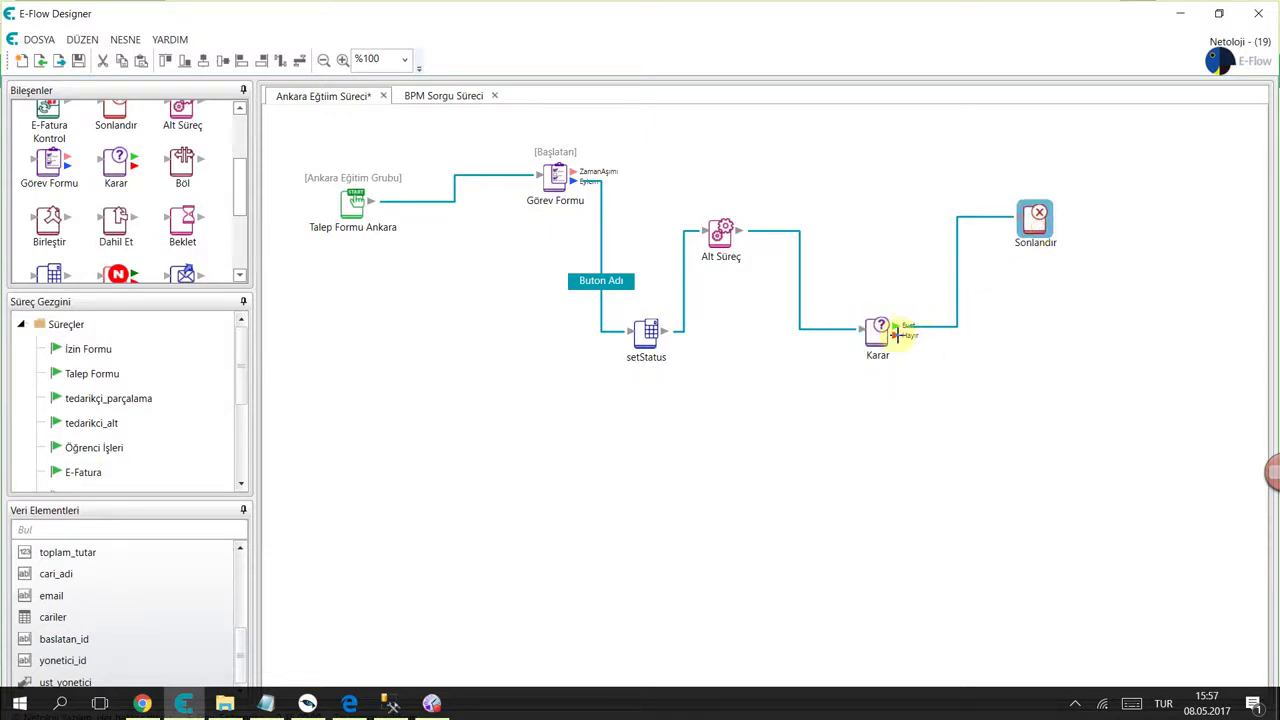
{"action": "left_click", "coordinate": [890, 332]}
{"action": "left_click_drag", "start_coordinate": [385, 645], "coordinate": [397, 462]}
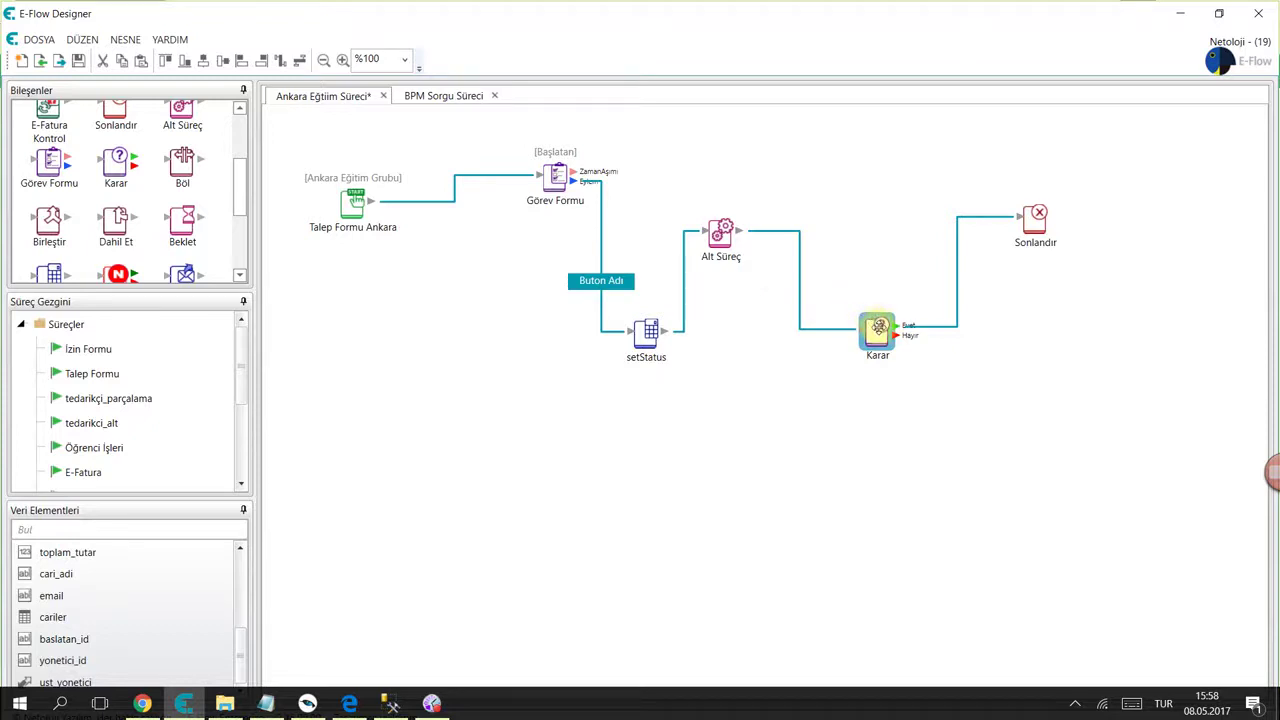
- Move Karar further toward Alt Süreç and set its expression to %status%=="Kabul Edildi"
{"action": "double_click", "coordinate": [878, 328]}
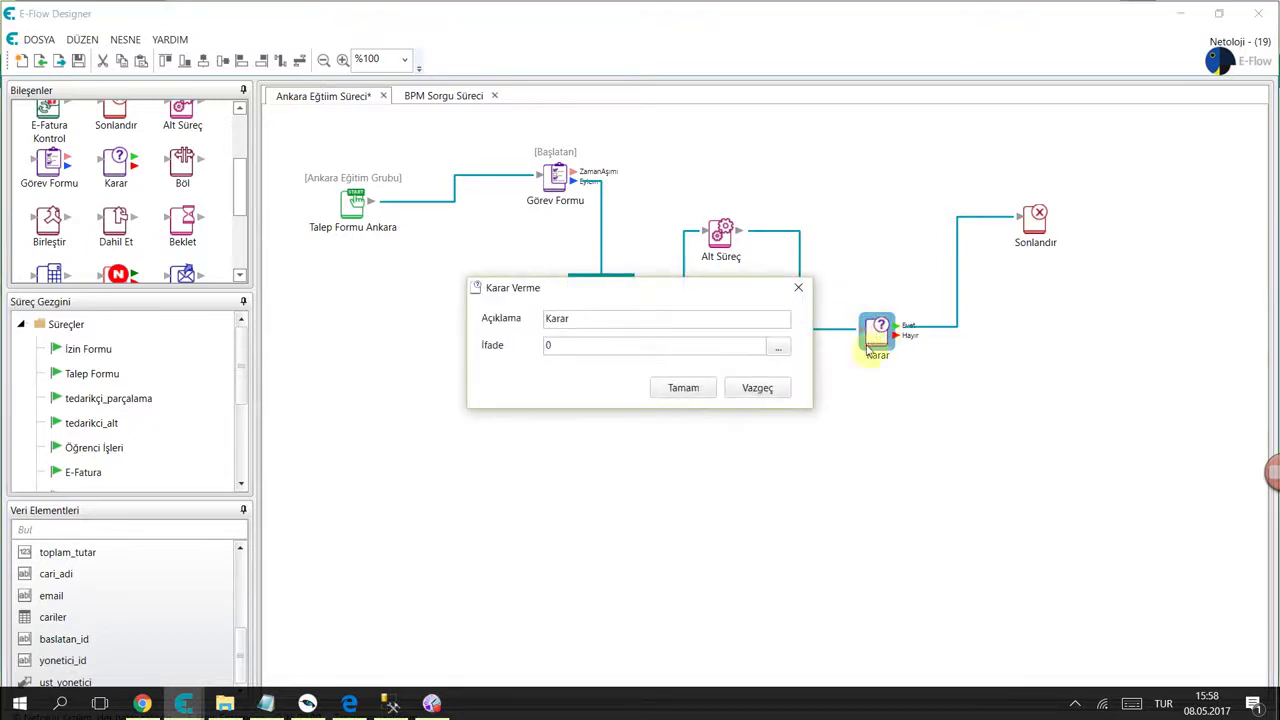
{"action": "left_click", "coordinate": [700, 389]}
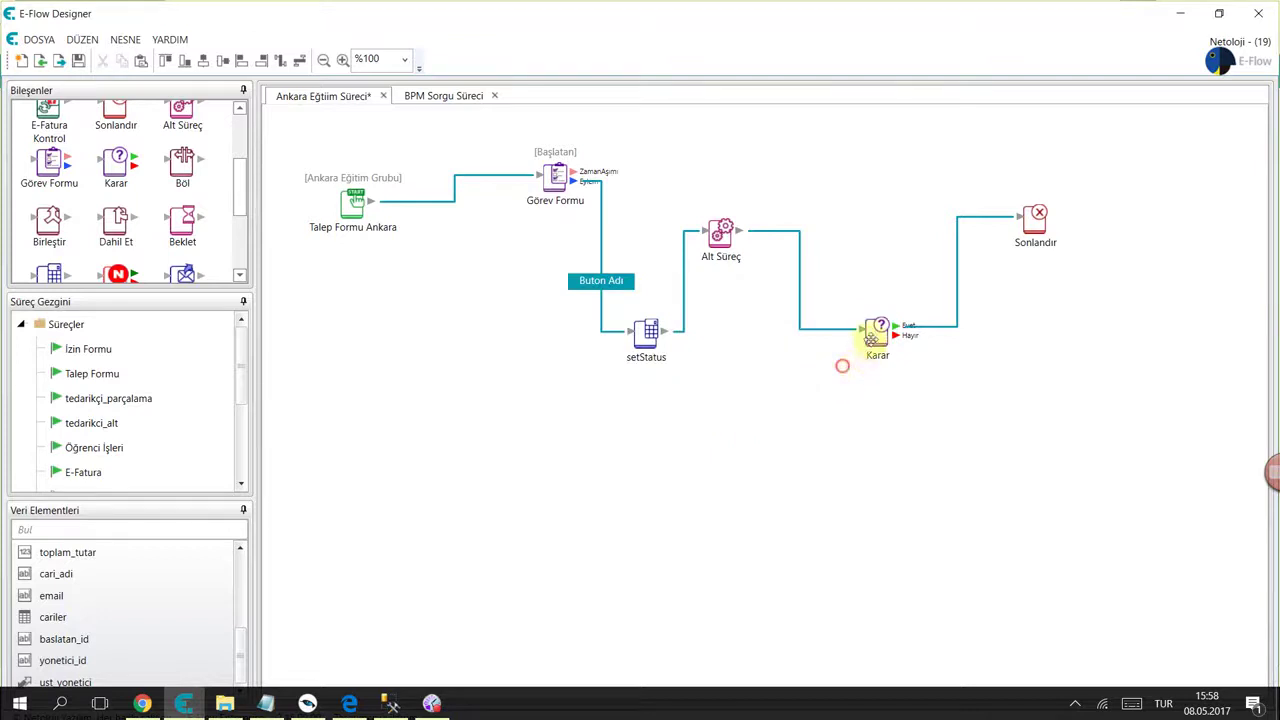
{"action": "left_click_drag", "start_coordinate": [872, 337], "coordinate": [846, 334]}
{"action": "double_click", "coordinate": [846, 338]}
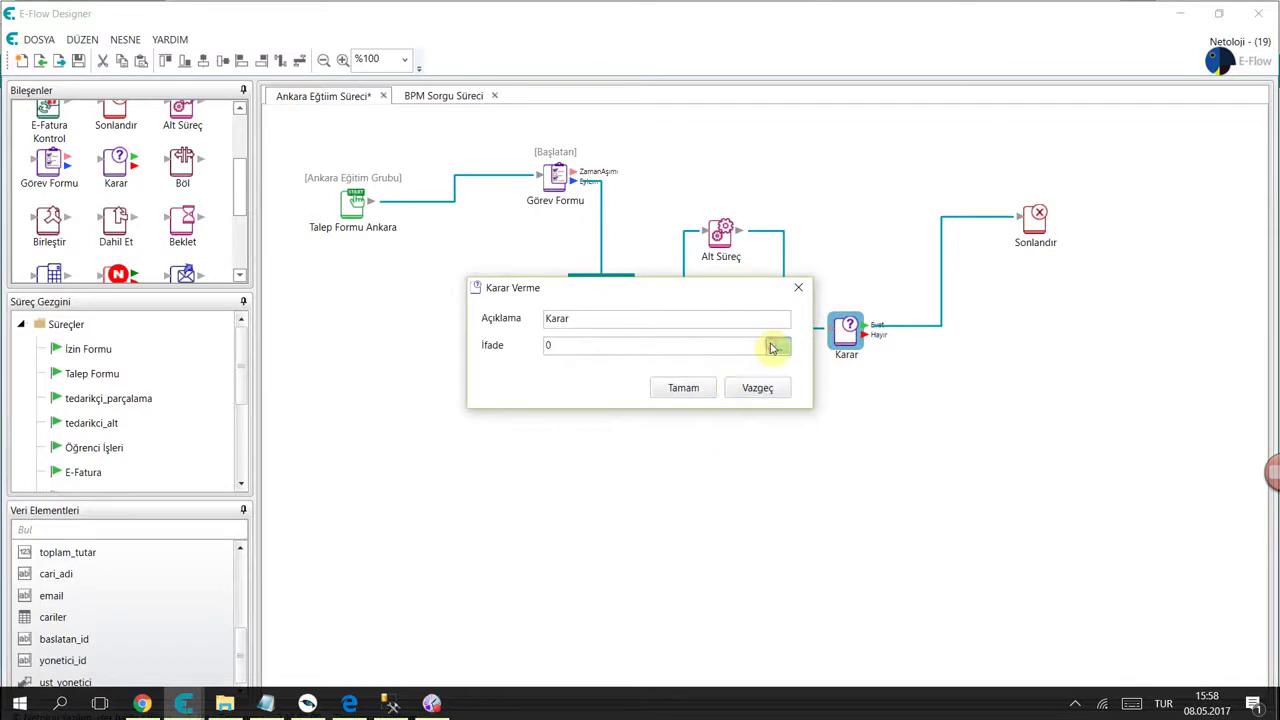
{"action": "left_click", "coordinate": [776, 346]}
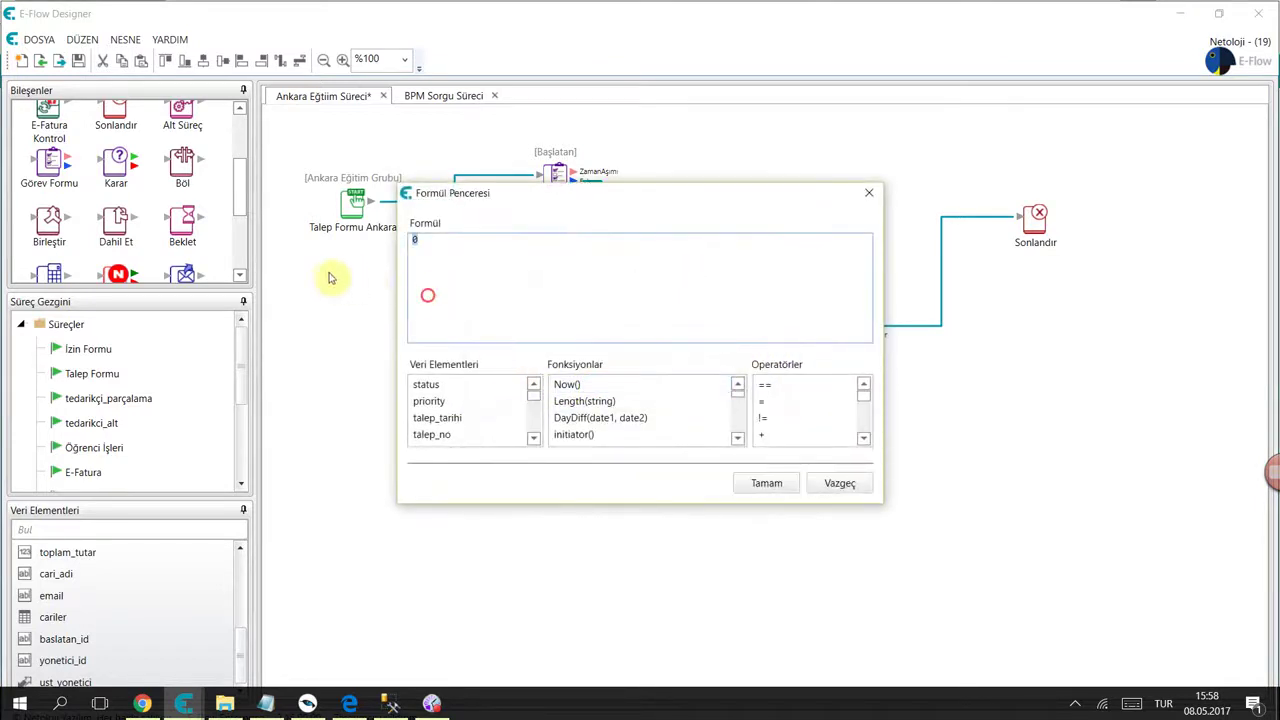
{"action": "double_click", "coordinate": [482, 385]}
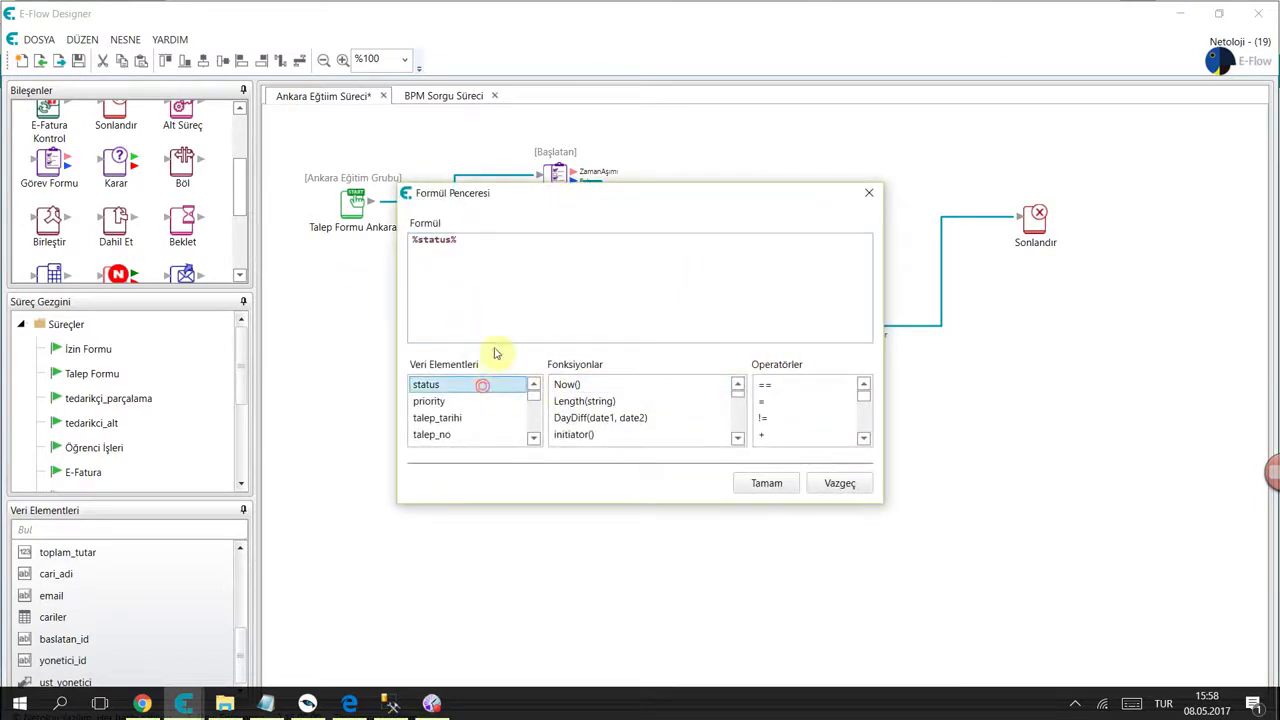
{"action": "left_click", "coordinate": [506, 251]}
{"action": "type", "text": "=="}
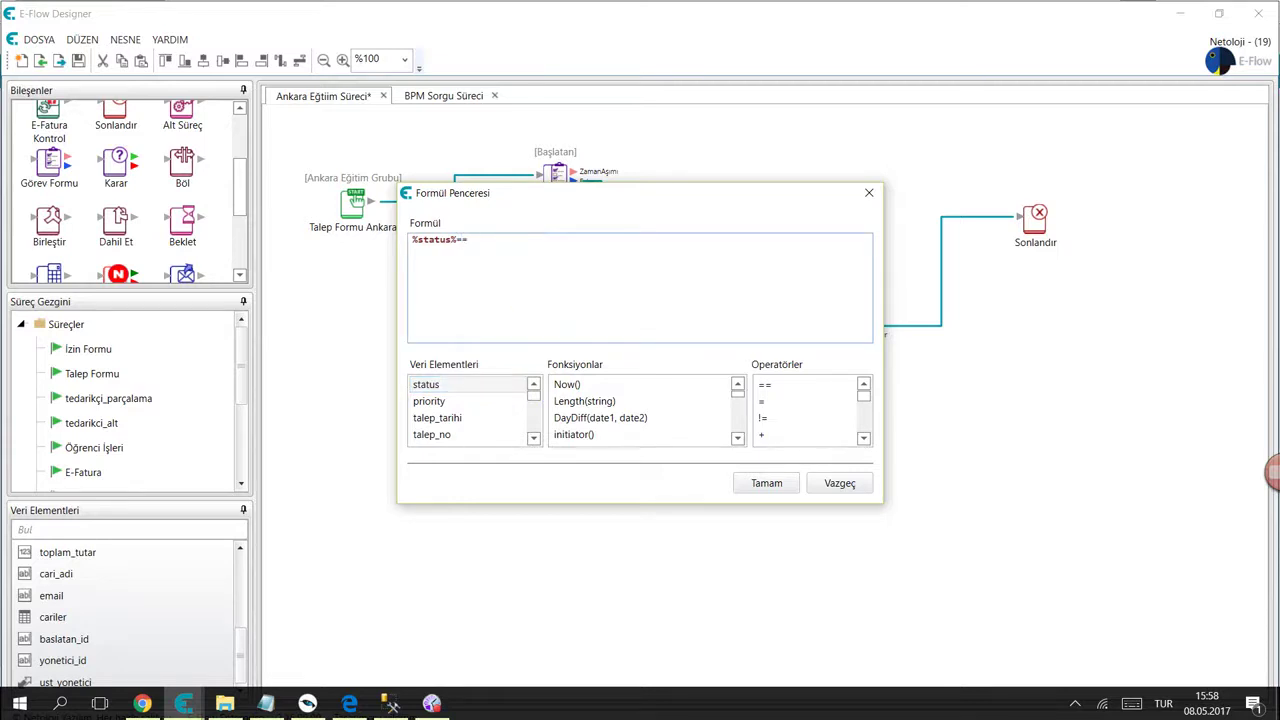
{"action": "type", "text": "\"Kabul Edildi\""}
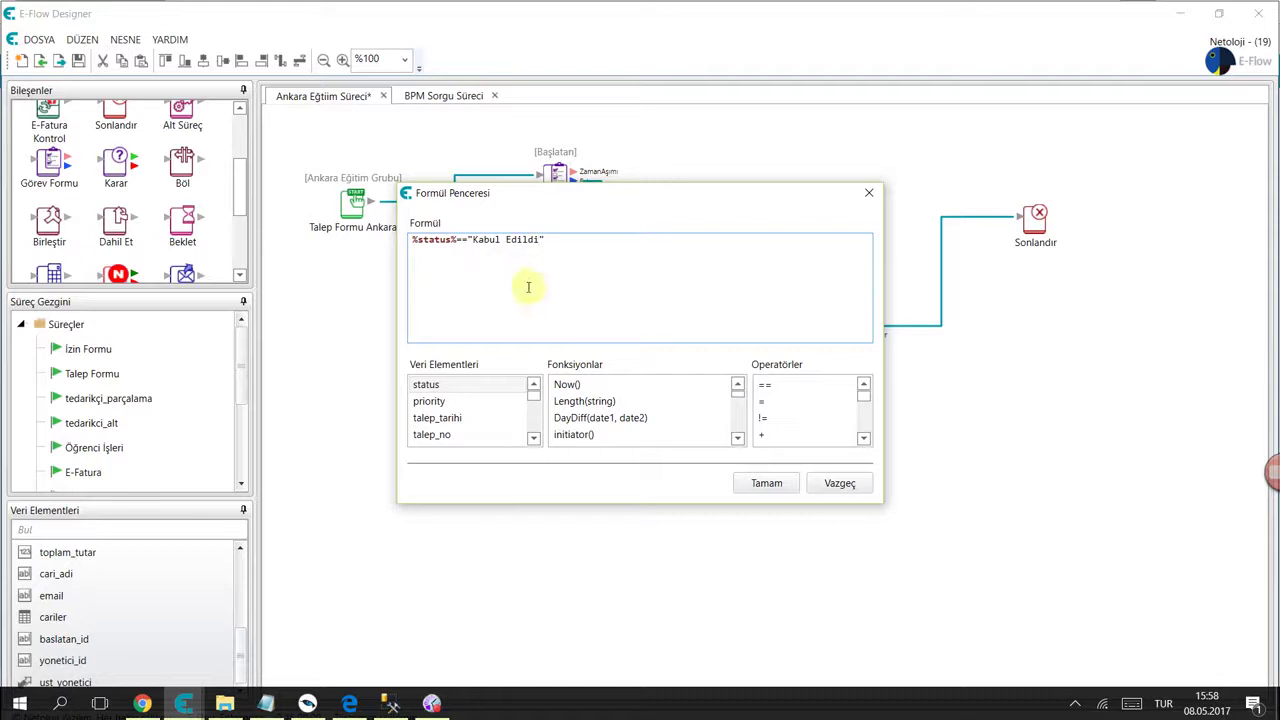
{"action": "left_click", "coordinate": [768, 482]}
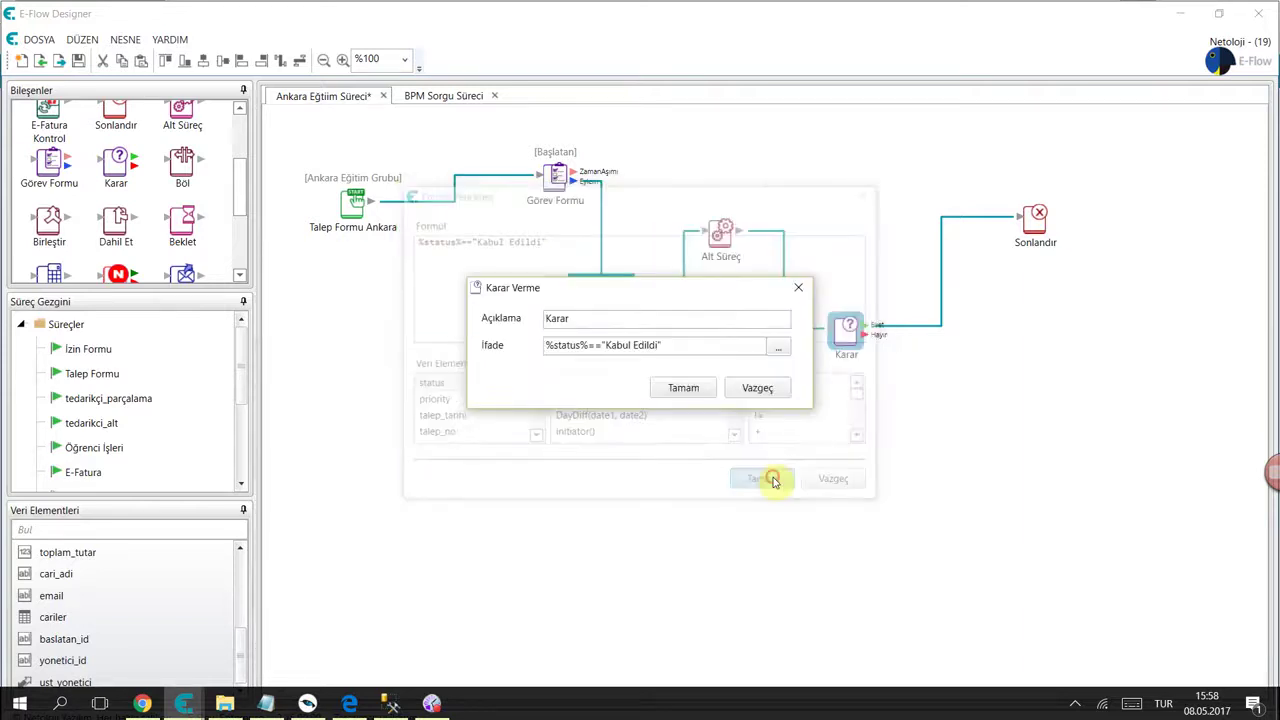
- Change the Karar component's description to Durum=Kabul and confirm its settings
{"action": "left_click_drag", "start_coordinate": [600, 320], "coordinate": [423, 329]}
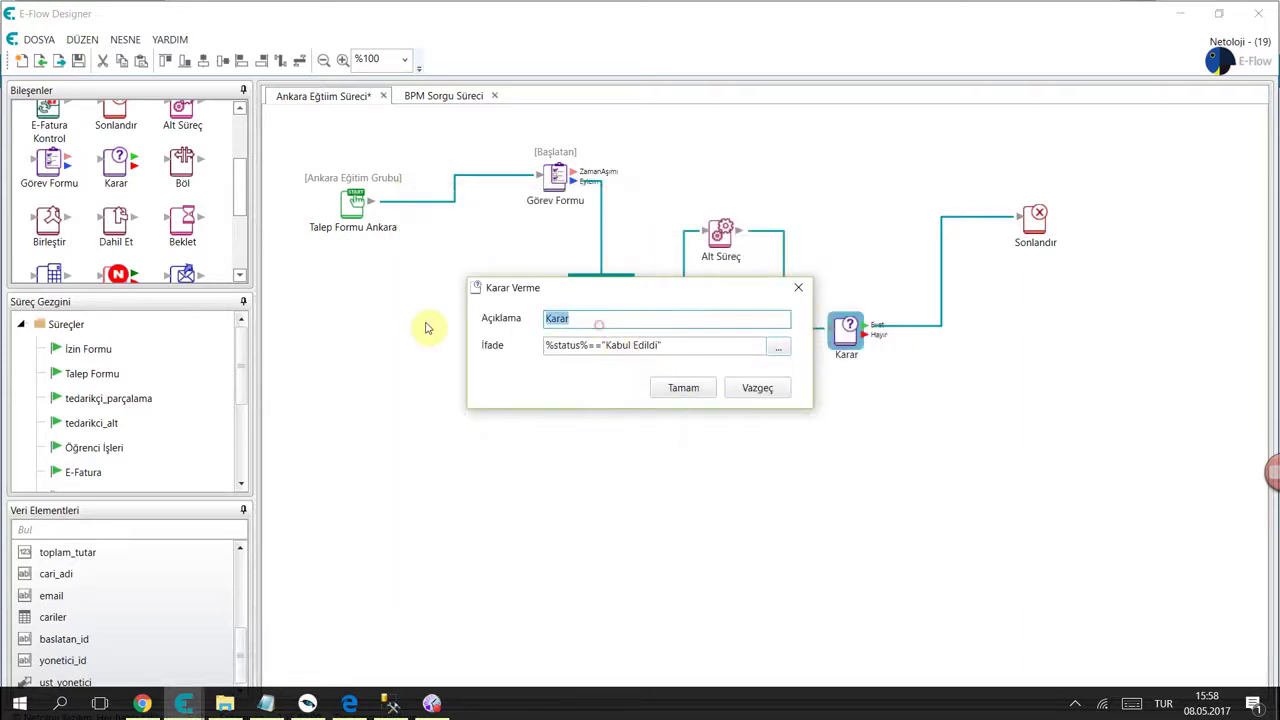
{"action": "type", "text": "Durum=Kabul"}
{"action": "left_click", "coordinate": [687, 388]}
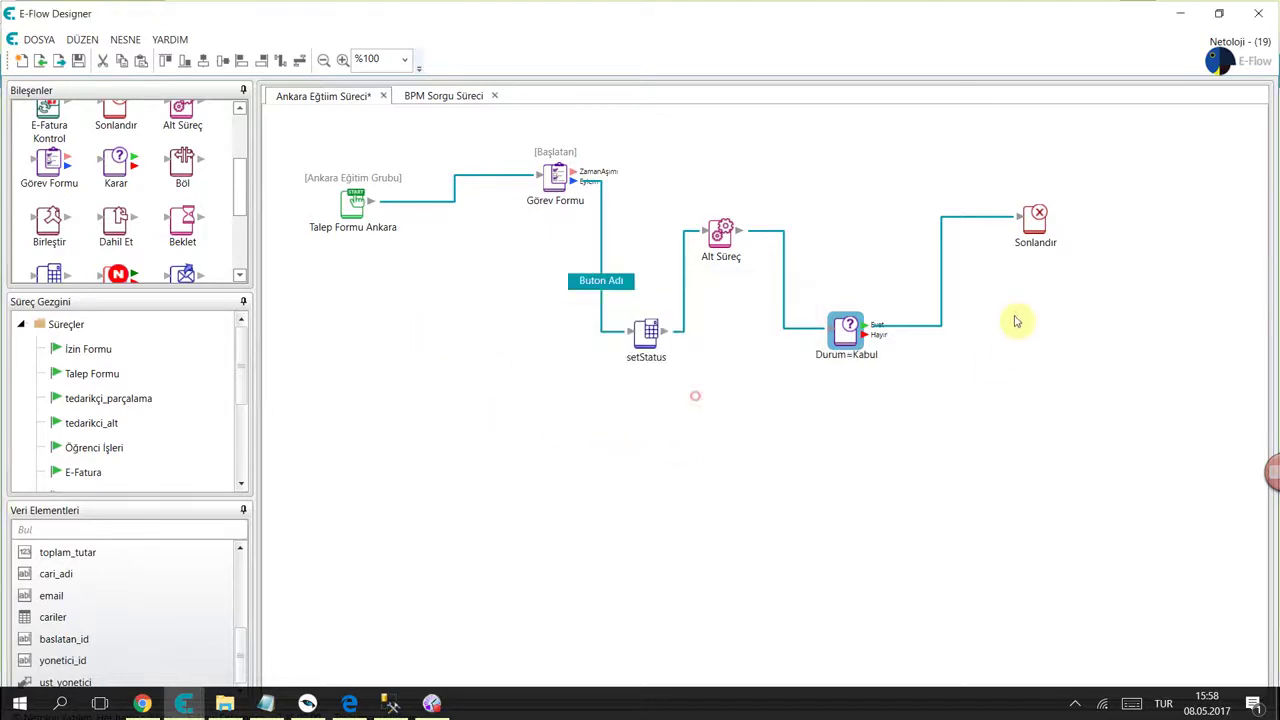
- Connect the Hayır output of Durum=Kabul back to Görev Formu and move Alt Süreç below the new connection line
{"action": "left_click", "coordinate": [964, 220]}
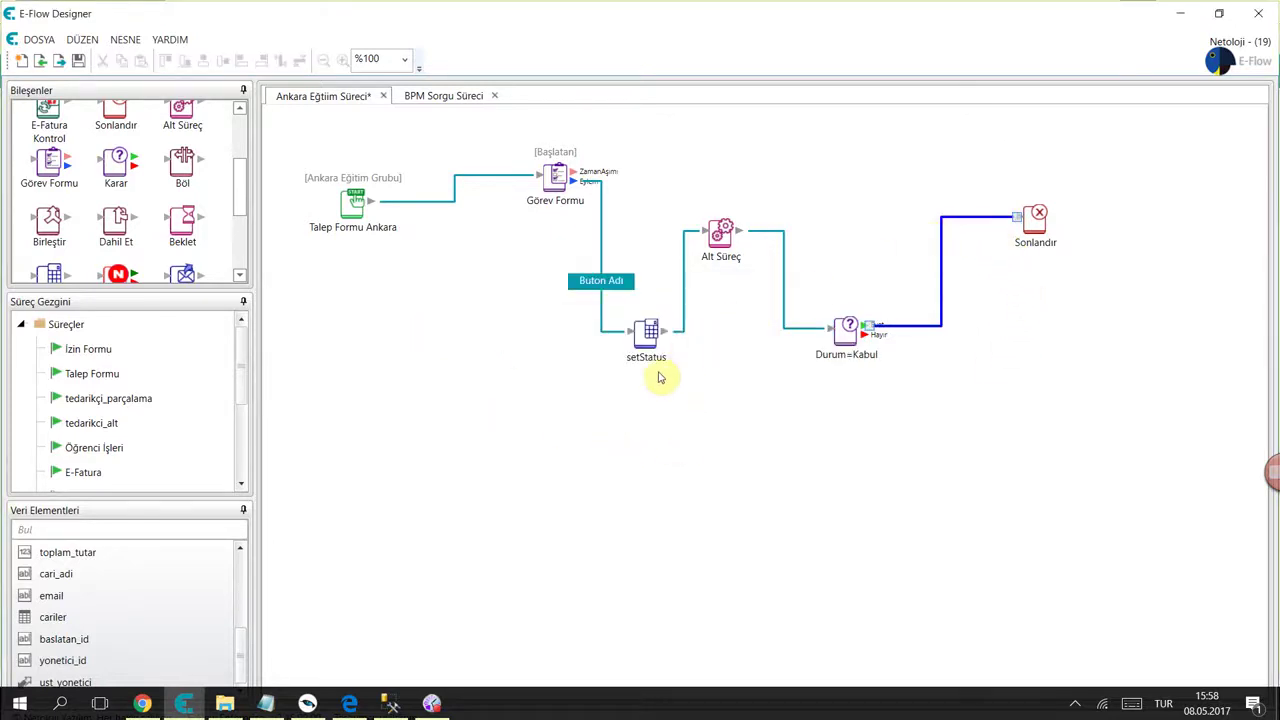
{"action": "left_click", "coordinate": [648, 336]}
{"action": "left_click", "coordinate": [556, 176]}
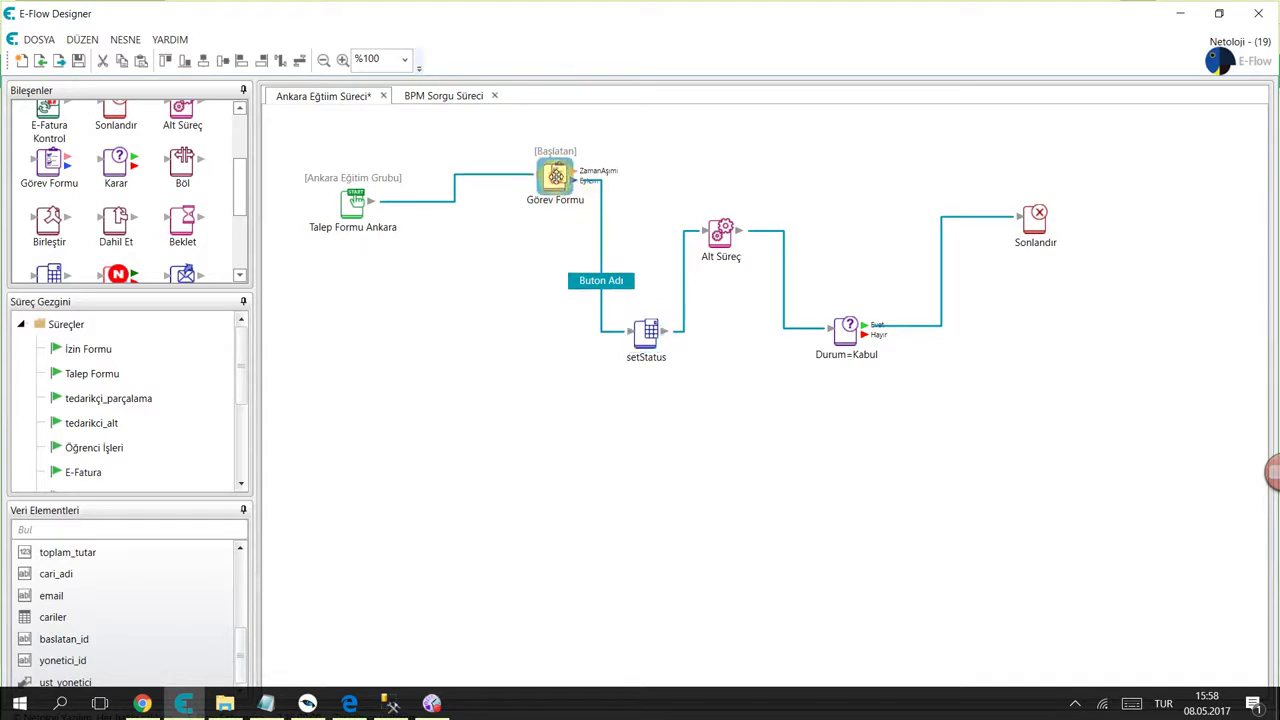
{"action": "left_click_drag", "start_coordinate": [866, 336], "coordinate": [558, 178]}
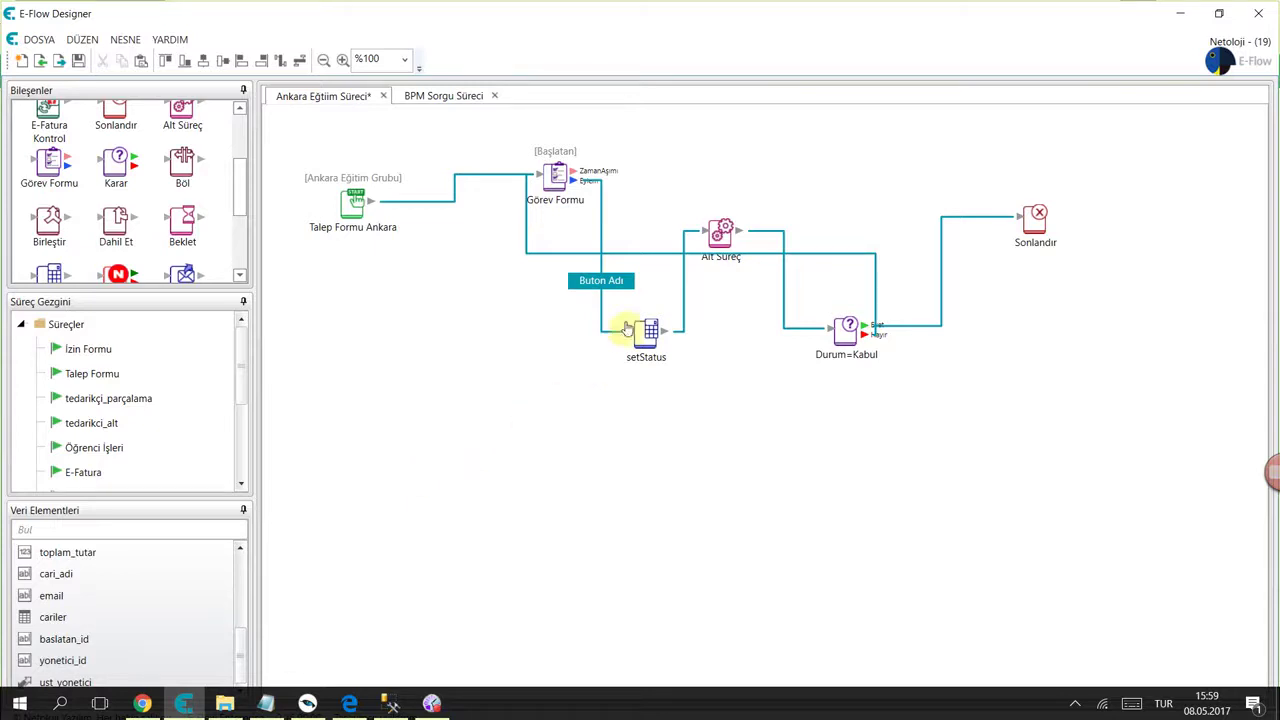
{"action": "left_click_drag", "start_coordinate": [722, 229], "coordinate": [762, 394]}
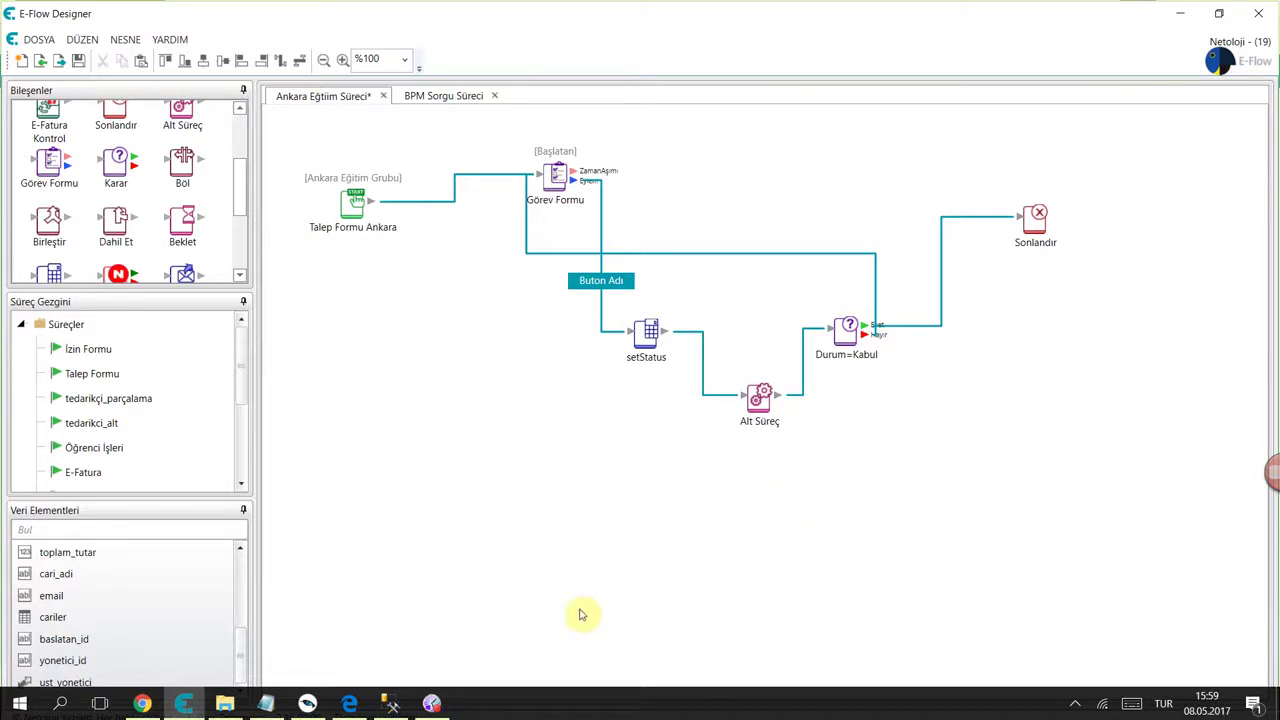
- Switch to the E-Flow web portal in Chrome and open an Ankara Eğitim Süreci task from Görev Listesi to work on
{"action": "left_click", "coordinate": [142, 703]}
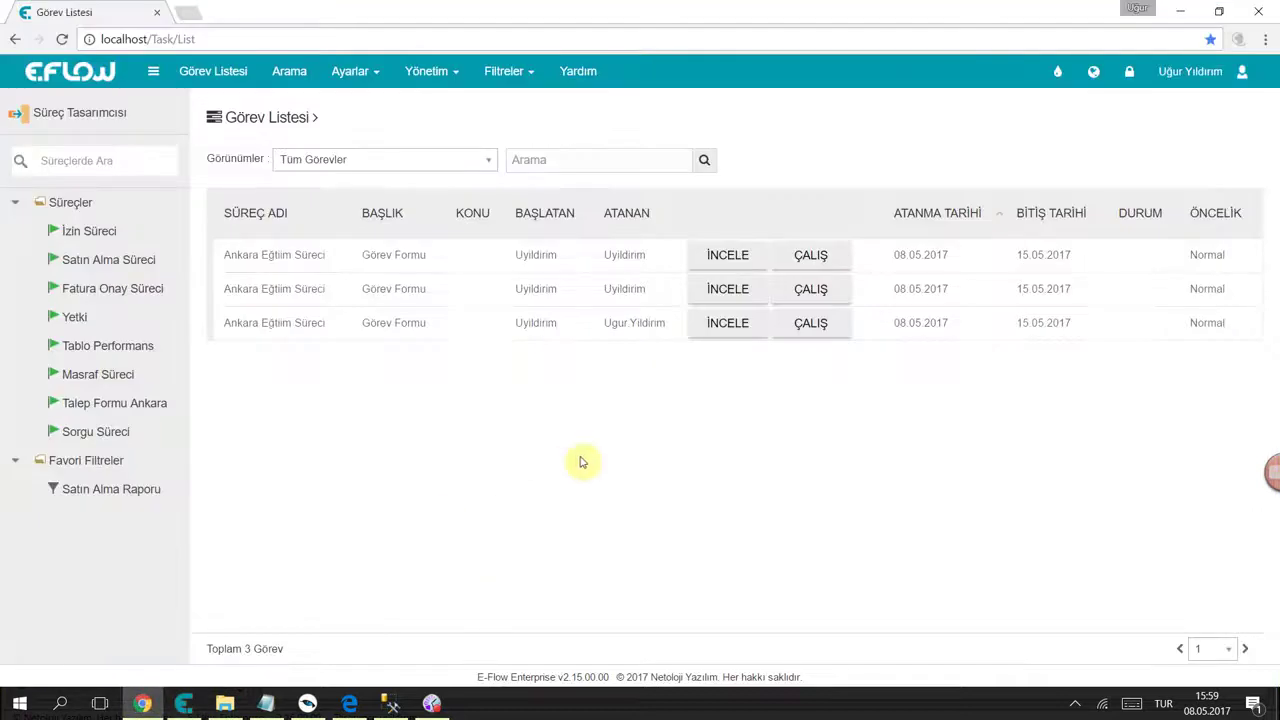
{"action": "left_click", "coordinate": [845, 324]}
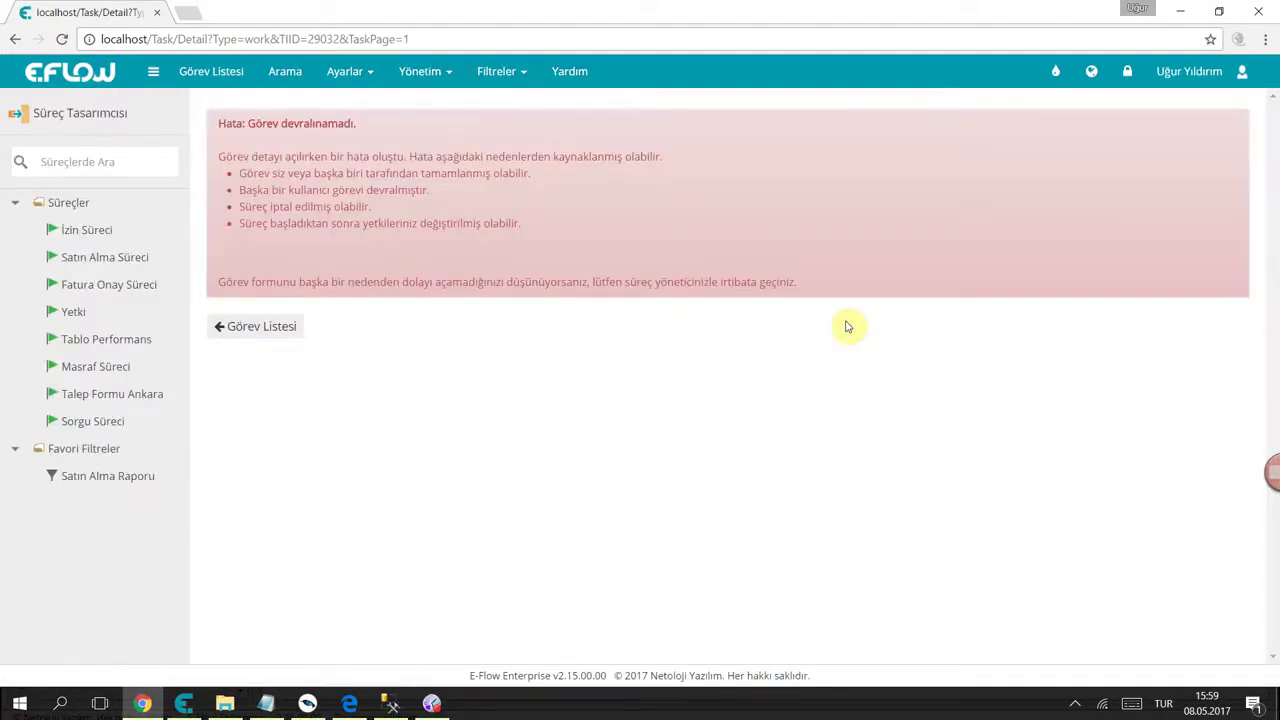
{"action": "left_click", "coordinate": [208, 75]}
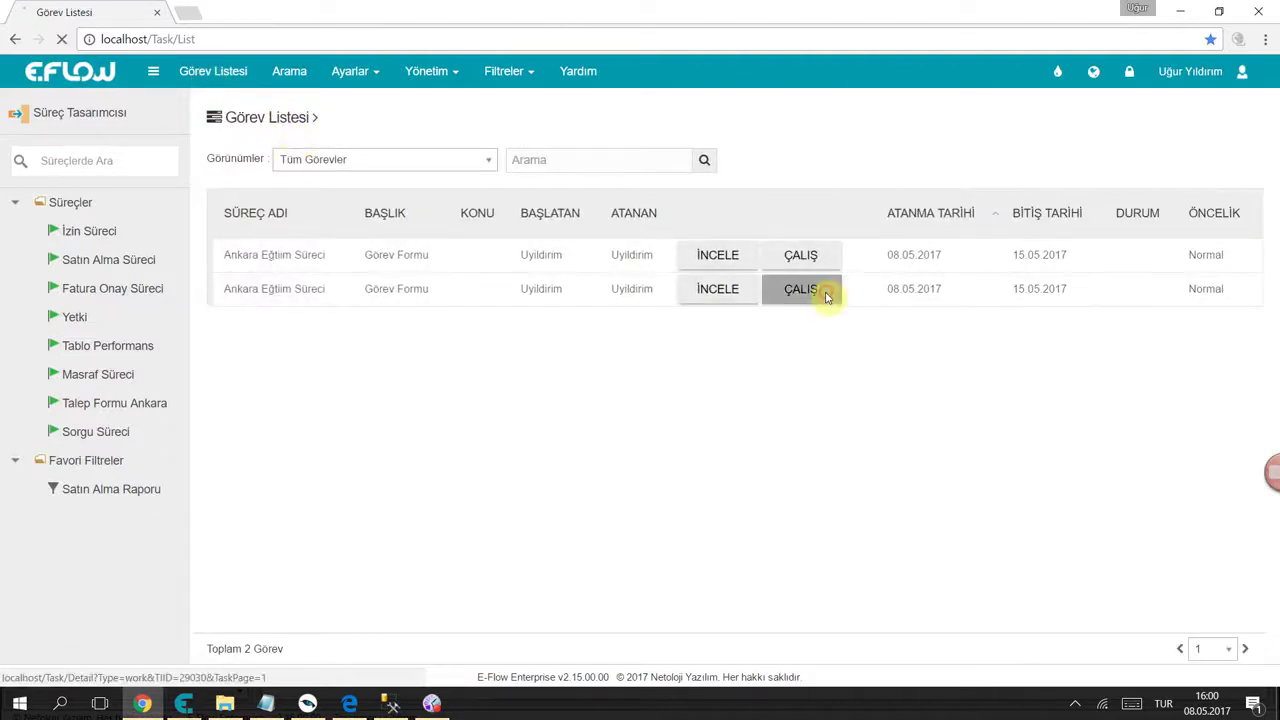
{"action": "left_click", "coordinate": [826, 297]}
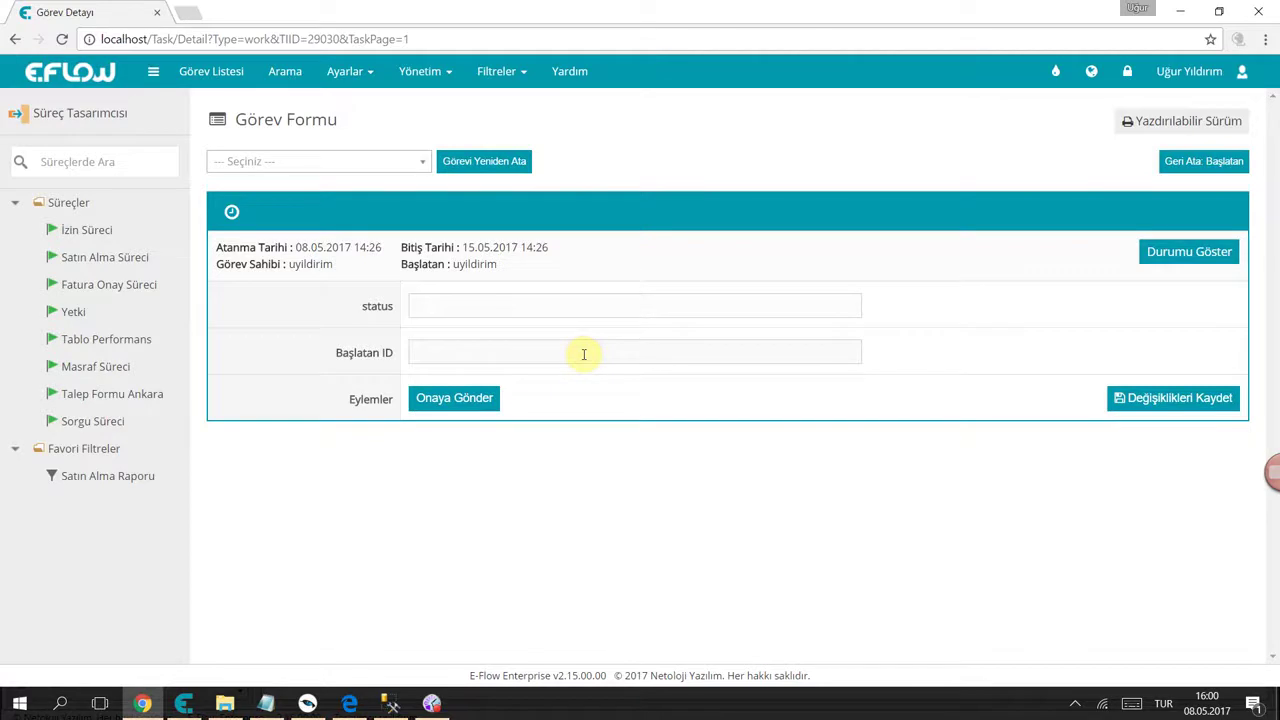
- Start Satın Alma Süreci and set its Proje Adı to Altunizade and İstenen Tarih to 09.05.2017
{"action": "left_click", "coordinate": [106, 262]}
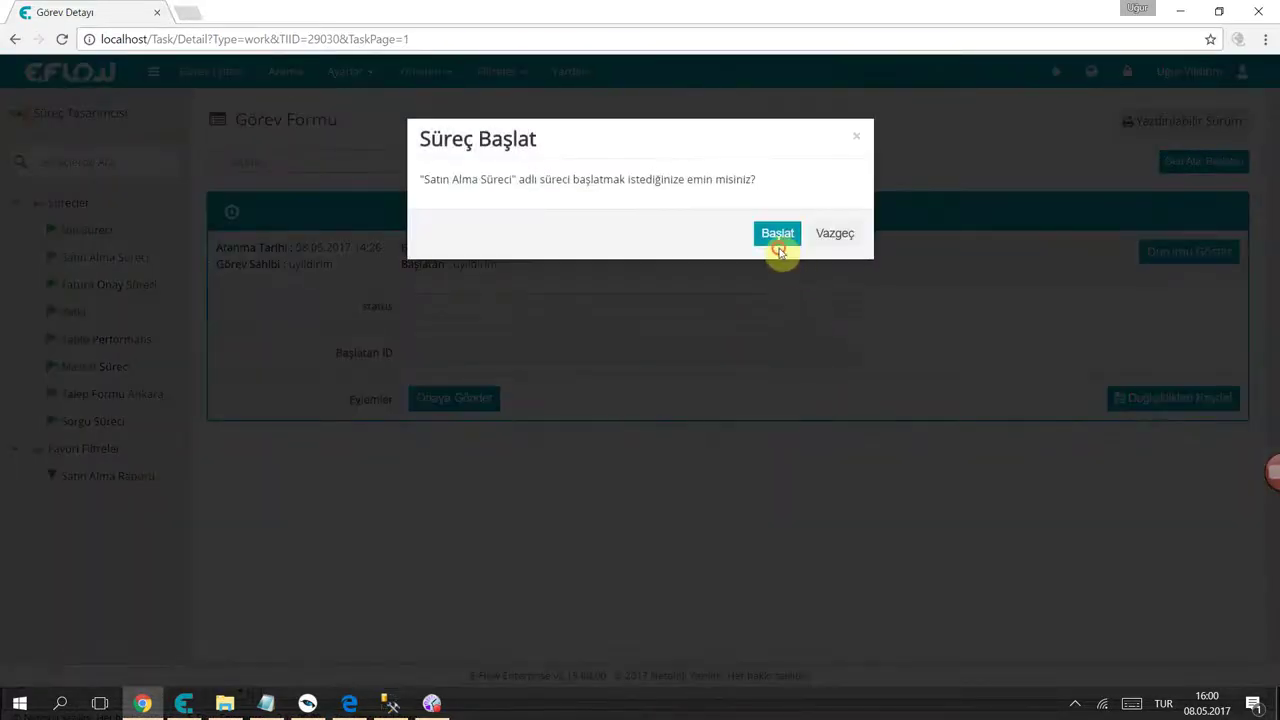
{"action": "left_click", "coordinate": [775, 243]}
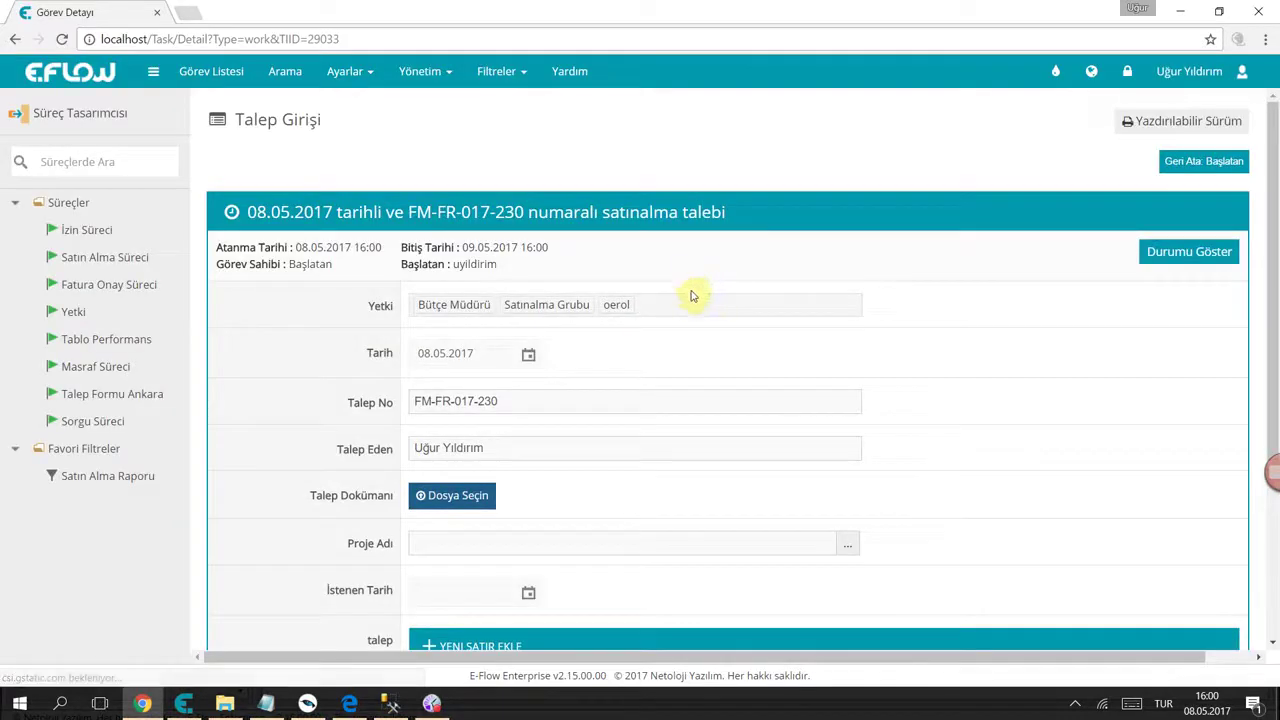
{"action": "scroll", "coordinate": [670, 336], "scroll_direction": "down", "scroll_amount": 1}
{"action": "scroll", "coordinate": [670, 336], "scroll_direction": "down", "scroll_amount": 3}
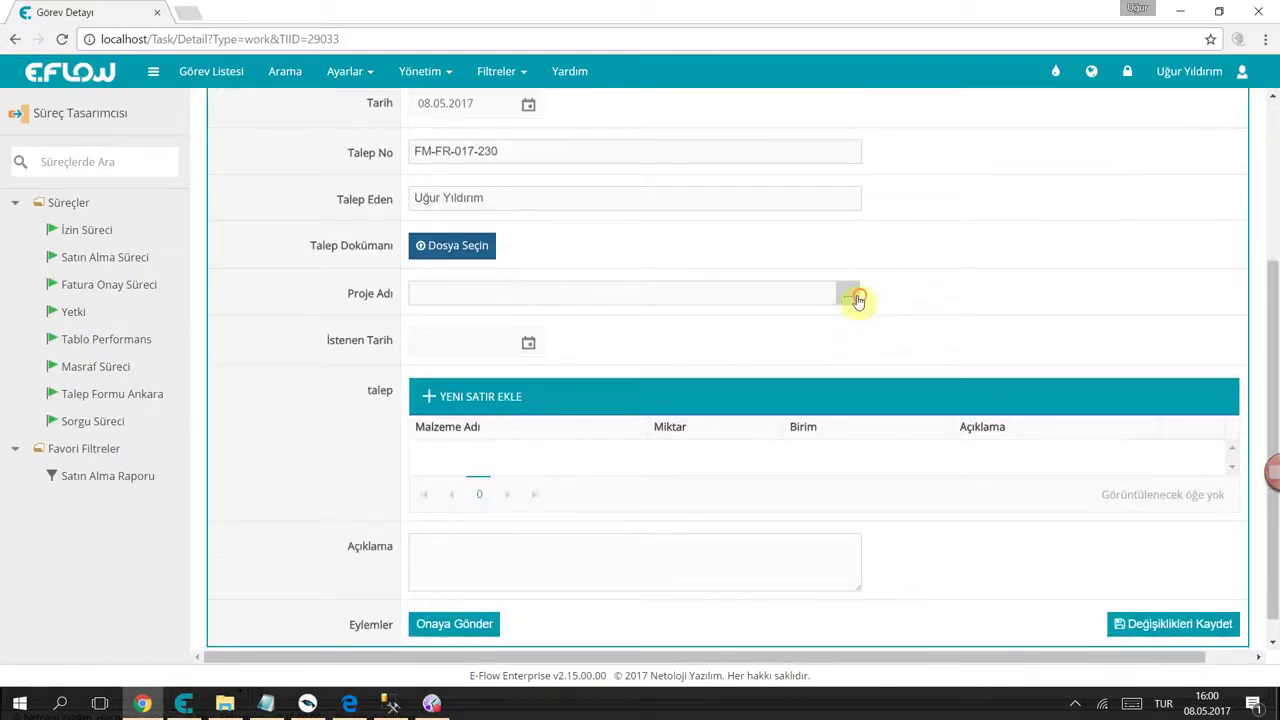
{"action": "left_click", "coordinate": [849, 295]}
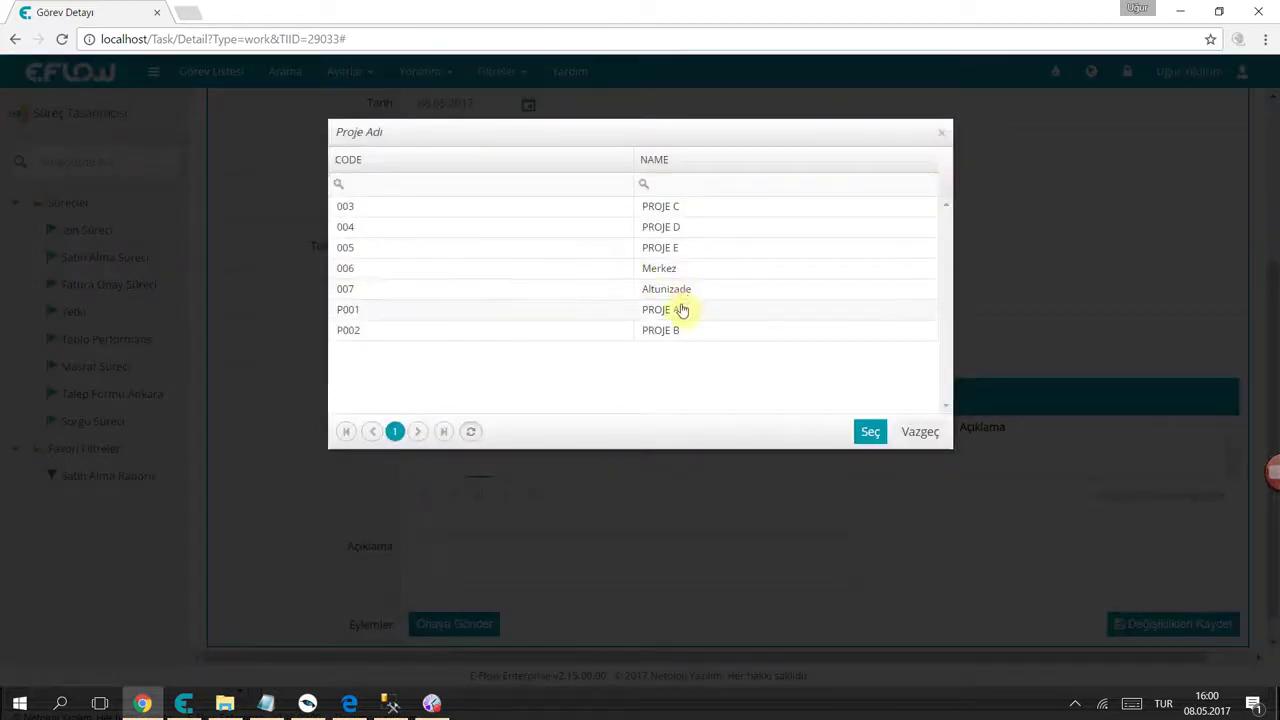
{"action": "left_click", "coordinate": [672, 292]}
{"action": "double_click", "coordinate": [672, 289]}
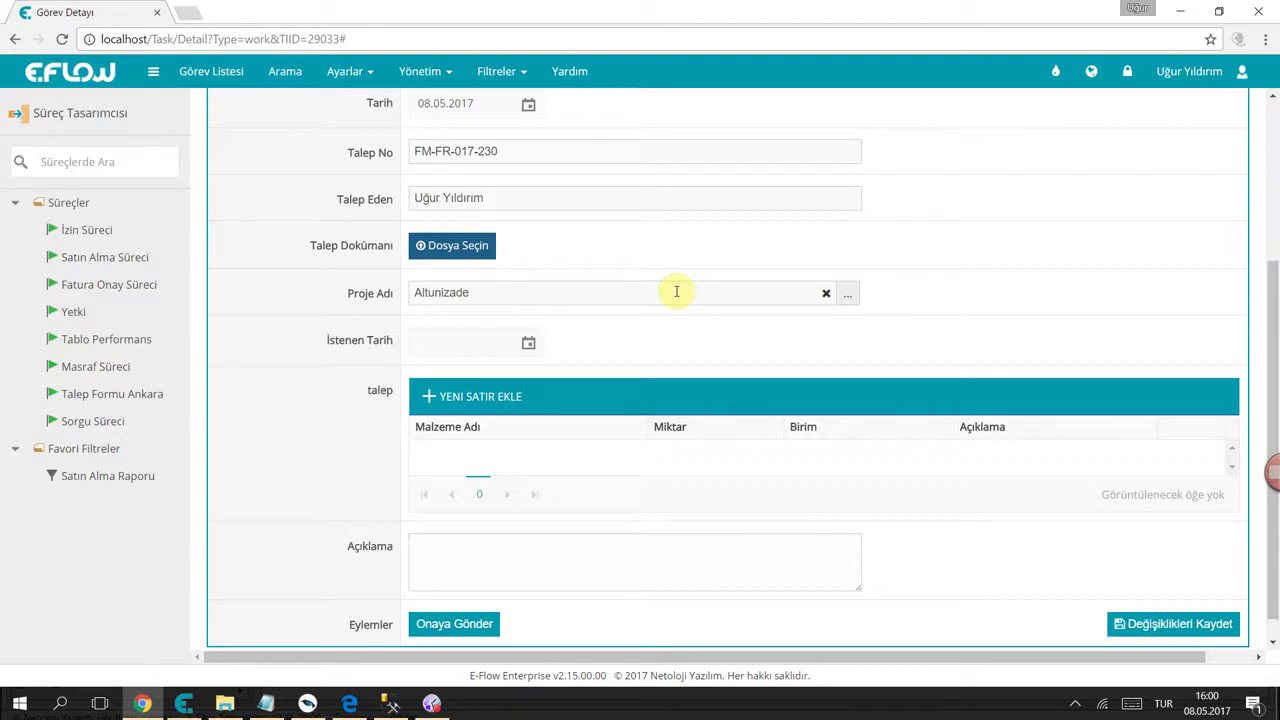
{"action": "left_click", "coordinate": [528, 342]}
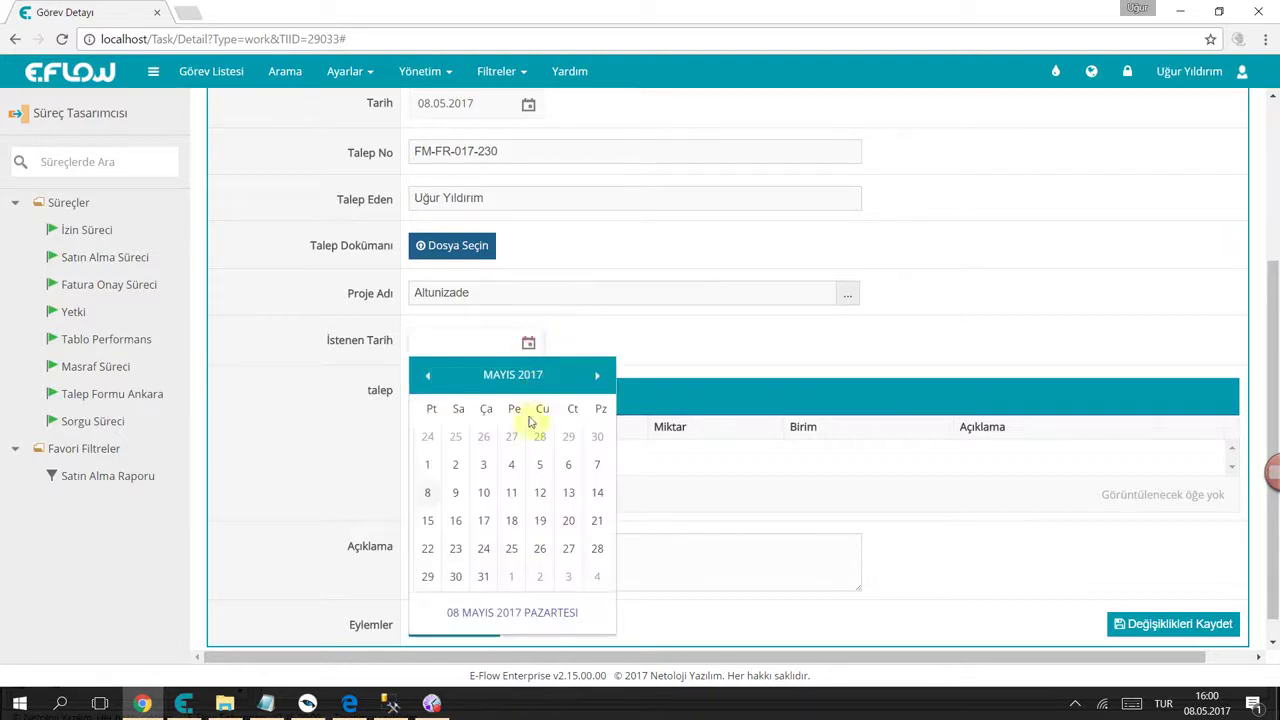
{"action": "left_click", "coordinate": [455, 492]}
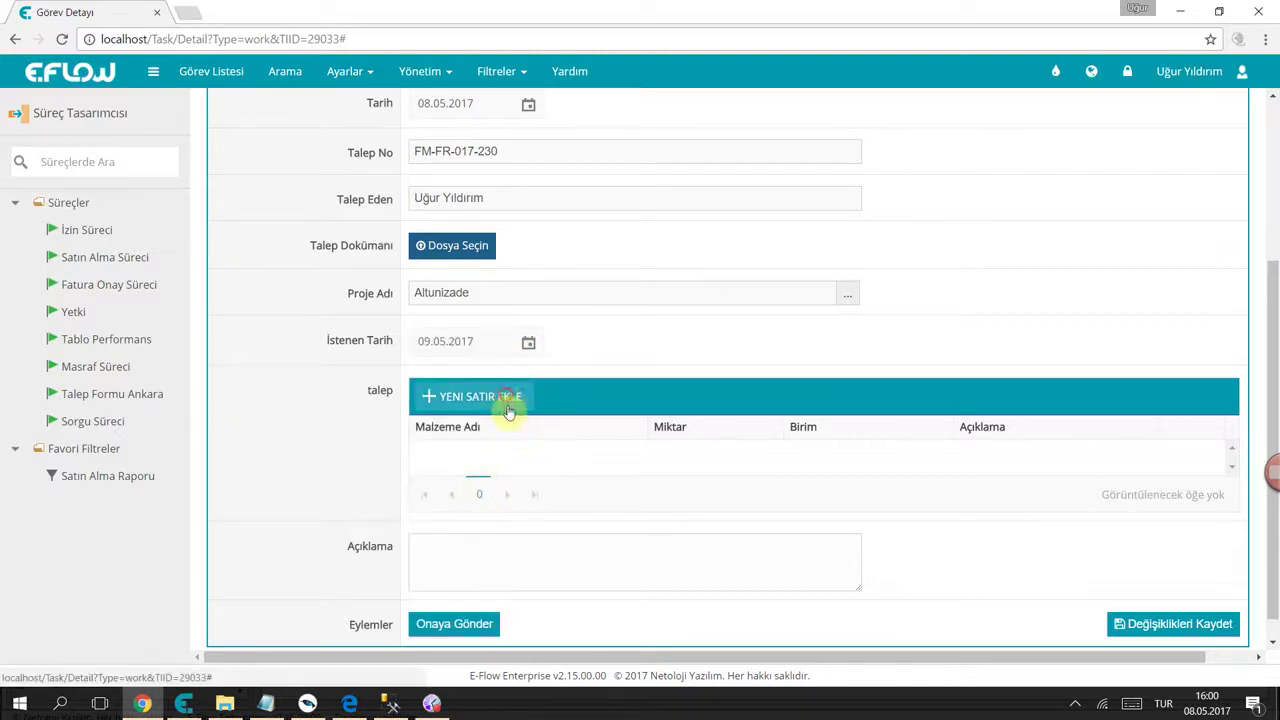
- Add a talep row for Masa with Miktar 5 and Açıklama sdfghj, and save the form changes
{"action": "left_click", "coordinate": [509, 410]}
{"action": "left_click", "coordinate": [628, 460]}
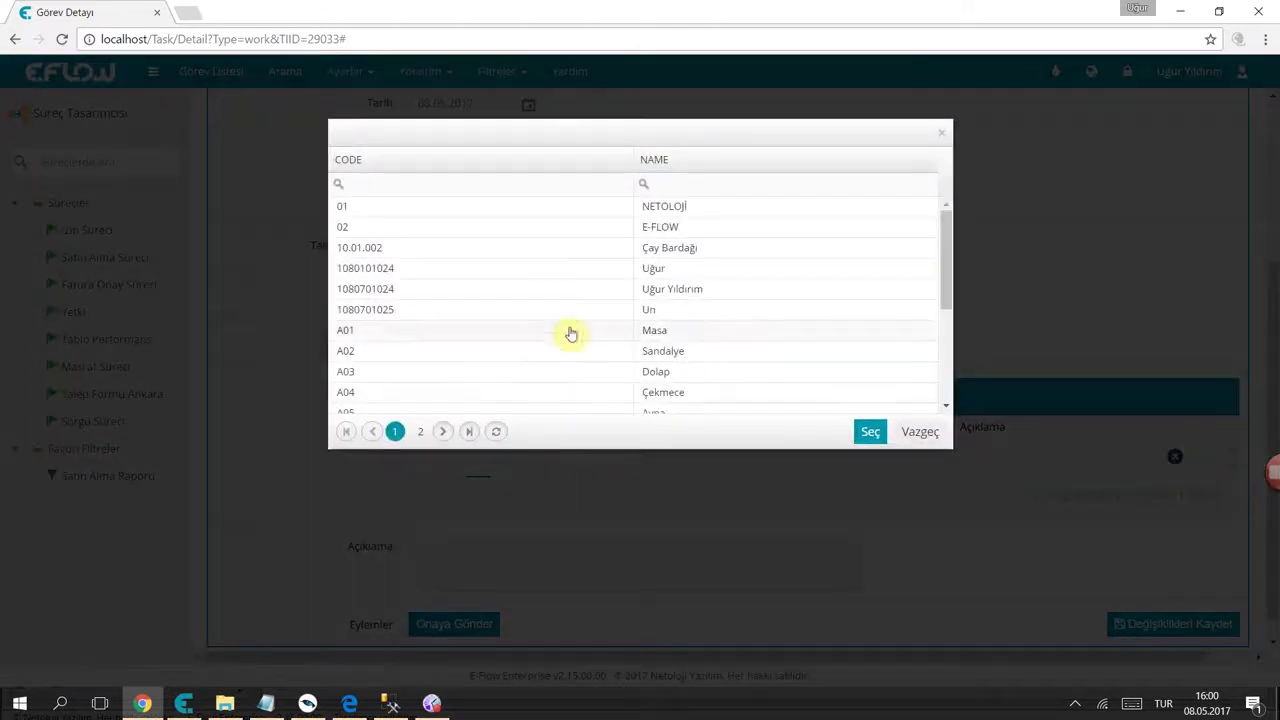
{"action": "double_click", "coordinate": [651, 332]}
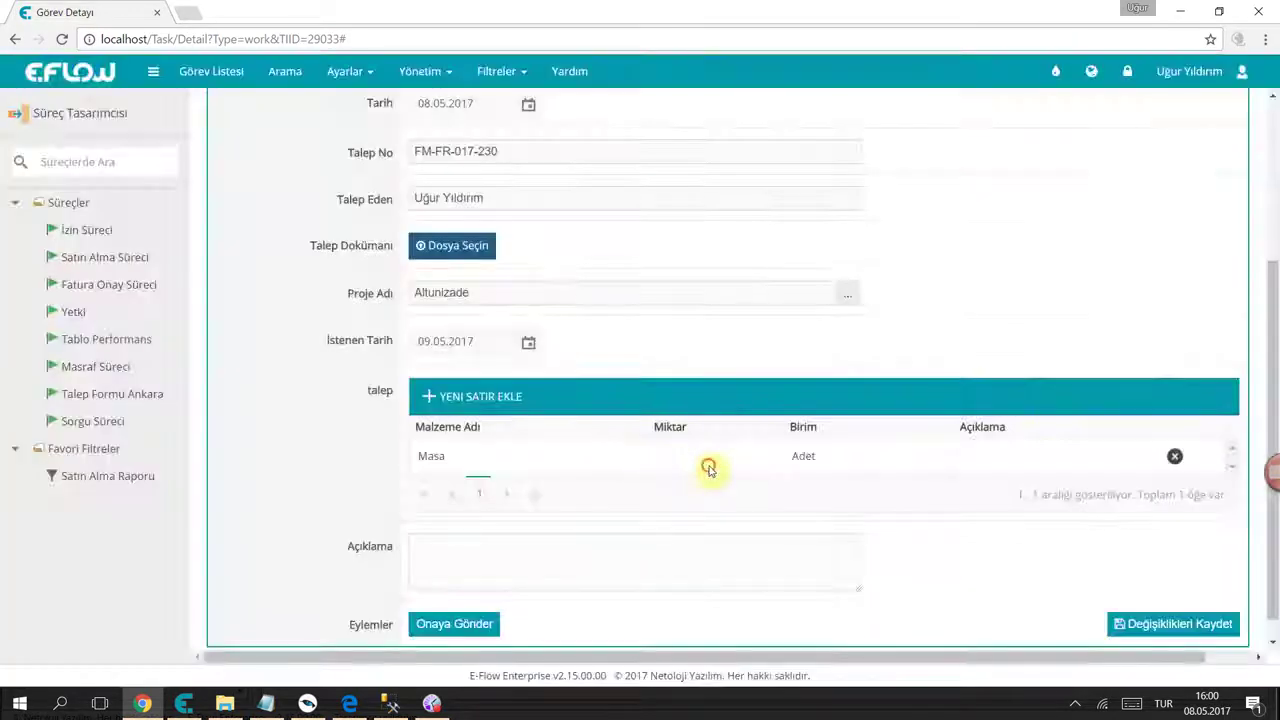
{"action": "left_click", "coordinate": [708, 466]}
{"action": "type", "text": "5"}
{"action": "left_click", "coordinate": [1020, 458]}
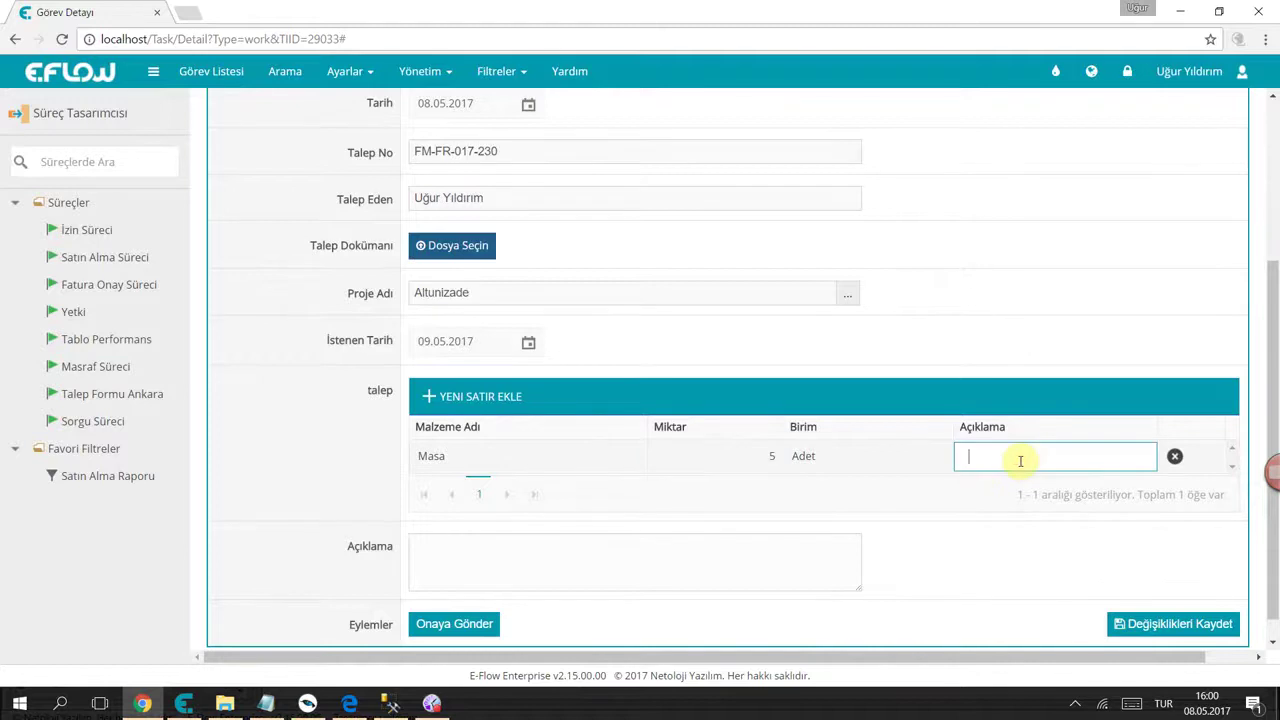
{"action": "type", "text": "sdfghj"}
{"action": "left_click", "coordinate": [1036, 512]}
{"action": "left_click", "coordinate": [1183, 624]}
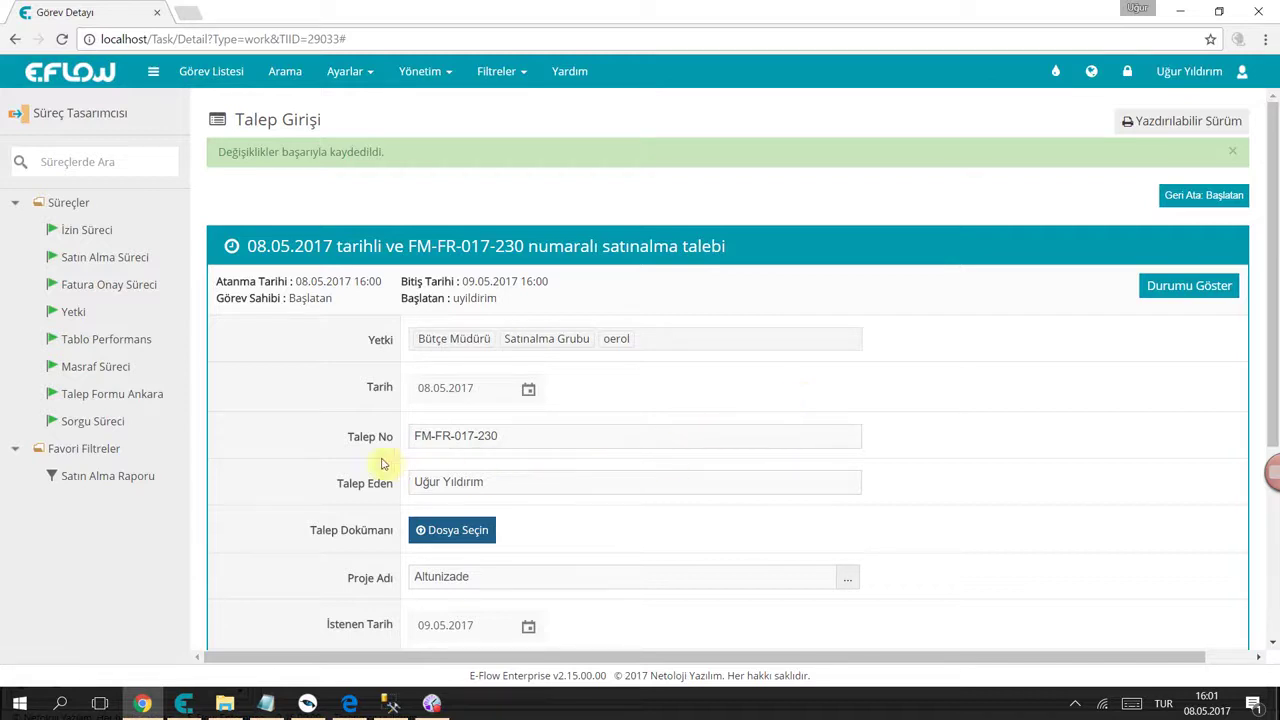
{"action": "left_click_drag", "start_coordinate": [341, 438], "coordinate": [400, 447]}
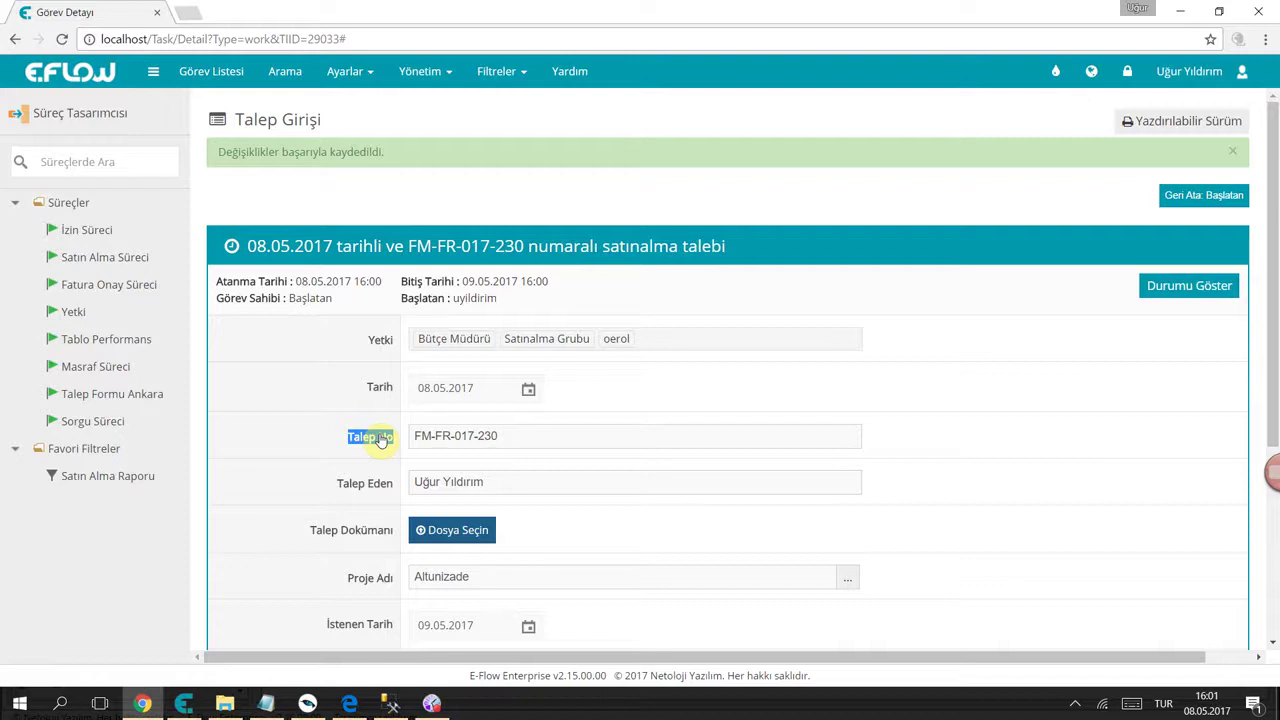
- Review the saved Talep Girişi form and open its printable version
{"action": "left_click", "coordinate": [902, 386]}
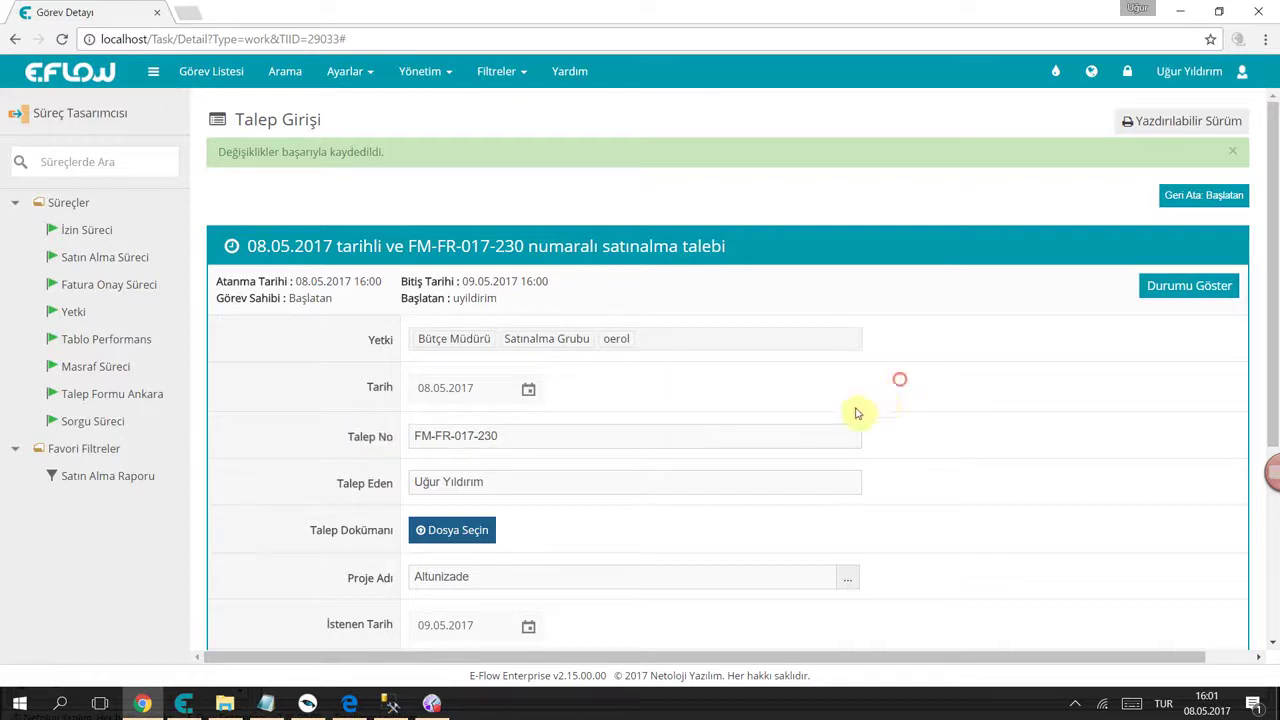
{"action": "scroll", "coordinate": [557, 371], "scroll_direction": "down", "scroll_amount": 3}
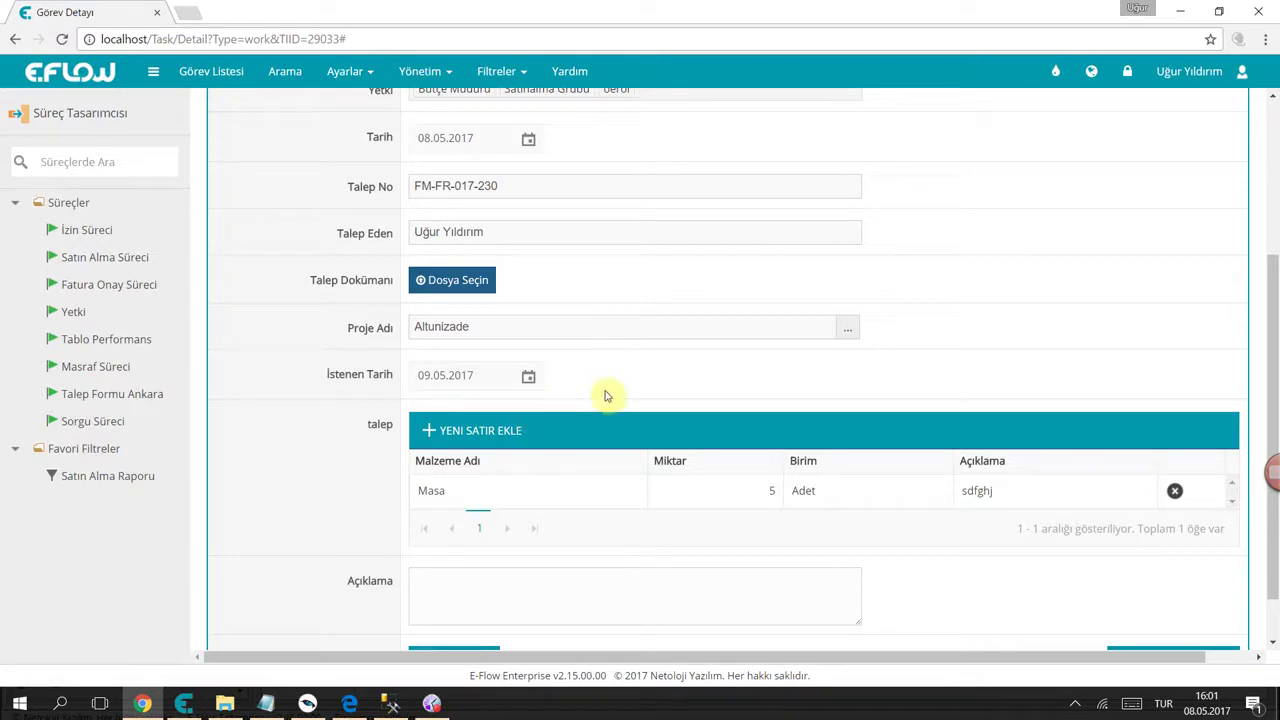
{"action": "scroll", "coordinate": [617, 385], "scroll_direction": "up", "scroll_amount": 2}
{"action": "scroll", "coordinate": [617, 386], "scroll_direction": "up", "scroll_amount": 2}
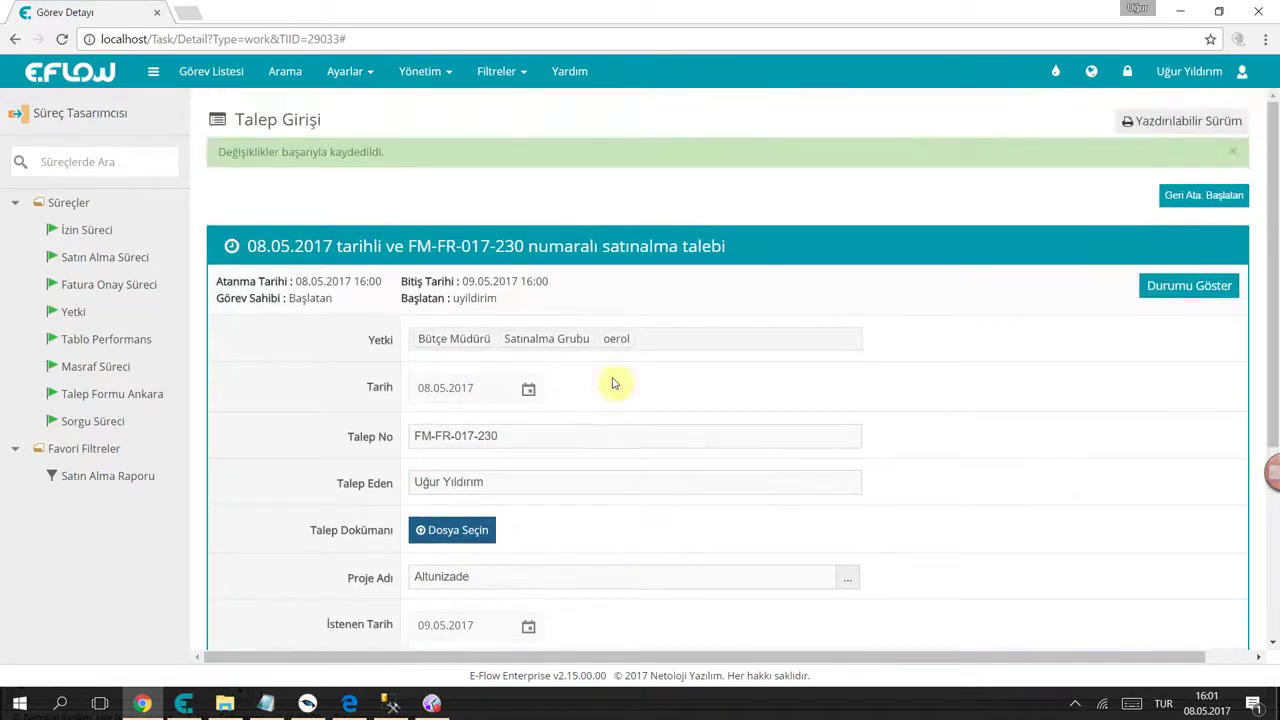
{"action": "left_click", "coordinate": [1173, 131]}
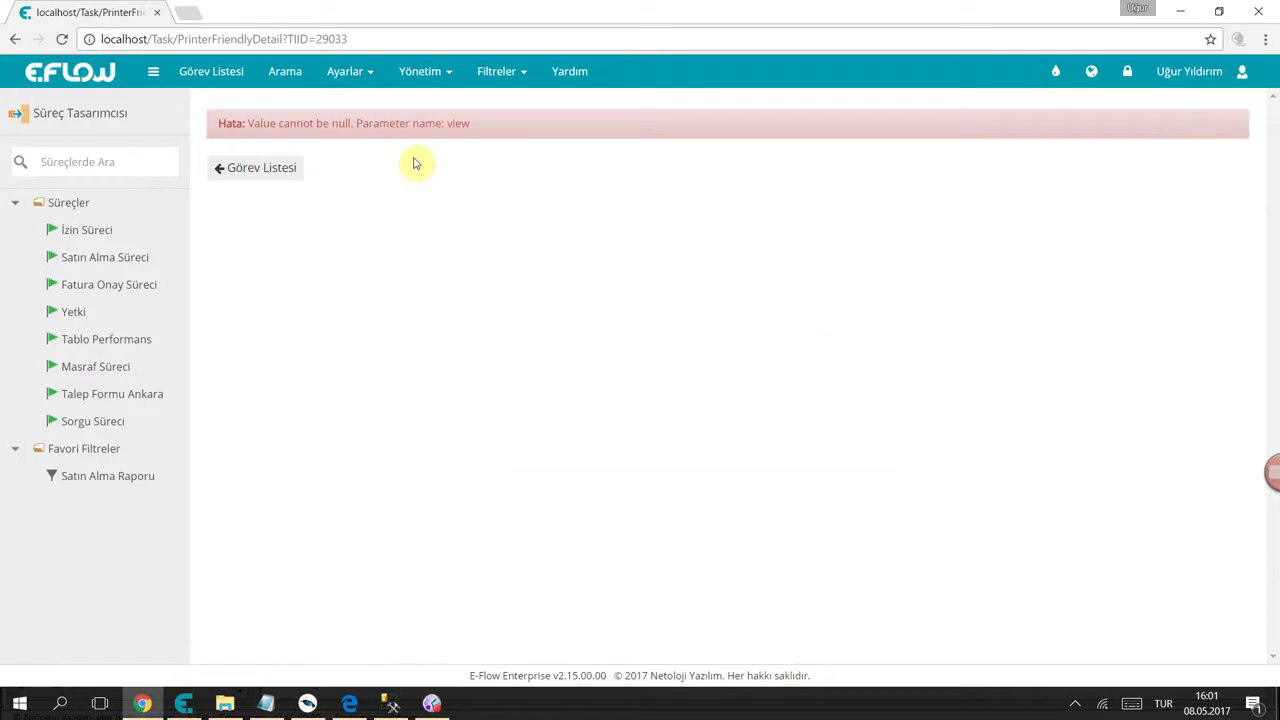
{"action": "triple_click", "coordinate": [396, 122]}
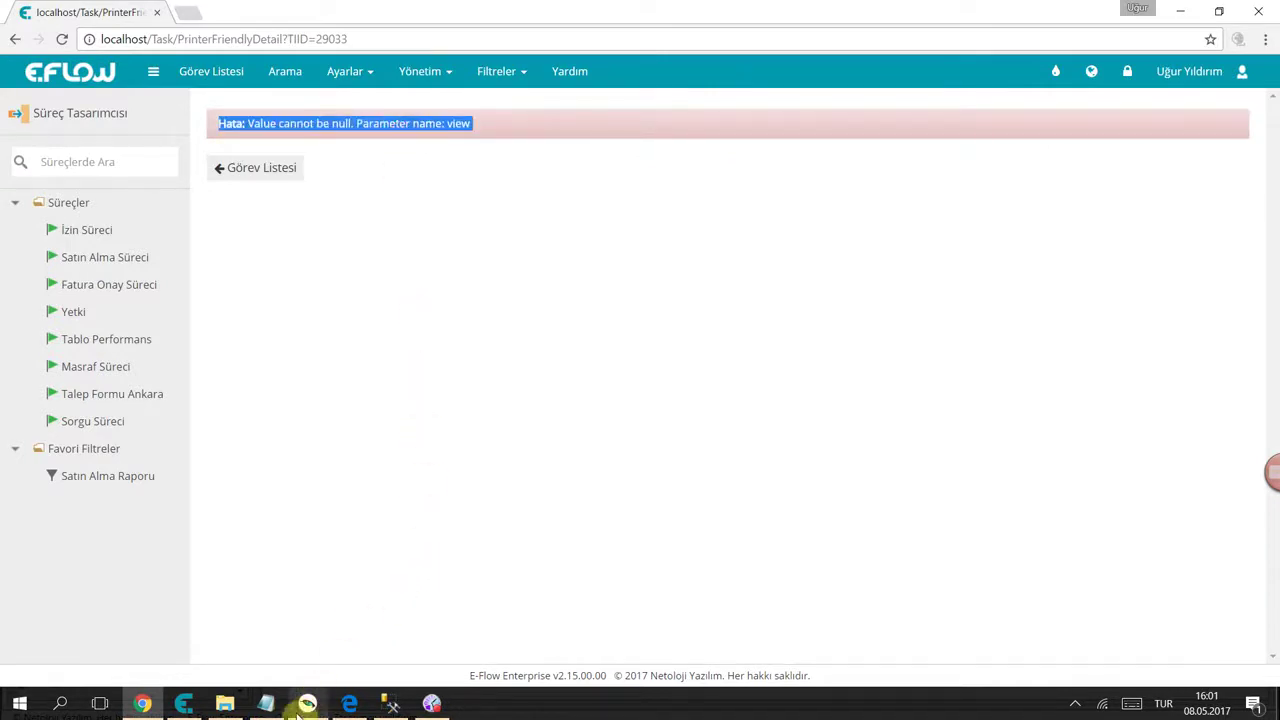
- Switch to E-Flow Designer and toggle the Standart Yazdırılabilir Sürüm Kullan option of Görev Formu in the Ankara process
{"action": "left_click", "coordinate": [178, 703]}
{"action": "double_click", "coordinate": [558, 182]}
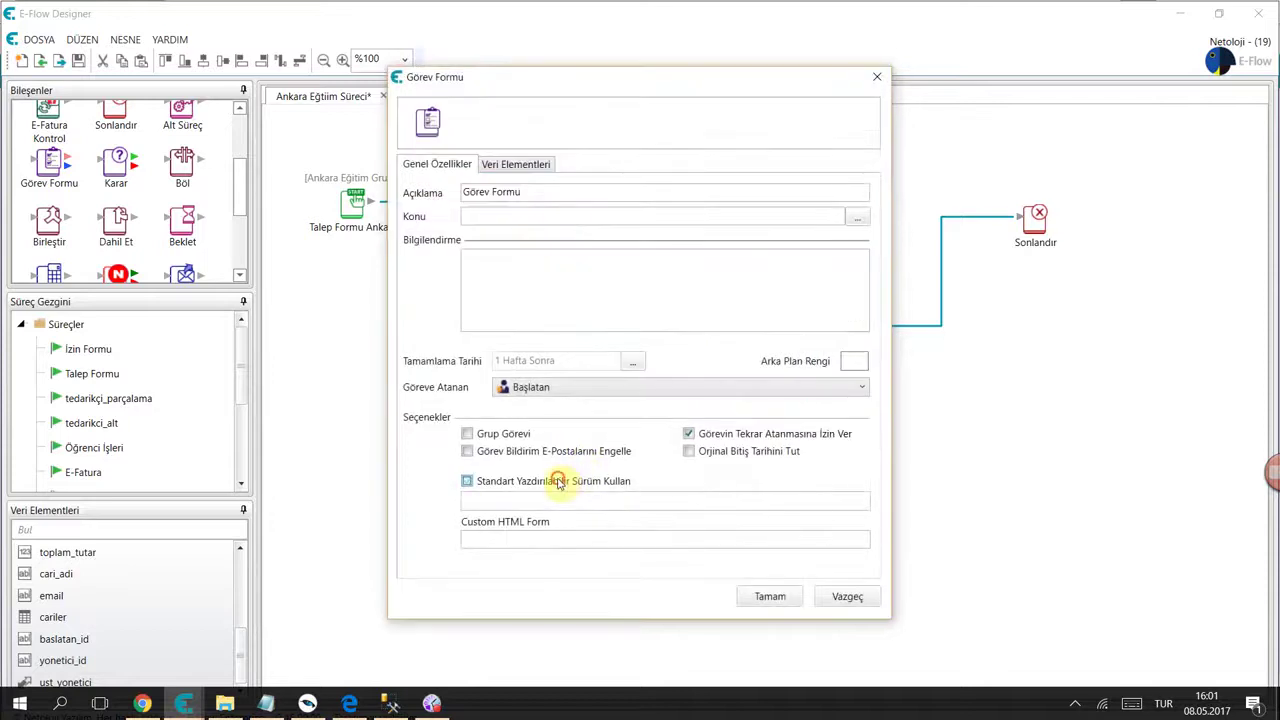
{"action": "left_click", "coordinate": [553, 481]}
{"action": "left_click", "coordinate": [770, 596]}
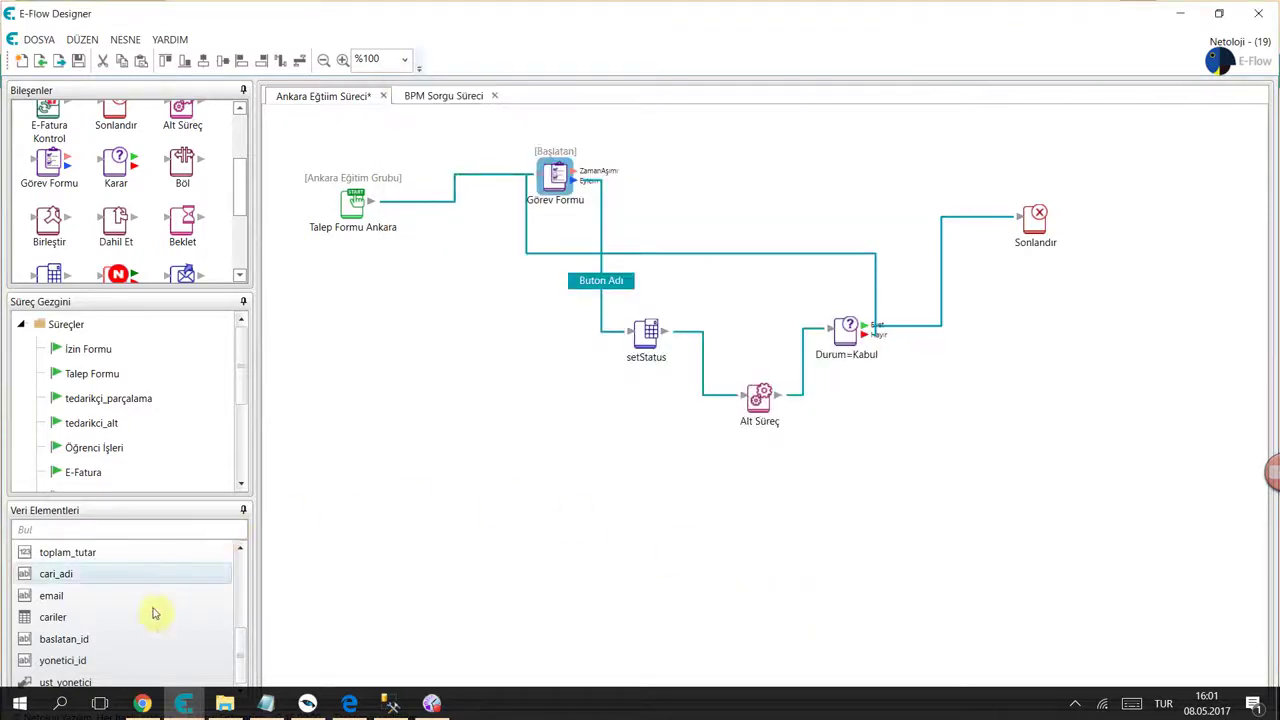
- Look at the E-Flow\Views\Shared folder in File Explorer and open the Talep Girişi task from the portal's Görev Listesi
{"action": "left_click", "coordinate": [140, 705]}
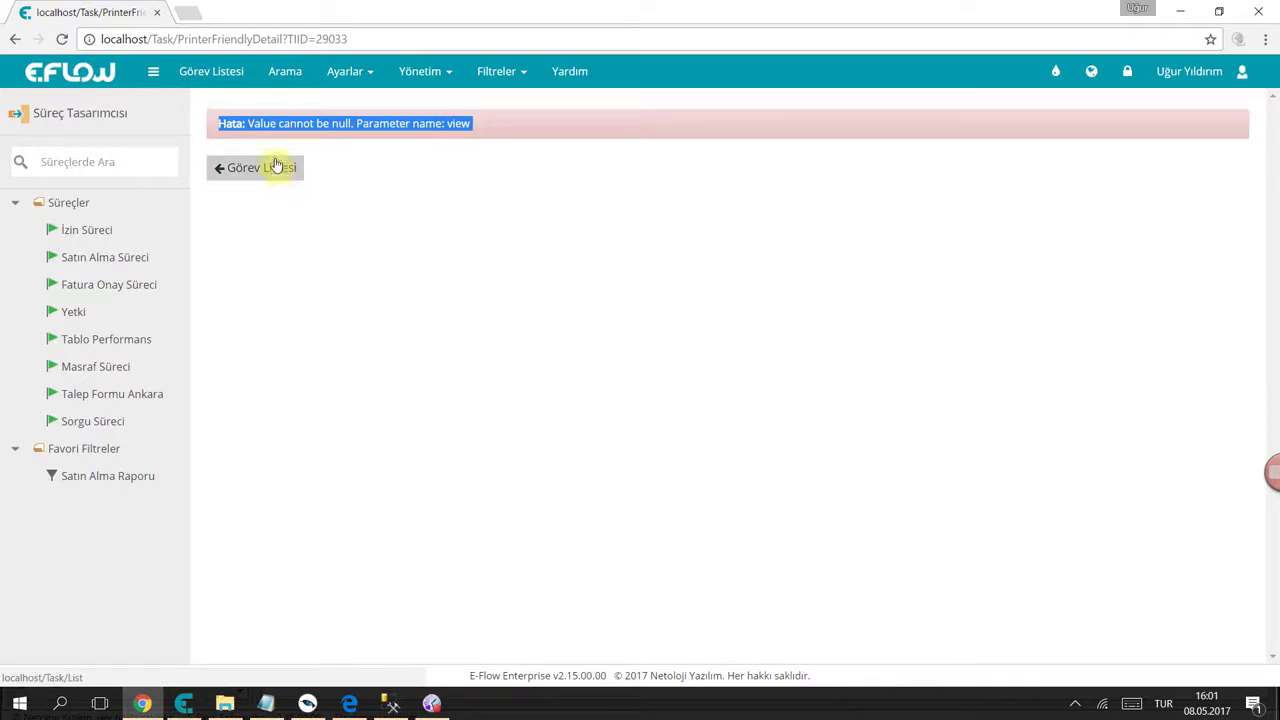
{"action": "left_click", "coordinate": [232, 72]}
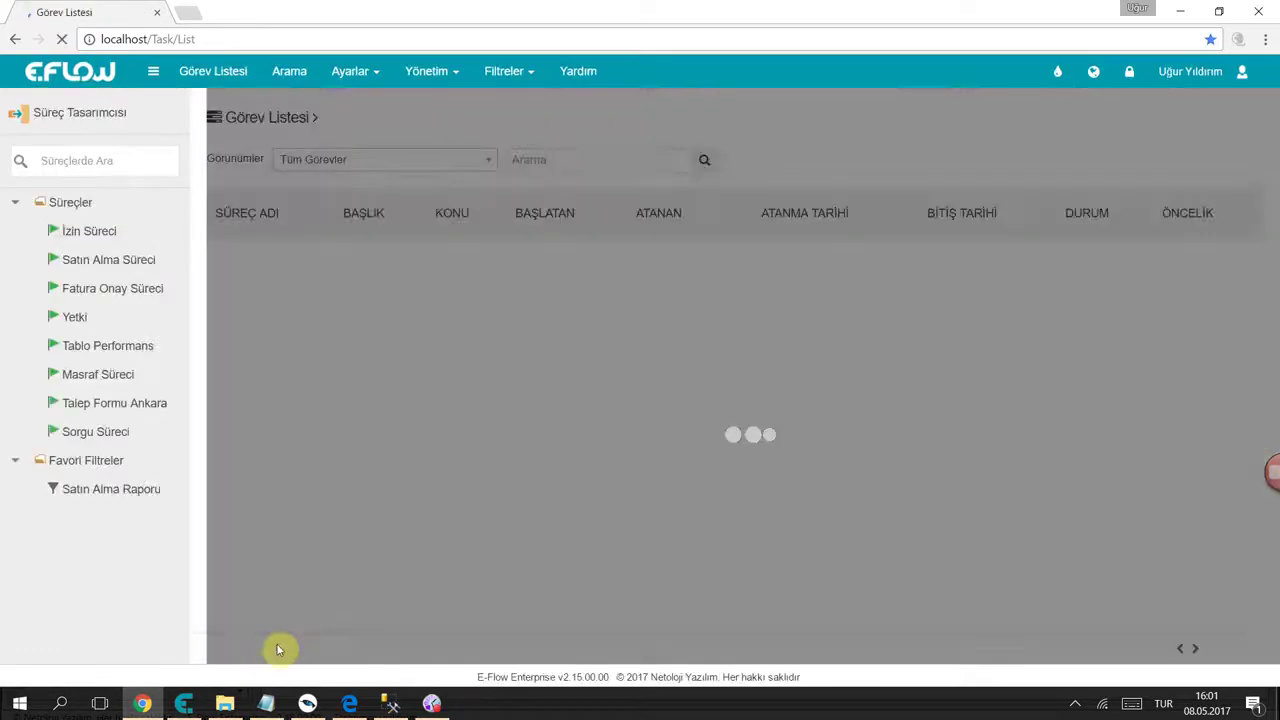
{"action": "left_click", "coordinate": [224, 703]}
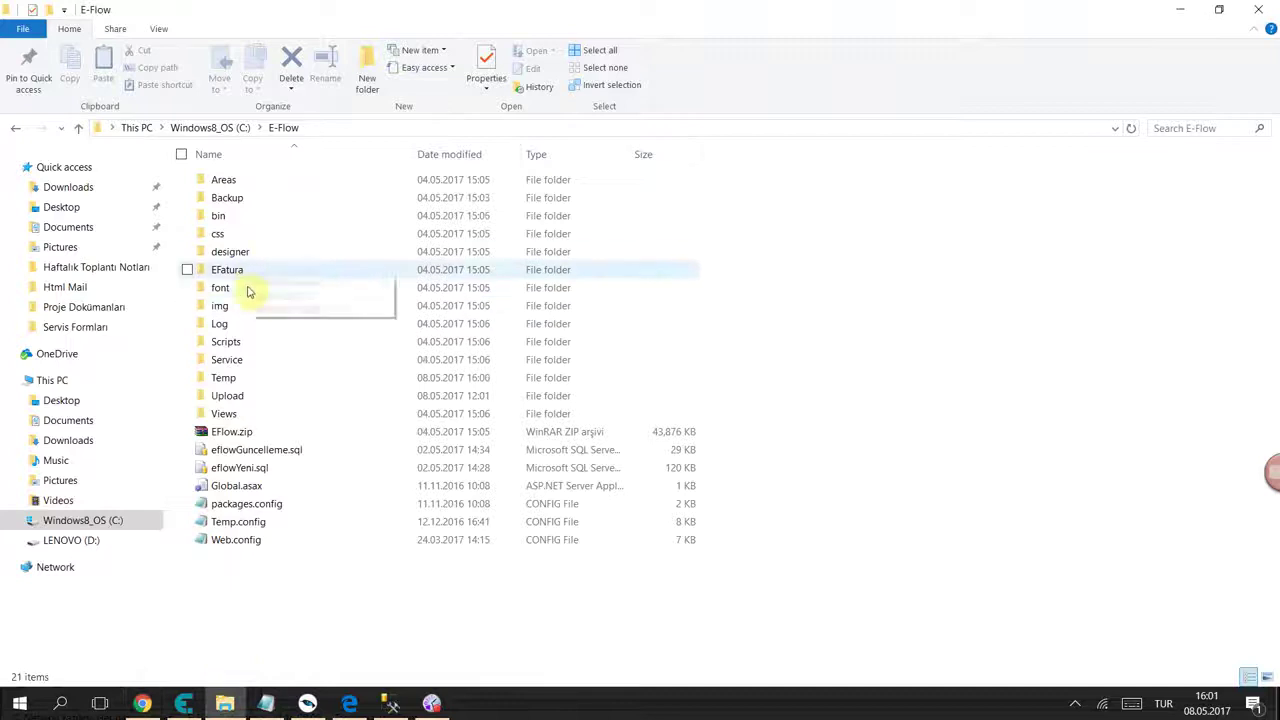
{"action": "double_click", "coordinate": [244, 412]}
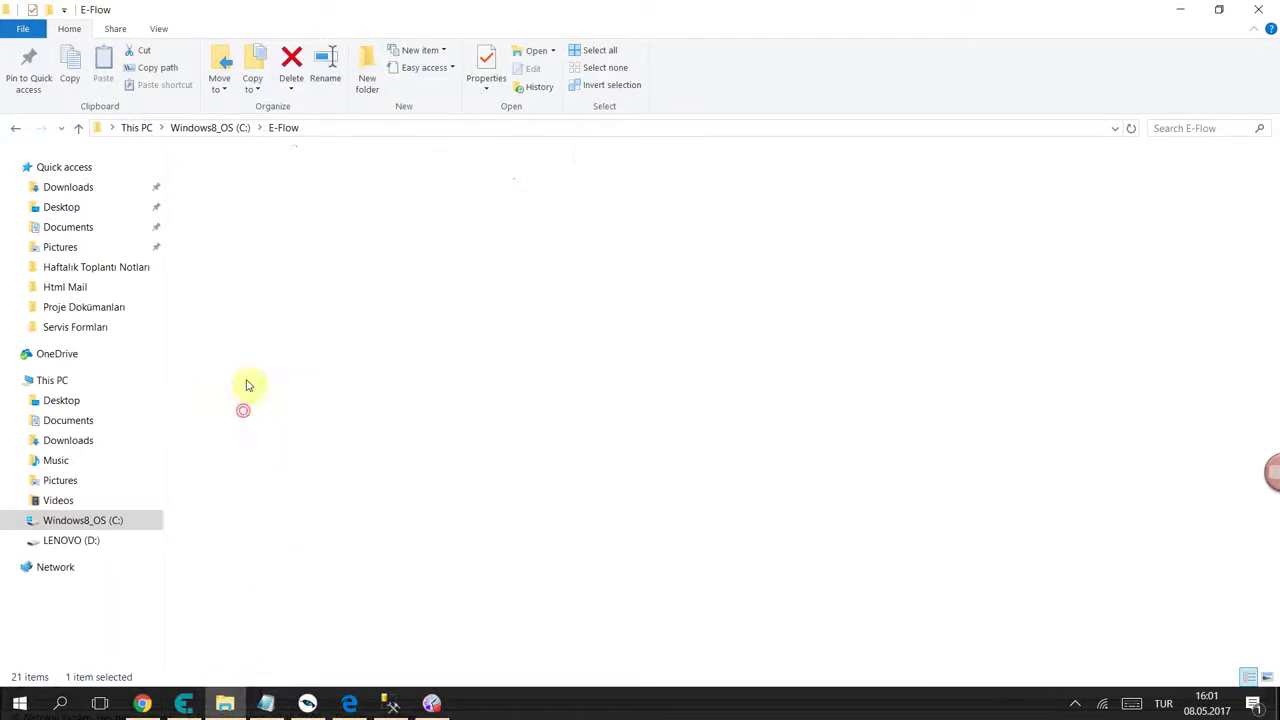
{"action": "double_click", "coordinate": [240, 431]}
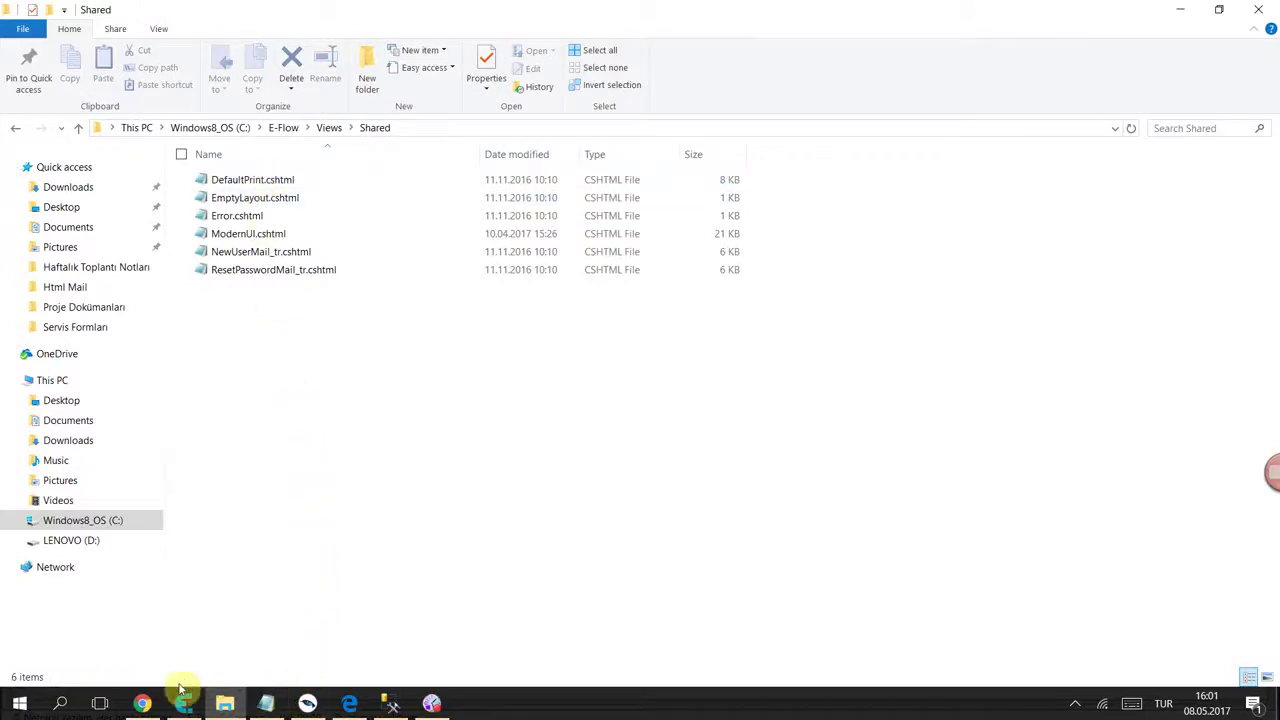
{"action": "left_click", "coordinate": [143, 702]}
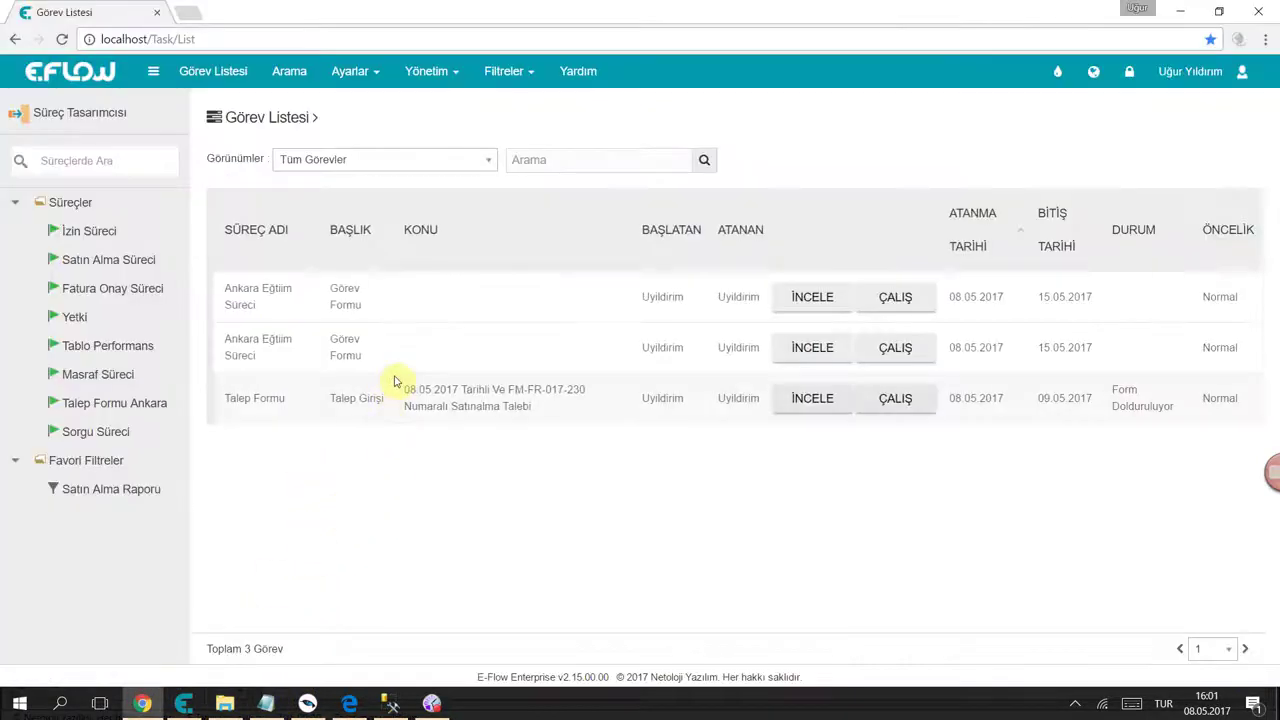
{"action": "left_click", "coordinate": [894, 401]}
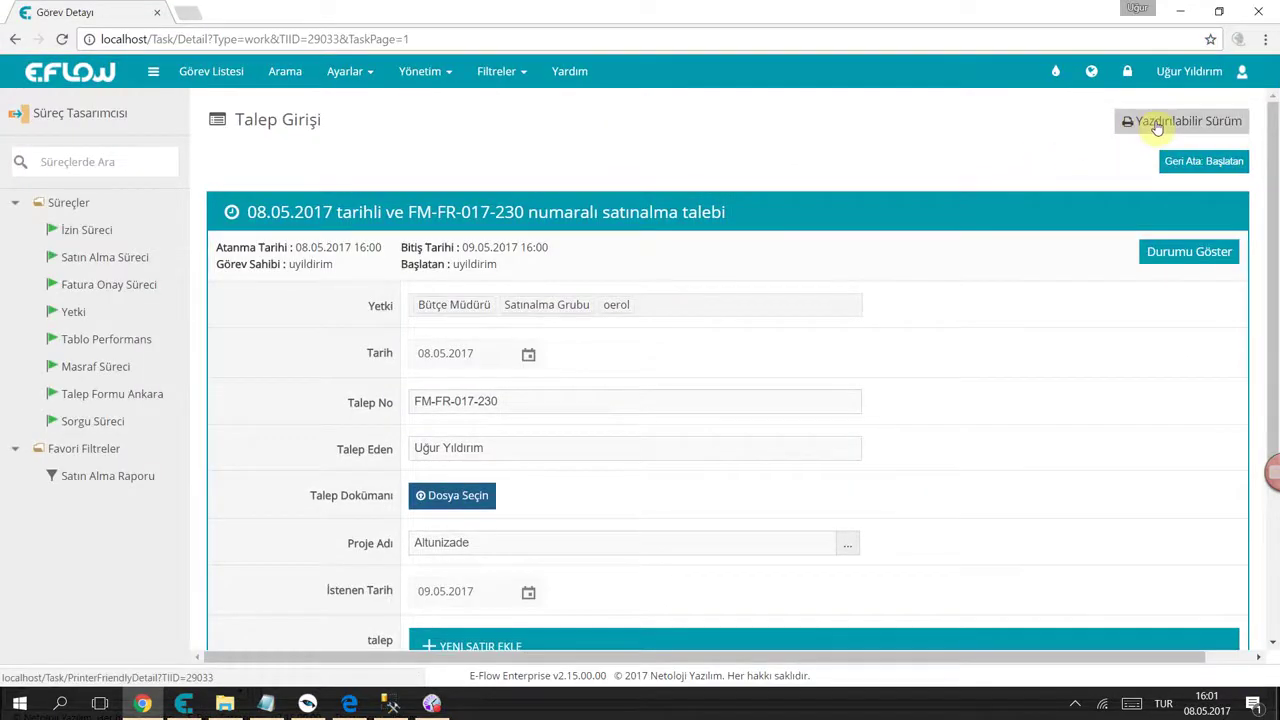
- Open the Talep Formu process in E-Flow Designer and enable Standart Yazdırılabilir Sürüm Kullan for its Talep Girişi form
{"action": "left_click", "coordinate": [183, 703]}
{"action": "double_click", "coordinate": [128, 380]}
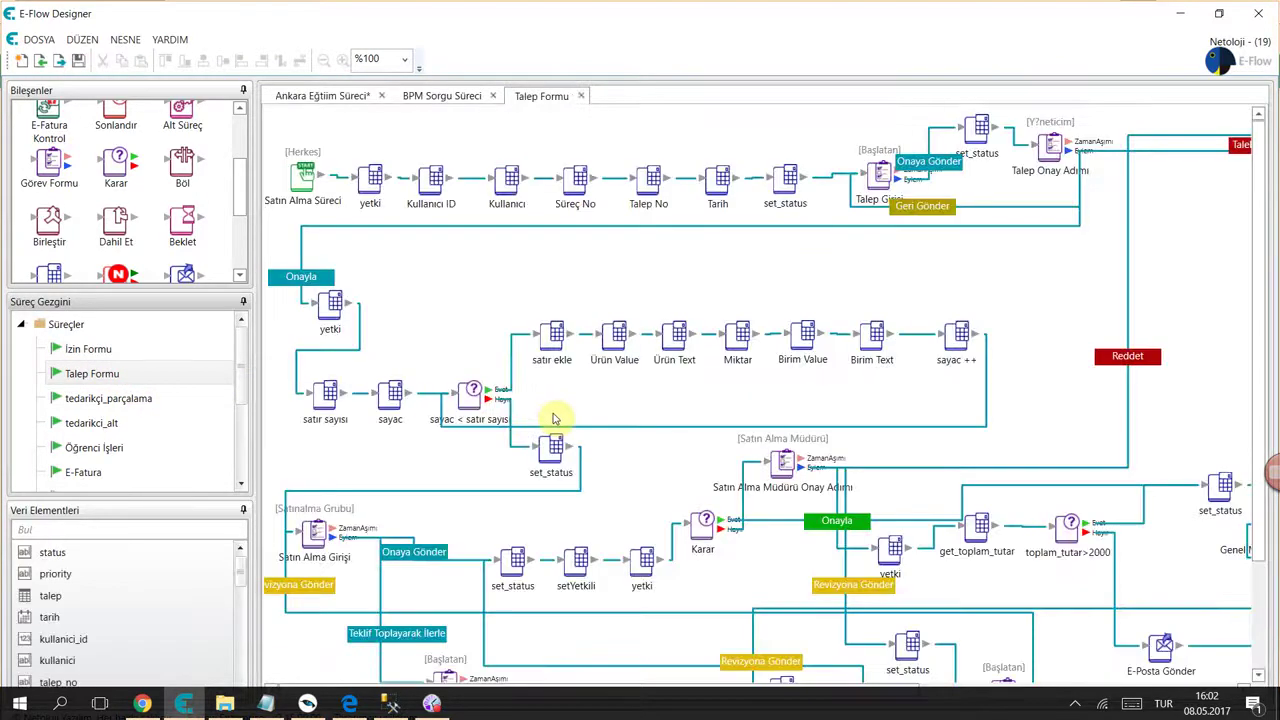
{"action": "double_click", "coordinate": [878, 175]}
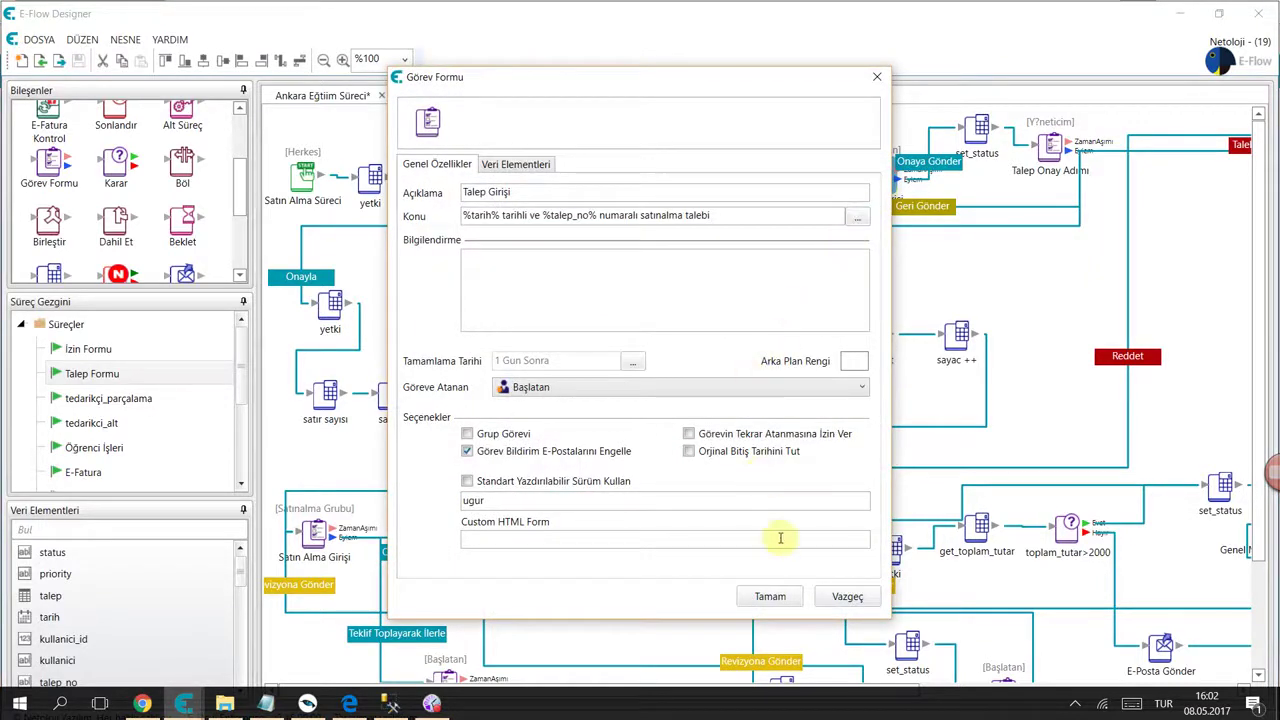
{"action": "left_click", "coordinate": [553, 481]}
{"action": "left_click", "coordinate": [765, 596]}
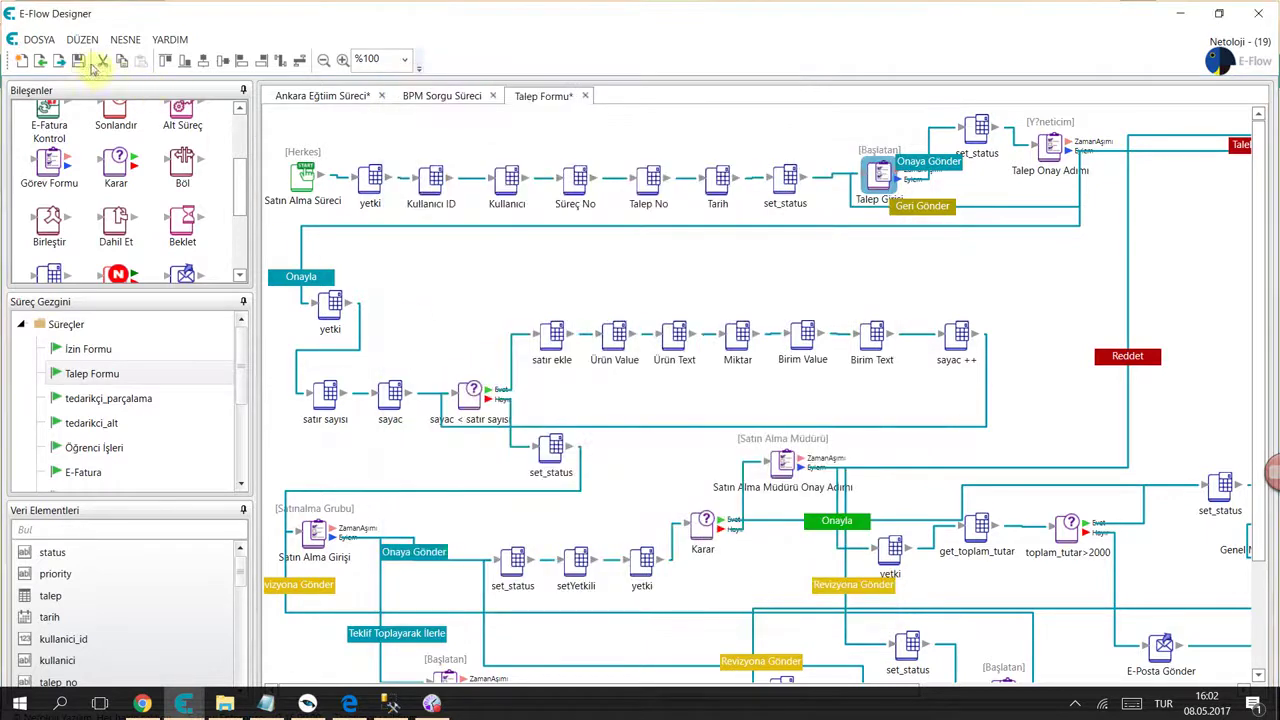
- Save and activate the Talep Formu process, and open the printable version of the Talep Girişi task in Chrome
{"action": "left_click", "coordinate": [78, 60]}
{"action": "scroll", "coordinate": [100, 360], "scroll_direction": "down", "scroll_amount": 1}
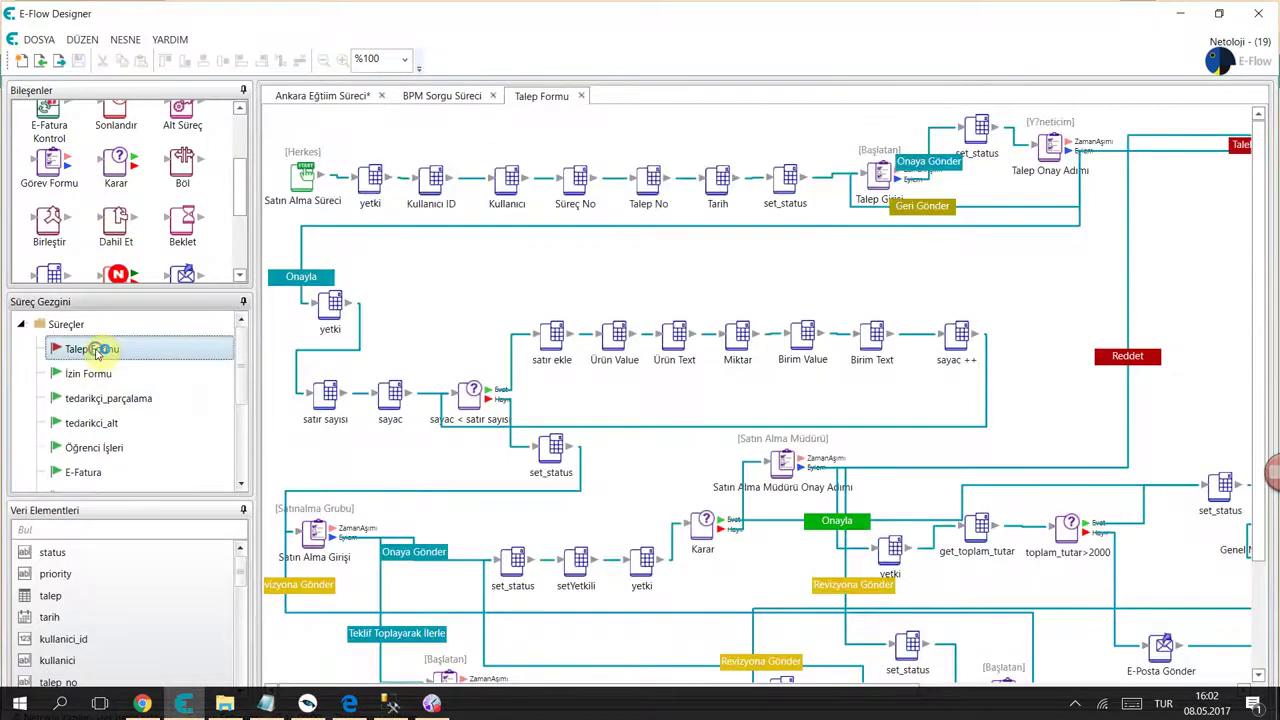
{"action": "right_click", "coordinate": [112, 350]}
{"action": "left_click", "coordinate": [145, 704]}
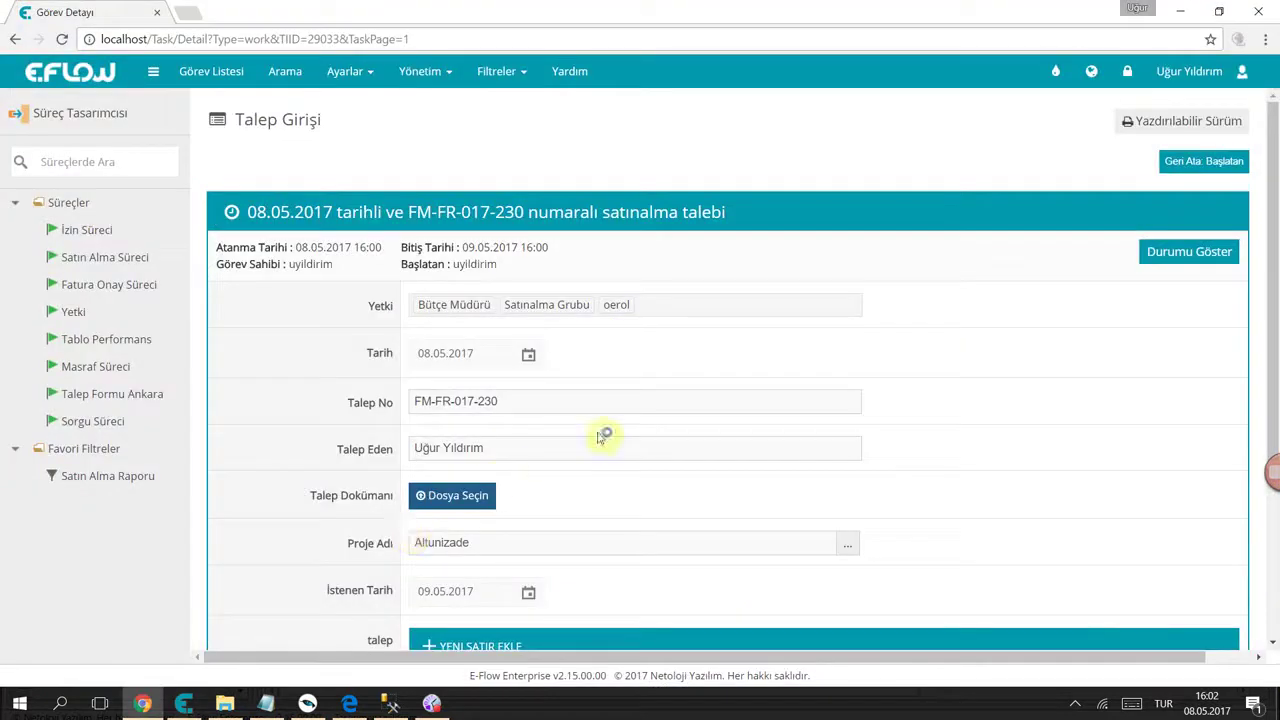
{"action": "left_click", "coordinate": [1163, 124]}
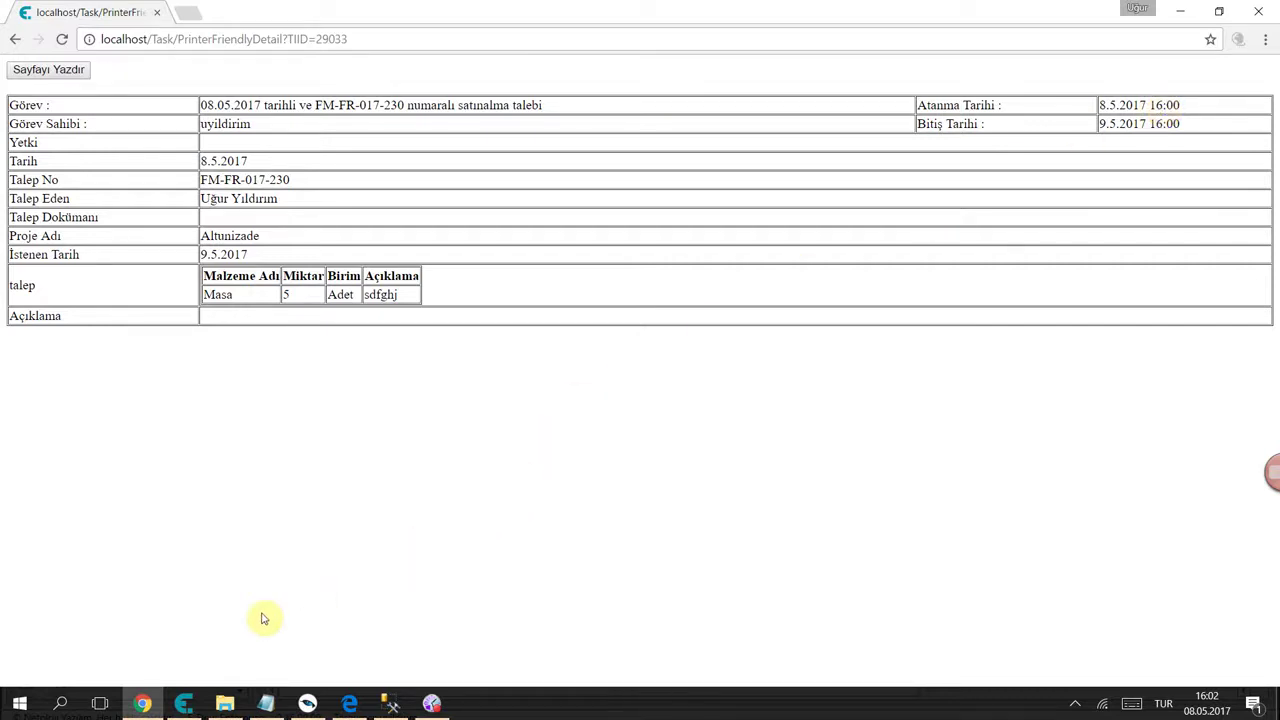
- In E-Flow Designer, replace Talep Girişi's standard printable version with a custom view named abc, and save and activate Talep Formu
{"action": "left_click", "coordinate": [188, 702]}
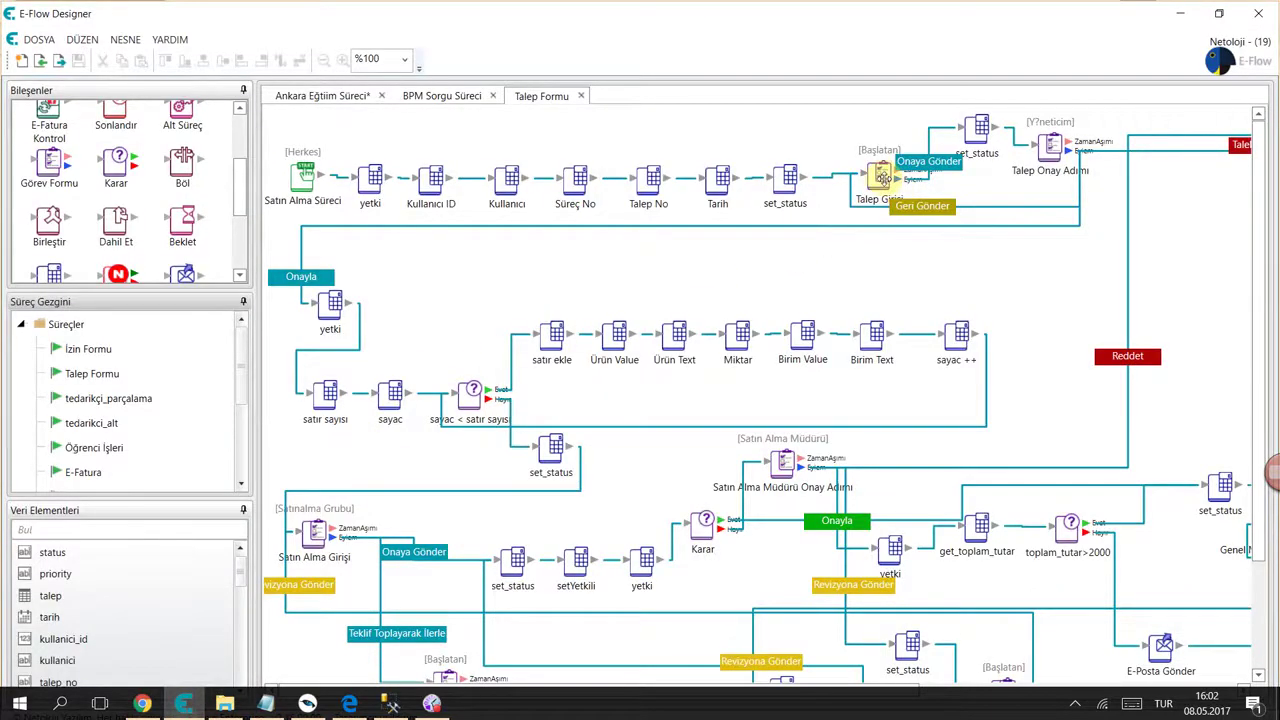
{"action": "double_click", "coordinate": [879, 175]}
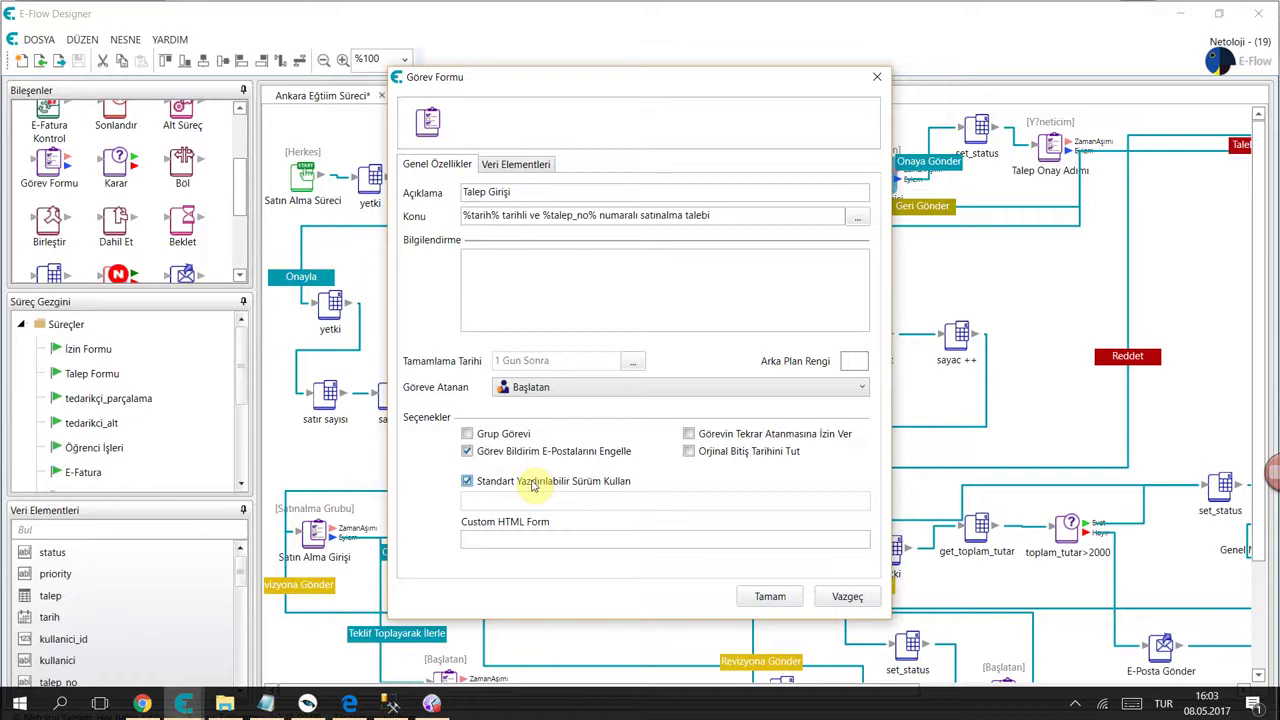
{"action": "left_click", "coordinate": [532, 482]}
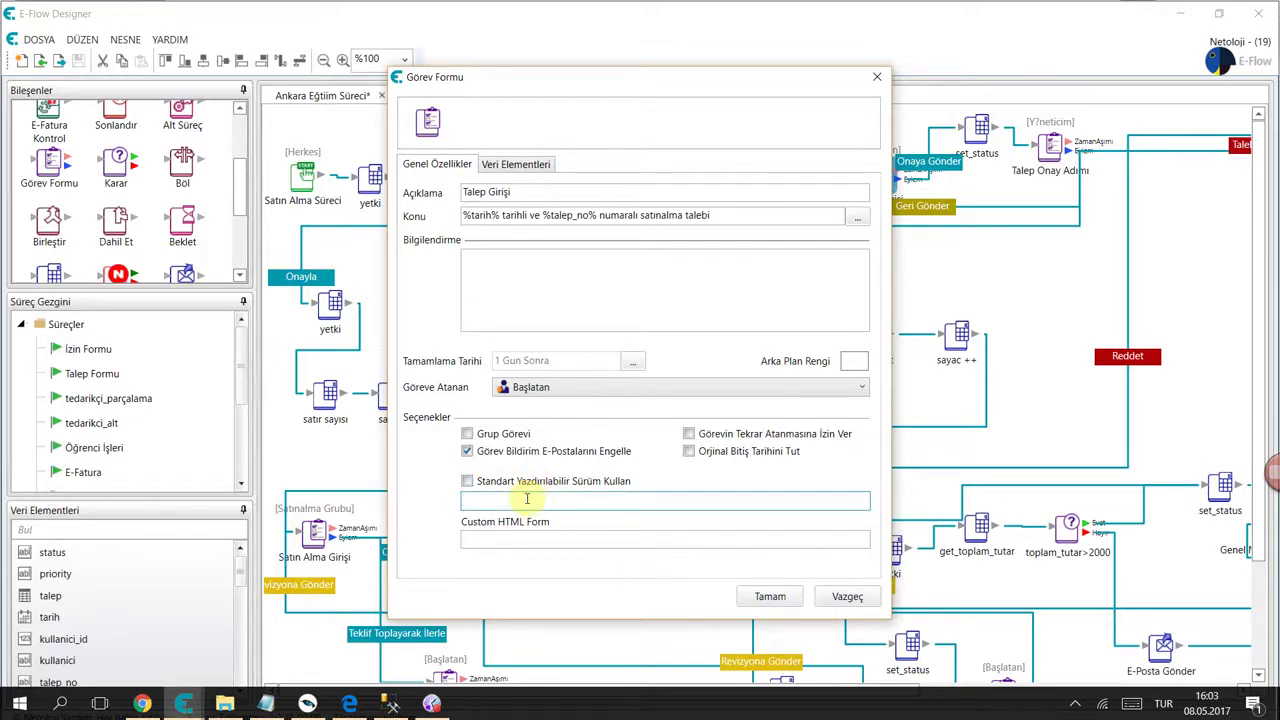
{"action": "type", "text": "ugur"}
{"action": "left_click_drag", "start_coordinate": [508, 500], "coordinate": [378, 498]}
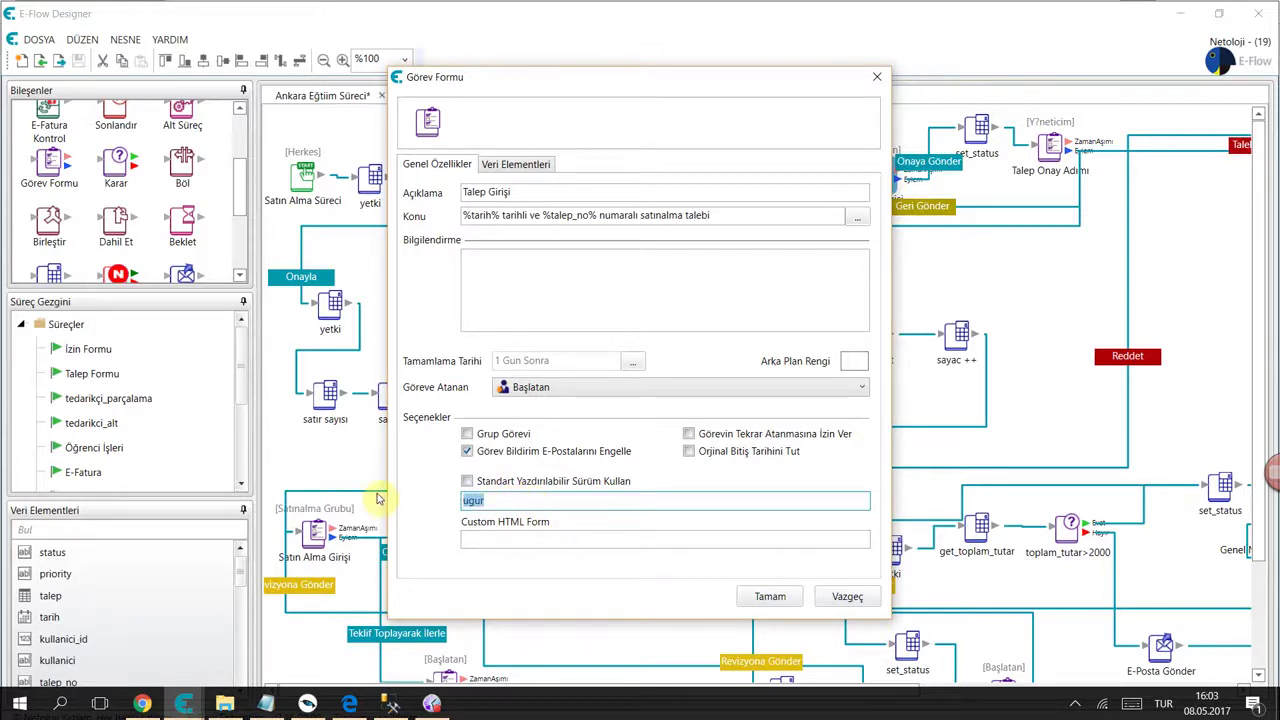
{"action": "type", "text": "abc"}
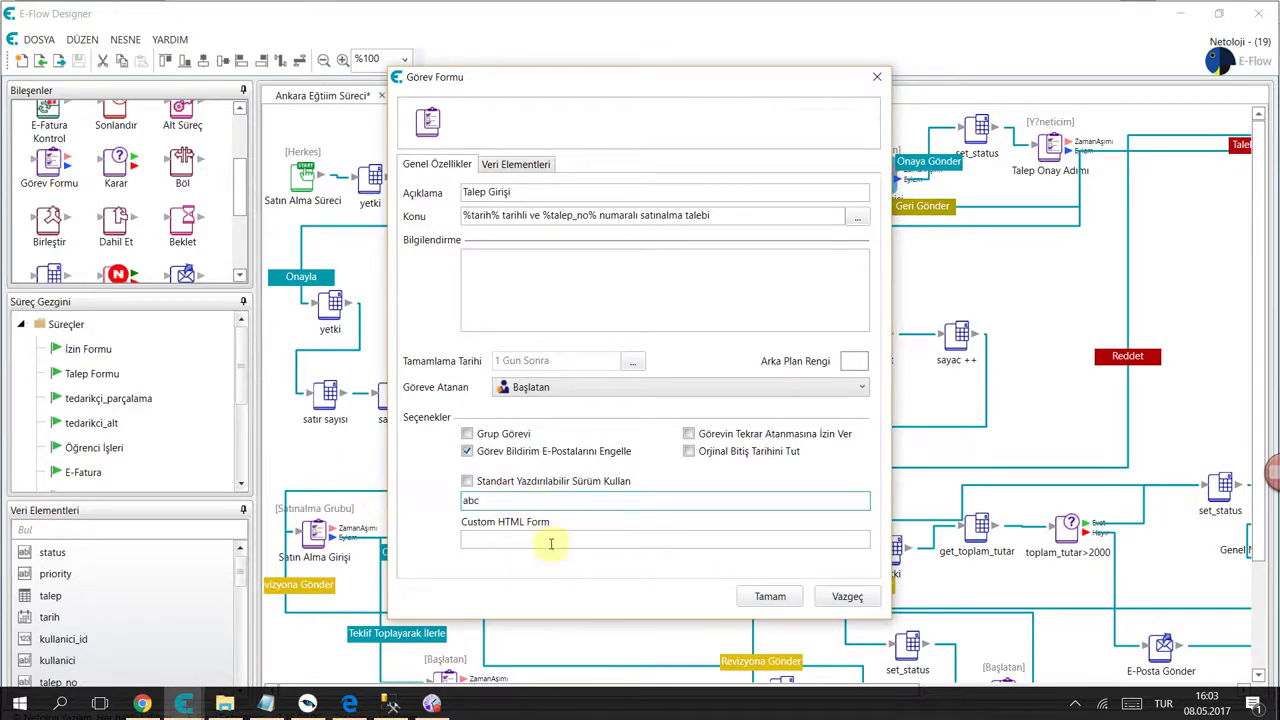
{"action": "double_click", "coordinate": [502, 498]}
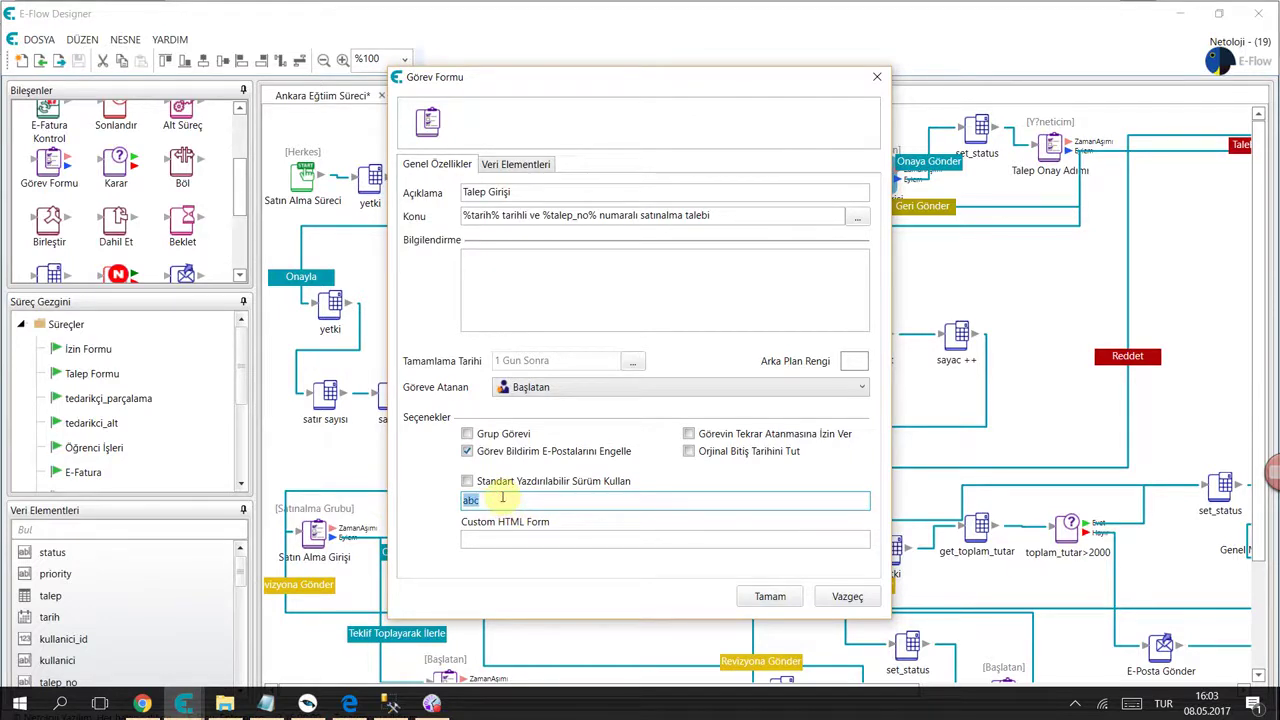
{"action": "left_click", "coordinate": [768, 596]}
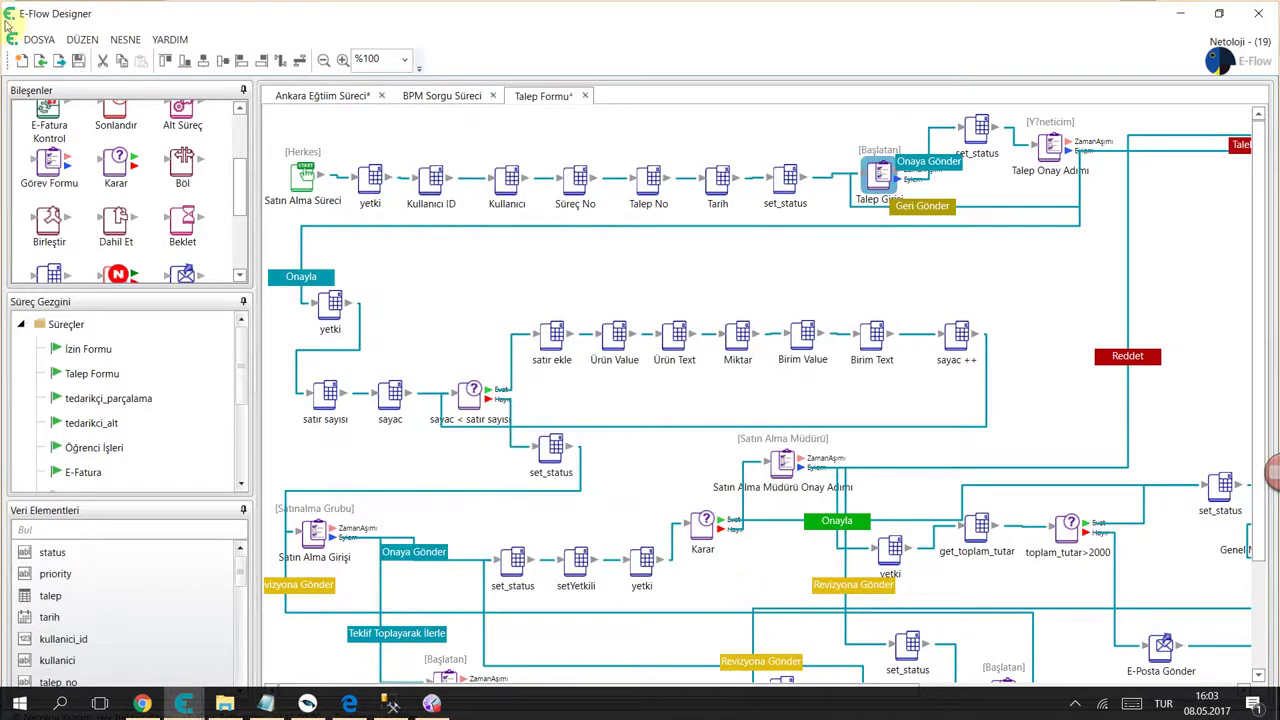
{"action": "left_click", "coordinate": [77, 61]}
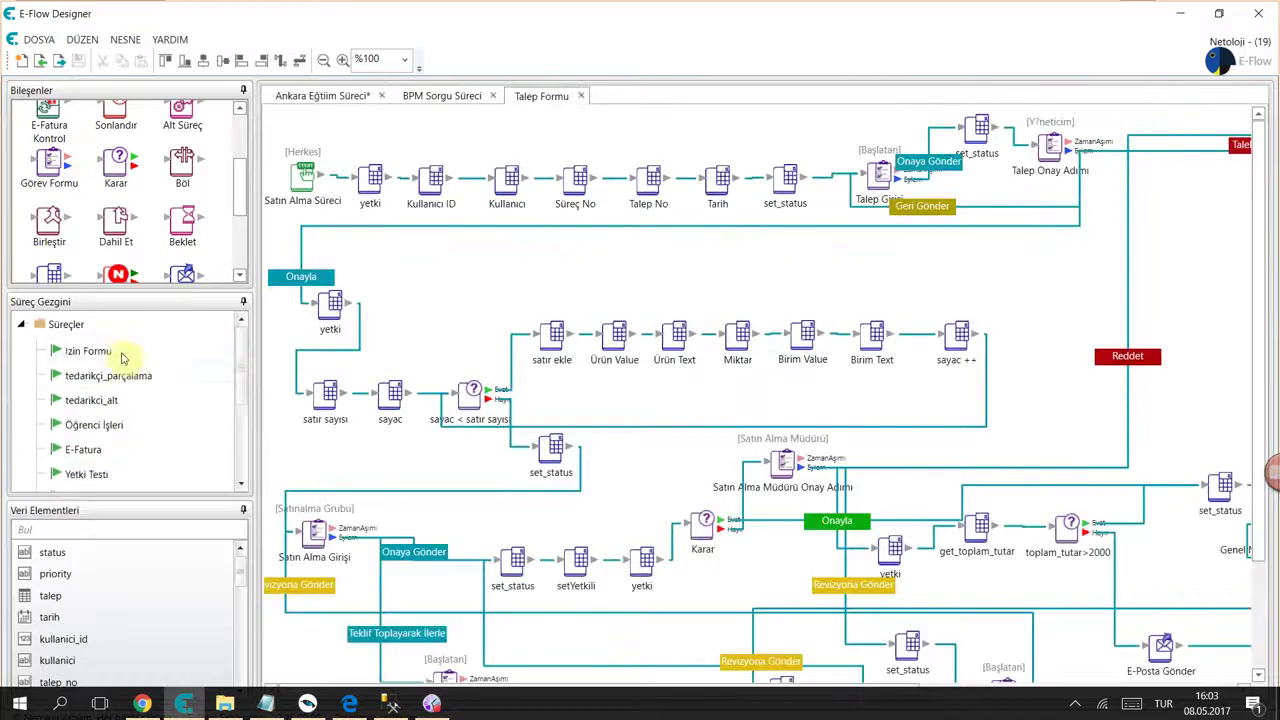
{"action": "right_click", "coordinate": [116, 350]}
- Open the E-Flow\Views\Shared folder in File Explorer and paste the abc.cshtml file into it
{"action": "left_click", "coordinate": [225, 703]}
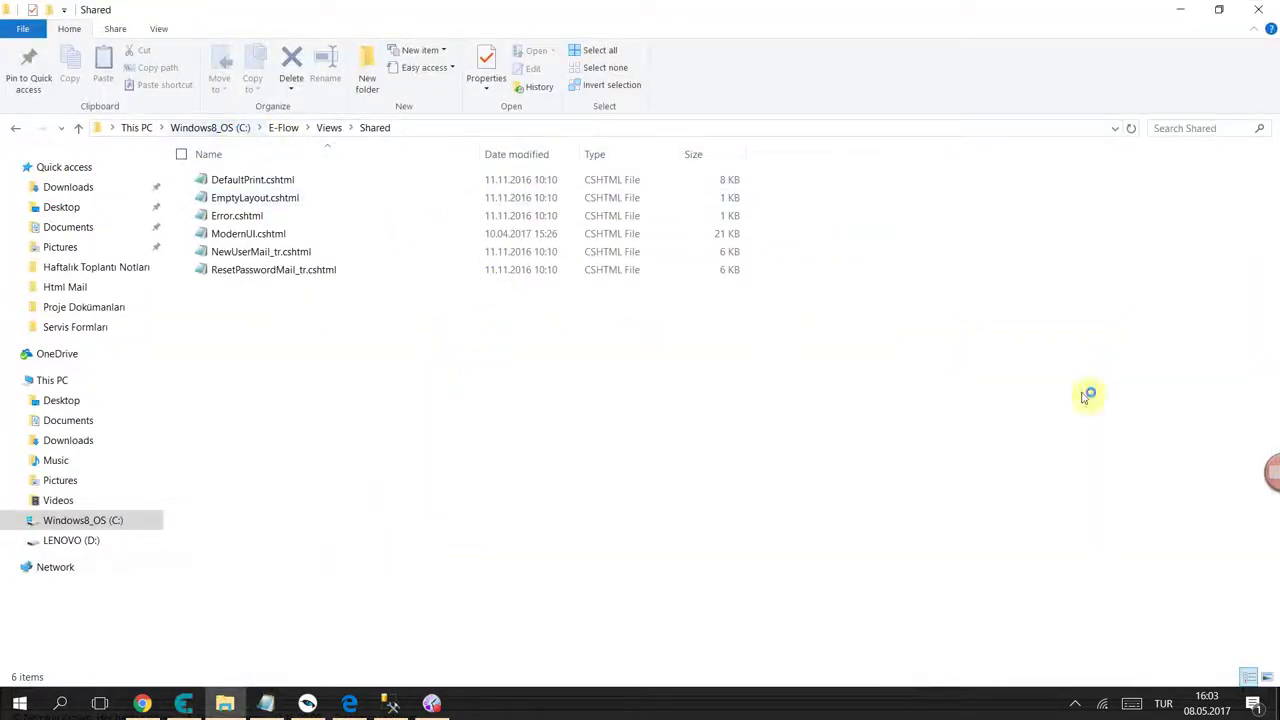
{"action": "left_click", "coordinate": [1277, 705]}
{"action": "key", "text": "super+d"}
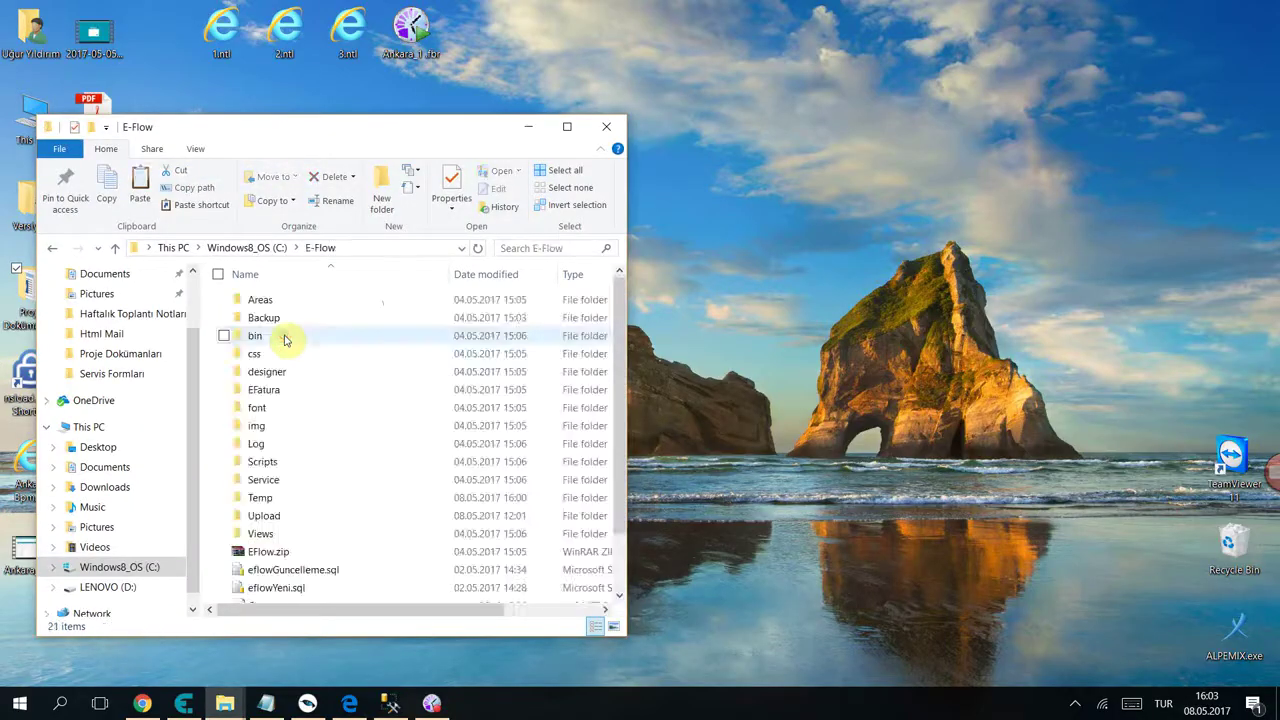
{"action": "double_click", "coordinate": [278, 534]}
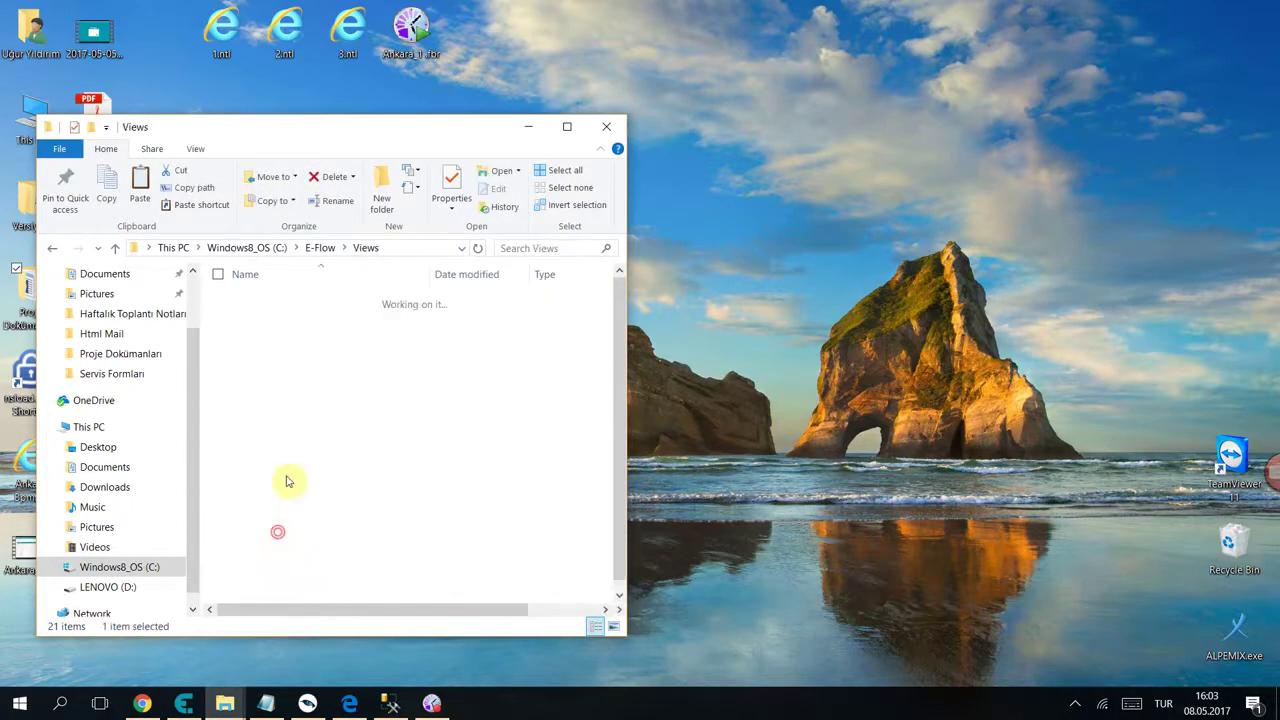
{"action": "left_click", "coordinate": [283, 551]}
{"action": "double_click", "coordinate": [283, 551]}
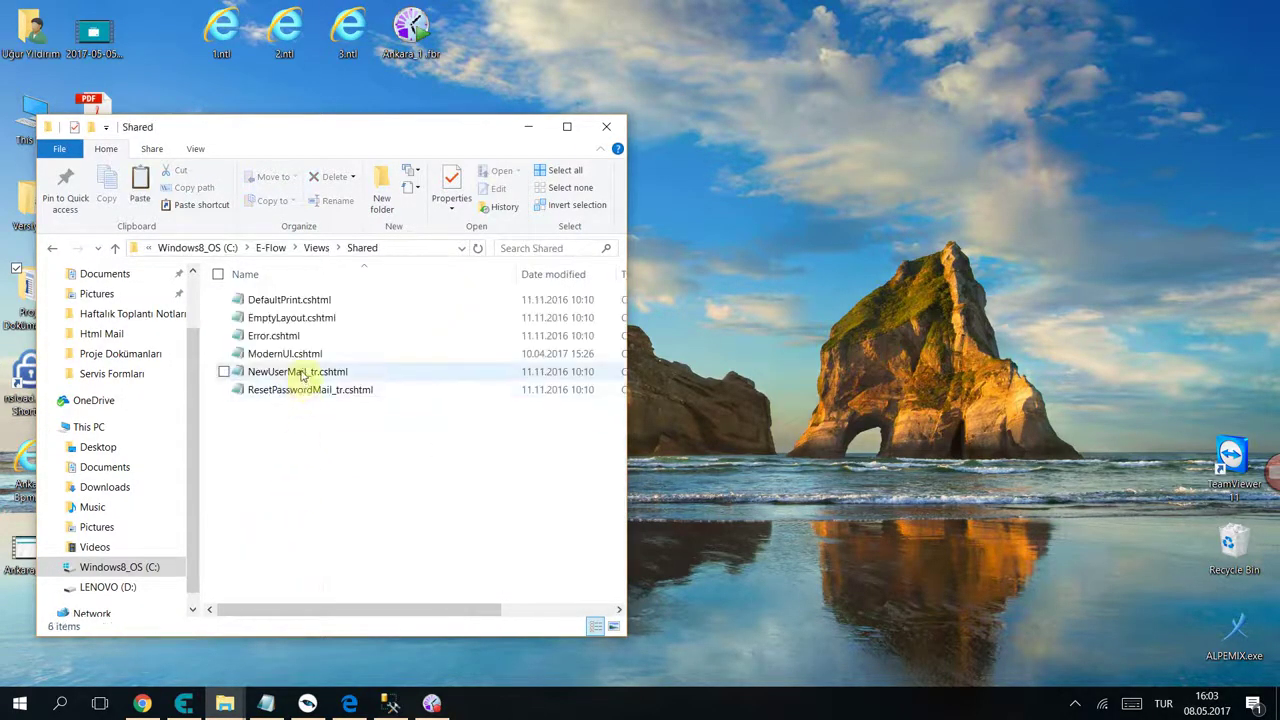
{"action": "key", "text": "ctrl+v"}
{"action": "left_click", "coordinate": [333, 477]}
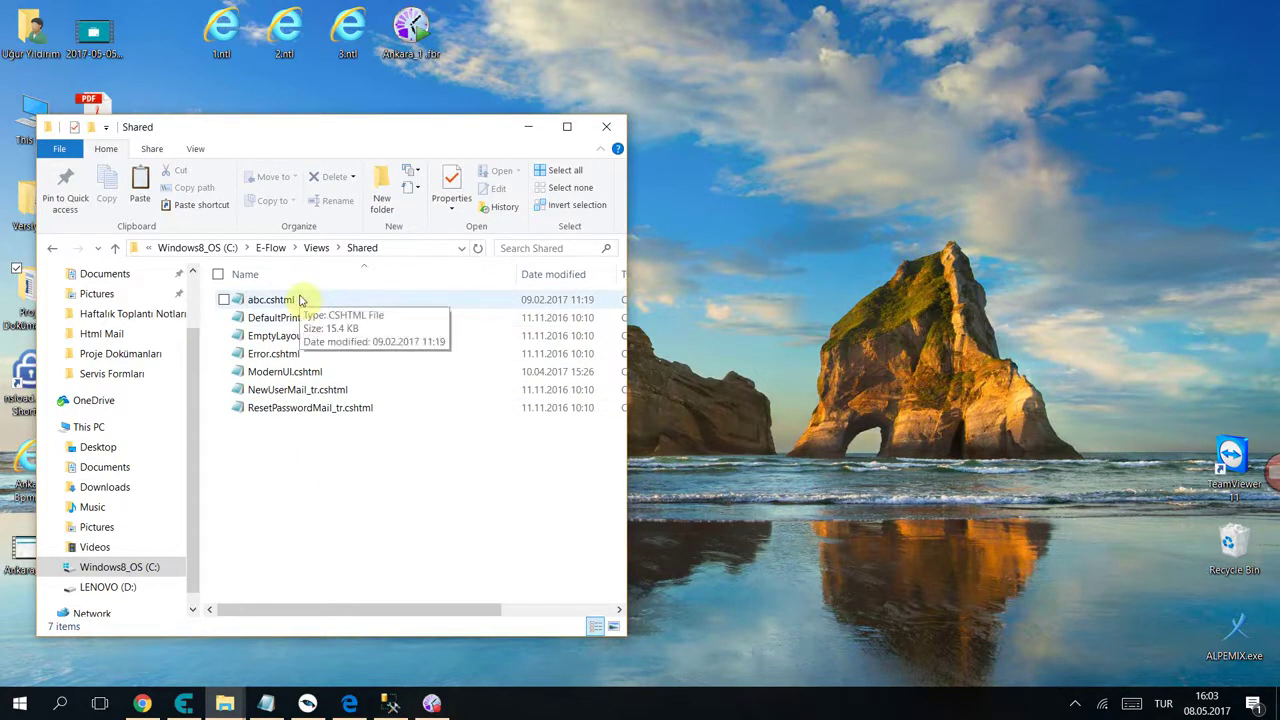
- Switch to Chrome, view the custom printable version of the request and return to the Talep Girişi task
{"action": "left_click", "coordinate": [145, 705]}
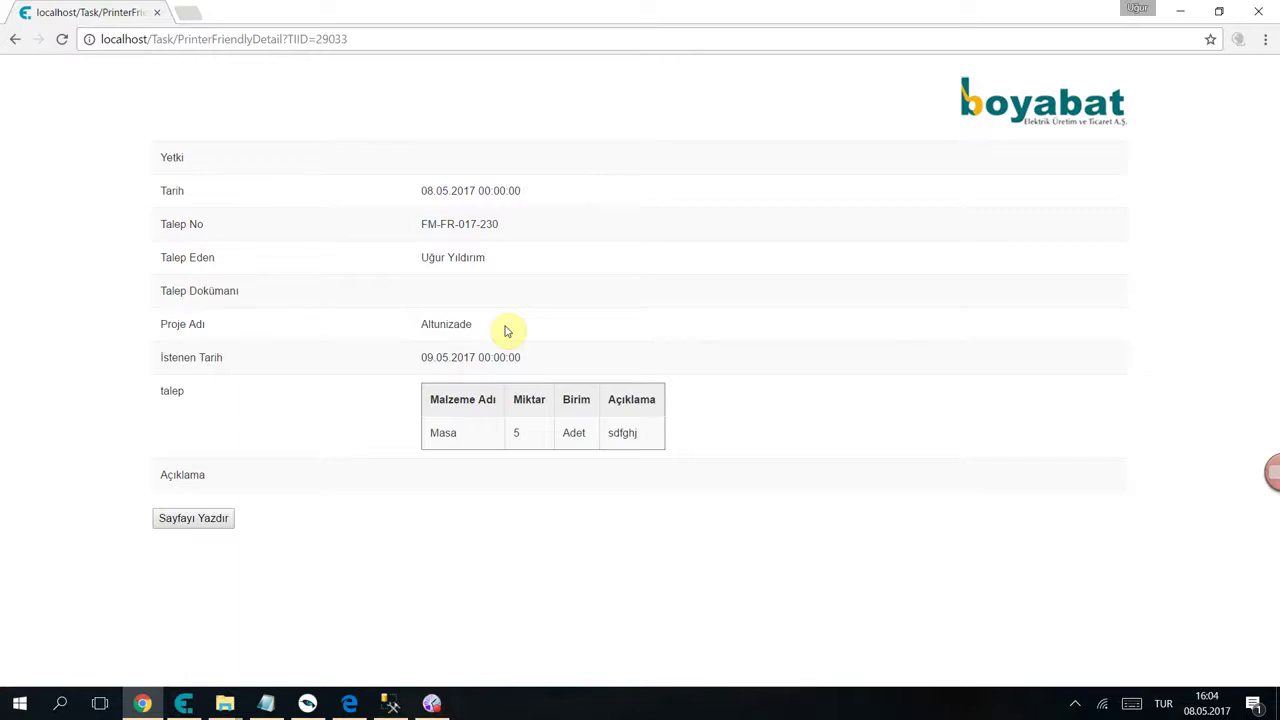
{"action": "left_click", "coordinate": [14, 41]}
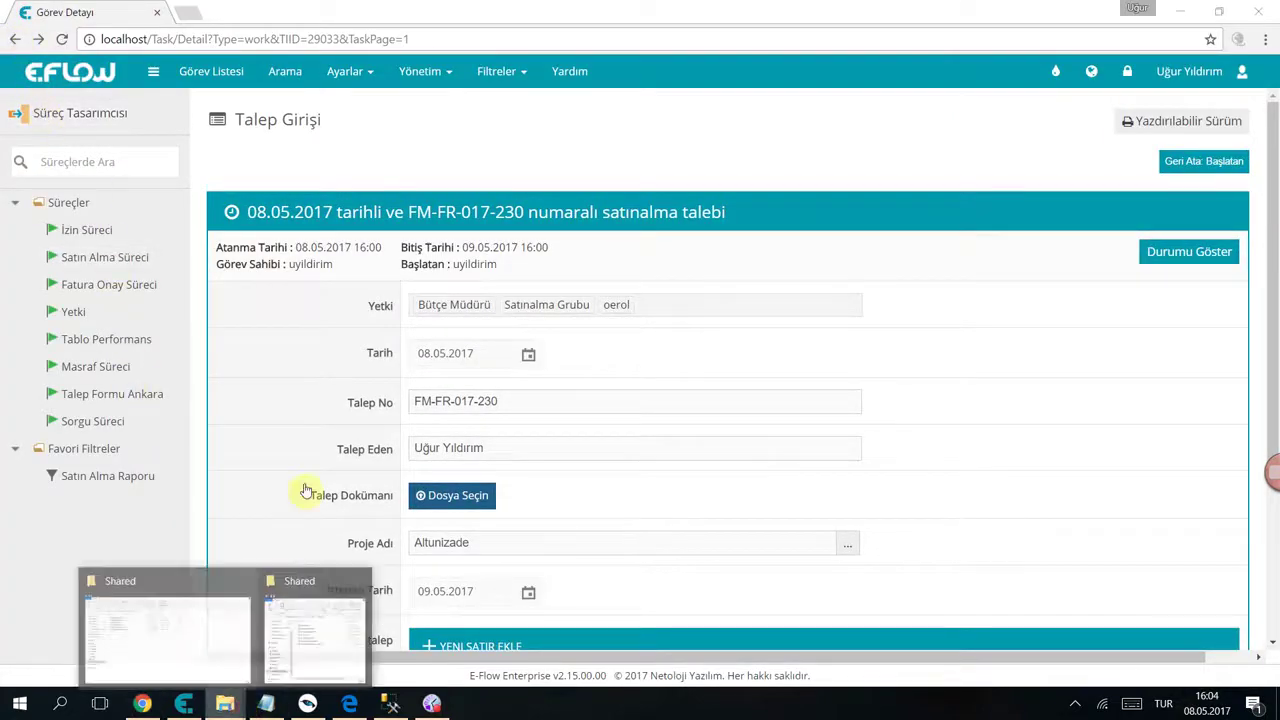
- Review abc.cshtml in the Shared folder, then switch to E-Flow Designer and examine Talep Girişi's custom printable view and Custom HTML Form fields
{"action": "left_click", "coordinate": [315, 630]}
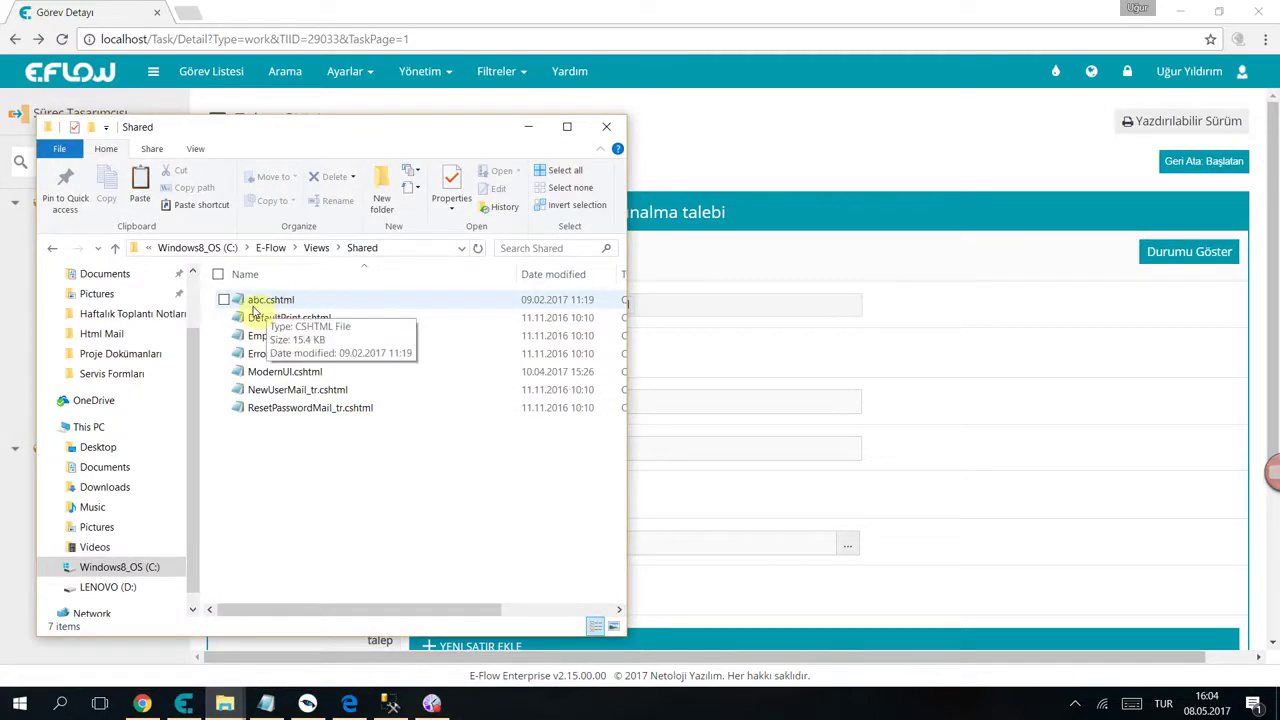
{"action": "left_click", "coordinate": [260, 690]}
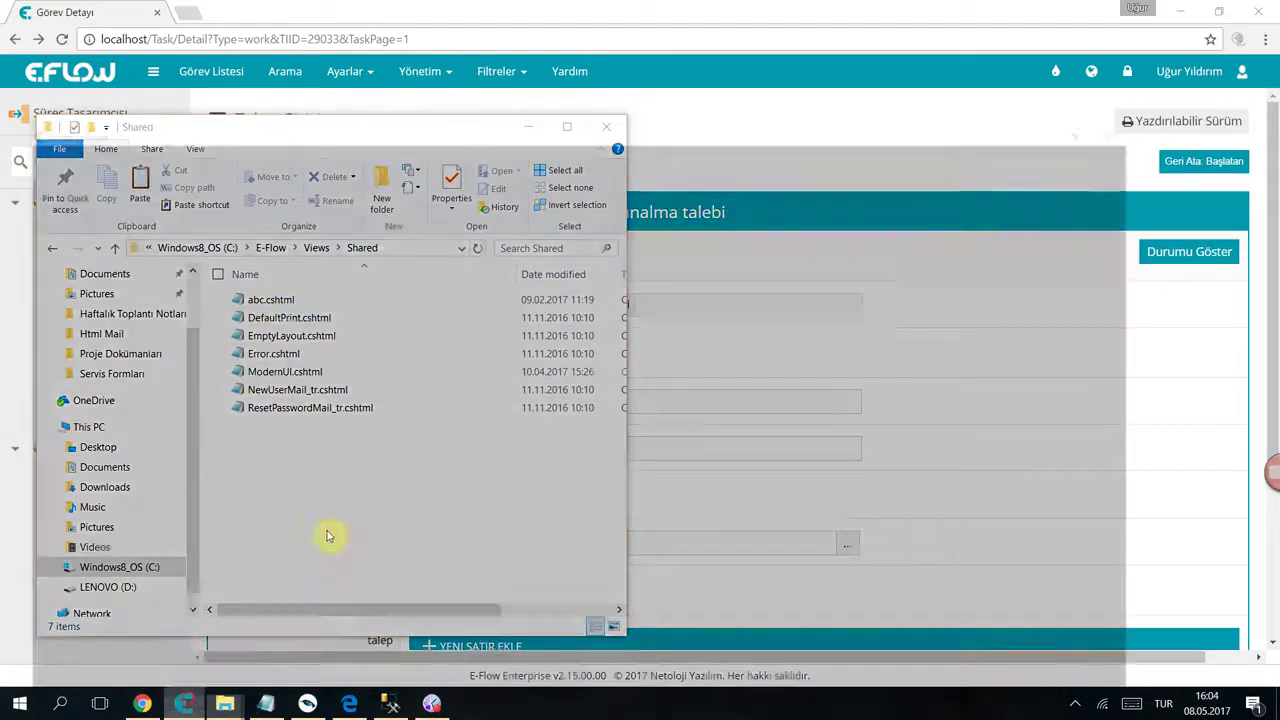
{"action": "double_click", "coordinate": [868, 163]}
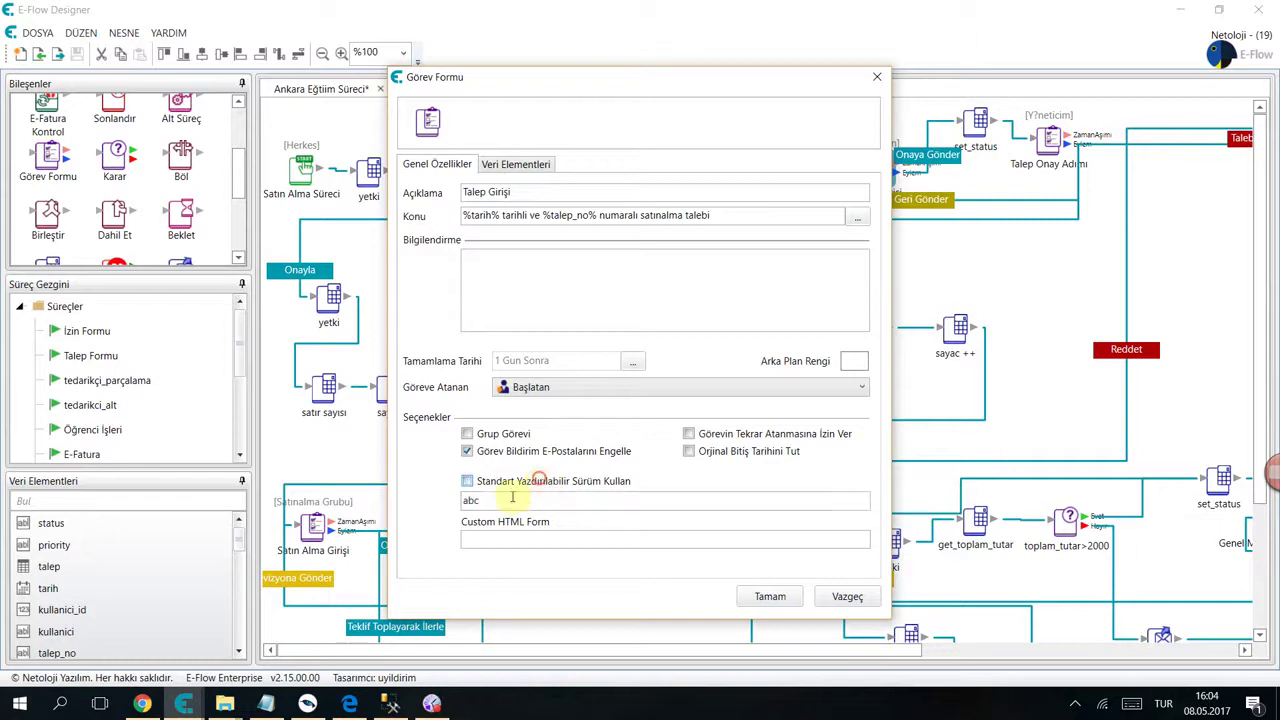
{"action": "left_click", "coordinate": [502, 500]}
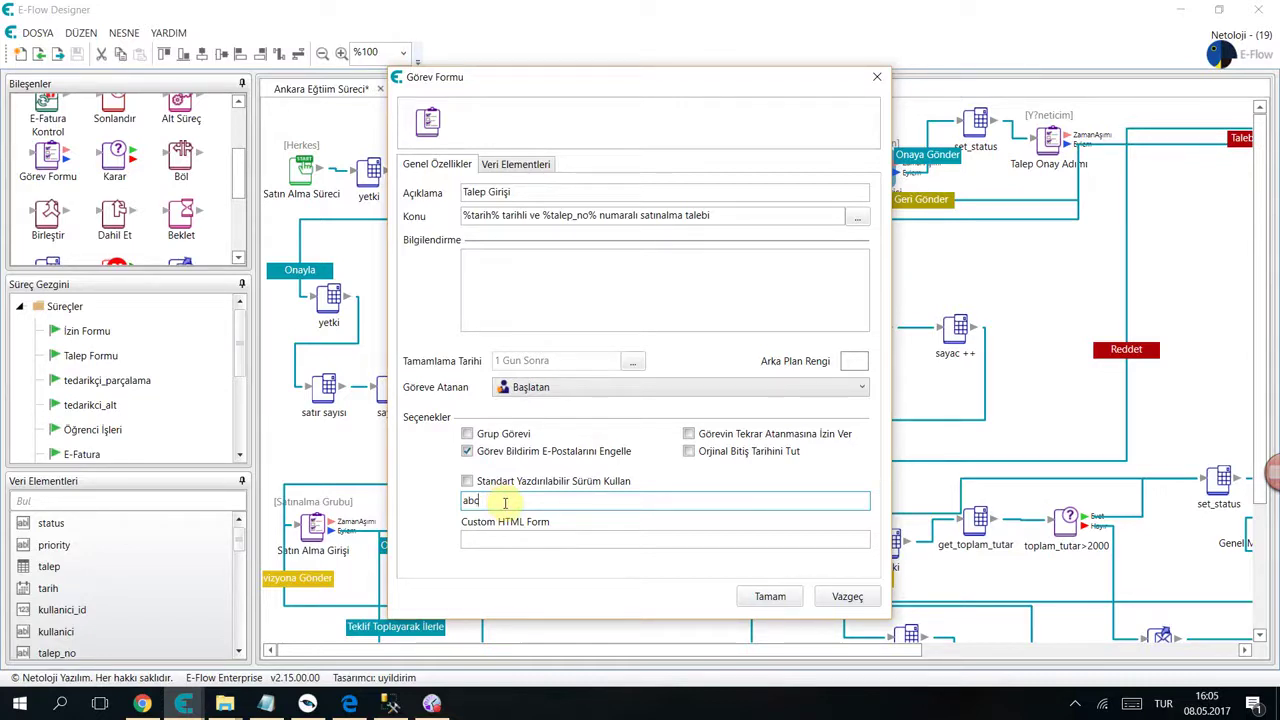
{"action": "left_click", "coordinate": [507, 533]}
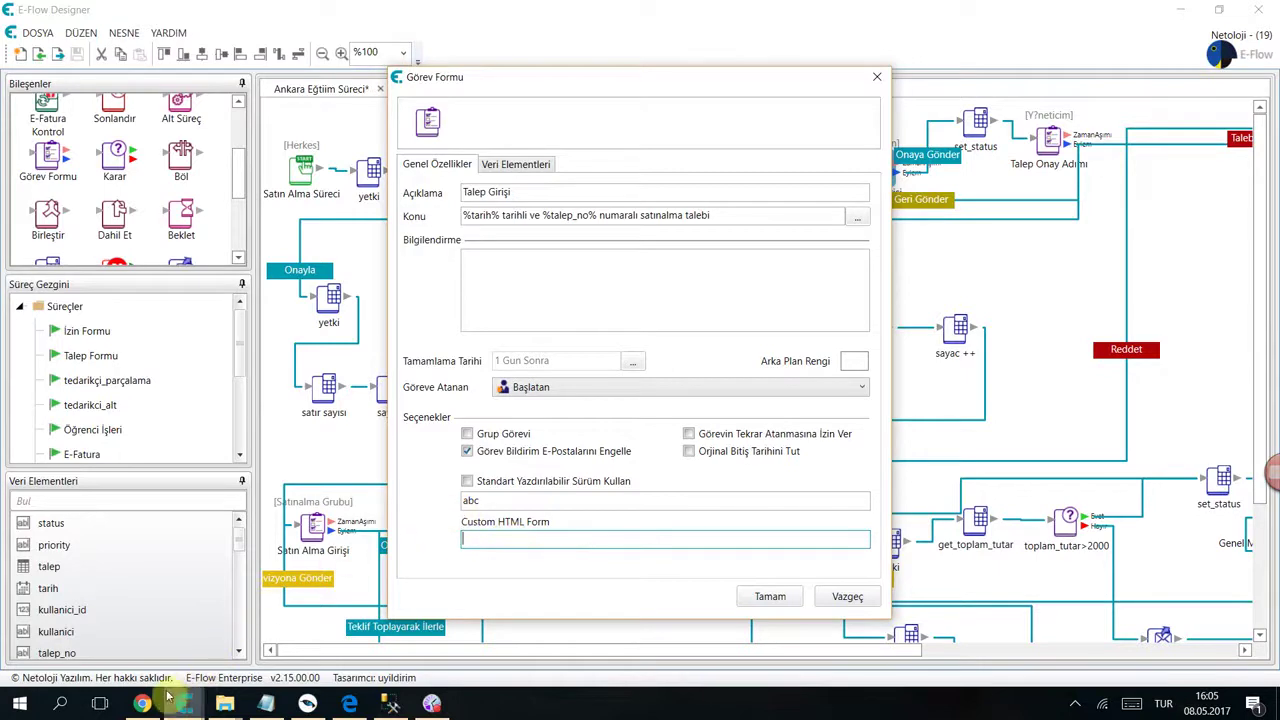
- Switch to Chrome and open eflow.com.tr in a new tab
{"action": "mouse_move", "coordinate": [147, 707]}
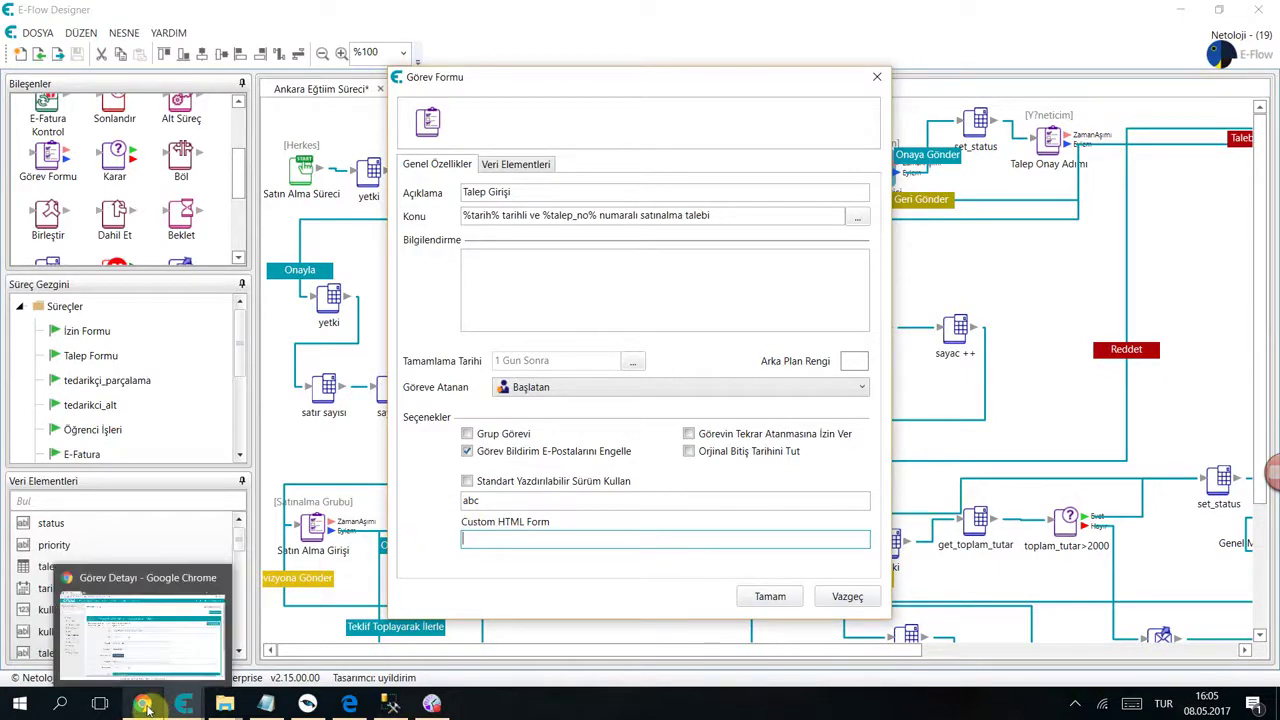
{"action": "left_click", "coordinate": [143, 650]}
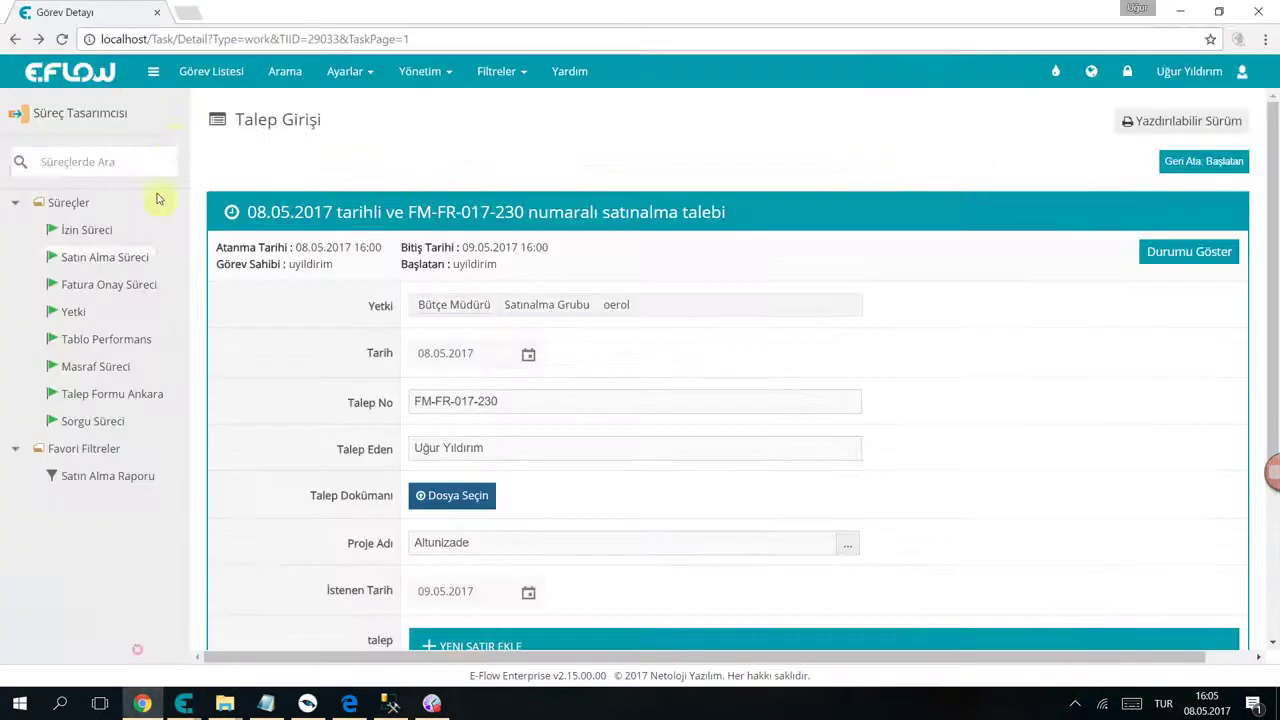
{"action": "left_click", "coordinate": [191, 12]}
{"action": "type", "text": "eflow.com.tr"}
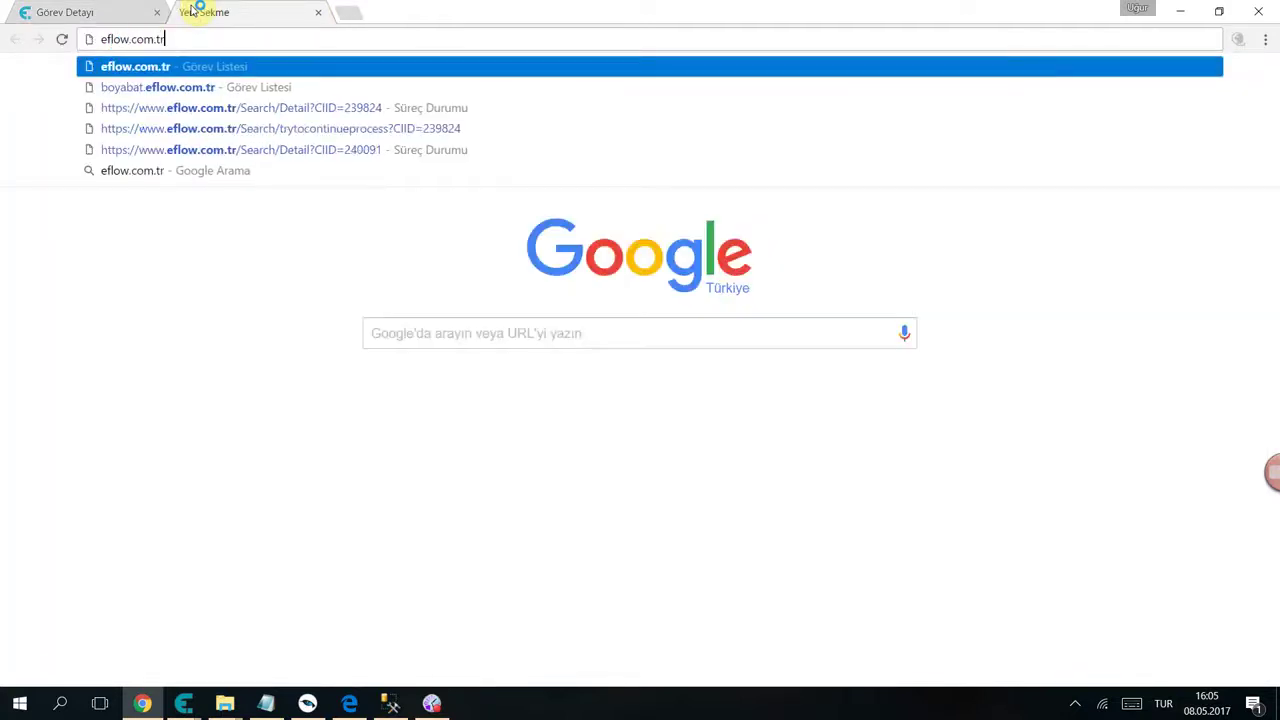
{"action": "key", "text": "Return"}
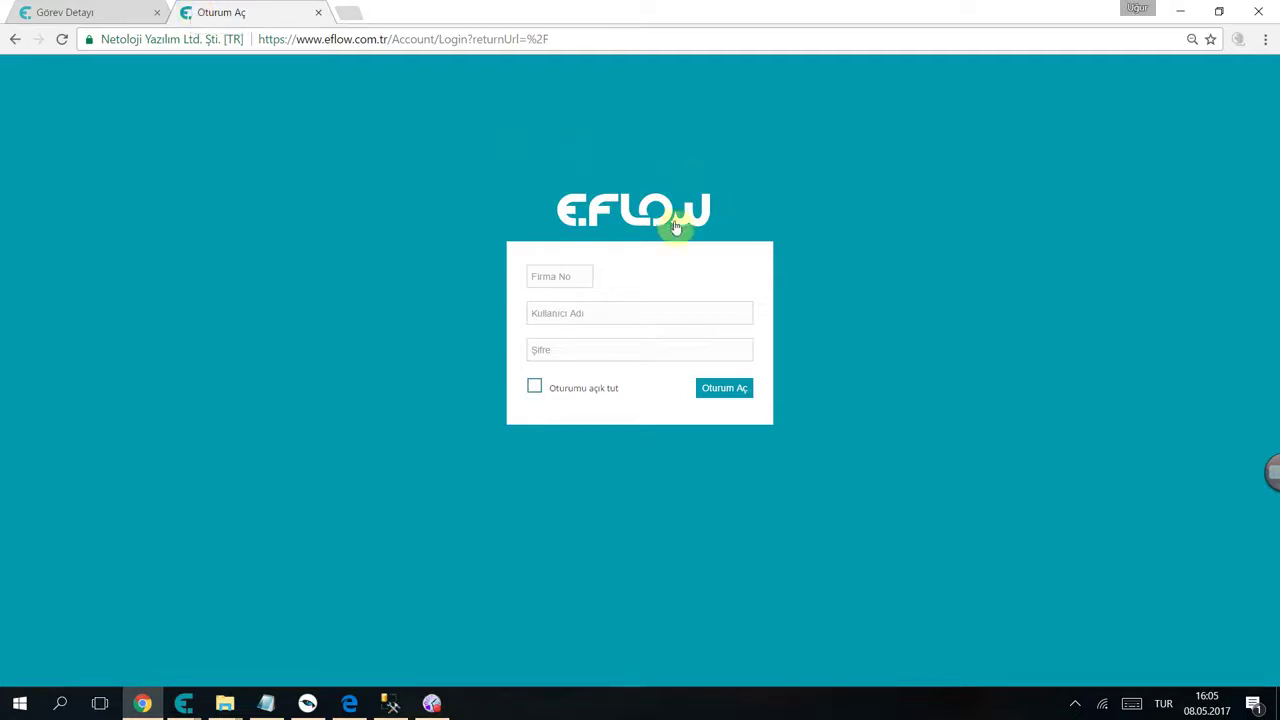
- Fill in the E-Flow login form with the company number, user name and account password
{"action": "left_click", "coordinate": [563, 277]}
{"action": "type", "text": "1"}
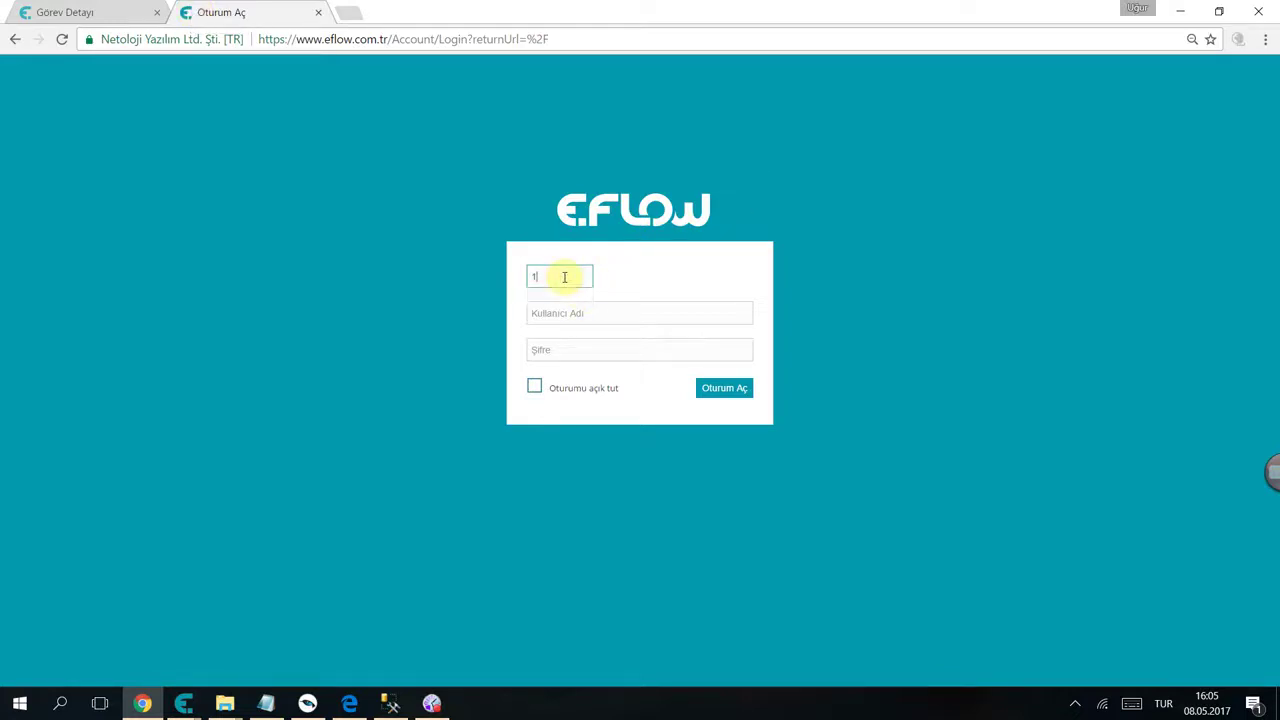
{"action": "key", "text": "Tab"}
{"action": "type", "text": "ugur"}
{"action": "key", "text": "Down"}
{"action": "key", "text": "Return"}
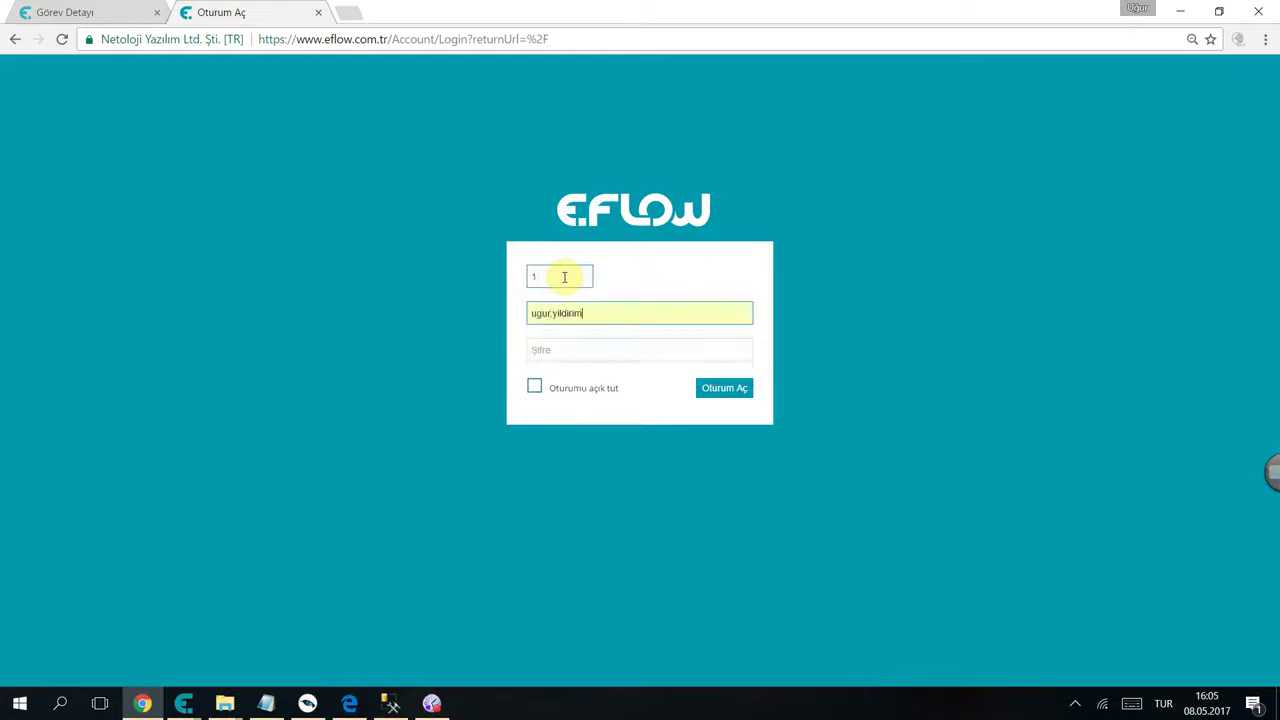
{"action": "key", "text": "Tab"}
{"action": "type", "text": "*********"}
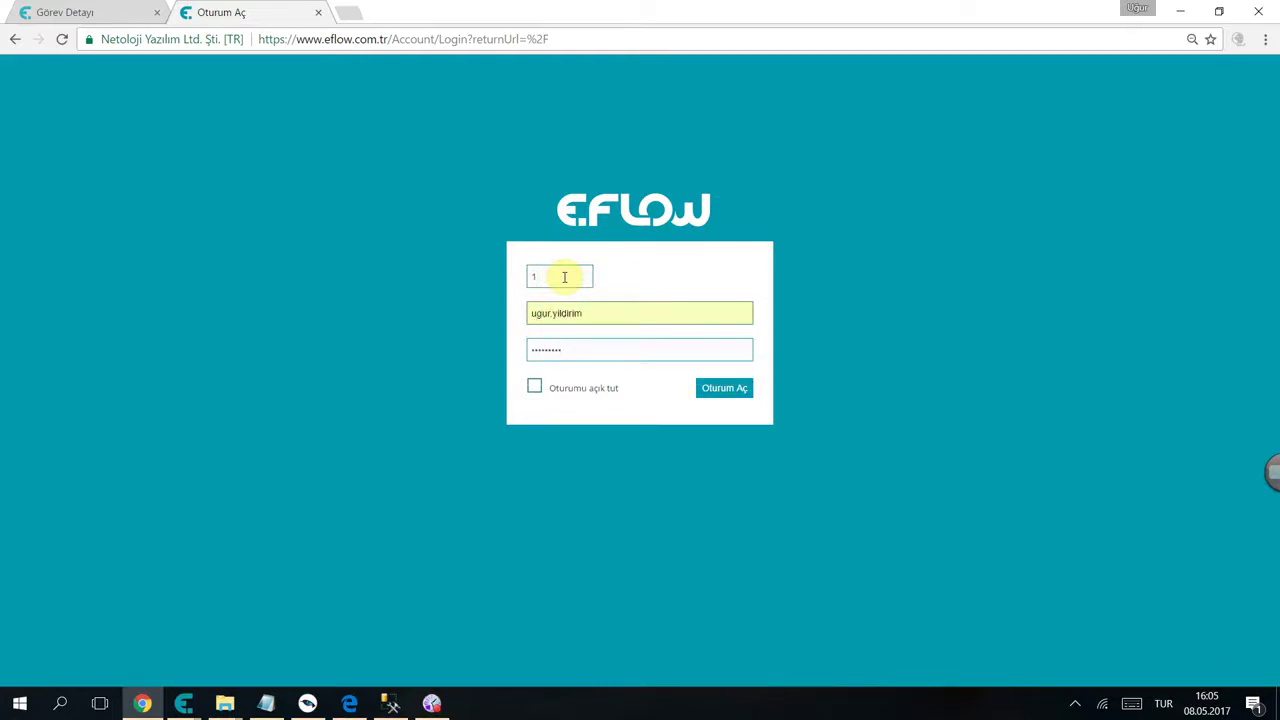
{"action": "left_click", "coordinate": [1075, 703]}
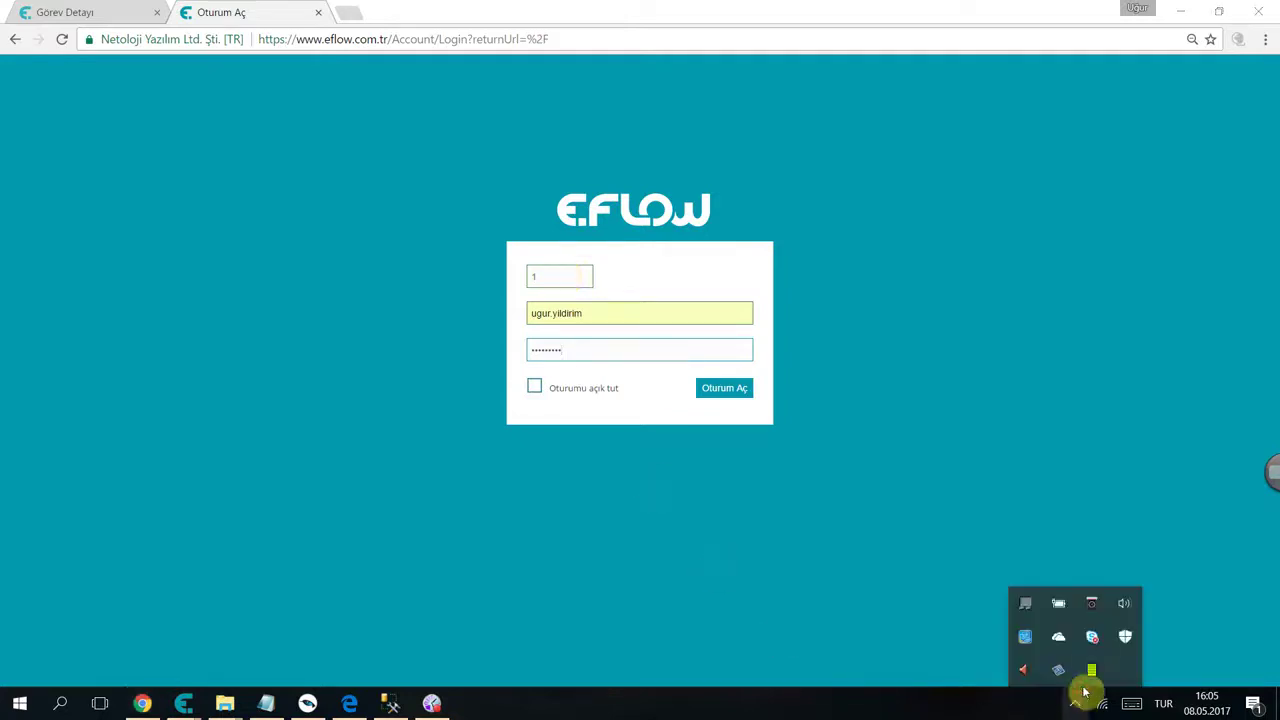
{"action": "left_click", "coordinate": [431, 703]}
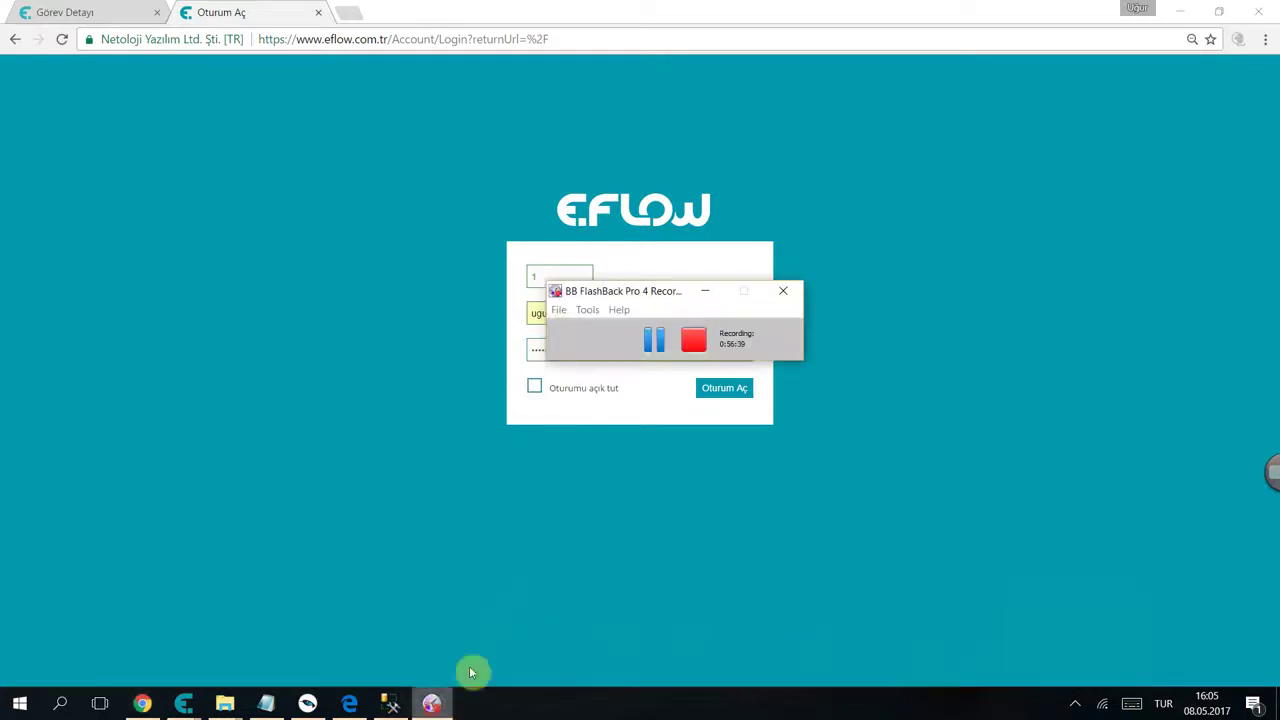
{"action": "left_click", "coordinate": [647, 350]}
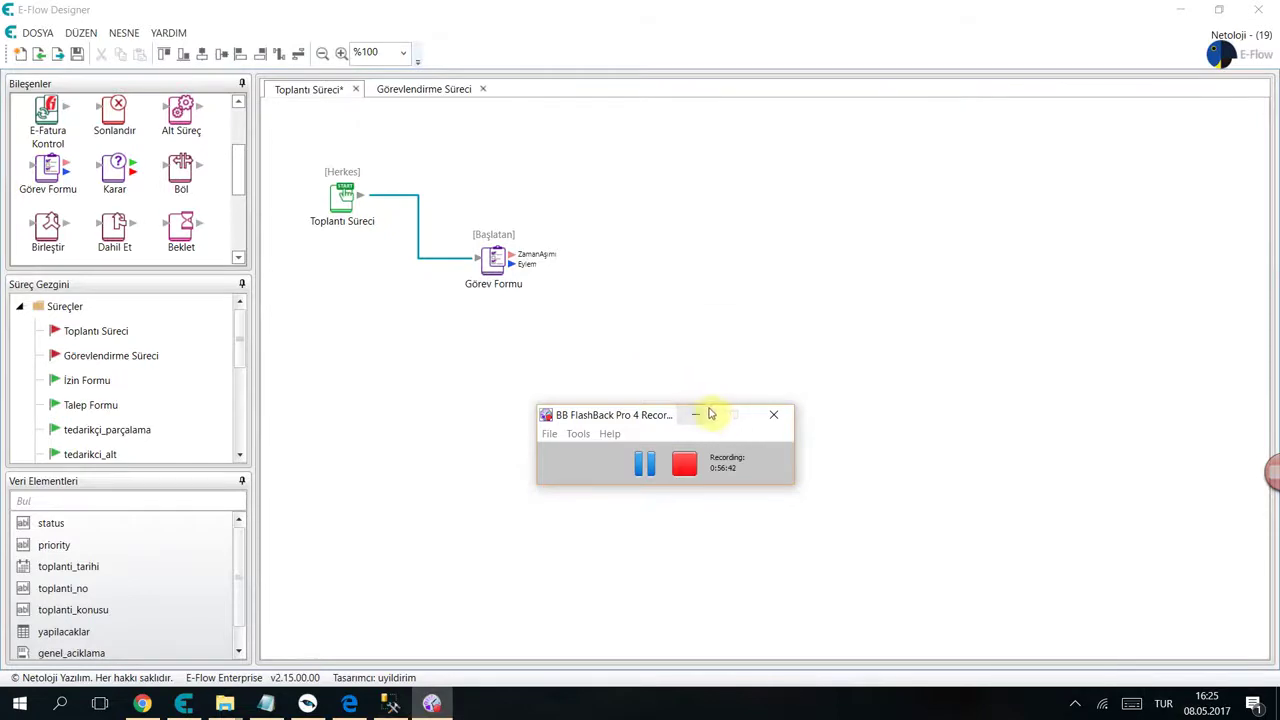
{"action": "left_click", "coordinate": [708, 414]}
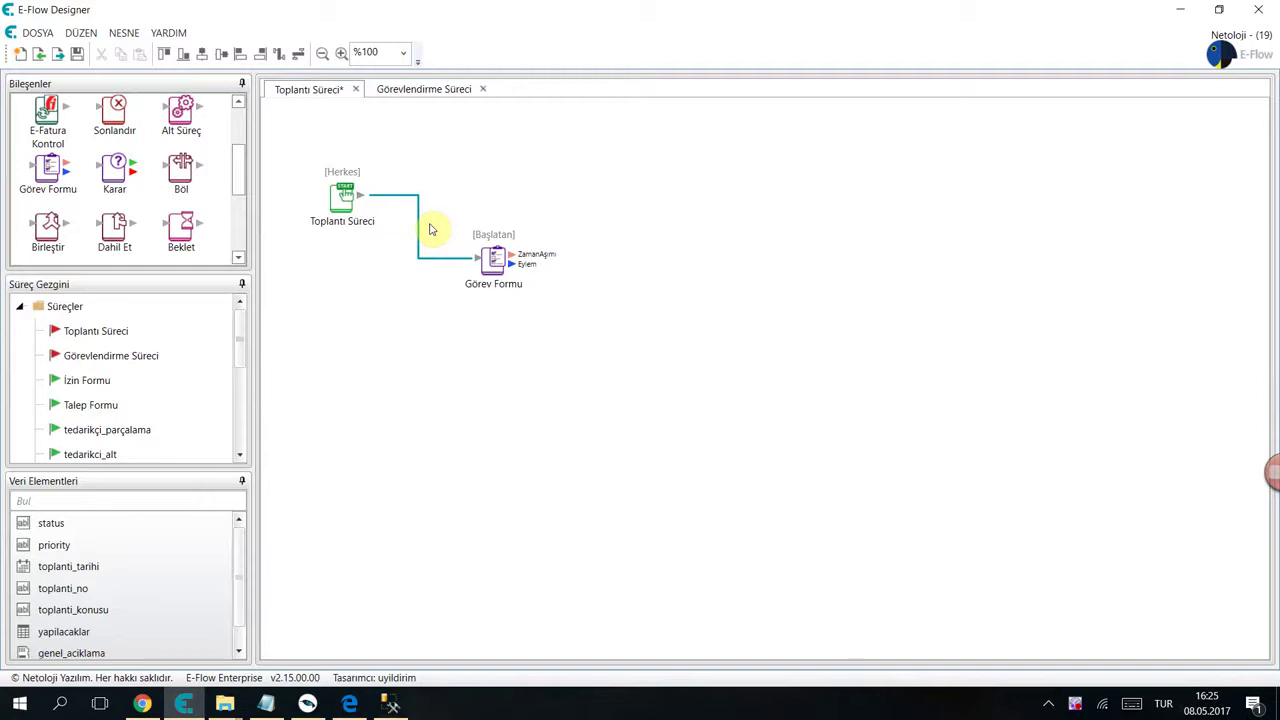
{"action": "left_click", "coordinate": [478, 361]}
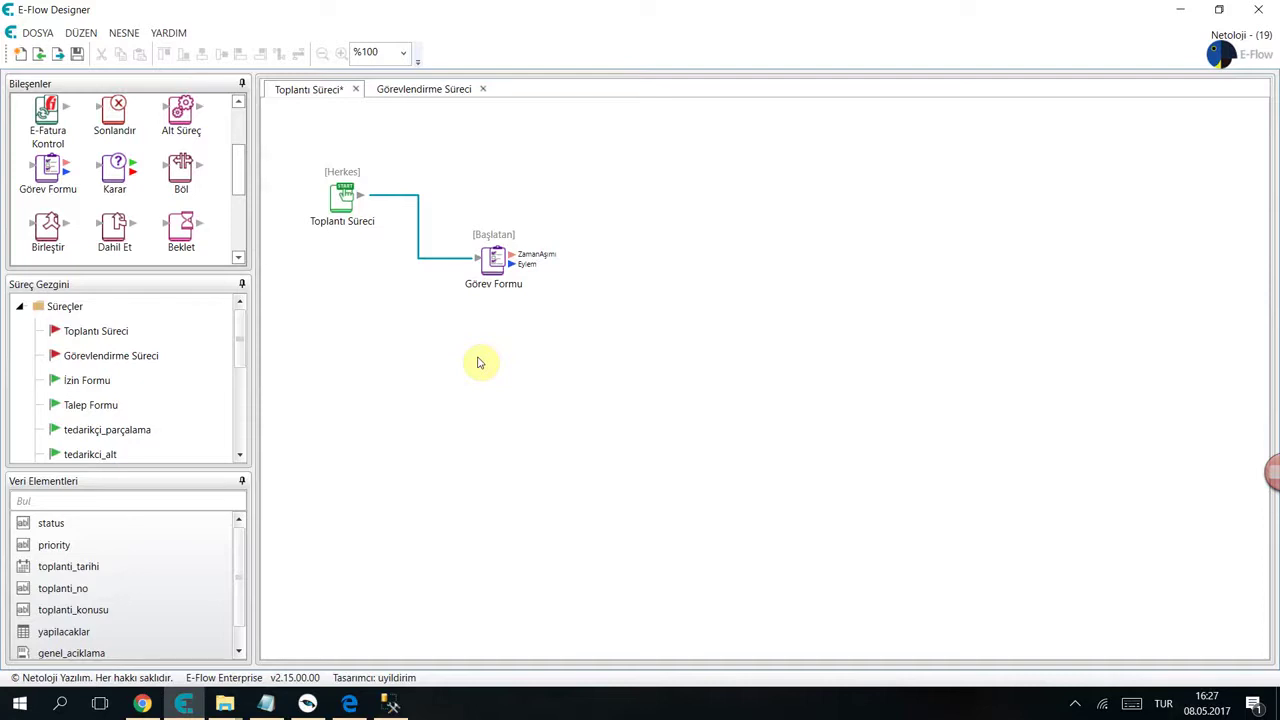
{"action": "scroll", "coordinate": [180, 582], "scroll_direction": "down", "scroll_amount": 1}
{"action": "scroll", "coordinate": [172, 584], "scroll_direction": "up", "scroll_amount": 1}
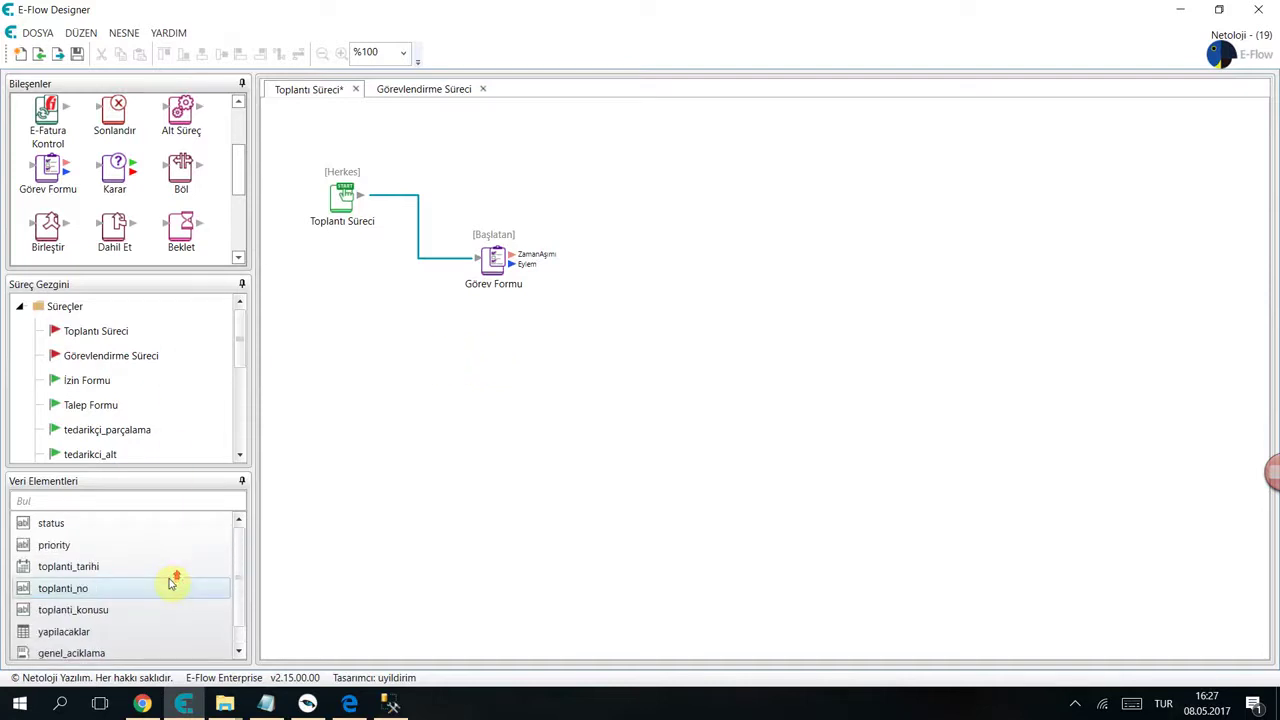
- Open the yapilacaklar element's table definition and examine the names and types of the Görev Tanımı, Termin Tarihi and Yetkili columns
{"action": "left_click", "coordinate": [126, 609]}
{"action": "scroll", "coordinate": [125, 612], "scroll_direction": "down", "scroll_amount": 1}
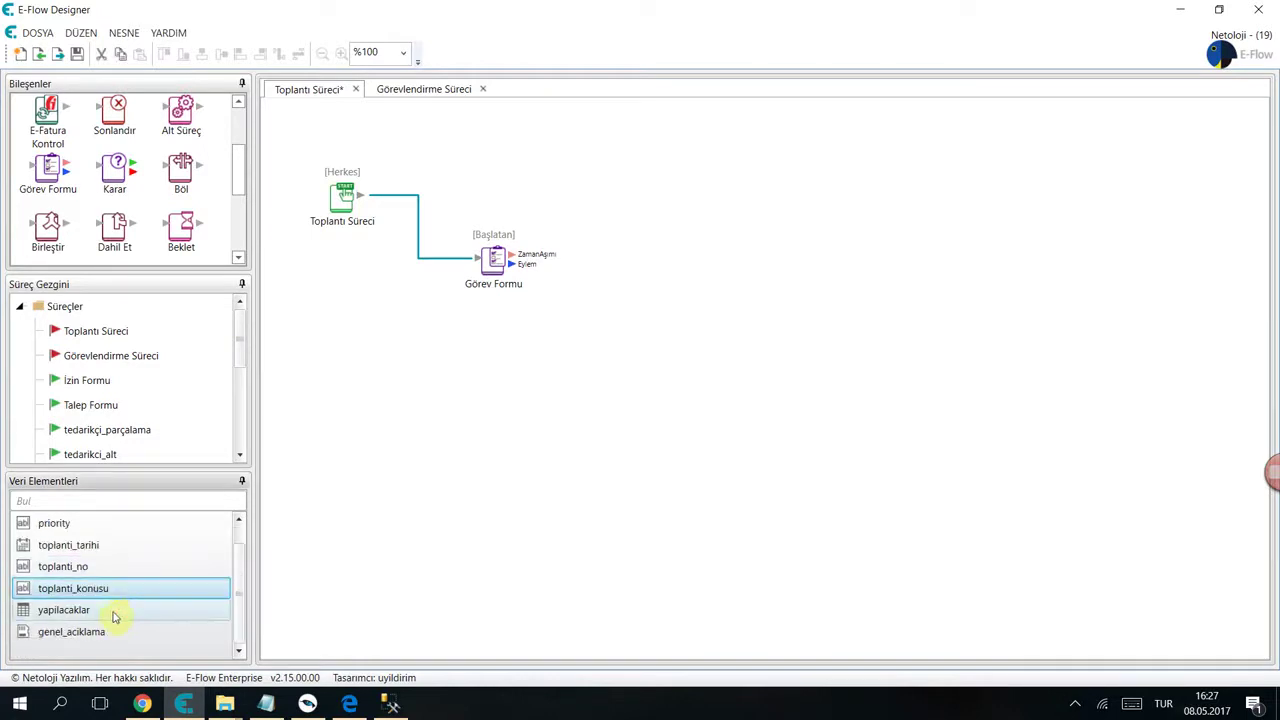
{"action": "left_click", "coordinate": [113, 615]}
{"action": "double_click", "coordinate": [113, 616]}
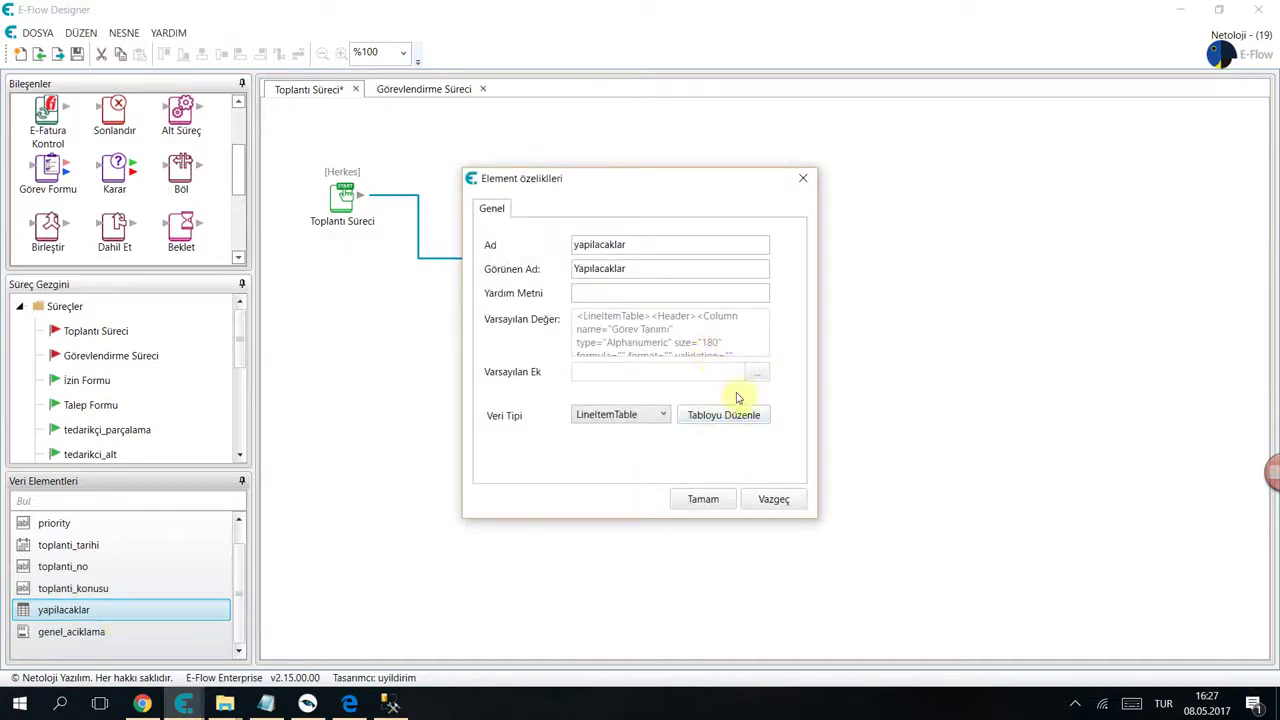
{"action": "left_click", "coordinate": [741, 418]}
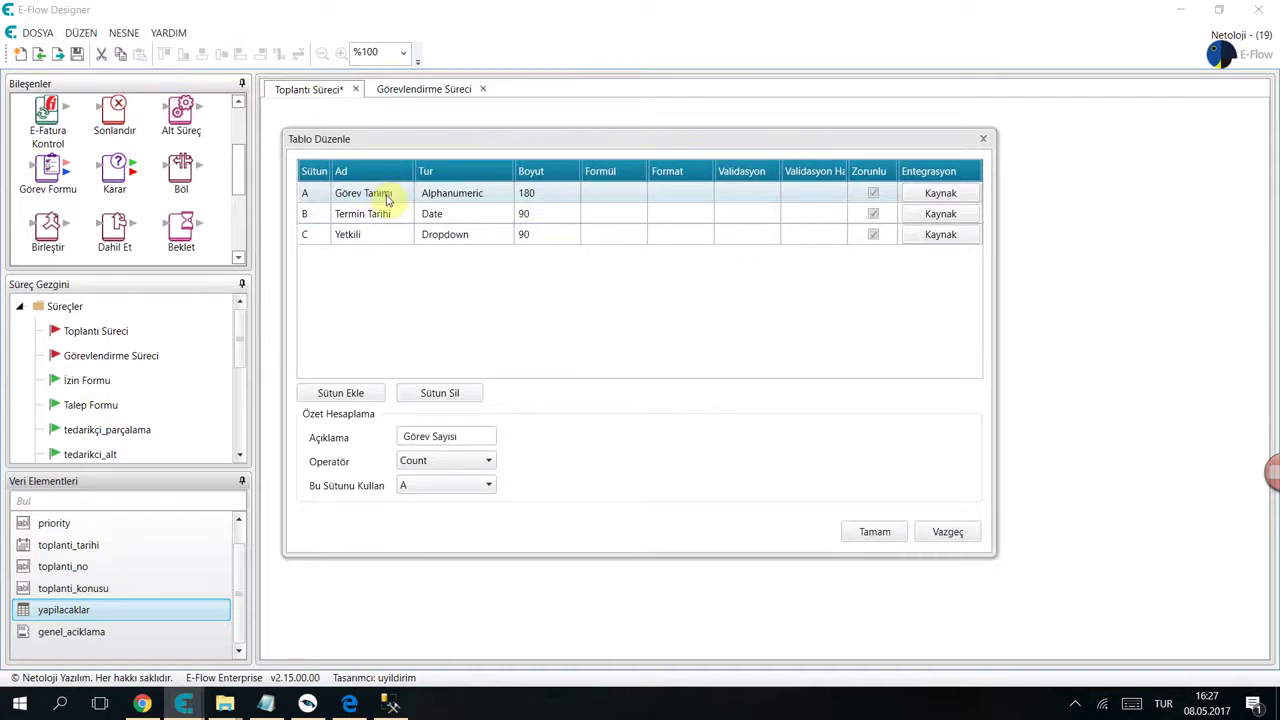
{"action": "left_click", "coordinate": [366, 214]}
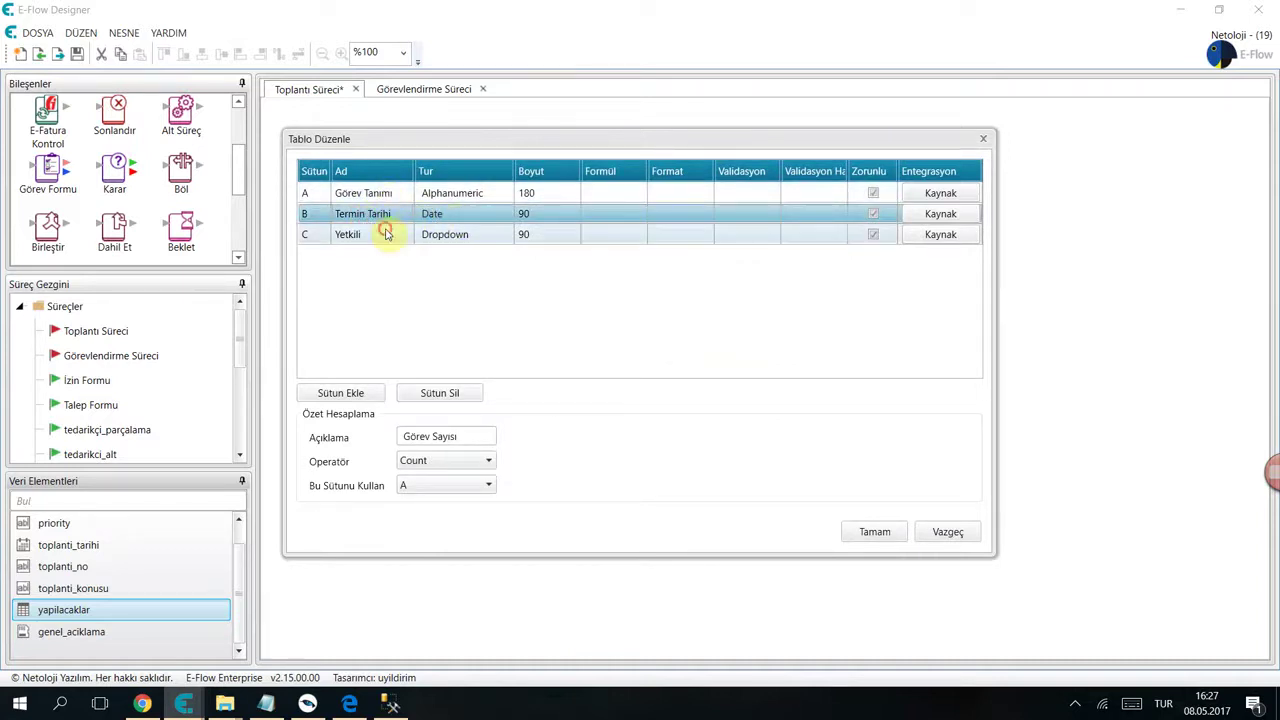
{"action": "left_click", "coordinate": [385, 233]}
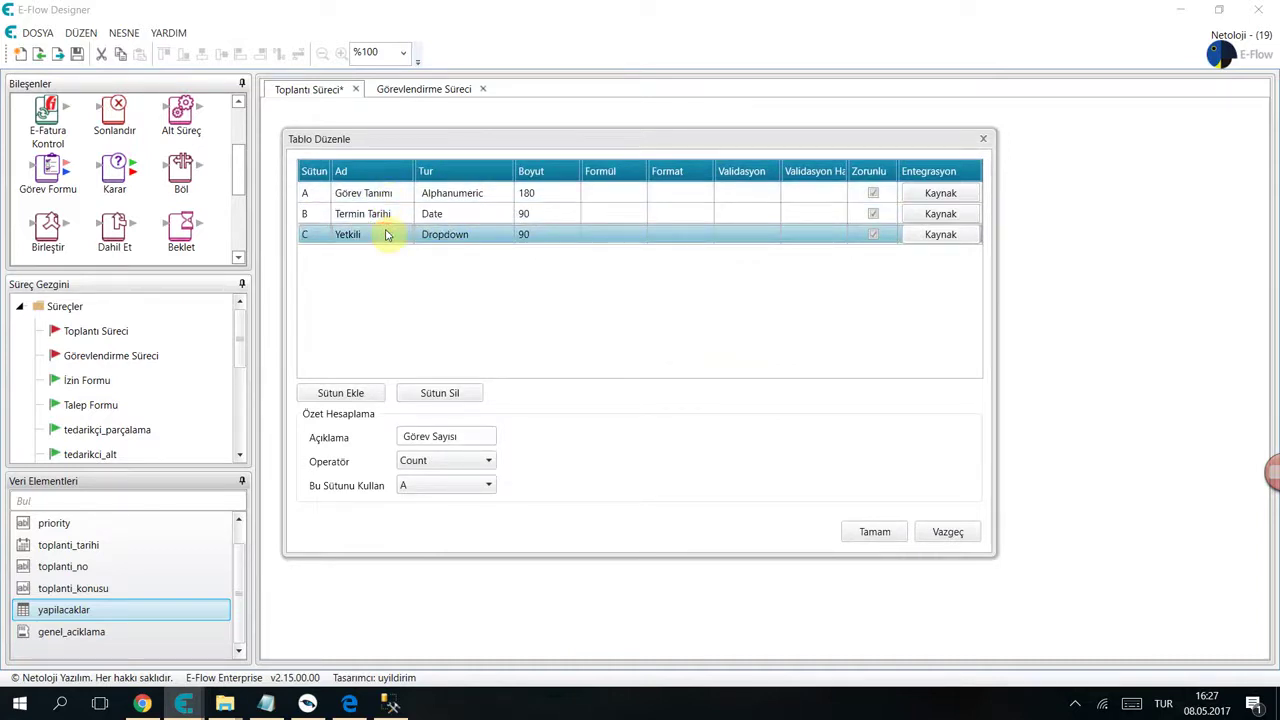
{"action": "left_click", "coordinate": [437, 193]}
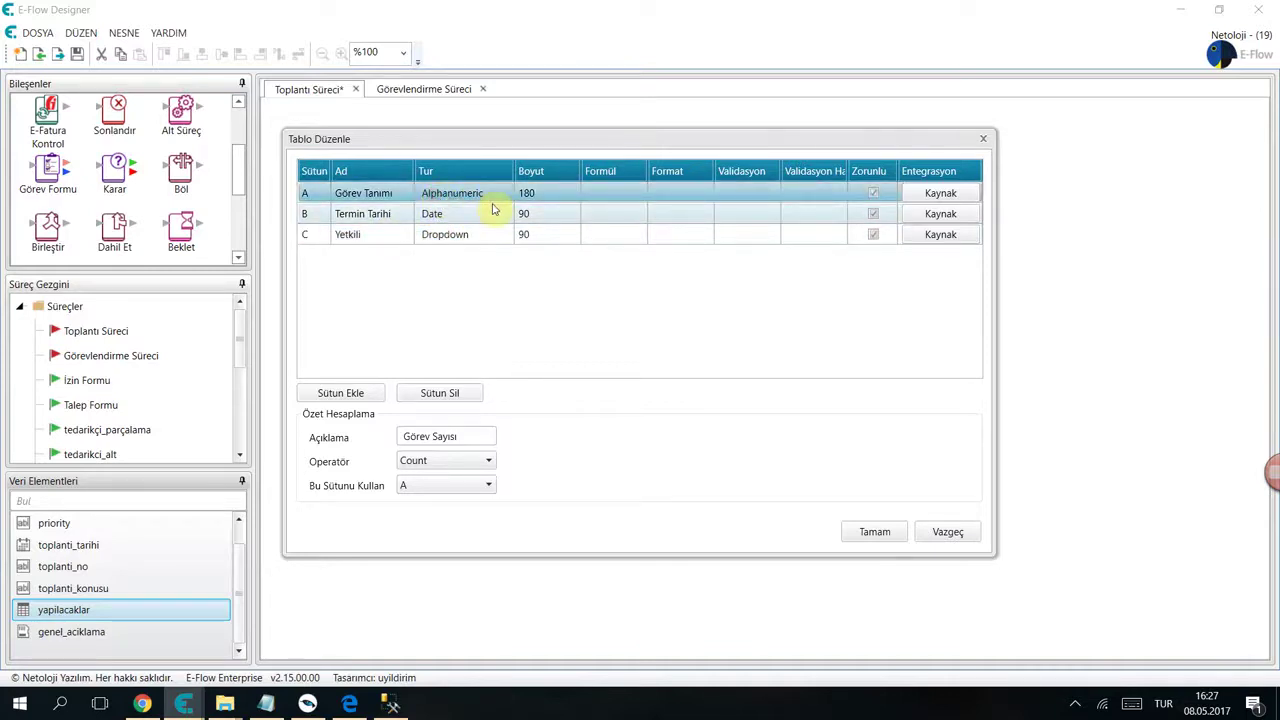
{"action": "left_click", "coordinate": [484, 216]}
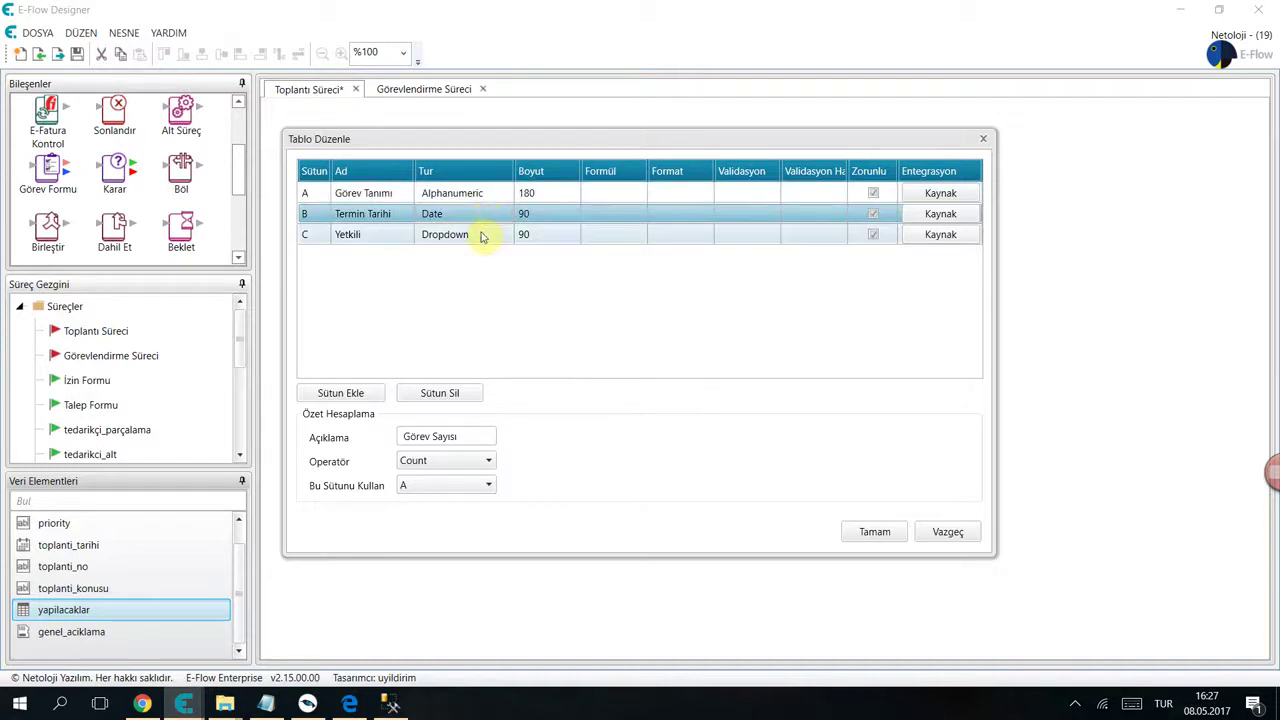
{"action": "left_click", "coordinate": [480, 236]}
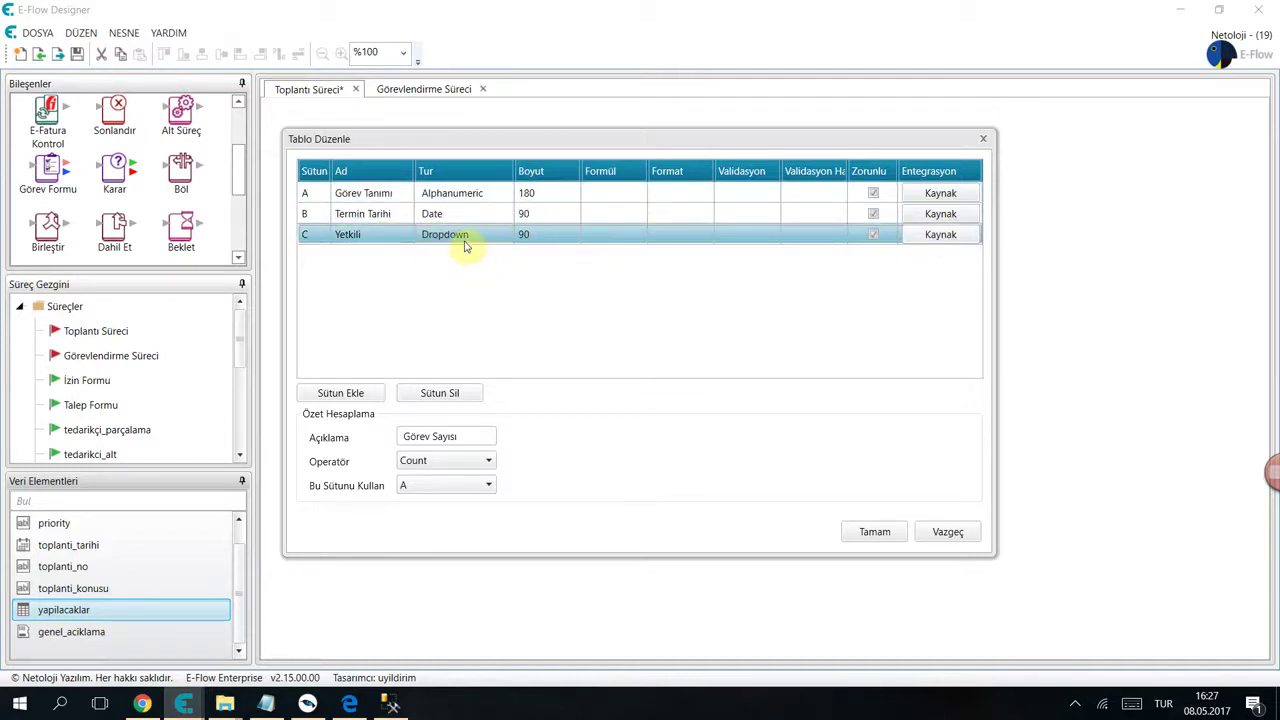
- Examine the SQL query behind the Yetkili column's data source, including its selected fields, source table and filter conditions
{"action": "left_click", "coordinate": [945, 234]}
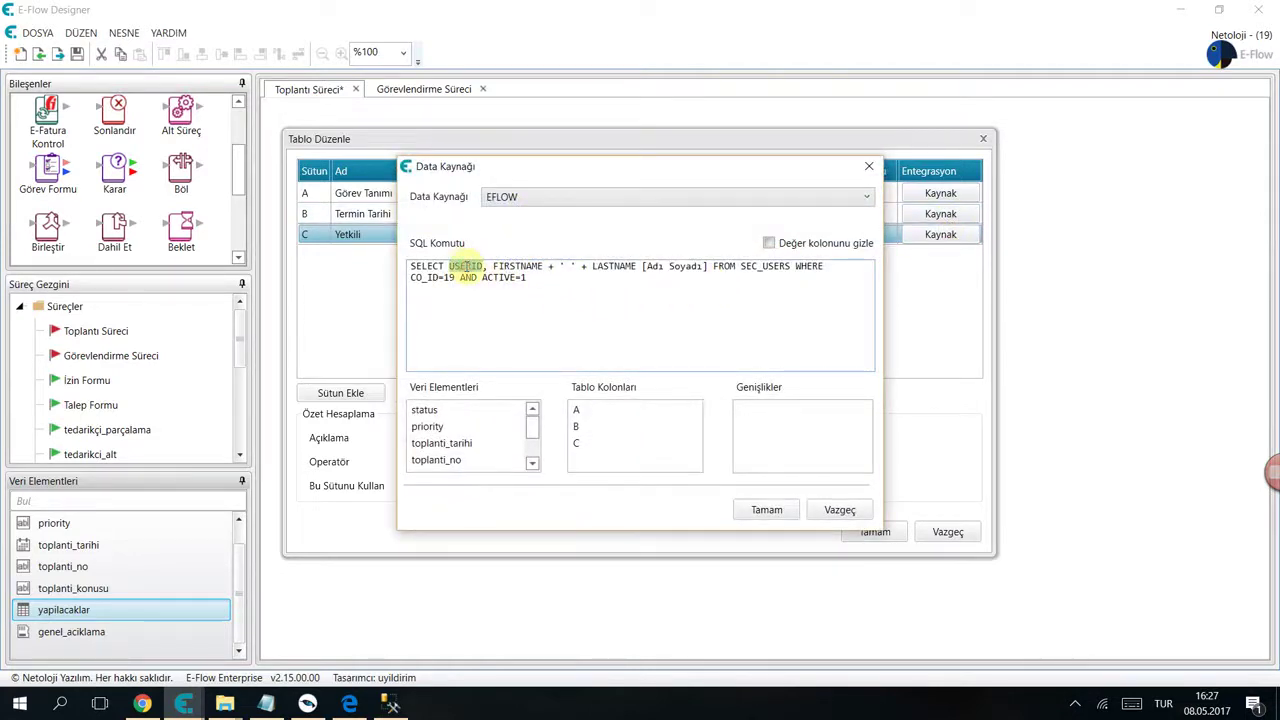
{"action": "left_click", "coordinate": [524, 265]}
{"action": "double_click", "coordinate": [520, 266]}
{"action": "double_click", "coordinate": [616, 266]}
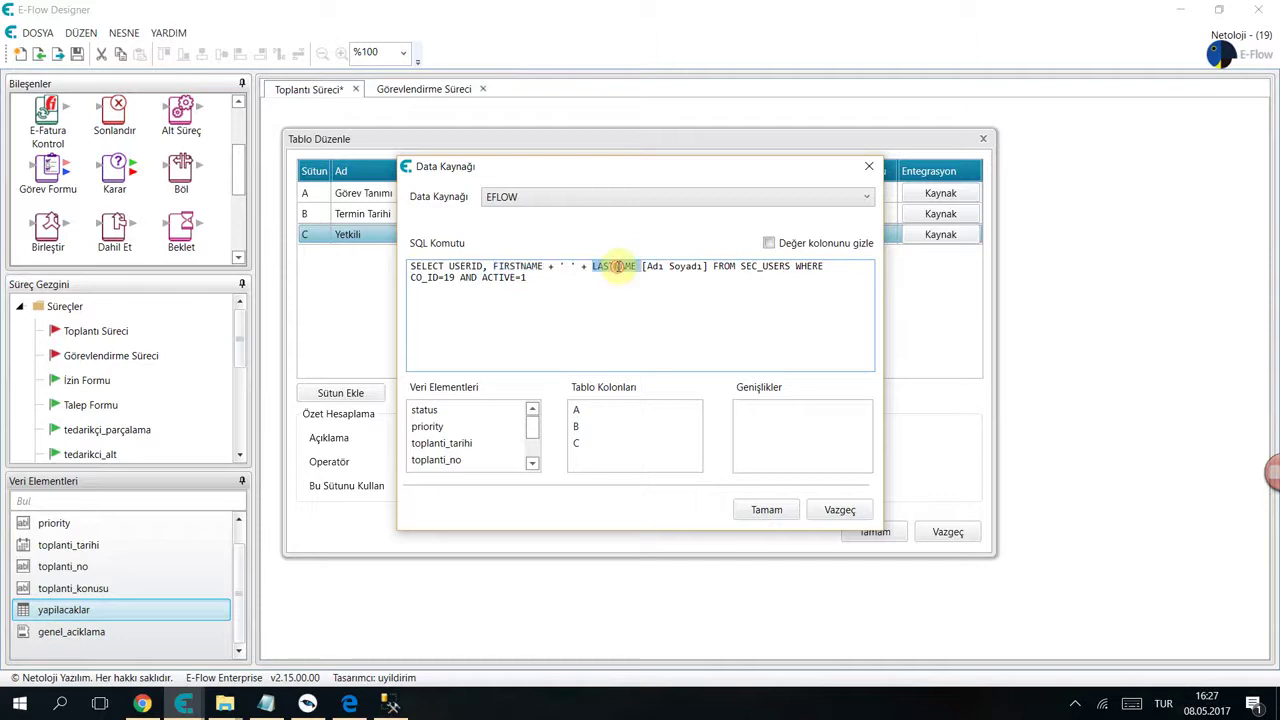
{"action": "left_click", "coordinate": [683, 265]}
{"action": "double_click", "coordinate": [684, 266]}
{"action": "double_click", "coordinate": [725, 266]}
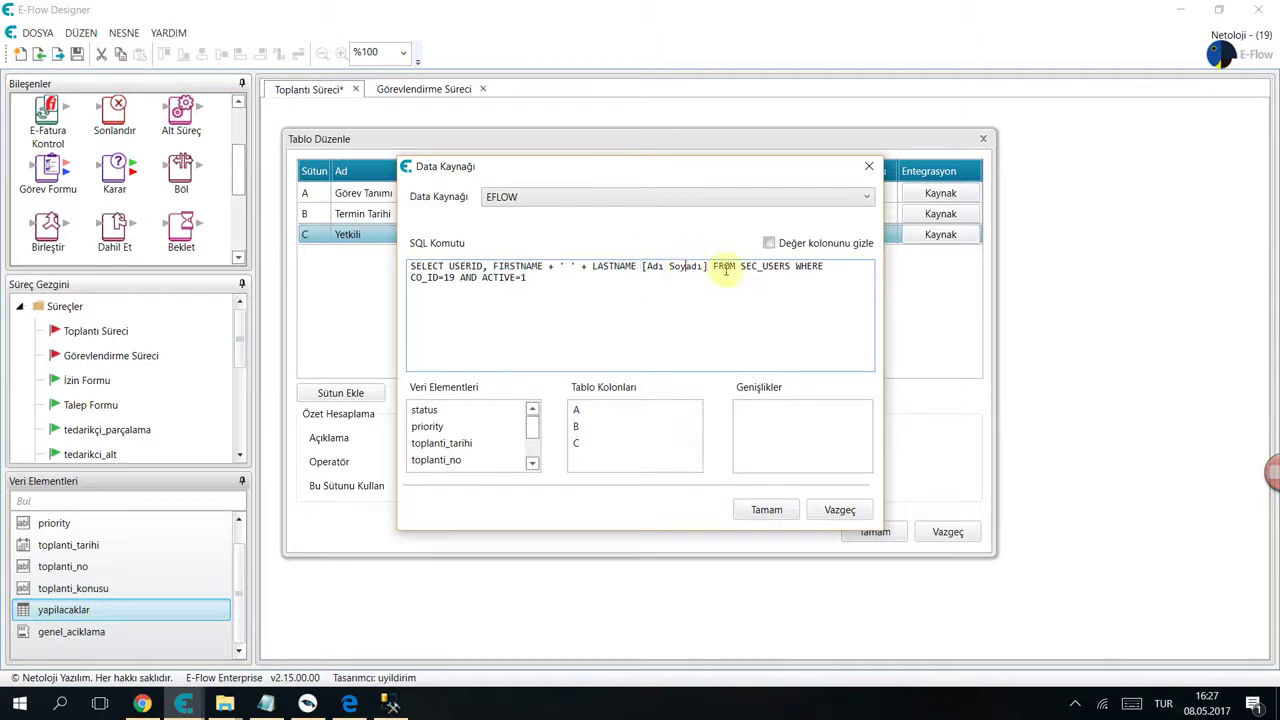
{"action": "double_click", "coordinate": [776, 266]}
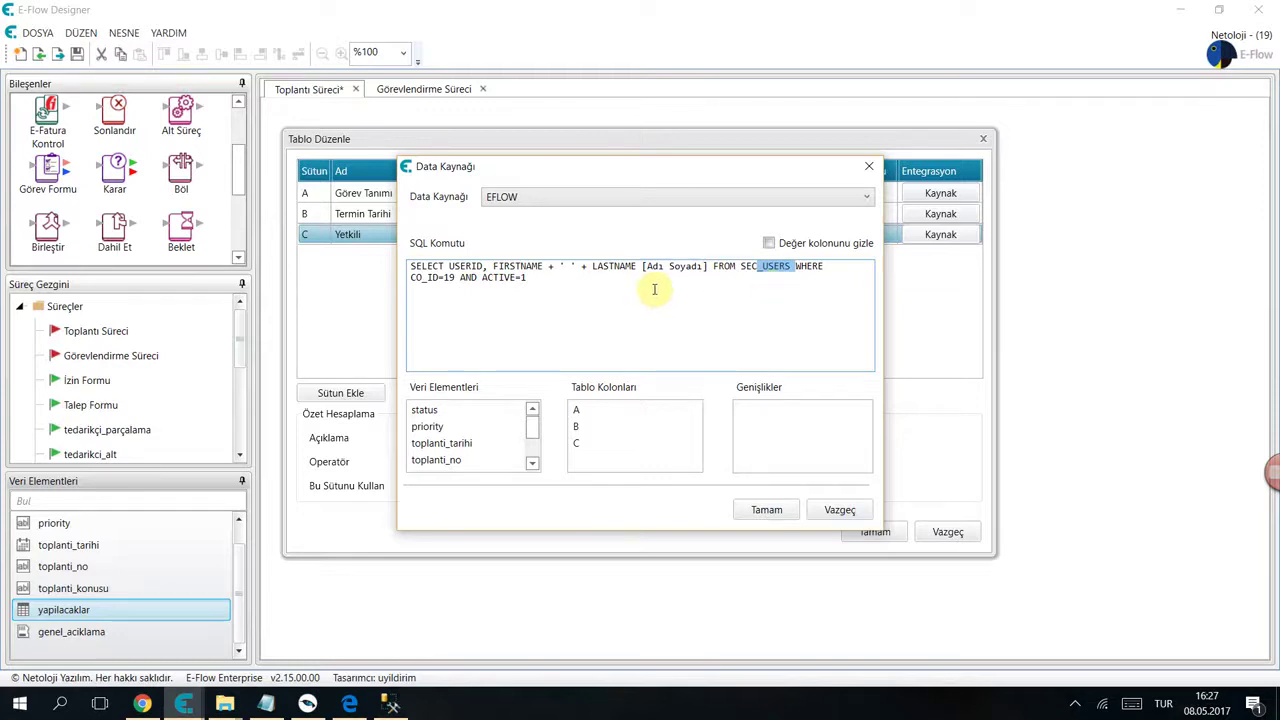
{"action": "left_click", "coordinate": [438, 278]}
{"action": "double_click", "coordinate": [518, 277]}
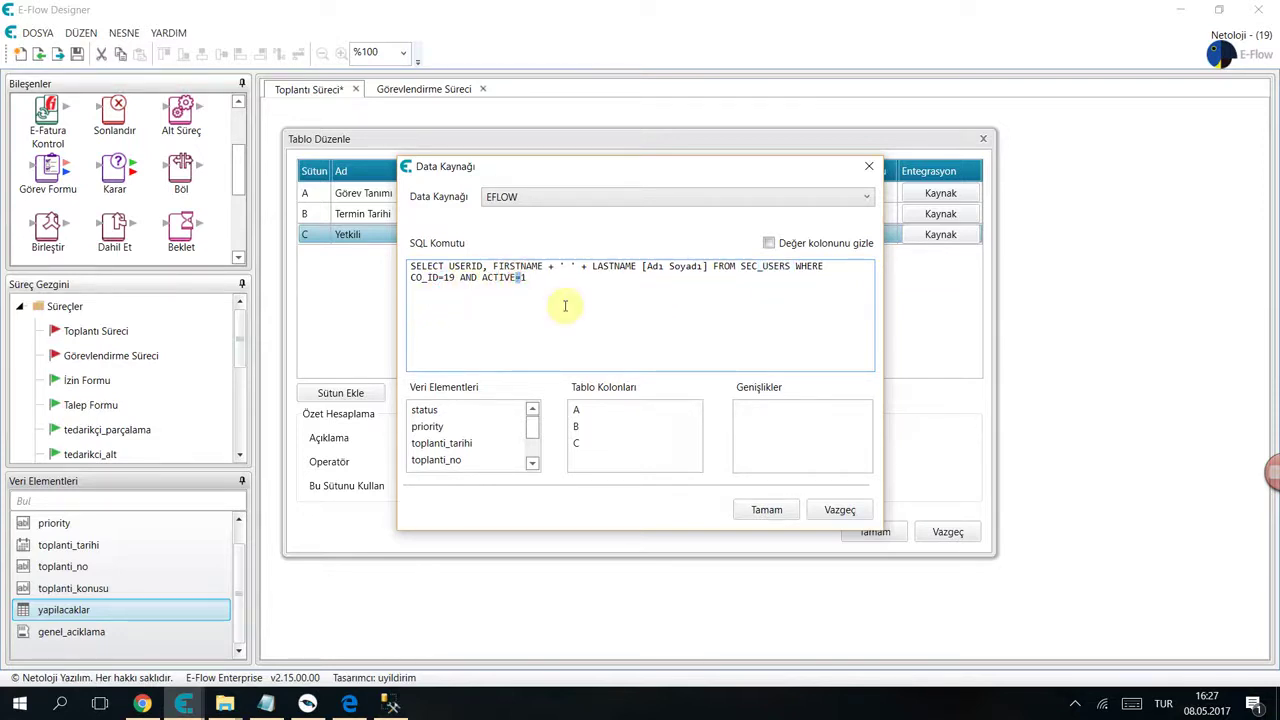
{"action": "double_click", "coordinate": [465, 266]}
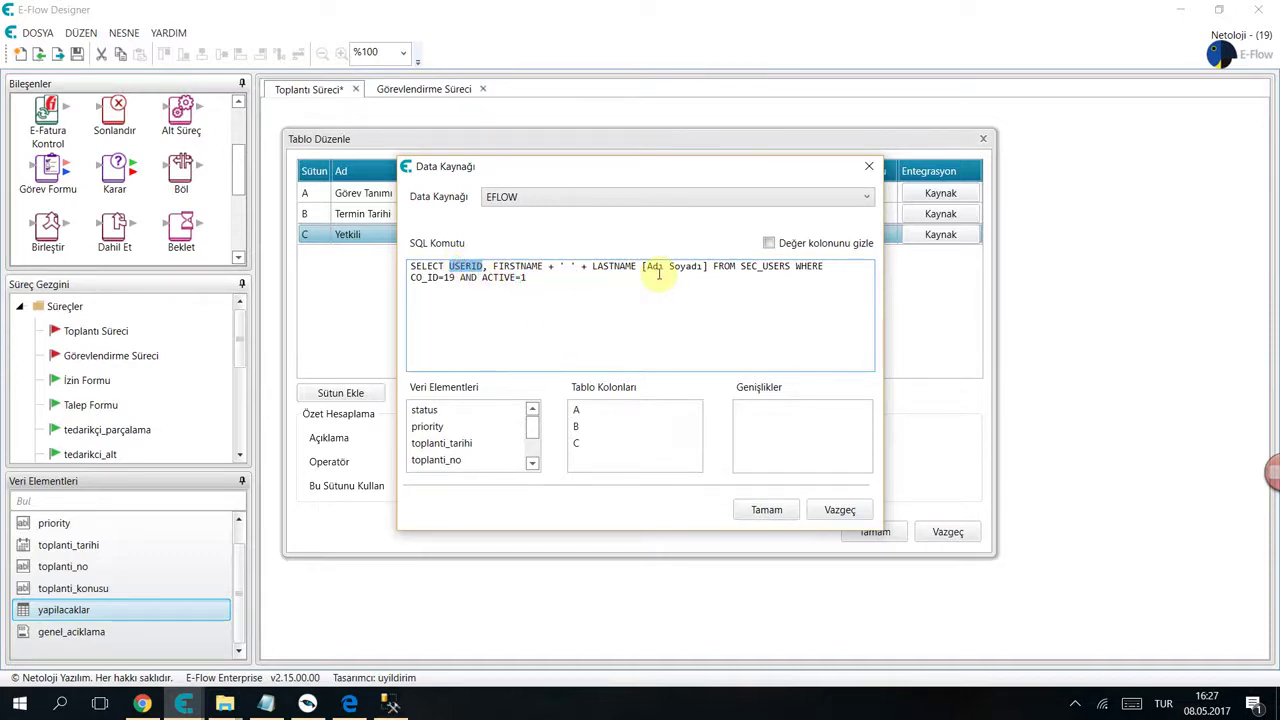
{"action": "left_click", "coordinate": [766, 509]}
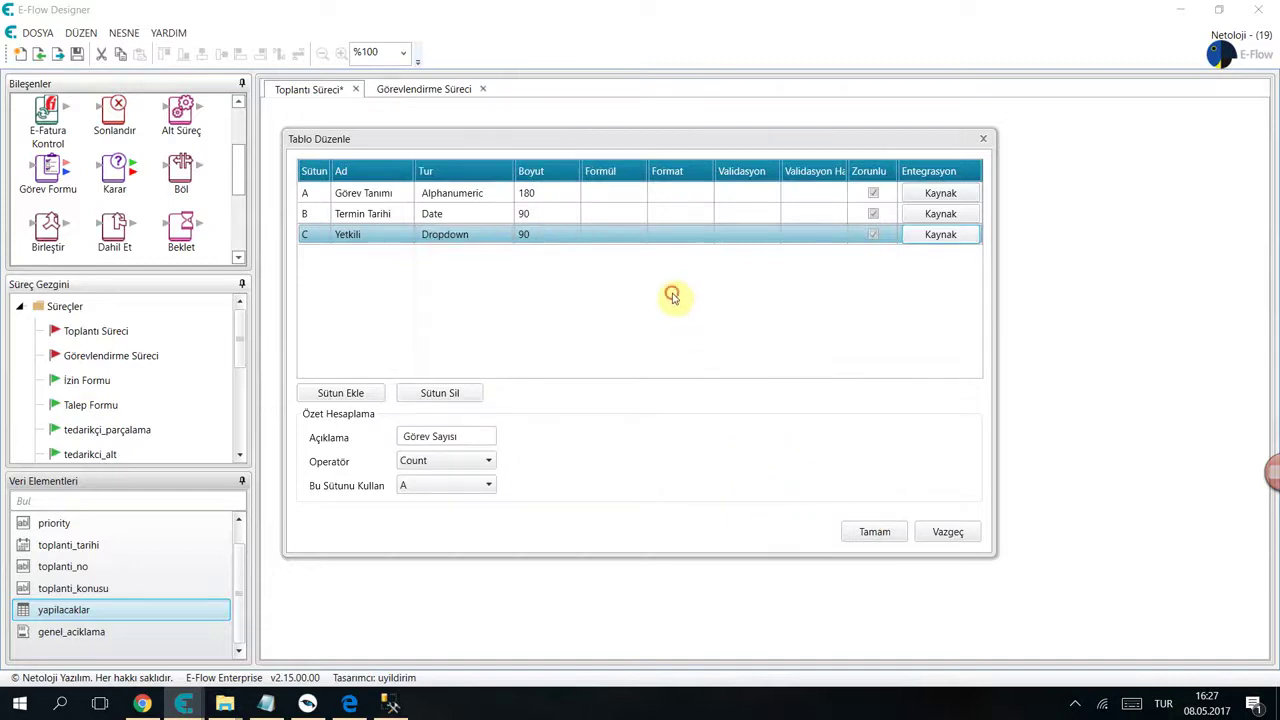
- Accept the yapilacaklar table and element settings and move Görev Formu farther from the start node
{"action": "left_click", "coordinate": [460, 436]}
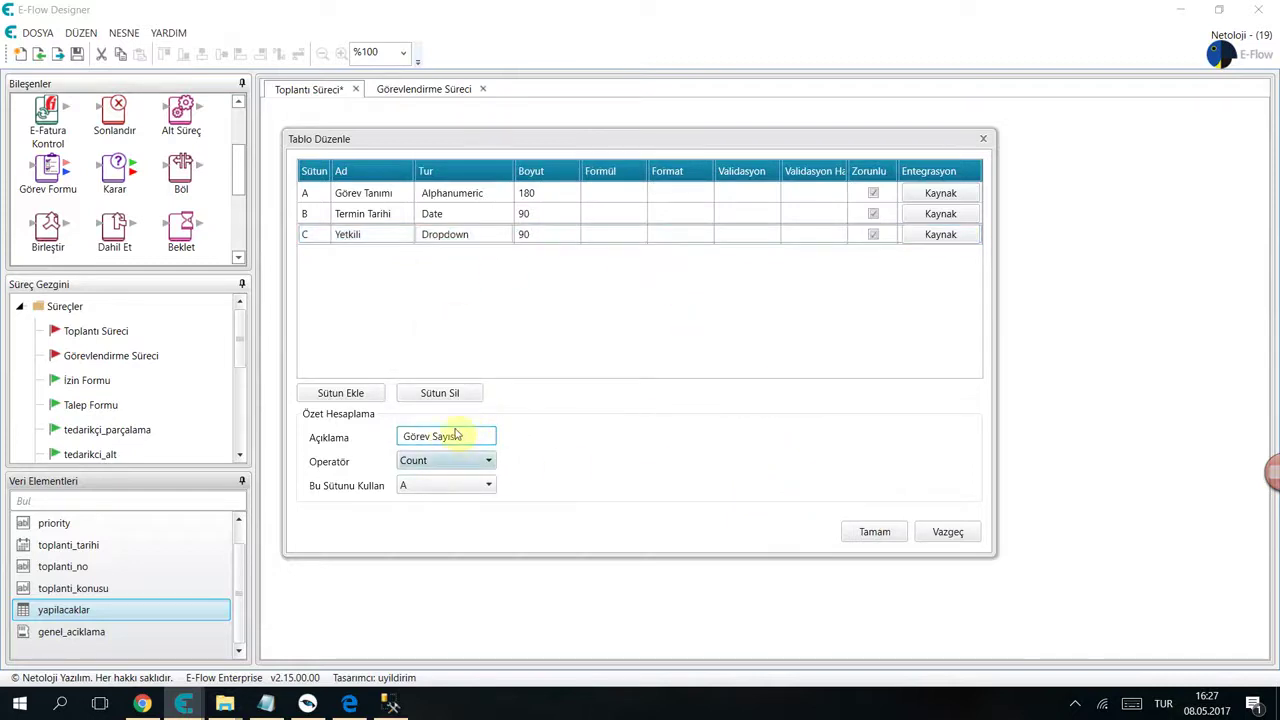
{"action": "left_click", "coordinate": [867, 543]}
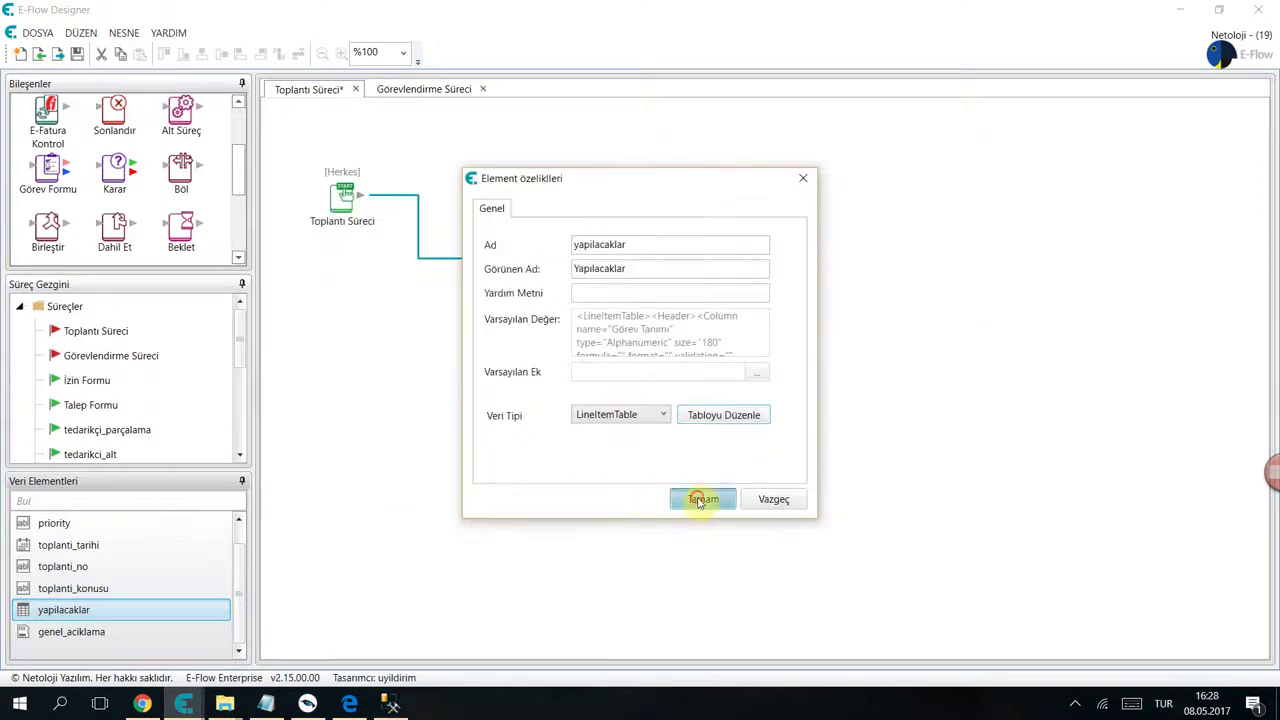
{"action": "left_click", "coordinate": [700, 500]}
{"action": "left_click_drag", "start_coordinate": [624, 250], "coordinate": [593, 238]}
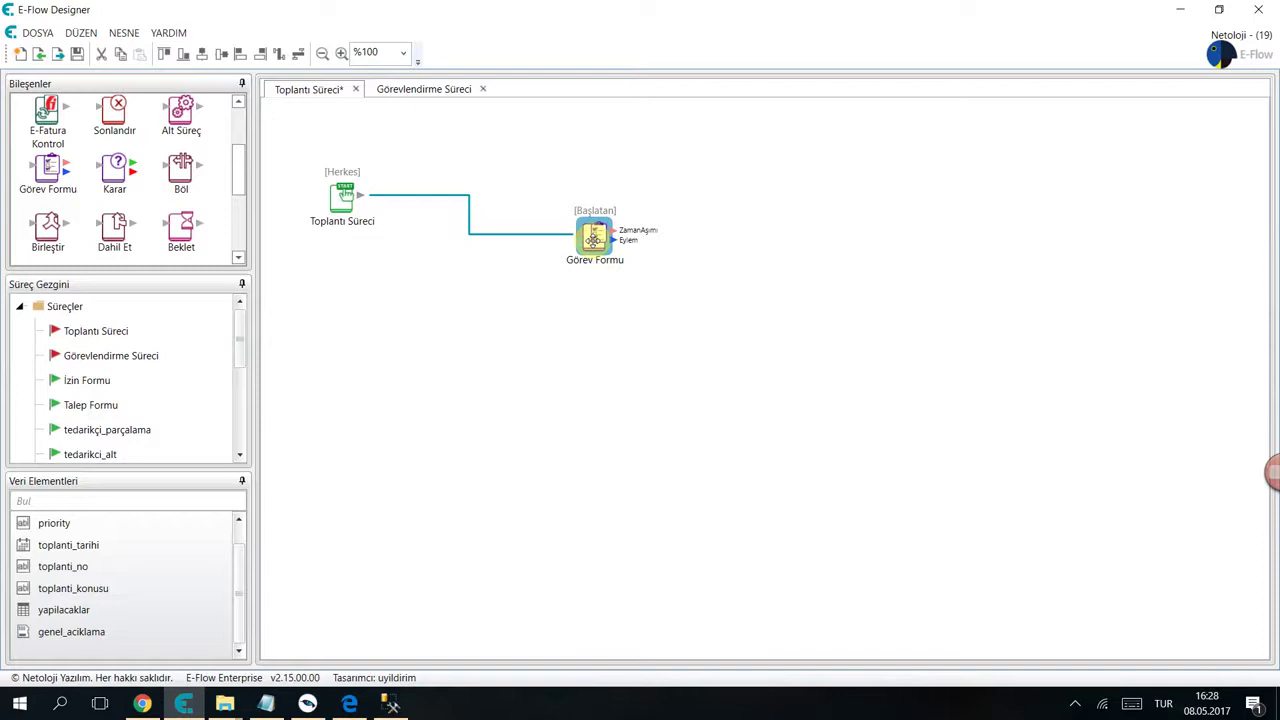
- Review the yetkili, gorev_aciklamasi and termin_tarihi data elements in Görevlendirme Süreci and return to the Toplantı Süreci diagram
{"action": "left_click", "coordinate": [423, 90]}
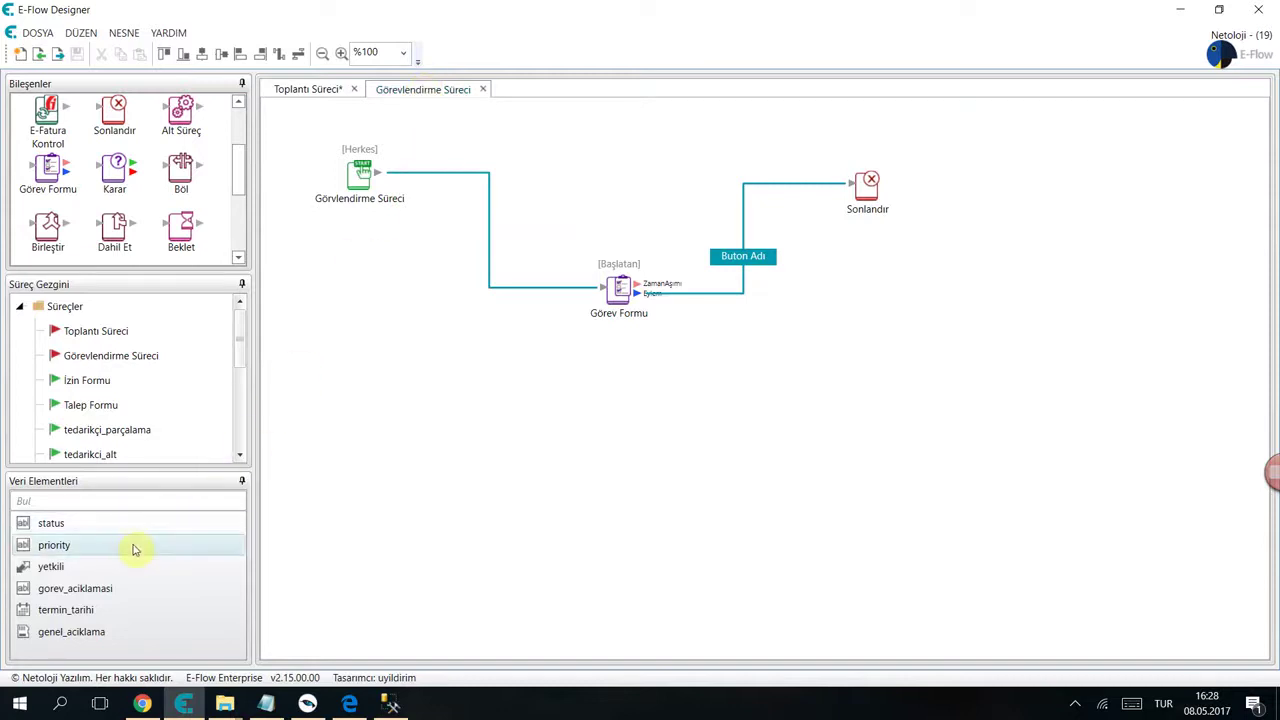
{"action": "left_click", "coordinate": [97, 567]}
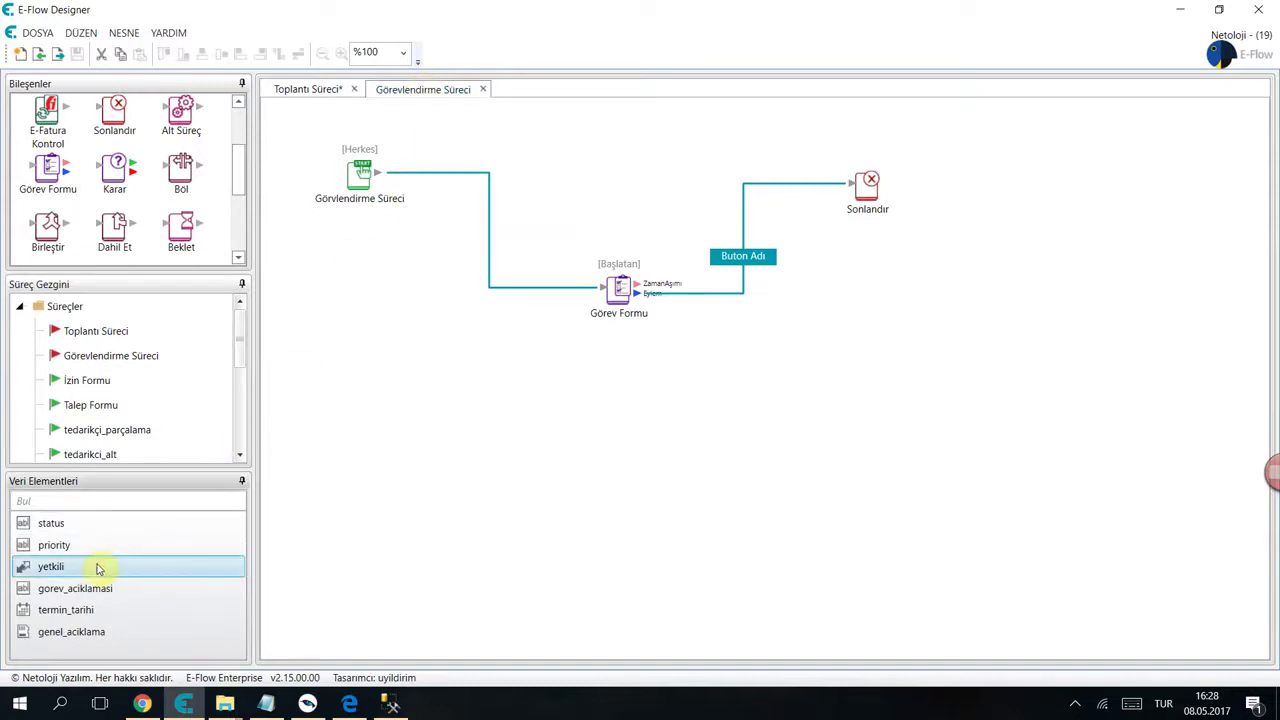
{"action": "left_click", "coordinate": [90, 589]}
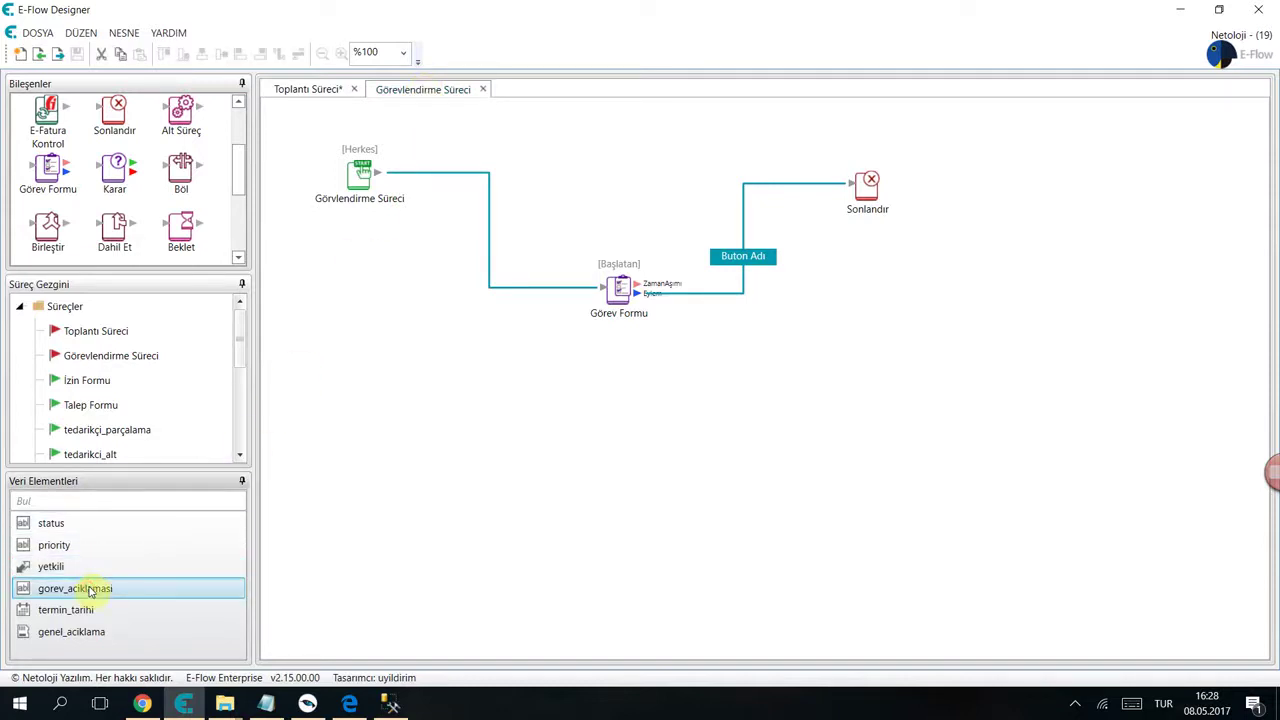
{"action": "left_click", "coordinate": [86, 612]}
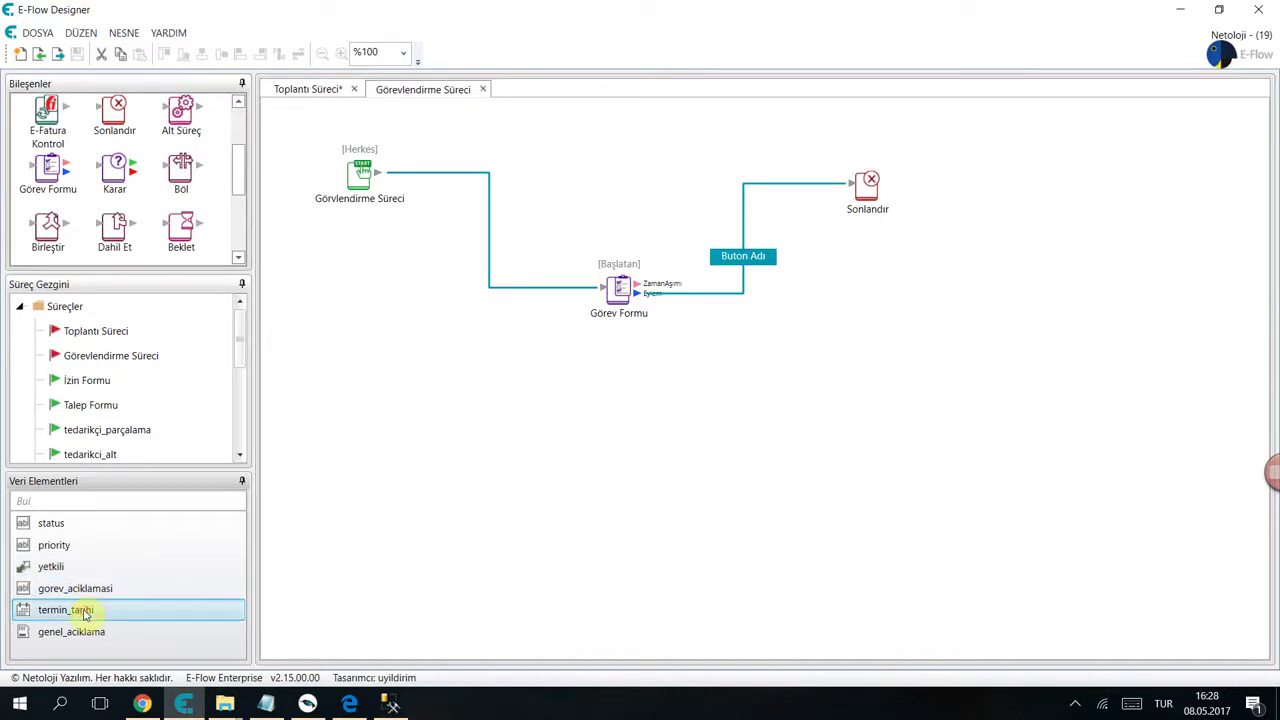
{"action": "left_click", "coordinate": [309, 91]}
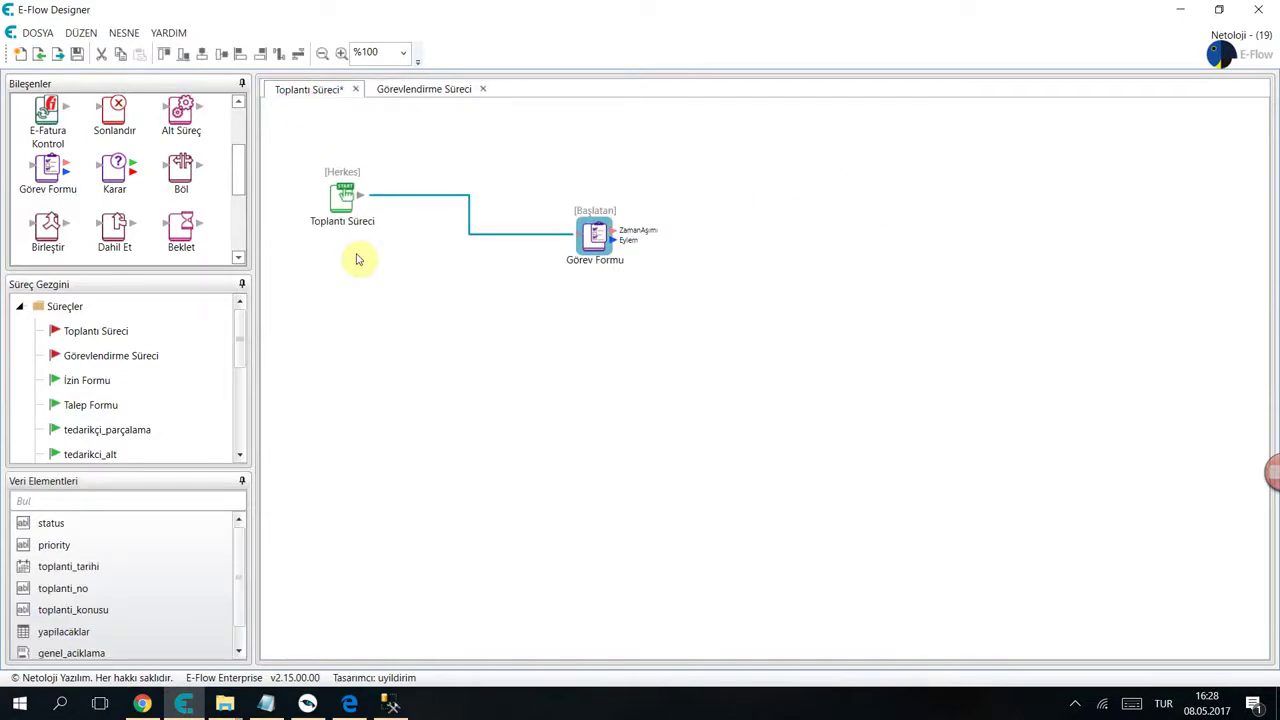
{"action": "left_click", "coordinate": [446, 359]}
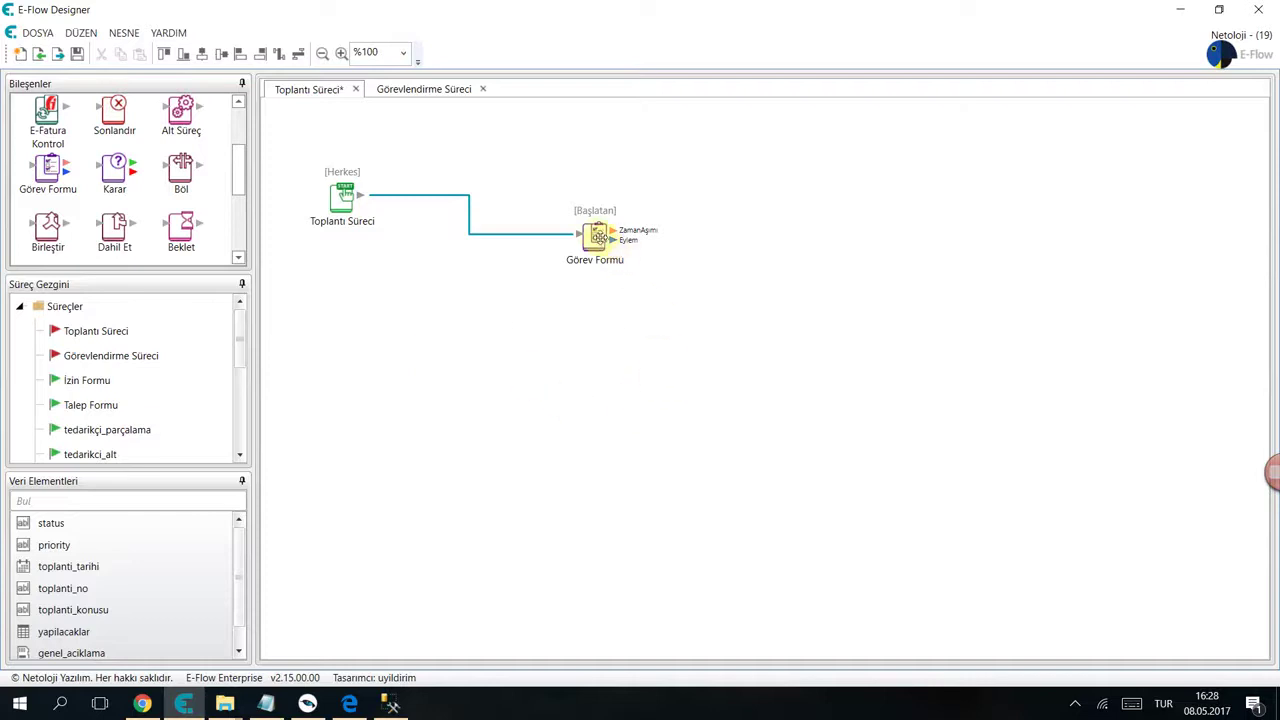
- Move Görev Formu farther along the flow and insert a Hesapla component on its connection from the start node
{"action": "left_click_drag", "start_coordinate": [605, 235], "coordinate": [817, 200]}
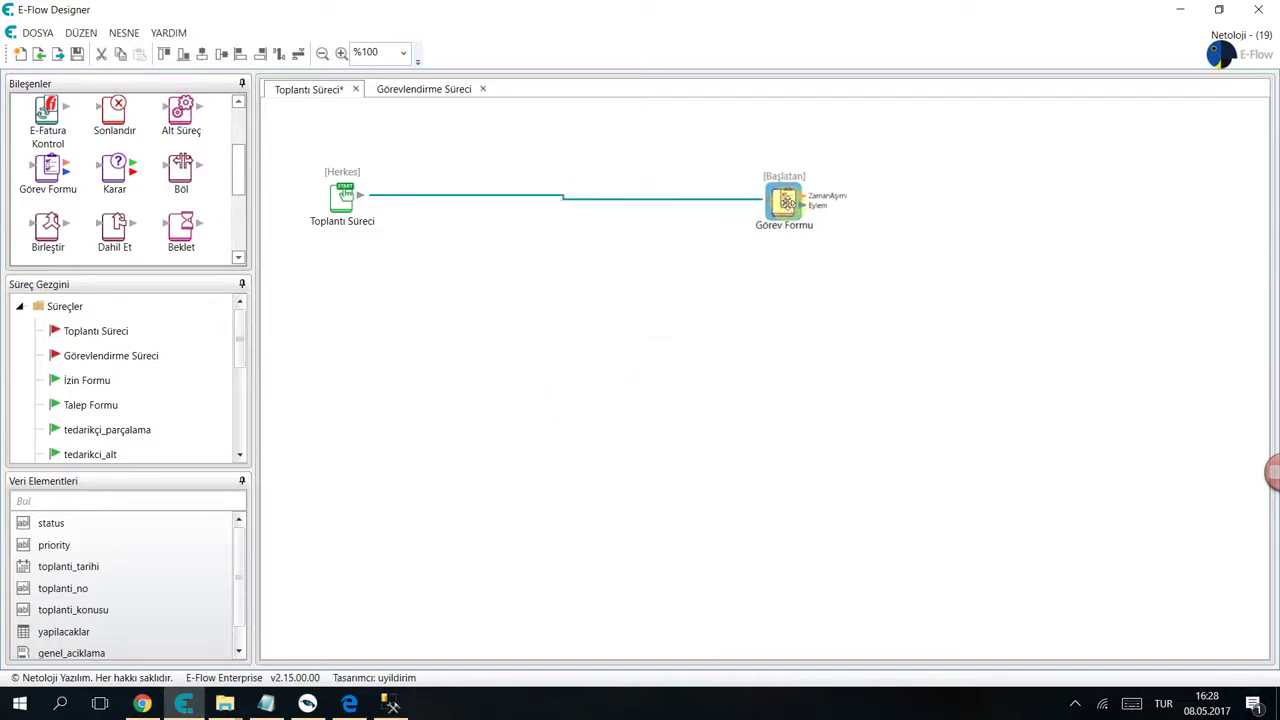
{"action": "scroll", "coordinate": [77, 191], "scroll_direction": "down", "scroll_amount": 3}
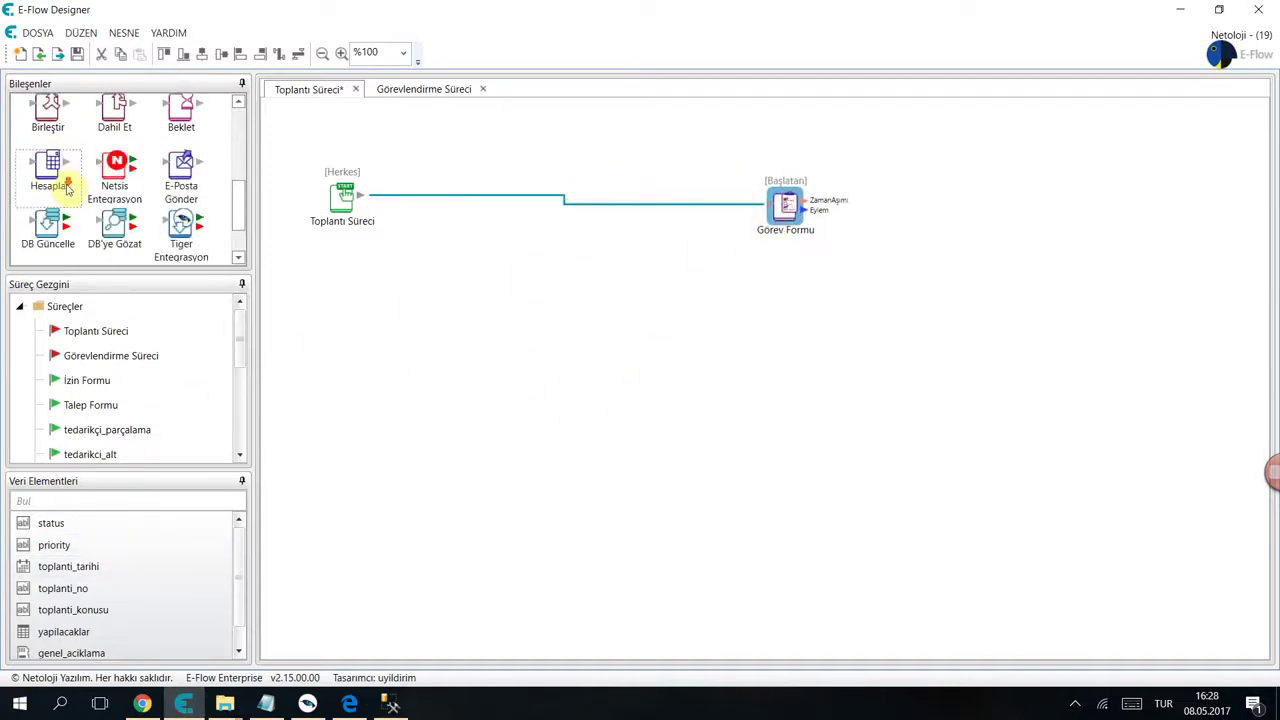
{"action": "left_click_drag", "start_coordinate": [60, 180], "coordinate": [494, 366]}
{"action": "left_click_drag", "start_coordinate": [476, 290], "coordinate": [461, 187]}
- Configure the Hesapla component to set toplanti_tarihi to Now() and give it the description setDate
{"action": "double_click", "coordinate": [460, 186]}
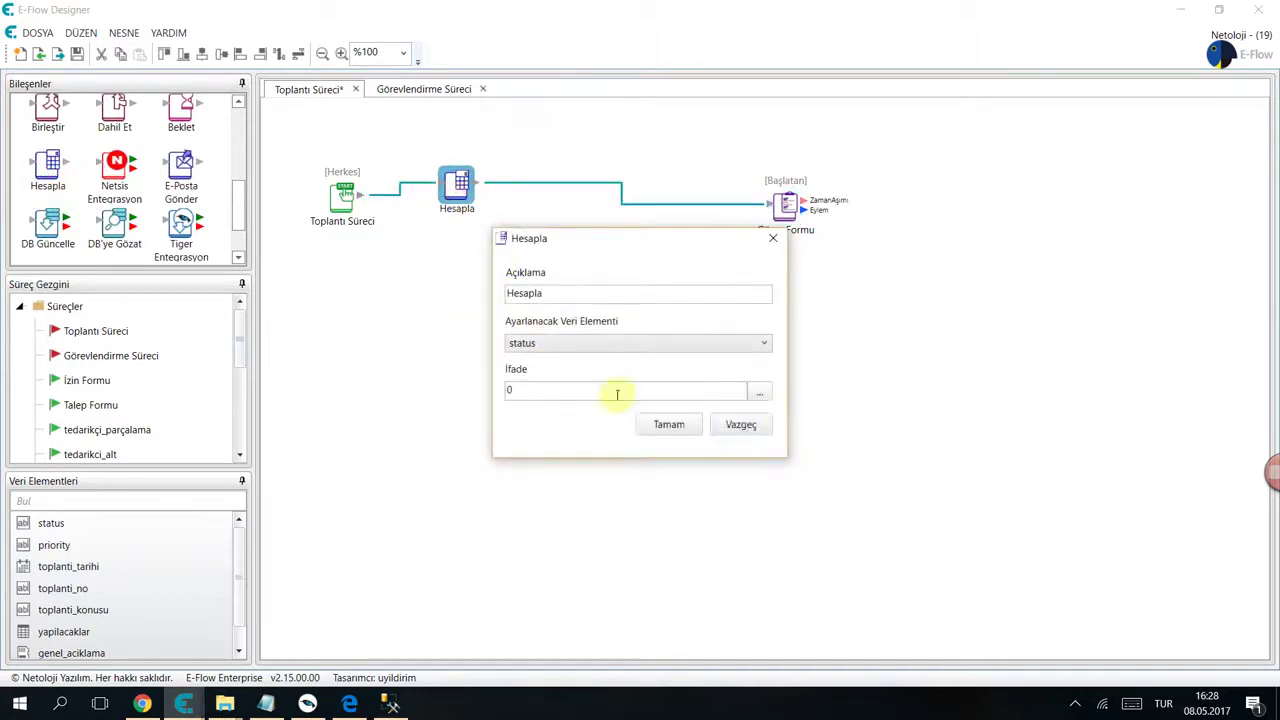
{"action": "left_click", "coordinate": [765, 398]}
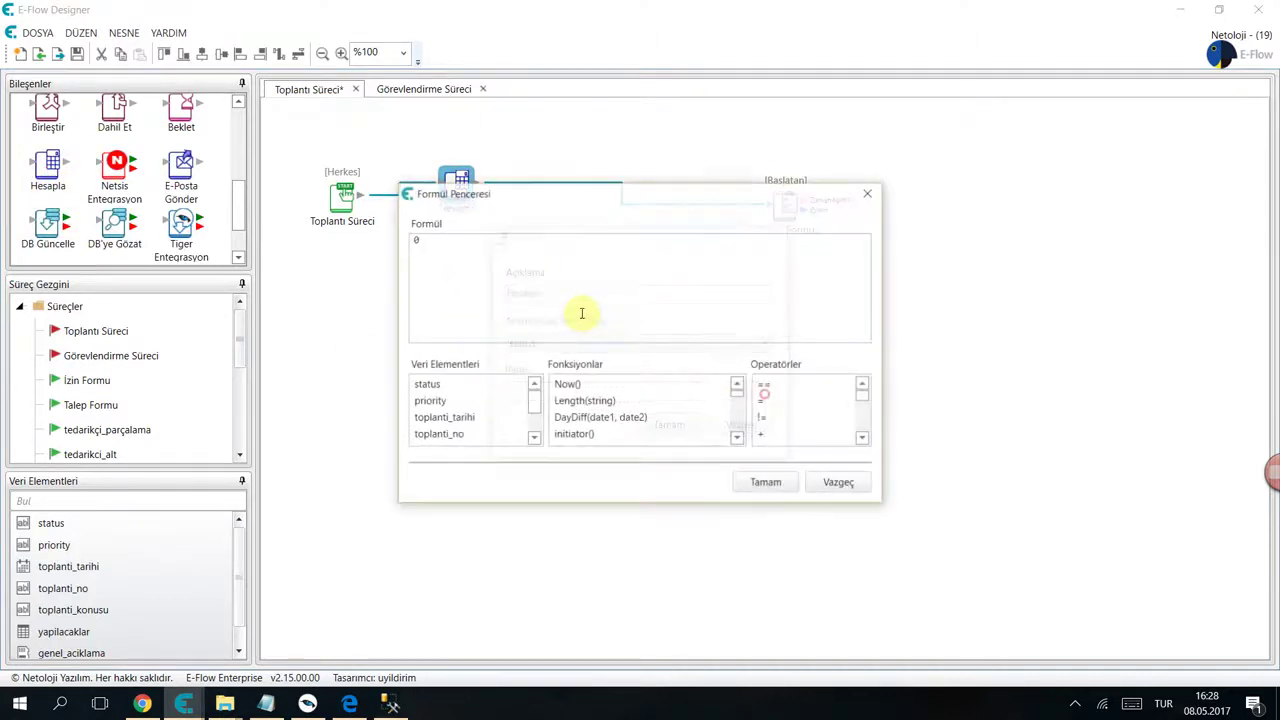
{"action": "double_click", "coordinate": [567, 384]}
{"action": "left_click", "coordinate": [768, 483]}
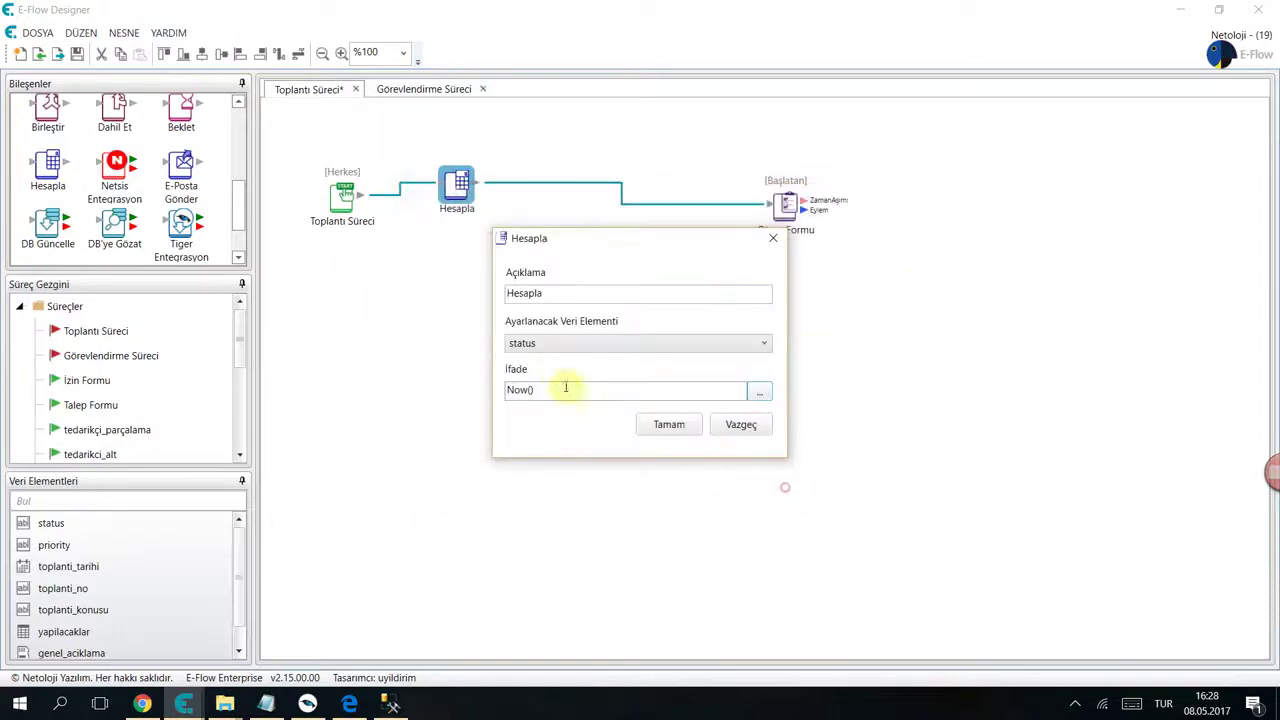
{"action": "left_click", "coordinate": [543, 340]}
{"action": "left_click", "coordinate": [552, 397]}
{"action": "double_click", "coordinate": [566, 292]}
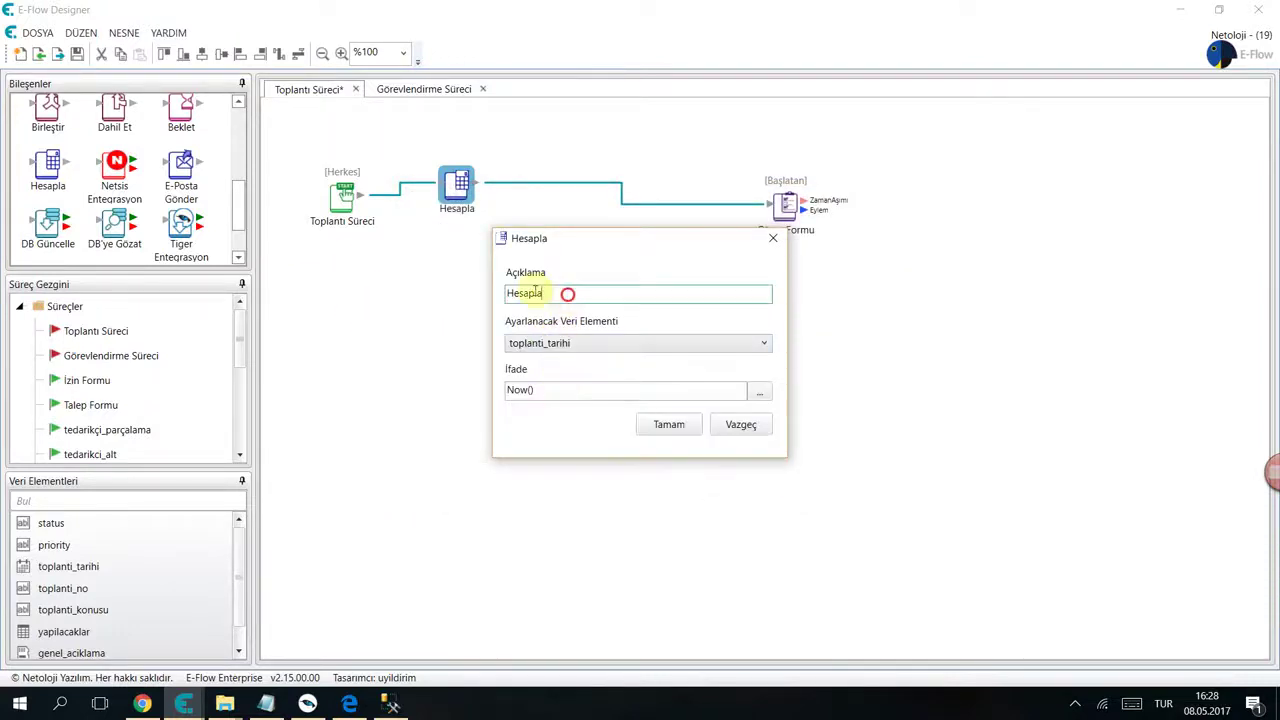
{"action": "type", "text": "setDate"}
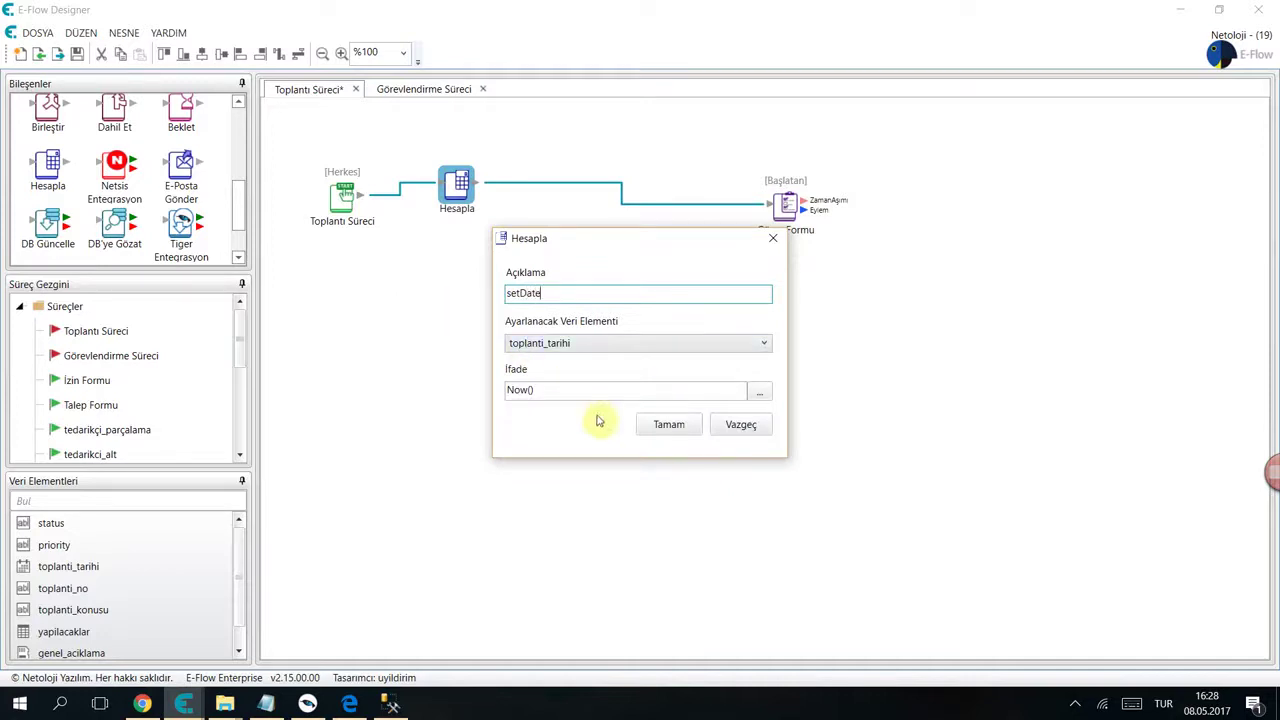
{"action": "left_click", "coordinate": [666, 424]}
- Insert a second Hesapla component after setDate that sets toplanti_no to instanceID(), and give it the description setToplantıNo
{"action": "left_click_drag", "start_coordinate": [62, 186], "coordinate": [548, 182]}
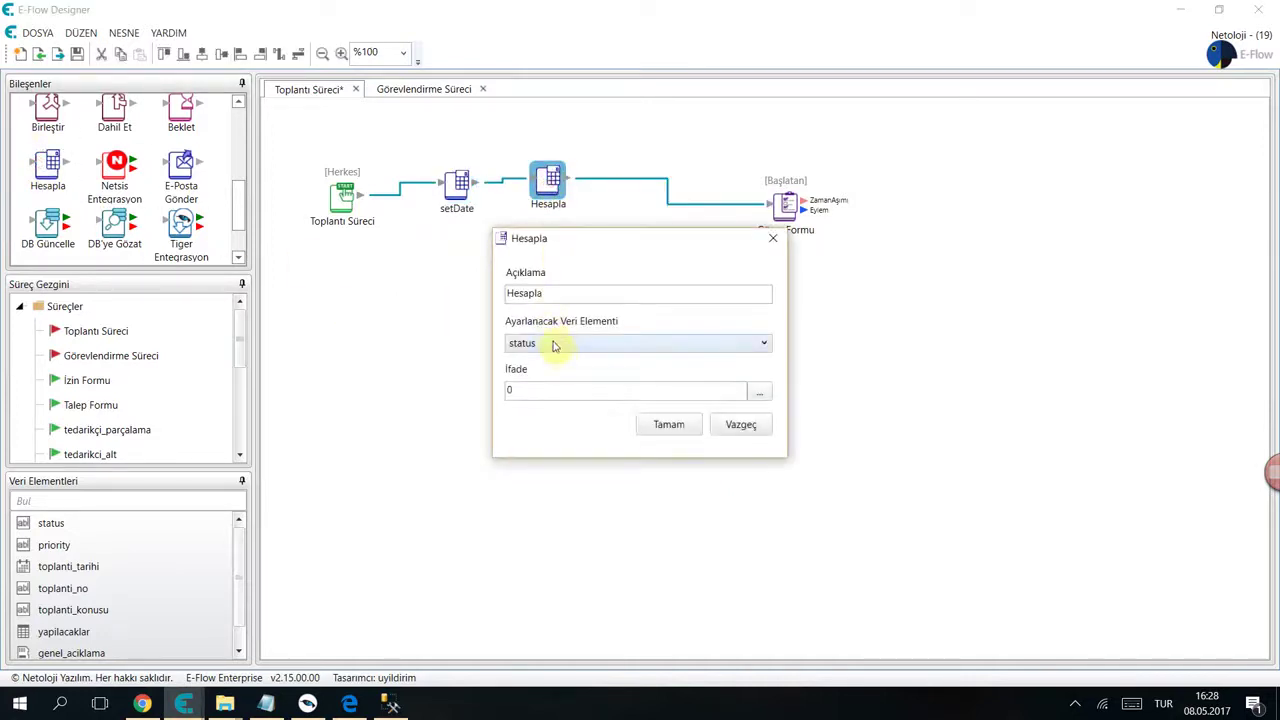
{"action": "left_click", "coordinate": [558, 343]}
{"action": "left_click", "coordinate": [575, 412]}
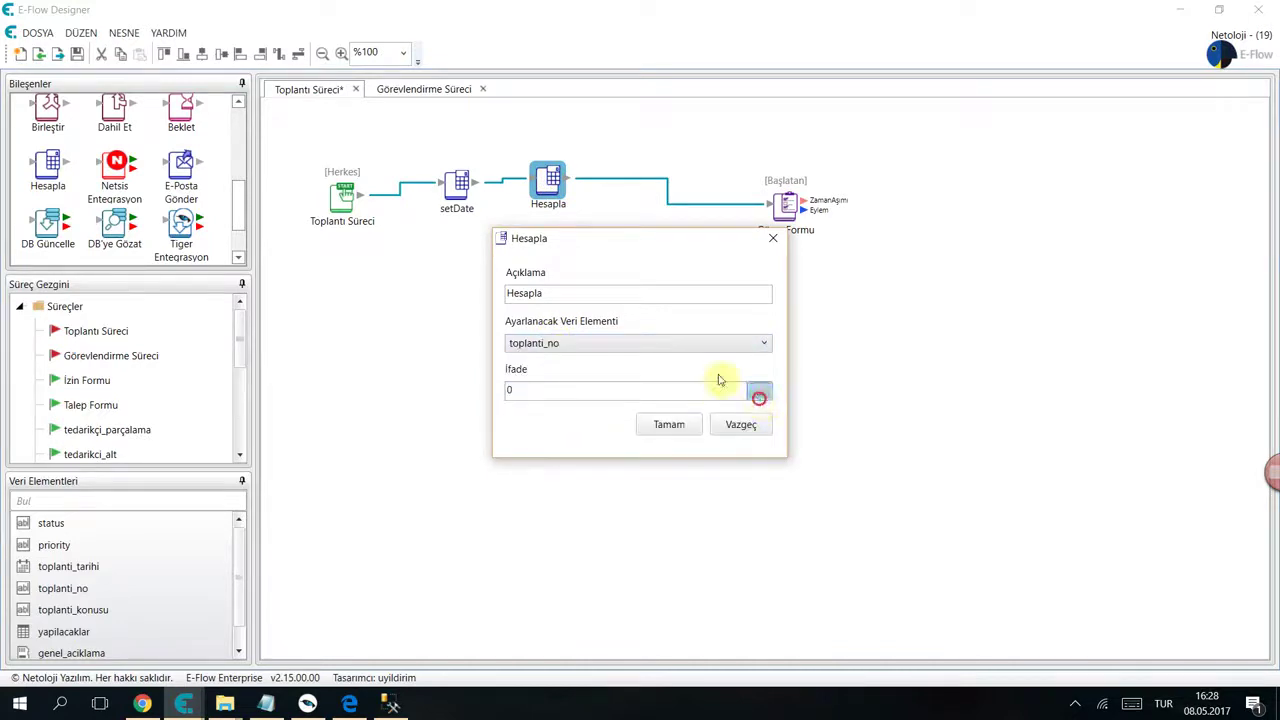
{"action": "left_click", "coordinate": [758, 390]}
{"action": "scroll", "coordinate": [622, 433], "scroll_direction": "down", "scroll_amount": 1}
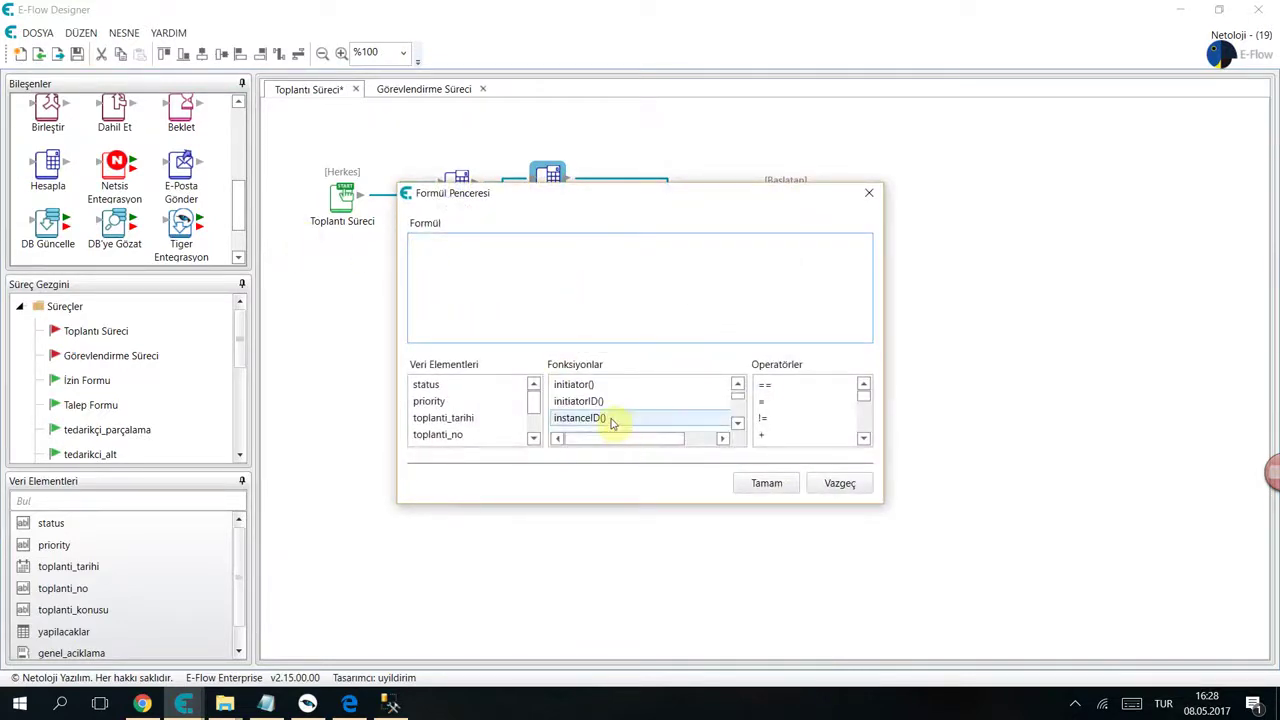
{"action": "double_click", "coordinate": [610, 418]}
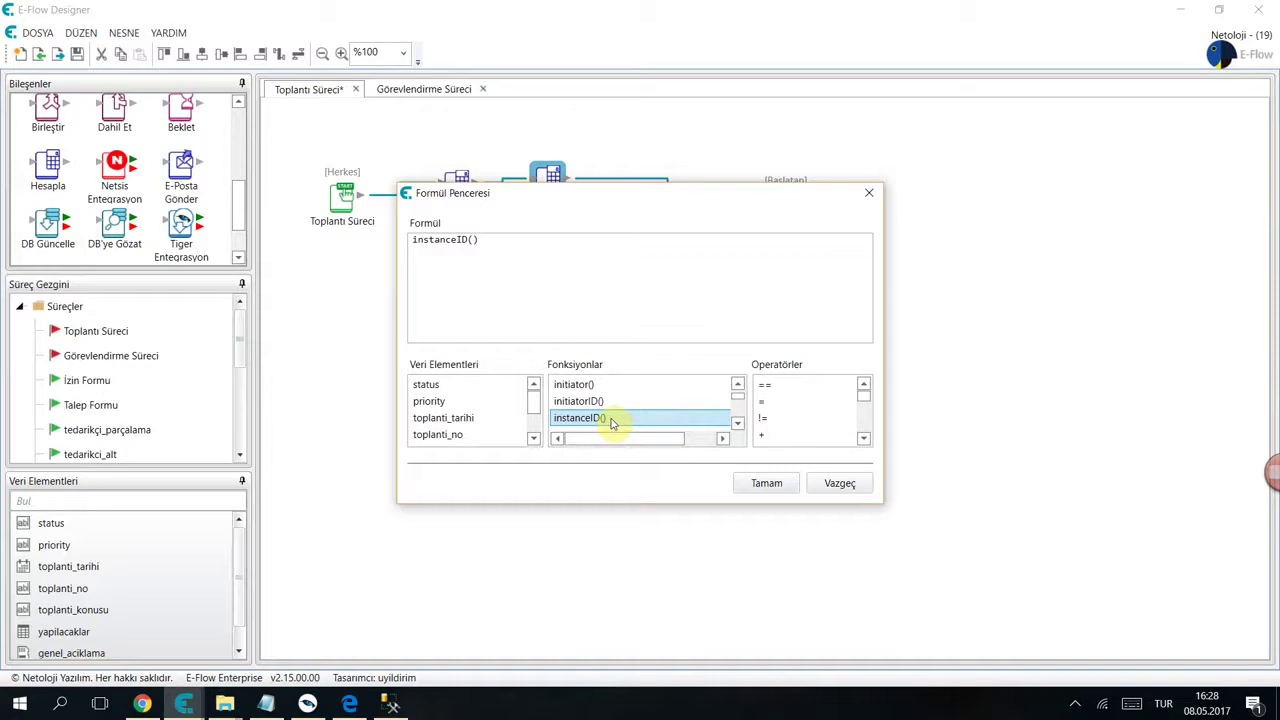
{"action": "left_click", "coordinate": [463, 262]}
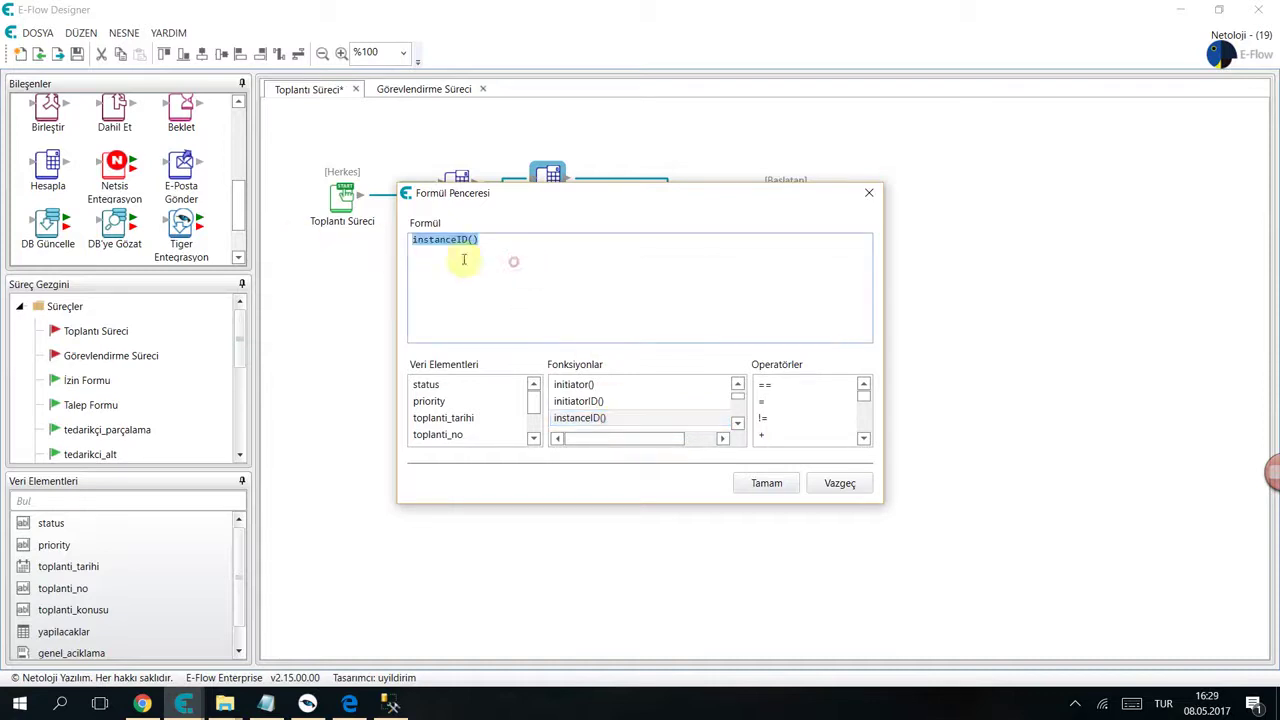
{"action": "left_click", "coordinate": [496, 262]}
{"action": "left_click", "coordinate": [766, 483]}
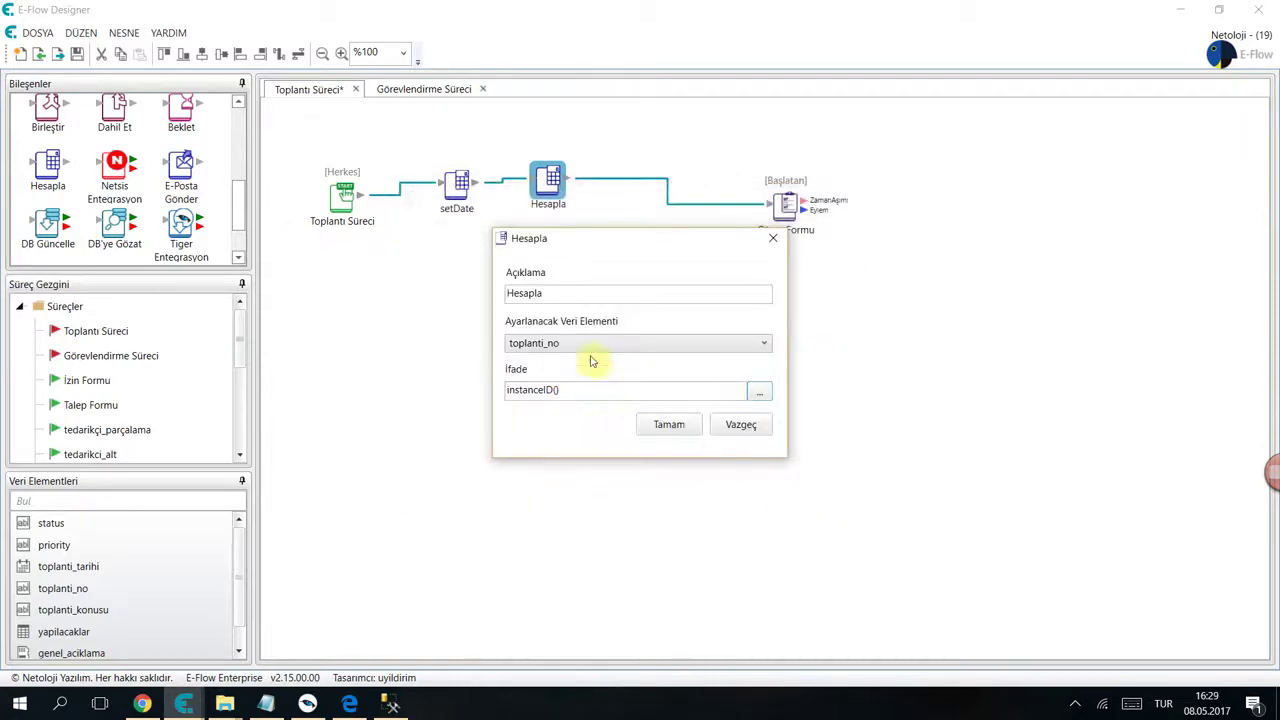
{"action": "double_click", "coordinate": [563, 294]}
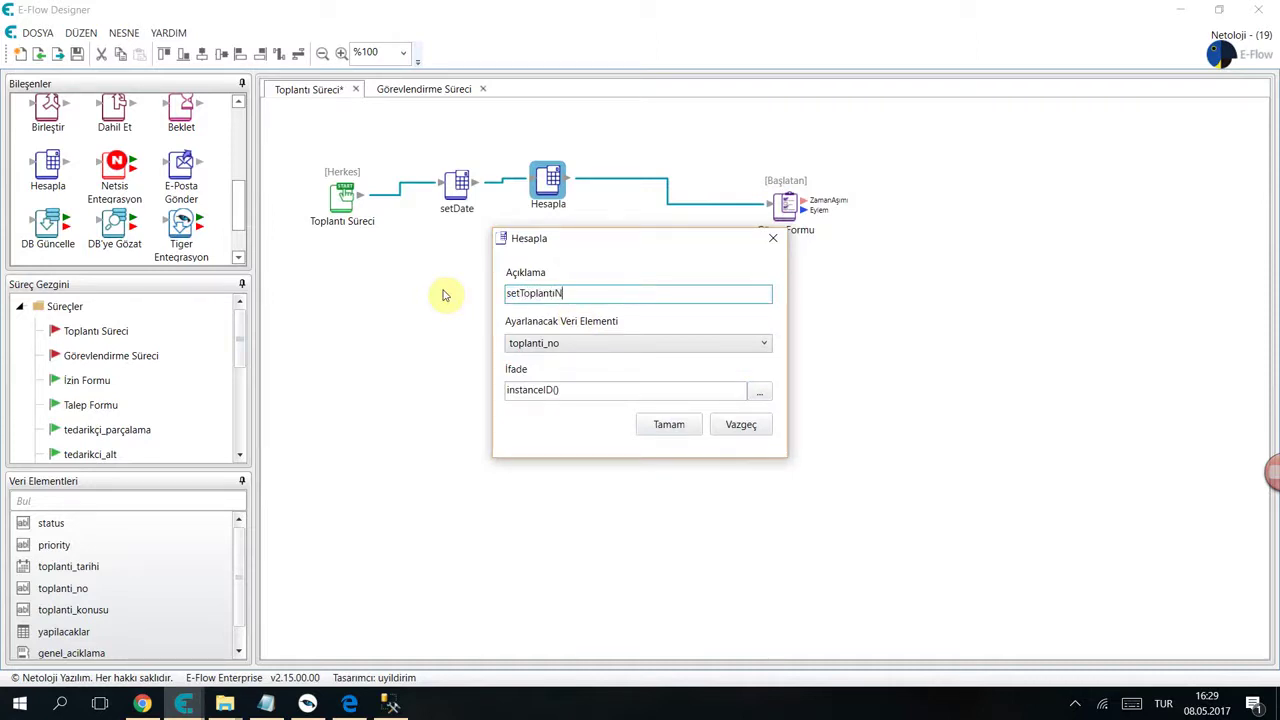
{"action": "left_click", "coordinate": [669, 424]}
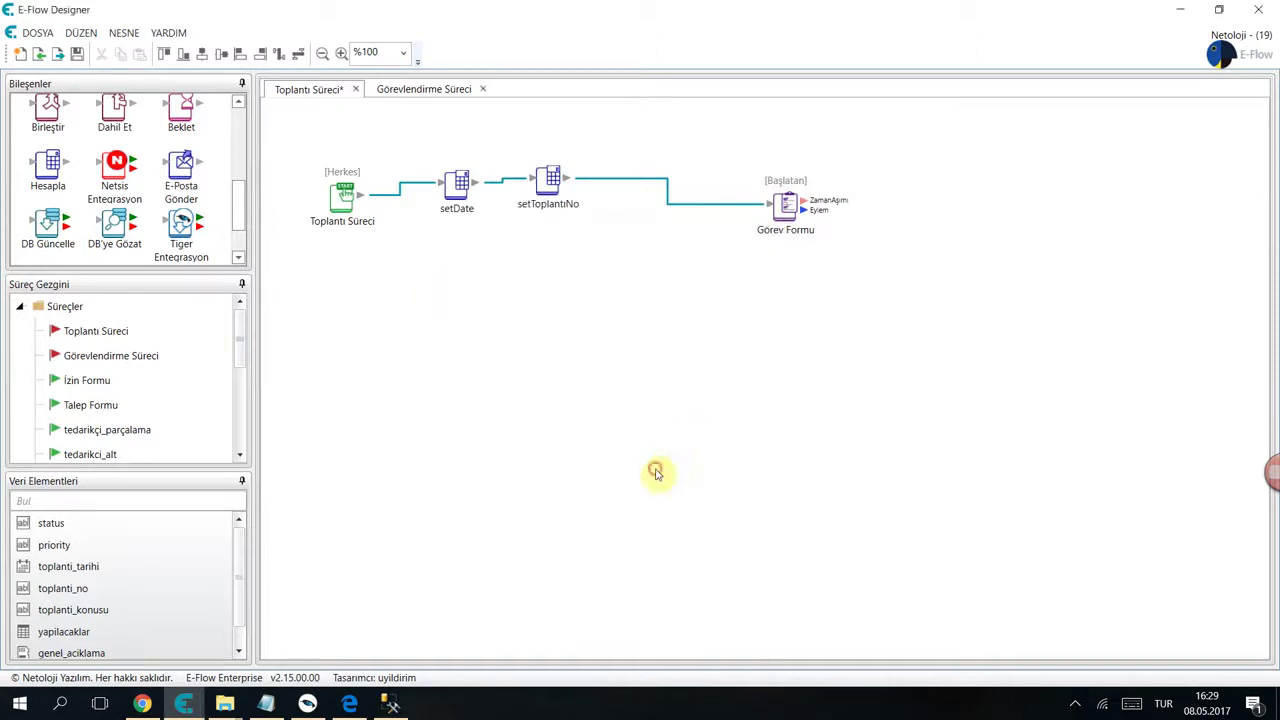
- Reposition setToplantıNo and Görev Formu in the flow, and make toplanti_tarihi and toplanti_no read-only in Görev Formu
{"action": "left_click_drag", "start_coordinate": [550, 180], "coordinate": [552, 205]}
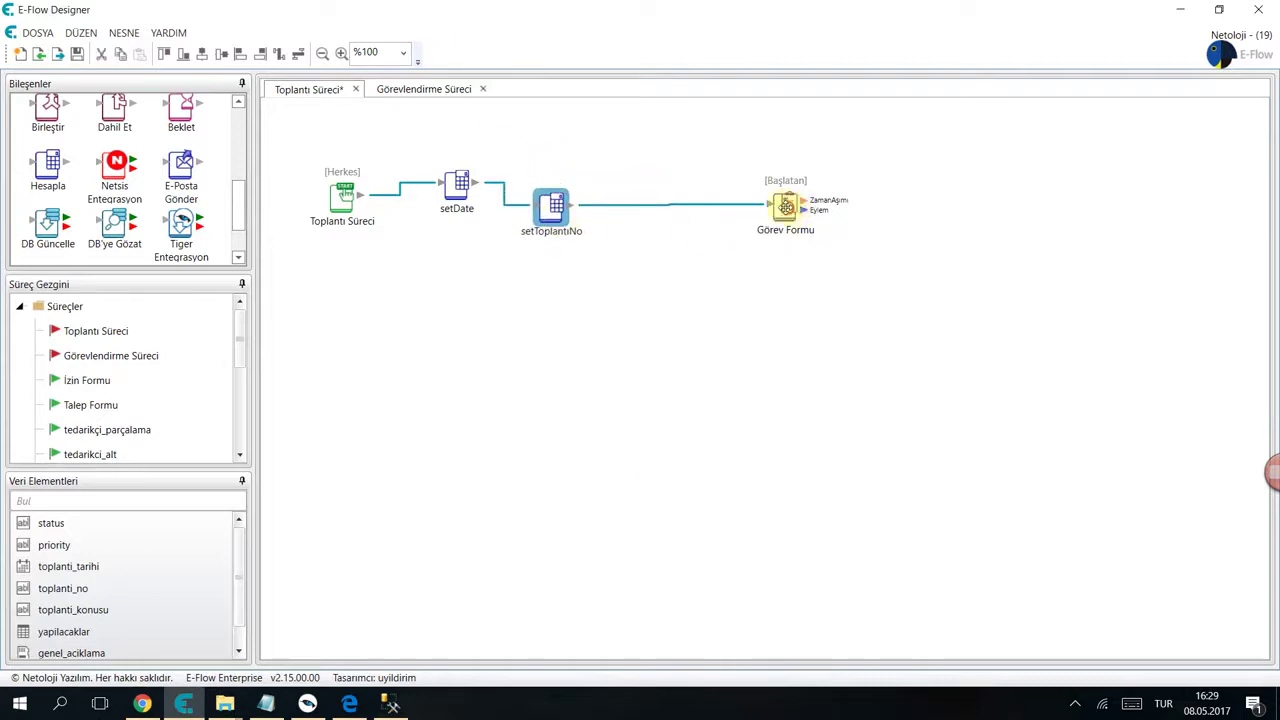
{"action": "left_click_drag", "start_coordinate": [782, 205], "coordinate": [732, 195]}
{"action": "double_click", "coordinate": [732, 196]}
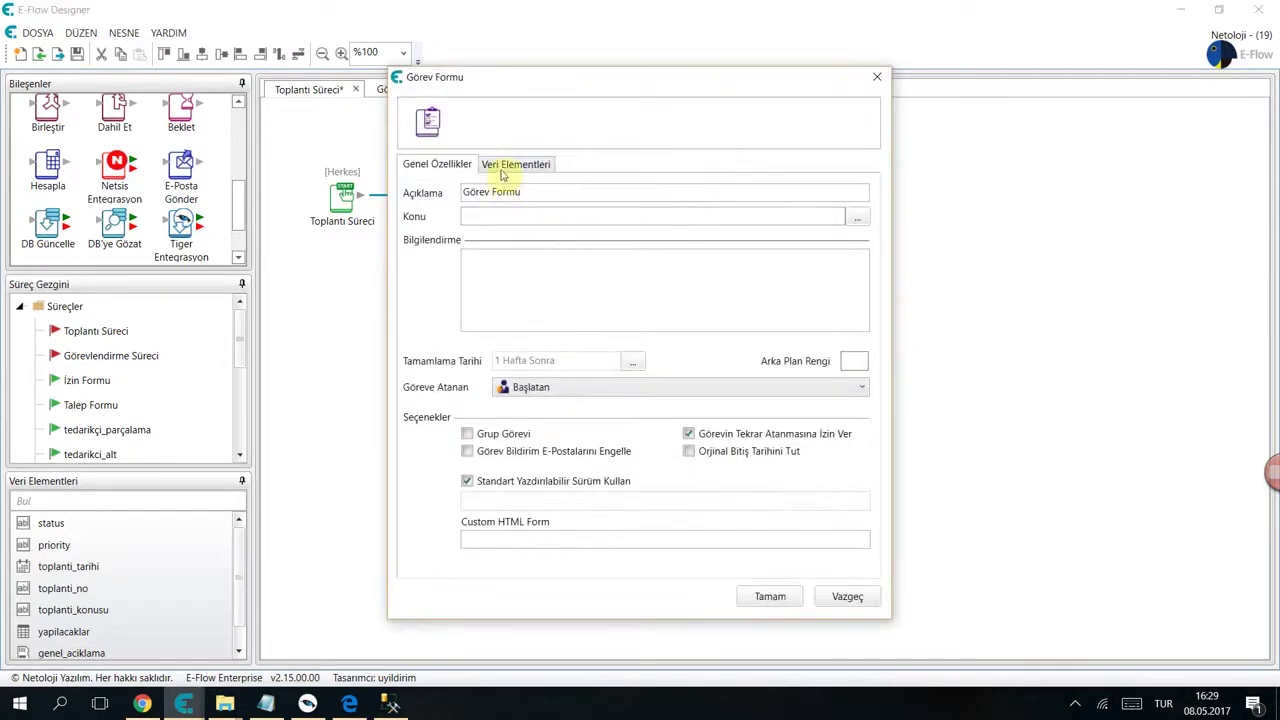
{"action": "left_click", "coordinate": [503, 170]}
{"action": "left_click", "coordinate": [558, 224]}
{"action": "left_click", "coordinate": [586, 206]}
{"action": "left_click", "coordinate": [582, 226]}
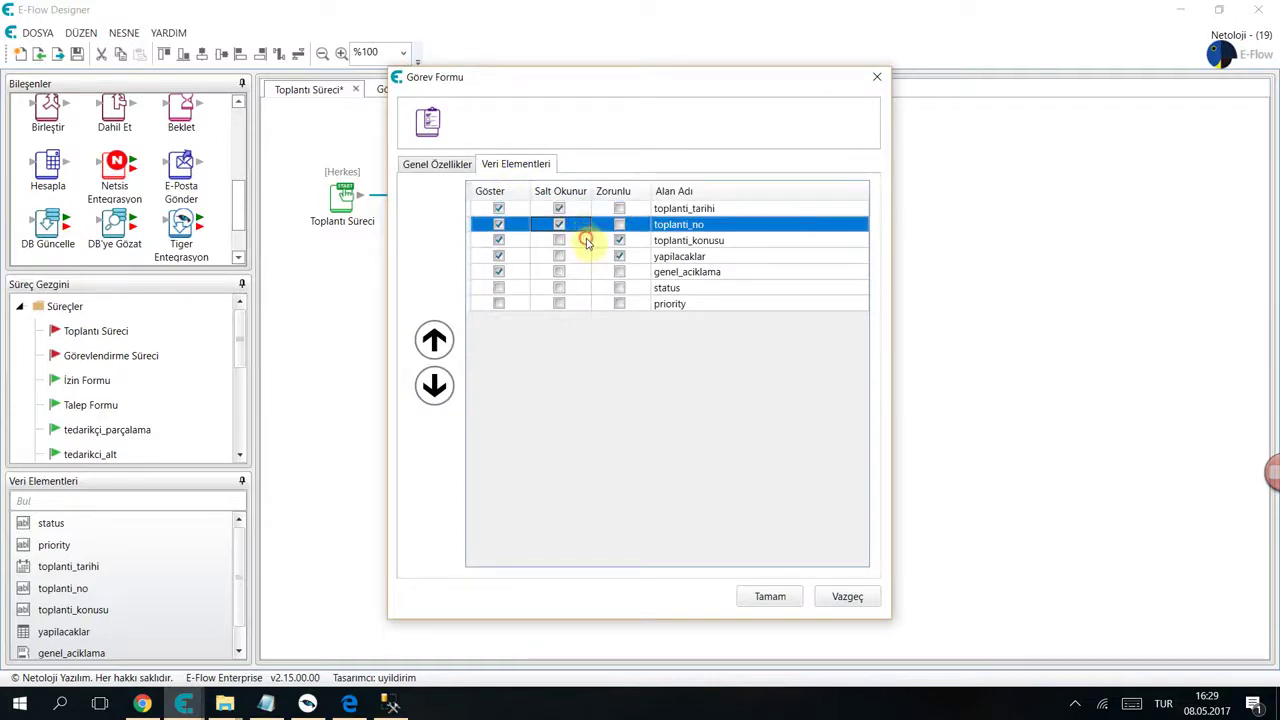
{"action": "left_click_drag", "start_coordinate": [587, 242], "coordinate": [592, 275]}
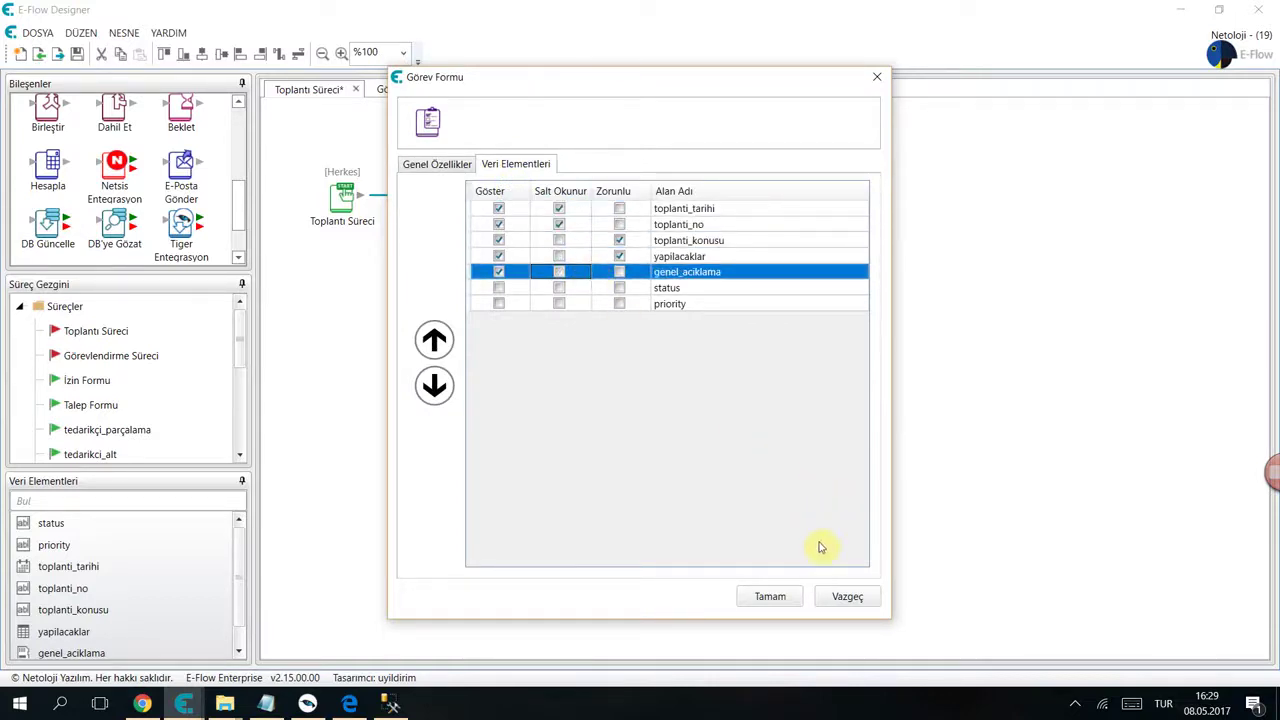
{"action": "left_click", "coordinate": [790, 597]}
- Place an Alt Süreç component in the Toplantı Süreci diagram, well beyond Görev Formu
{"action": "scroll", "coordinate": [105, 168], "scroll_direction": "down", "scroll_amount": 1}
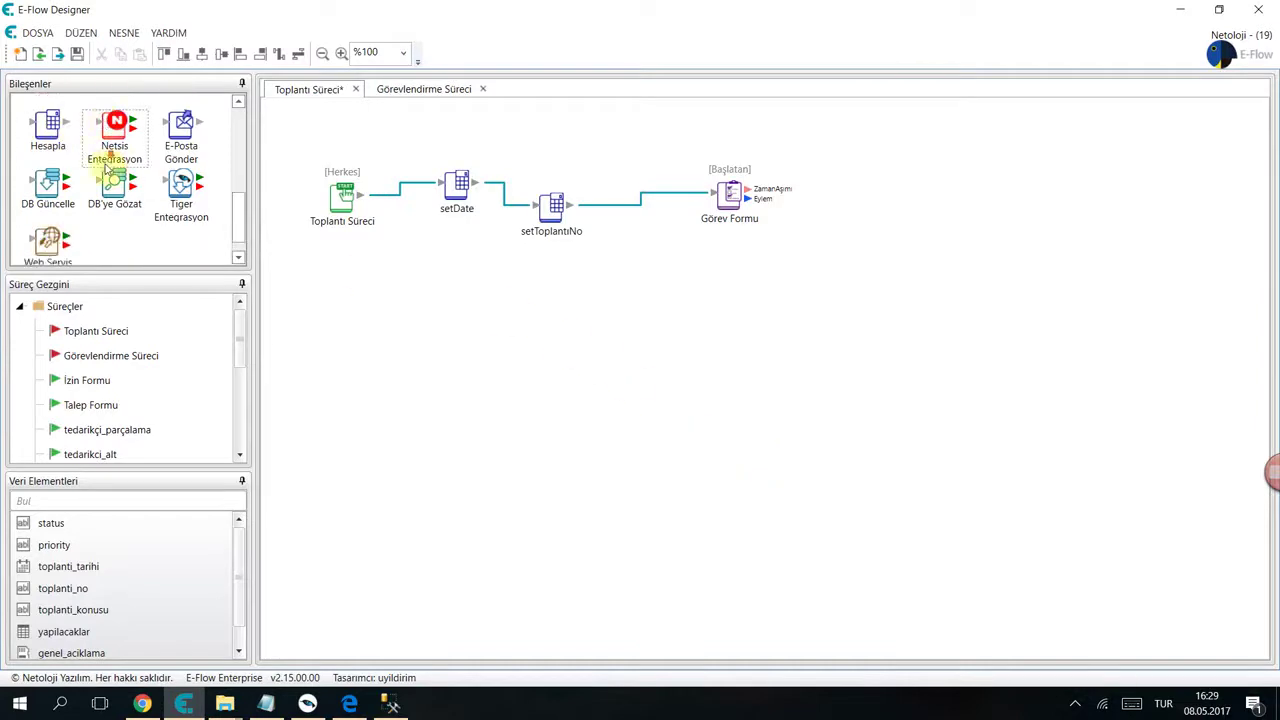
{"action": "scroll", "coordinate": [110, 170], "scroll_direction": "down", "scroll_amount": 3}
{"action": "left_click_drag", "start_coordinate": [181, 172], "coordinate": [1088, 192]}
- Copy the yetkili data element from Görevlendirme Süreci into the data elements of Toplantı Süreci
{"action": "scroll", "coordinate": [138, 588], "scroll_direction": "down", "scroll_amount": 1}
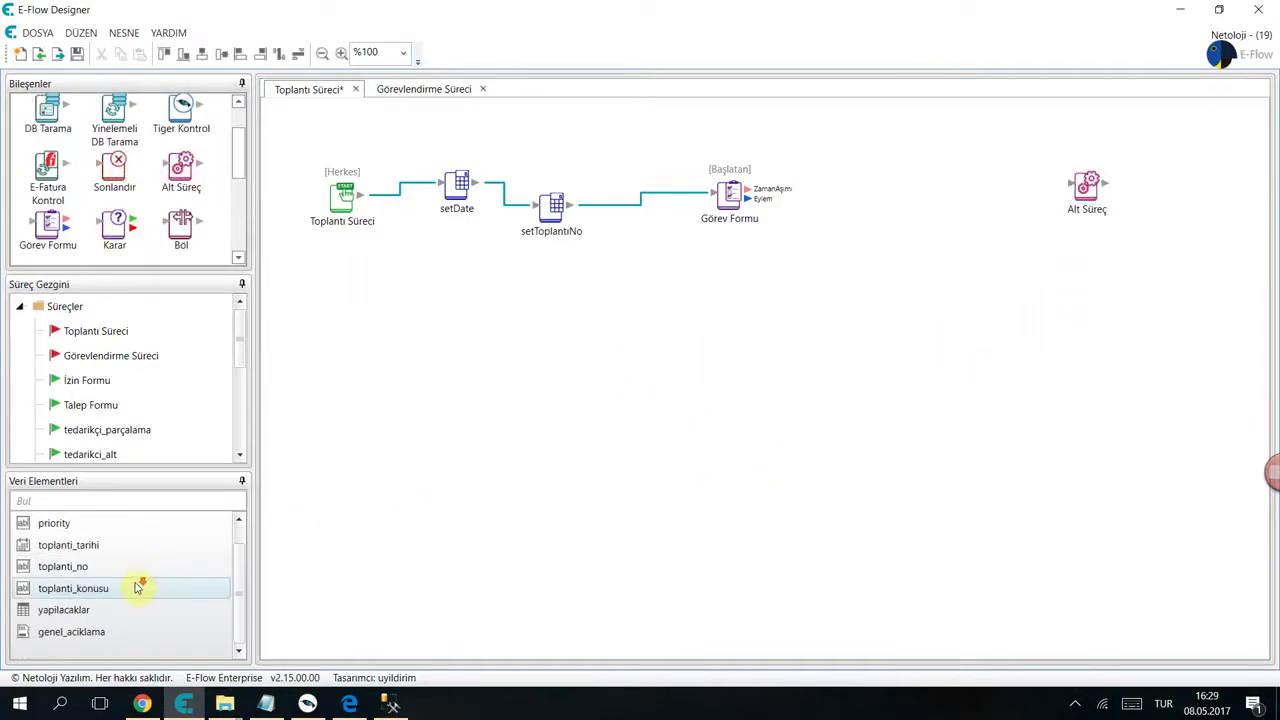
{"action": "left_click", "coordinate": [50, 609]}
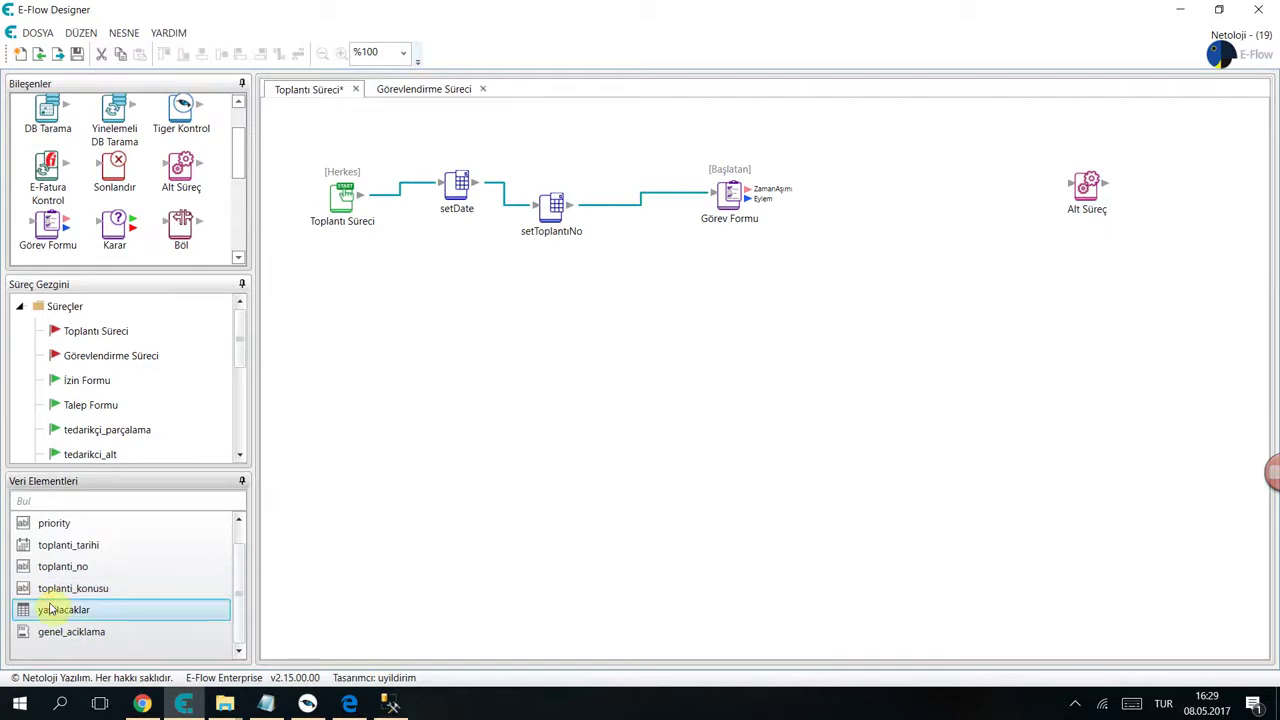
{"action": "left_click", "coordinate": [405, 89]}
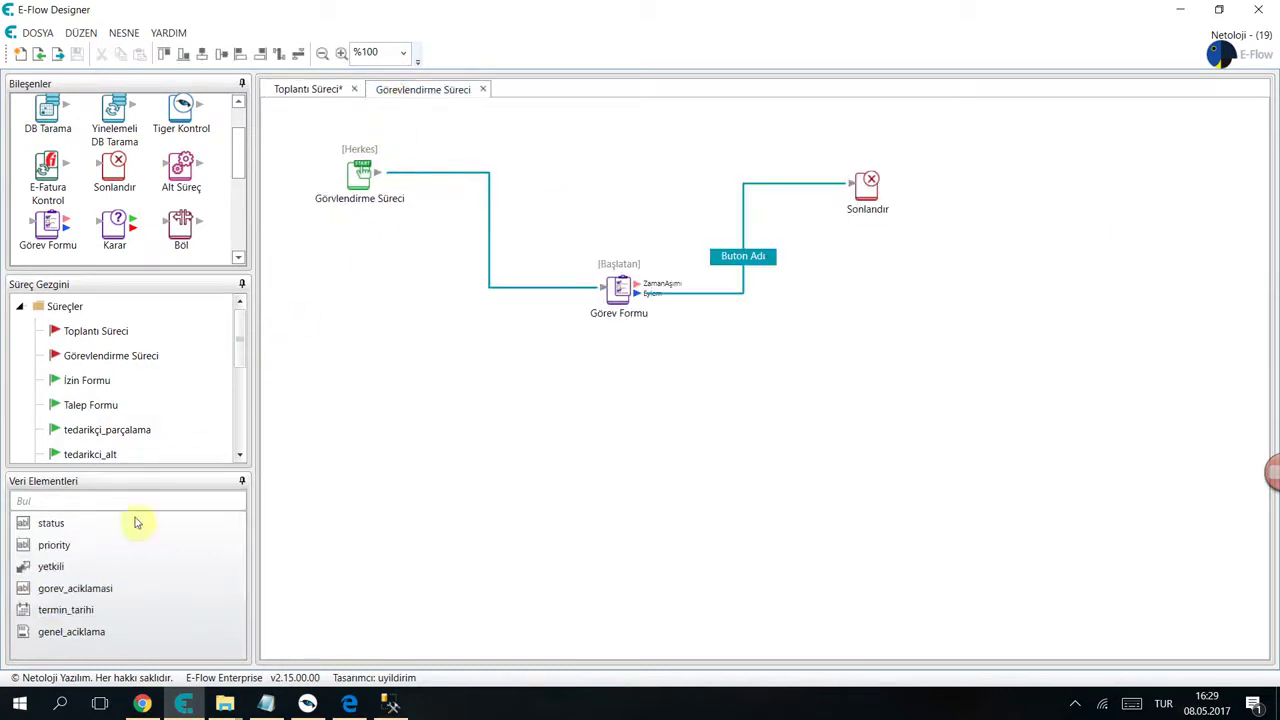
{"action": "left_click", "coordinate": [71, 566]}
{"action": "right_click", "coordinate": [72, 566]}
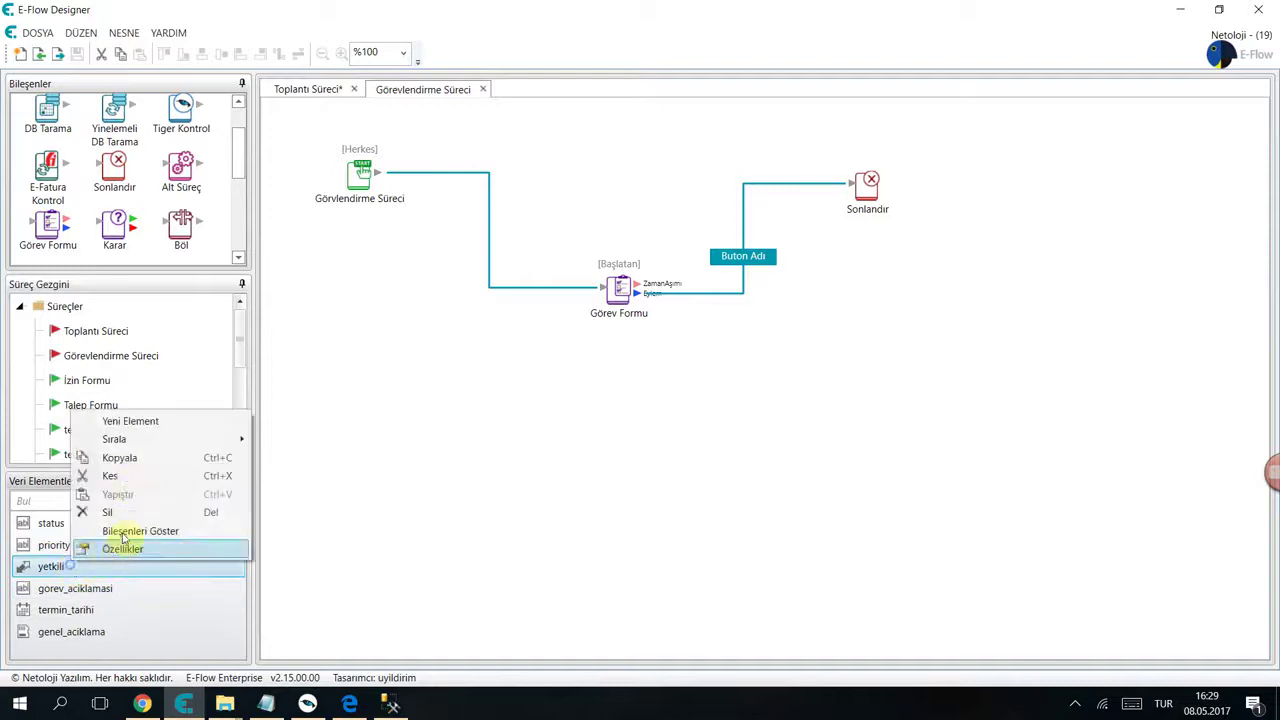
{"action": "left_click", "coordinate": [122, 459]}
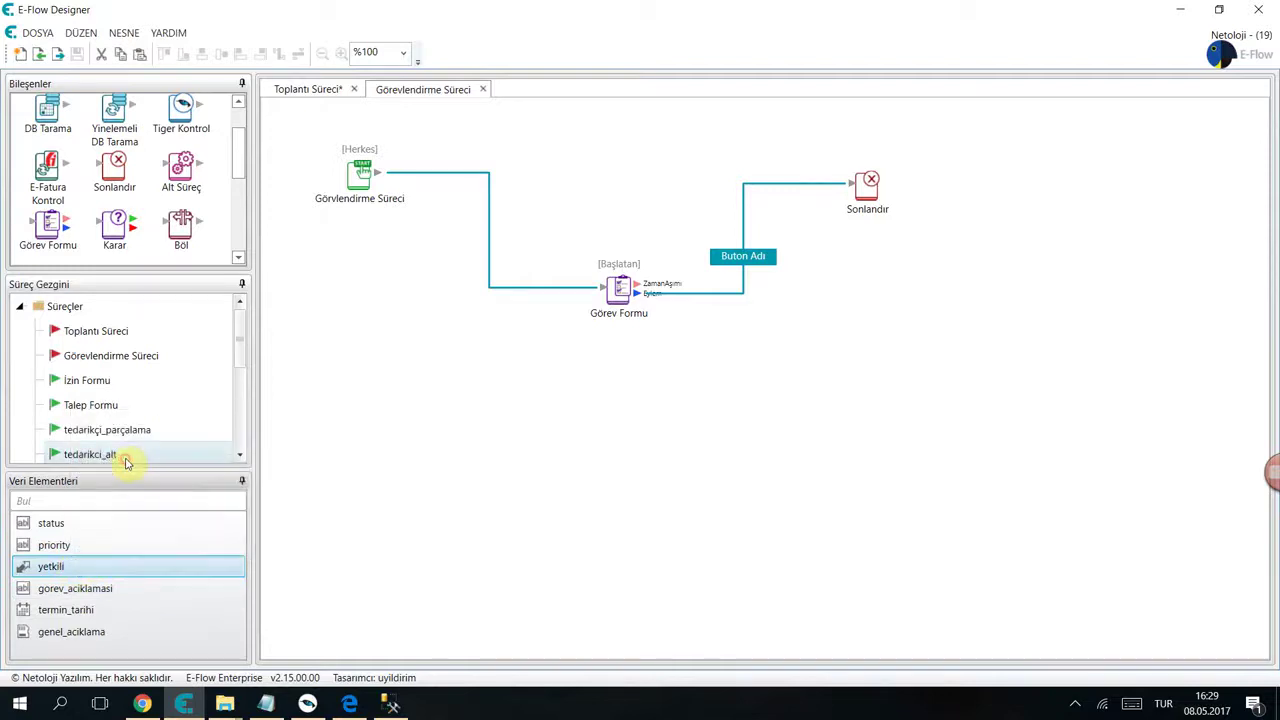
{"action": "left_click", "coordinate": [312, 89]}
{"action": "left_click", "coordinate": [120, 608]}
{"action": "right_click", "coordinate": [127, 598]}
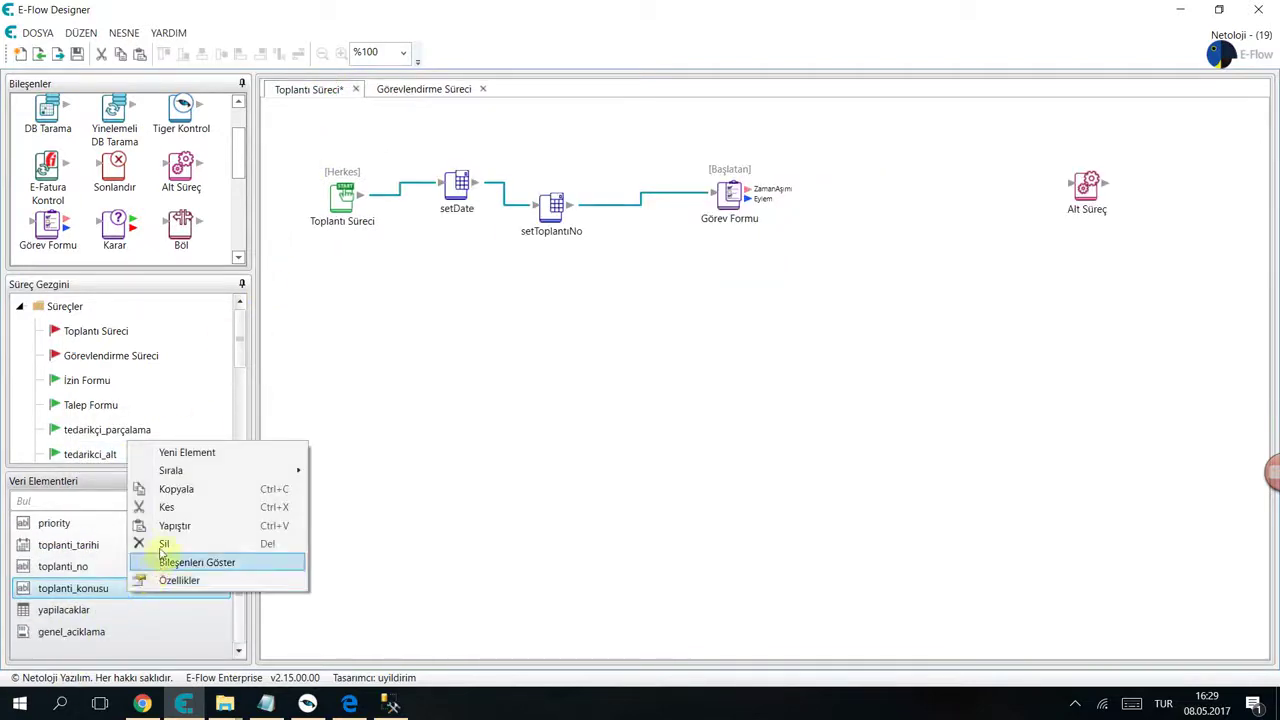
{"action": "left_click", "coordinate": [171, 526]}
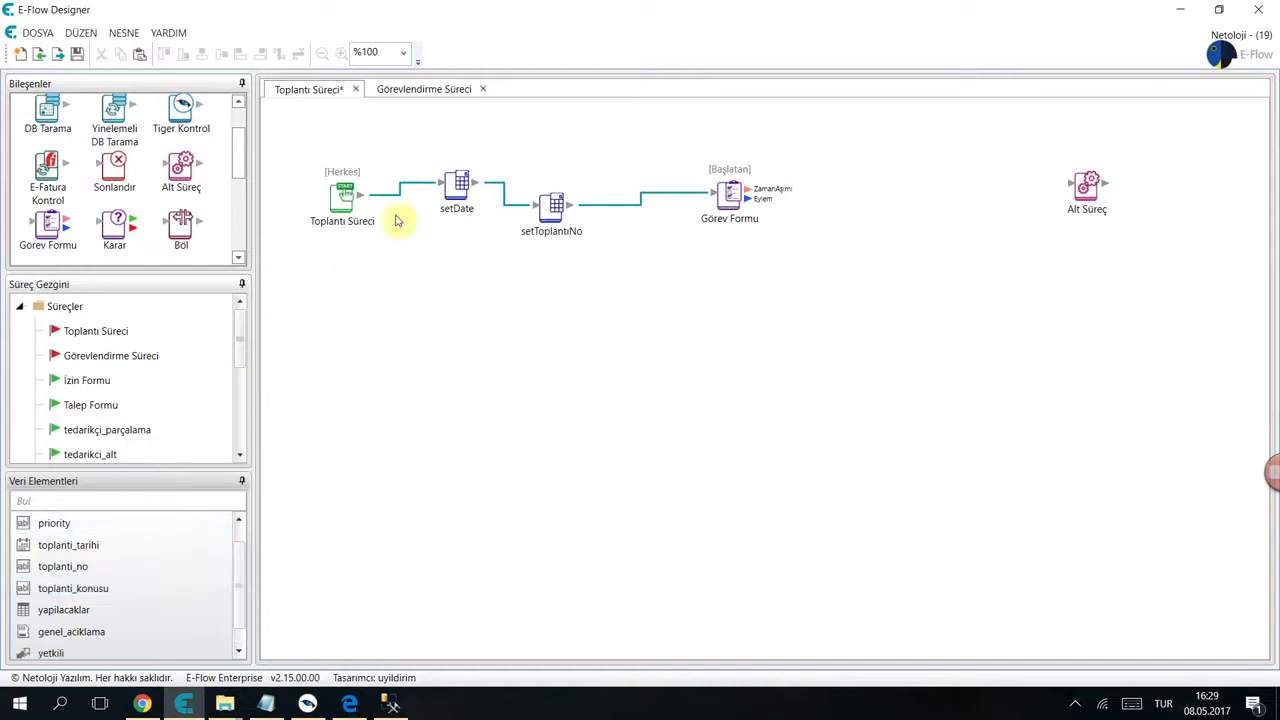
- Copy the gorev_aciklamasi data element from Görevlendirme Süreci into Toplantı Süreci
{"action": "left_click", "coordinate": [430, 92]}
{"action": "left_click", "coordinate": [104, 588]}
{"action": "right_click", "coordinate": [104, 588]}
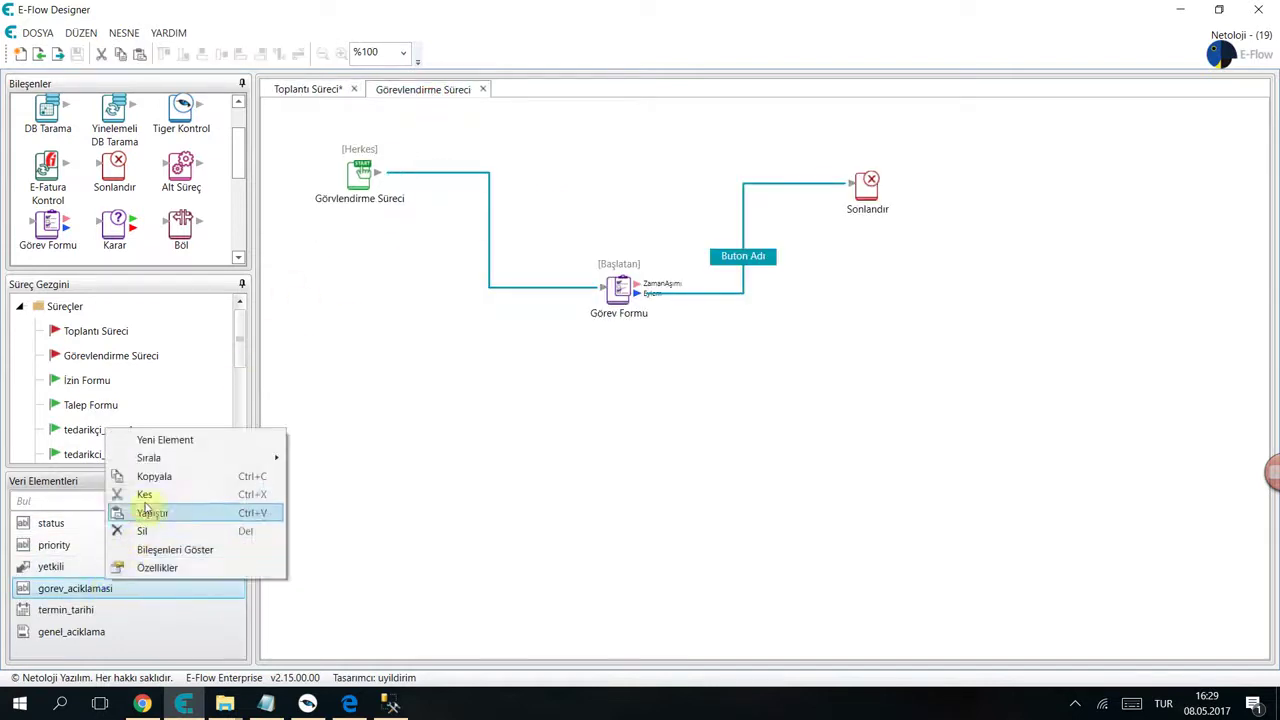
{"action": "left_click", "coordinate": [151, 476]}
{"action": "left_click", "coordinate": [313, 89]}
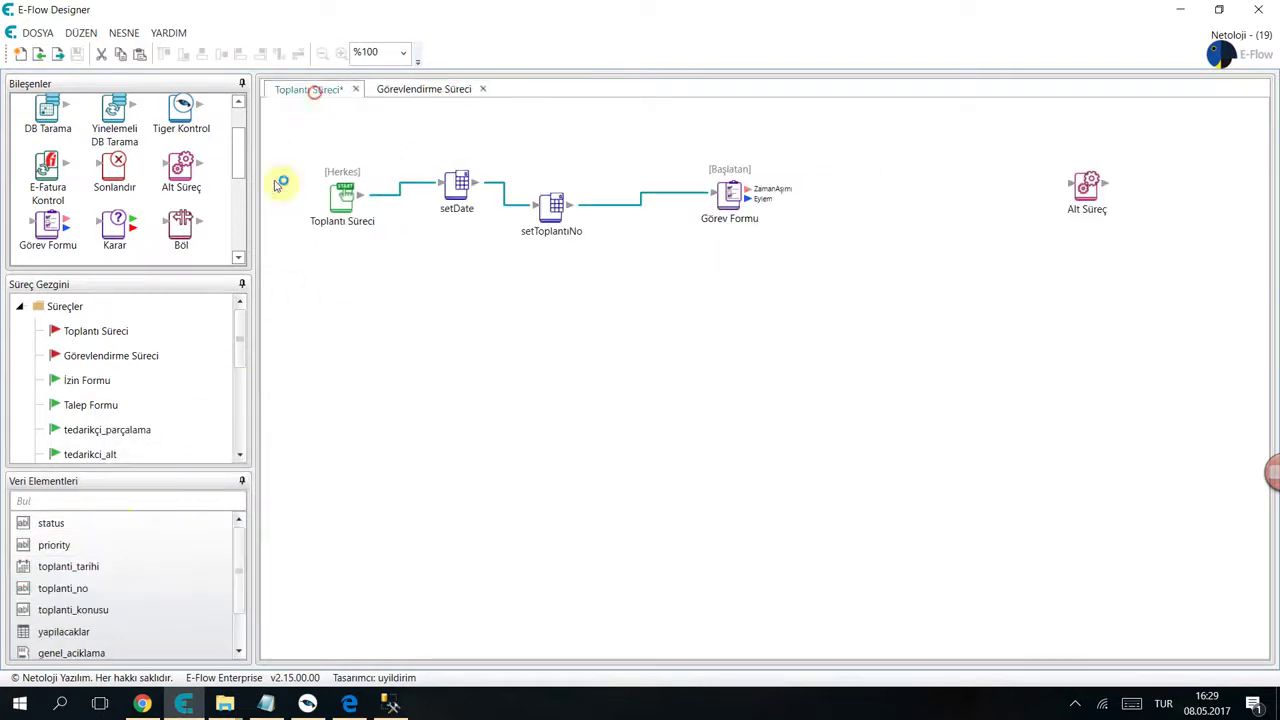
{"action": "right_click", "coordinate": [150, 566]}
{"action": "left_click", "coordinate": [186, 494]}
- Copy the termin_tarihi data element from Görevlendirme Süreci into Toplantı Süreci
{"action": "left_click", "coordinate": [427, 96]}
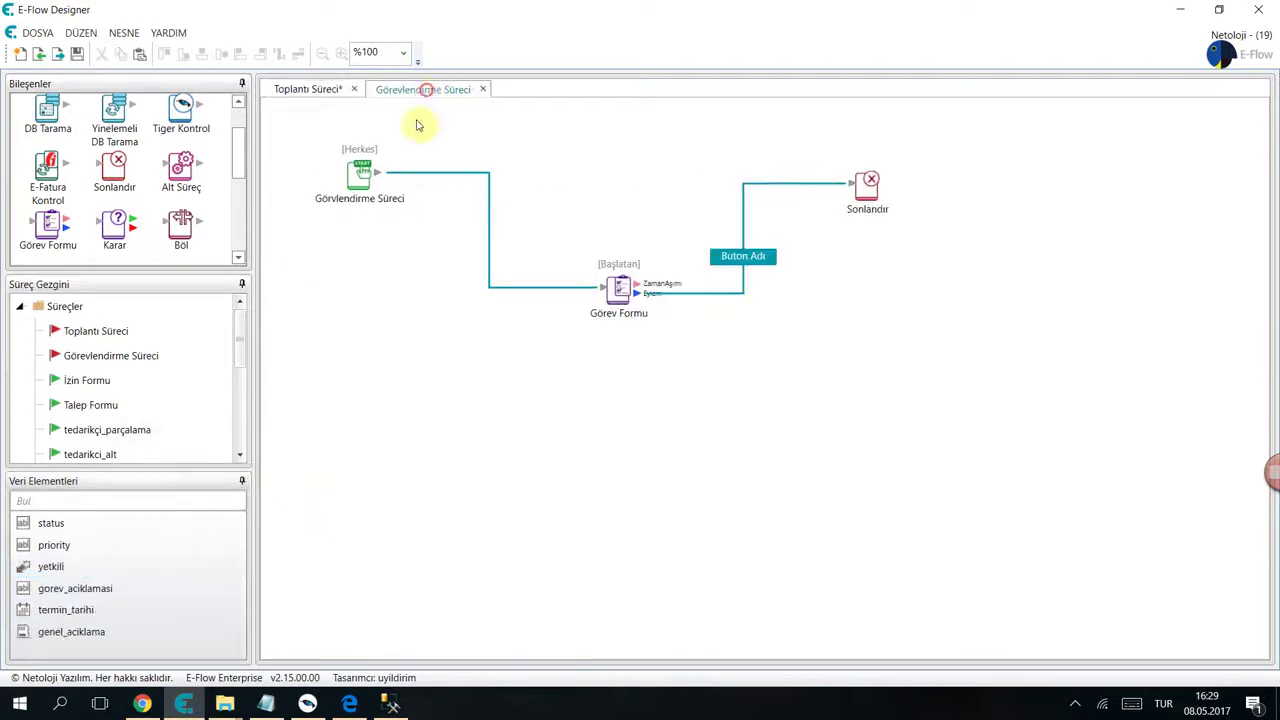
{"action": "left_click", "coordinate": [80, 612]}
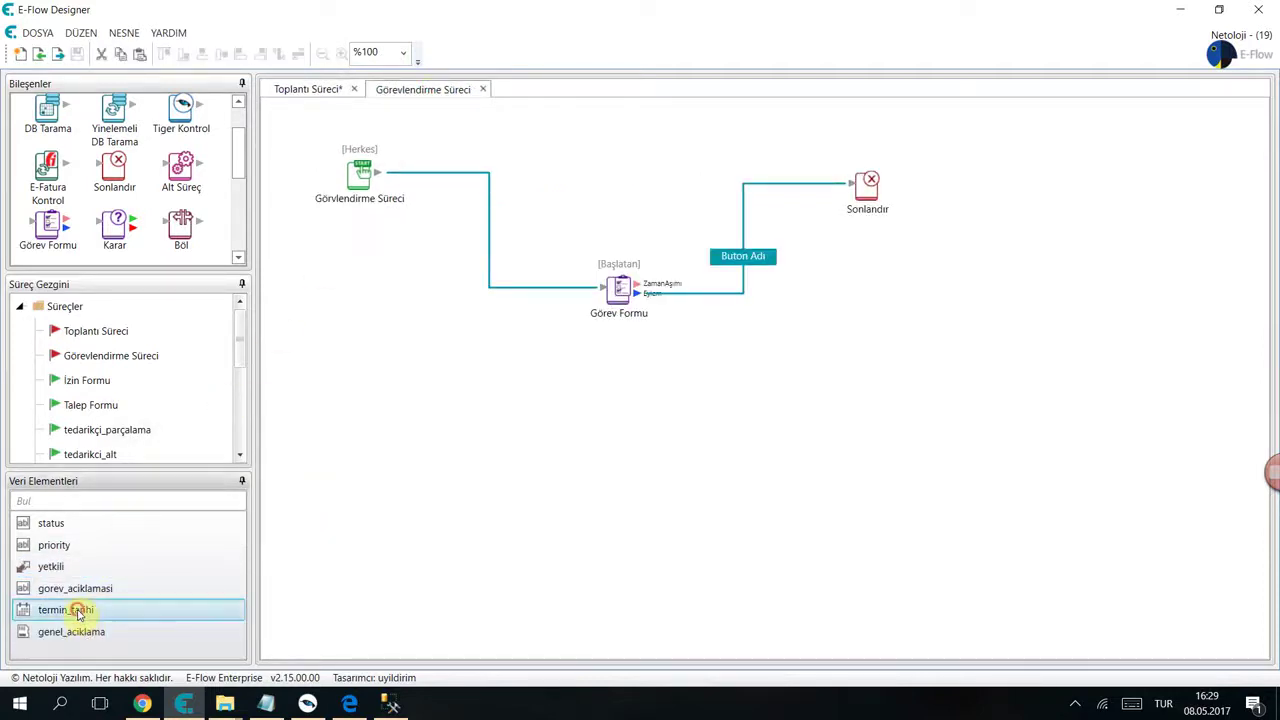
{"action": "right_click", "coordinate": [80, 612]}
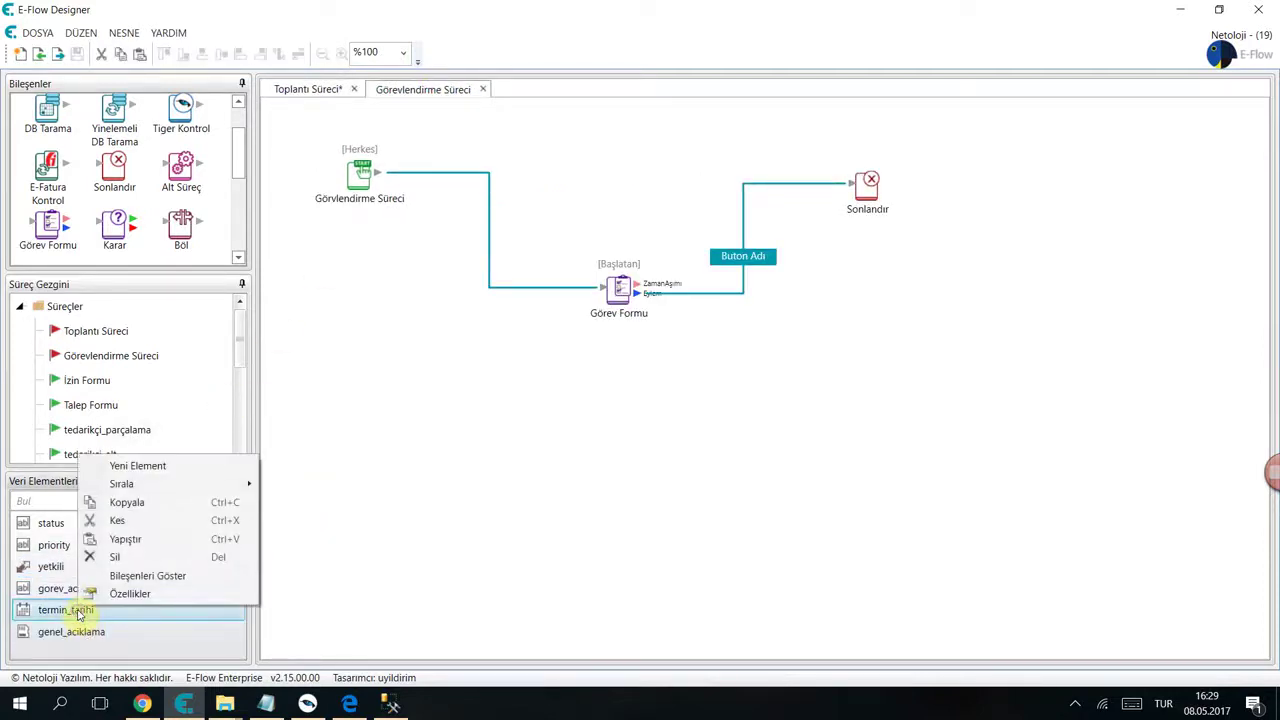
{"action": "left_click", "coordinate": [128, 502]}
{"action": "left_click", "coordinate": [318, 89]}
{"action": "right_click", "coordinate": [150, 589]}
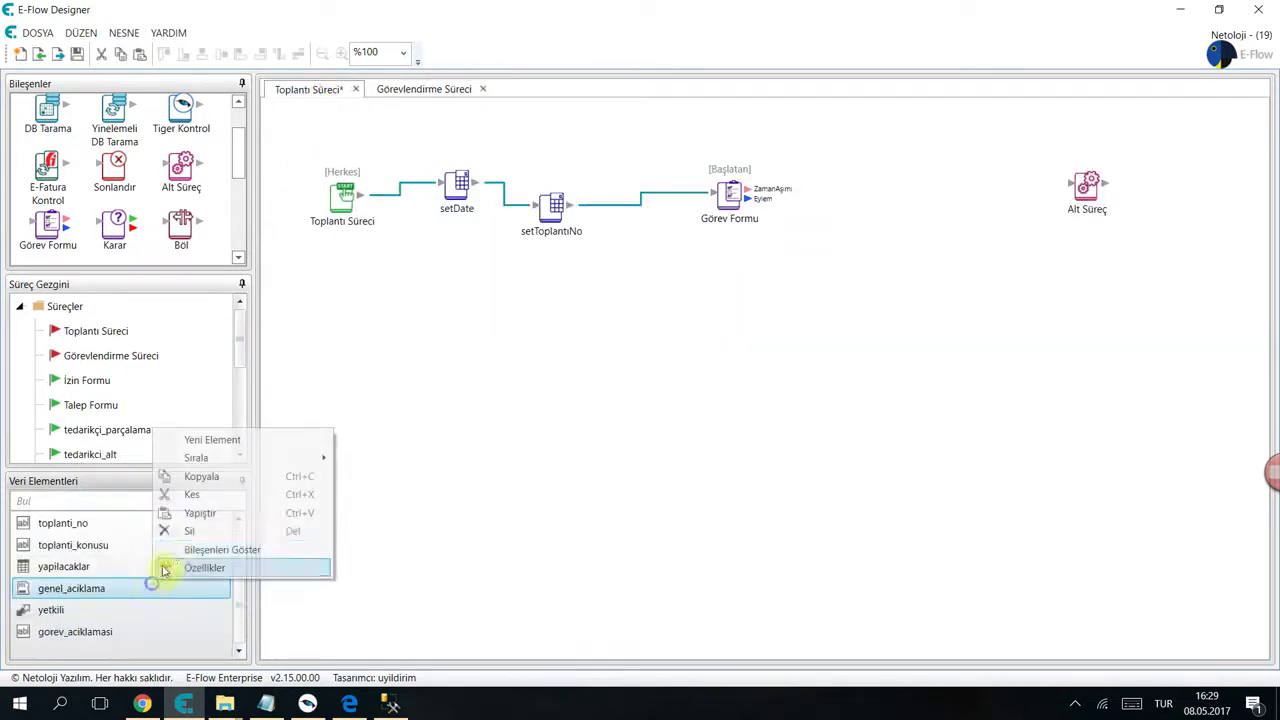
{"action": "left_click", "coordinate": [165, 530]}
{"action": "left_click", "coordinate": [118, 609]}
{"action": "left_click", "coordinate": [109, 650]}
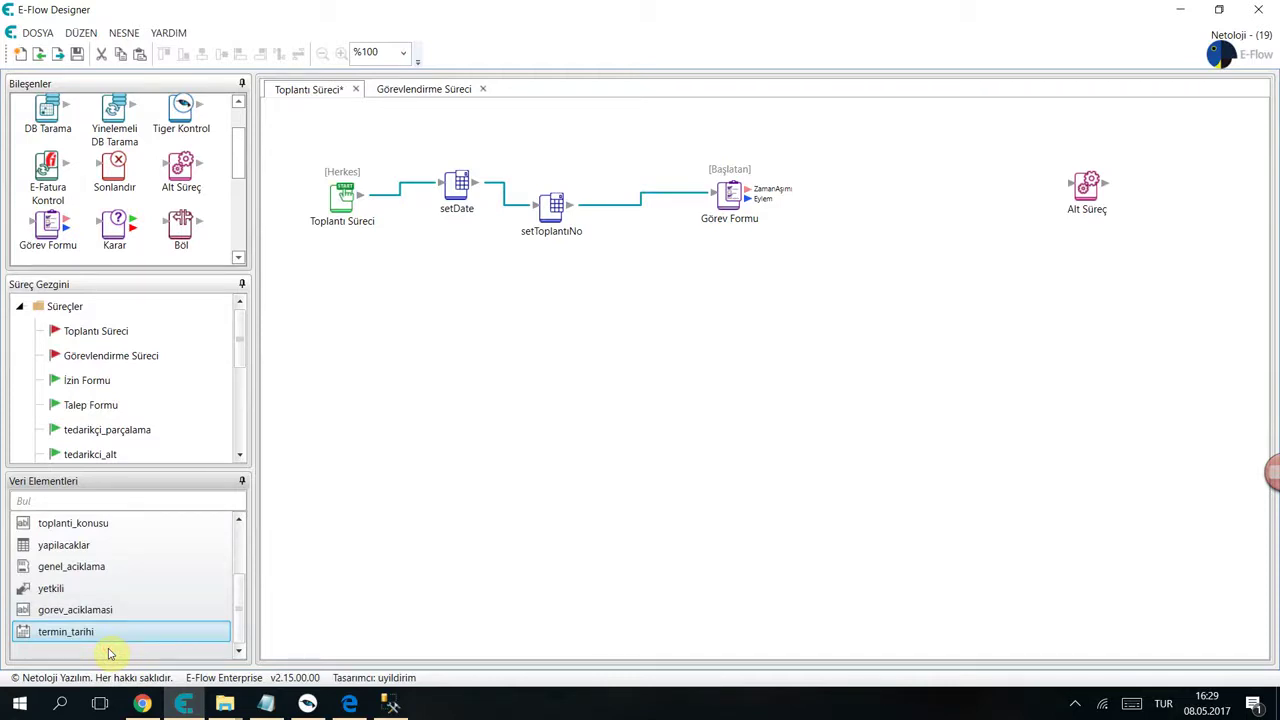
- Move Görev Formu closer to setToplantıNo, and save and activate Toplantı Süreci
{"action": "left_click", "coordinate": [697, 437]}
{"action": "left_click_drag", "start_coordinate": [727, 185], "coordinate": [664, 198]}
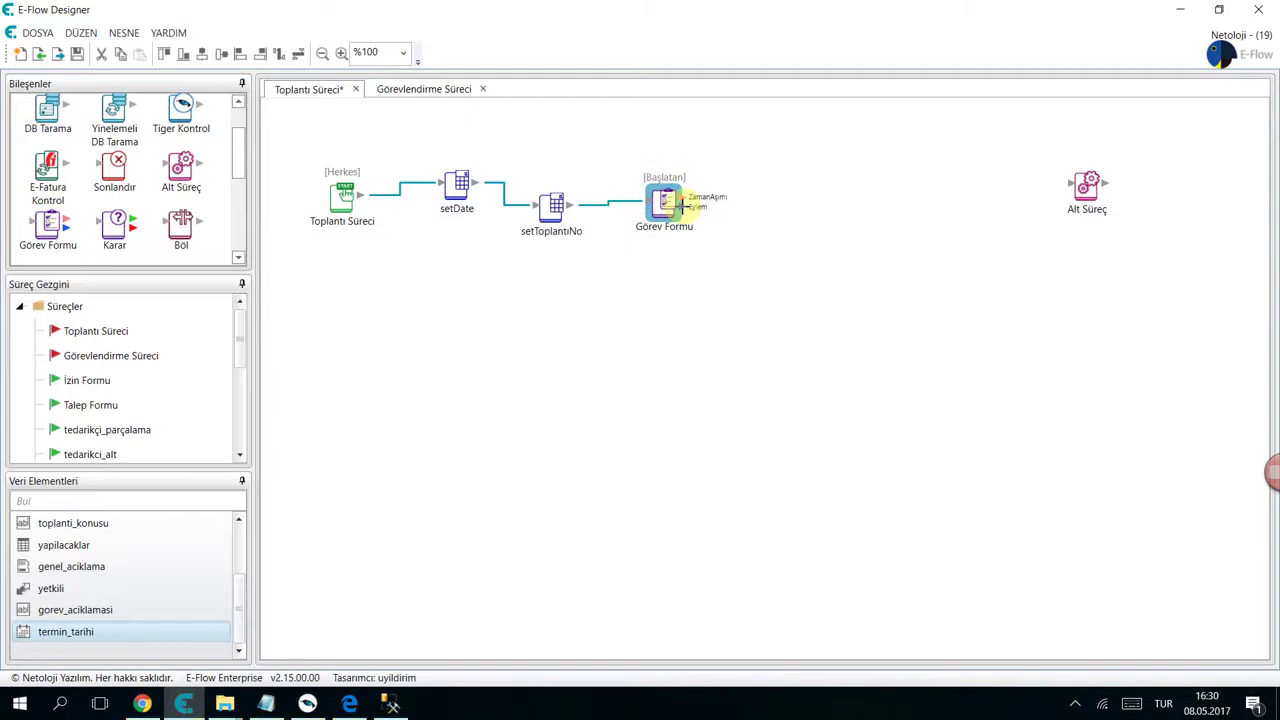
{"action": "left_click", "coordinate": [77, 52]}
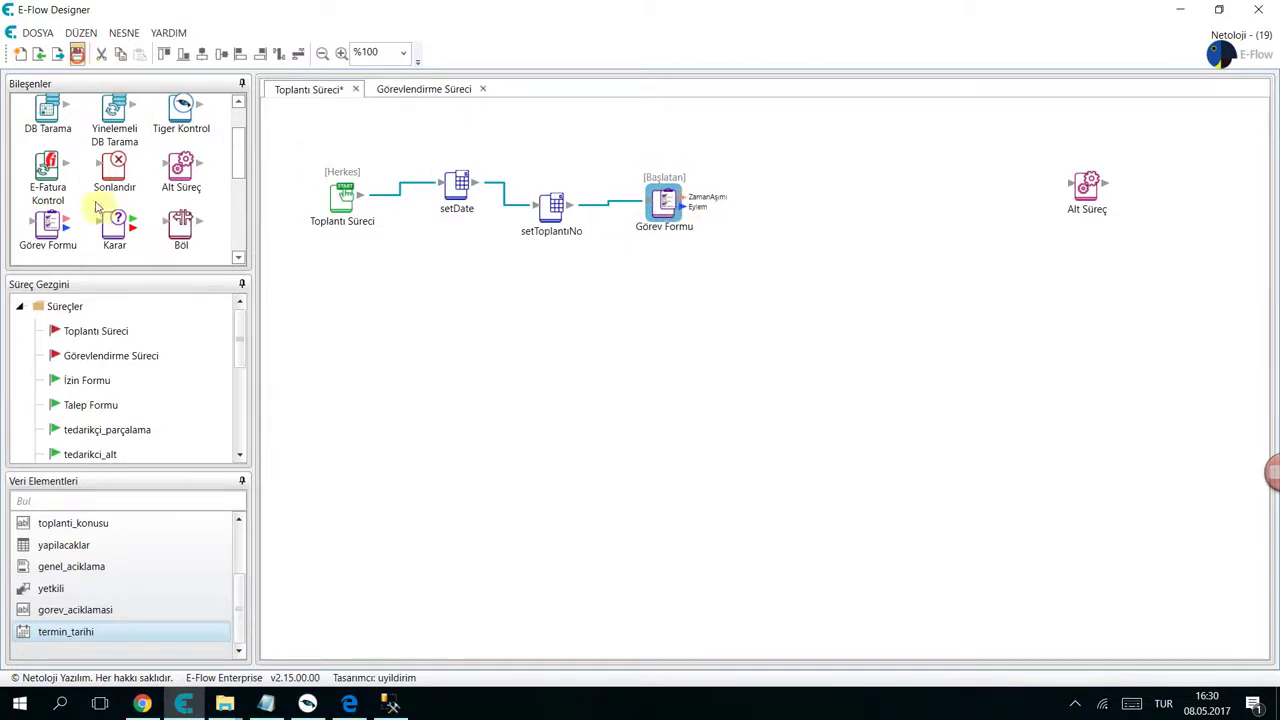
{"action": "scroll", "coordinate": [128, 355], "scroll_direction": "down", "scroll_amount": 2}
{"action": "scroll", "coordinate": [120, 352], "scroll_direction": "up", "scroll_amount": 2}
{"action": "right_click", "coordinate": [108, 333]}
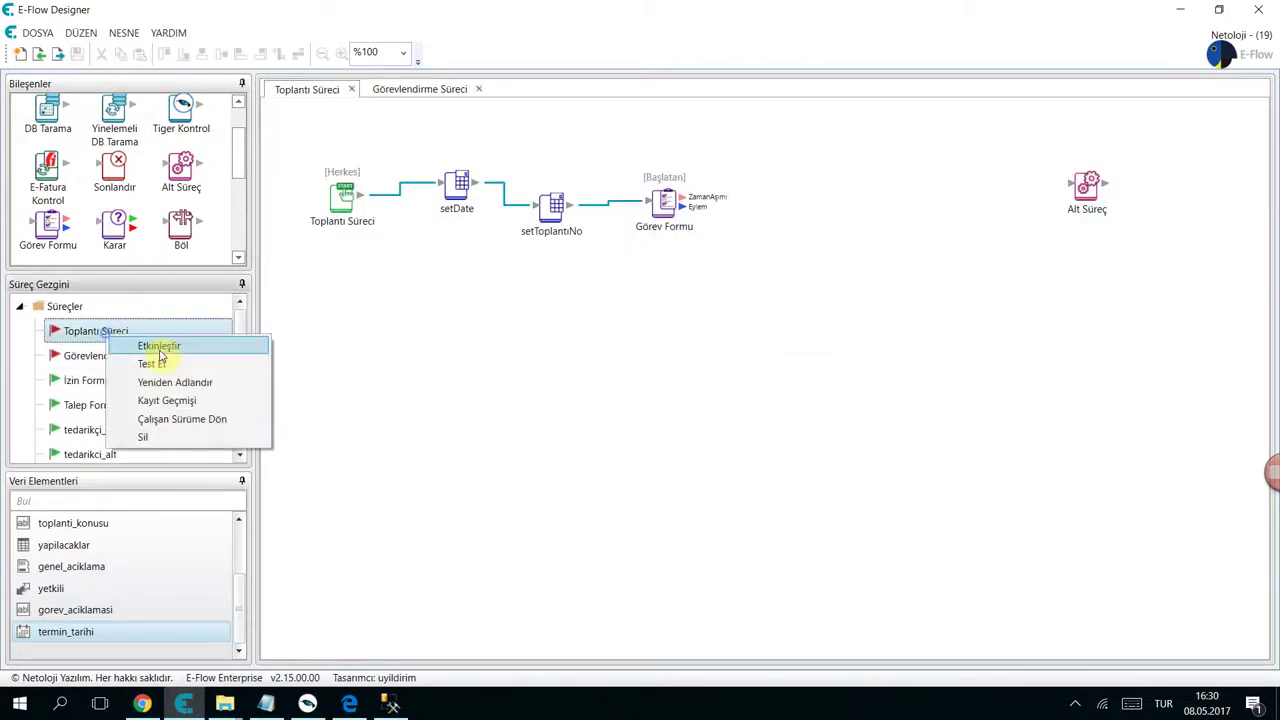
- Switch to the E-Flow web portal in Chrome and search for processes with the completion status Tamamlanmayan Süreçler
{"action": "left_click", "coordinate": [142, 704]}
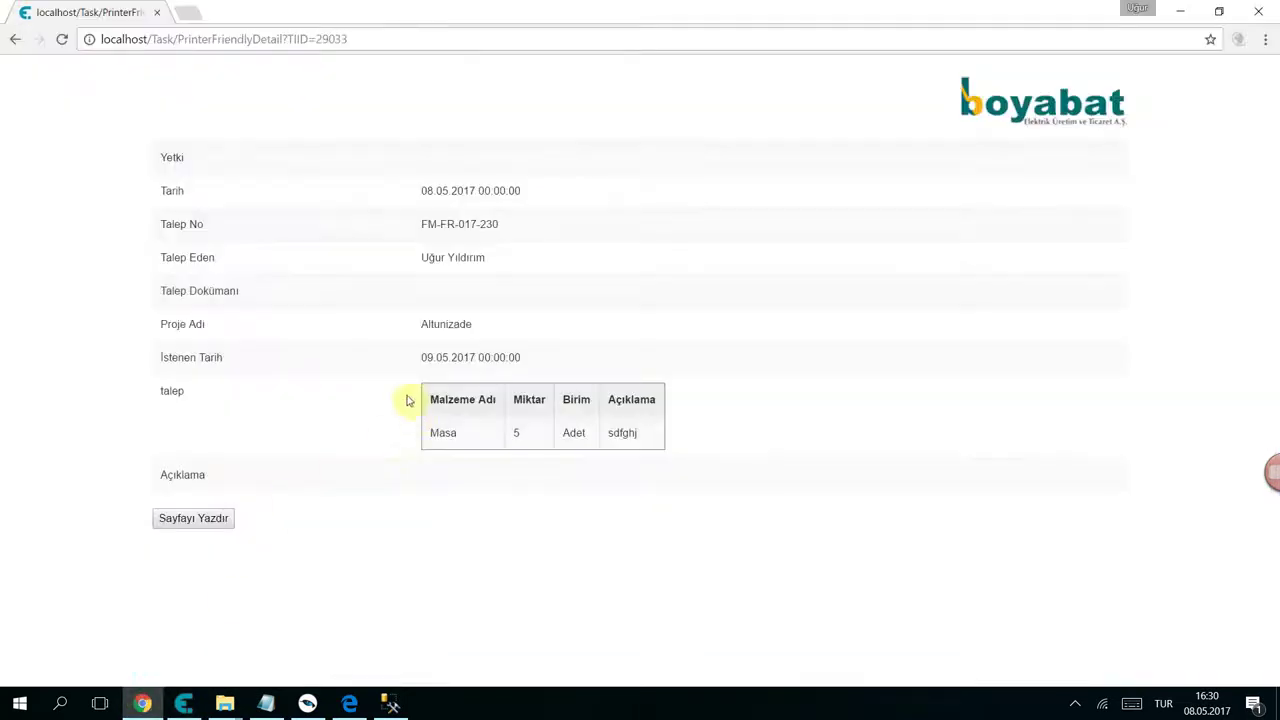
{"action": "left_click", "coordinate": [12, 40]}
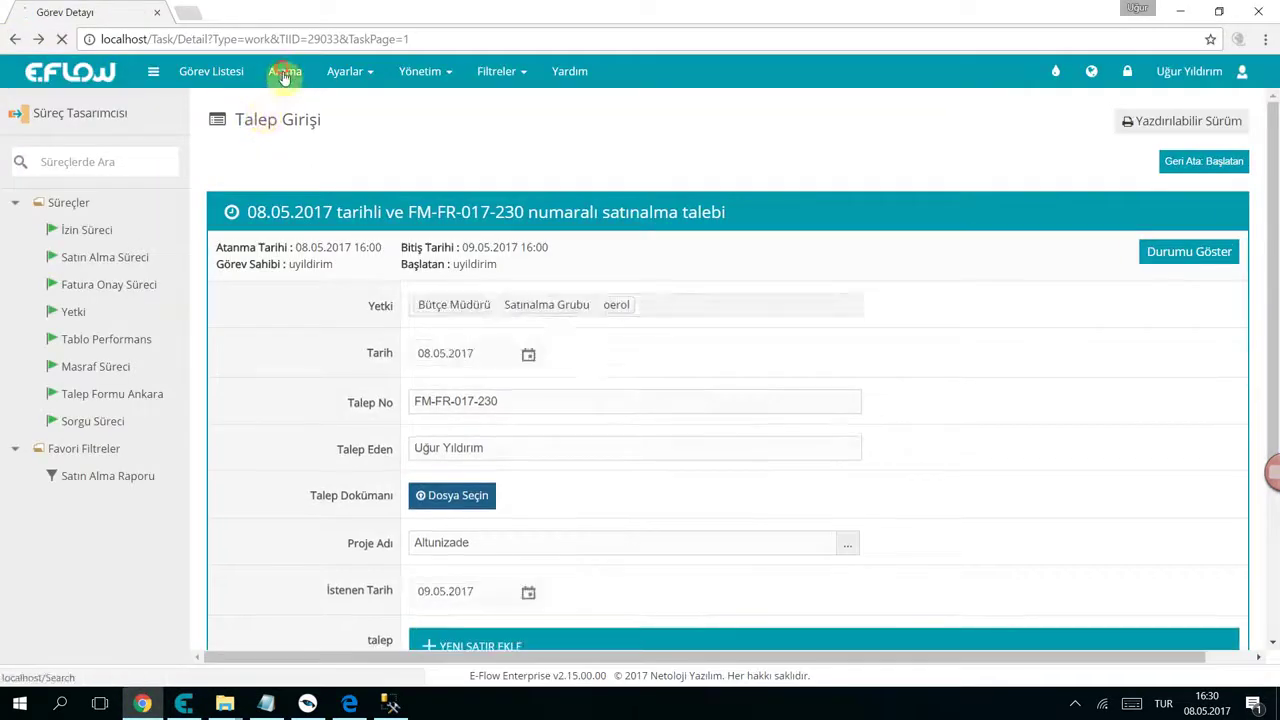
{"action": "left_click", "coordinate": [284, 75]}
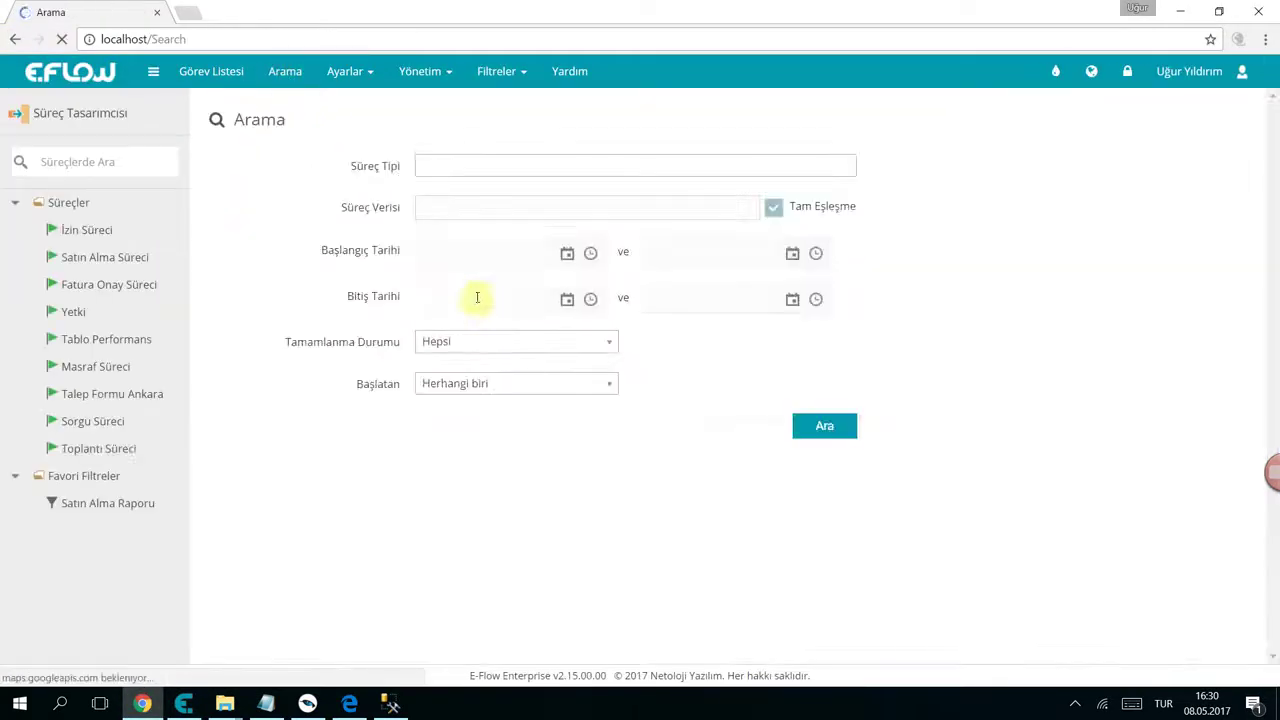
{"action": "left_click", "coordinate": [453, 168]}
{"action": "left_click", "coordinate": [360, 226]}
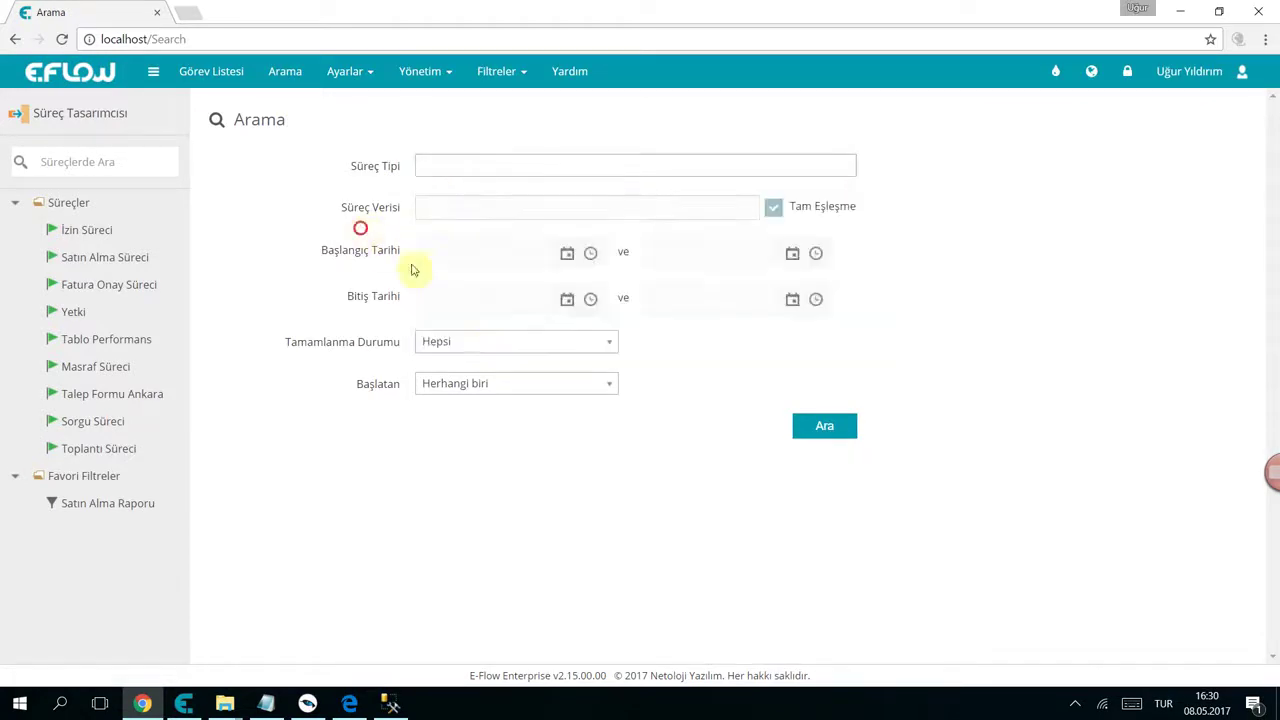
{"action": "left_click", "coordinate": [480, 341]}
{"action": "left_click", "coordinate": [479, 440]}
{"action": "left_click", "coordinate": [800, 429]}
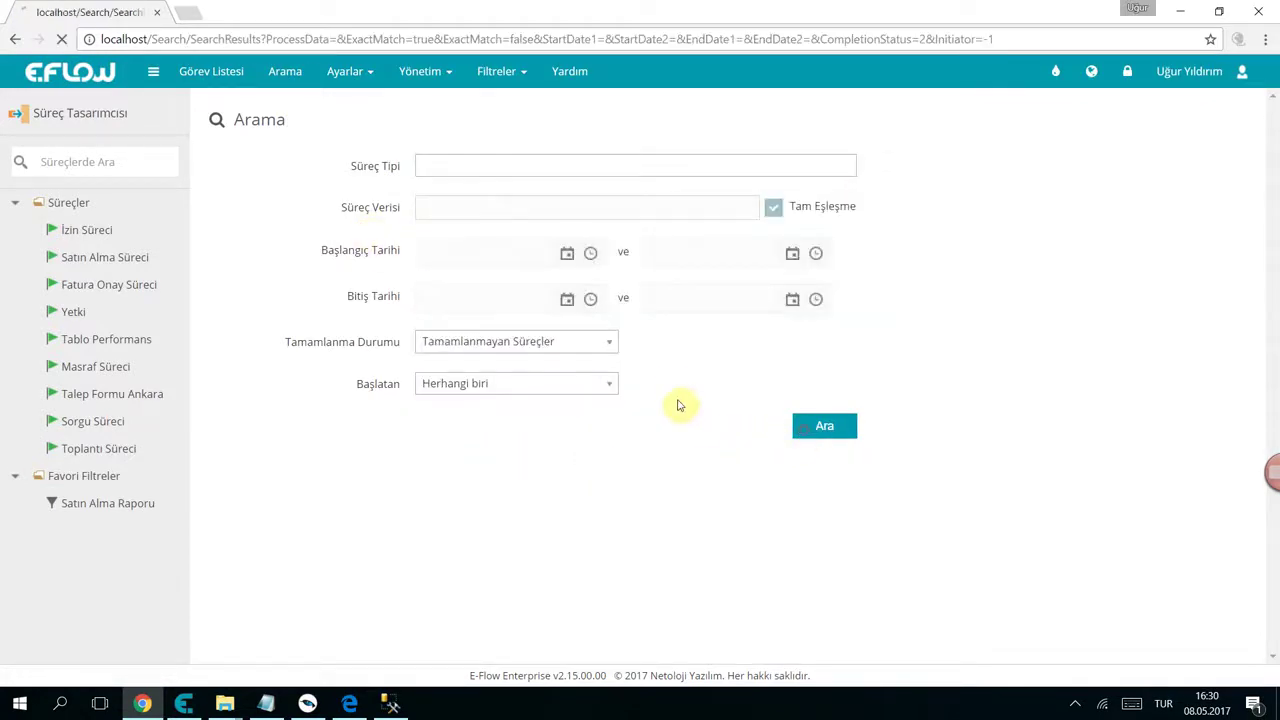
- Delete all incomplete processes listed in the search results and confirm the deletion
{"action": "left_click", "coordinate": [224, 199]}
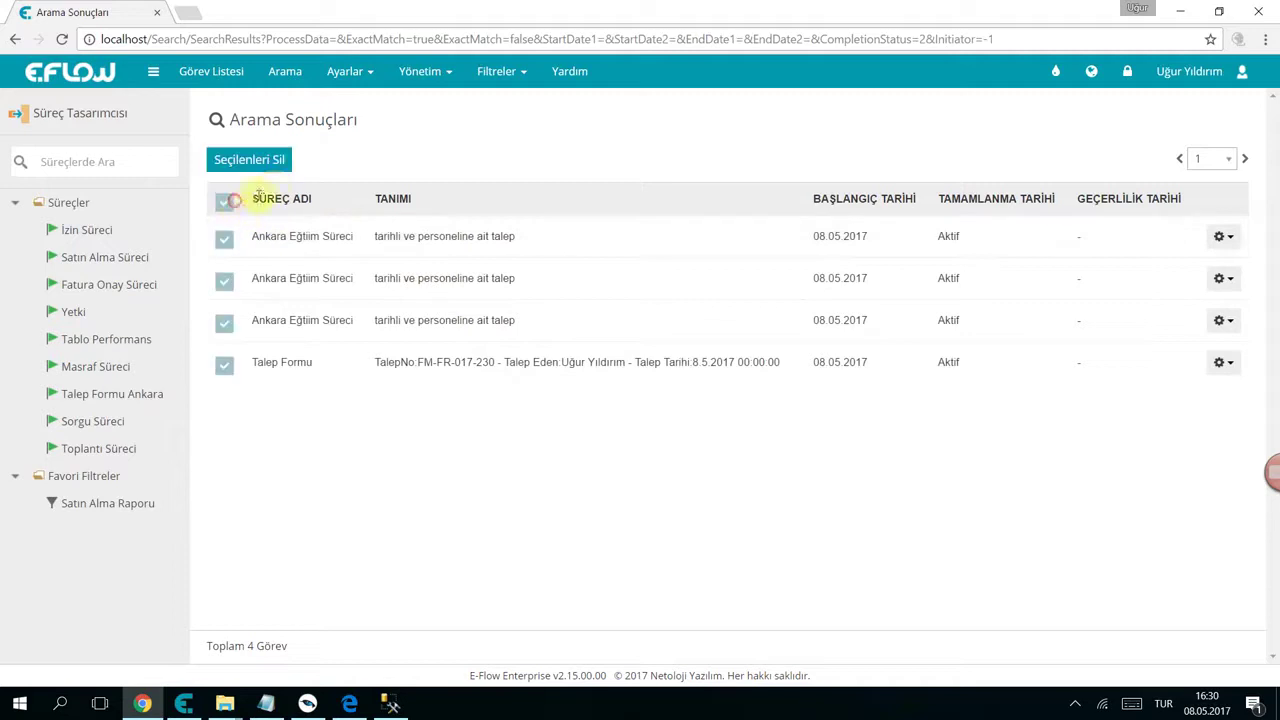
{"action": "left_click", "coordinate": [248, 160]}
{"action": "left_click", "coordinate": [786, 240]}
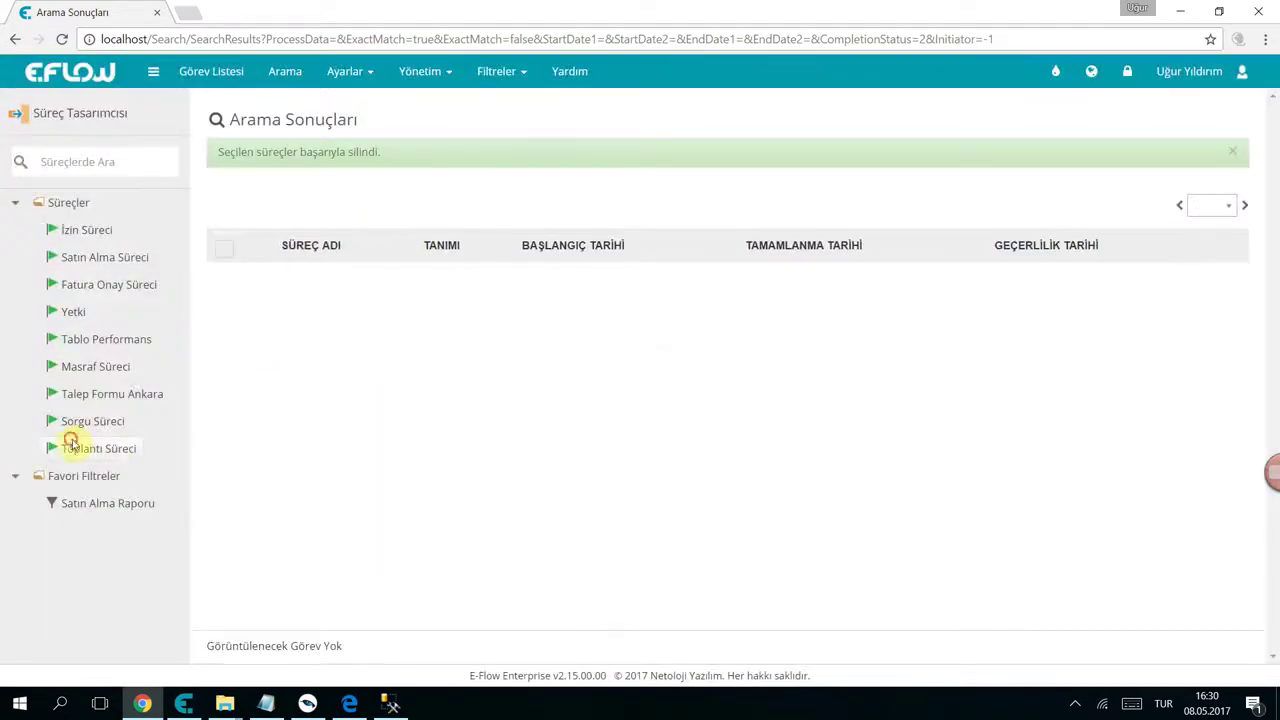
- Start a new Toplantı Süreci instance and go to the Toplantı Konusu field of its form
{"action": "left_click", "coordinate": [70, 441]}
{"action": "left_click", "coordinate": [786, 240]}
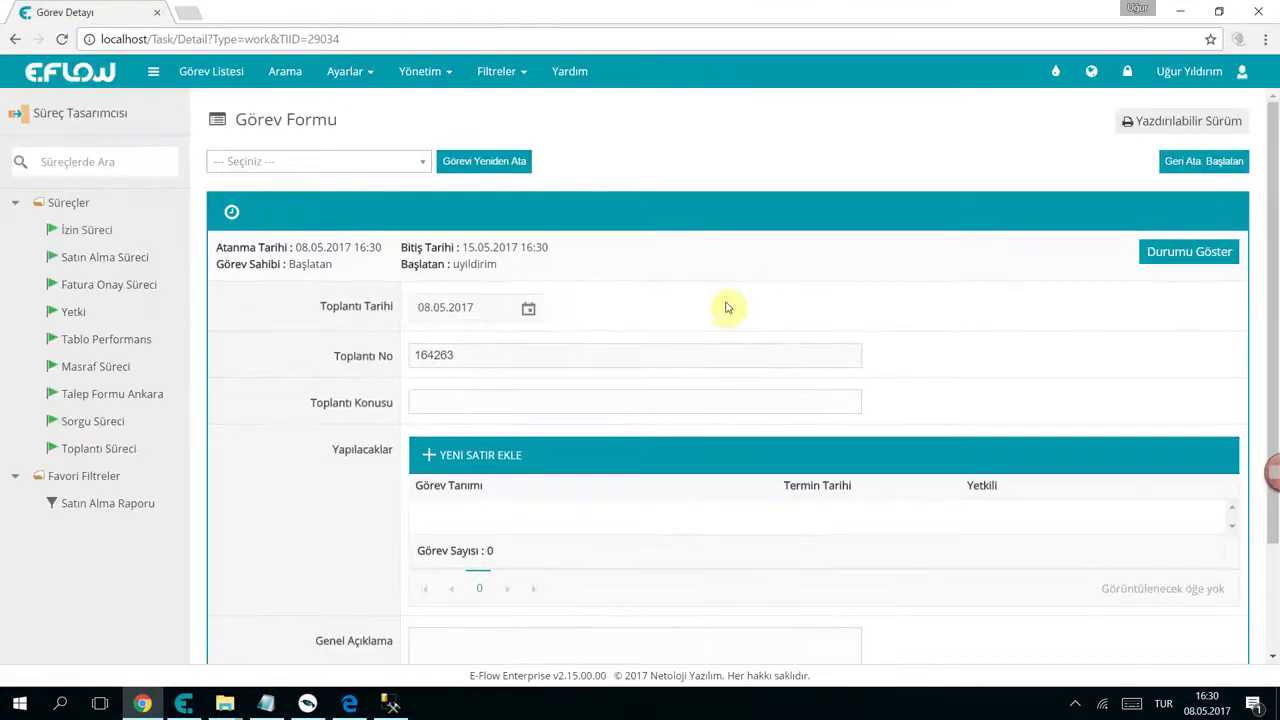
{"action": "scroll", "coordinate": [485, 285], "scroll_direction": "down", "scroll_amount": 1}
{"action": "scroll", "coordinate": [491, 295], "scroll_direction": "down", "scroll_amount": 1}
{"action": "left_click", "coordinate": [476, 262]}
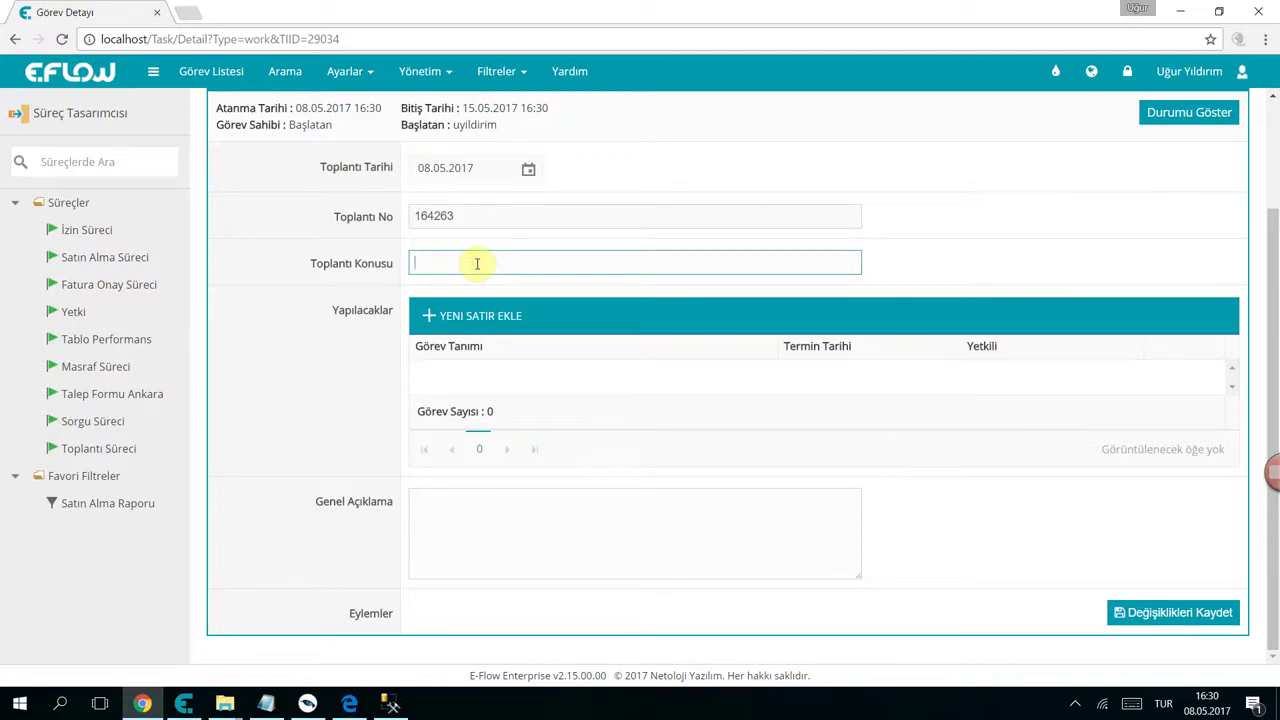
- Add the task Çatı Değişecek to Yapılacaklar with due date 25.05.2017 and the first listed person as Yetkili
{"action": "left_click", "coordinate": [472, 325]}
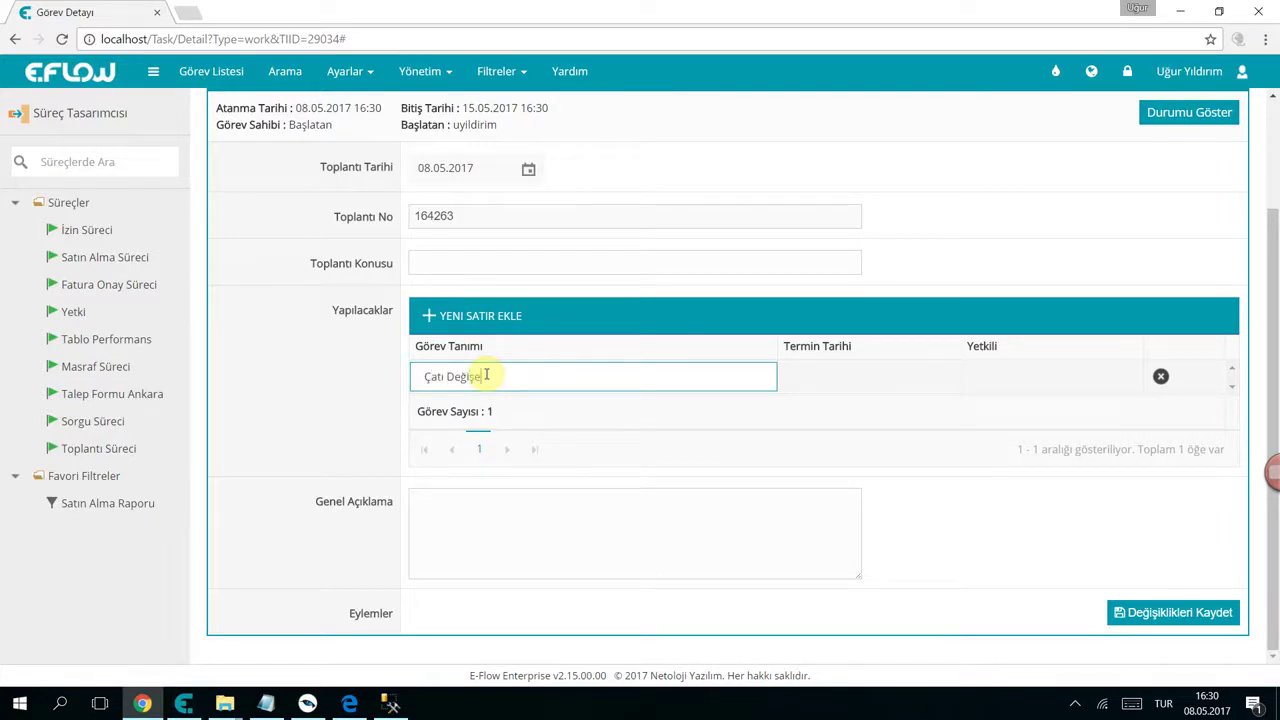
{"action": "left_click", "coordinate": [897, 377]}
{"action": "left_click", "coordinate": [946, 377]}
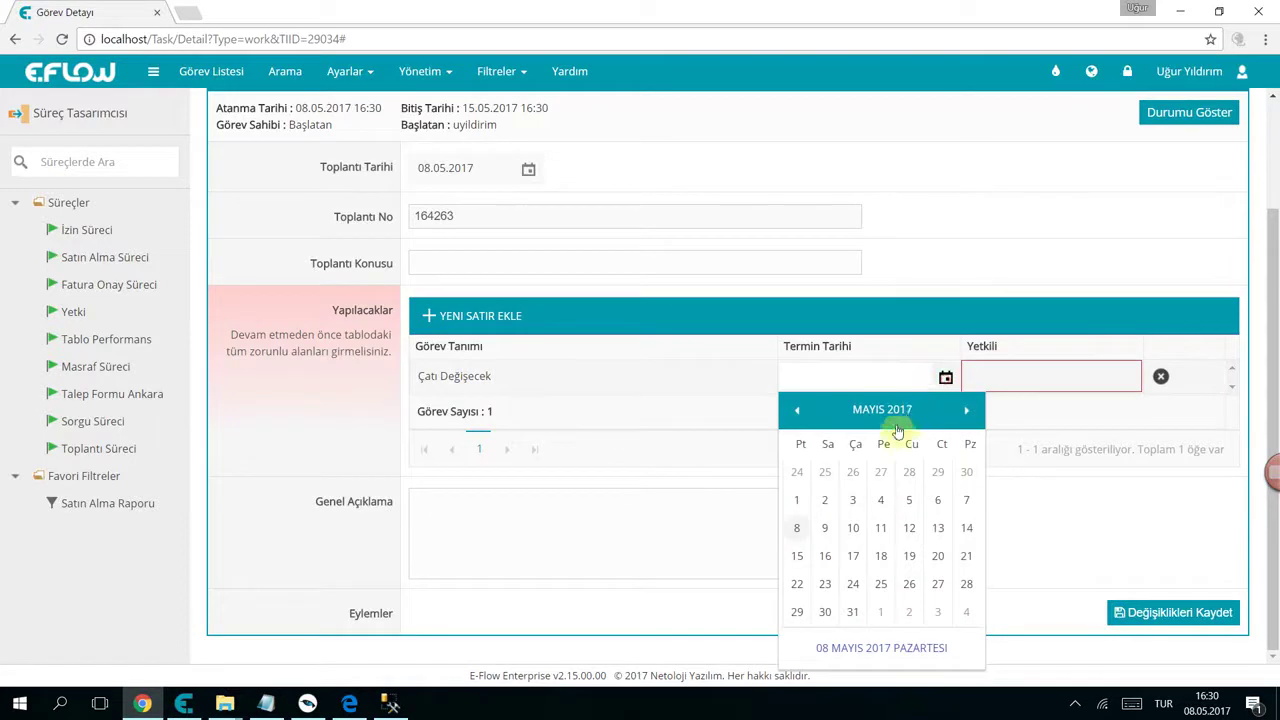
{"action": "left_click", "coordinate": [881, 585]}
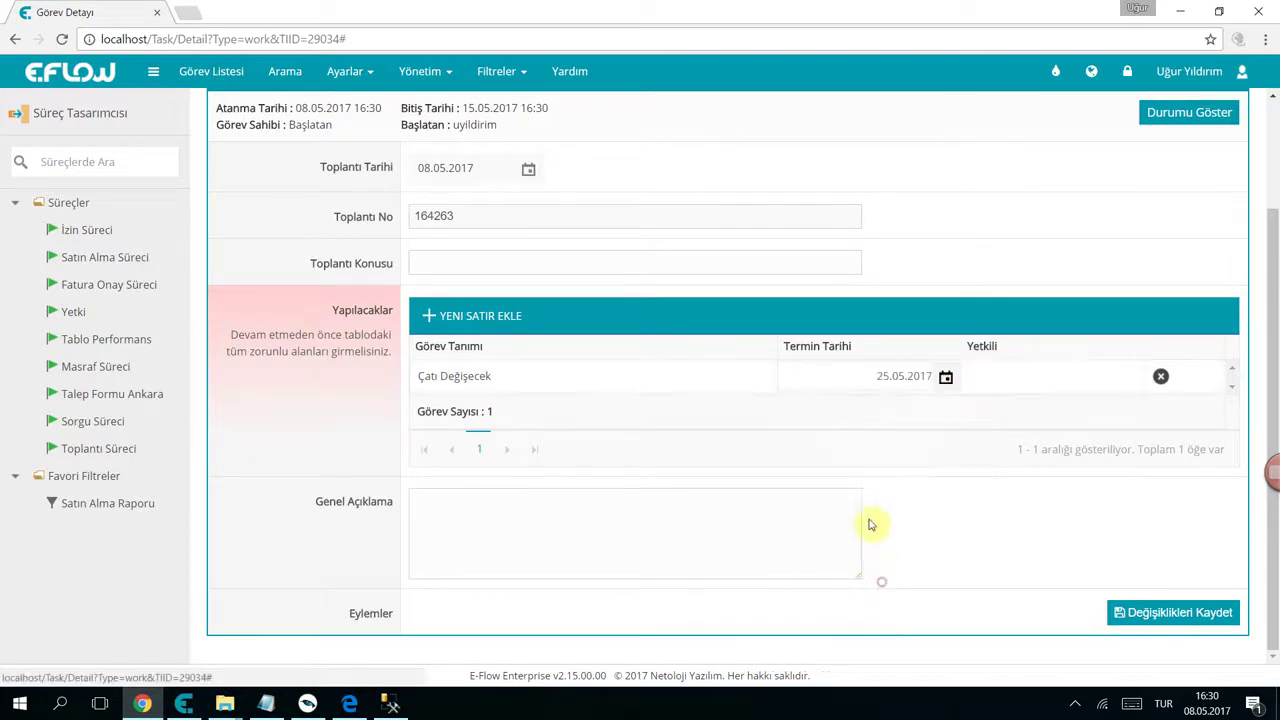
{"action": "left_click", "coordinate": [1086, 382]}
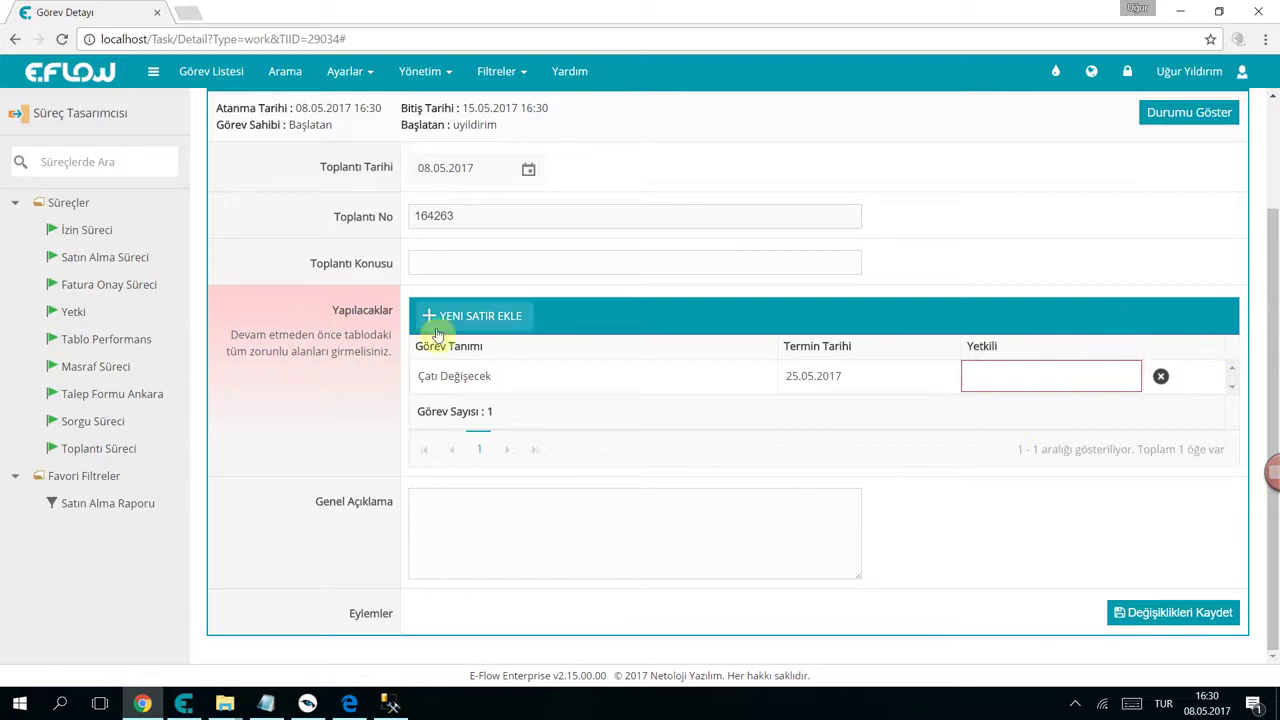
{"action": "left_click", "coordinate": [1128, 386]}
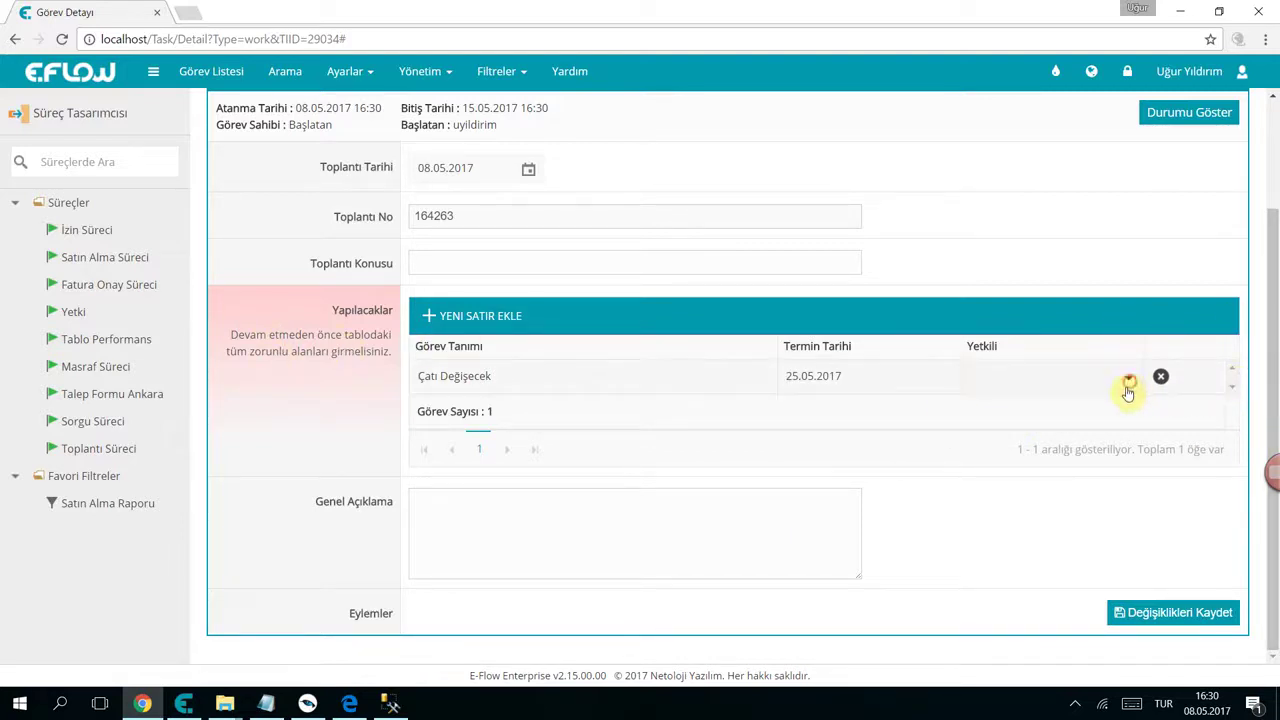
{"action": "left_click", "coordinate": [1129, 381]}
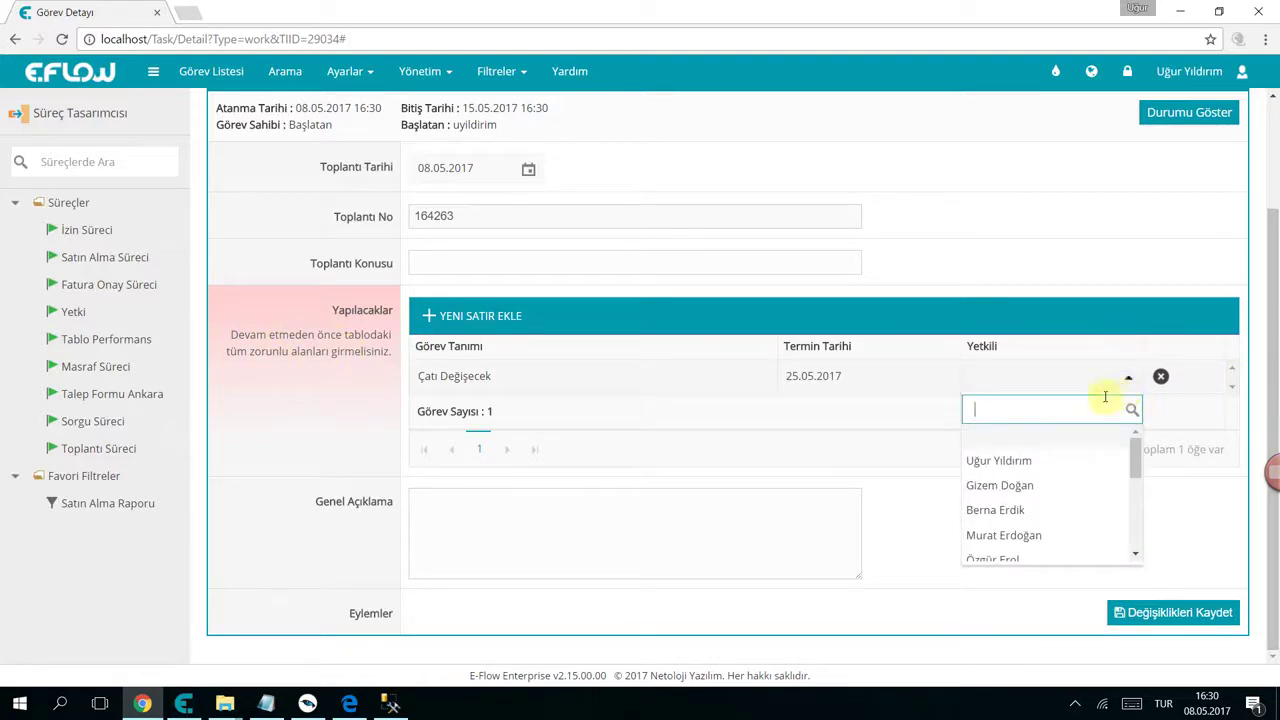
{"action": "left_click", "coordinate": [1020, 465]}
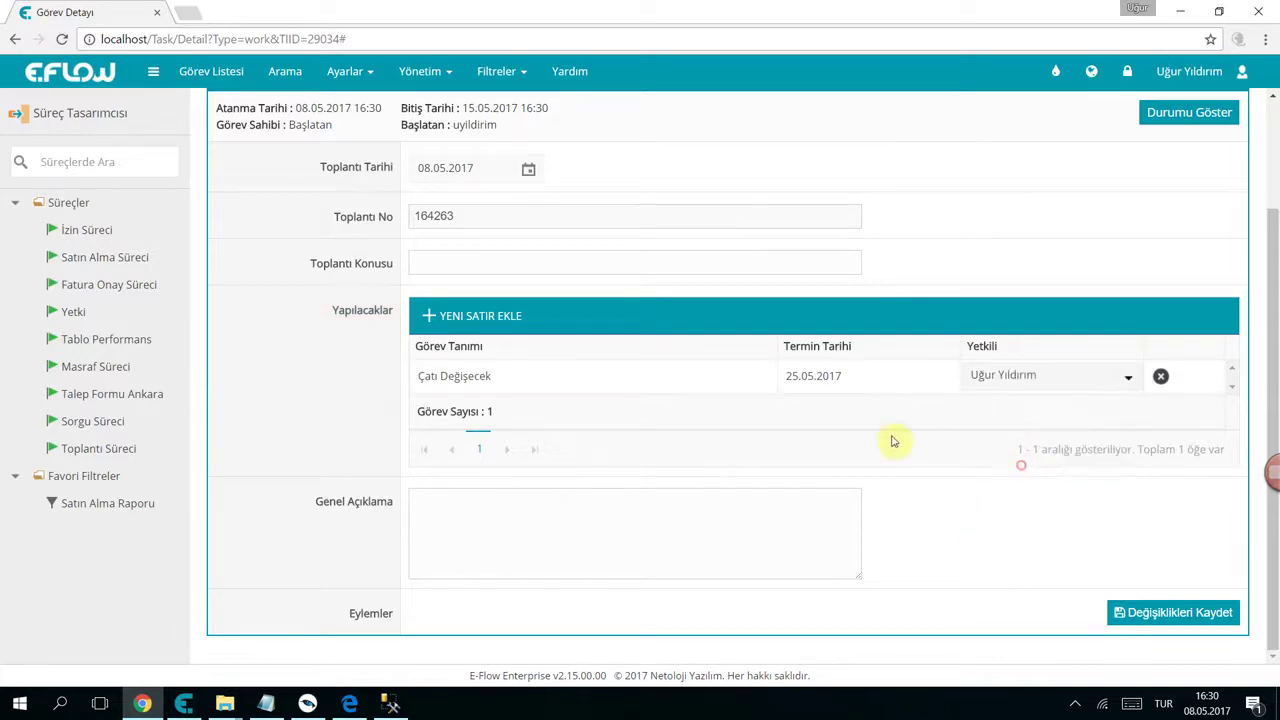
- Add the task Otopark zemini düzenlenecek to Yapılacaklar with due date 24.05.2017 and the fourth listed person as Yetkili
{"action": "left_click", "coordinate": [453, 315]}
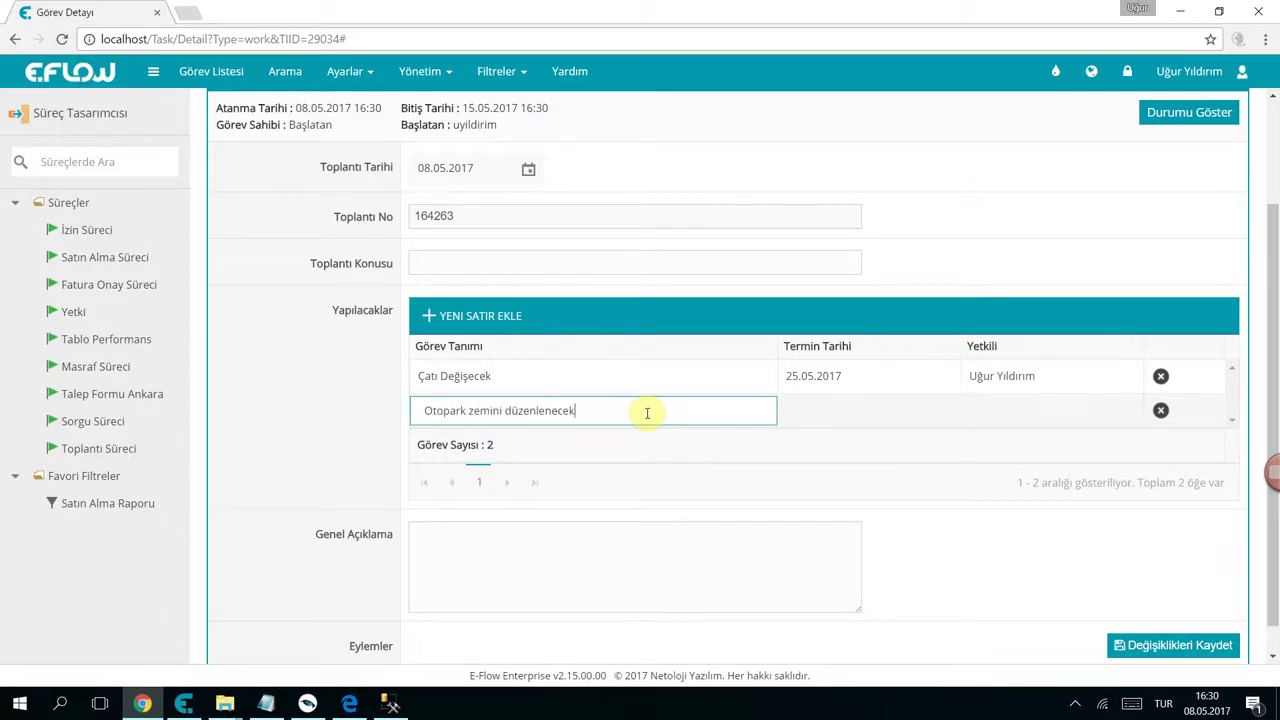
{"action": "left_click", "coordinate": [835, 412]}
{"action": "left_click", "coordinate": [945, 411]}
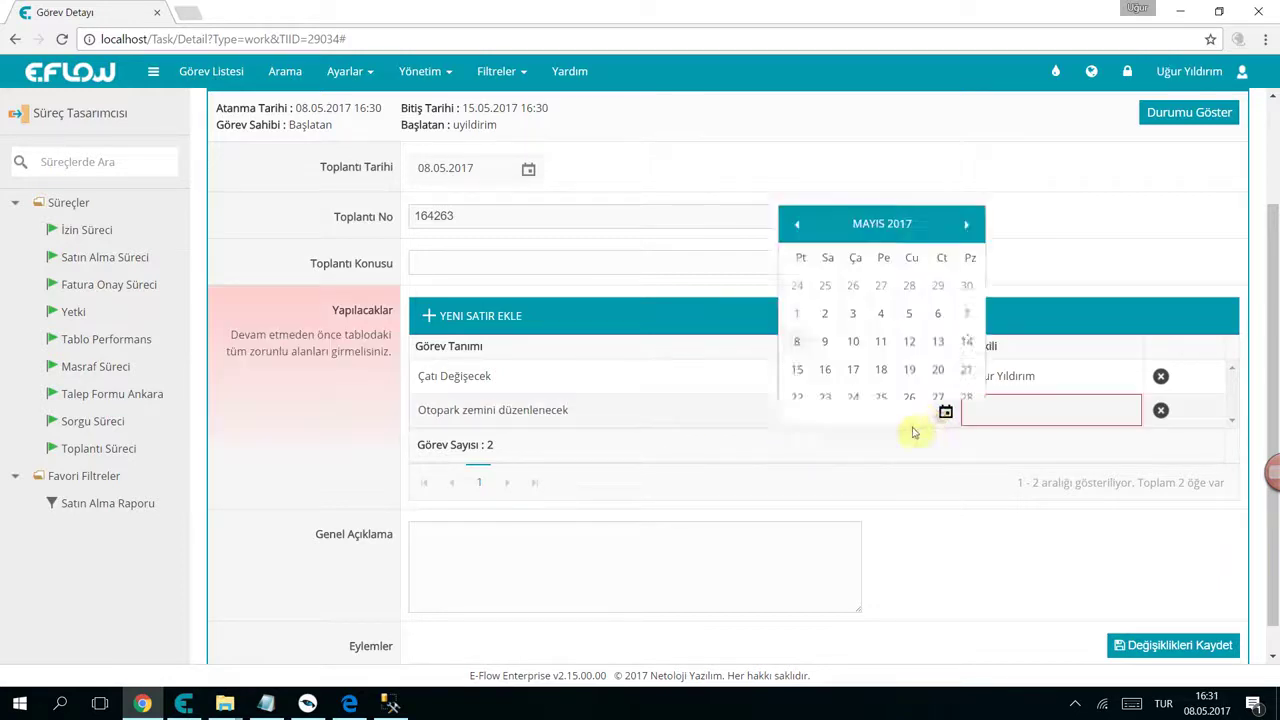
{"action": "left_click", "coordinate": [852, 387]}
{"action": "left_click", "coordinate": [1016, 414]}
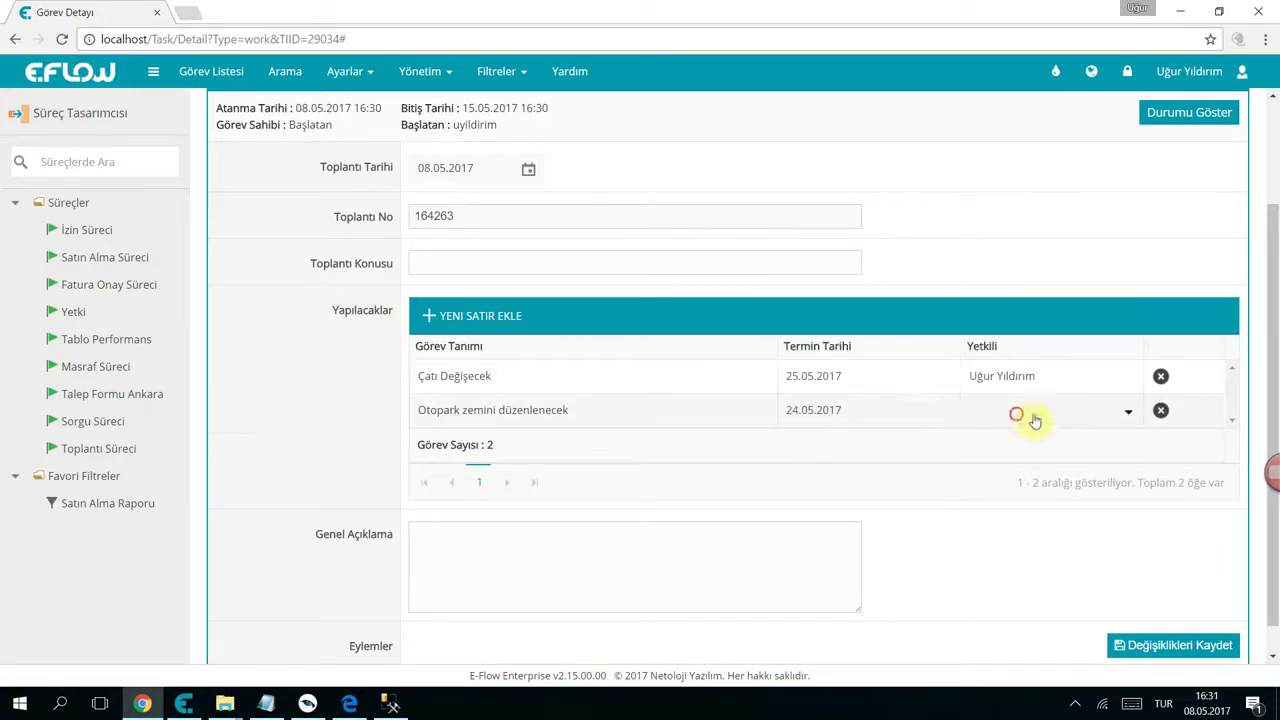
{"action": "left_click", "coordinate": [1100, 420]}
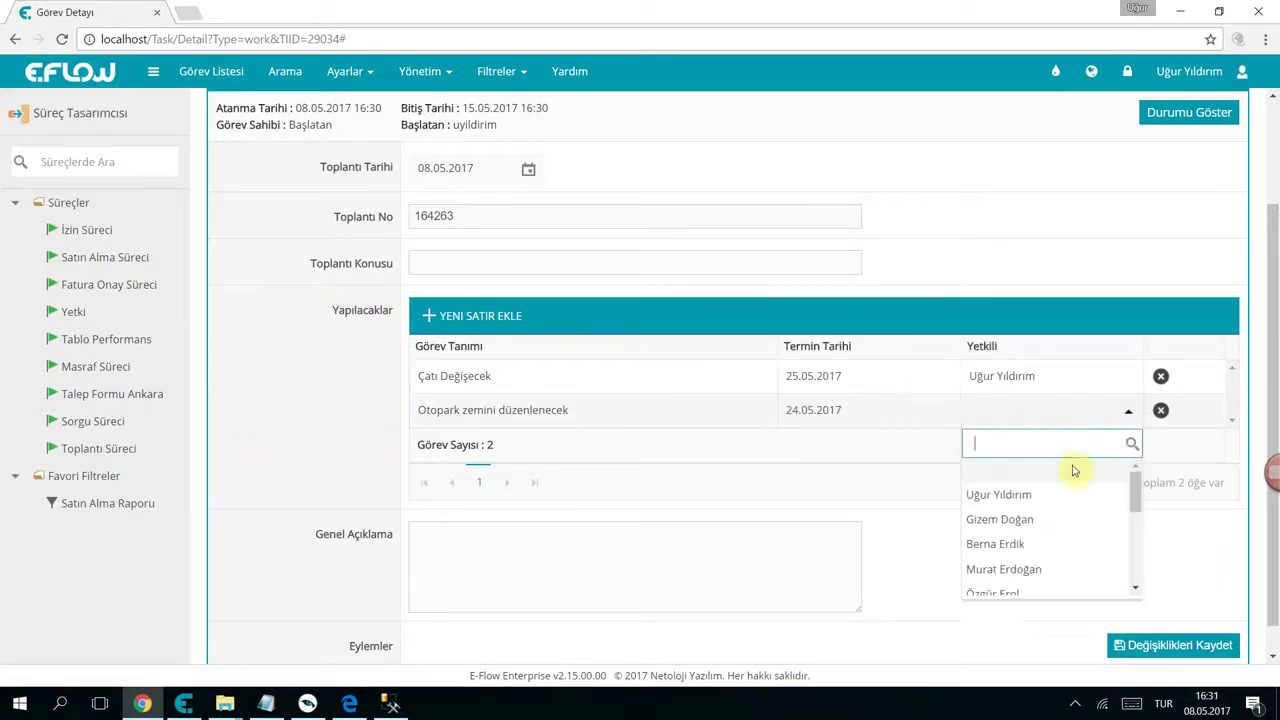
{"action": "left_click", "coordinate": [1014, 565]}
- Add the task Peyzaj düzenlemesi with due date 28.05.2017 and another person as Yetkili, and save the form's changes
{"action": "left_click", "coordinate": [480, 317]}
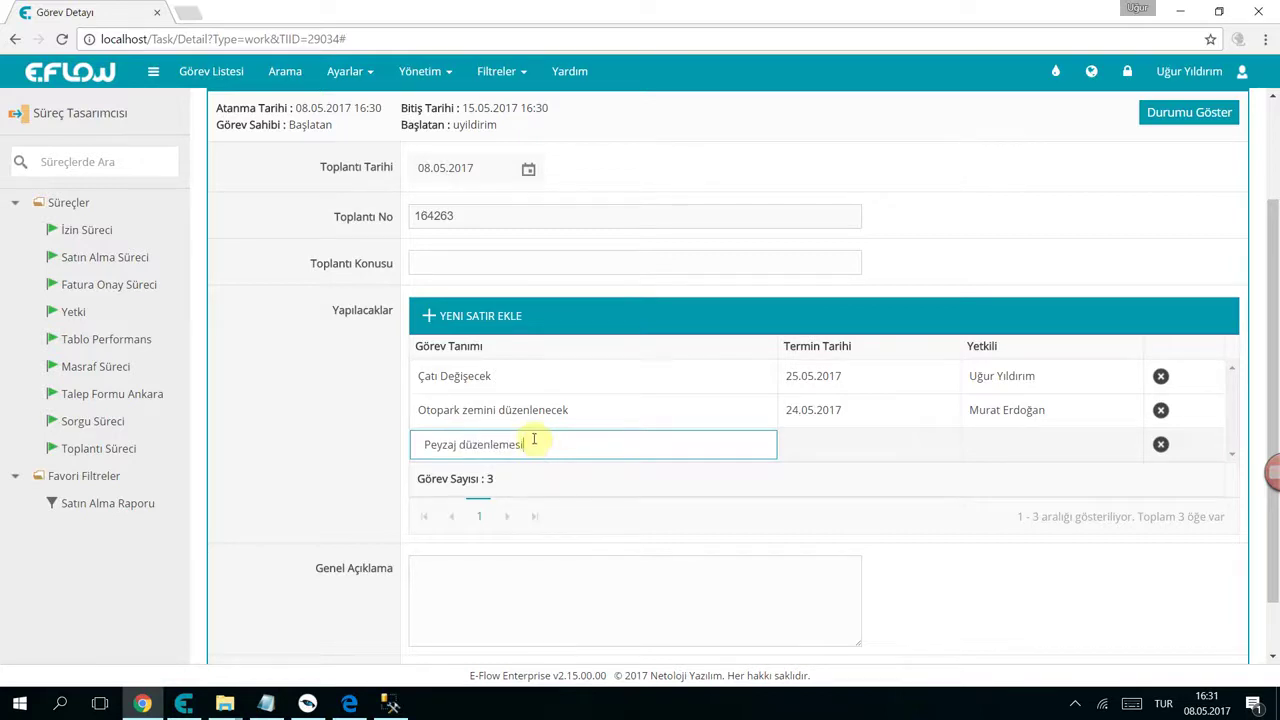
{"action": "left_click", "coordinate": [929, 449]}
{"action": "left_click", "coordinate": [945, 445]}
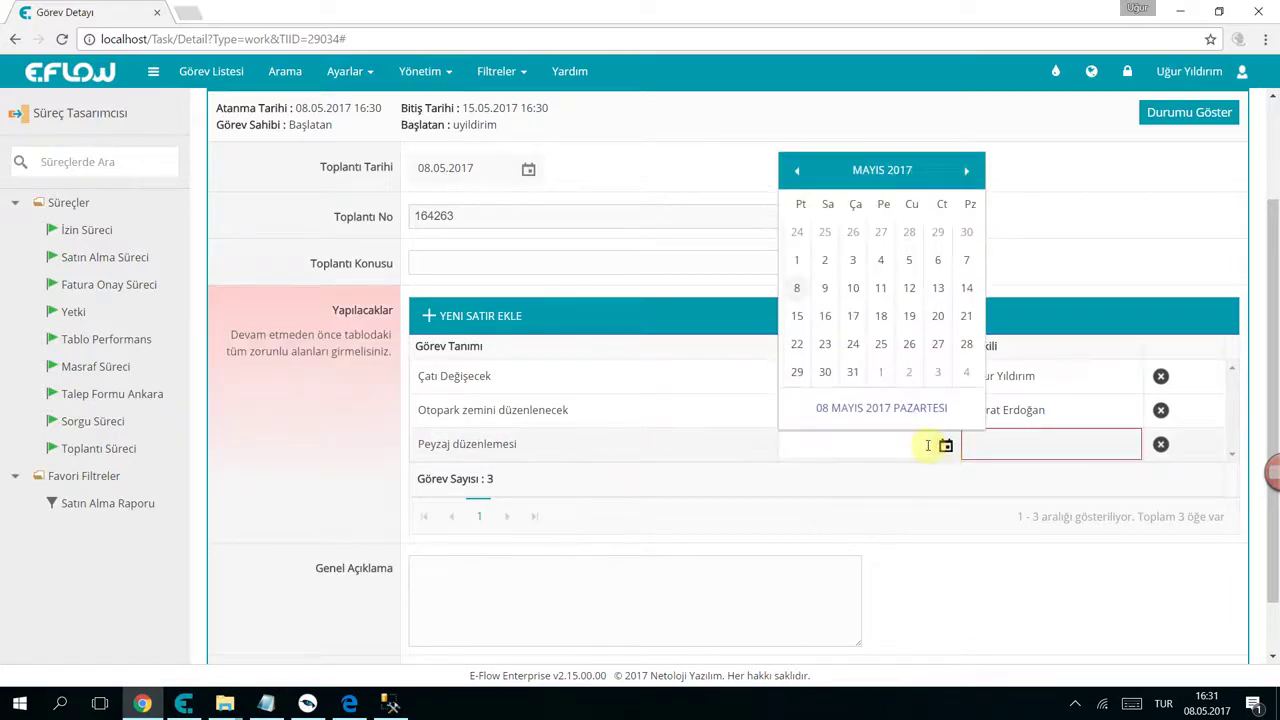
{"action": "left_click", "coordinate": [967, 344]}
{"action": "left_click", "coordinate": [1051, 449]}
{"action": "left_click", "coordinate": [1124, 444]}
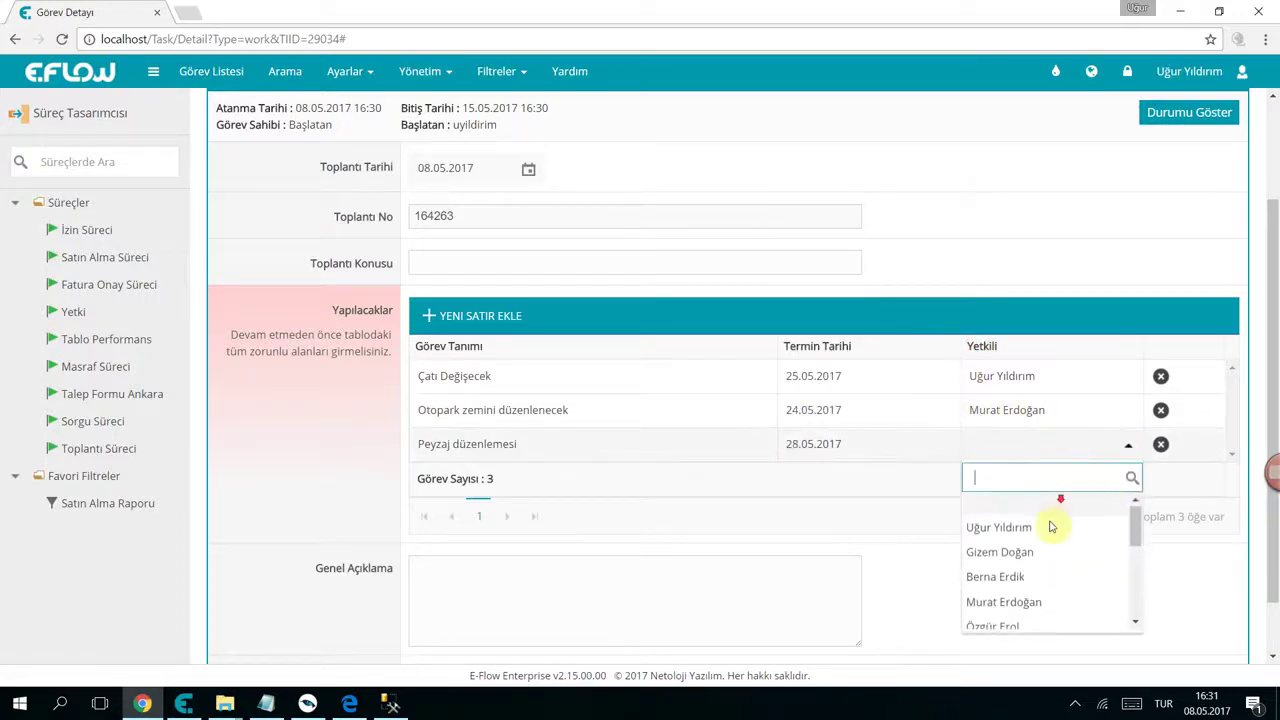
{"action": "scroll", "coordinate": [1045, 550], "scroll_direction": "down", "scroll_amount": 2}
{"action": "scroll", "coordinate": [1025, 600], "scroll_direction": "down", "scroll_amount": 2}
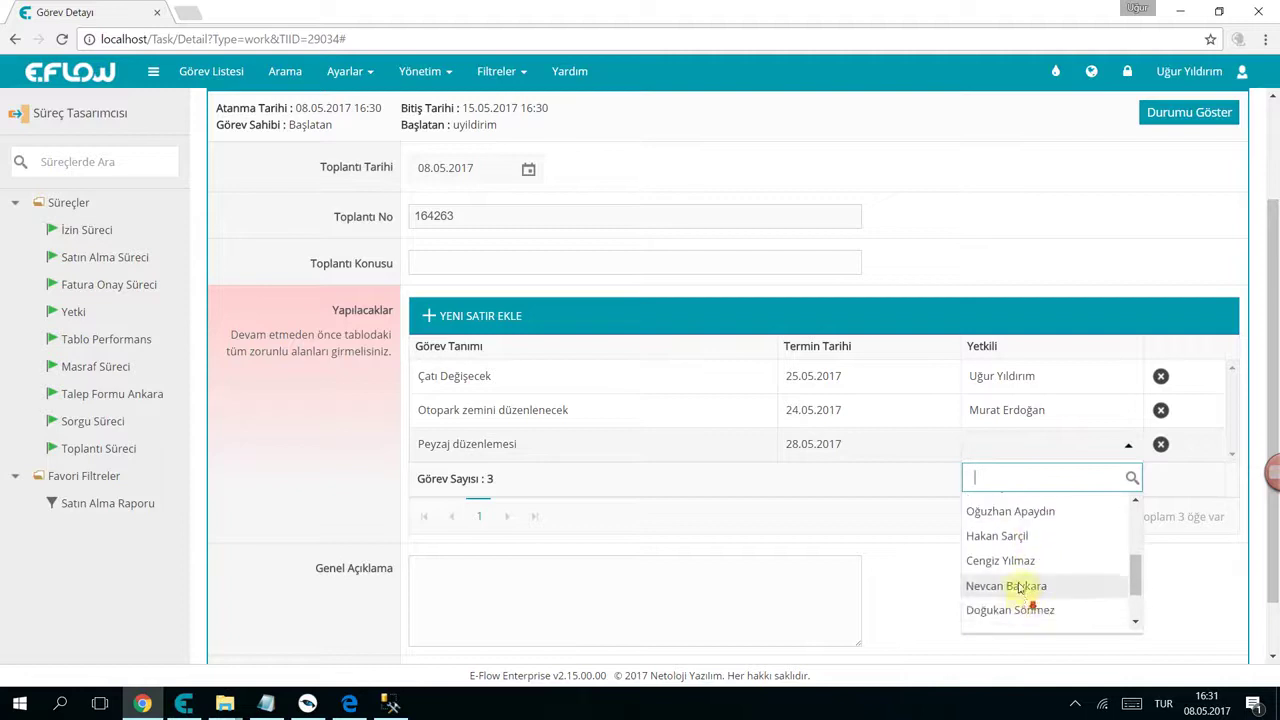
{"action": "left_click", "coordinate": [1000, 531]}
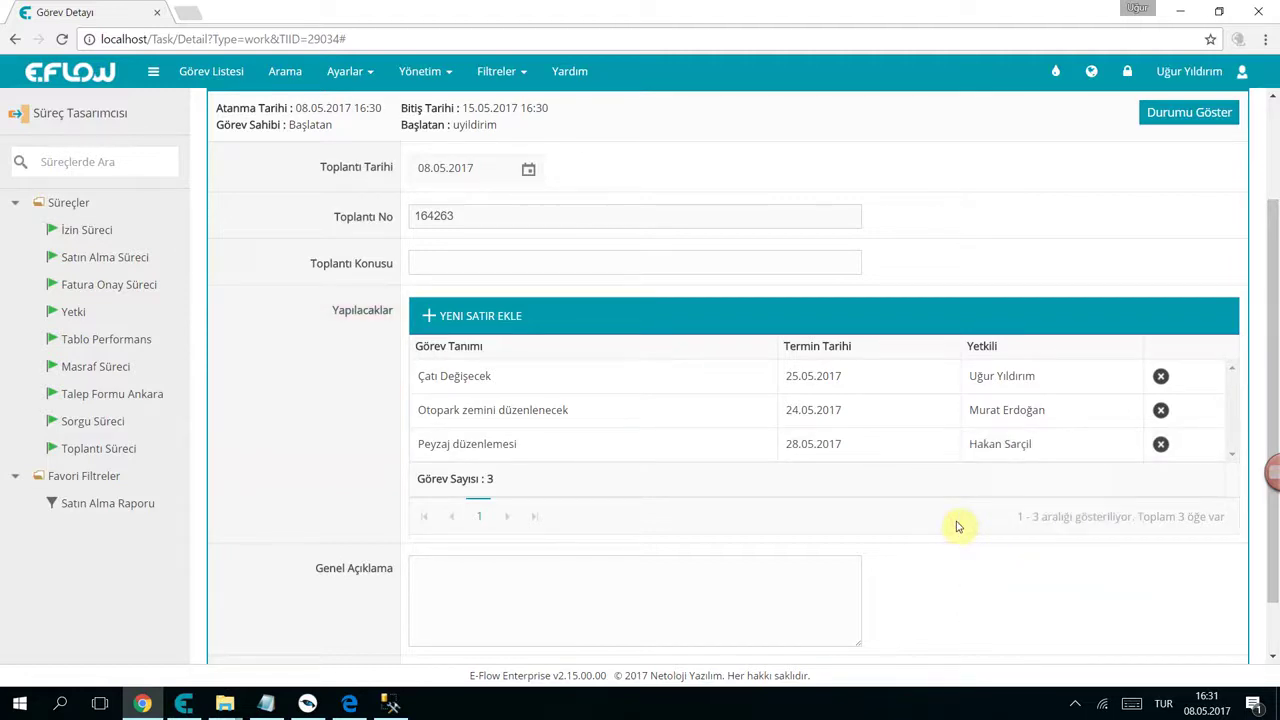
{"action": "scroll", "coordinate": [962, 522], "scroll_direction": "down", "scroll_amount": 2}
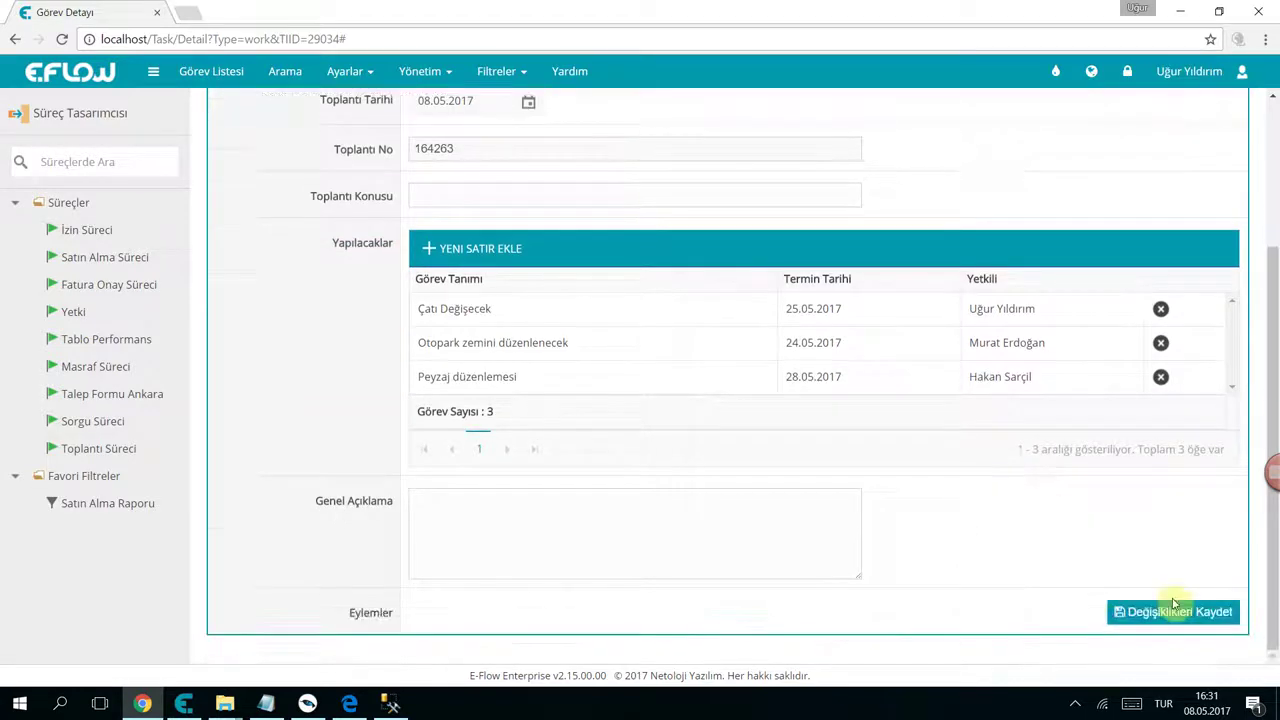
{"action": "left_click", "coordinate": [1180, 621]}
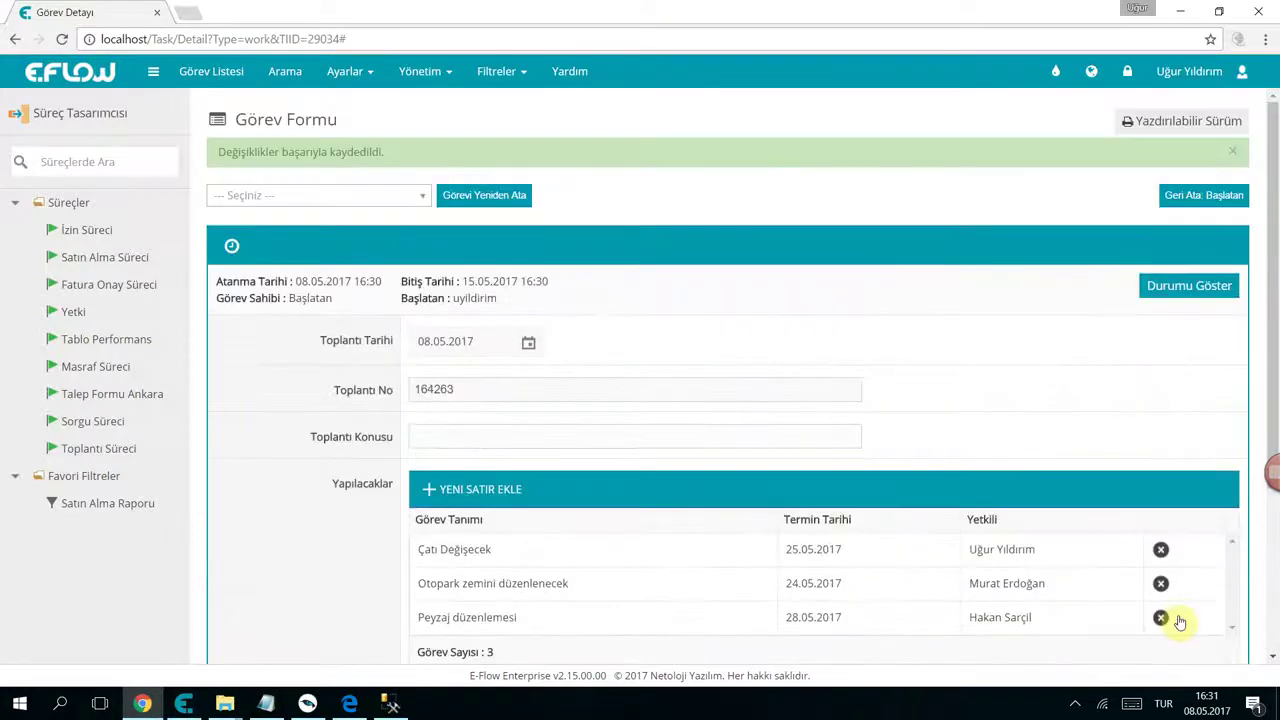
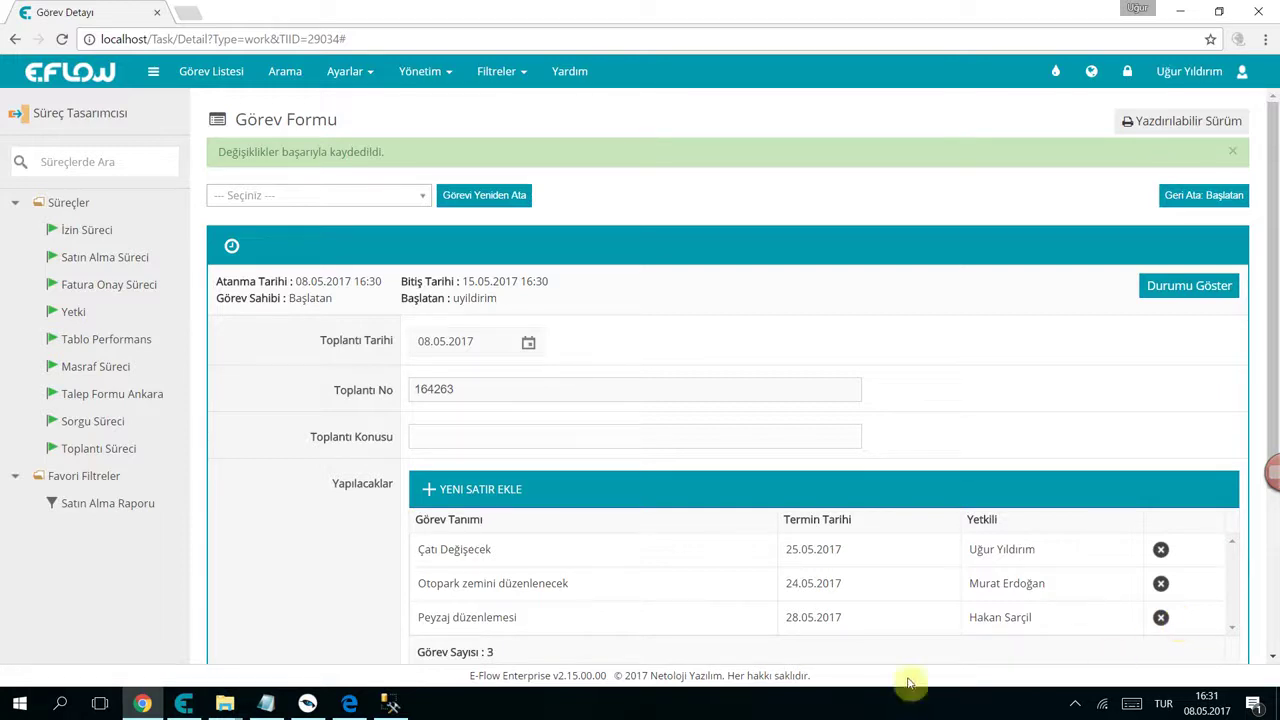
- Switch to E-Flow Designer and create a Numeric data element named ss in Toplantı Süreci
{"action": "left_click", "coordinate": [184, 703]}
{"action": "left_click", "coordinate": [612, 441]}
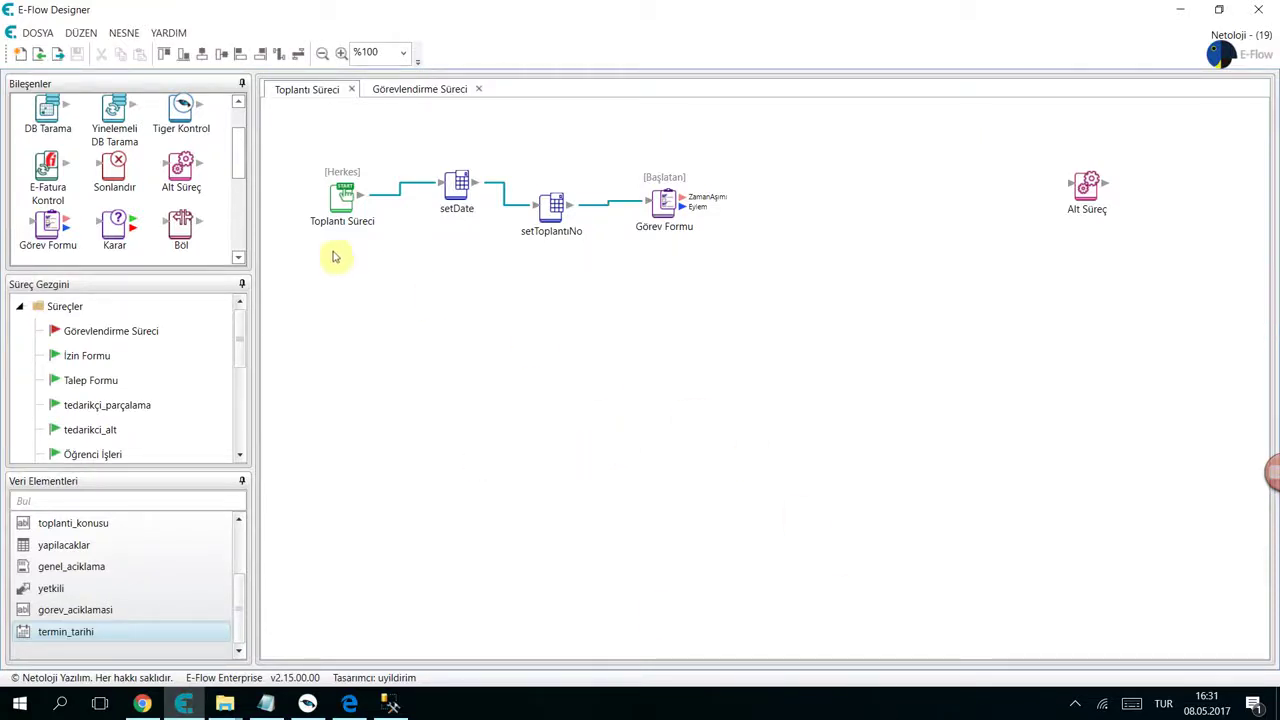
{"action": "scroll", "coordinate": [157, 180], "scroll_direction": "up", "scroll_amount": 1}
{"action": "right_click", "coordinate": [176, 630]}
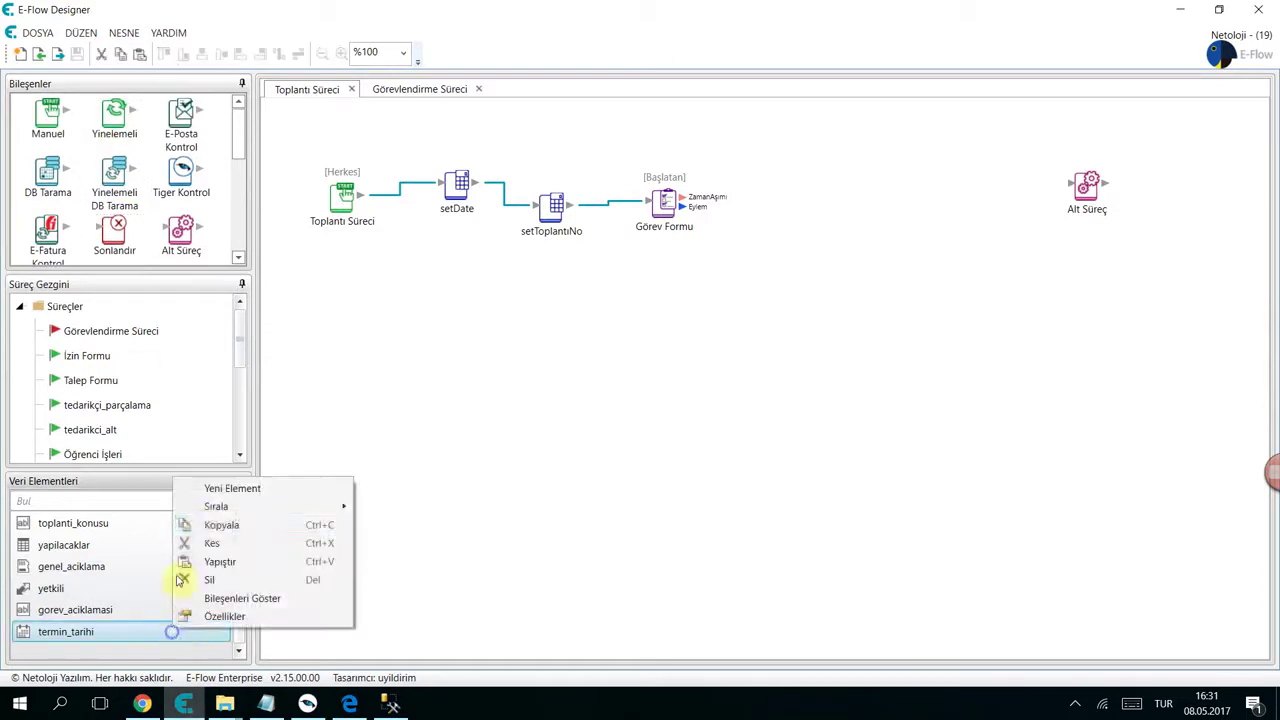
{"action": "left_click", "coordinate": [220, 489]}
{"action": "type", "text": "ss"}
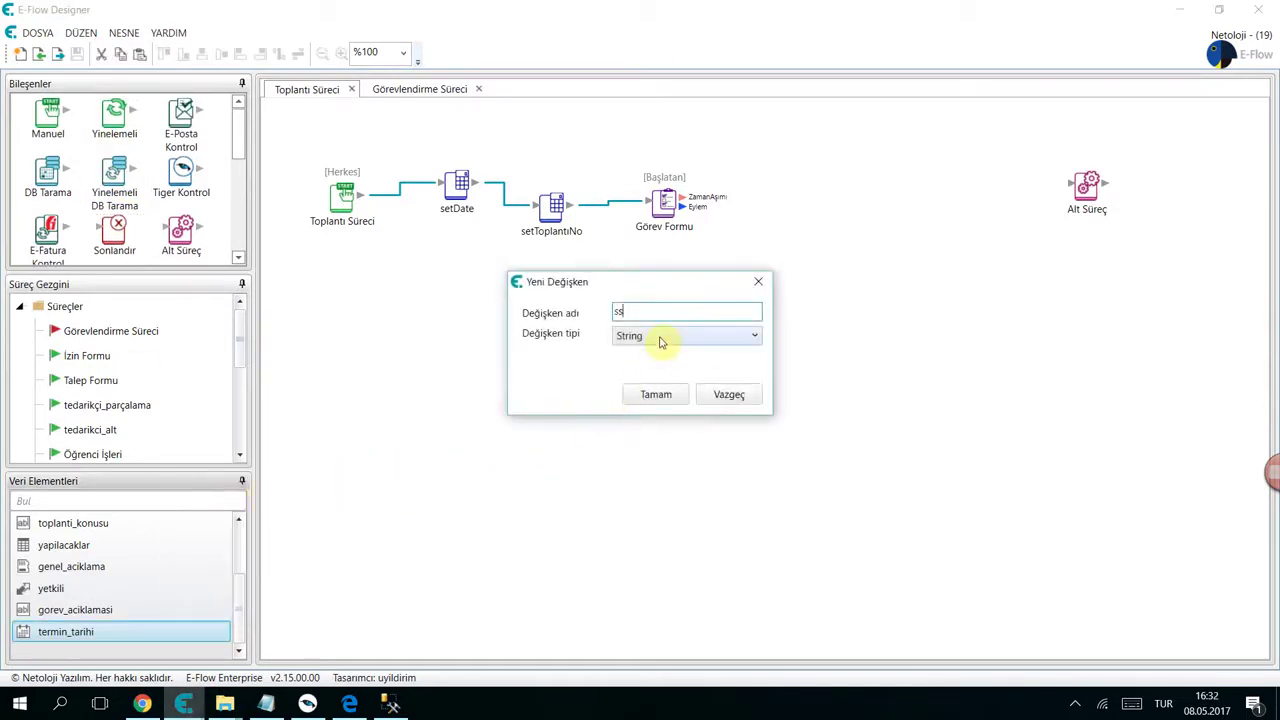
{"action": "left_click", "coordinate": [663, 336]}
{"action": "left_click", "coordinate": [668, 372]}
{"action": "left_click", "coordinate": [656, 394]}
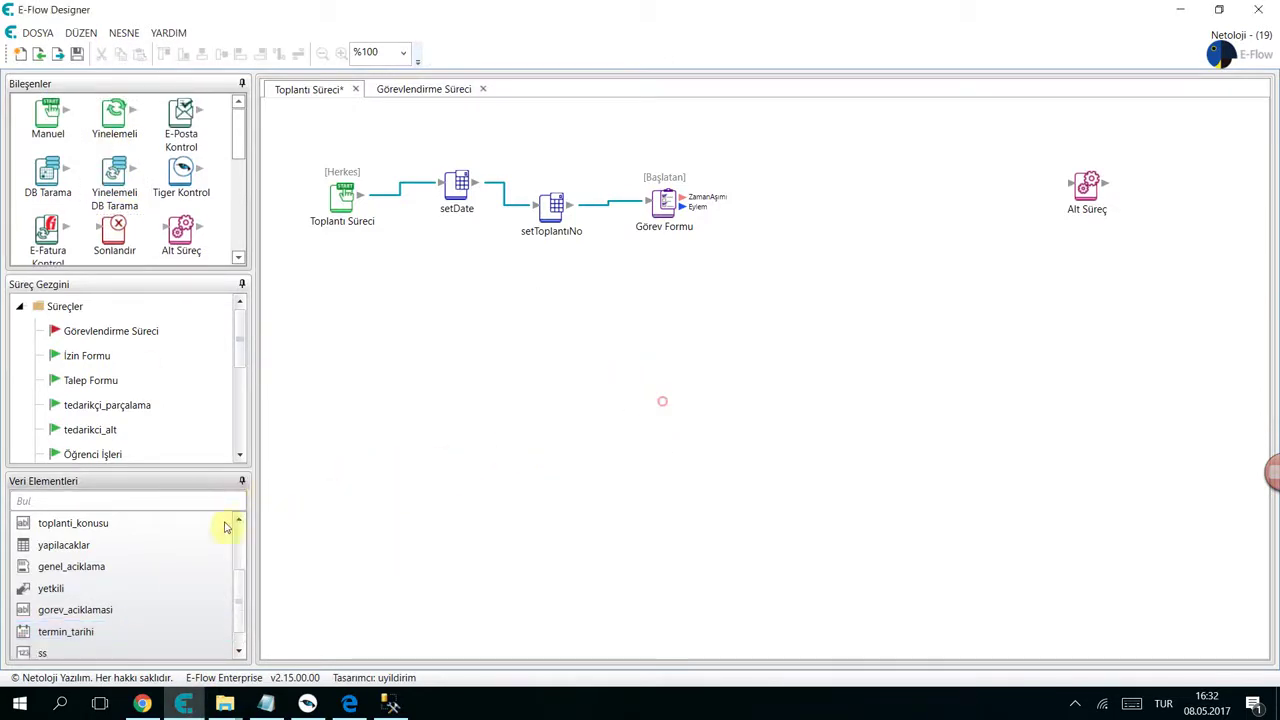
- Create another Numeric data element named sayaç in Toplantı Süreci
{"action": "right_click", "coordinate": [173, 548]}
{"action": "left_click", "coordinate": [215, 412]}
{"action": "type", "text": "sayac"}
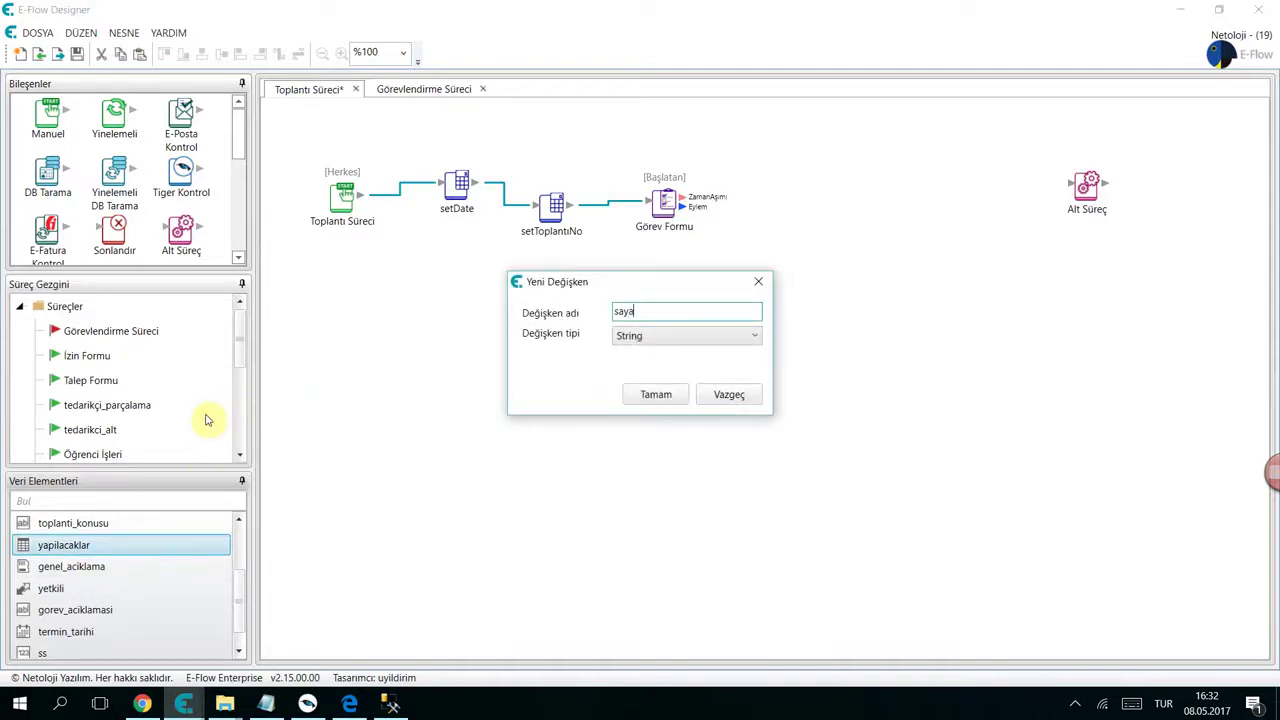
{"action": "left_click", "coordinate": [646, 337]}
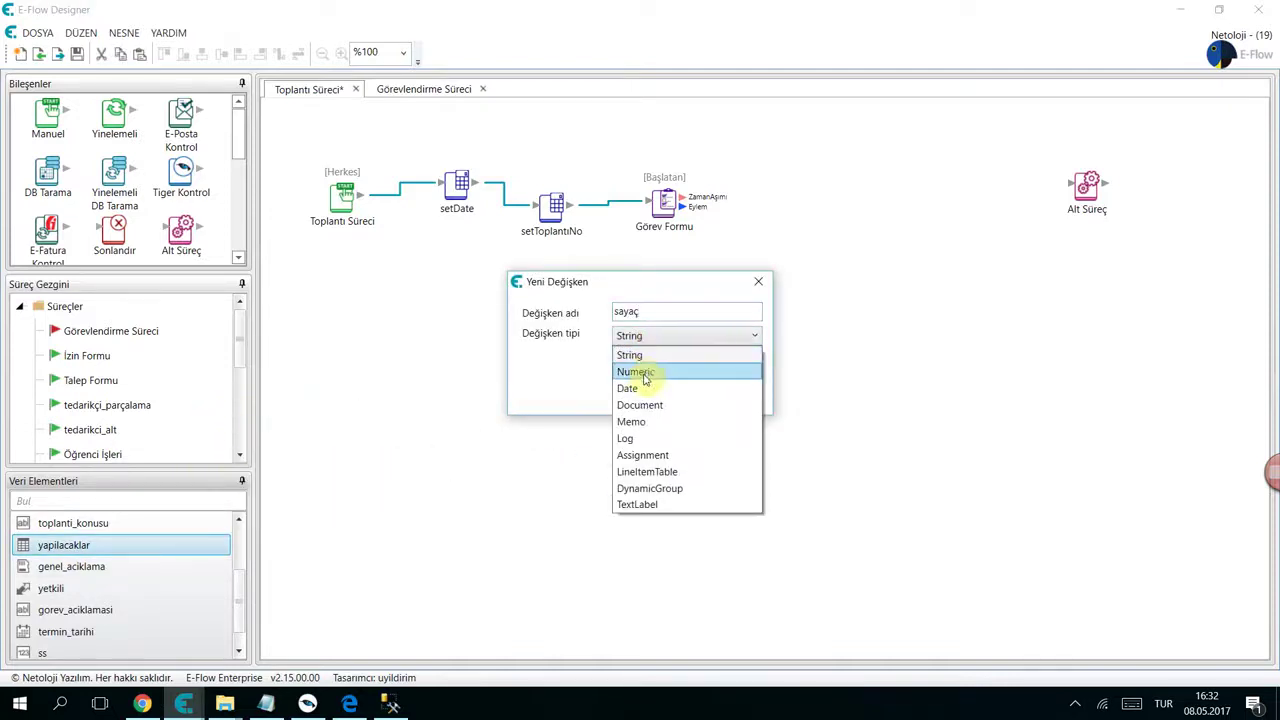
{"action": "left_click", "coordinate": [643, 371]}
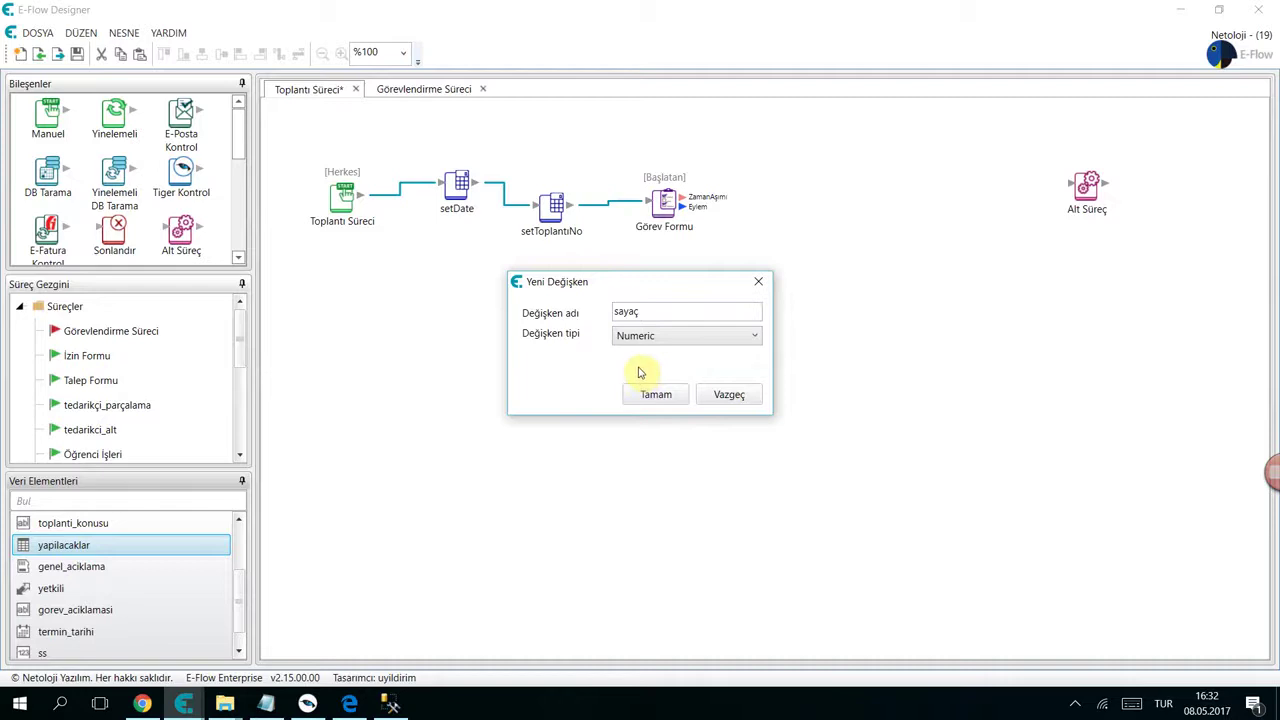
{"action": "left_click", "coordinate": [668, 396]}
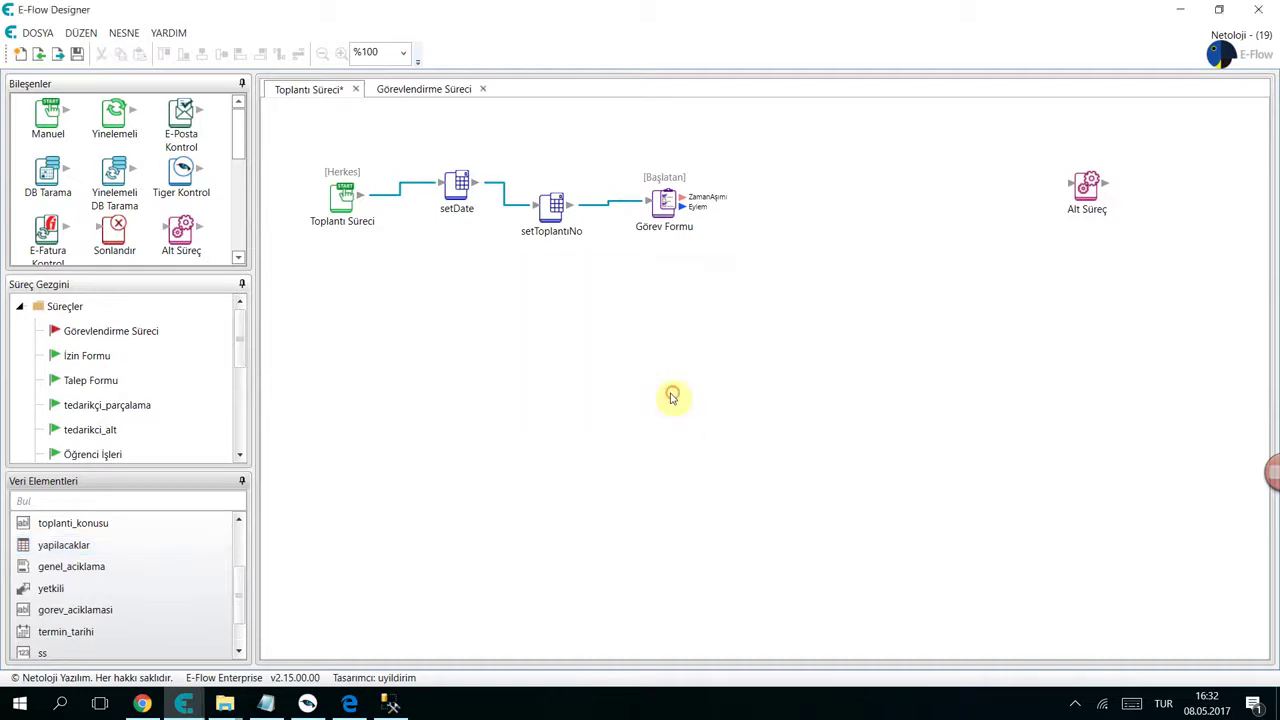
- Move Görev Formu farther from setToplantıNo and connect its Eylem output to a new Hesapla component
{"action": "left_click_drag", "start_coordinate": [658, 210], "coordinate": [712, 205]}
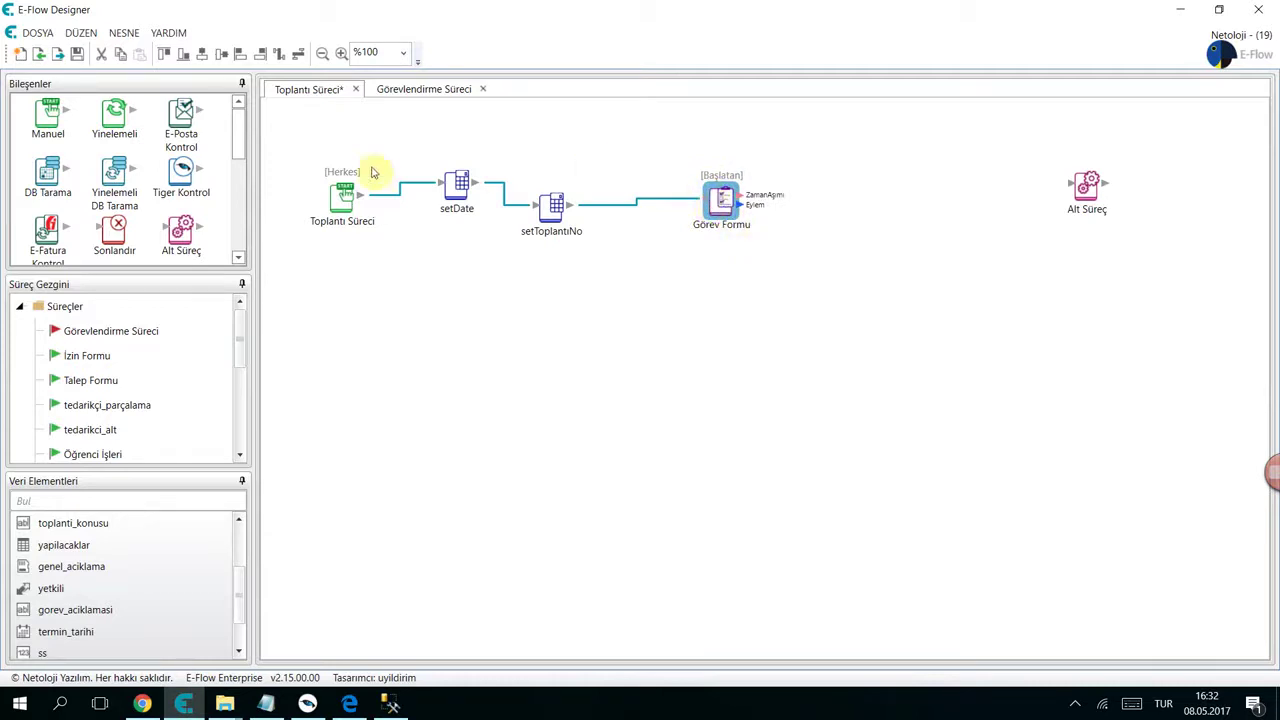
{"action": "scroll", "coordinate": [80, 205], "scroll_direction": "down", "scroll_amount": 3}
{"action": "left_click_drag", "start_coordinate": [72, 205], "coordinate": [862, 228]}
{"action": "mouse_move", "coordinate": [740, 200]}
{"action": "left_mouse_down"}
{"action": "mouse_move", "coordinate": [817, 243]}
{"action": "mouse_move", "coordinate": [860, 228]}
{"action": "mouse_move", "coordinate": [948, 285]}
{"action": "left_mouse_up"}
- Name the action on the connection to Hesapla Görevleri Ata, and move Hesapla closer to Görev Formu
{"action": "left_click", "coordinate": [840, 256]}
{"action": "type", "text": "Görevleri"}
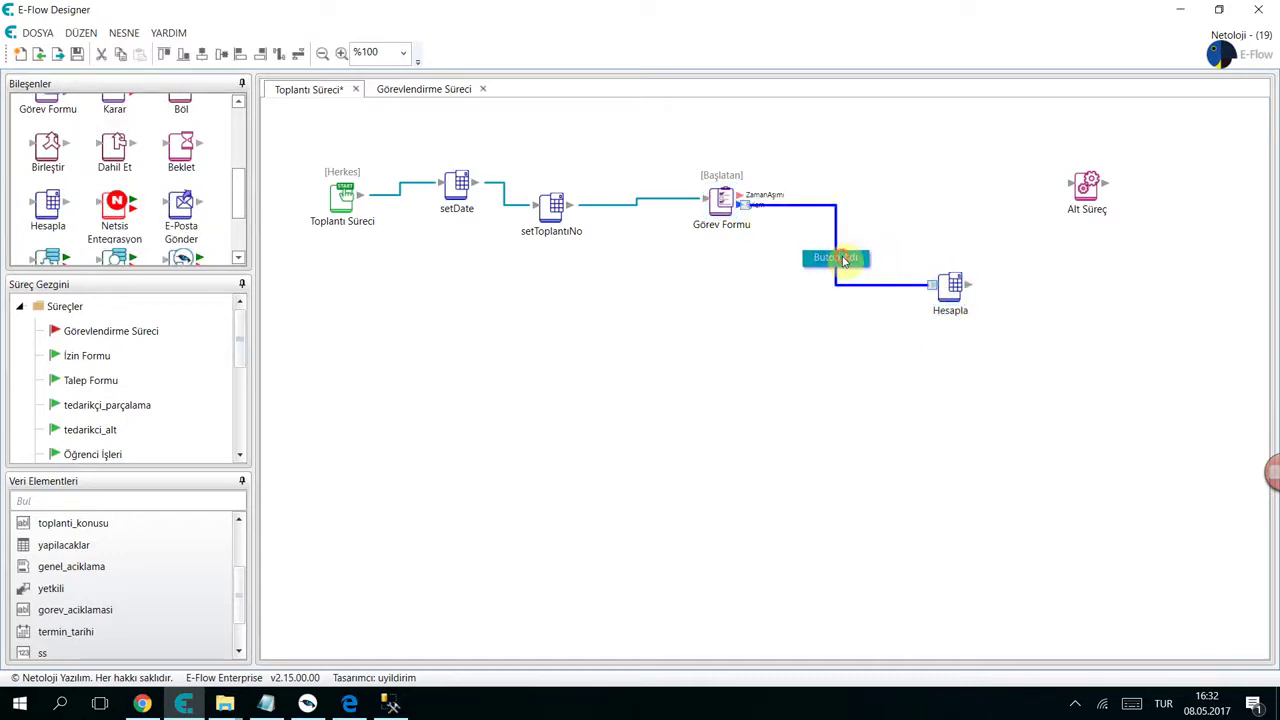
{"action": "type", "text": " Ata"}
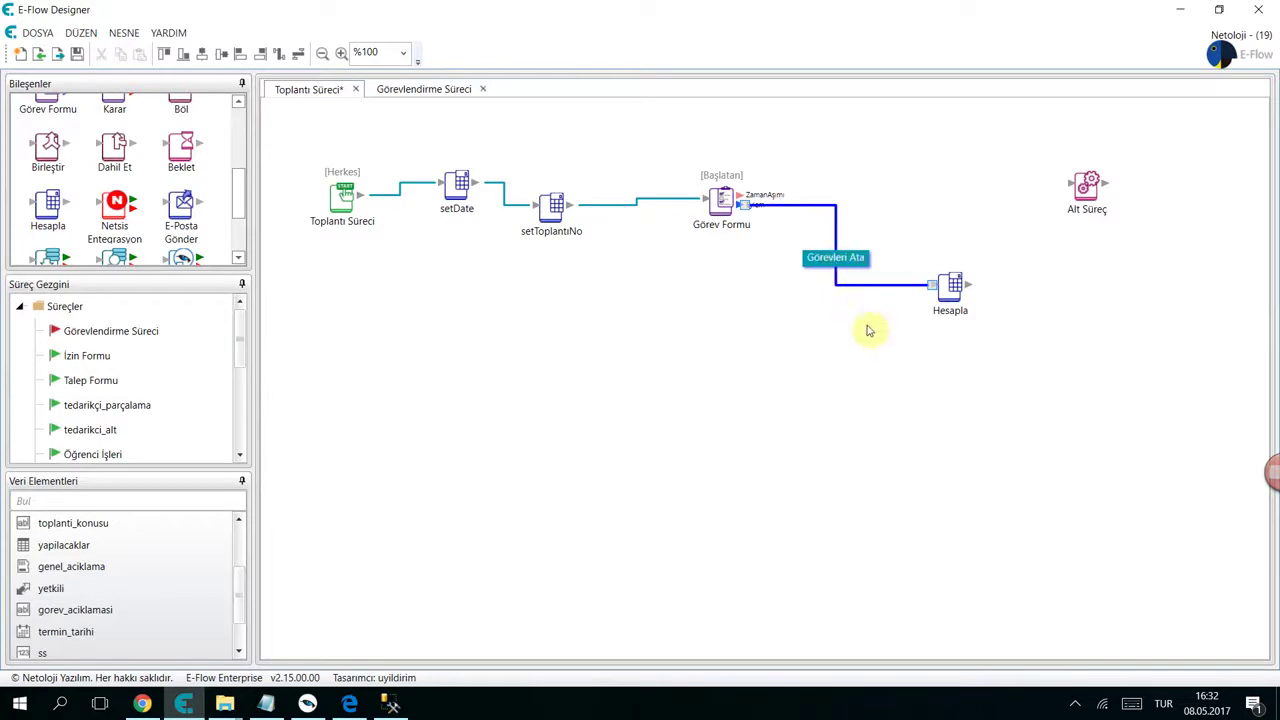
{"action": "left_click_drag", "start_coordinate": [880, 338], "coordinate": [886, 262]}
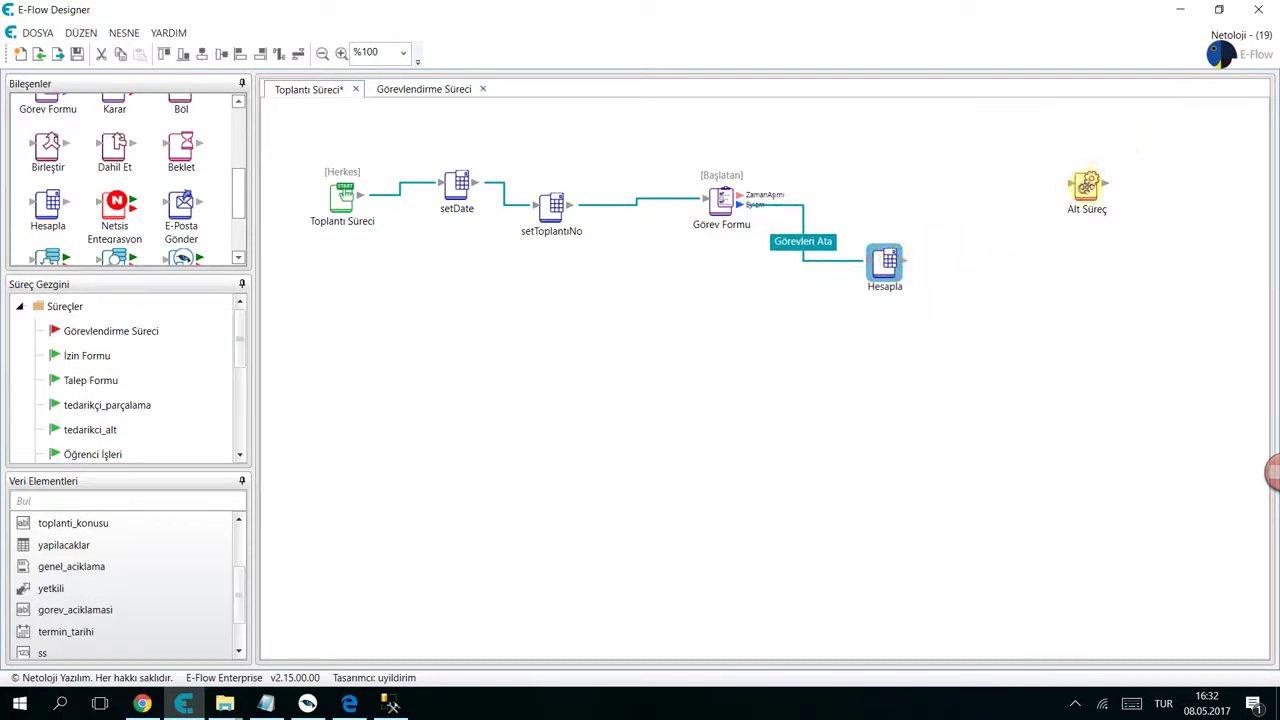
- Move Alt Süreç down to the lower part of the canvas and shift Hesapla slightly away from Görev Formu
{"action": "left_click_drag", "start_coordinate": [1087, 186], "coordinate": [1134, 509]}
{"action": "mouse_move", "coordinate": [886, 264]}
{"action": "left_mouse_down"}
{"action": "mouse_move", "coordinate": [891, 248]}
{"action": "mouse_move", "coordinate": [892, 265]}
{"action": "left_mouse_up"}
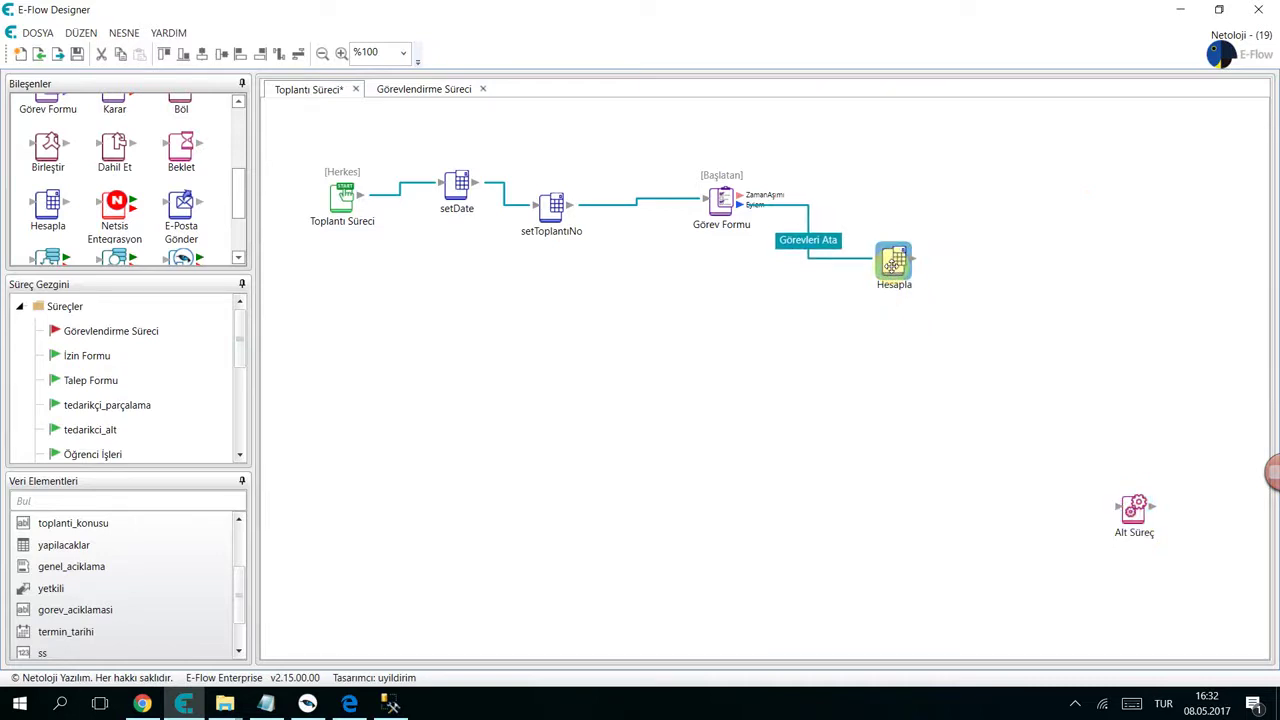
{"action": "left_click_drag", "start_coordinate": [892, 266], "coordinate": [894, 268]}
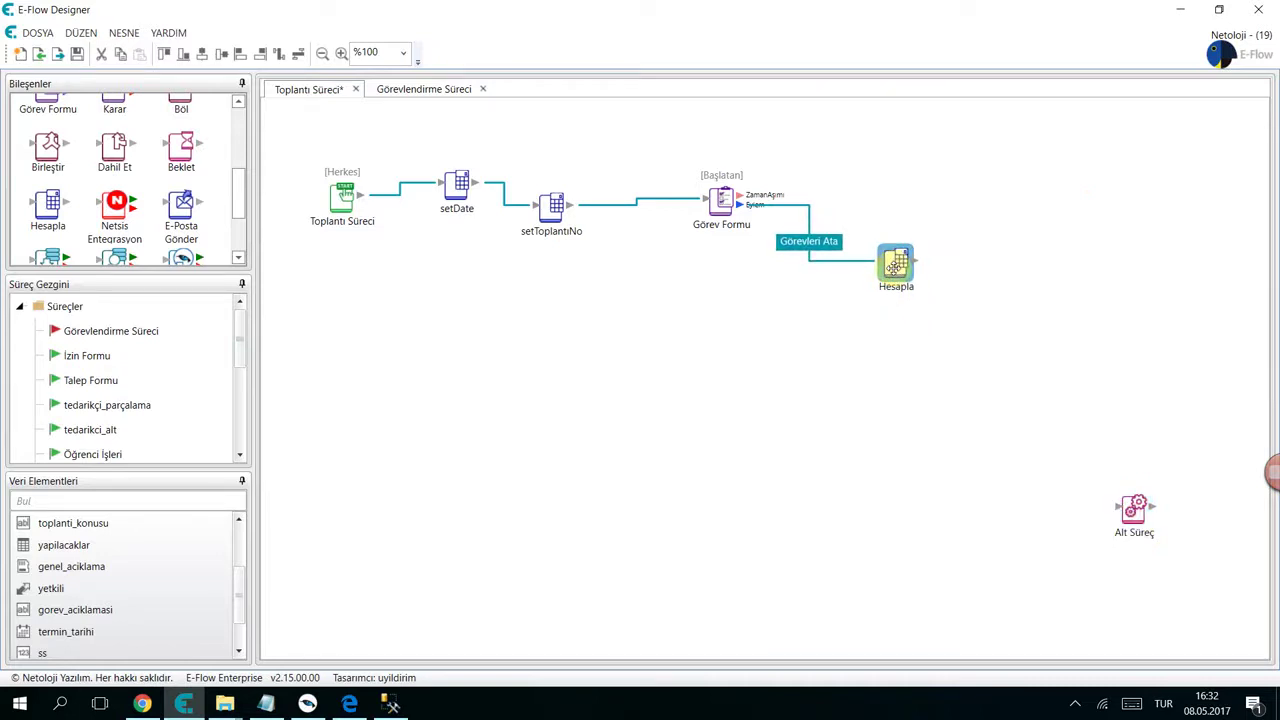
- Set the expression of the Hesapla component after Görev Formu to GetLineItemRowCount(%yapilacaklar%)
{"action": "double_click", "coordinate": [894, 265]}
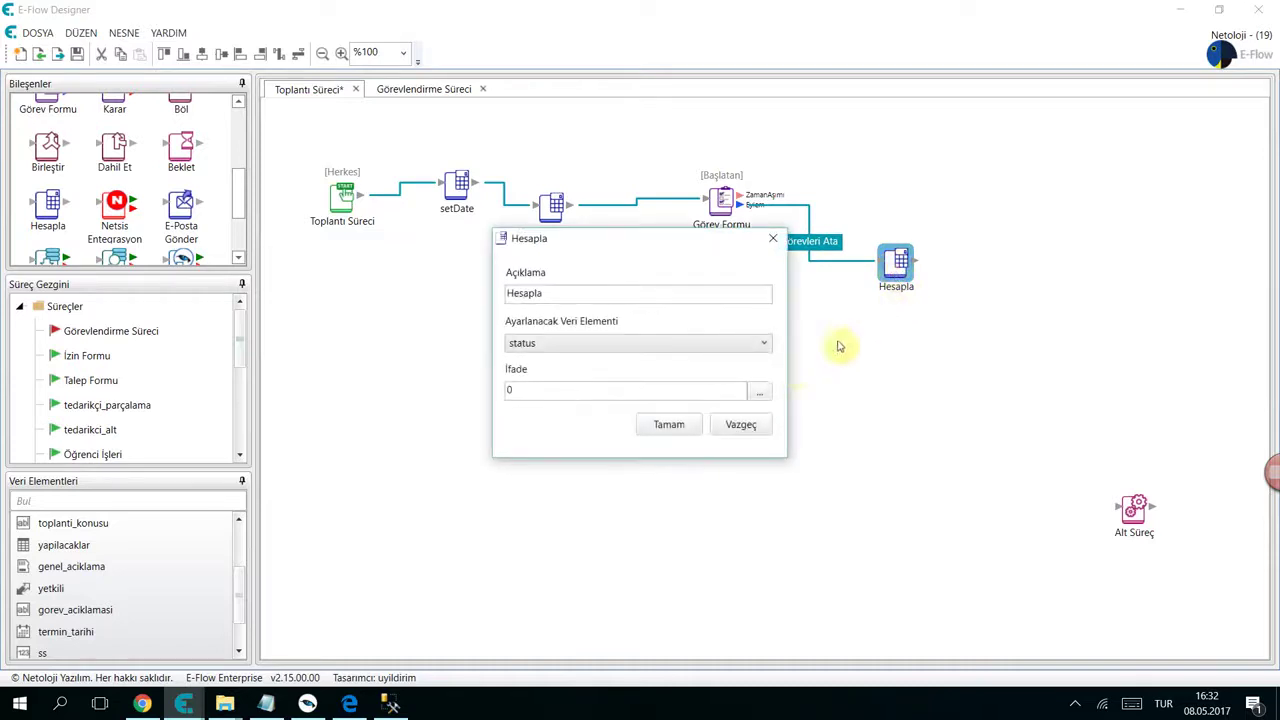
{"action": "left_click", "coordinate": [760, 396]}
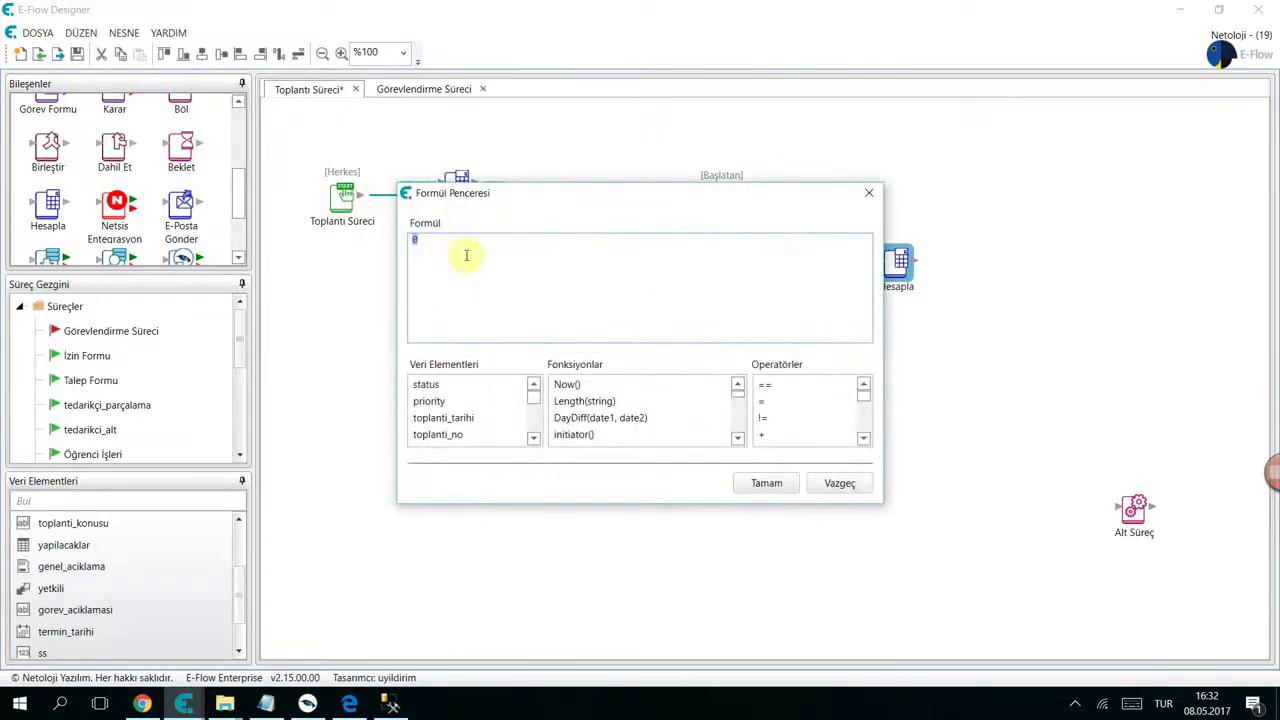
{"action": "left_click", "coordinate": [672, 417]}
{"action": "scroll", "coordinate": [675, 419], "scroll_direction": "down", "scroll_amount": 3}
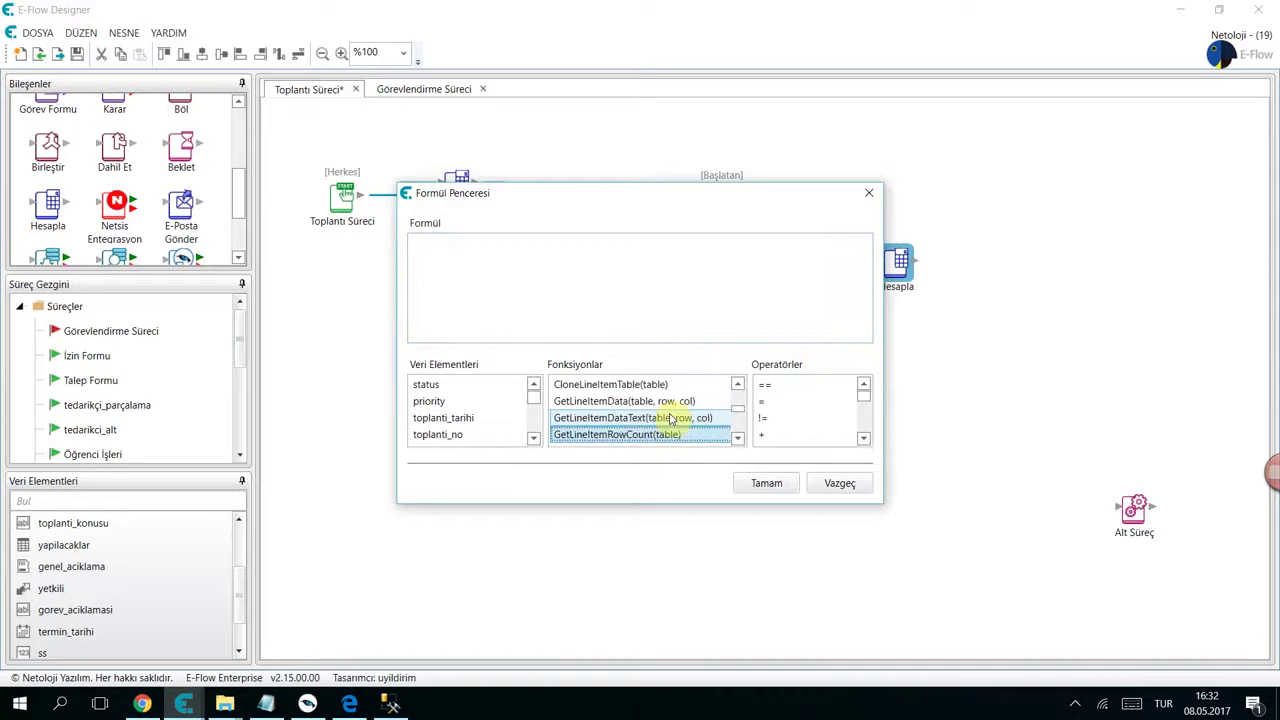
{"action": "left_click", "coordinate": [657, 434]}
{"action": "double_click", "coordinate": [655, 435]}
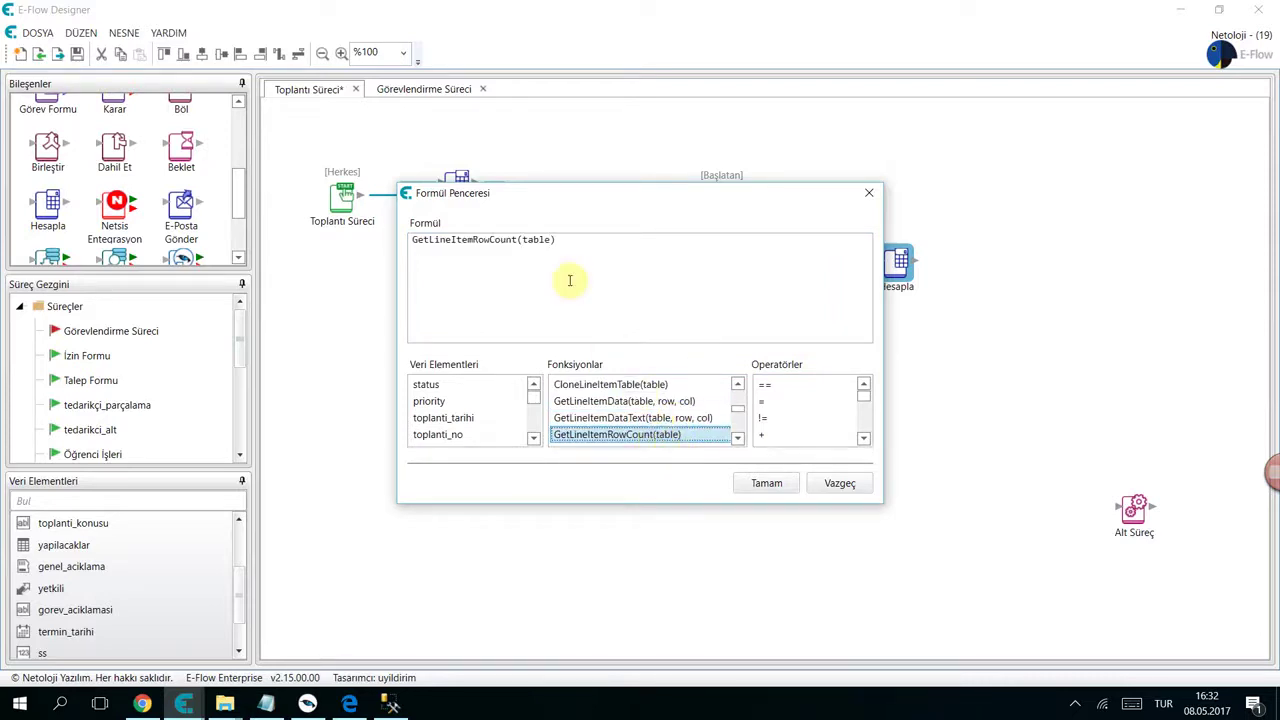
{"action": "double_click", "coordinate": [537, 240]}
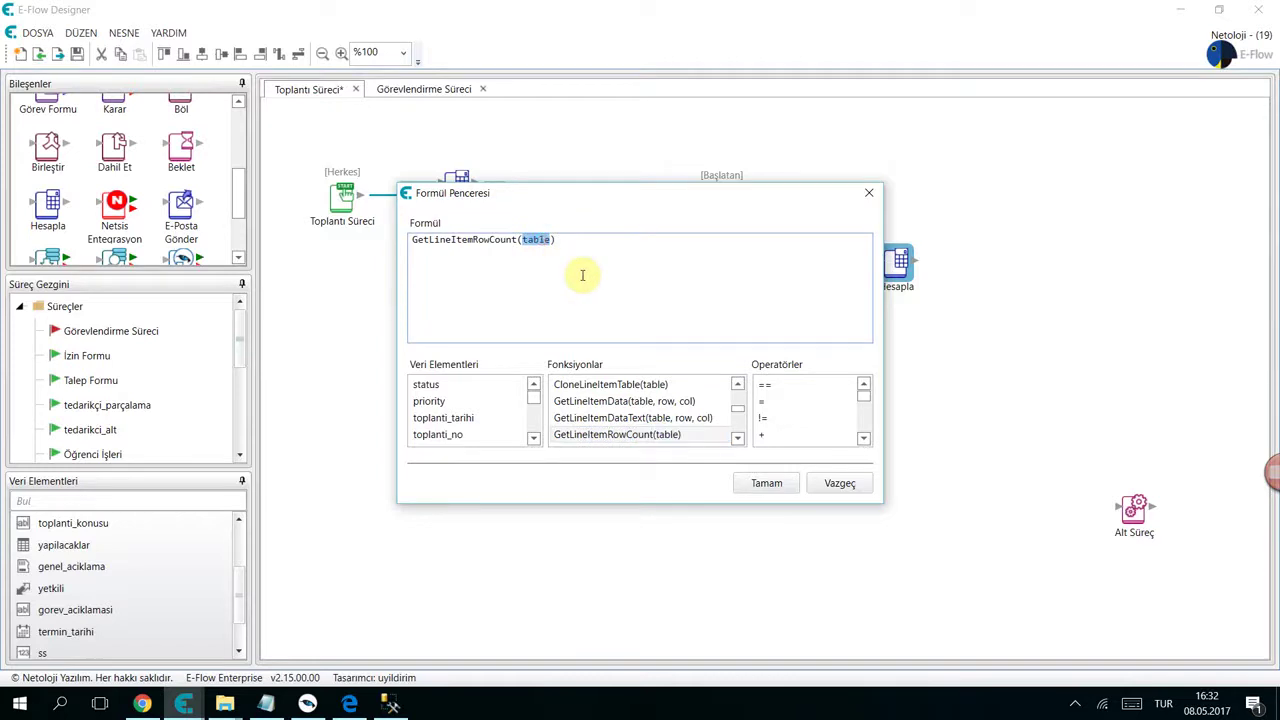
{"action": "key", "text": "BackSpace"}
{"action": "scroll", "coordinate": [480, 405], "scroll_direction": "down", "scroll_amount": 2}
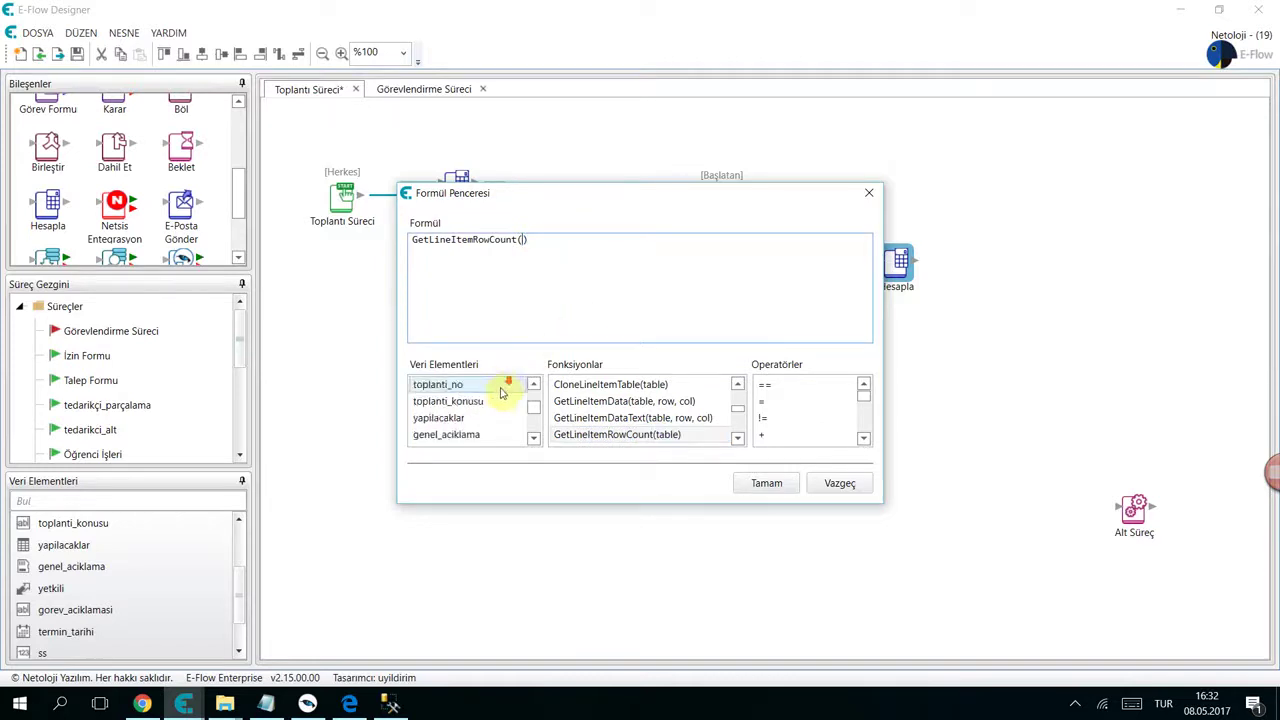
{"action": "scroll", "coordinate": [480, 413], "scroll_direction": "up", "scroll_amount": 2}
{"action": "double_click", "coordinate": [458, 418]}
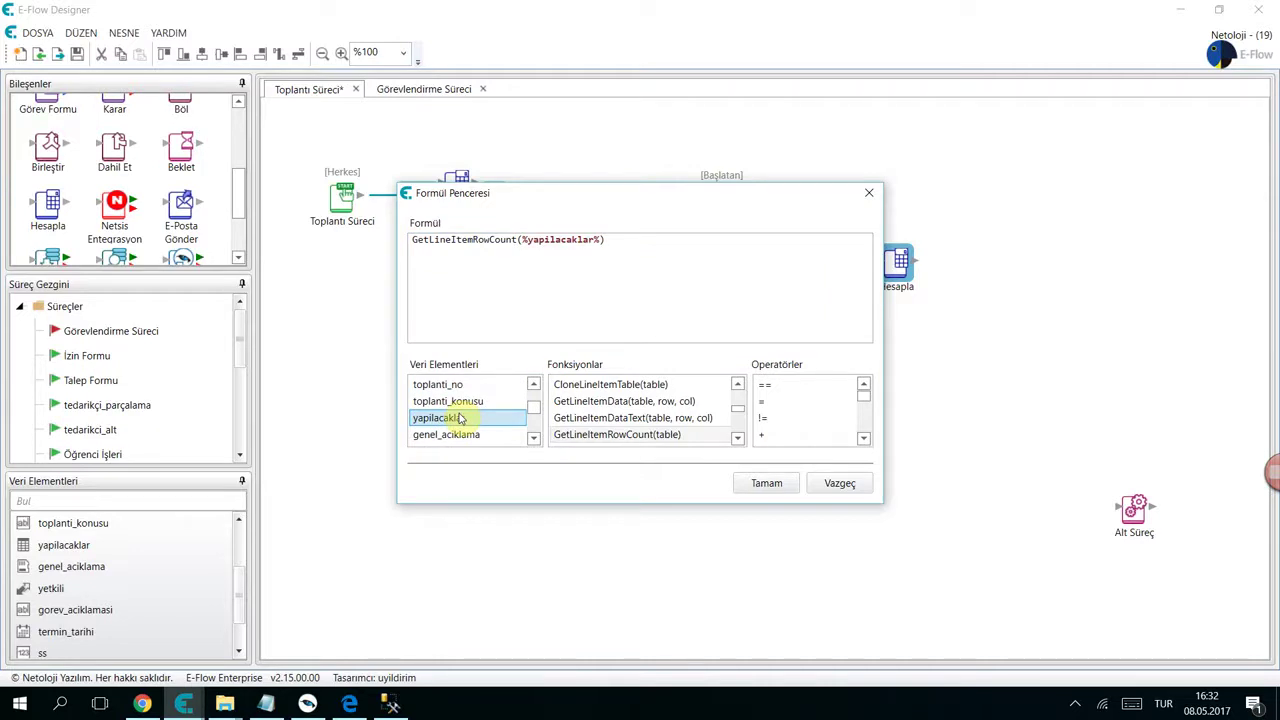
{"action": "left_click", "coordinate": [778, 484]}
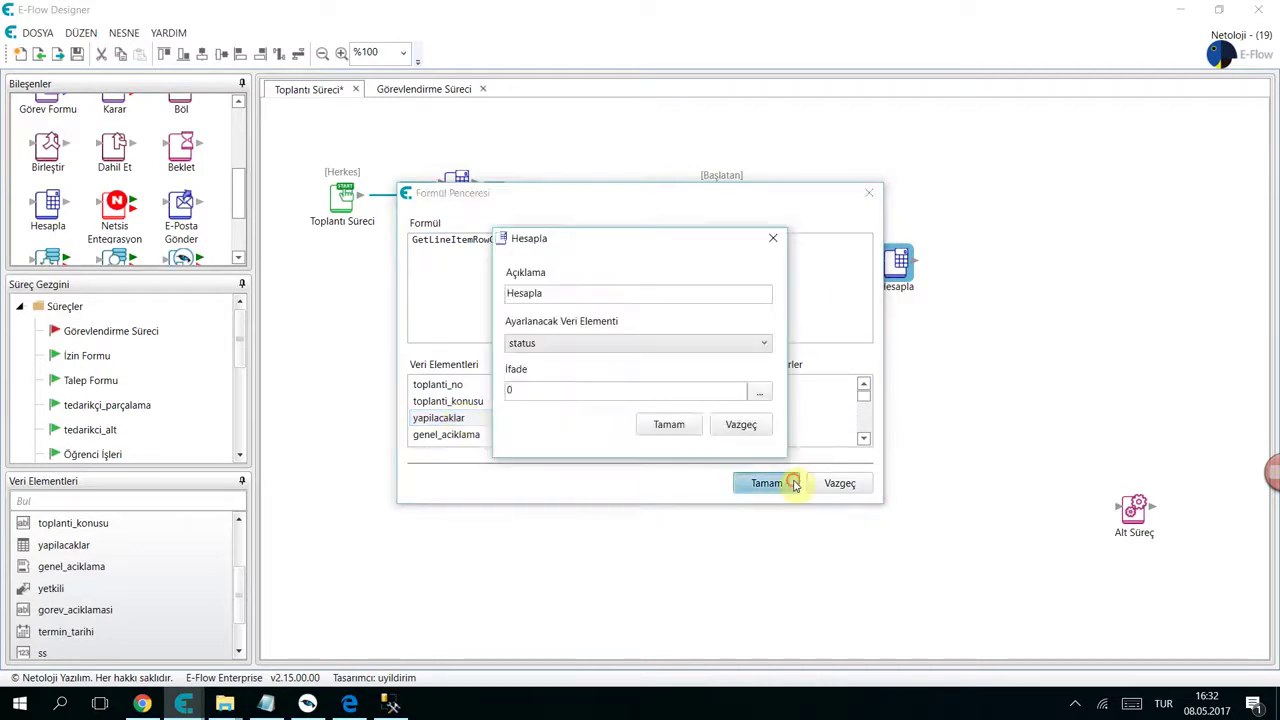
- Make ss the data element that this Hesapla component sets, and change its description to getSS
{"action": "left_click", "coordinate": [645, 346]}
{"action": "left_click", "coordinate": [593, 529]}
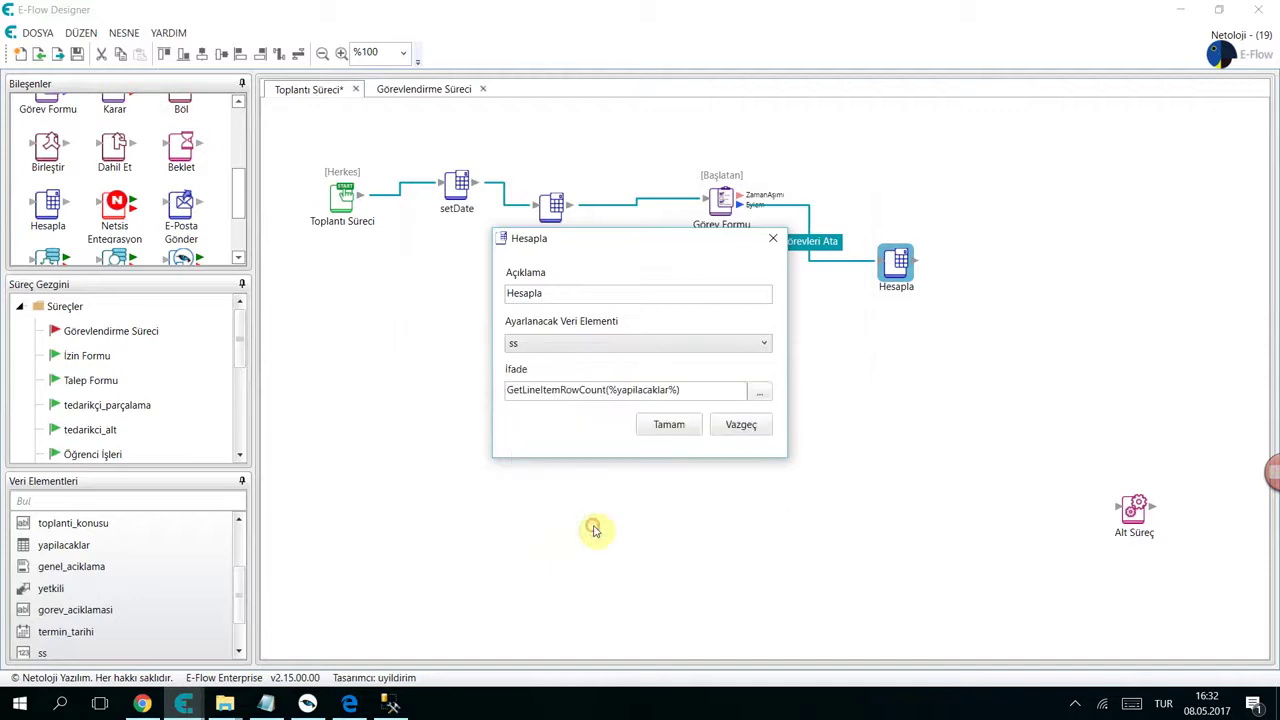
{"action": "double_click", "coordinate": [570, 293]}
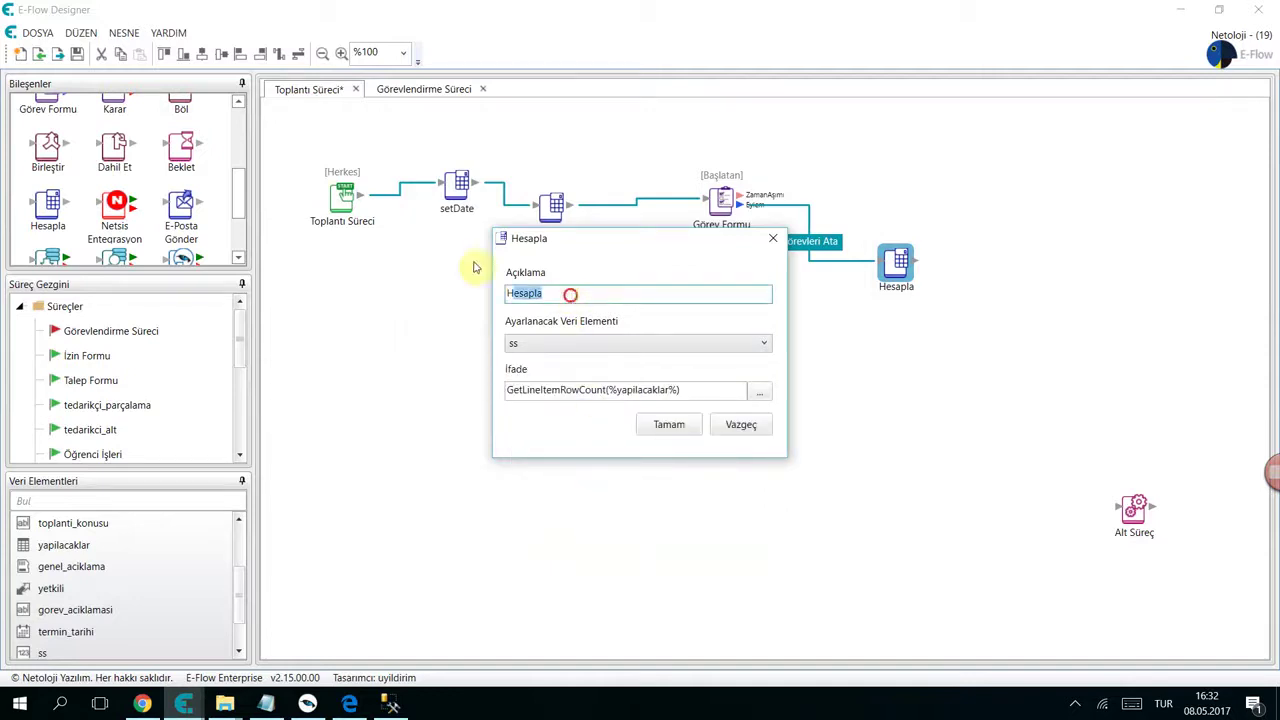
{"action": "type", "text": "getSS"}
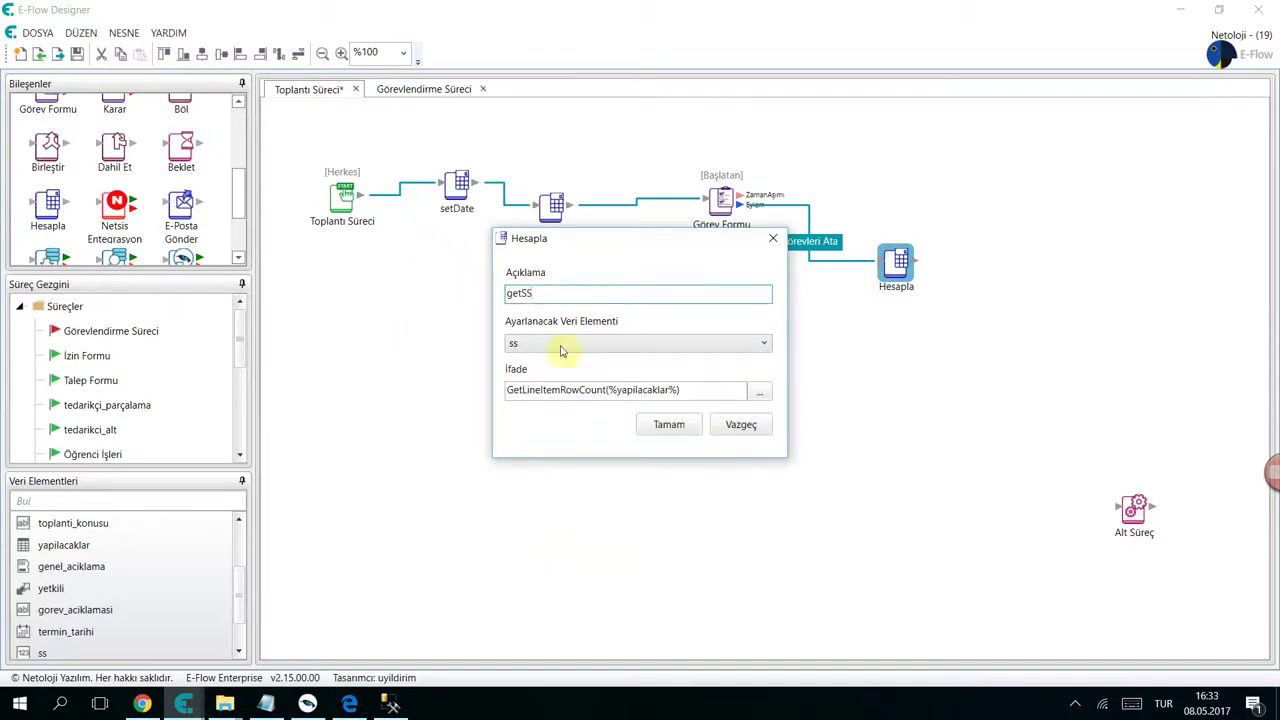
{"action": "left_click", "coordinate": [669, 425]}
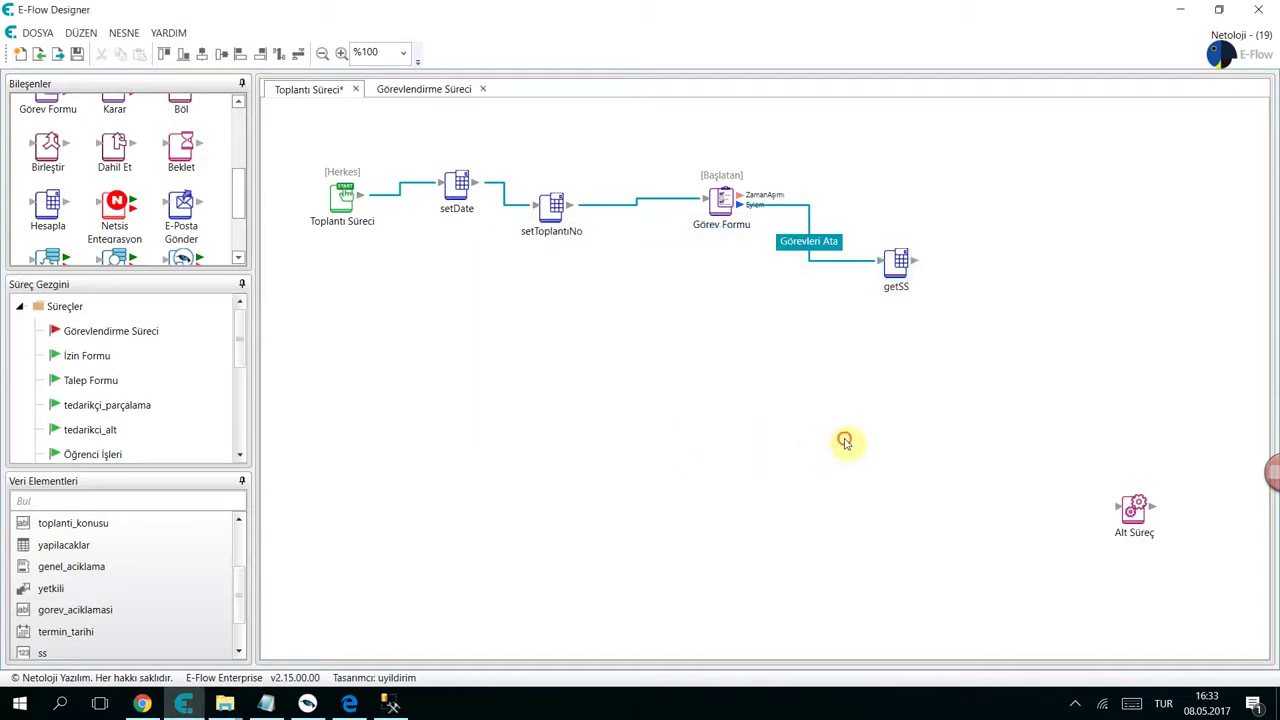
- Add a Karar component beside getSS and connect the output of getSS to it
{"action": "scroll", "coordinate": [110, 165], "scroll_direction": "down", "scroll_amount": 3}
{"action": "scroll", "coordinate": [108, 172], "scroll_direction": "up", "scroll_amount": 3}
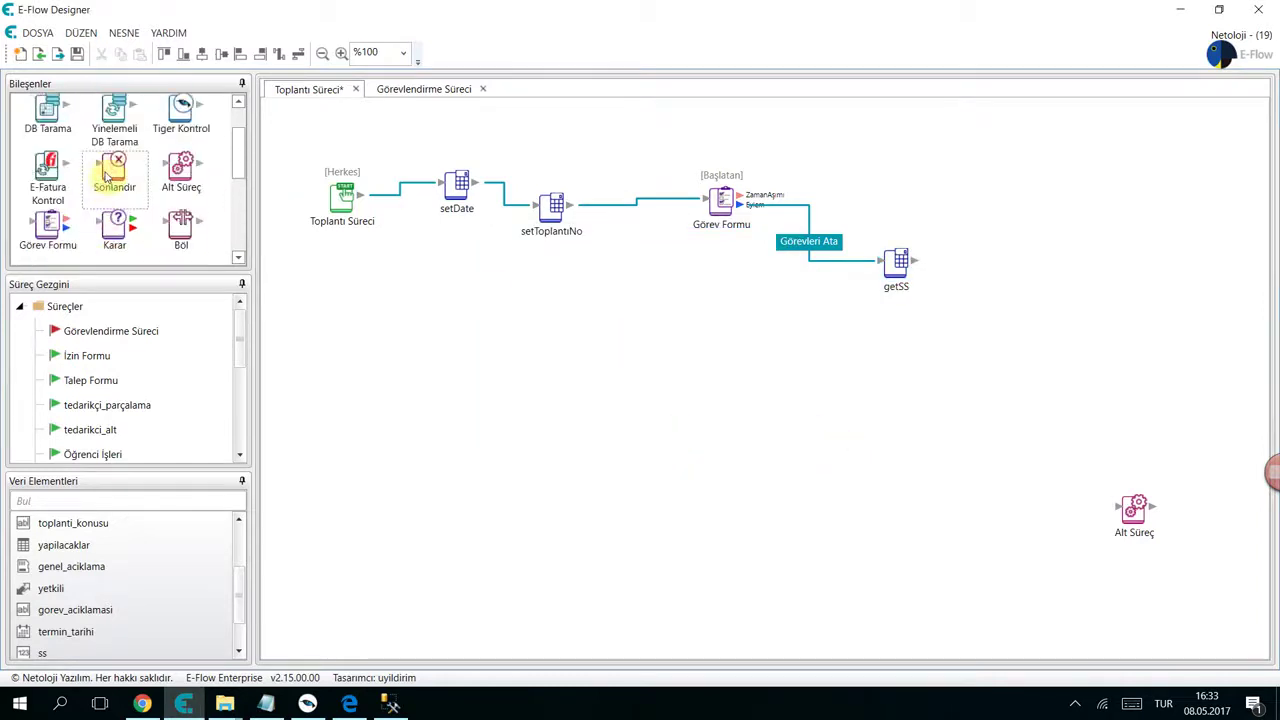
{"action": "left_click_drag", "start_coordinate": [108, 225], "coordinate": [1008, 266]}
{"action": "left_click_drag", "start_coordinate": [910, 262], "coordinate": [1008, 266]}
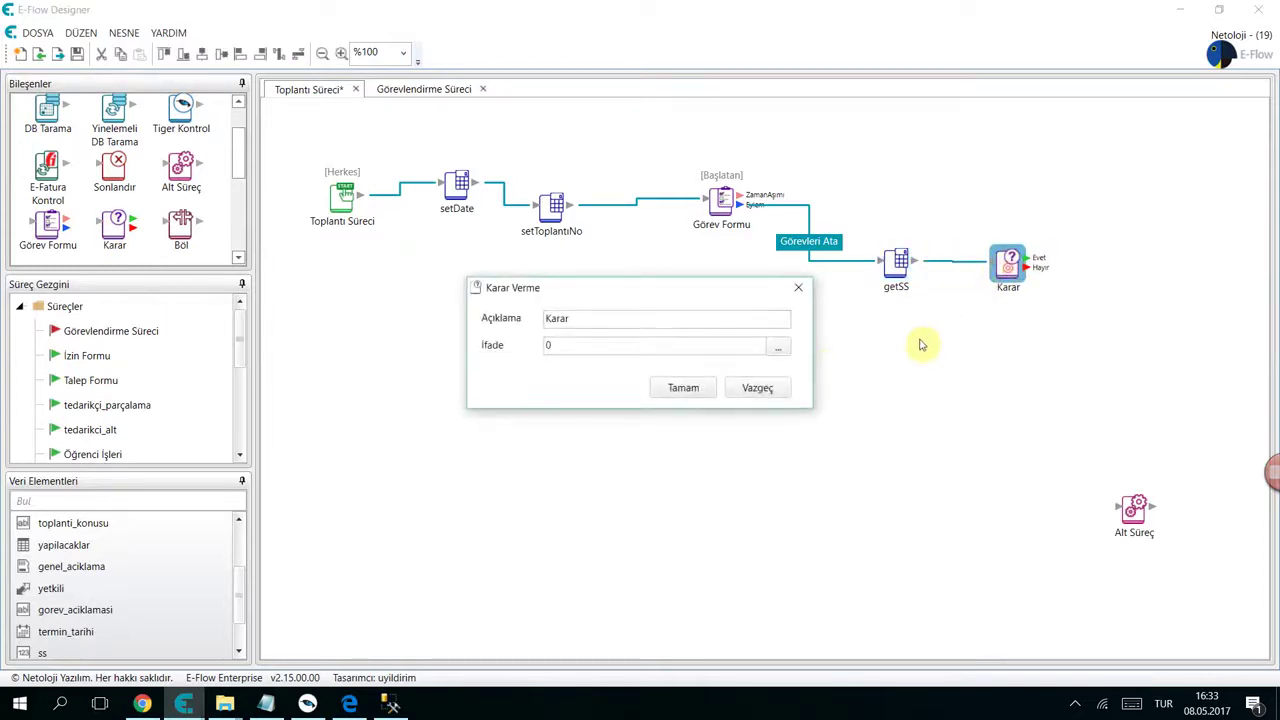
- Set the Karar component's expression to %sayac%<%ss%
{"action": "left_click", "coordinate": [777, 346]}
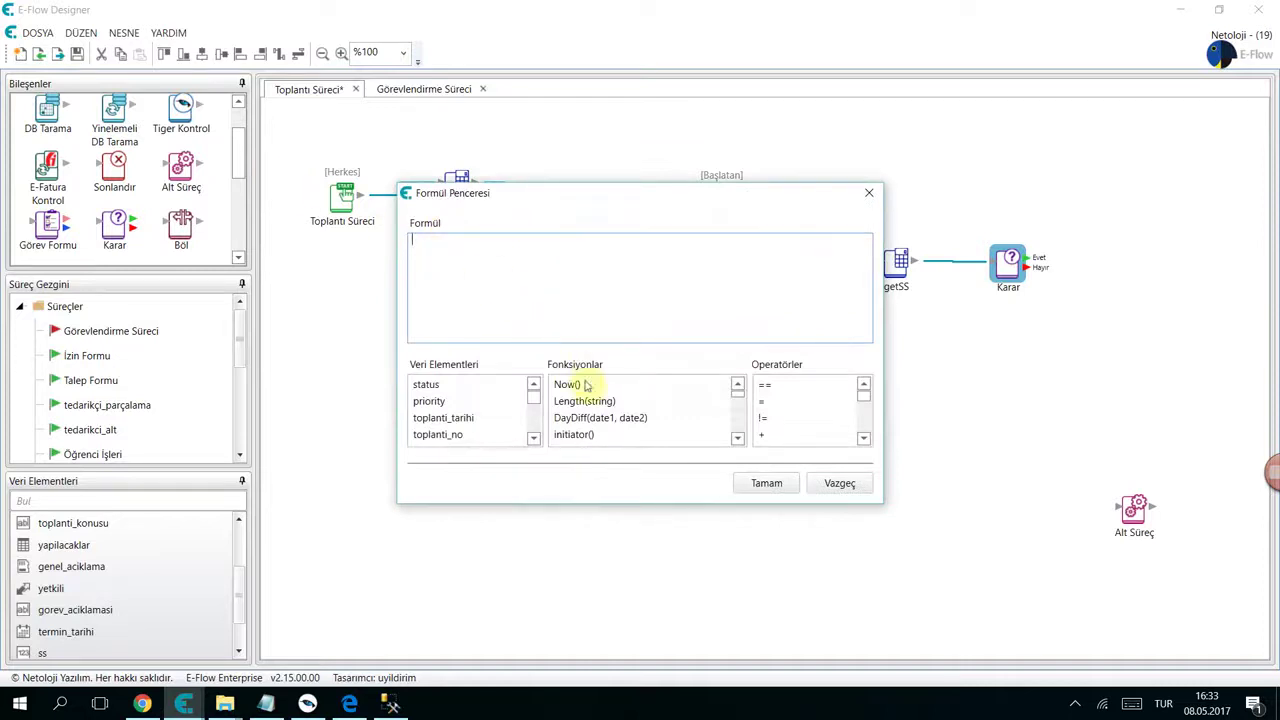
{"action": "scroll", "coordinate": [486, 400], "scroll_direction": "down", "scroll_amount": 5}
{"action": "double_click", "coordinate": [464, 435]}
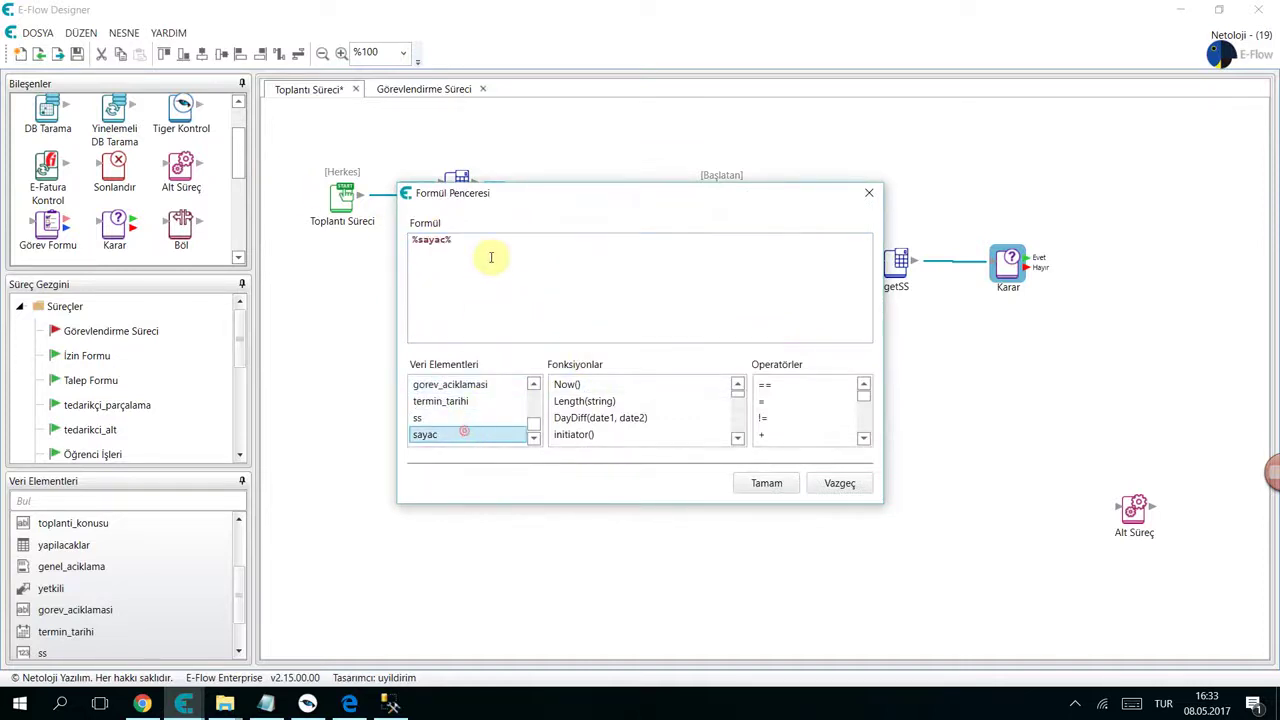
{"action": "type", "text": "<"}
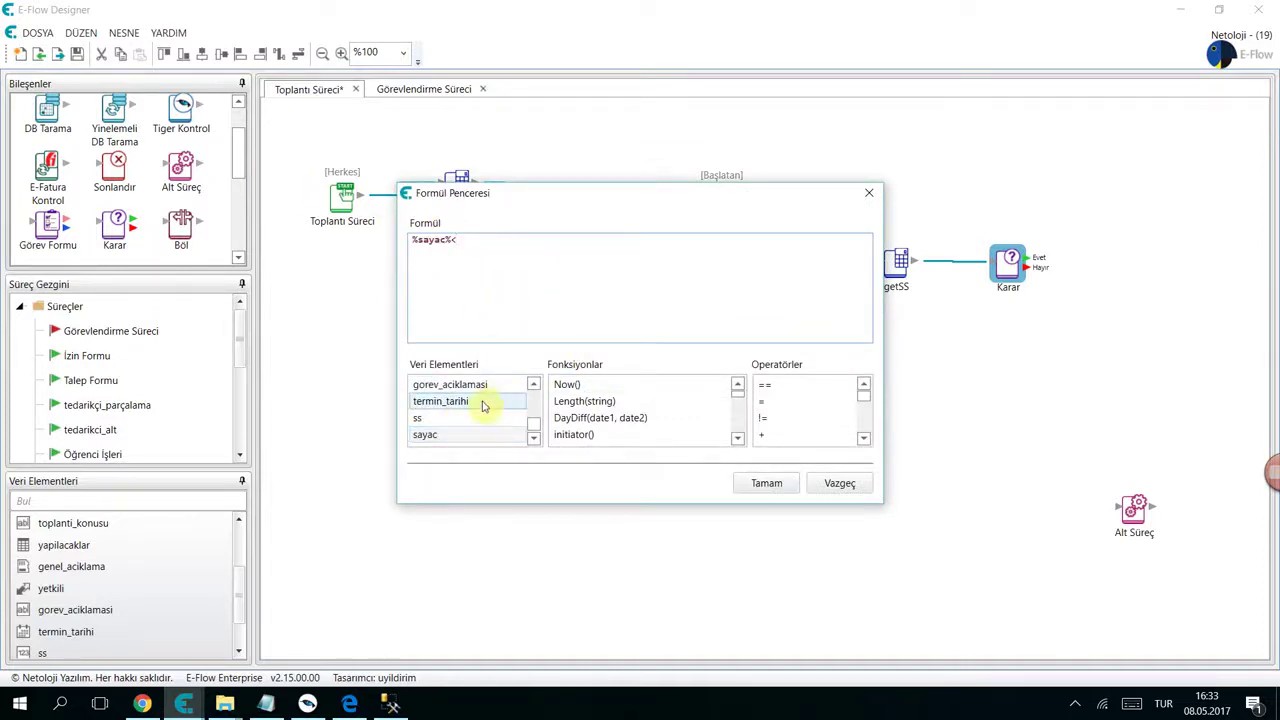
{"action": "double_click", "coordinate": [451, 418]}
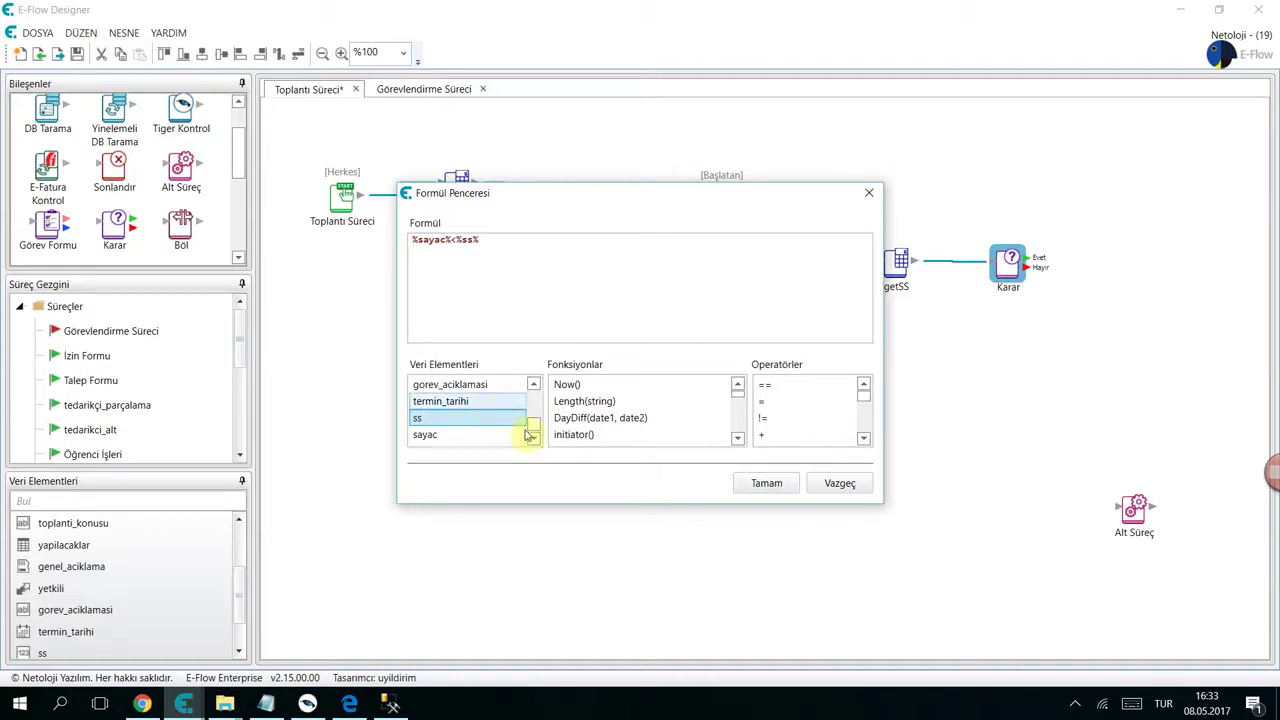
{"action": "left_click", "coordinate": [766, 485]}
{"action": "left_click", "coordinate": [680, 387]}
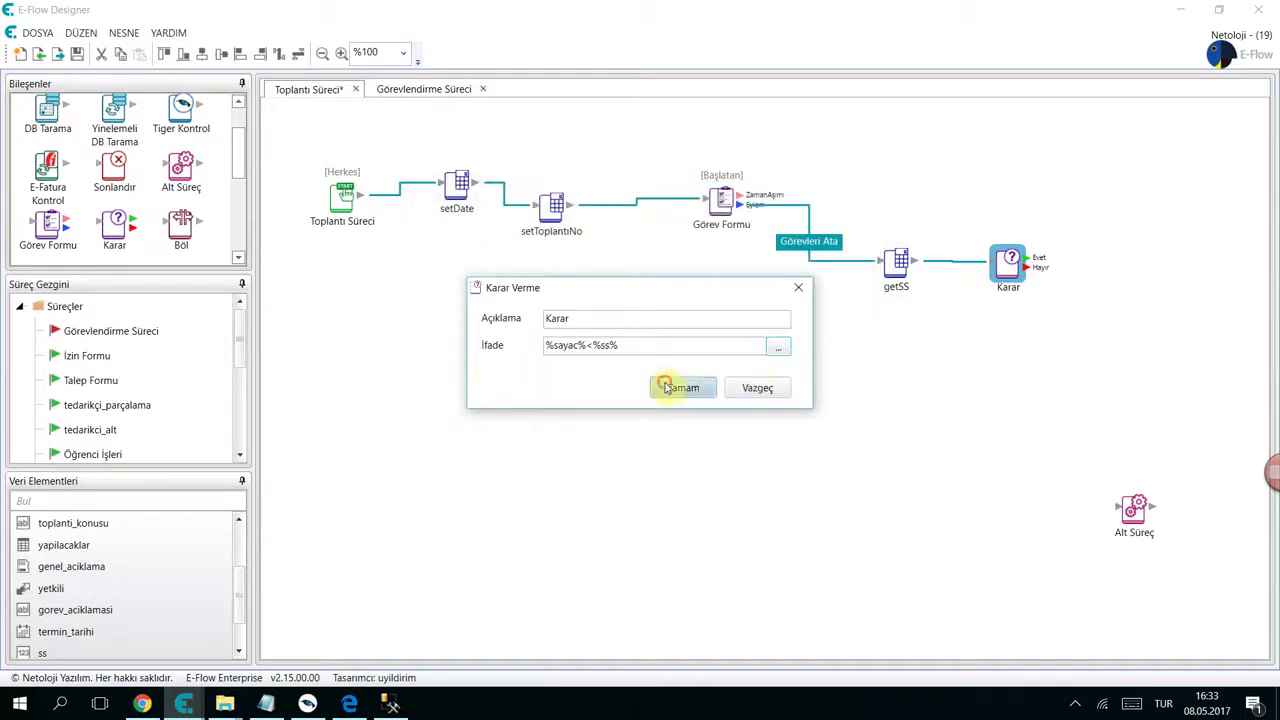
- Move getSS slightly farther from the Karar component and change the Karar description to Sayaç < SS
{"action": "mouse_move", "coordinate": [899, 270]}
{"action": "left_mouse_down"}
{"action": "mouse_move", "coordinate": [898, 290]}
{"action": "mouse_move", "coordinate": [877, 270]}
{"action": "left_mouse_up"}
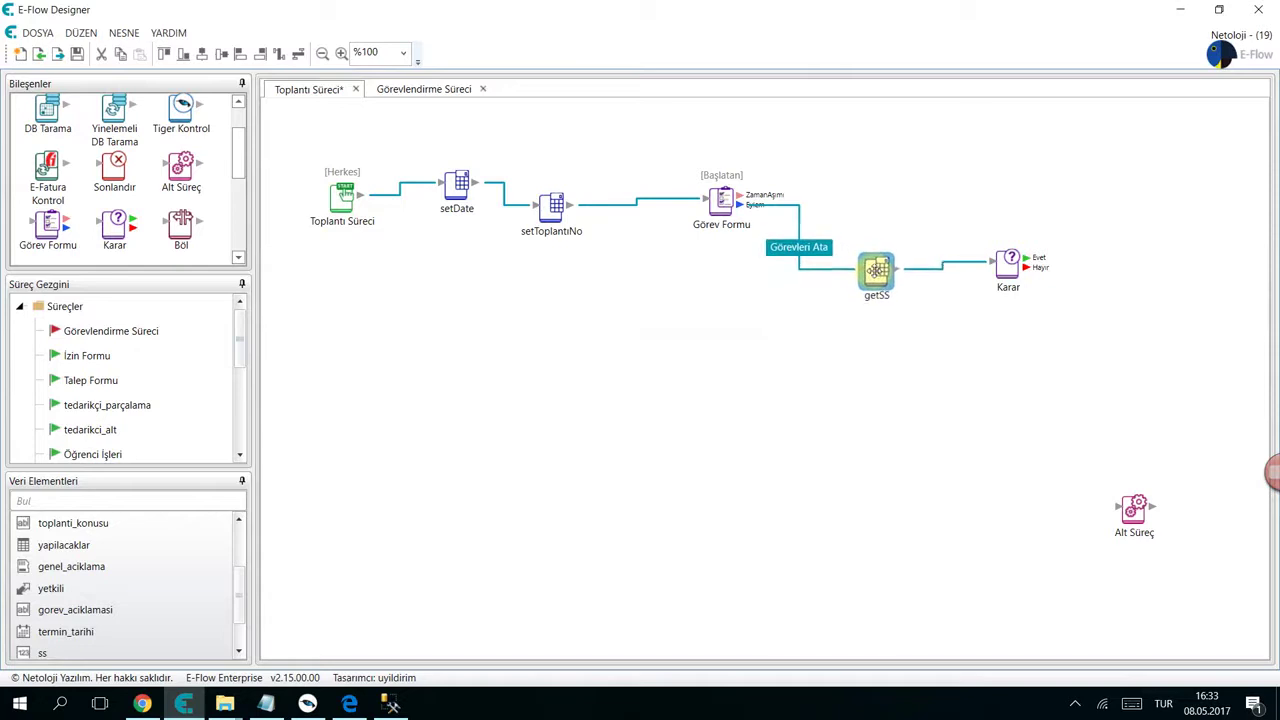
{"action": "double_click", "coordinate": [1006, 262]}
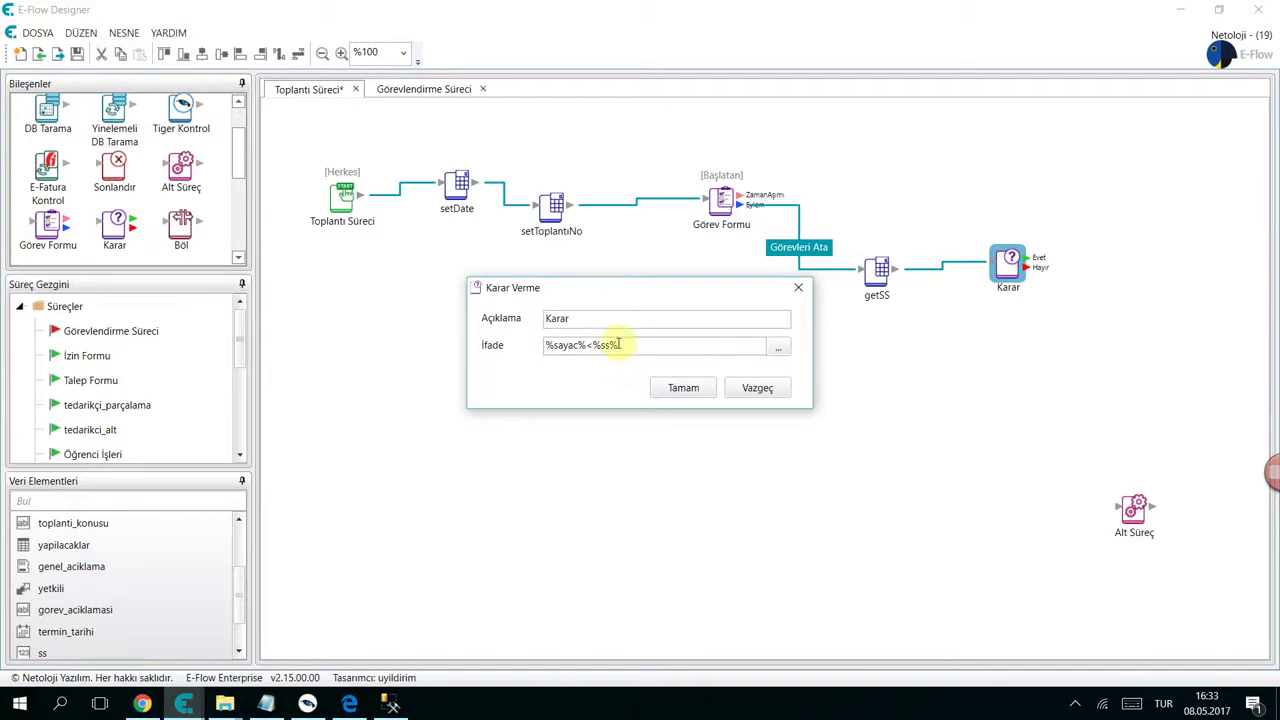
{"action": "left_click", "coordinate": [690, 388]}
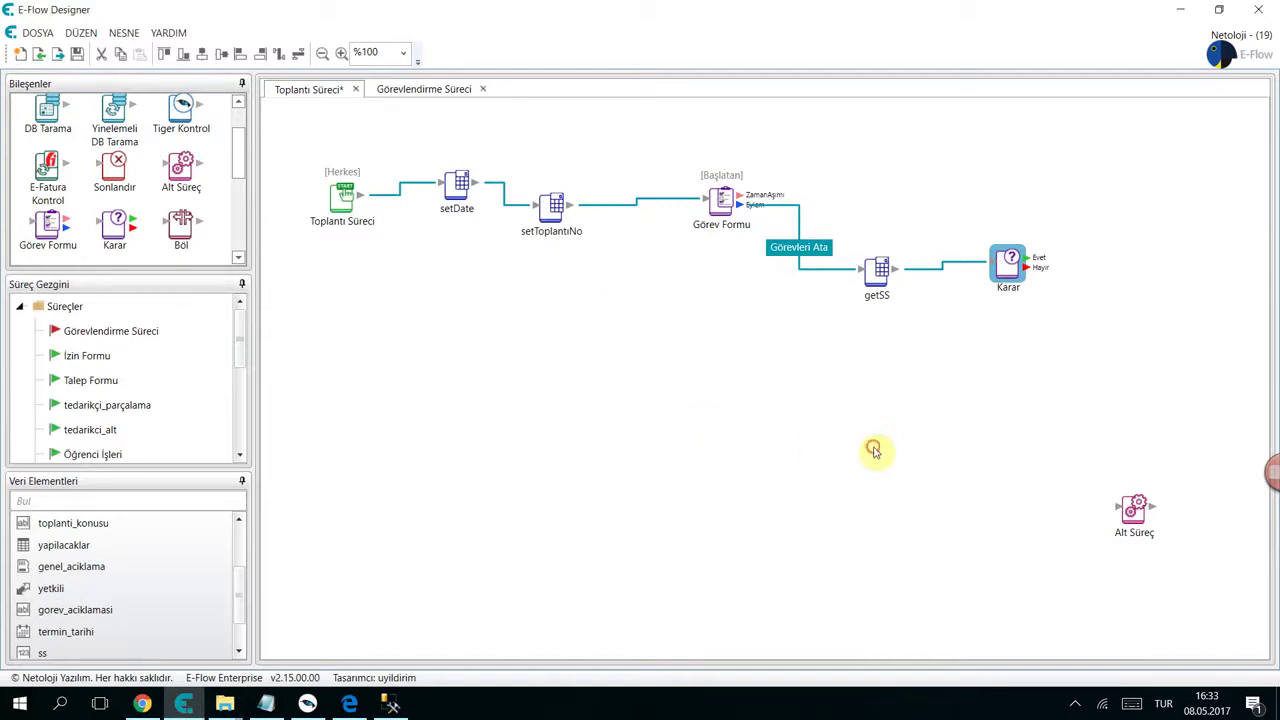
{"action": "double_click", "coordinate": [1007, 264]}
{"action": "type", "text": "Say"}
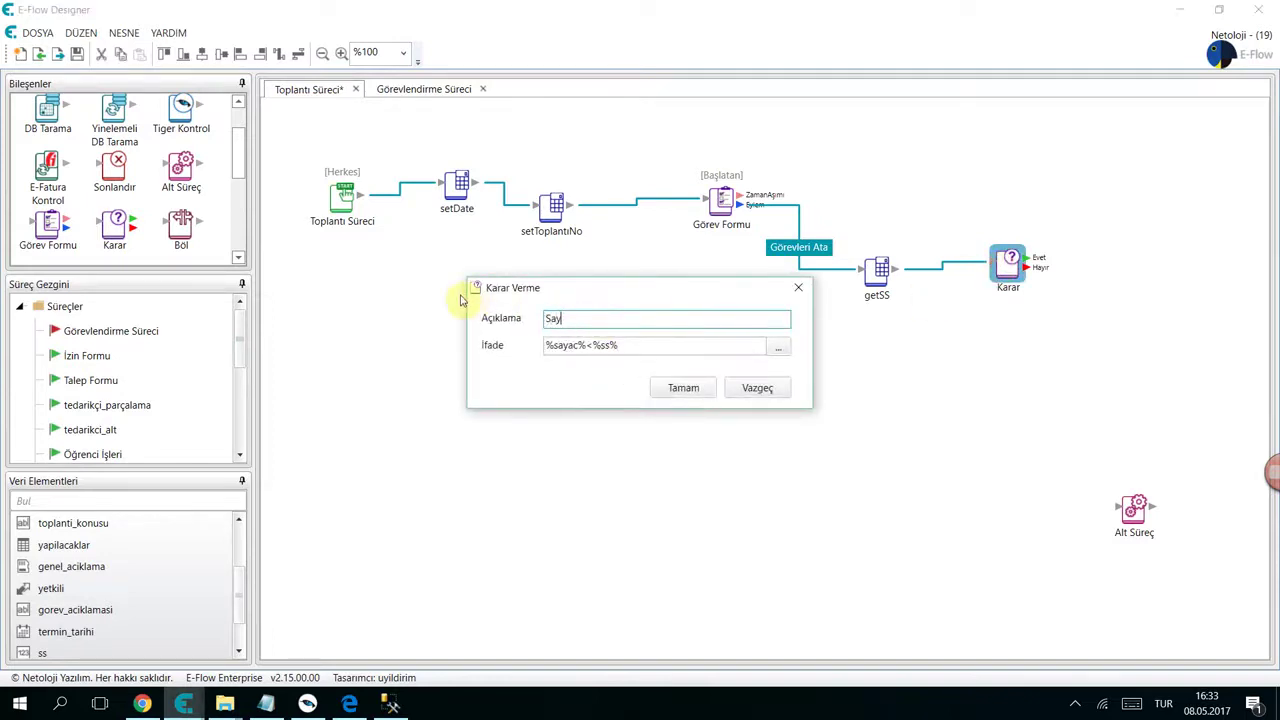
{"action": "type", "text": "aç < SS"}
{"action": "left_click", "coordinate": [683, 387]}
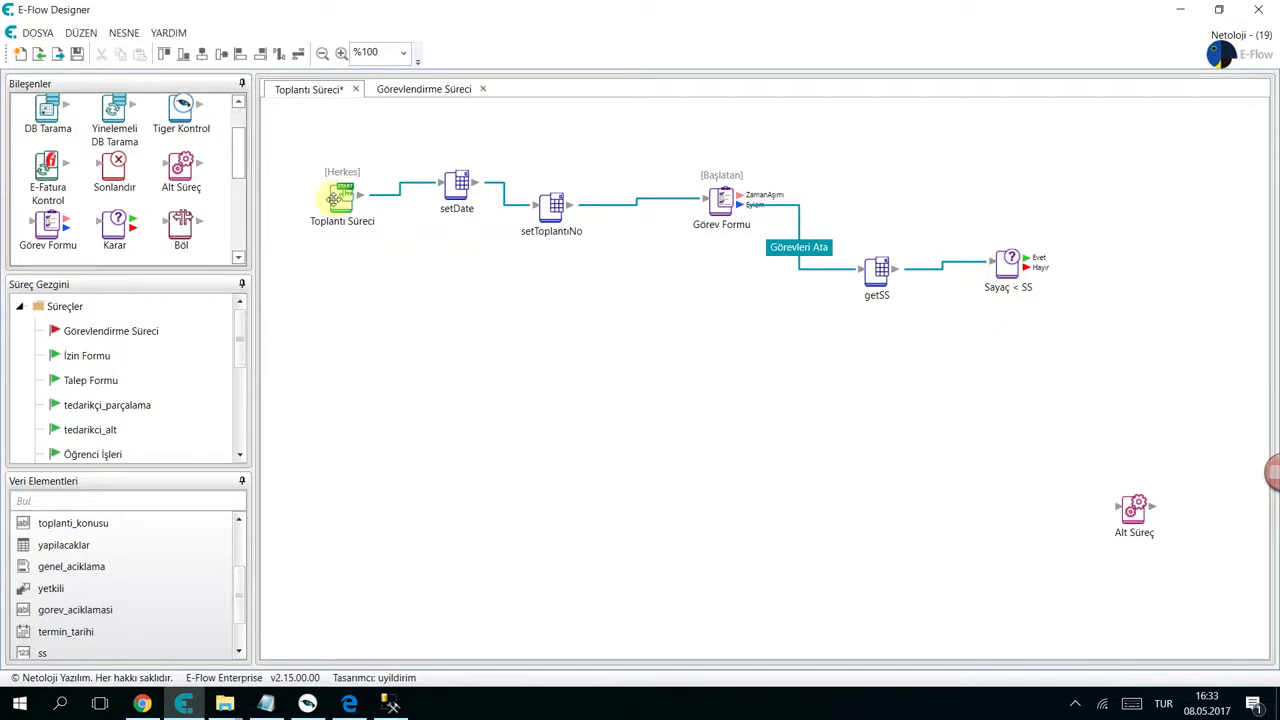
- Add a new Hesapla component in the empty area below the flow and connect the Evet output of Sayaç < SS to it
{"action": "scroll", "coordinate": [42, 190], "scroll_direction": "down", "scroll_amount": 3}
{"action": "left_click_drag", "start_coordinate": [54, 199], "coordinate": [517, 417]}
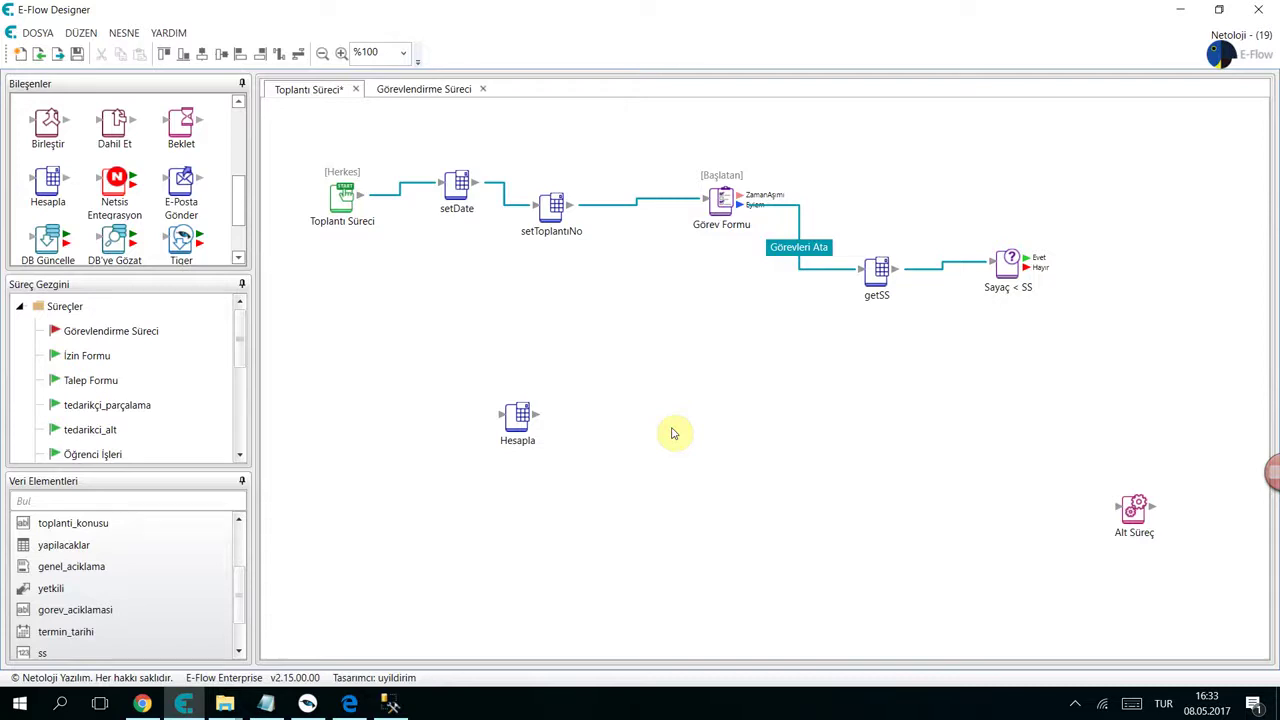
{"action": "left_click_drag", "start_coordinate": [519, 416], "coordinate": [418, 385]}
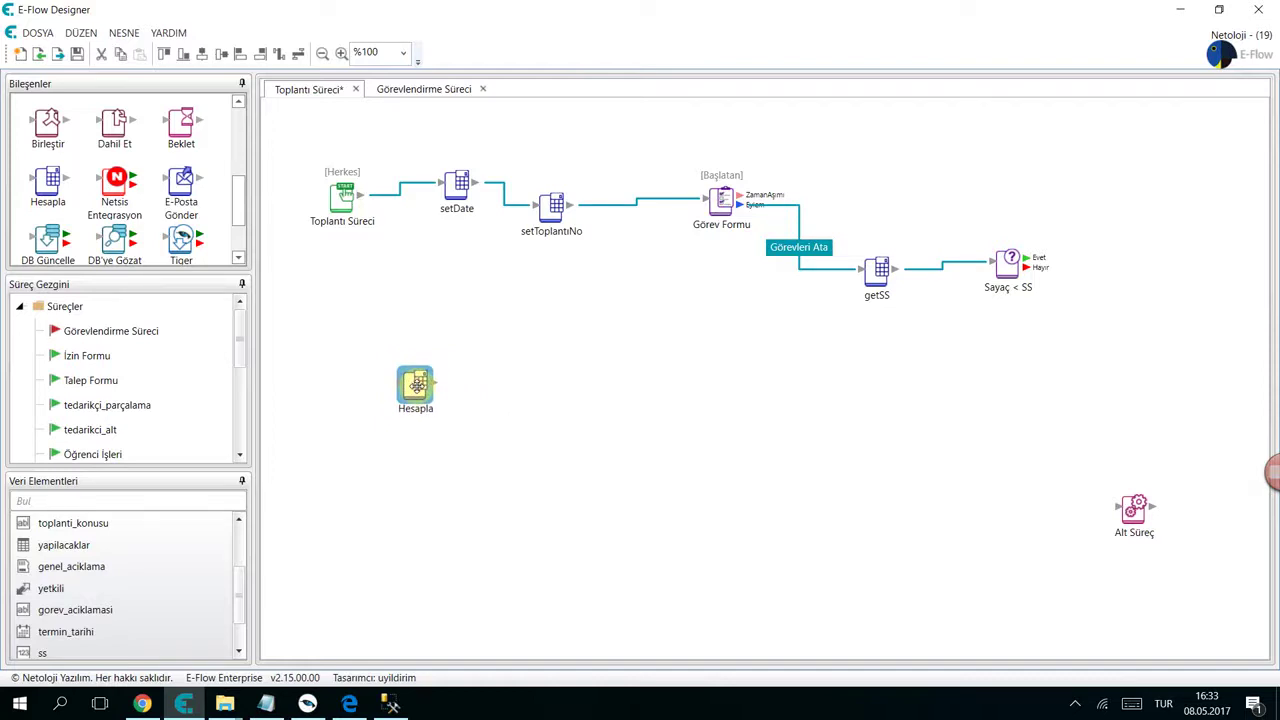
{"action": "left_click", "coordinate": [604, 454]}
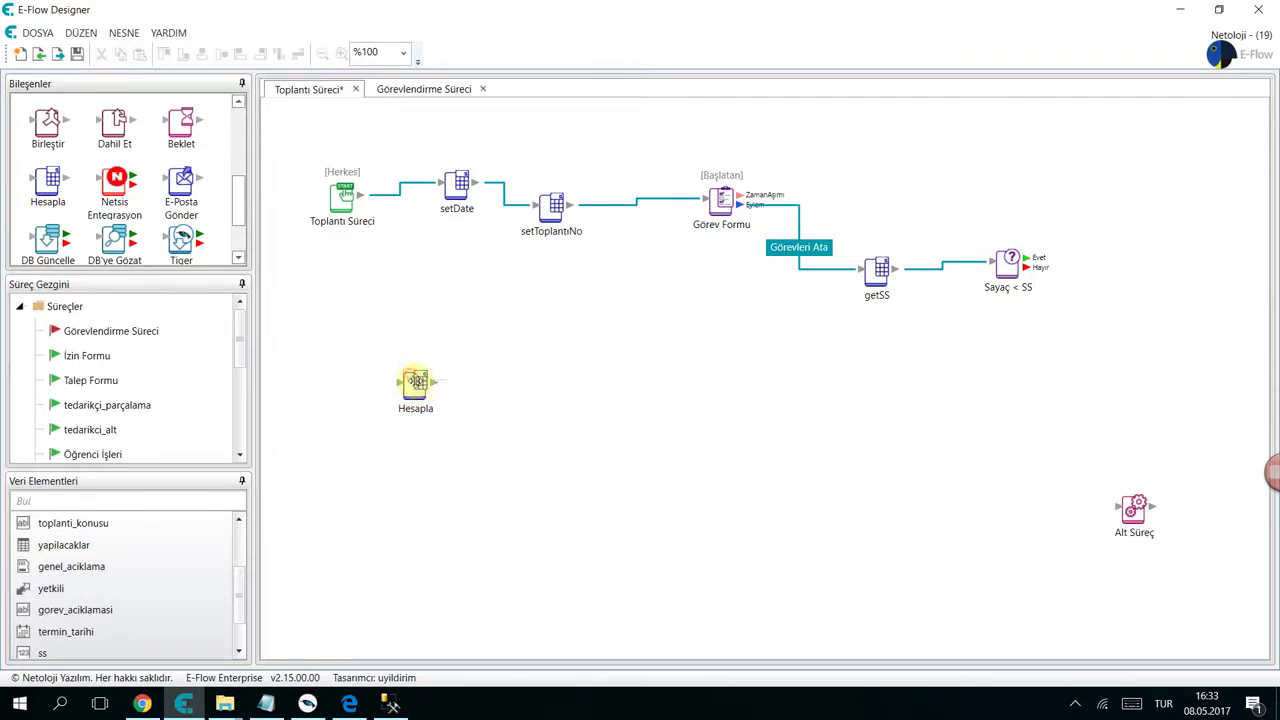
{"action": "left_click_drag", "start_coordinate": [415, 380], "coordinate": [575, 420]}
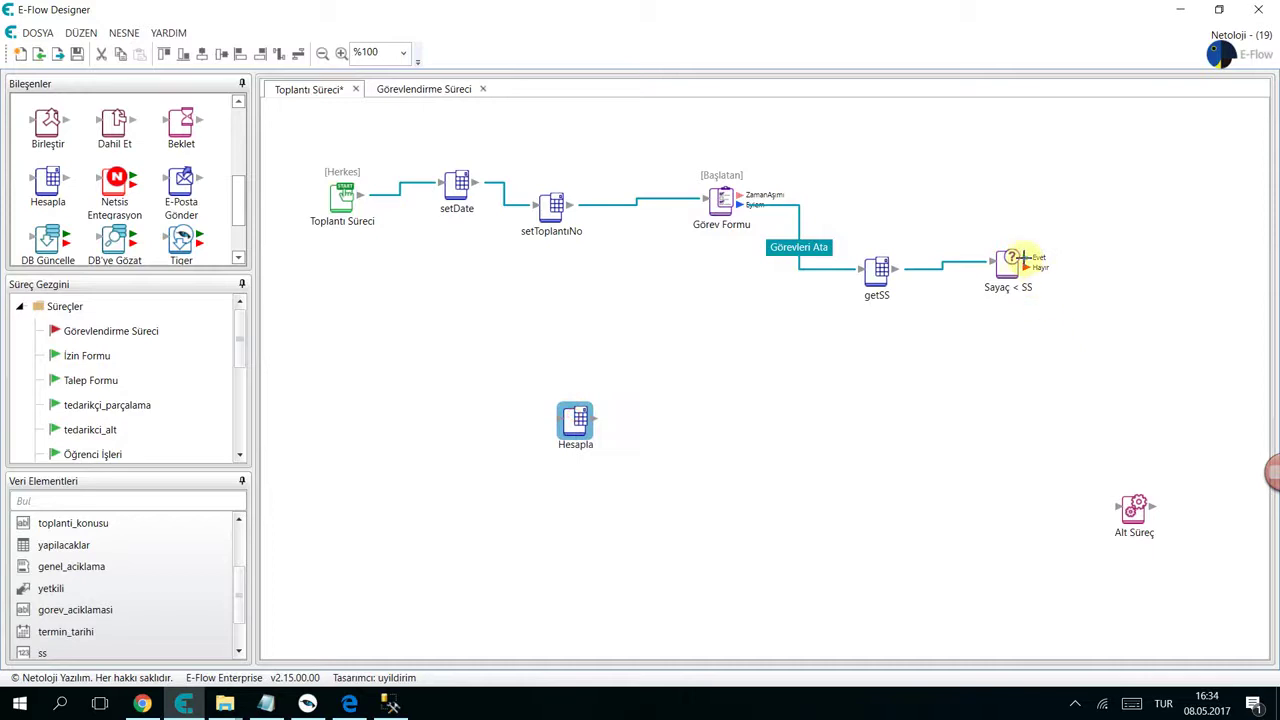
{"action": "left_click_drag", "start_coordinate": [1023, 258], "coordinate": [393, 455]}
- Replace the new Hesapla component's expression with the function GetLineItemData(table, row, col)
{"action": "double_click", "coordinate": [393, 453]}
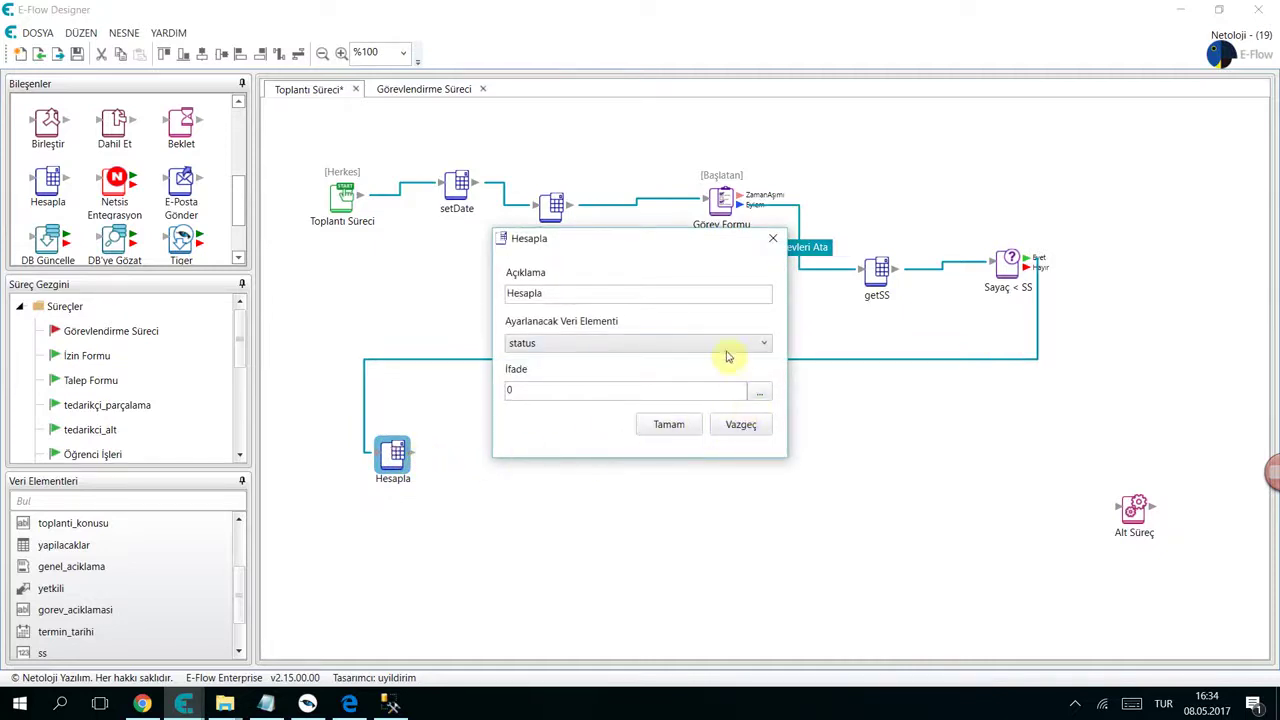
{"action": "left_click", "coordinate": [758, 391]}
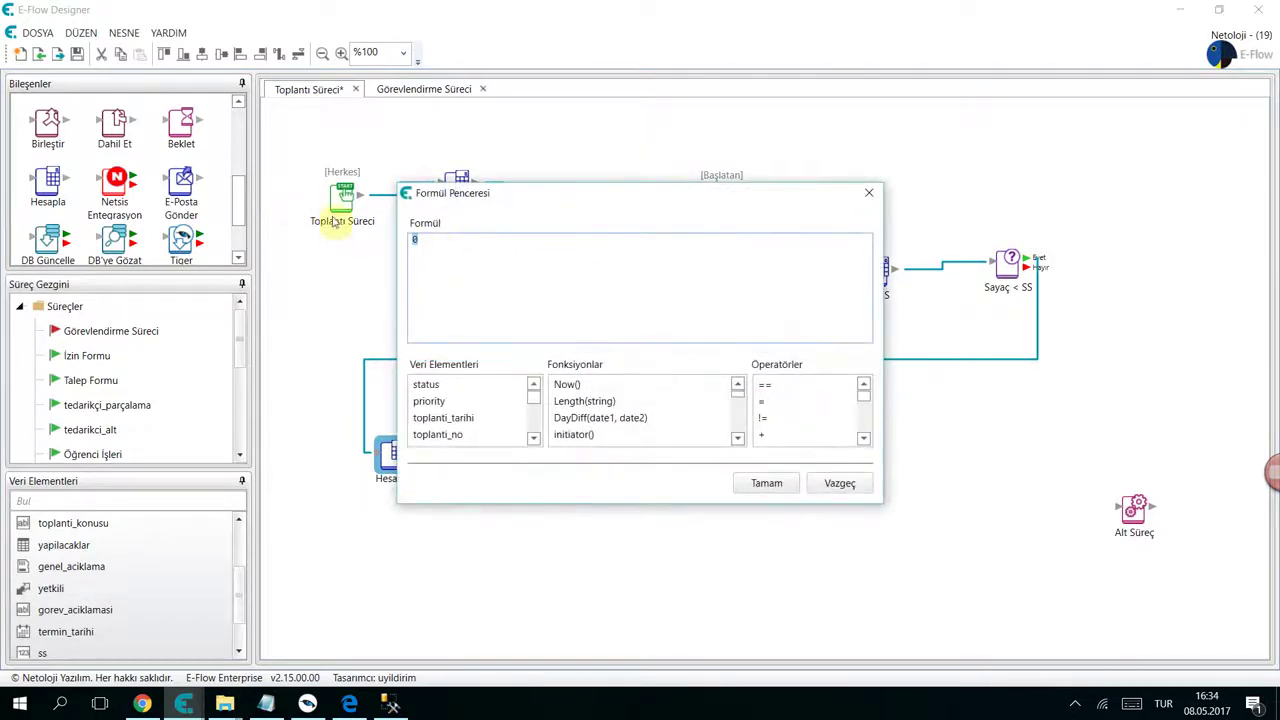
{"action": "key", "text": "Delete"}
{"action": "scroll", "coordinate": [640, 410], "scroll_direction": "down", "scroll_amount": 5}
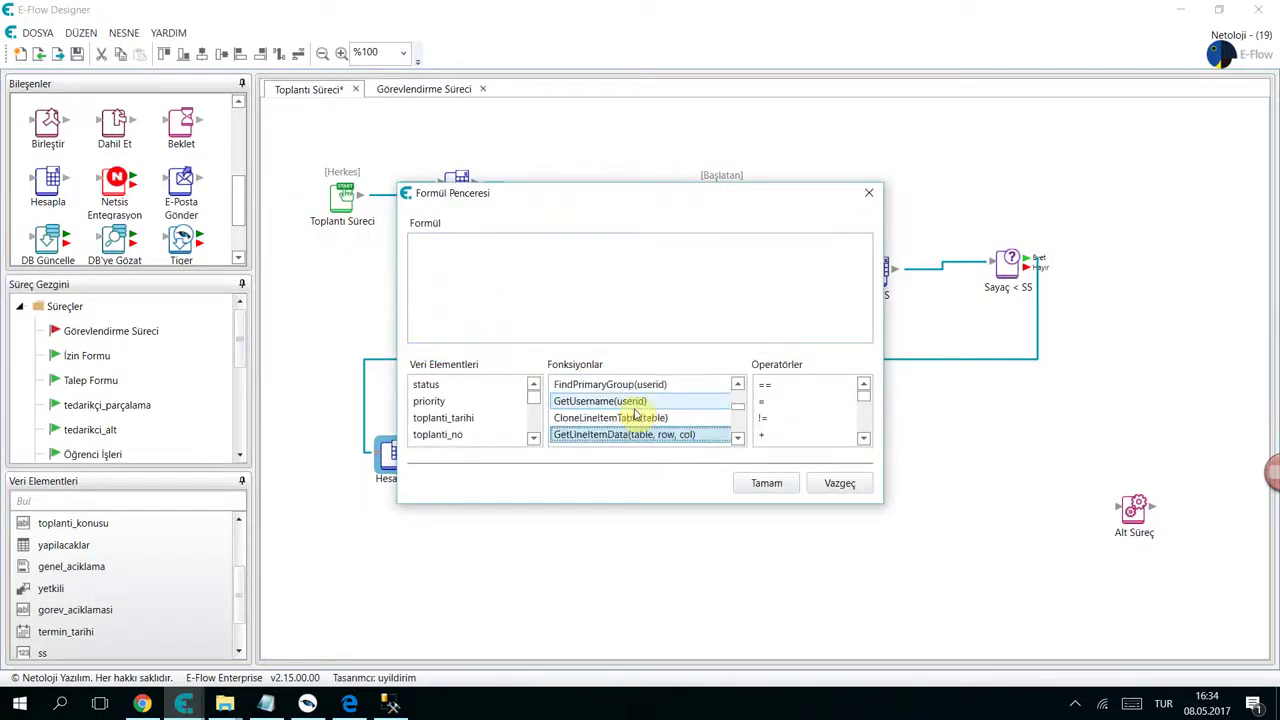
{"action": "scroll", "coordinate": [635, 415], "scroll_direction": "down", "scroll_amount": 1}
{"action": "double_click", "coordinate": [635, 418]}
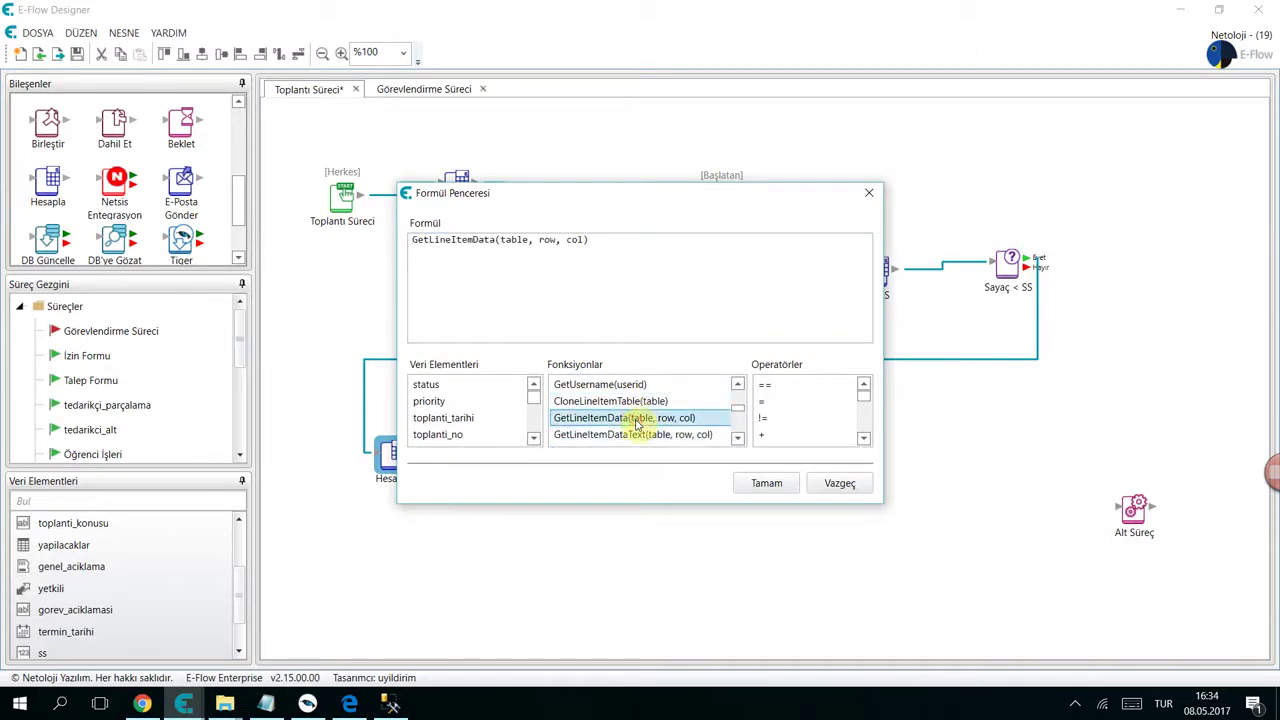
- Replace the table argument of the GetLineItemData formula with the data element %yapilacaklar%
{"action": "double_click", "coordinate": [512, 240]}
{"action": "key", "text": "Delete"}
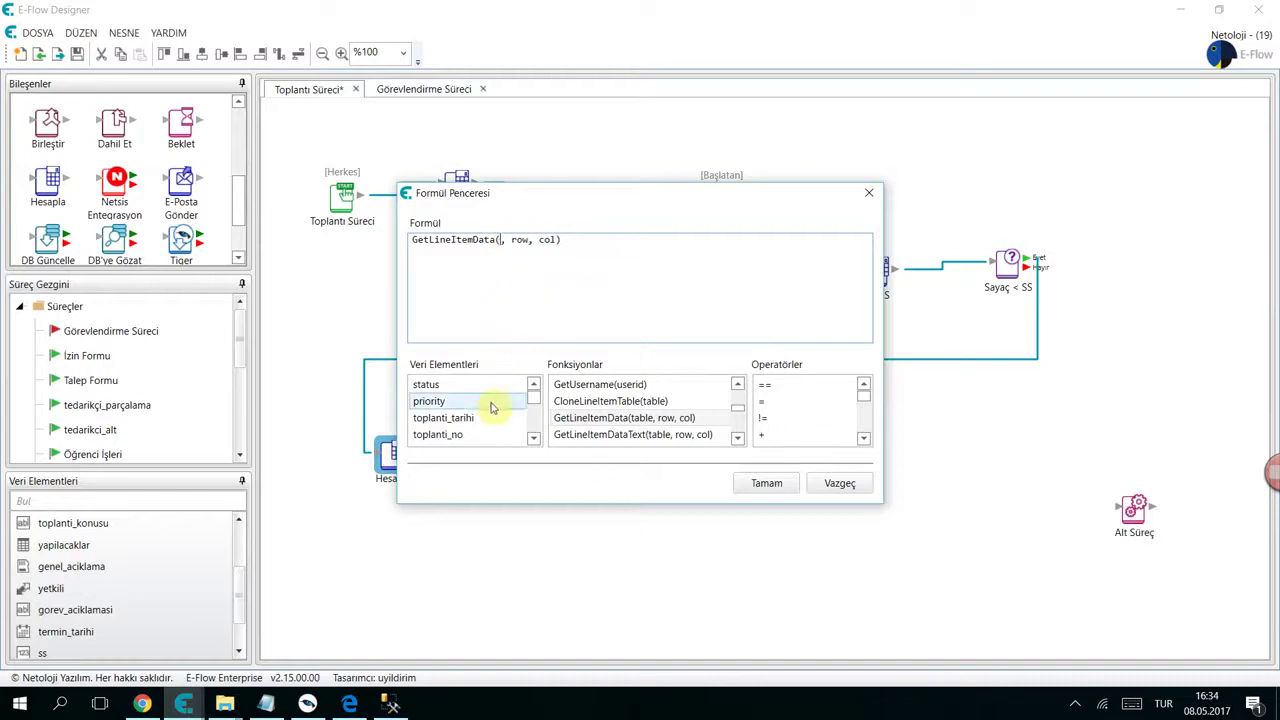
{"action": "scroll", "coordinate": [491, 405], "scroll_direction": "down", "scroll_amount": 1}
{"action": "left_click", "coordinate": [470, 419]}
{"action": "double_click", "coordinate": [470, 419]}
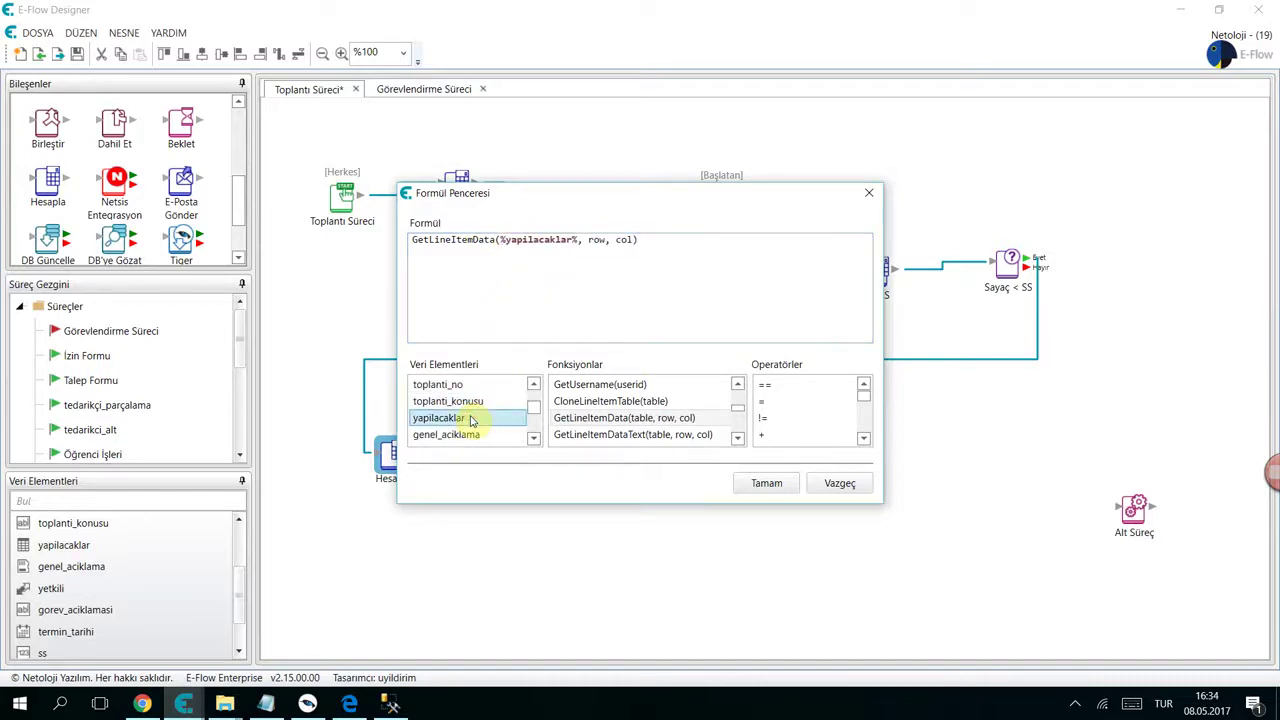
- Set both the row and col arguments of the GetLineItemData formula to 0 and accept the formula
{"action": "double_click", "coordinate": [596, 240]}
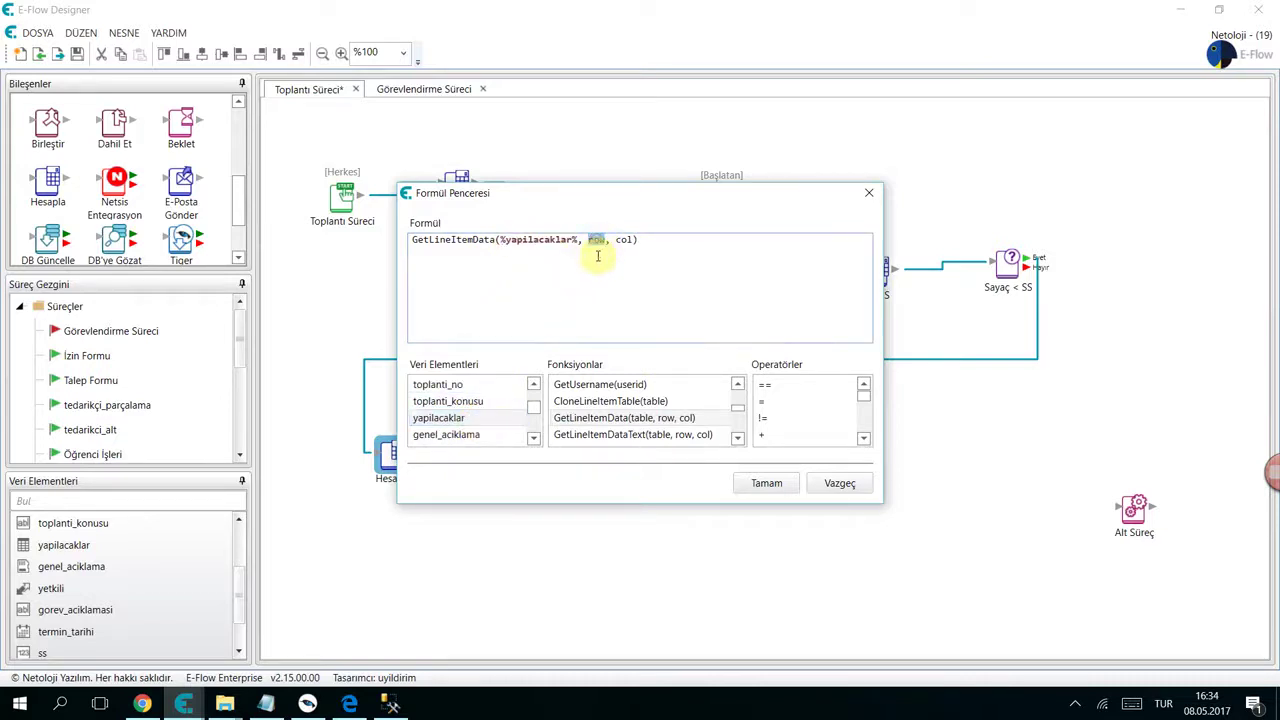
{"action": "key", "text": "Delete"}
{"action": "type", "text": "0"}
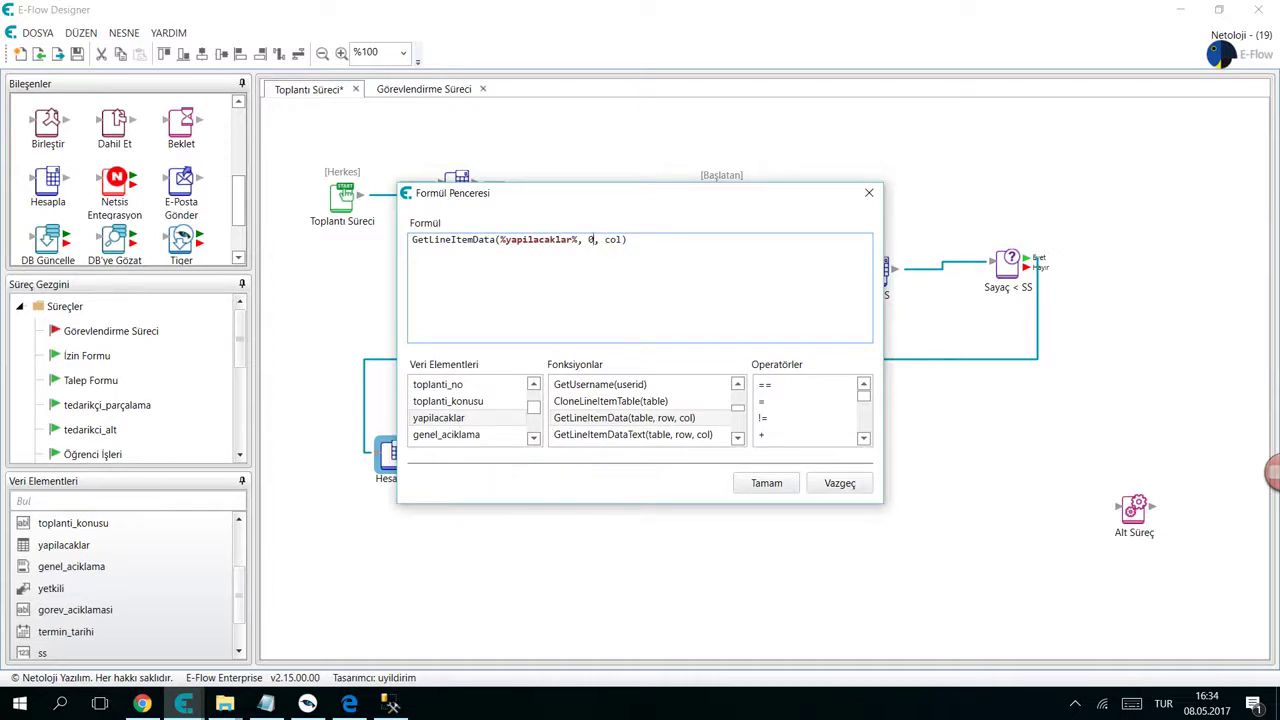
{"action": "double_click", "coordinate": [614, 240]}
{"action": "key", "text": "BackSpace"}
{"action": "type", "text": "0"}
{"action": "left_click", "coordinate": [766, 485]}
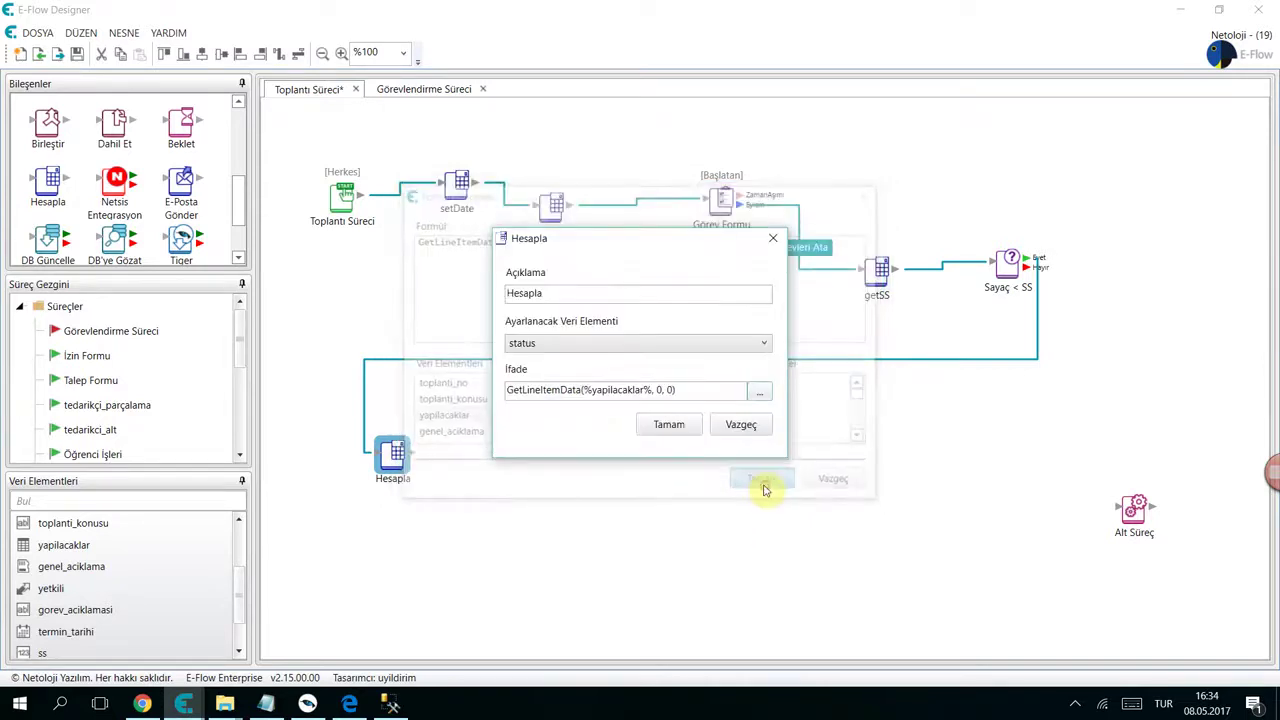
- Set gorev_aciklamasi as the data element that the Hesapla component fills and save the component
{"action": "left_click", "coordinate": [577, 345]}
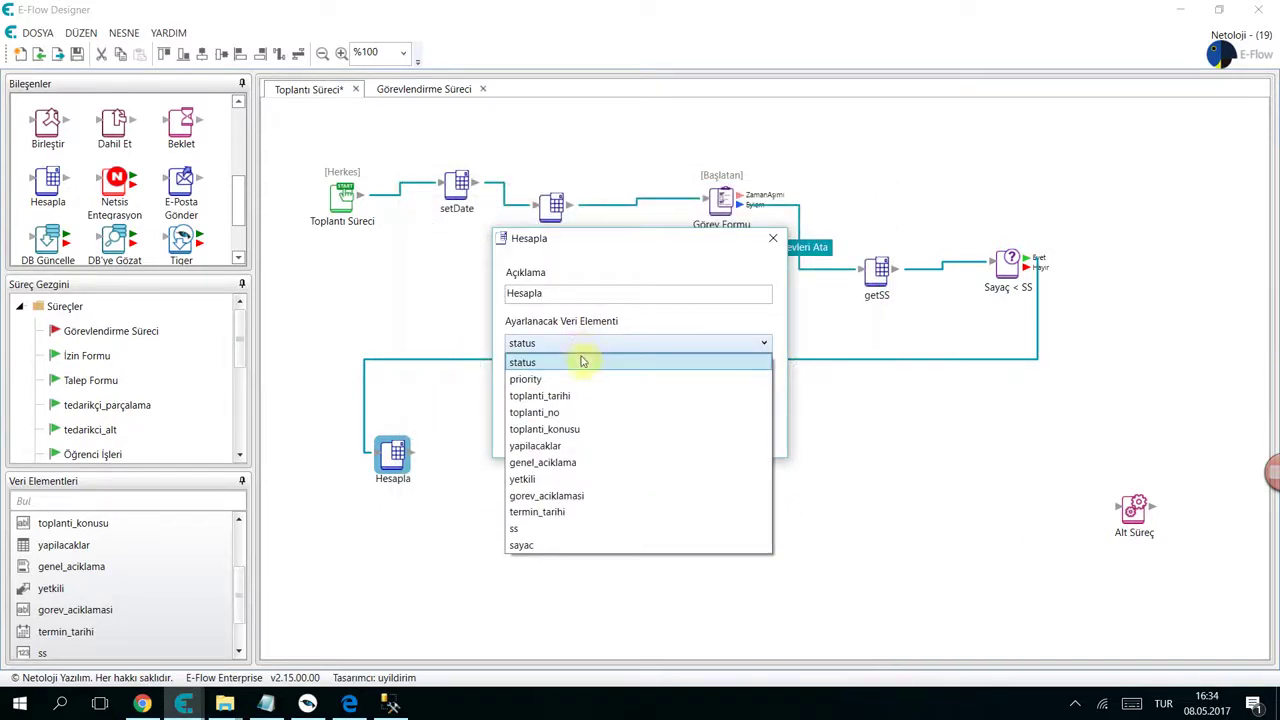
{"action": "left_click", "coordinate": [586, 497]}
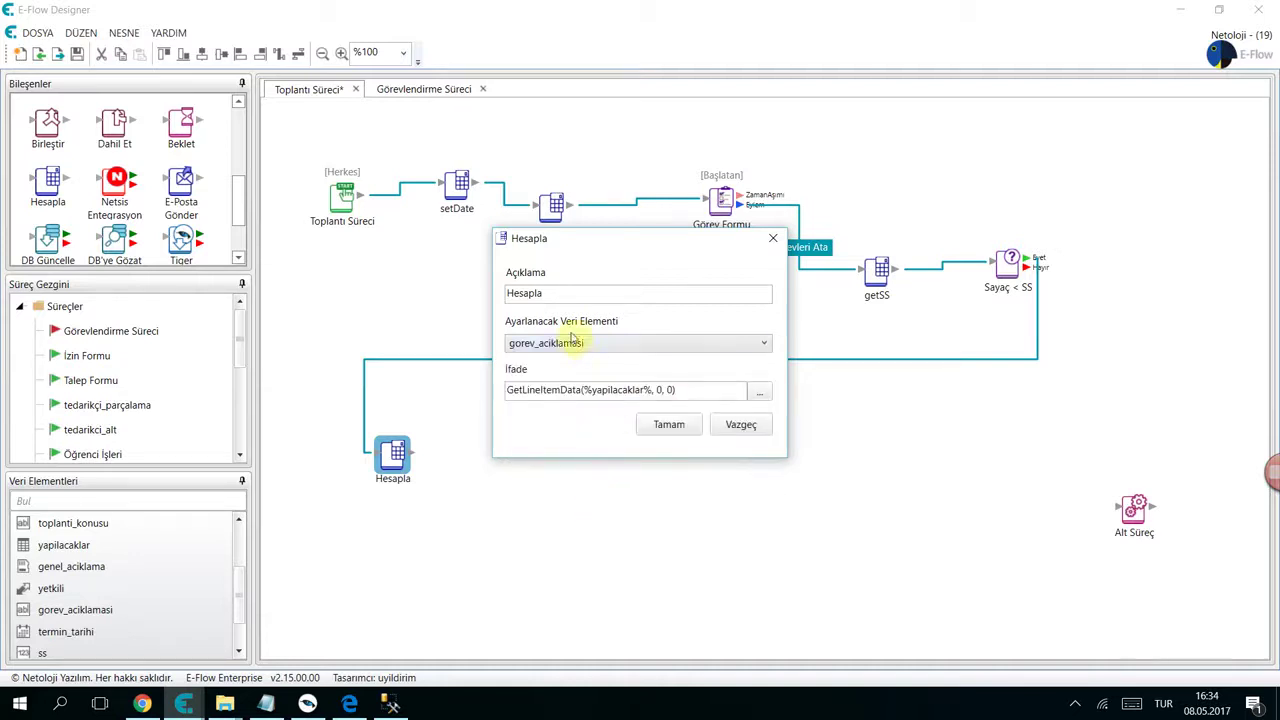
{"action": "left_click", "coordinate": [663, 426]}
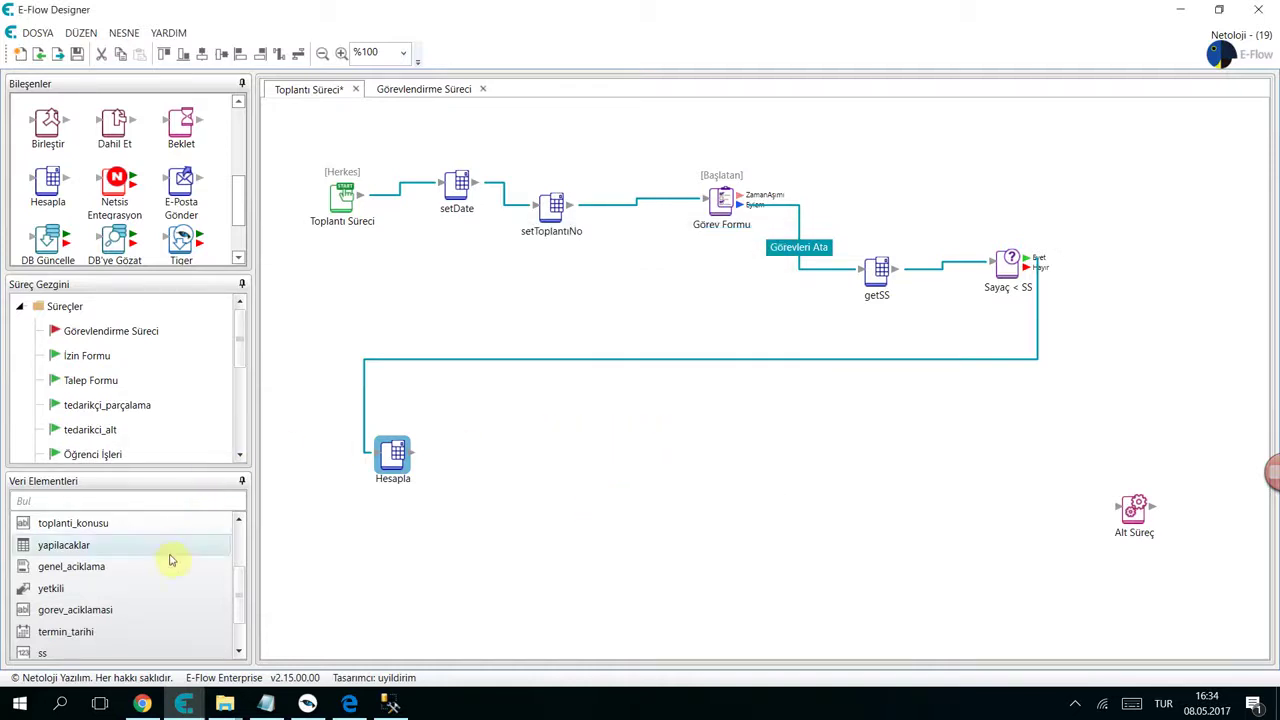
- Check the Yapılacaklar columns on the Chrome task form, return to E-Flow Designer, and change the Hesapla description to getAçıklama
{"action": "left_click", "coordinate": [143, 703]}
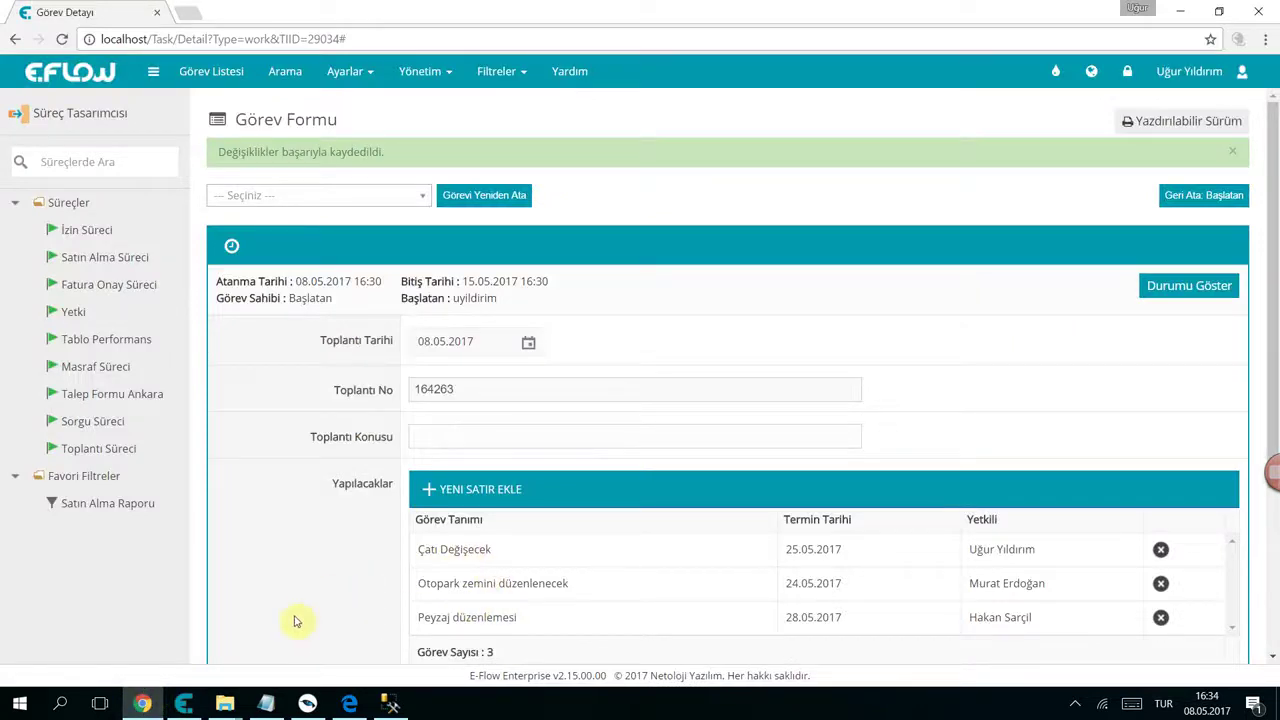
{"action": "left_click", "coordinate": [184, 703]}
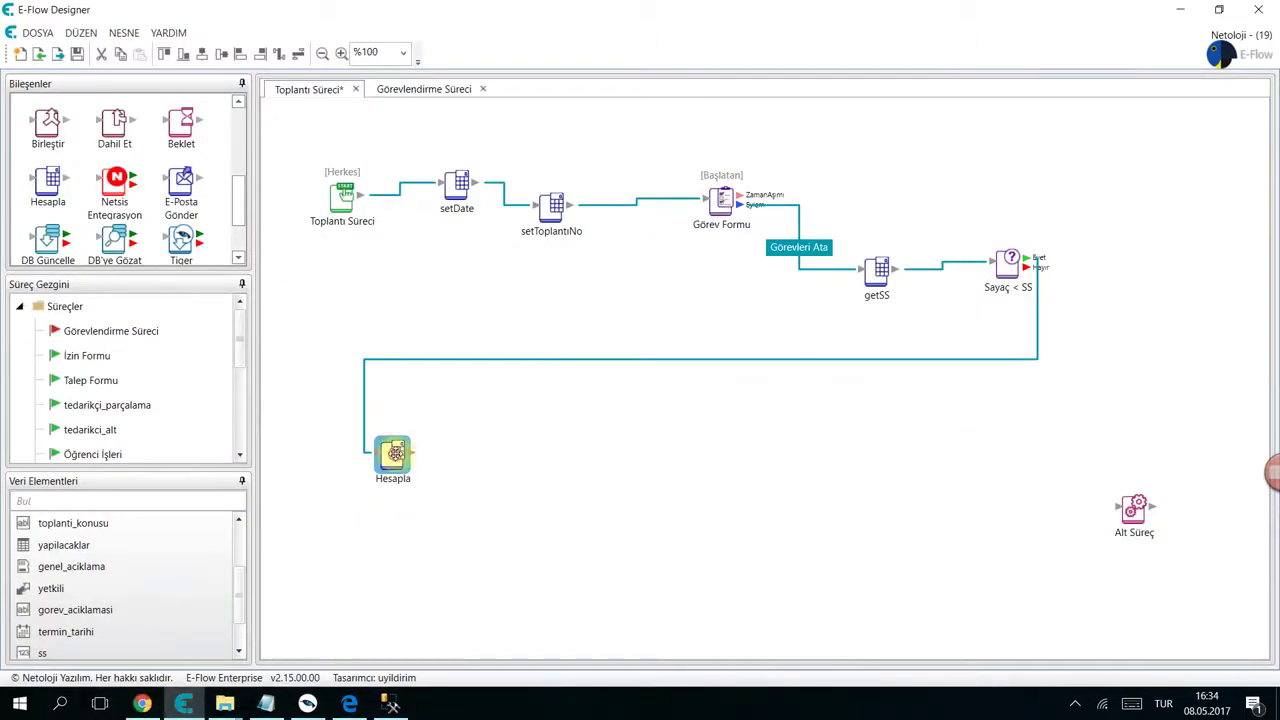
{"action": "double_click", "coordinate": [392, 456]}
{"action": "left_click", "coordinate": [760, 392]}
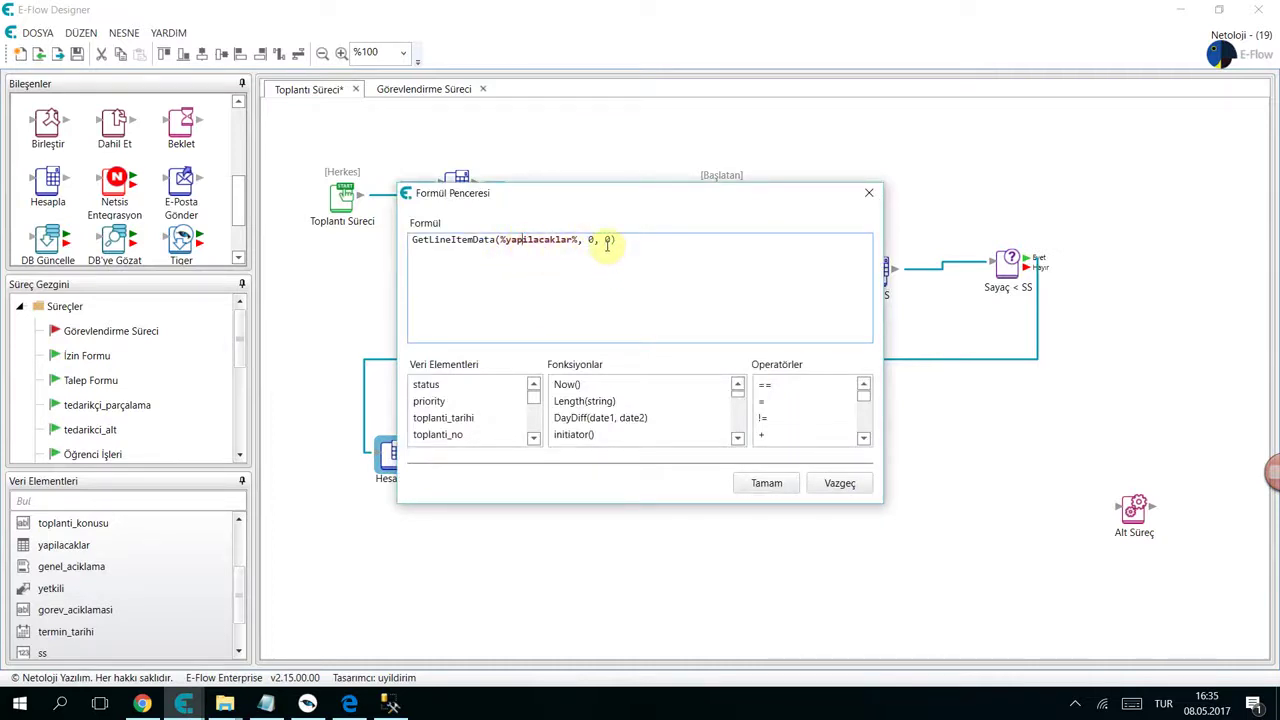
{"action": "left_click", "coordinate": [767, 481]}
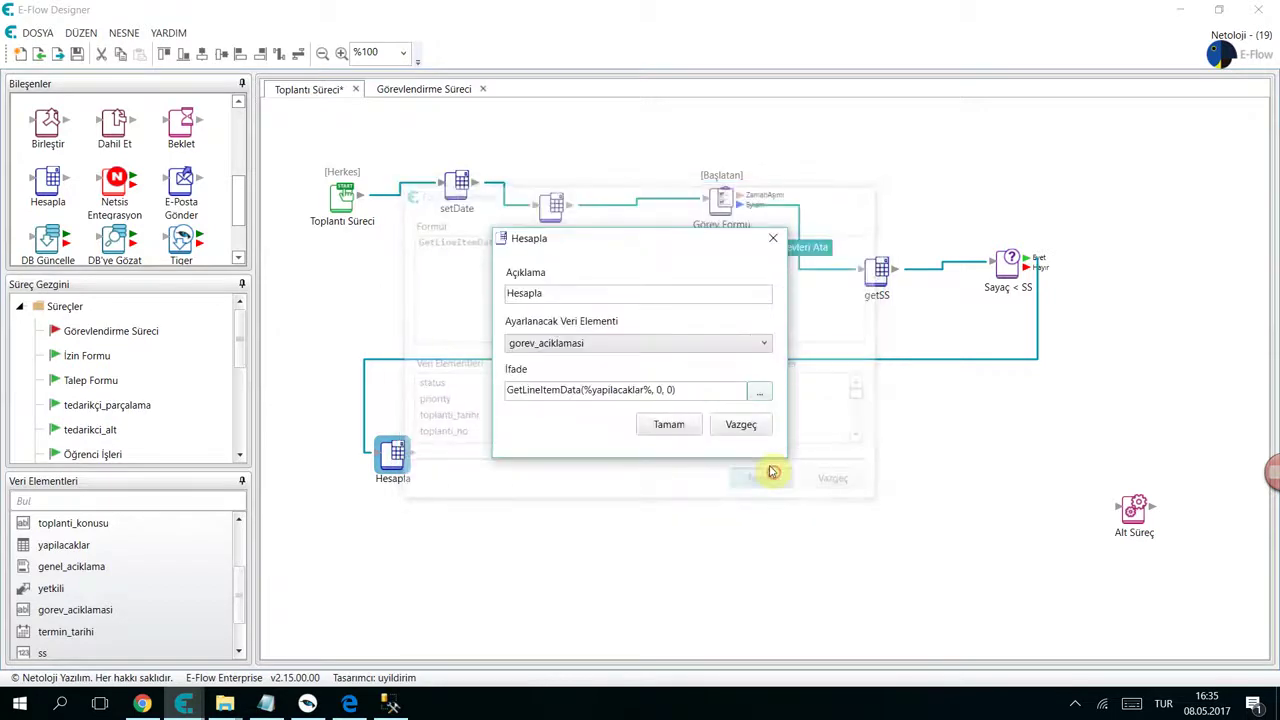
{"action": "left_click_drag", "start_coordinate": [566, 291], "coordinate": [410, 275]}
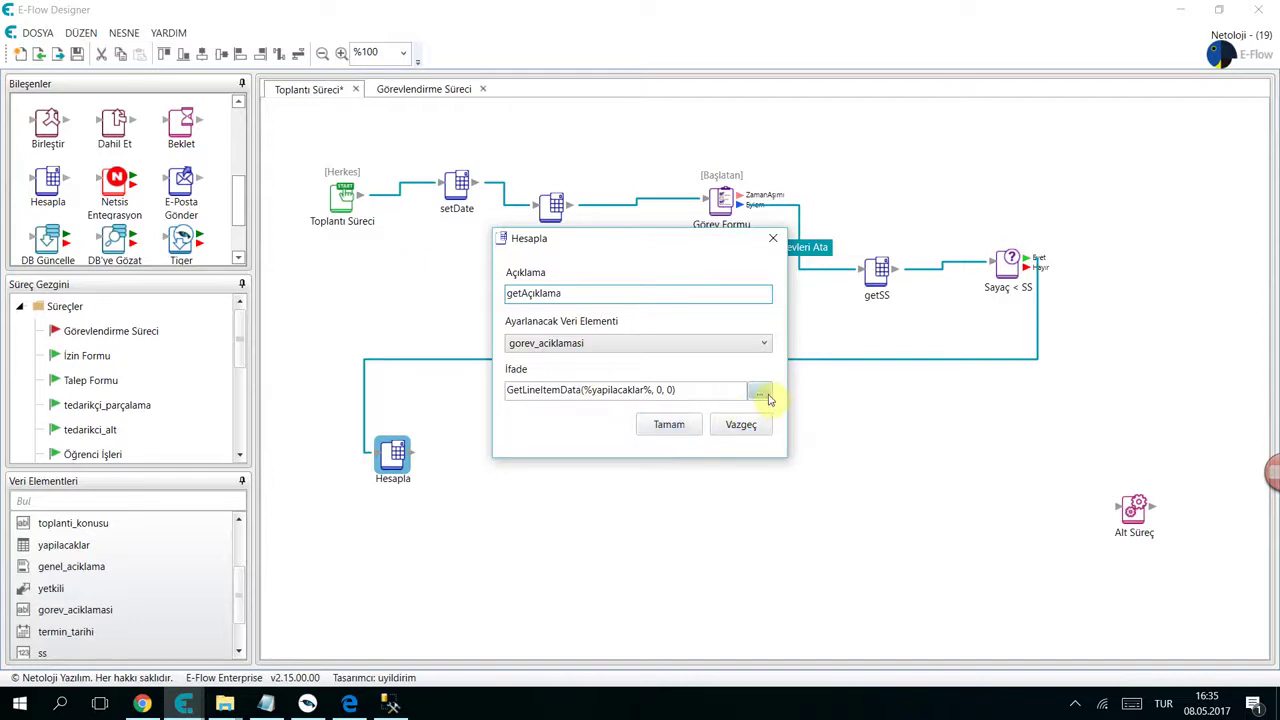
{"action": "left_click", "coordinate": [669, 425]}
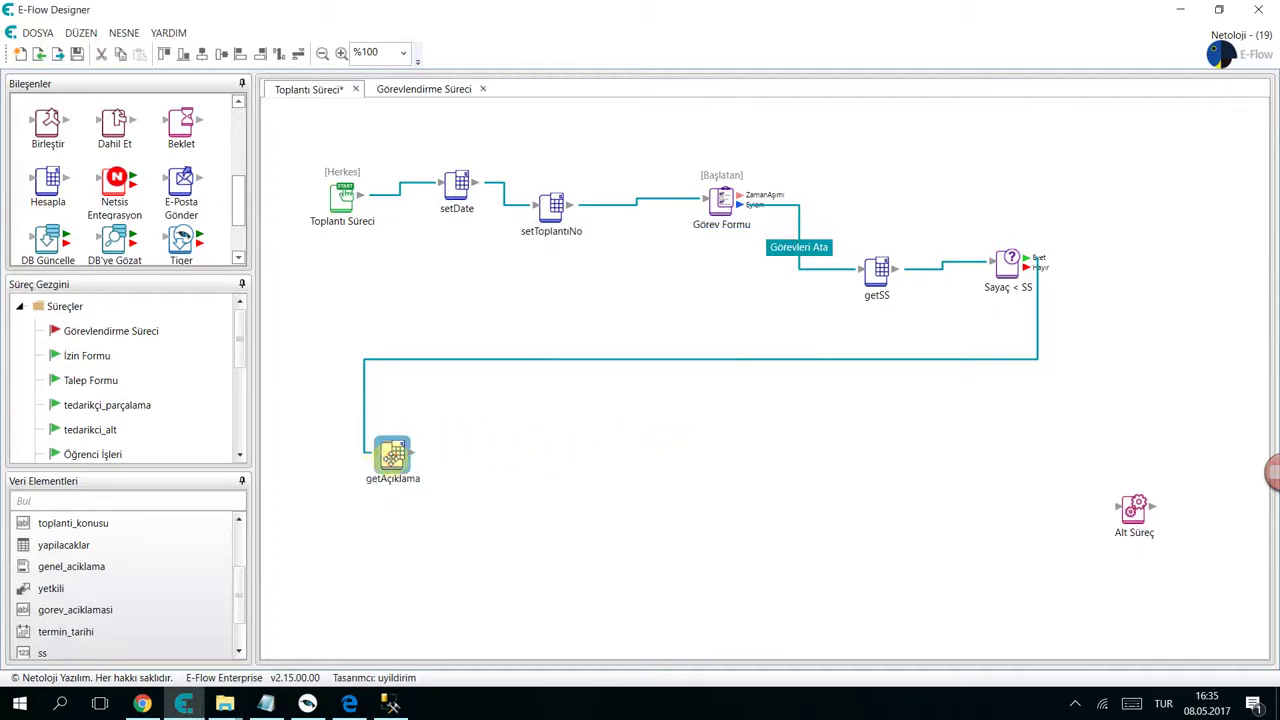
- Duplicate getAçıklama, place the copy beside it in the same row, and connect the output of getAçıklama to the copy
{"action": "key", "text": "ctrl+c"}
{"action": "key", "text": "ctrl+v"}
{"action": "left_click_drag", "start_coordinate": [394, 457], "coordinate": [512, 460]}
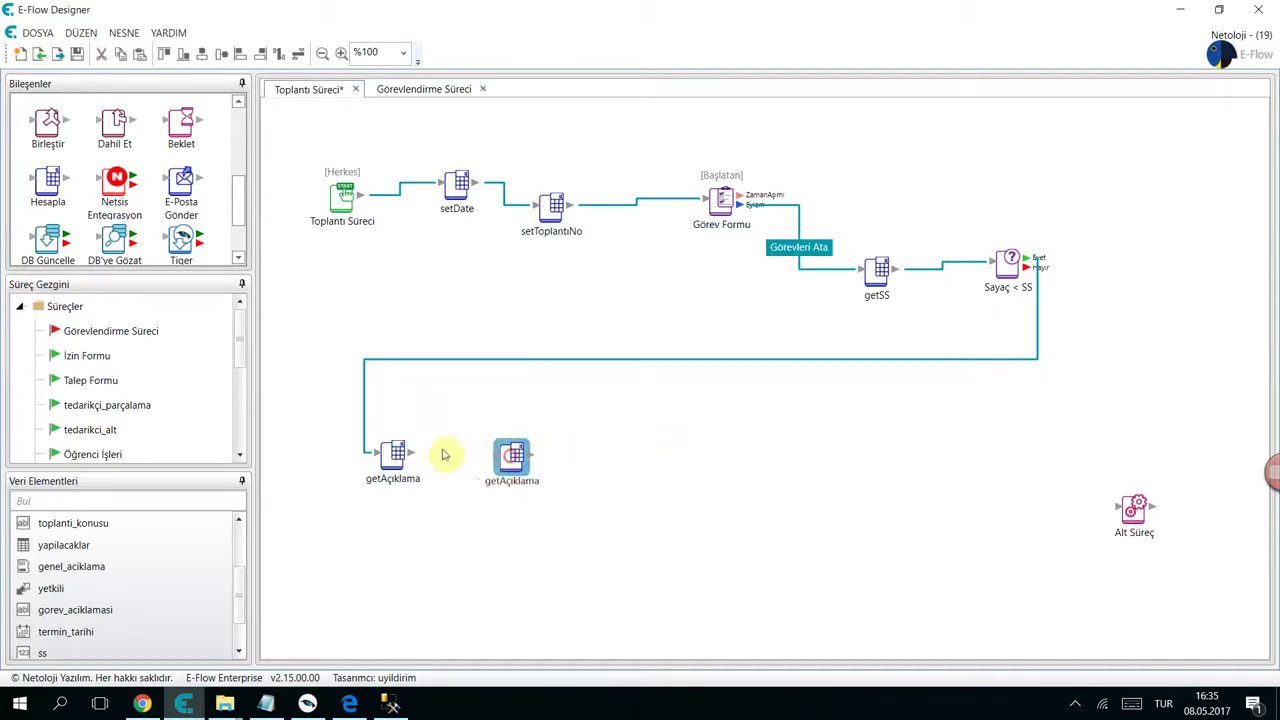
{"action": "left_click", "coordinate": [398, 455]}
- Configure the getAçıklama copy with description getTermin, data element termin_tarihi and expression GetLineItemData(%yapilacaklar%, 0, 1)
{"action": "double_click", "coordinate": [511, 457]}
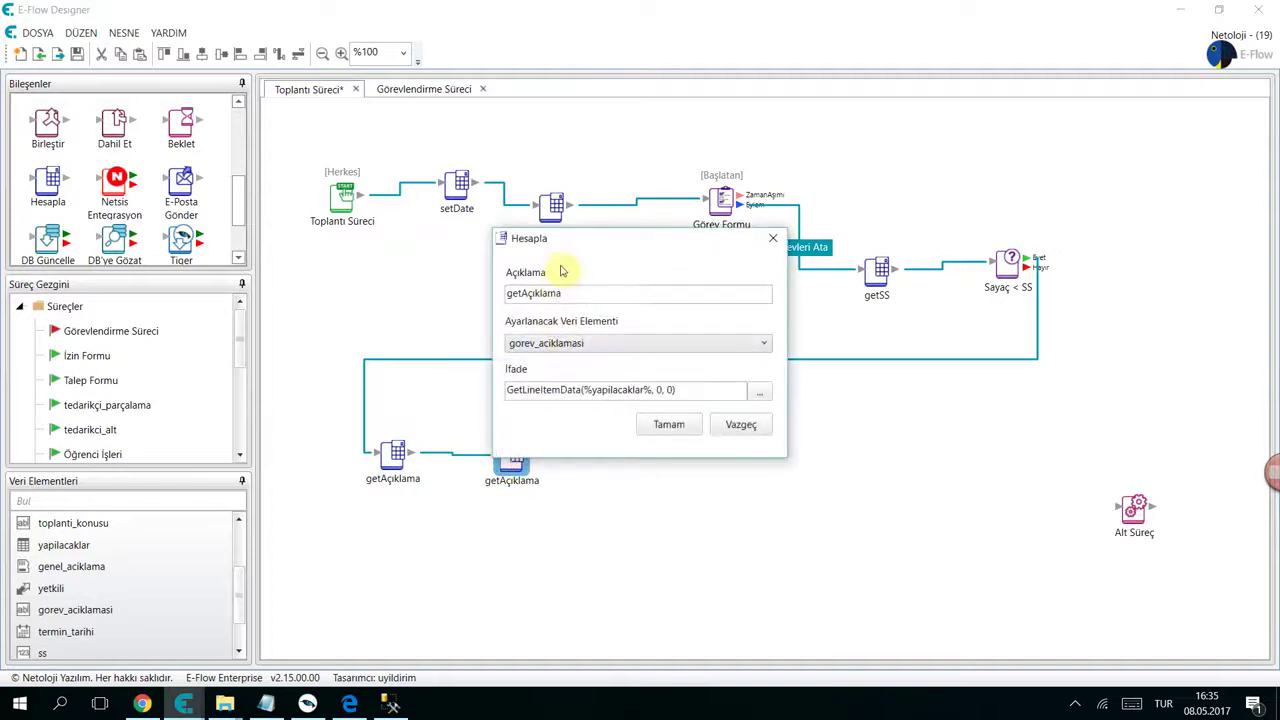
{"action": "left_click", "coordinate": [574, 295]}
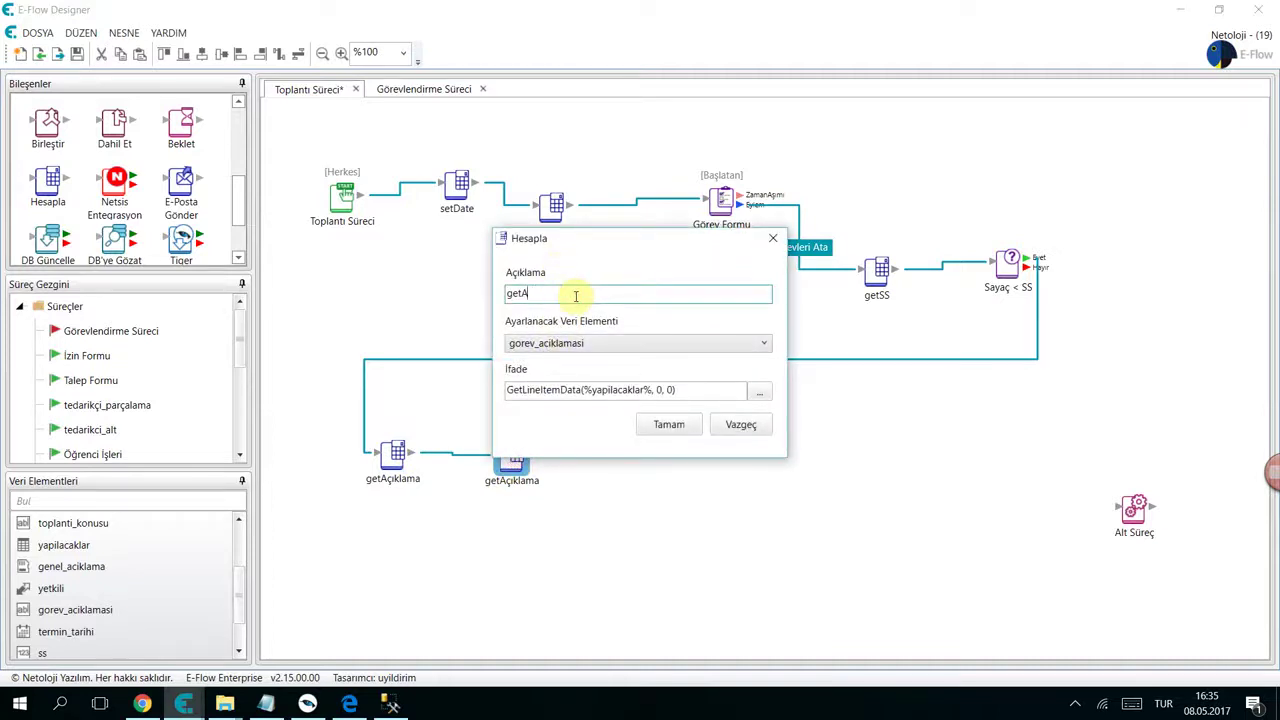
{"action": "type", "text": "Termin"}
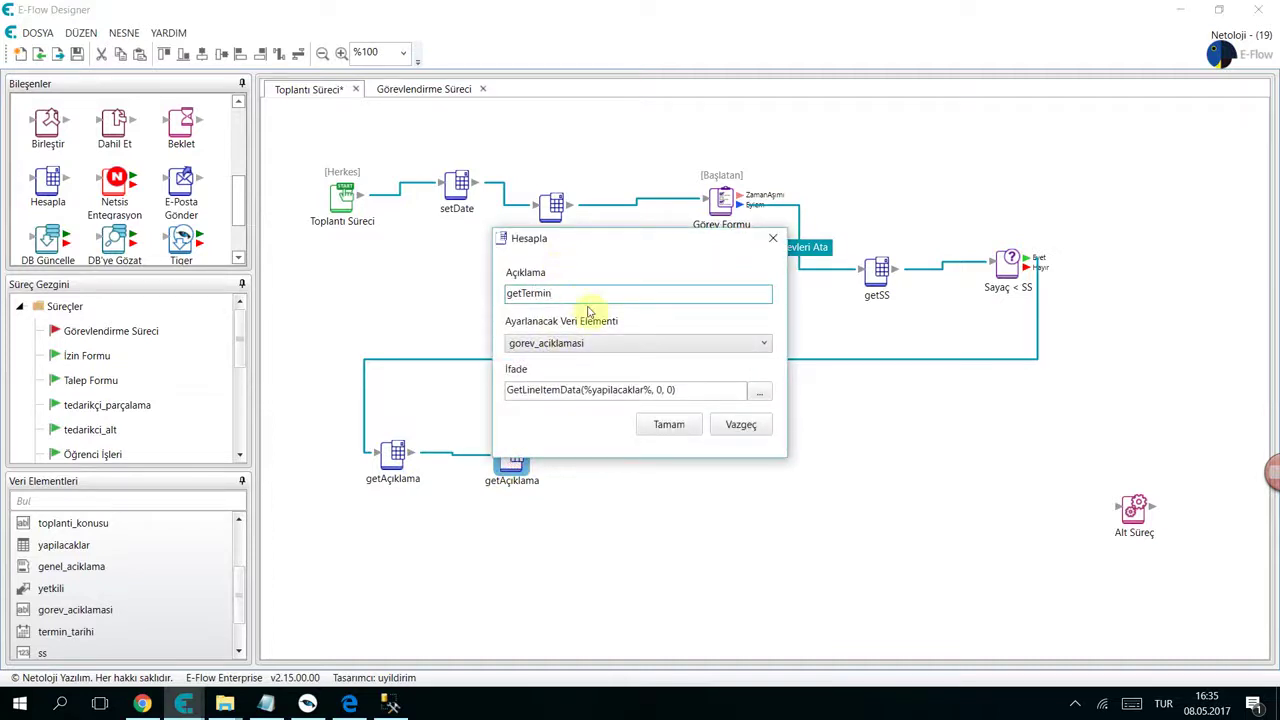
{"action": "left_click", "coordinate": [668, 390]}
{"action": "type", "text": ", 0"}
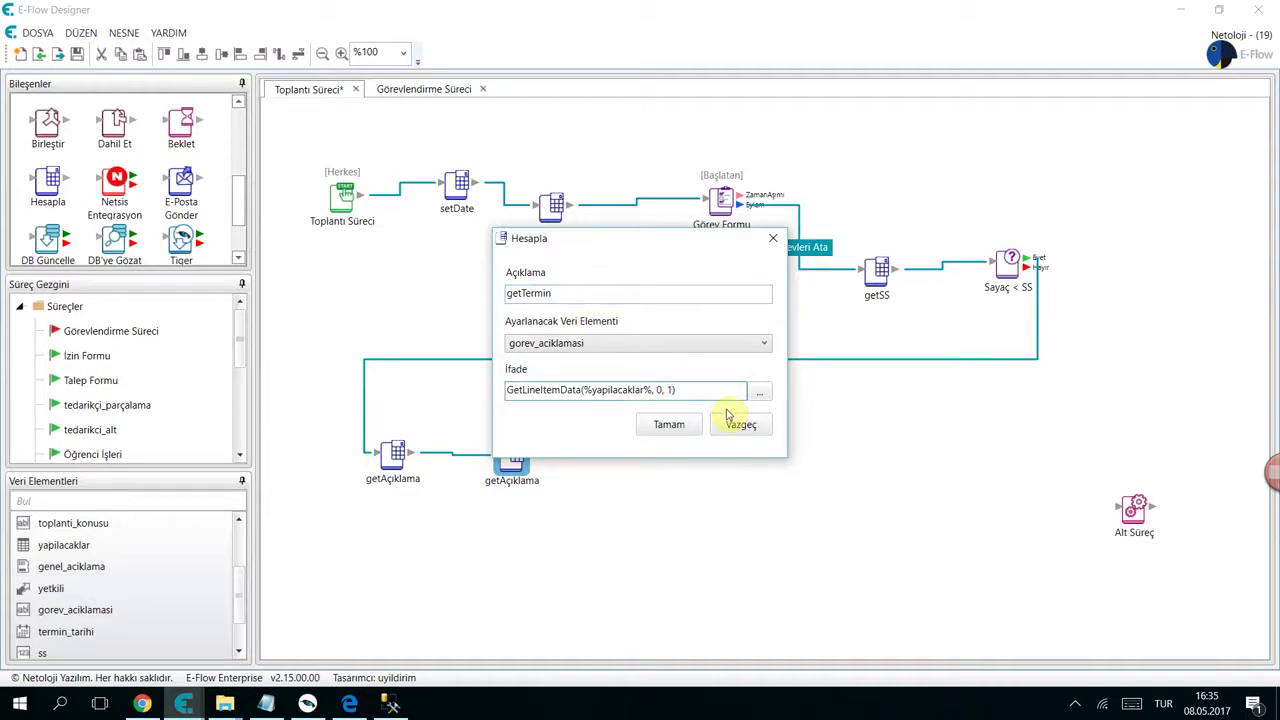
{"action": "left_click", "coordinate": [580, 343]}
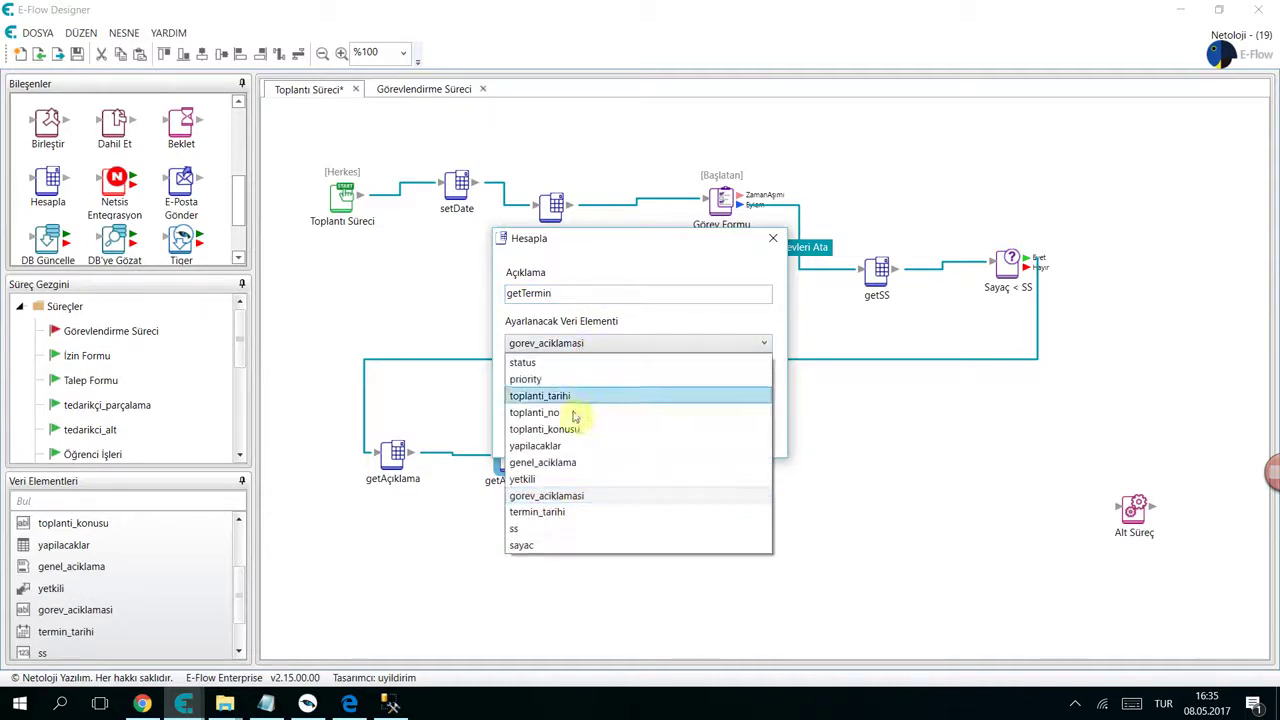
{"action": "left_click", "coordinate": [561, 511]}
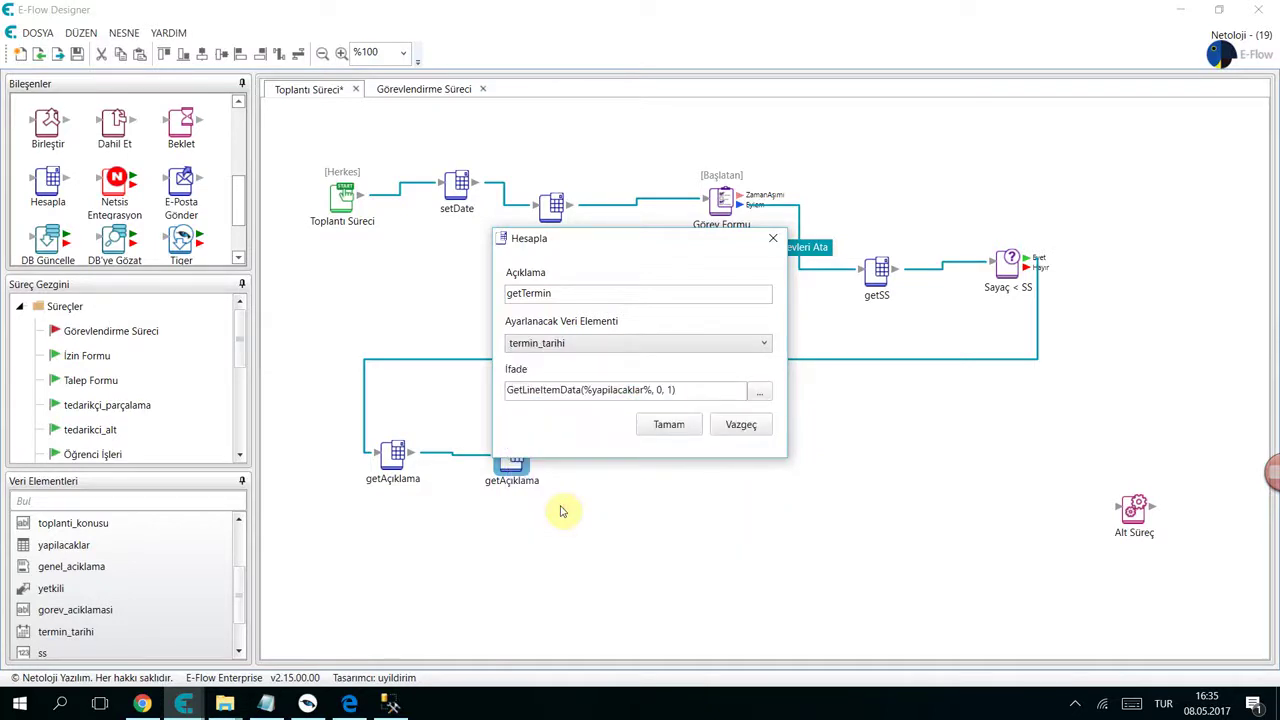
{"action": "left_click", "coordinate": [668, 424]}
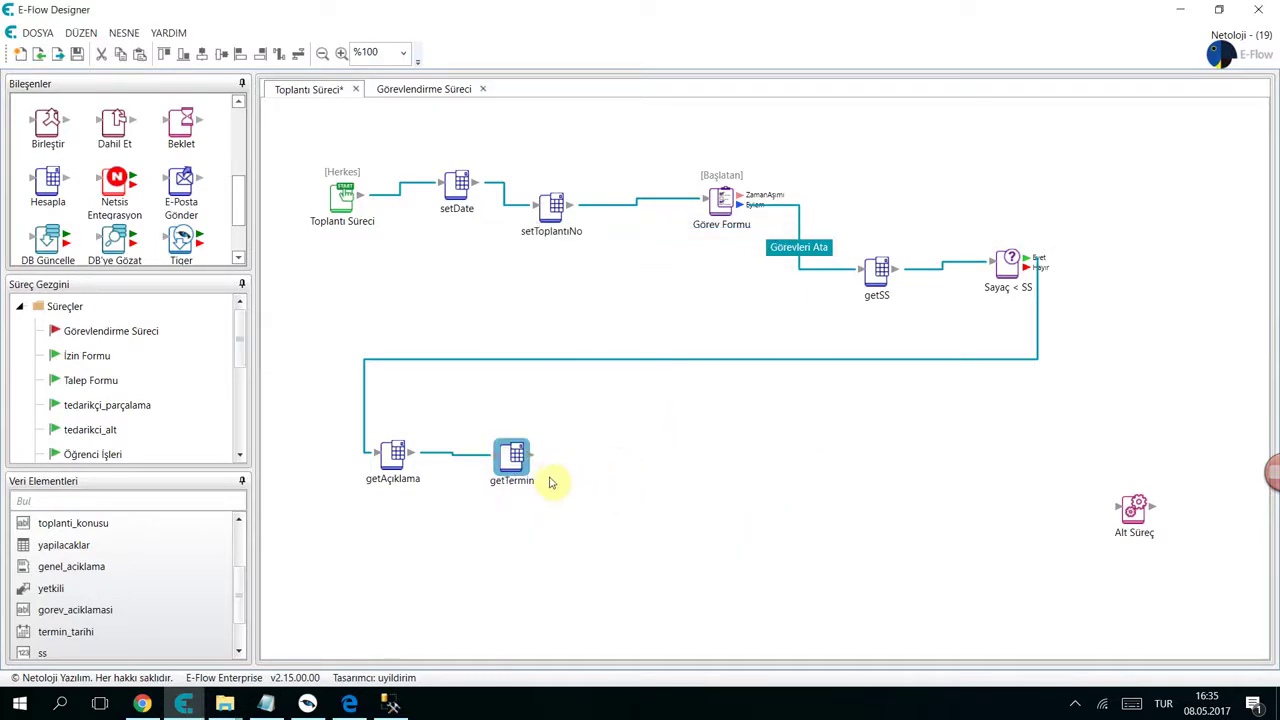
- Duplicate getTermin, place the copy beside it, and connect the output of getTermin to the copy
{"action": "key", "text": "ctrl+c"}
{"action": "key", "text": "ctrl+v"}
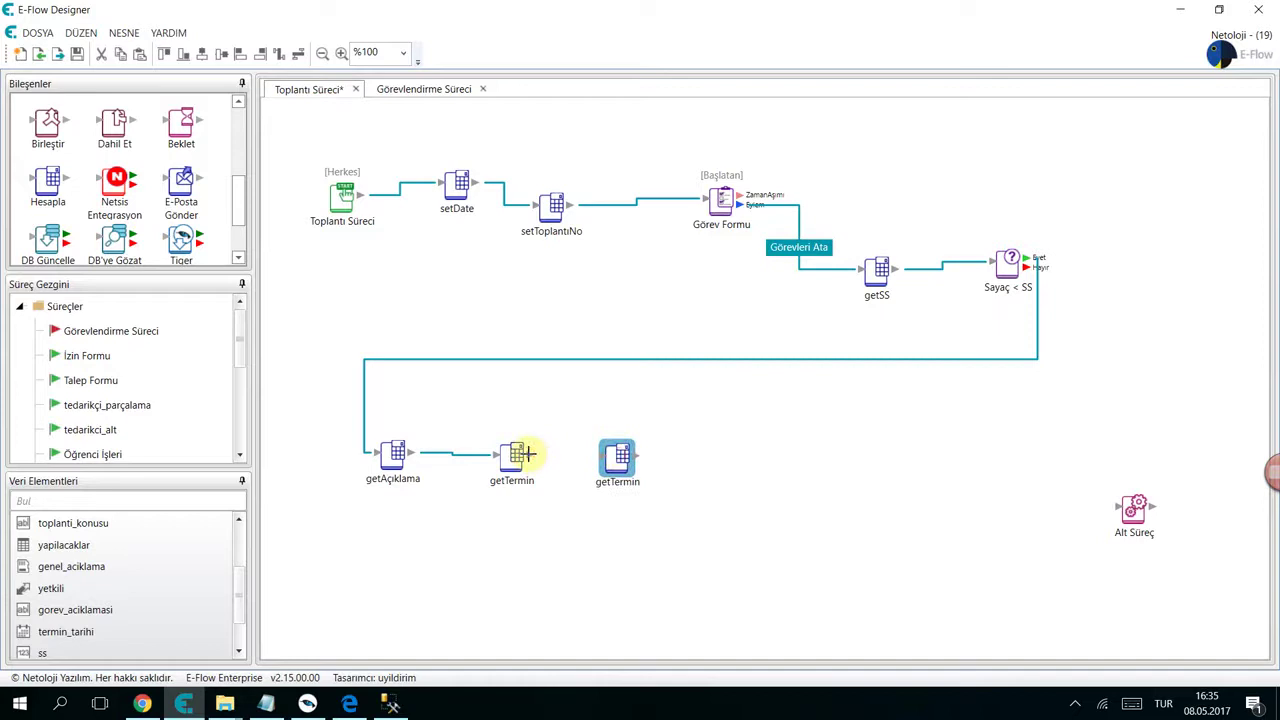
{"action": "left_click", "coordinate": [527, 455]}
- Configure the getTermin copy with description getYetkili, data element yetkili and expression GetLineItemData(%yapilacaklar%, 0, 2)
{"action": "double_click", "coordinate": [617, 457]}
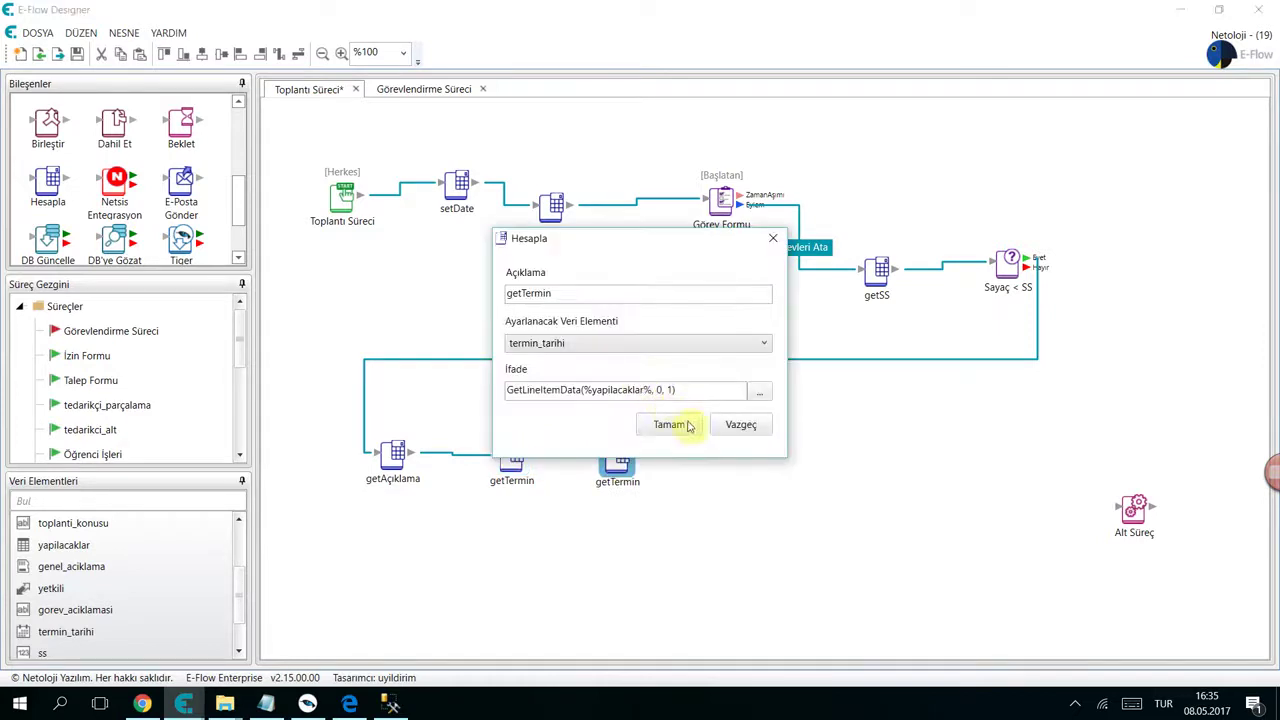
{"action": "left_click", "coordinate": [664, 390]}
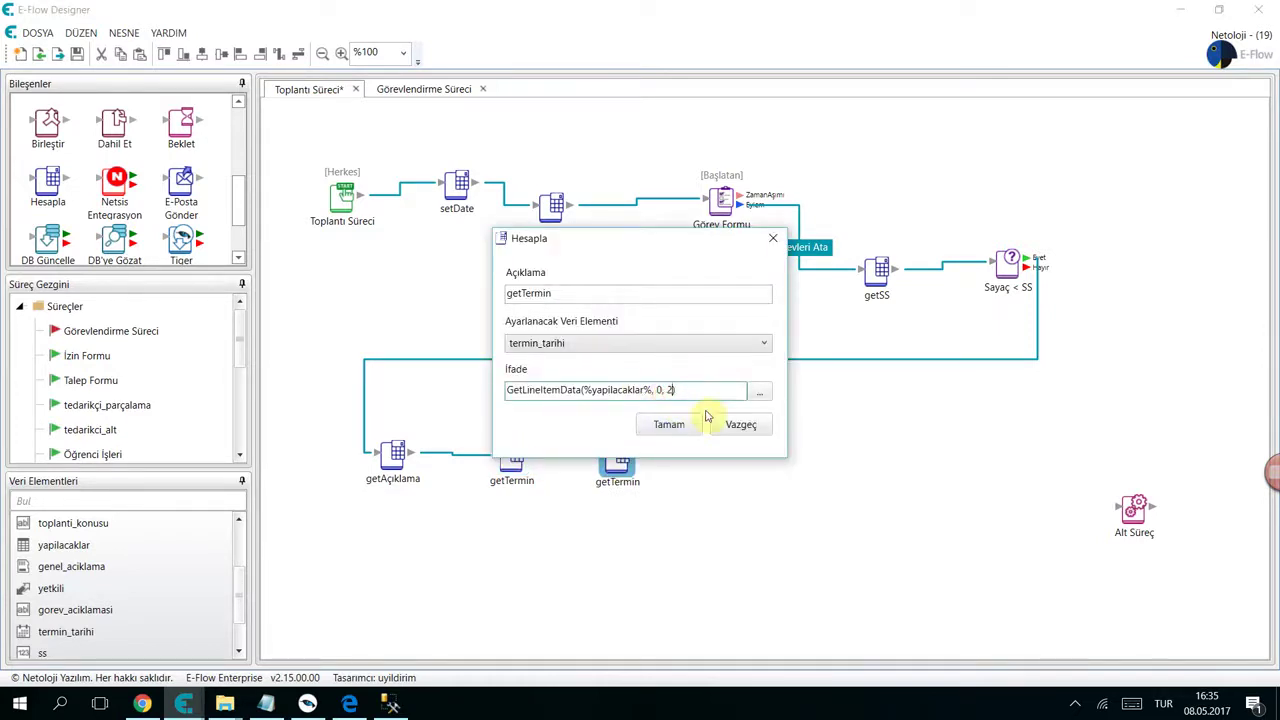
{"action": "left_click", "coordinate": [572, 345]}
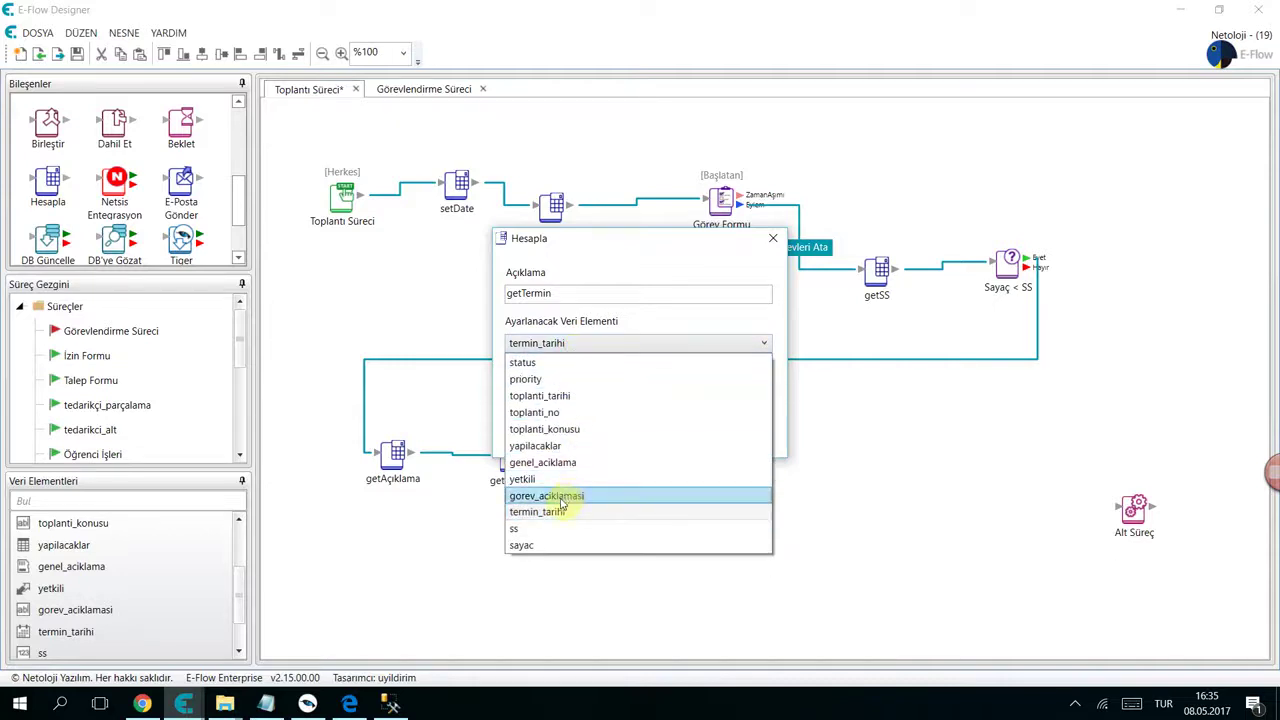
{"action": "left_click", "coordinate": [533, 479]}
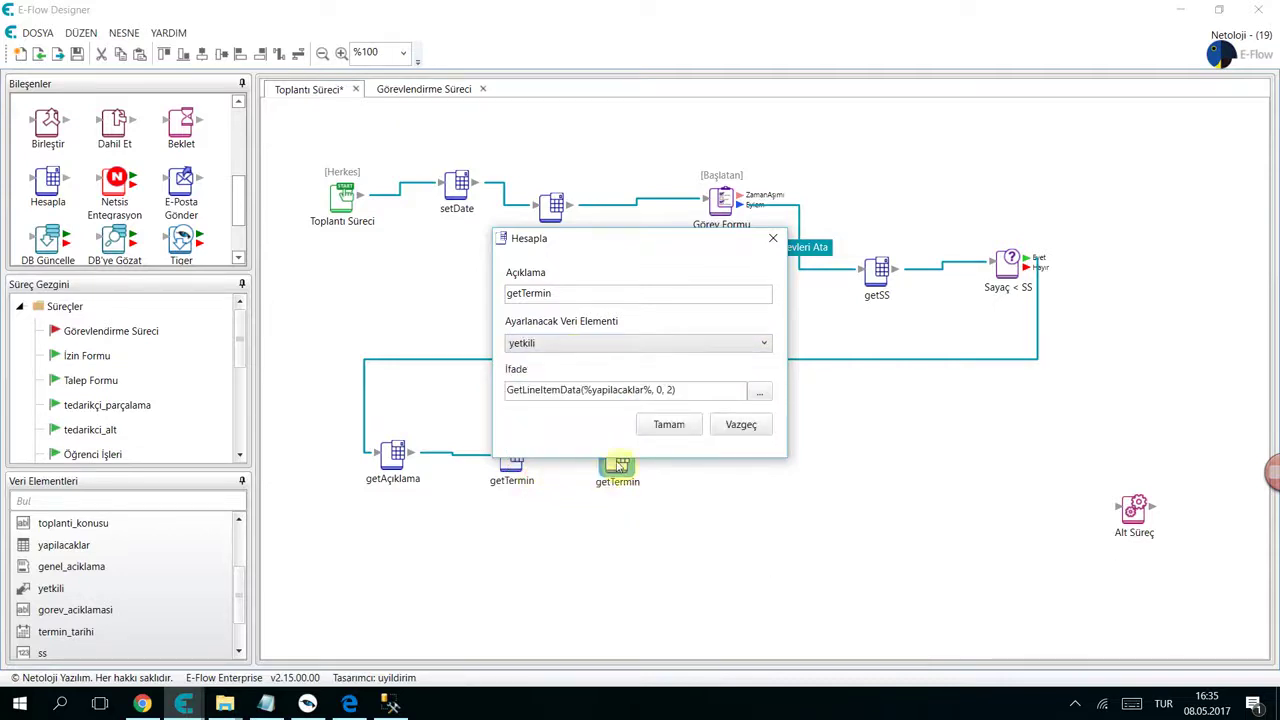
{"action": "left_click", "coordinate": [569, 293]}
{"action": "key", "text": "BackSpace"}
{"action": "key", "text": "BackSpace"}
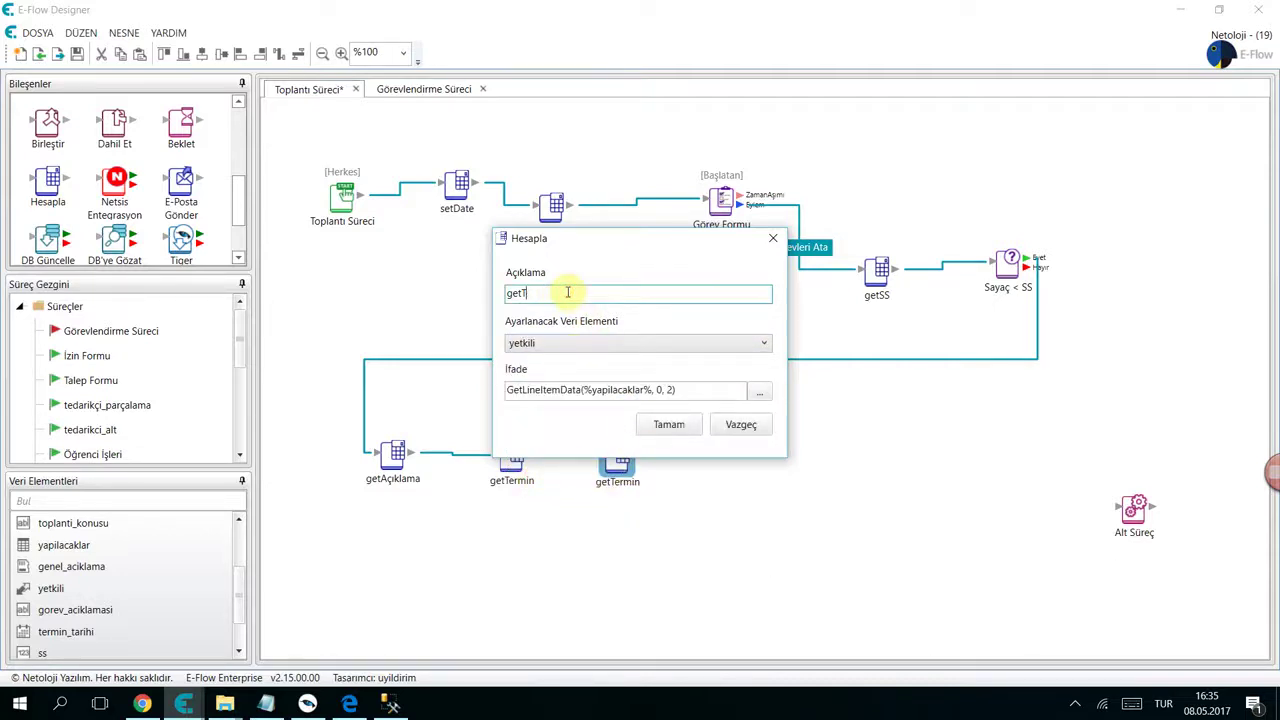
{"action": "type", "text": "Yetkili"}
{"action": "left_click", "coordinate": [669, 424]}
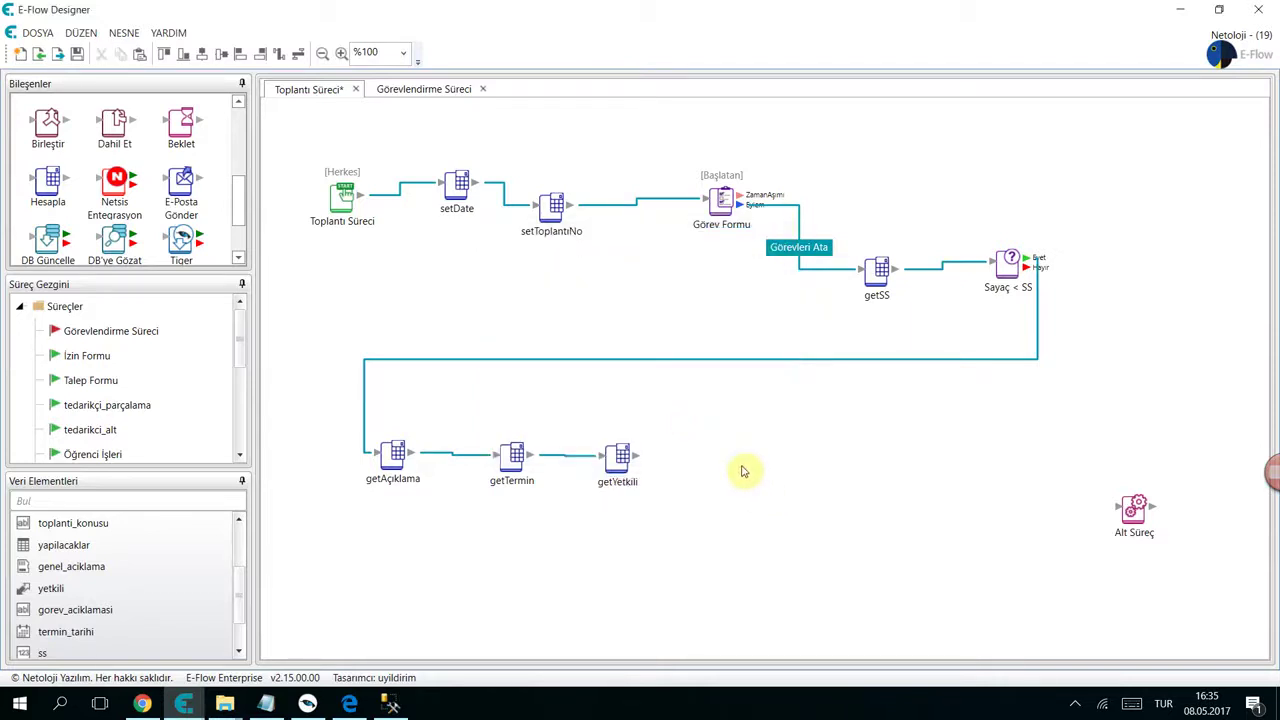
{"action": "scroll", "coordinate": [110, 170], "scroll_direction": "down", "scroll_amount": 1}
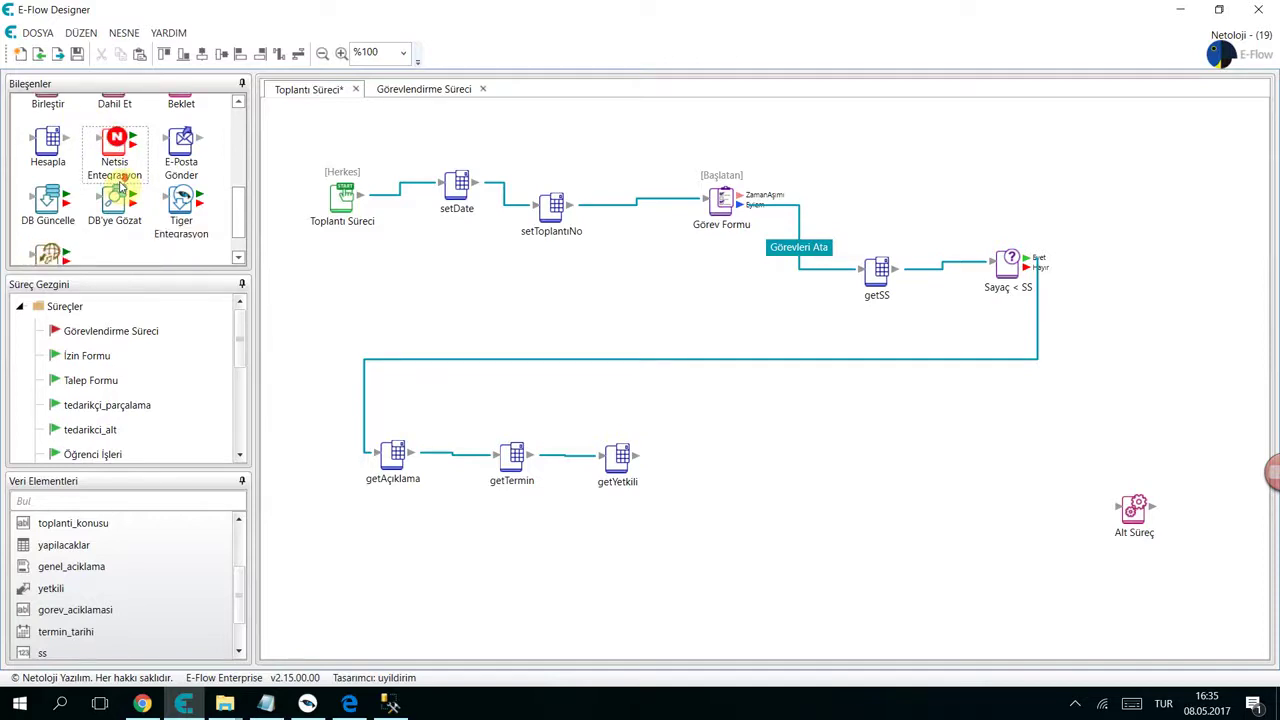
{"action": "scroll", "coordinate": [118, 185], "scroll_direction": "up", "scroll_amount": 2}
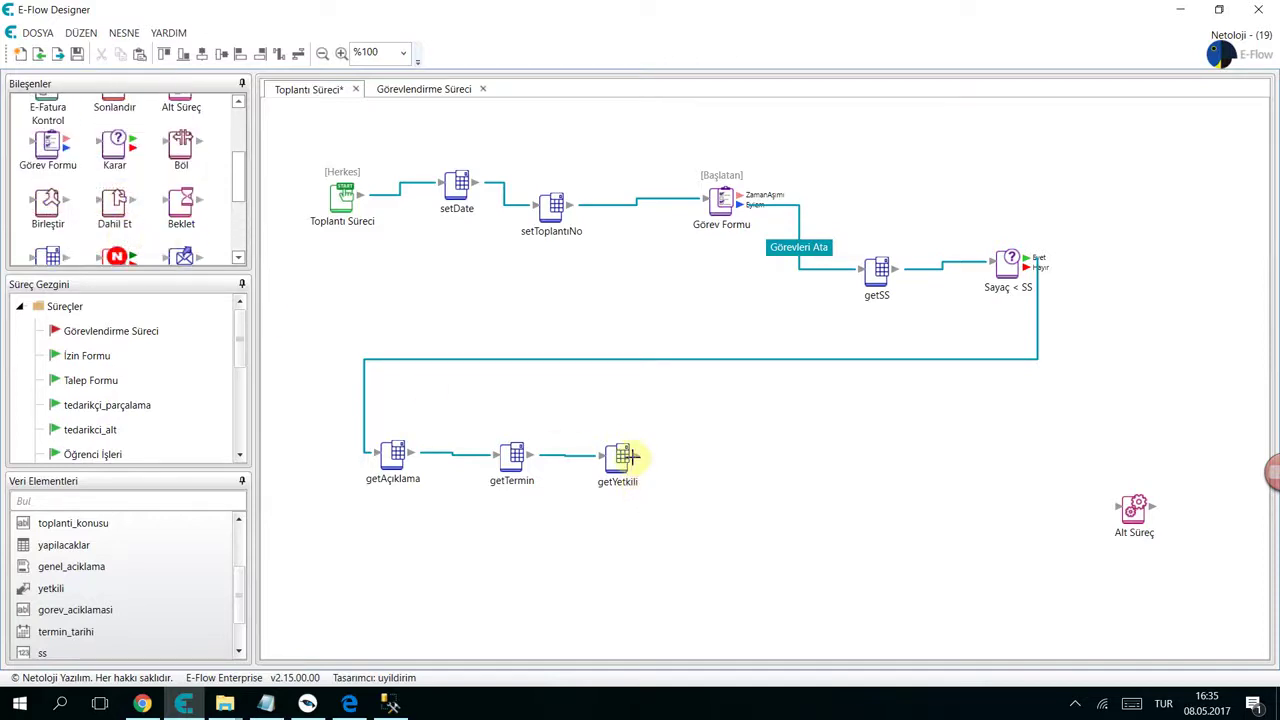
- Connect the output of getYetkili to the Alt Süreç component and reposition Alt Süreç closer to getYetkili
{"action": "left_click_drag", "start_coordinate": [626, 456], "coordinate": [1134, 515]}
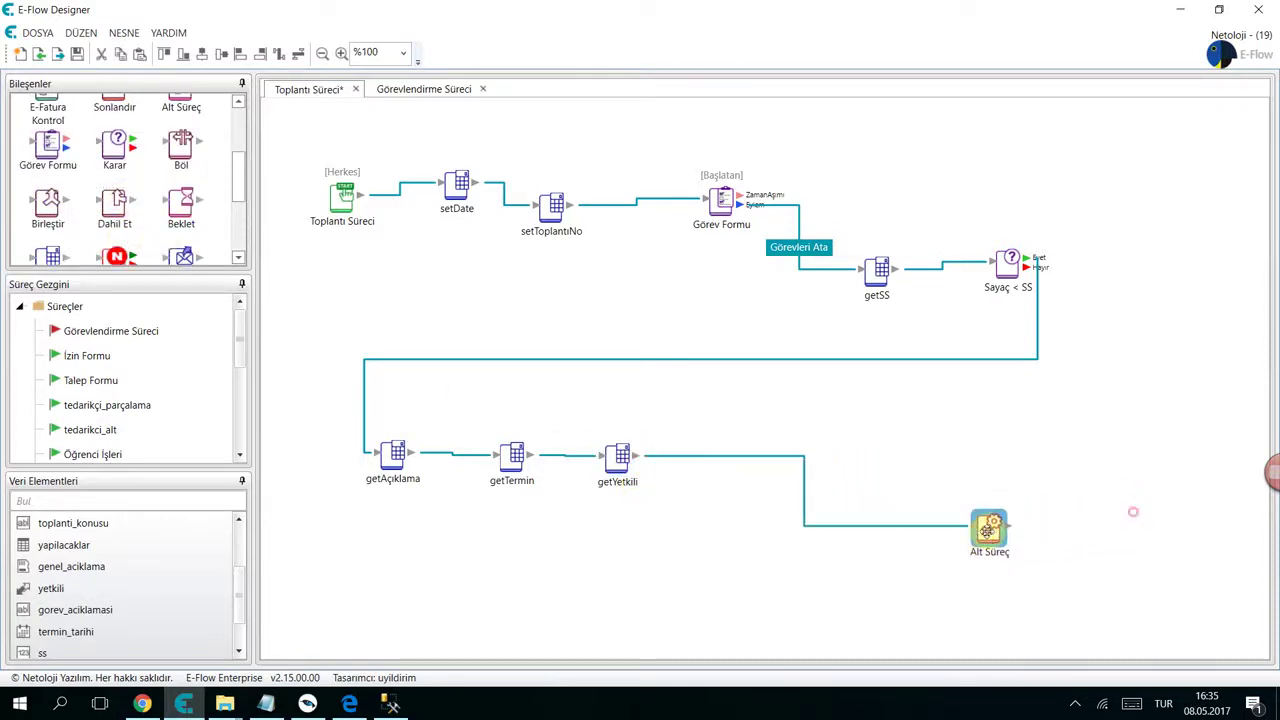
{"action": "left_click_drag", "start_coordinate": [989, 531], "coordinate": [984, 531]}
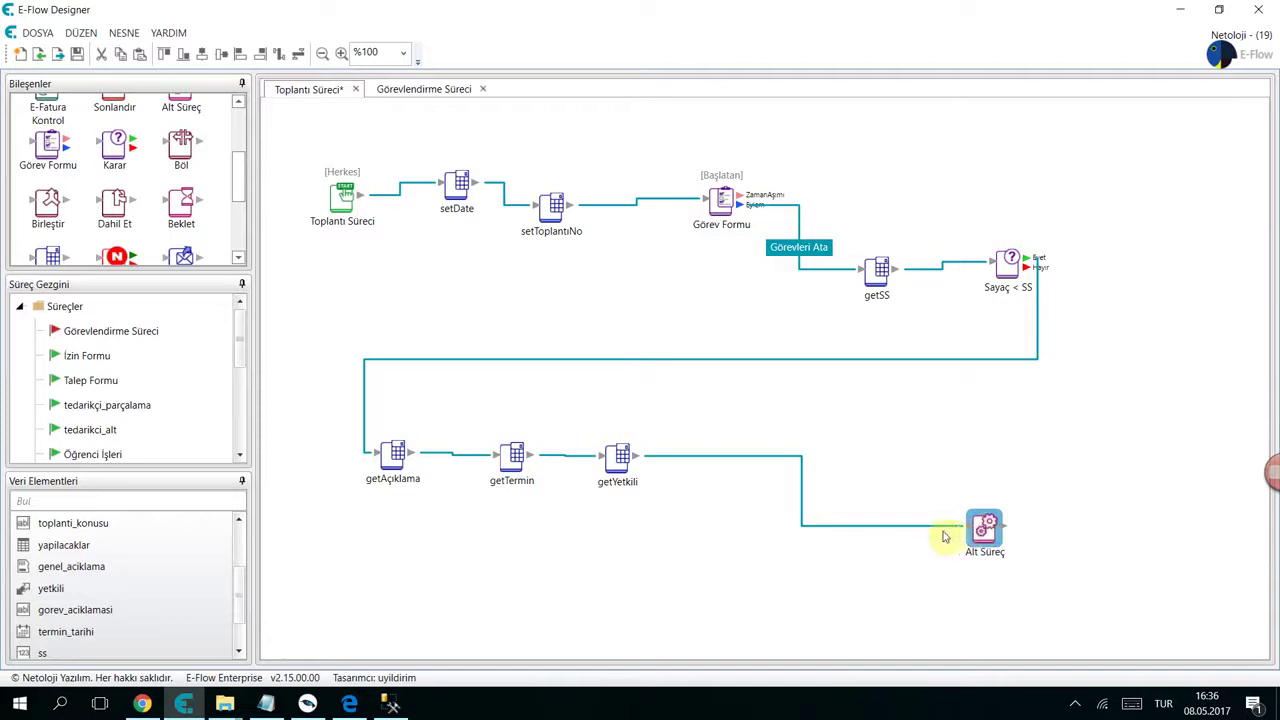
{"action": "left_click", "coordinate": [909, 524]}
{"action": "left_click", "coordinate": [980, 535]}
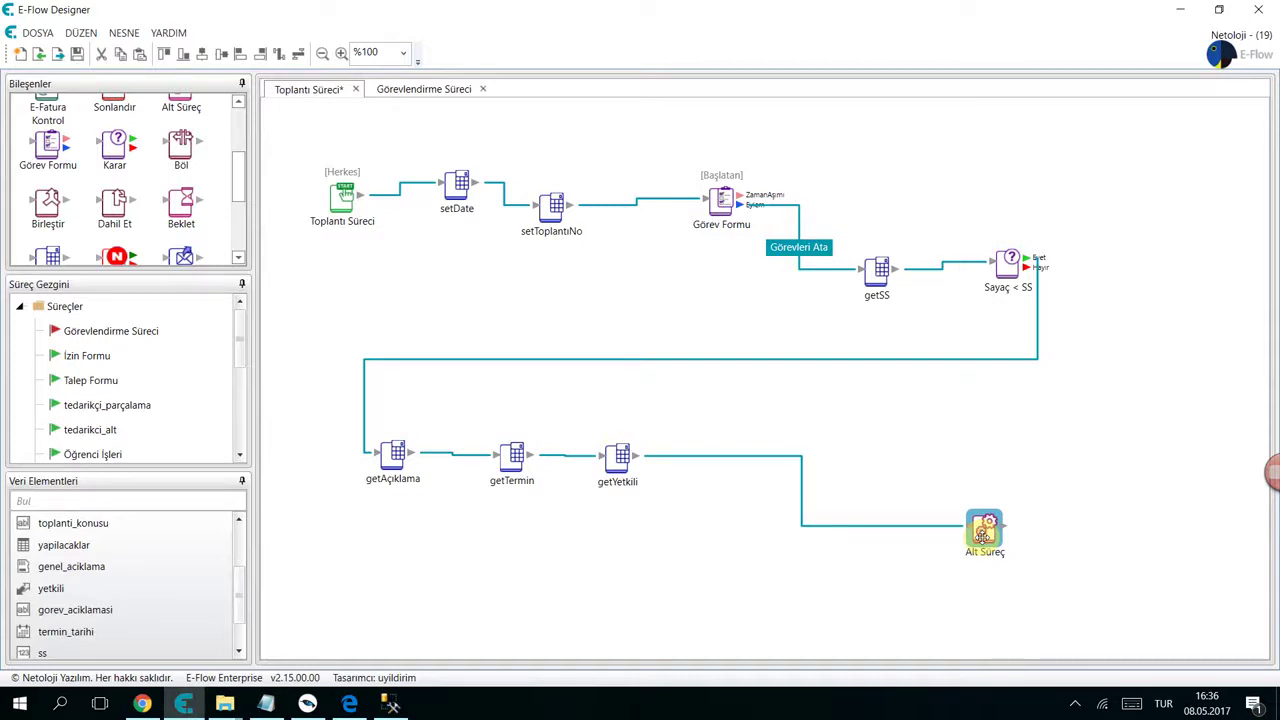
- Add a Böl component between getYetkili and Alt Süreç and route the connection through it
{"action": "left_click_drag", "start_coordinate": [178, 150], "coordinate": [822, 556]}
{"action": "left_click", "coordinate": [935, 525]}
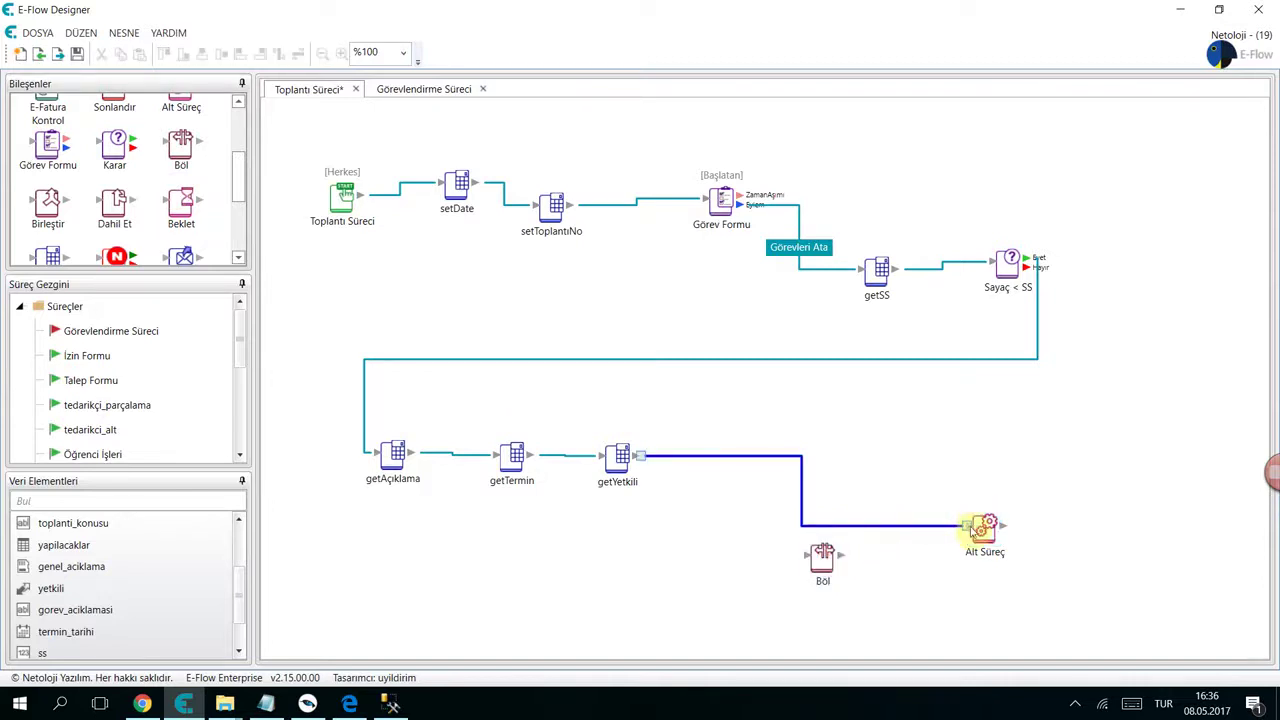
{"action": "mouse_move", "coordinate": [970, 530]}
{"action": "left_mouse_down"}
{"action": "mouse_move", "coordinate": [931, 523]}
{"action": "mouse_move", "coordinate": [820, 560]}
{"action": "mouse_move", "coordinate": [974, 535]}
{"action": "left_mouse_up"}
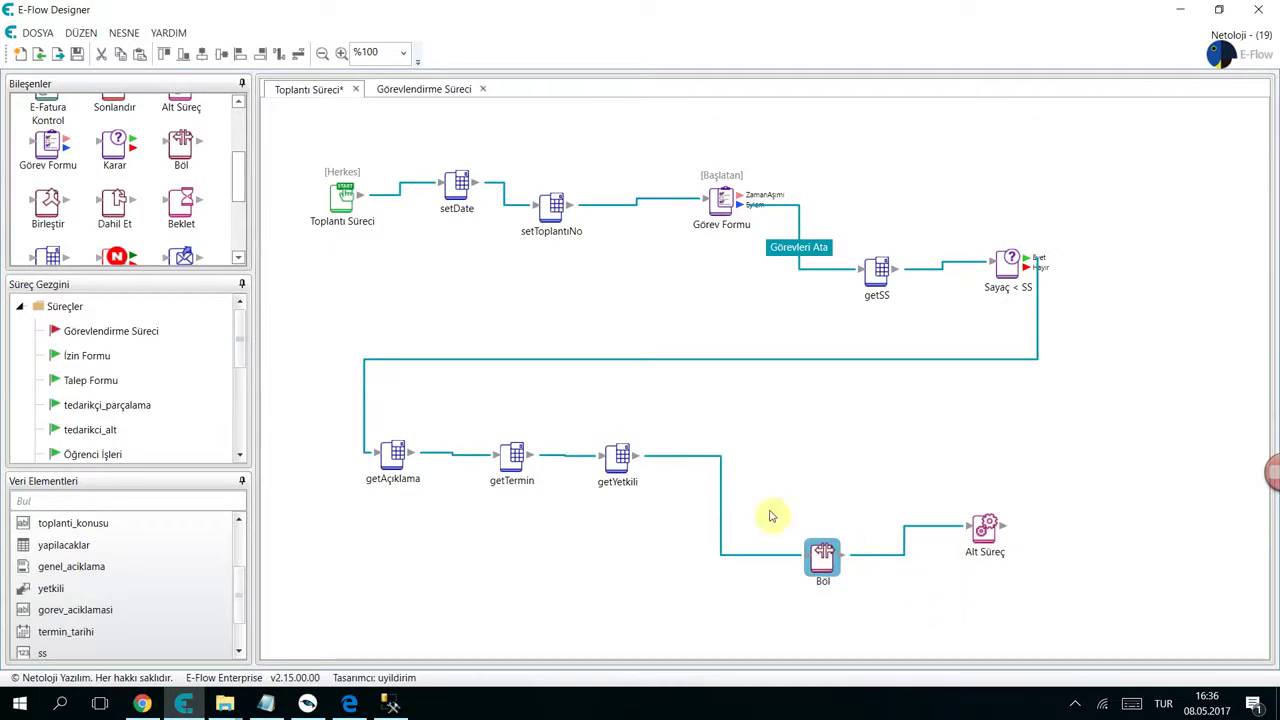
- Add a Hesapla component above Böl and connect the output of Böl to it
{"action": "scroll", "coordinate": [171, 241], "scroll_direction": "down", "scroll_amount": 1}
{"action": "left_click_drag", "start_coordinate": [47, 225], "coordinate": [854, 437]}
{"action": "mouse_move", "coordinate": [838, 554]}
{"action": "left_mouse_down"}
{"action": "mouse_move", "coordinate": [852, 440]}
{"action": "mouse_move", "coordinate": [899, 437]}
{"action": "left_mouse_up"}
- Configure the new Hesapla component with description Sayaç+1, data element sayac and expression %sayac%+1
{"action": "double_click", "coordinate": [899, 437]}
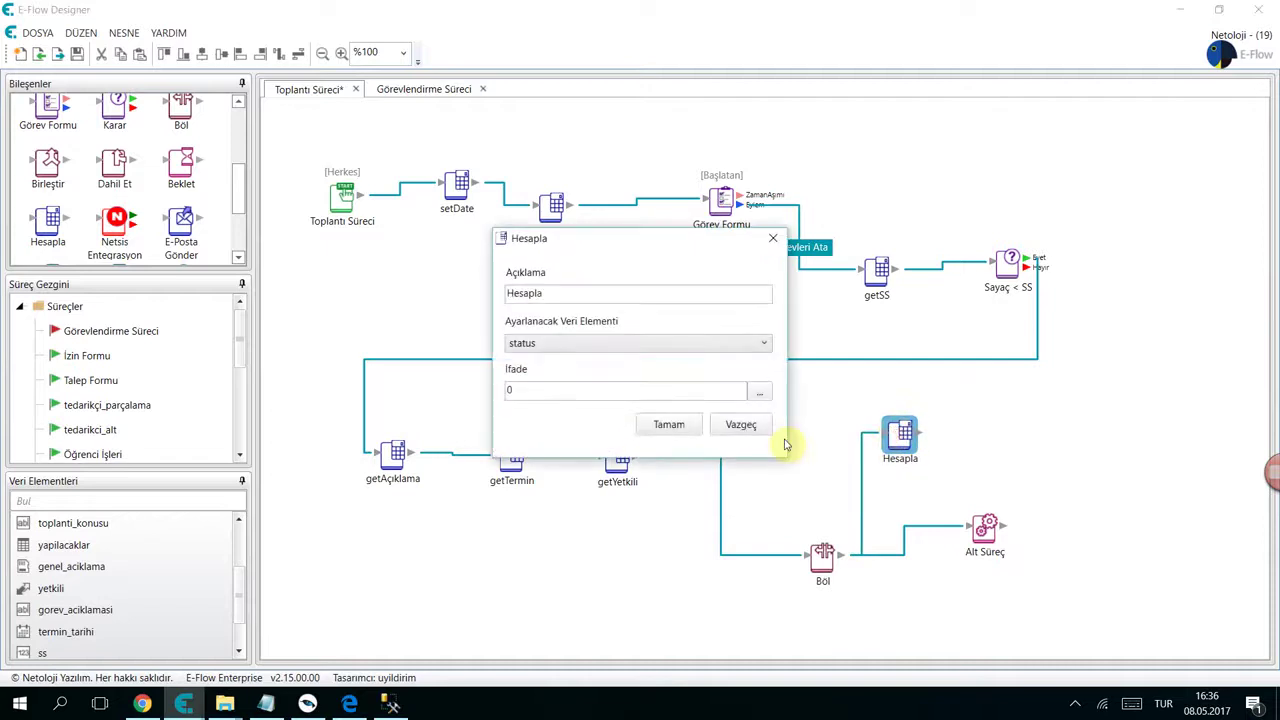
{"action": "left_click", "coordinate": [731, 355]}
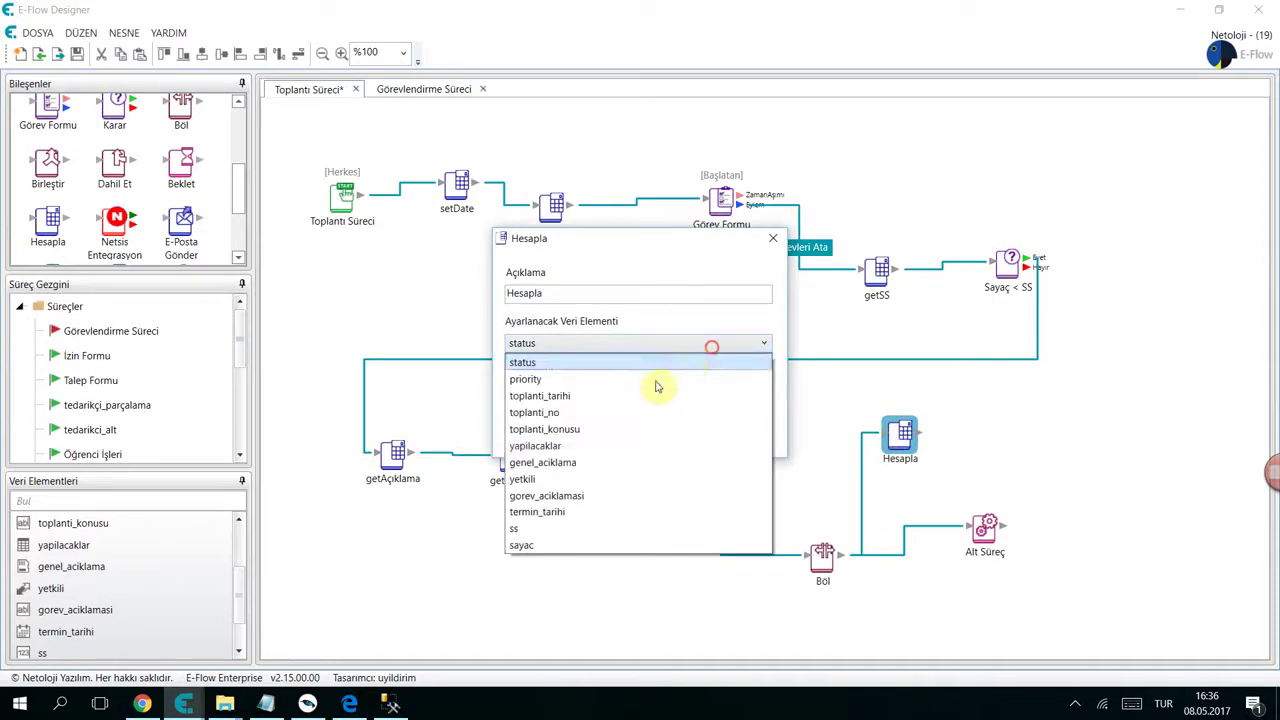
{"action": "left_click", "coordinate": [543, 545]}
{"action": "left_click", "coordinate": [760, 390]}
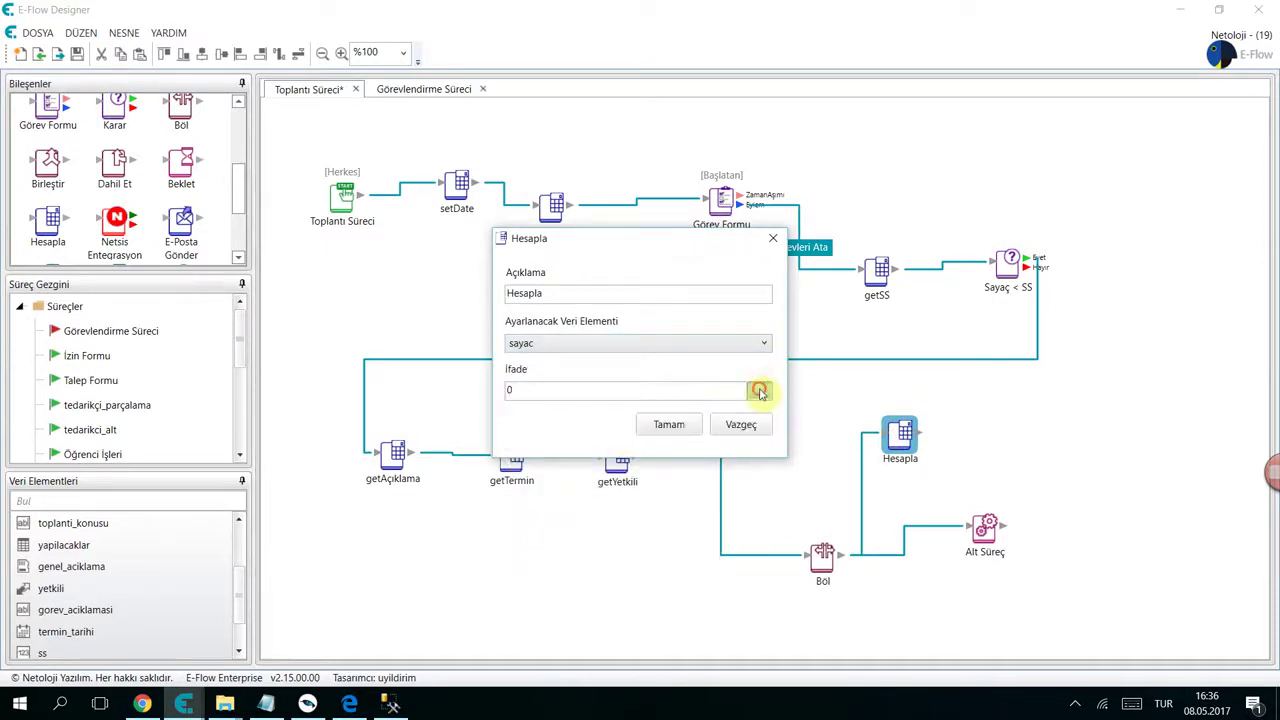
{"action": "scroll", "coordinate": [457, 420], "scroll_direction": "down", "scroll_amount": 3}
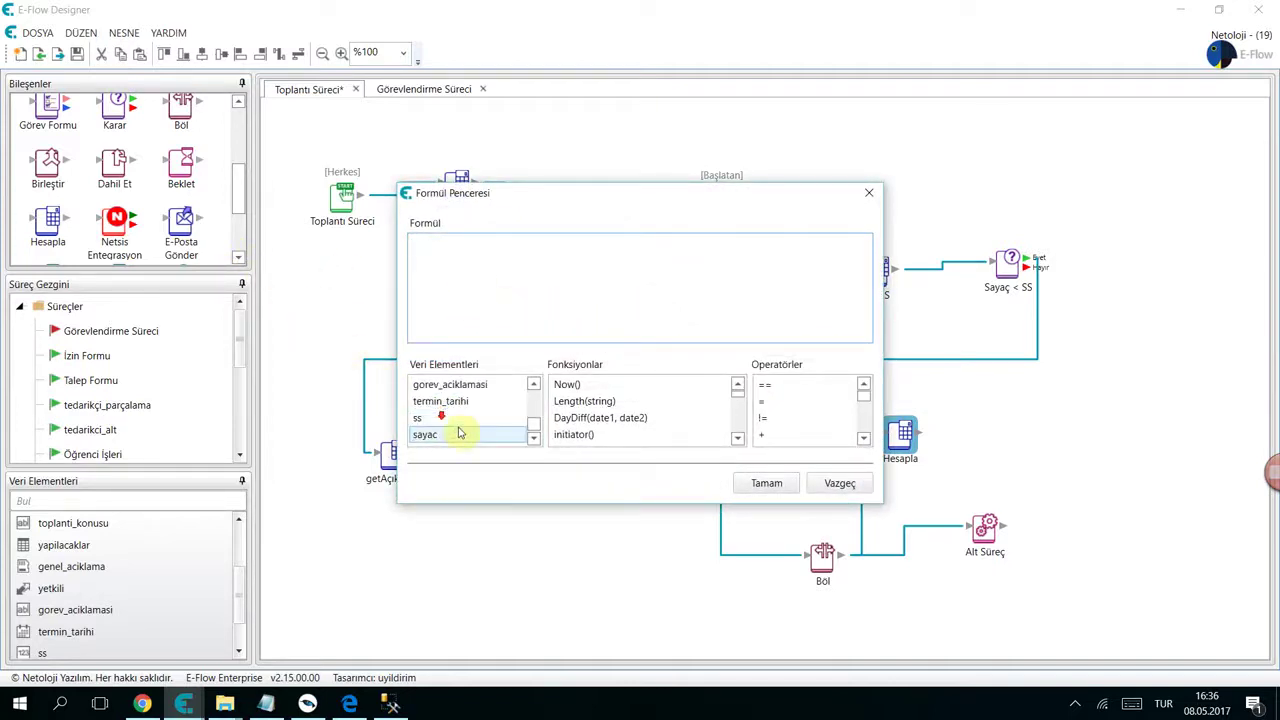
{"action": "double_click", "coordinate": [457, 434]}
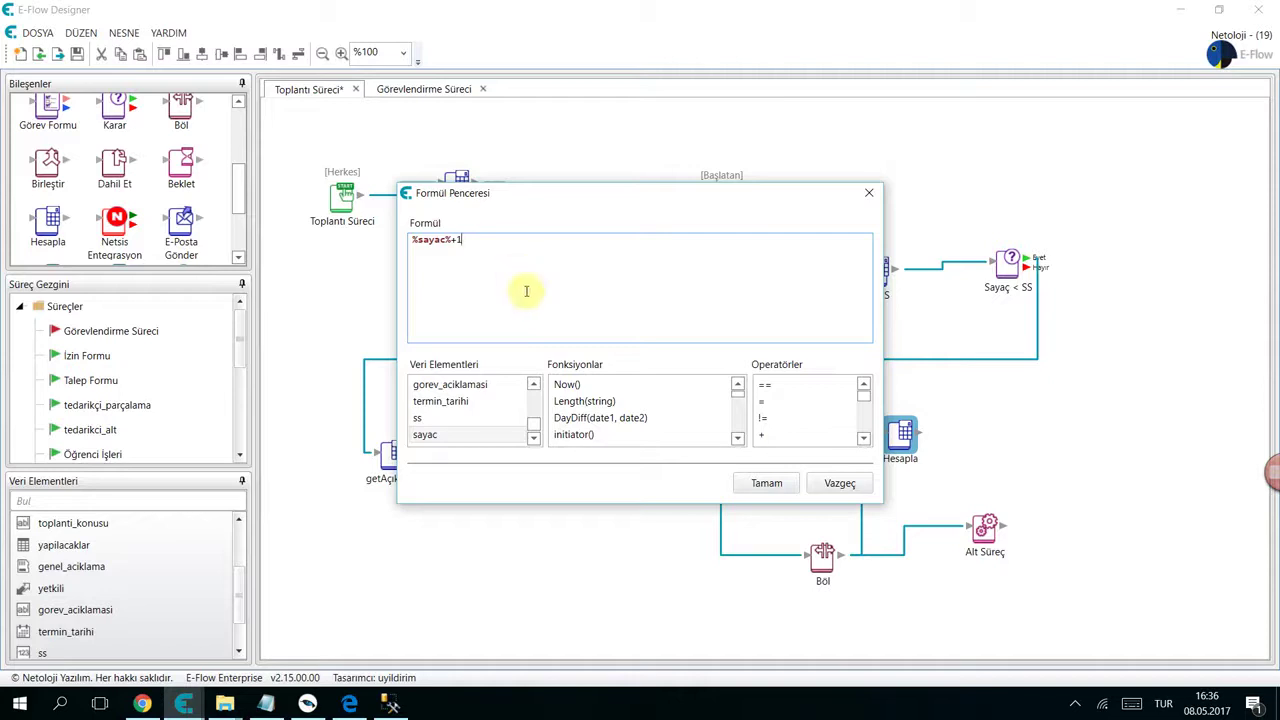
{"action": "left_click", "coordinate": [766, 483]}
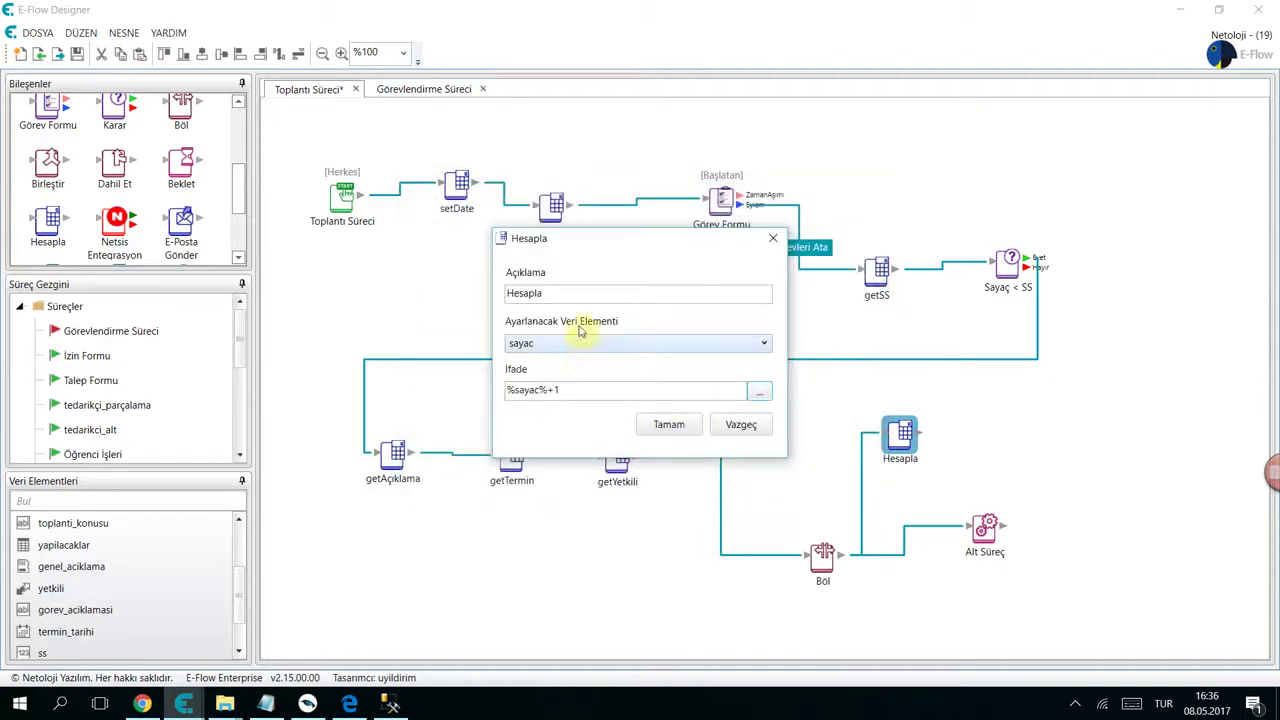
{"action": "double_click", "coordinate": [571, 293]}
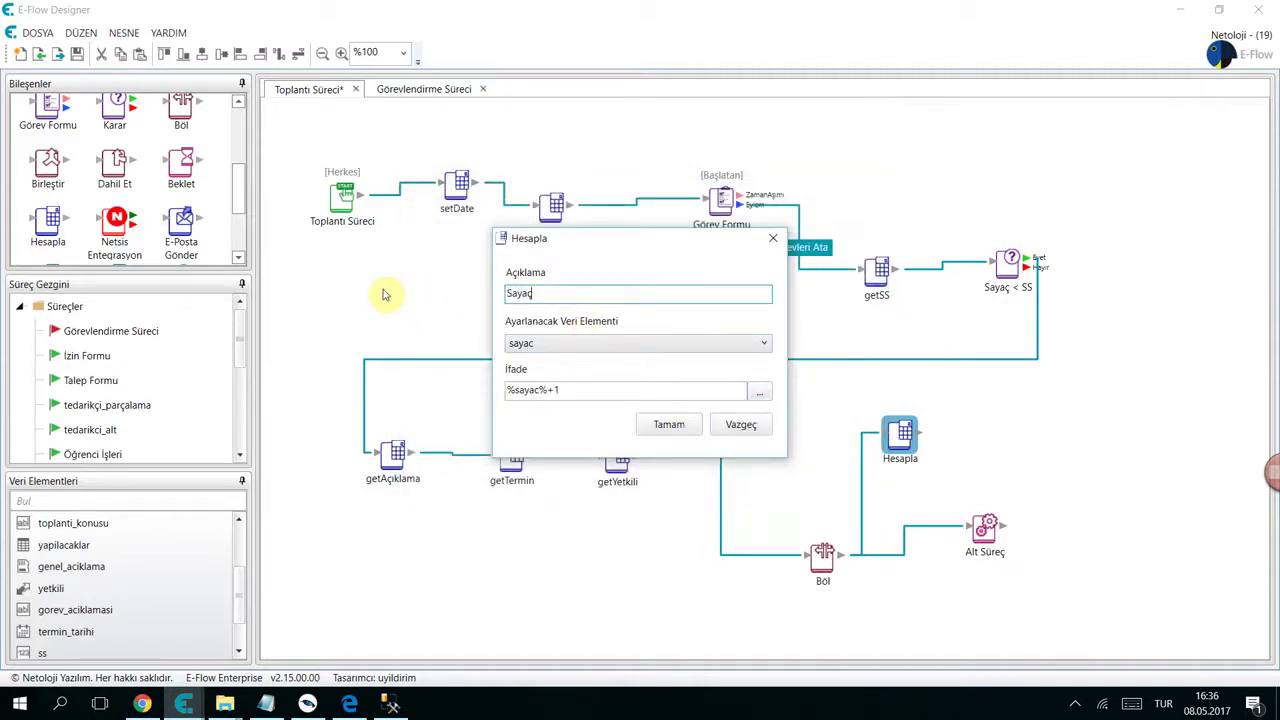
{"action": "type", "text": "Sayaç+1"}
{"action": "left_click", "coordinate": [668, 424]}
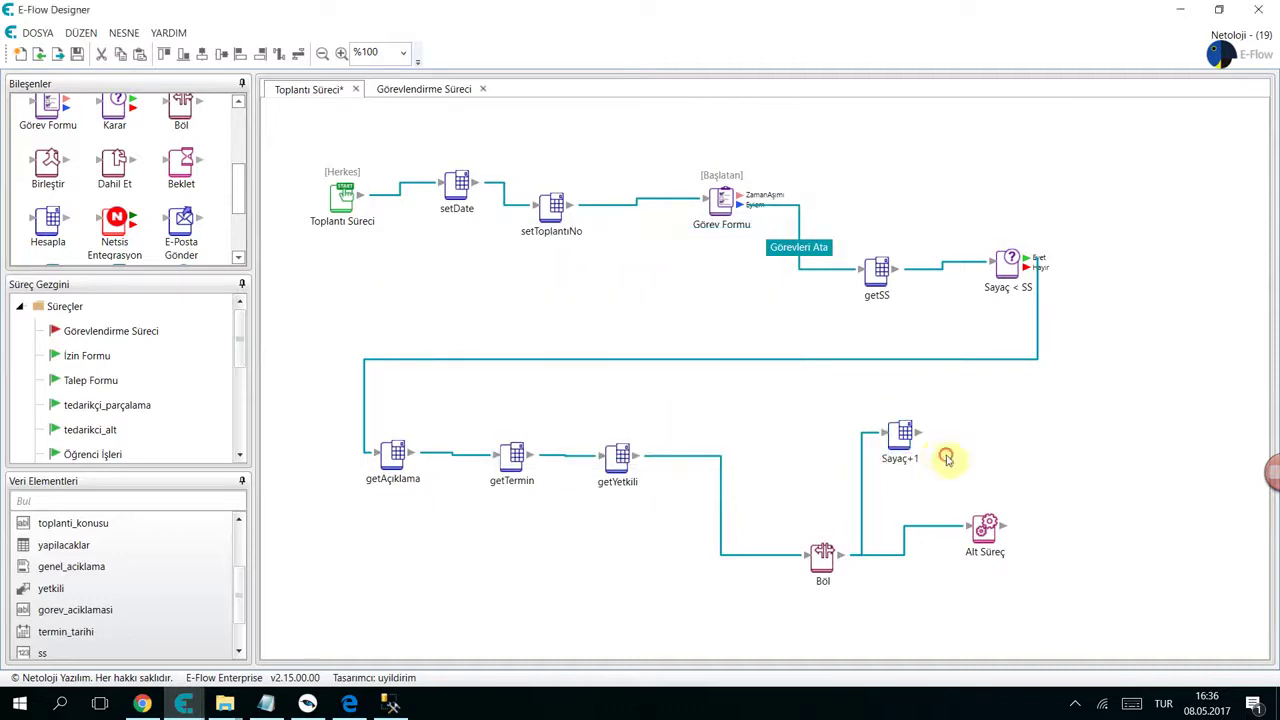
- Connect the output of Sayaç+1 back to the Sayaç < SS decision and review the decision's expression
{"action": "left_click_drag", "start_coordinate": [918, 432], "coordinate": [1010, 283]}
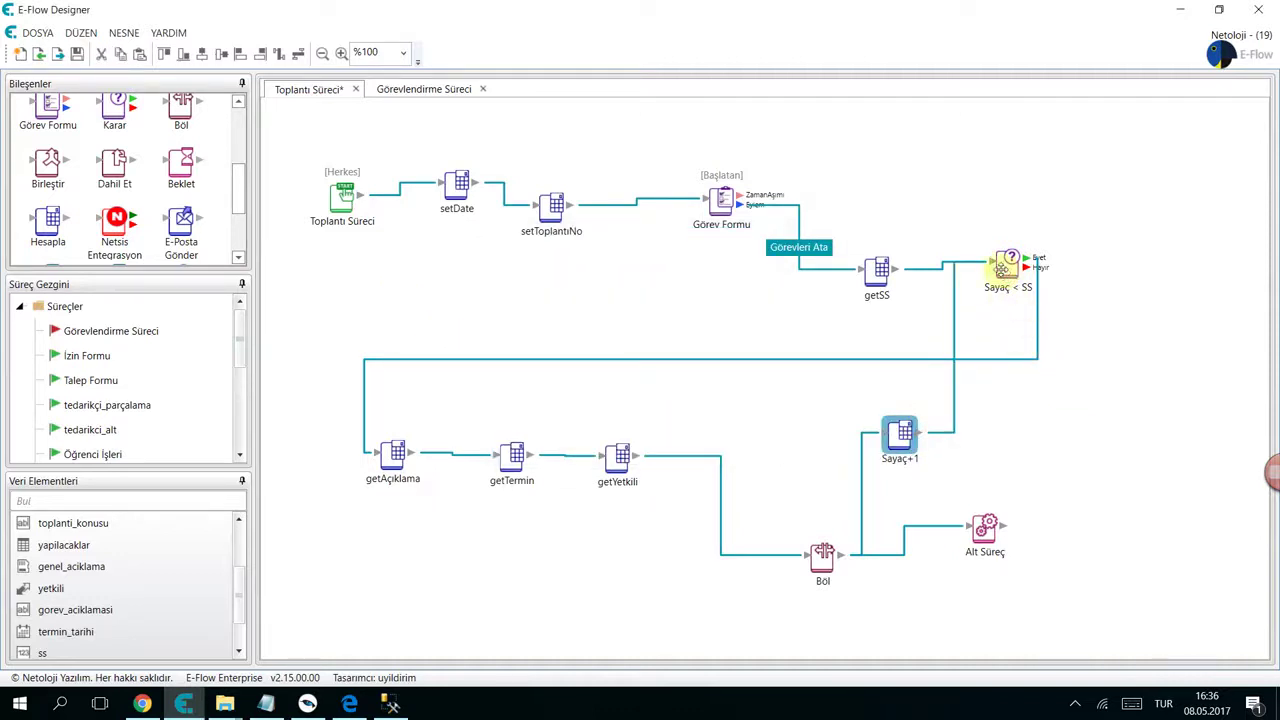
{"action": "double_click", "coordinate": [1008, 263]}
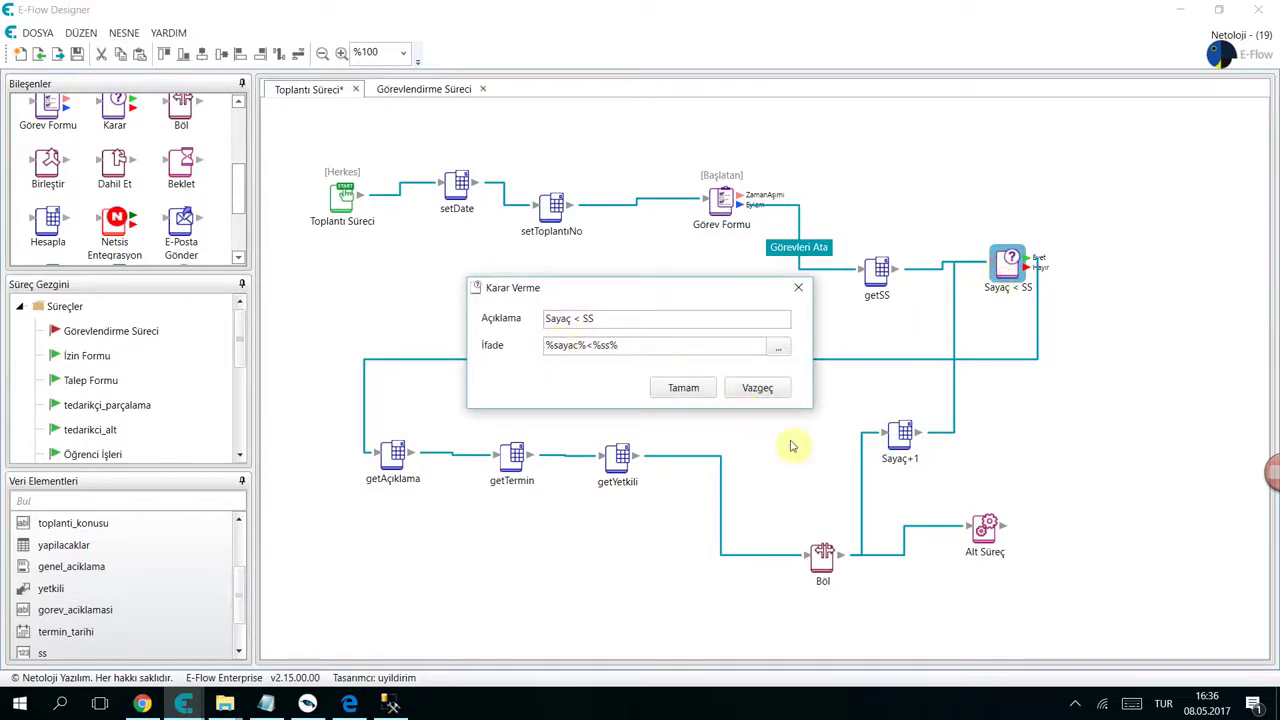
{"action": "left_click", "coordinate": [670, 388]}
{"action": "left_click", "coordinate": [1037, 328]}
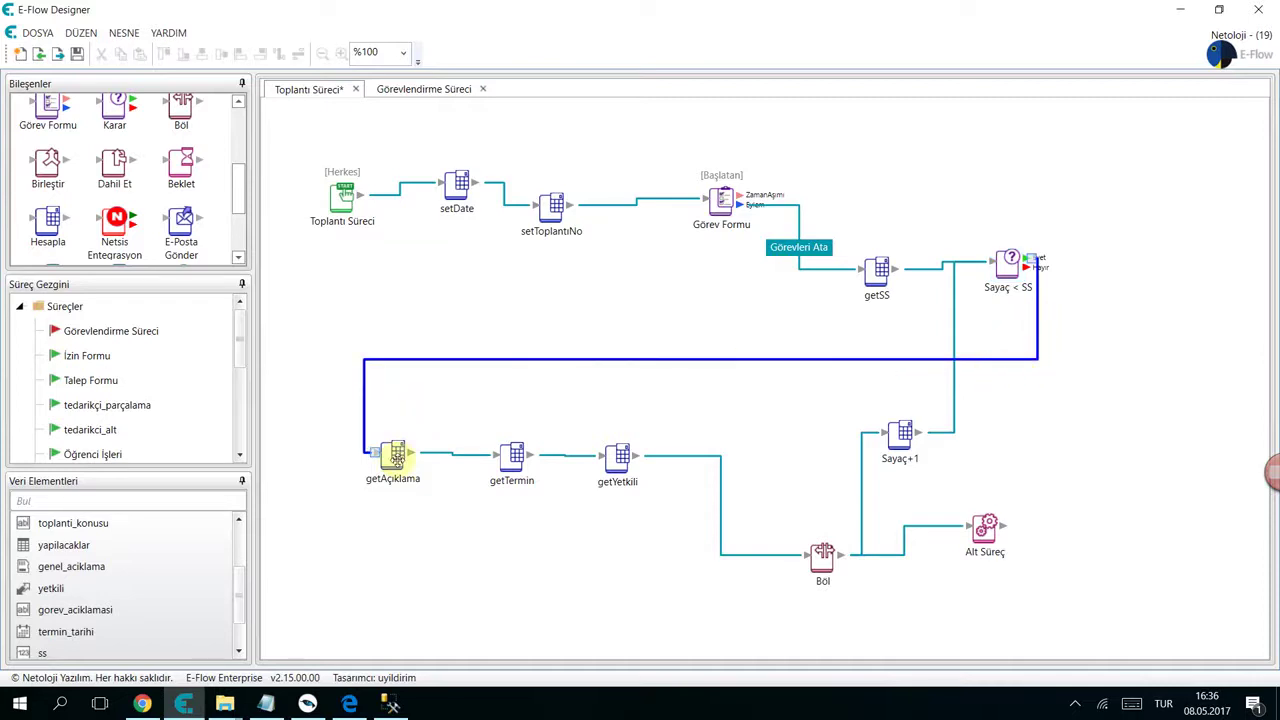
- Replace the fixed row index in getAçıklama's expression with the counter: GetLineItemData(%yapilacaklar%, %sayac%, 0)
{"action": "double_click", "coordinate": [395, 457]}
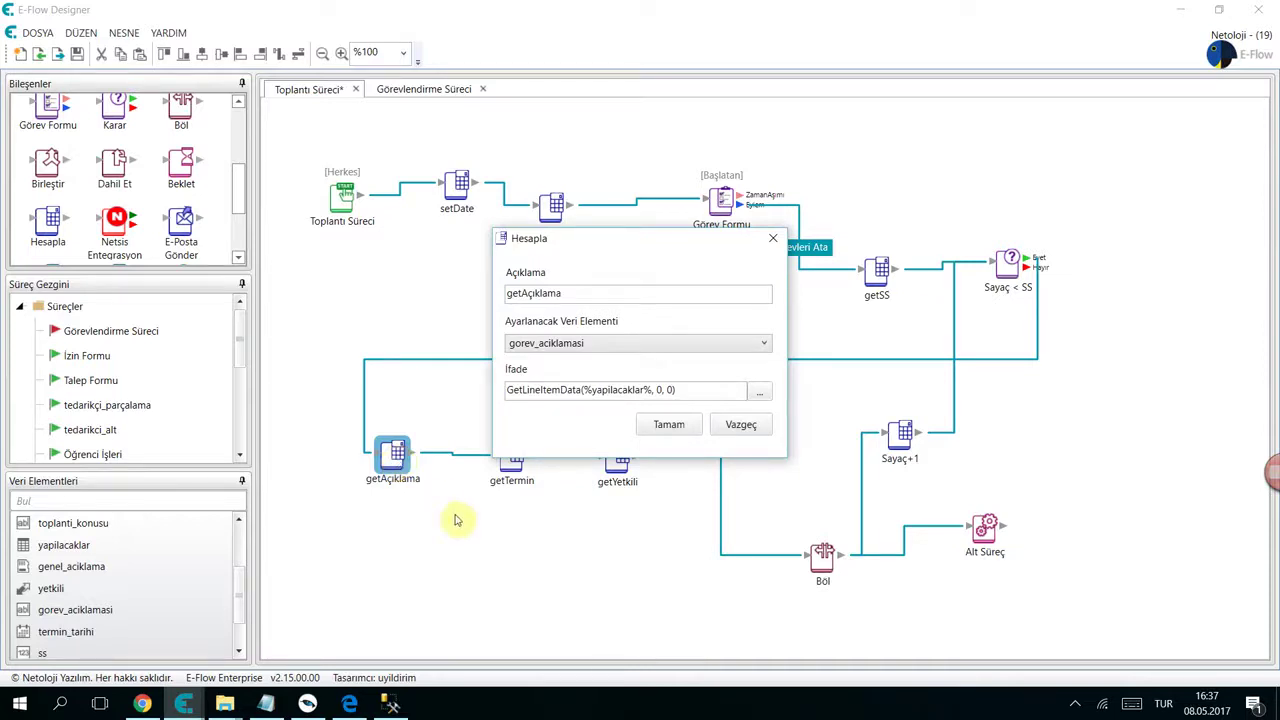
{"action": "left_click", "coordinate": [757, 391]}
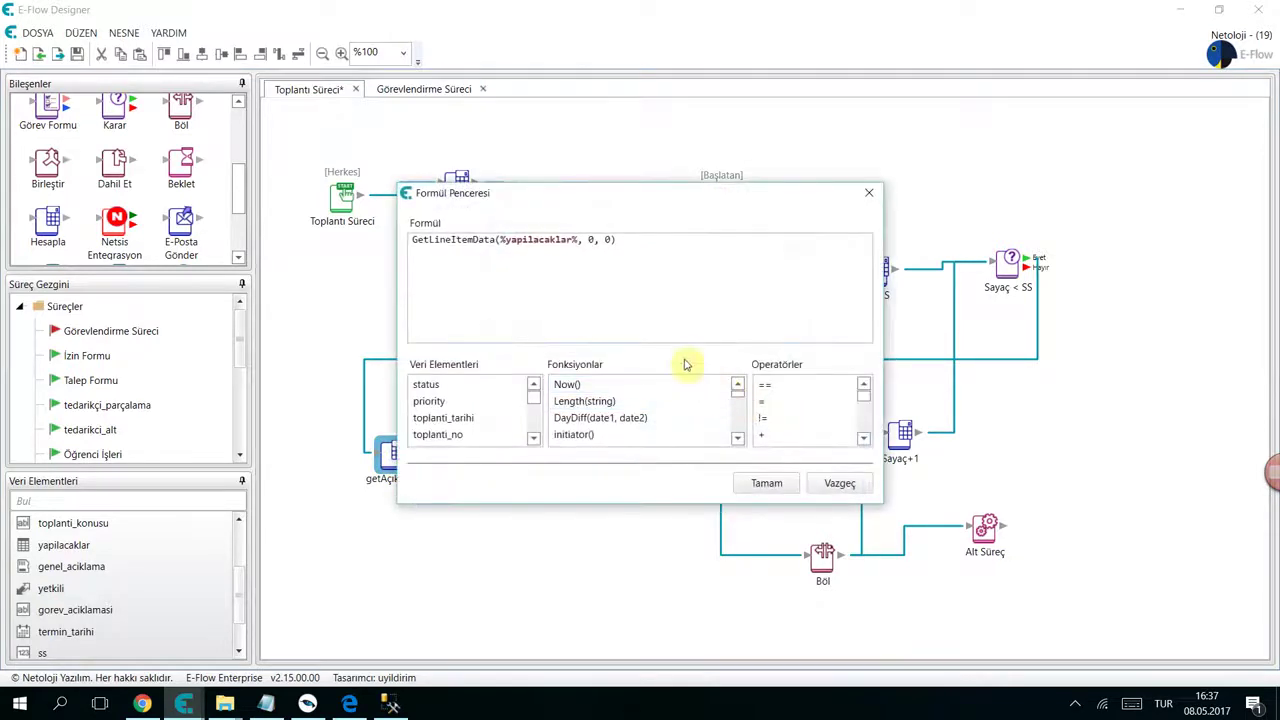
{"action": "left_click", "coordinate": [588, 239]}
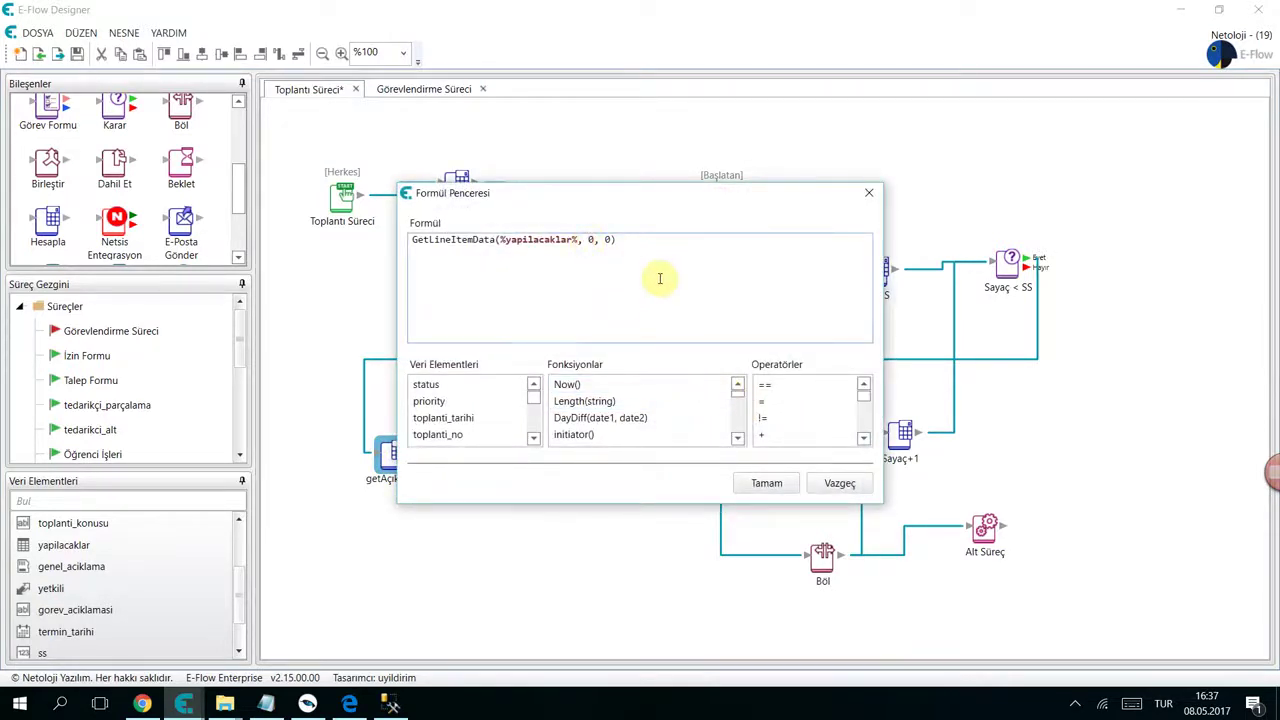
{"action": "scroll", "coordinate": [457, 410], "scroll_direction": "down", "scroll_amount": 3}
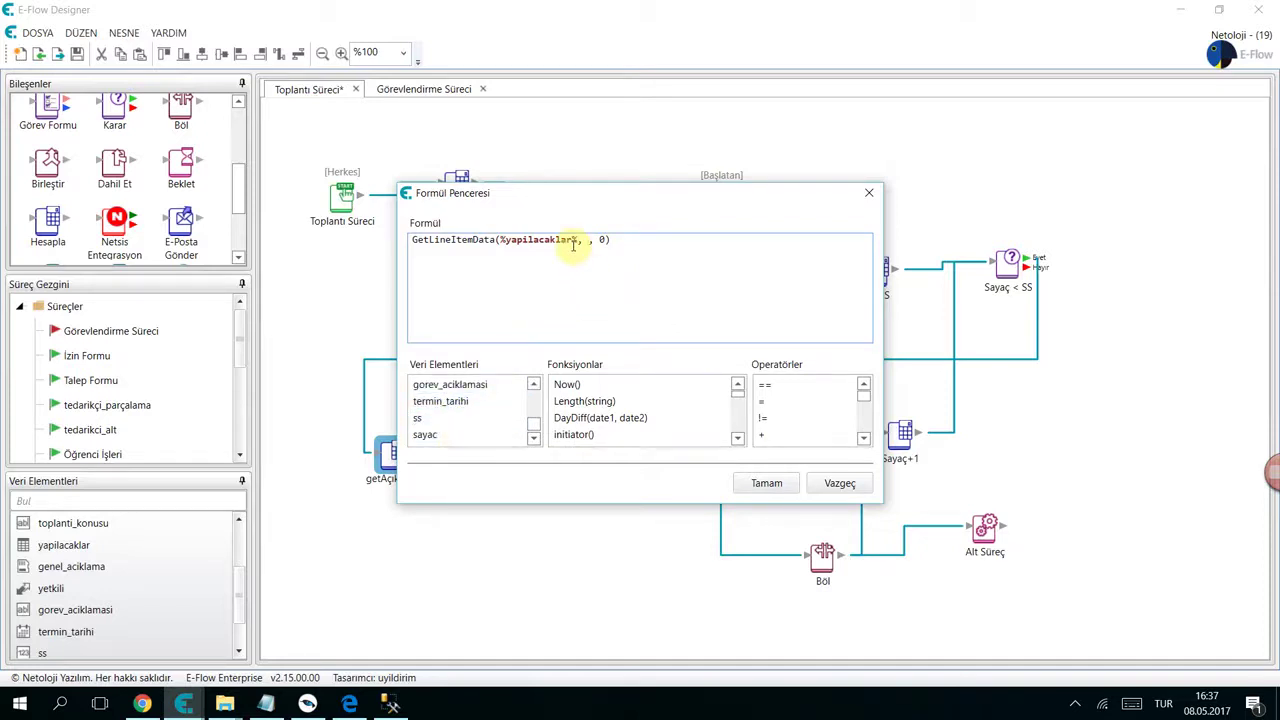
{"action": "double_click", "coordinate": [455, 439]}
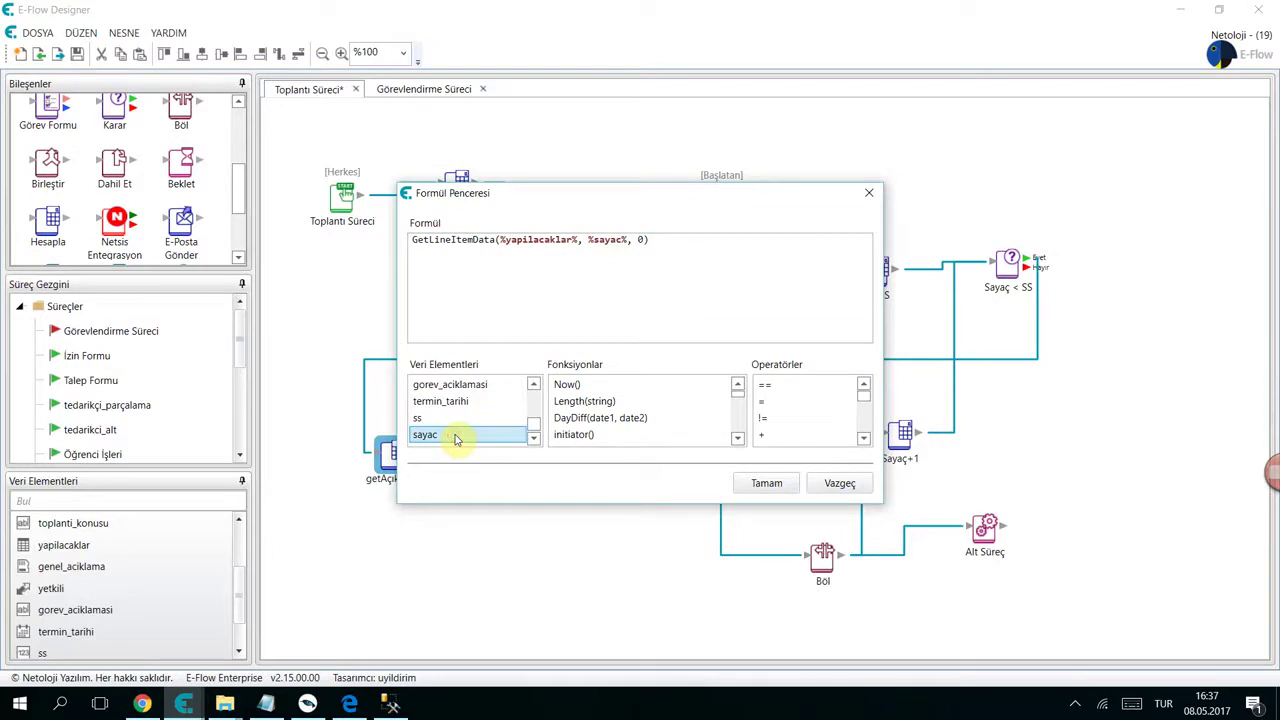
{"action": "left_click", "coordinate": [766, 483]}
{"action": "left_click", "coordinate": [667, 390]}
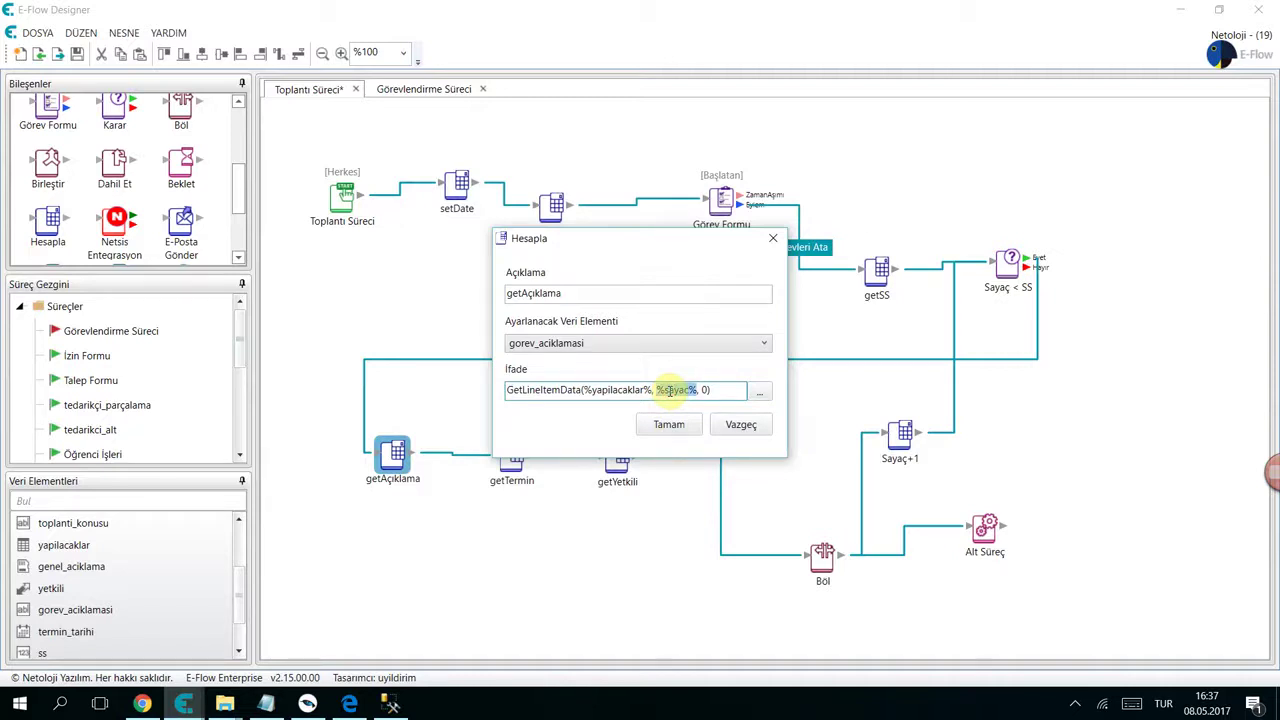
{"action": "left_click", "coordinate": [669, 424]}
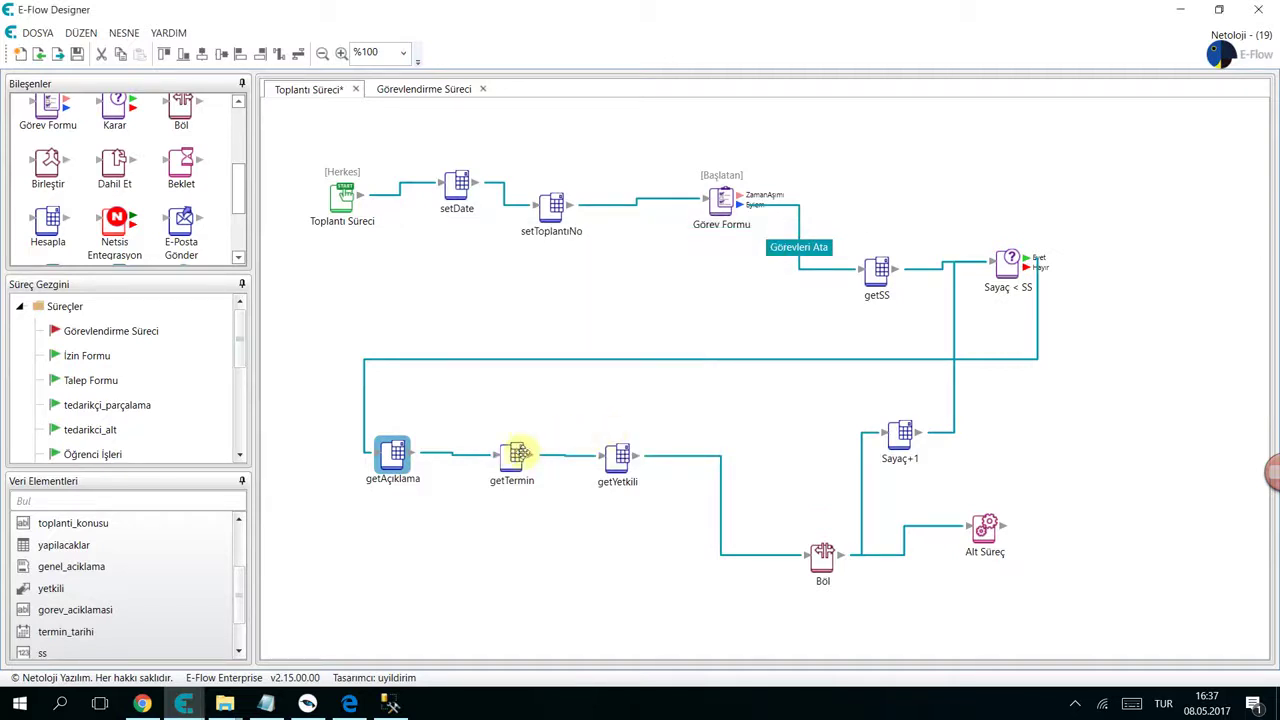
- Set getTermin's expression to GetLineItemData(%yapilacaklar%, %sayac%, 1)
{"action": "double_click", "coordinate": [514, 455]}
{"action": "left_click", "coordinate": [659, 390]}
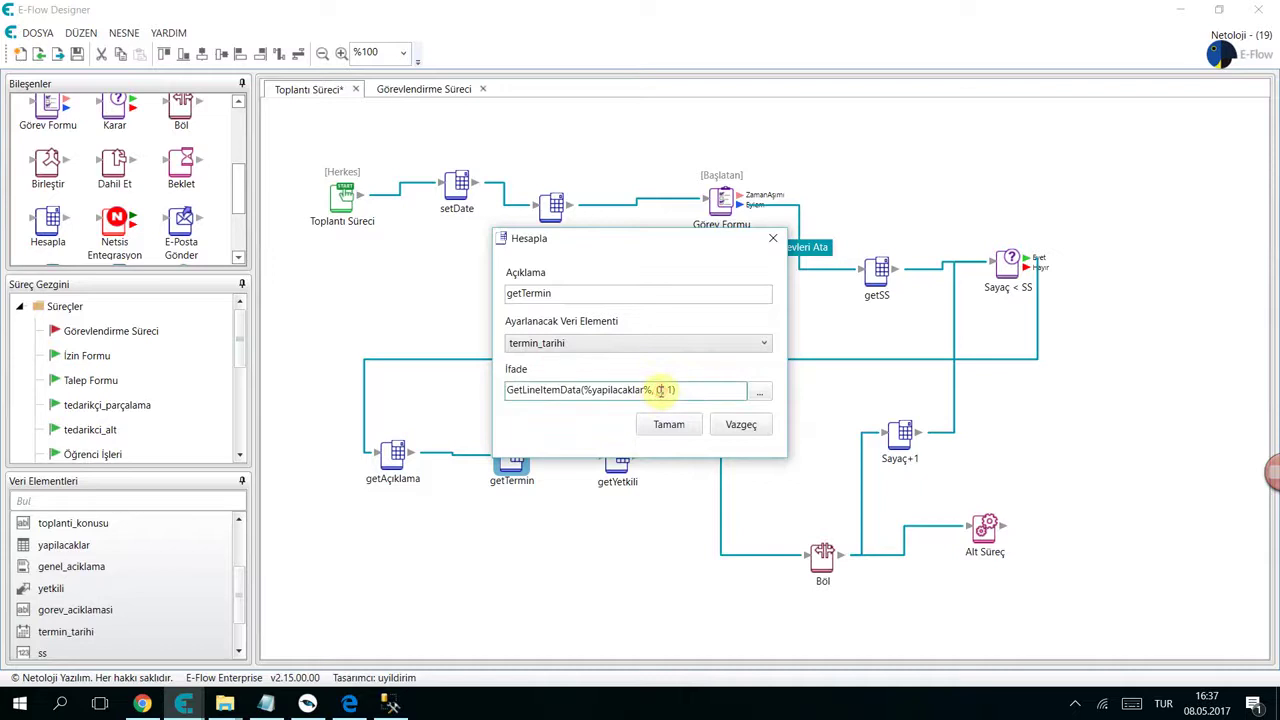
{"action": "left_click", "coordinate": [667, 424]}
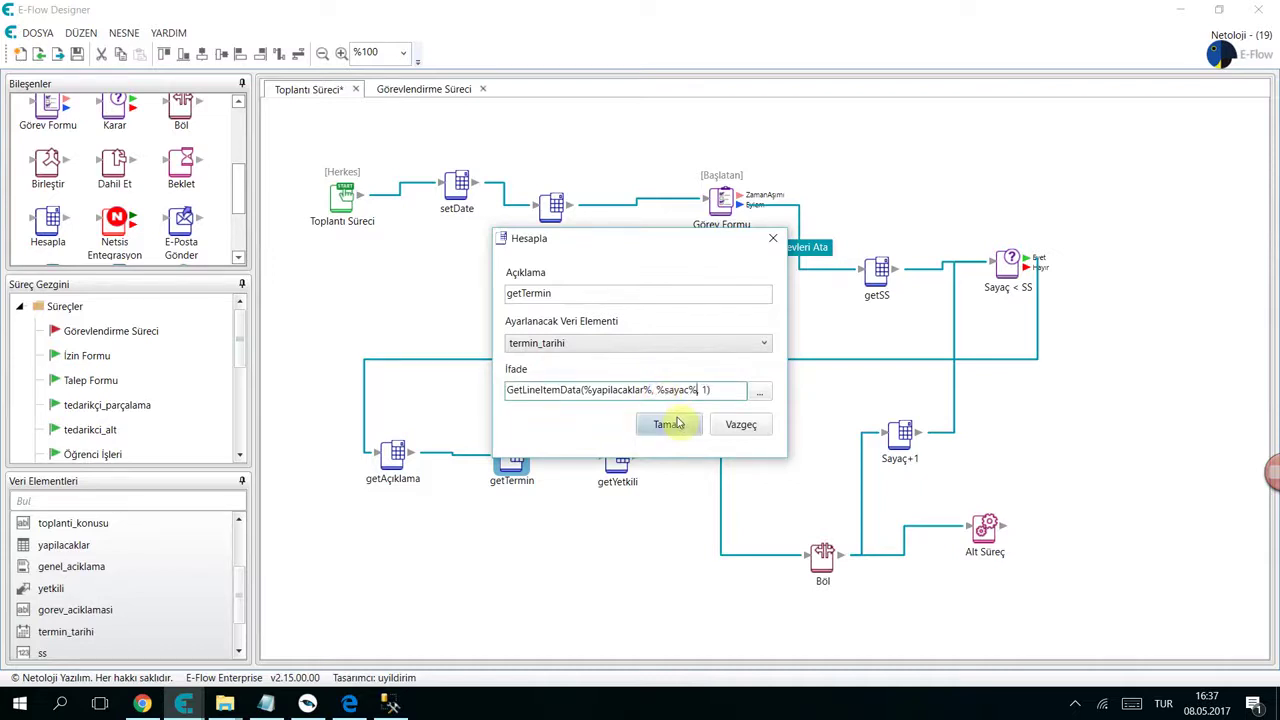
- Set getYetkili's expression to GetLineItemData(%yapilacaklar%, %sayac%, 2)
{"action": "double_click", "coordinate": [617, 455]}
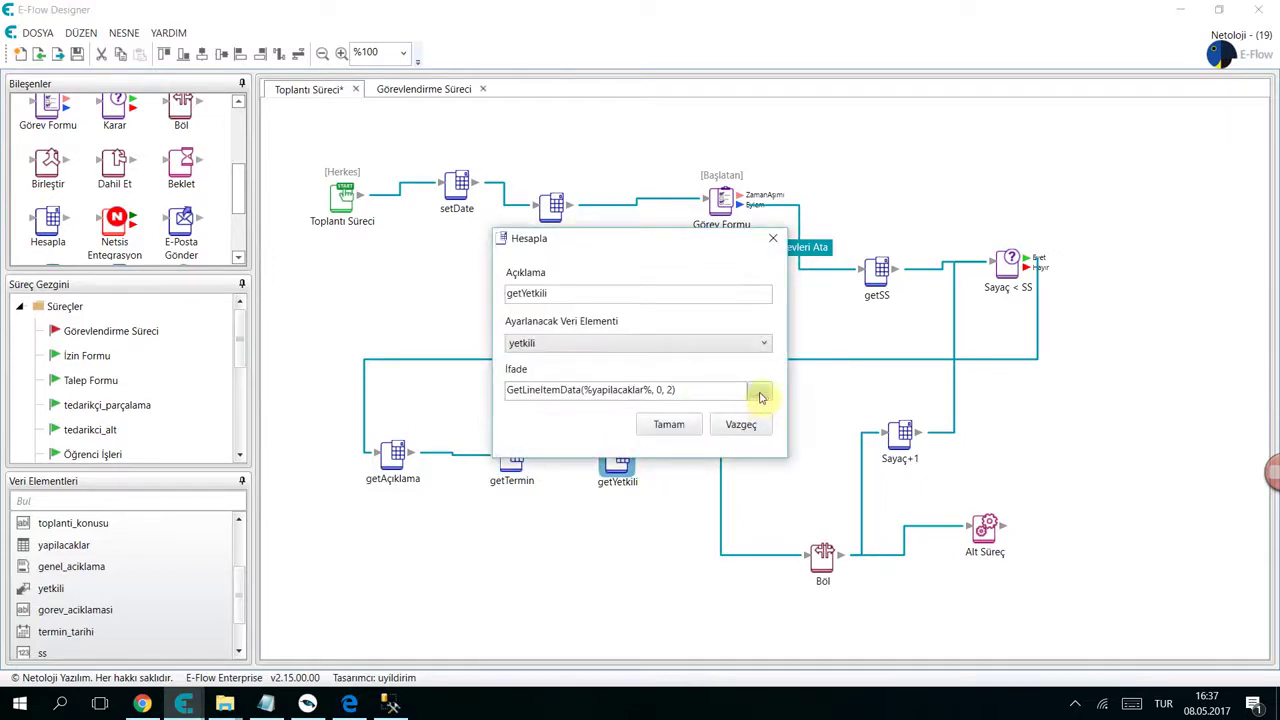
{"action": "left_click", "coordinate": [660, 390]}
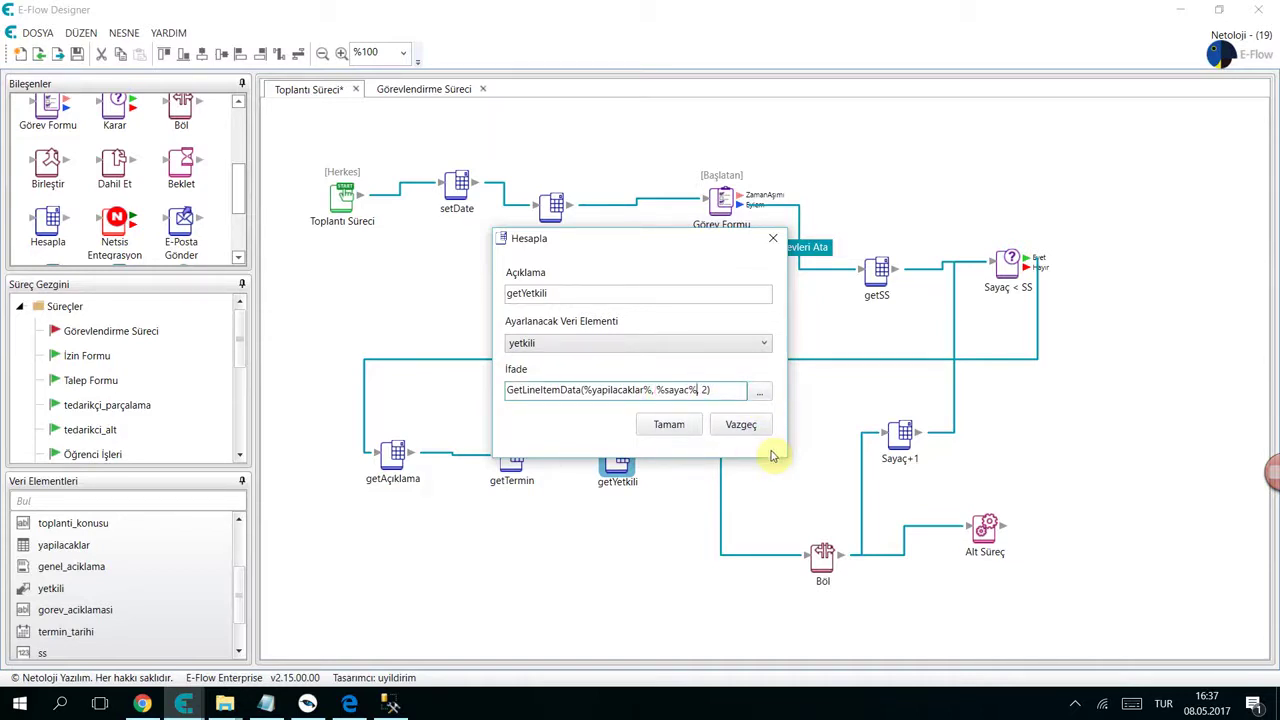
{"action": "left_click", "coordinate": [680, 424]}
- Add a Sonlandır component beside Alt Süreç and connect both Alt Süreç's output and the Sayaç < SS decision's Hayır output to it
{"action": "left_click_drag", "start_coordinate": [985, 528], "coordinate": [998, 543]}
{"action": "scroll", "coordinate": [140, 170], "scroll_direction": "up", "scroll_amount": 2}
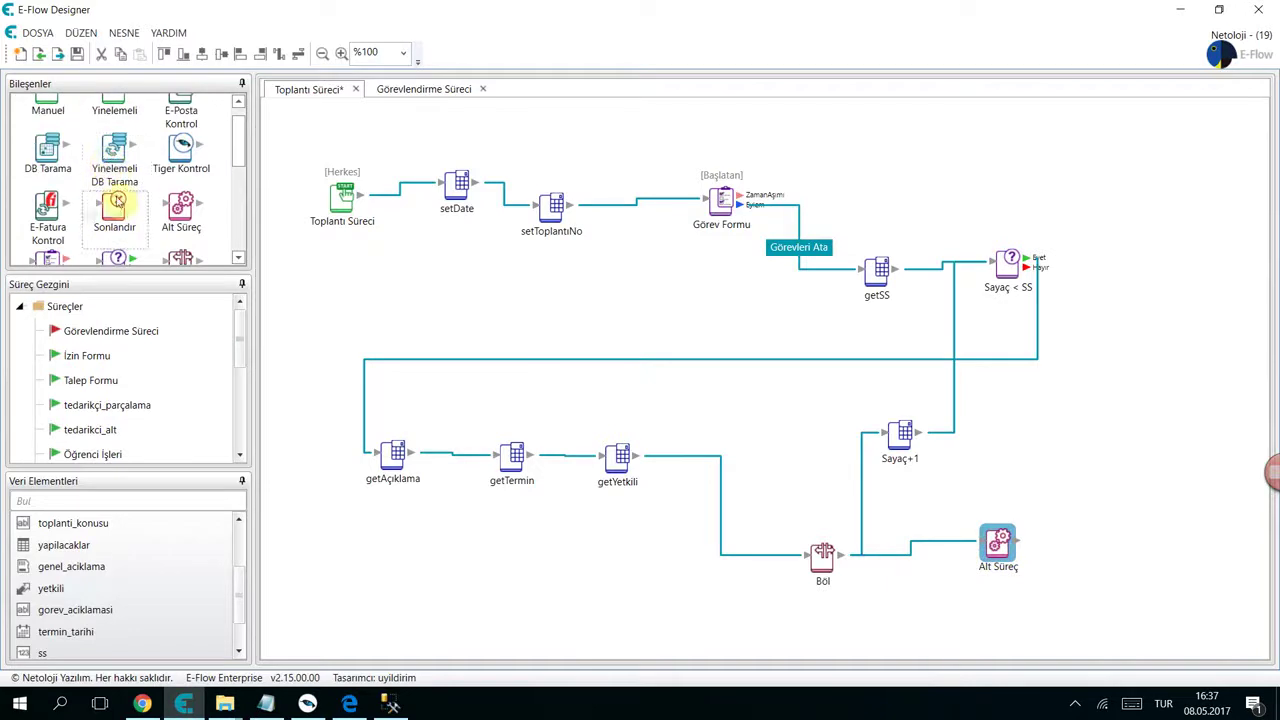
{"action": "left_click_drag", "start_coordinate": [114, 205], "coordinate": [1237, 575]}
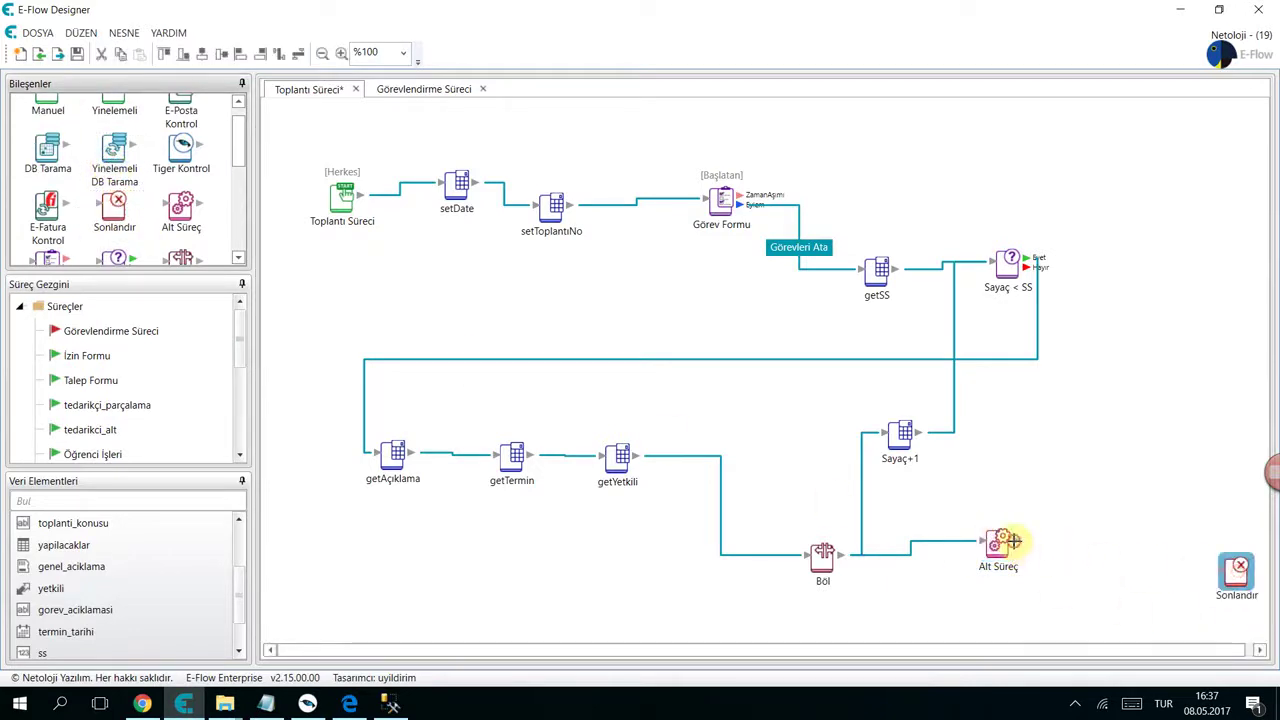
{"action": "mouse_move", "coordinate": [1012, 541]}
{"action": "left_mouse_down"}
{"action": "mouse_move", "coordinate": [1237, 572]}
{"action": "mouse_move", "coordinate": [1136, 540]}
{"action": "left_mouse_up"}
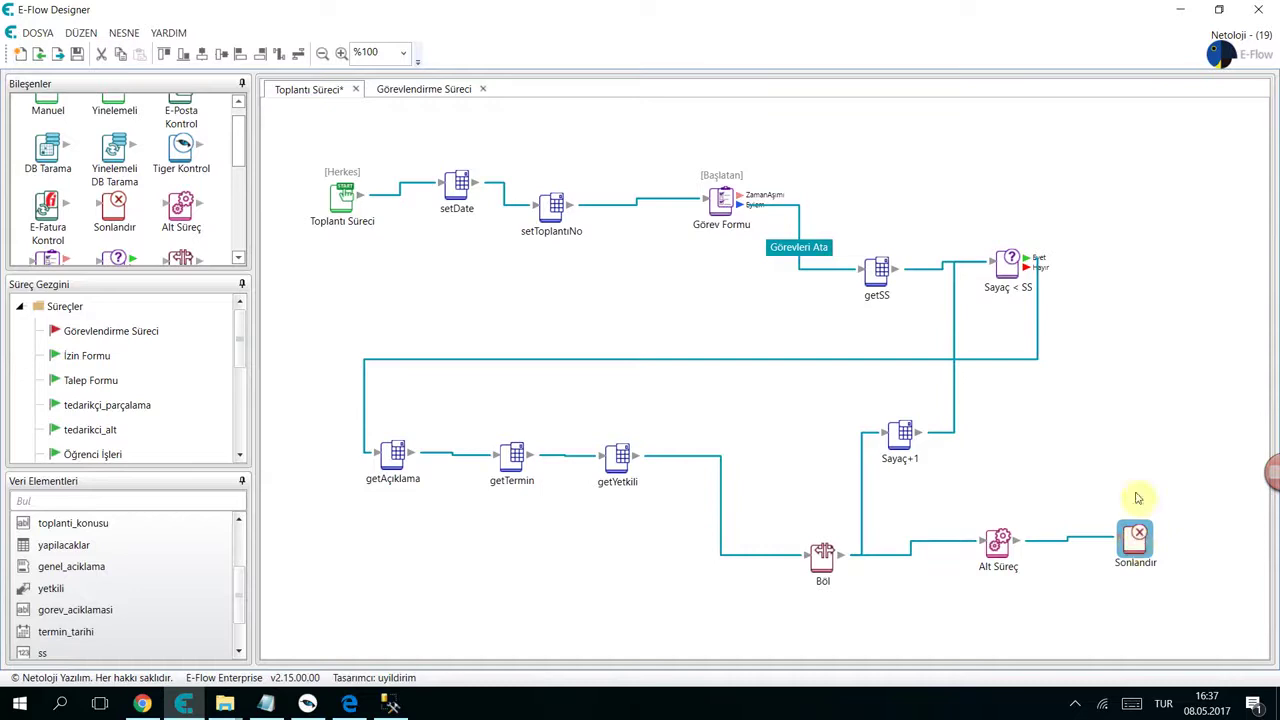
{"action": "left_click_drag", "start_coordinate": [1026, 265], "coordinate": [1179, 535]}
{"action": "left_click", "coordinate": [1163, 425]}
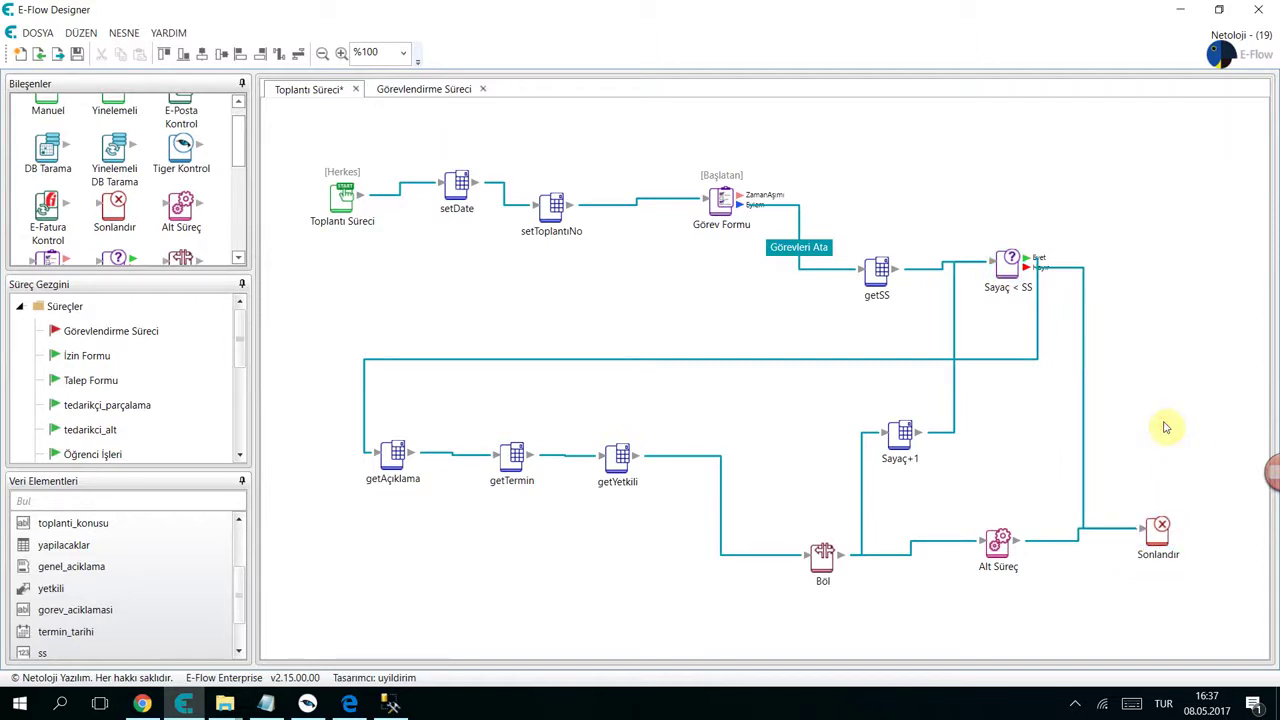
- Move Alt Süreç into line with the Böl component
{"action": "left_click_drag", "start_coordinate": [997, 540], "coordinate": [984, 553]}
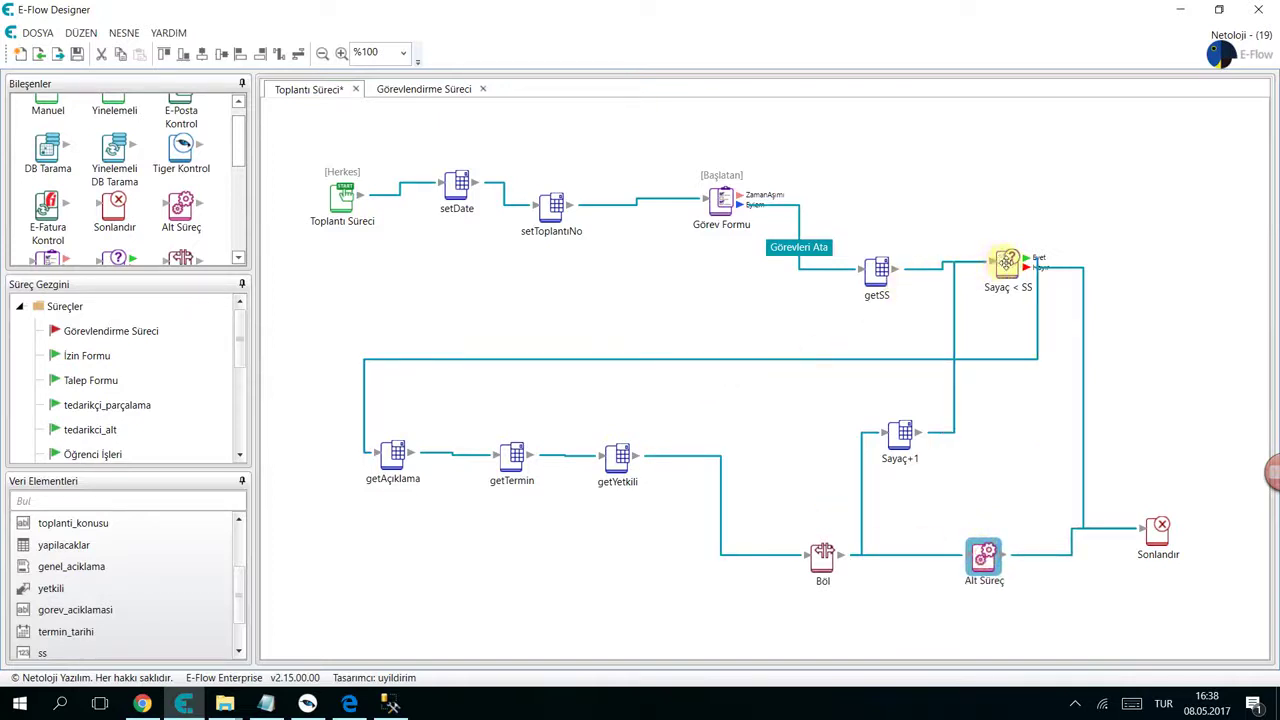
{"action": "left_click", "coordinate": [1010, 268]}
{"action": "left_click", "coordinate": [372, 428]}
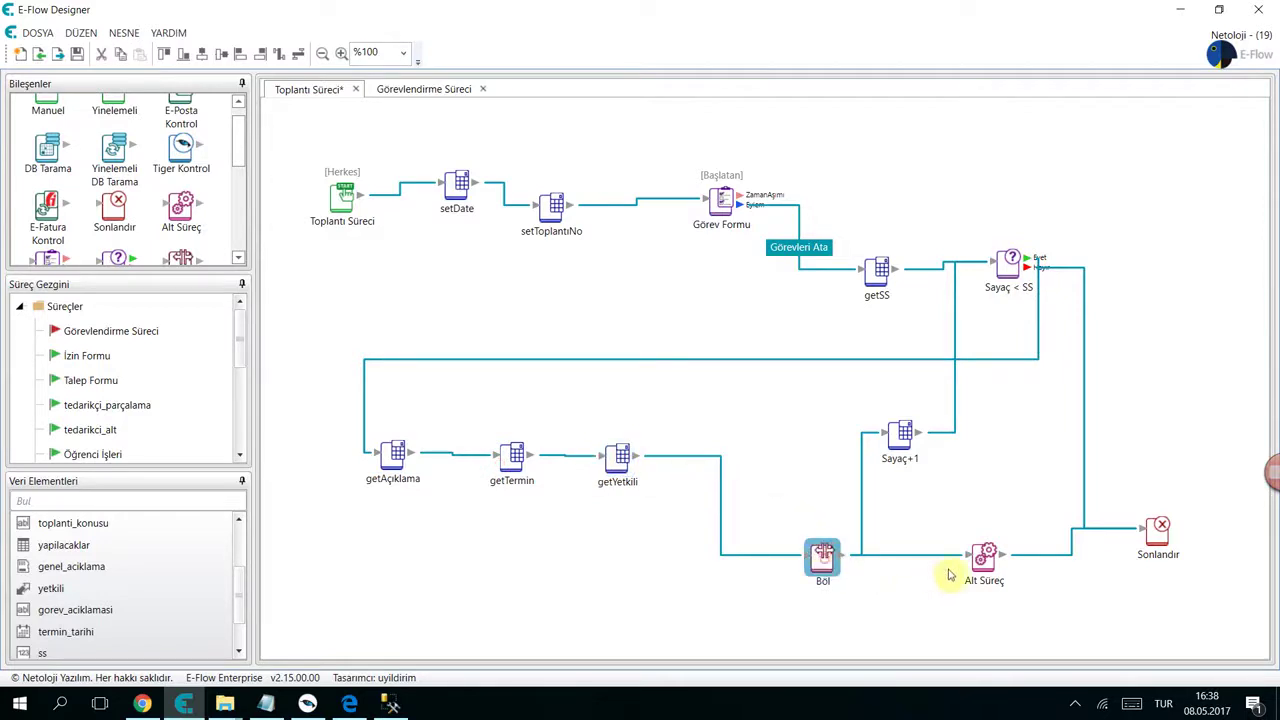
- Check the process start points available in Alt Süreç's settings and close them
{"action": "double_click", "coordinate": [987, 556]}
{"action": "left_click", "coordinate": [571, 334]}
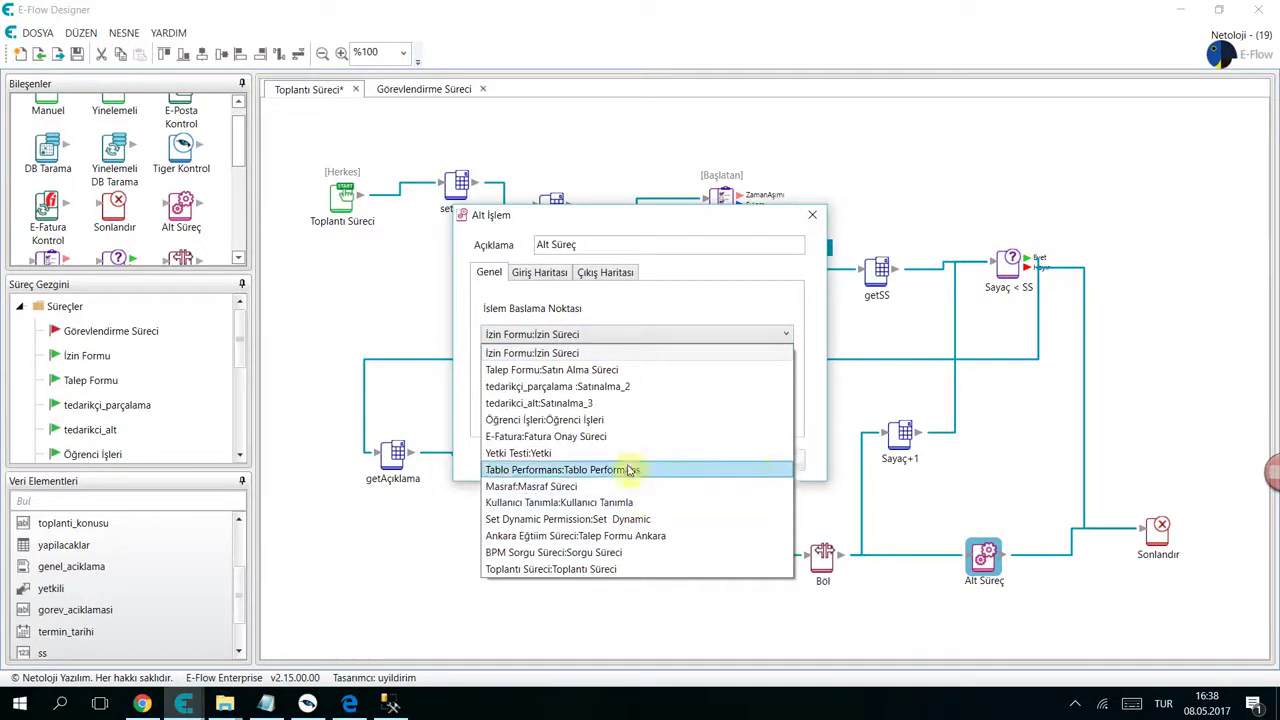
{"action": "left_click", "coordinate": [729, 403]}
{"action": "left_click", "coordinate": [694, 457]}
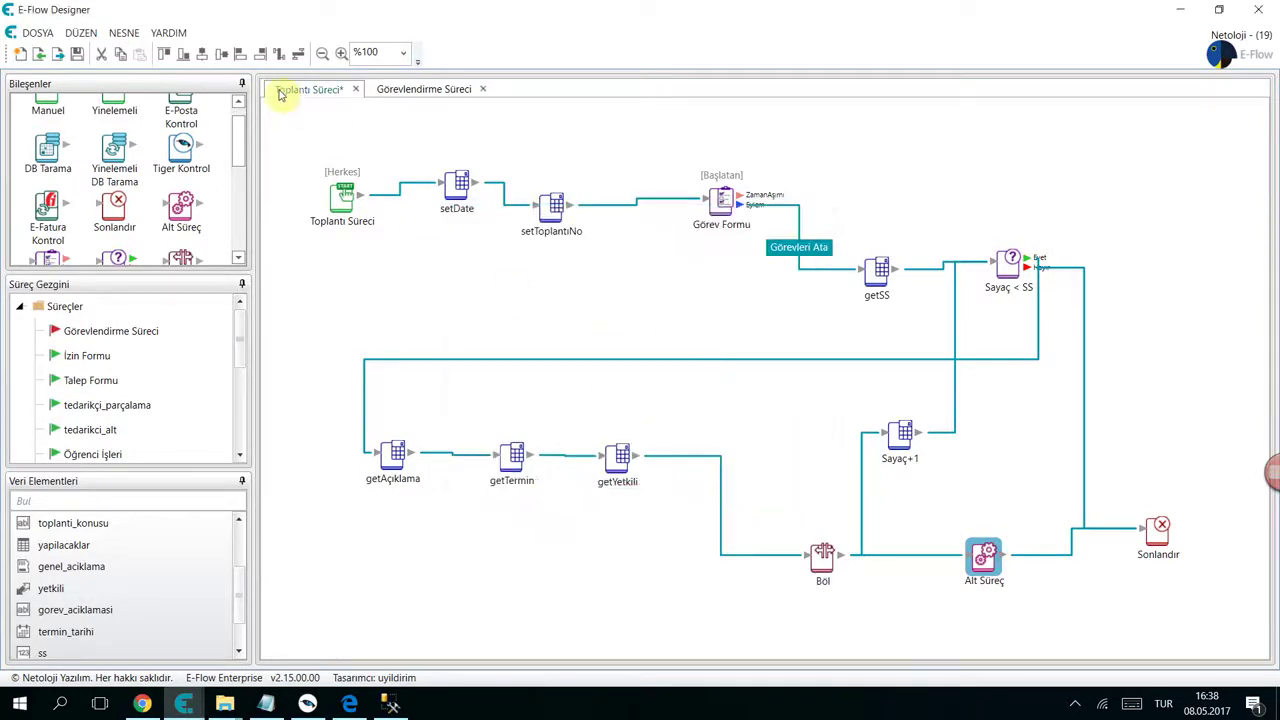
- Save Toplantı Süreci and set Alt Süreç's process start point to Görevlendirme Süreci:Görvlendirme Süreci
{"action": "left_click", "coordinate": [76, 53]}
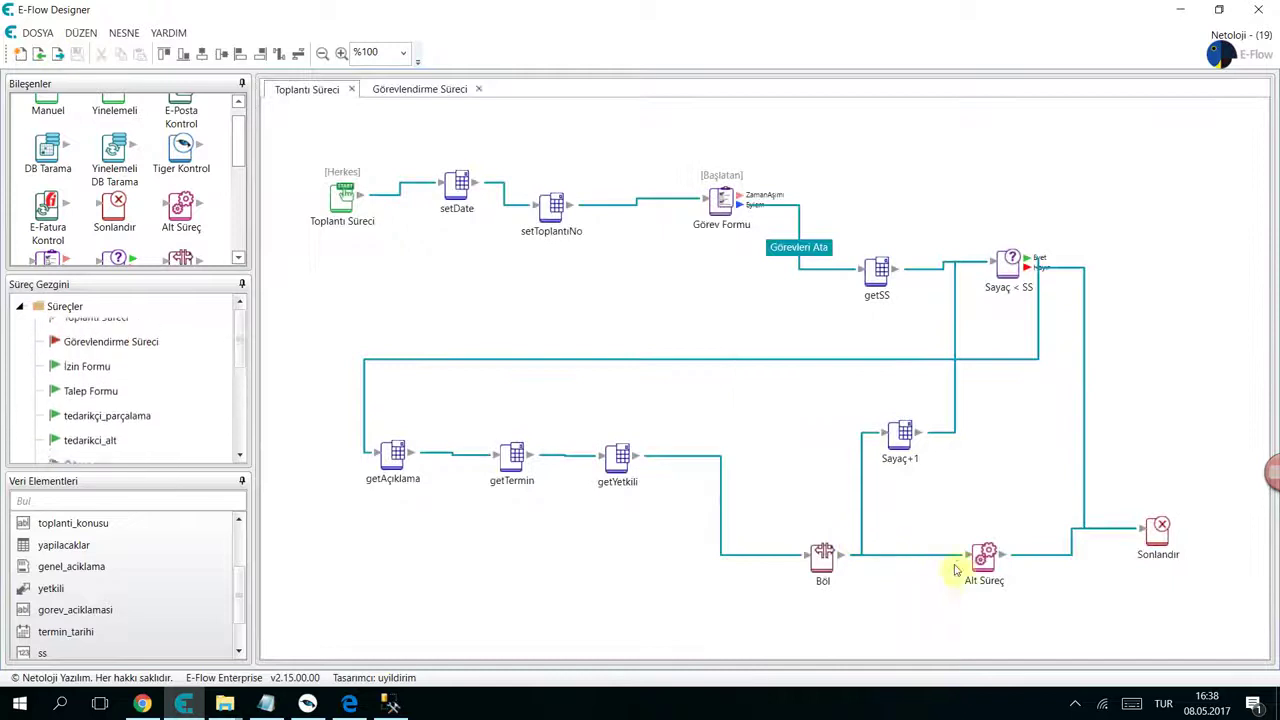
{"action": "double_click", "coordinate": [990, 553]}
{"action": "left_click", "coordinate": [589, 336]}
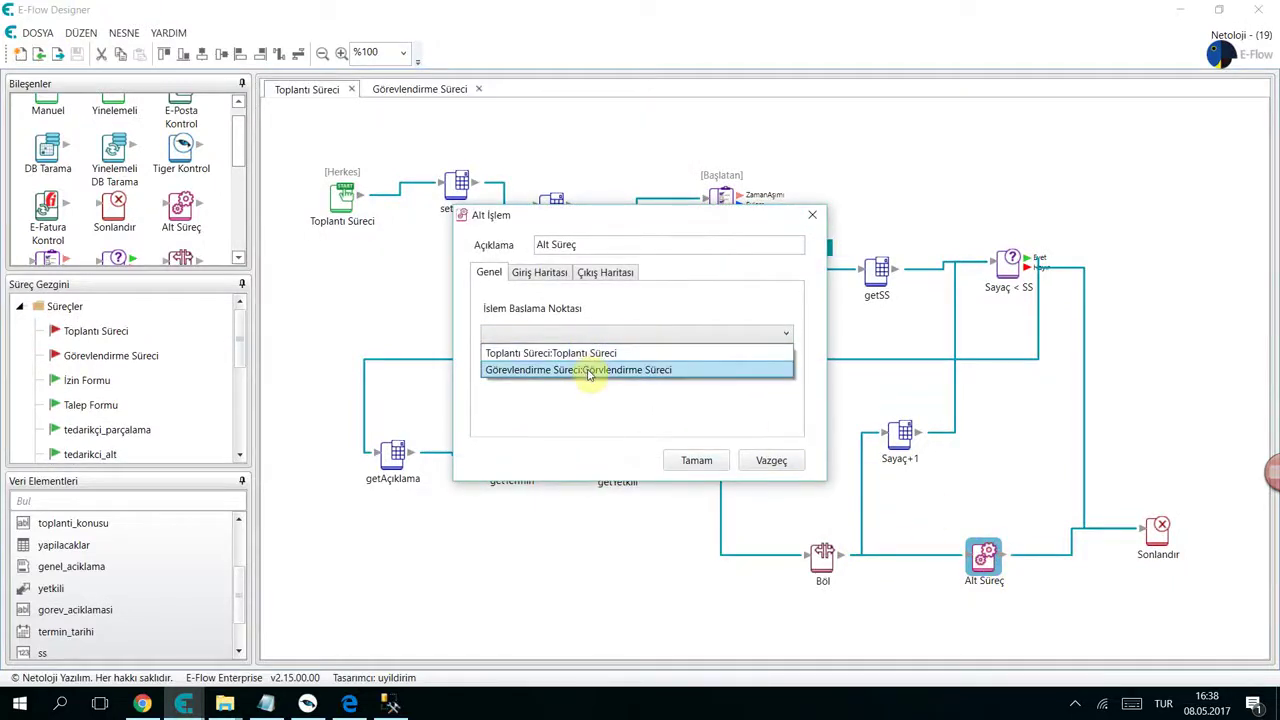
{"action": "left_click", "coordinate": [589, 371]}
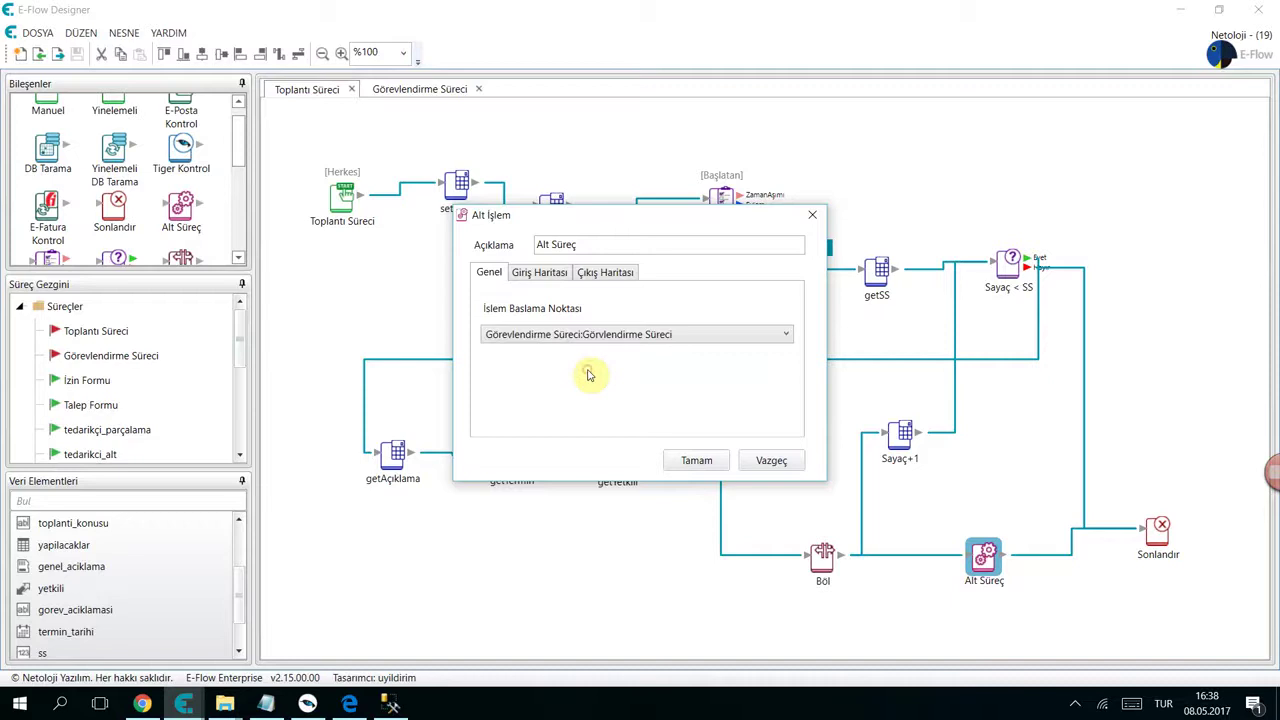
- Map the main process's yetkili to the subprocess's yetkili in Alt Süreç's input mapping
{"action": "left_click", "coordinate": [540, 272]}
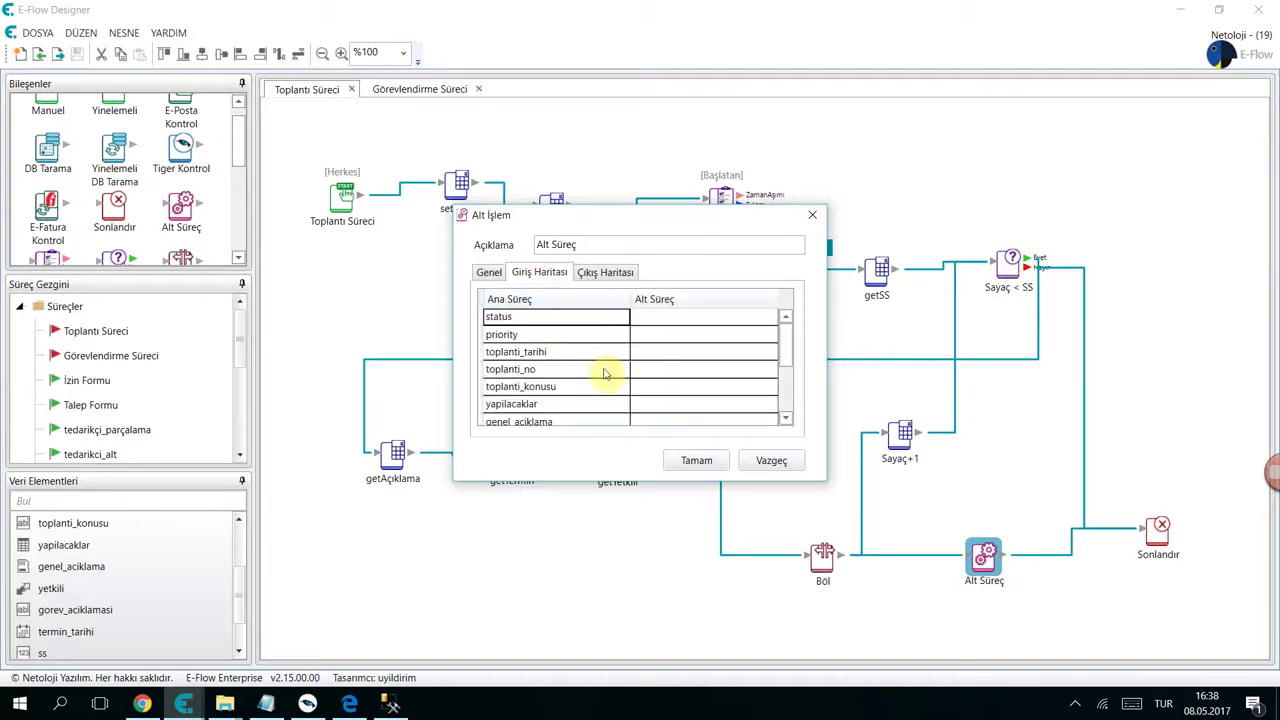
{"action": "scroll", "coordinate": [604, 373], "scroll_direction": "down", "scroll_amount": 1}
{"action": "scroll", "coordinate": [596, 361], "scroll_direction": "up", "scroll_amount": 1}
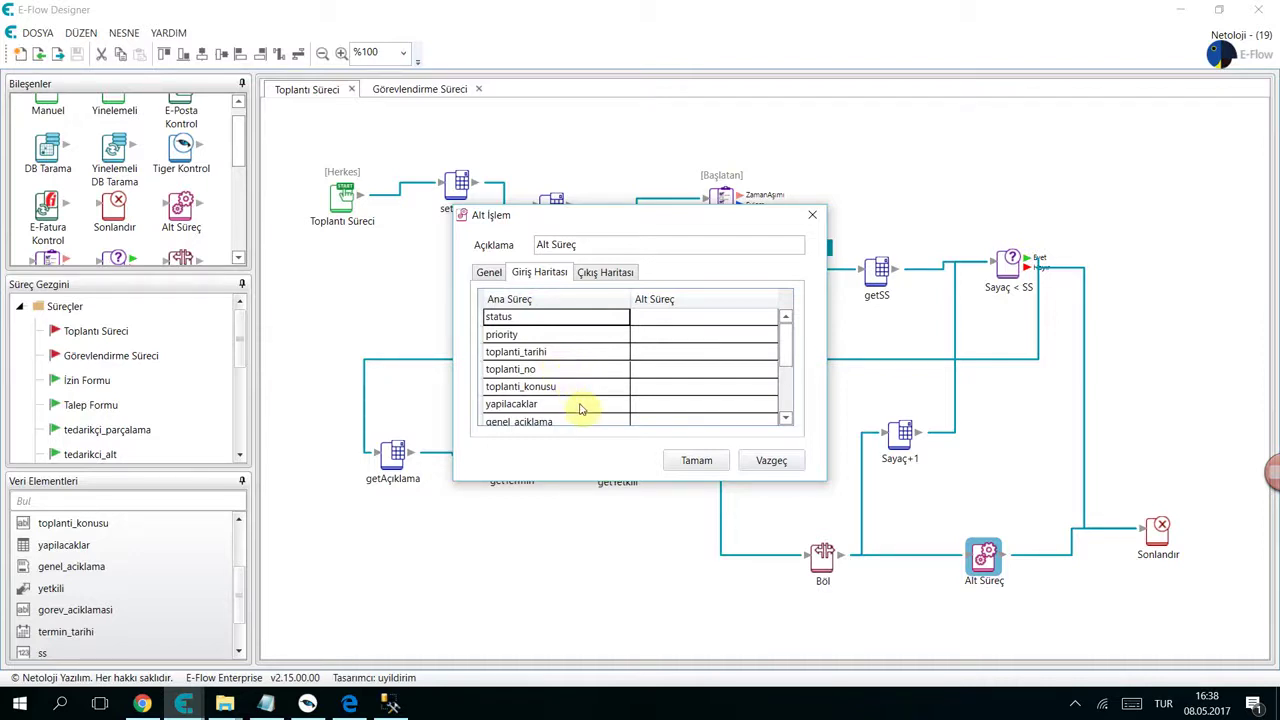
{"action": "scroll", "coordinate": [534, 372], "scroll_direction": "down", "scroll_amount": 1}
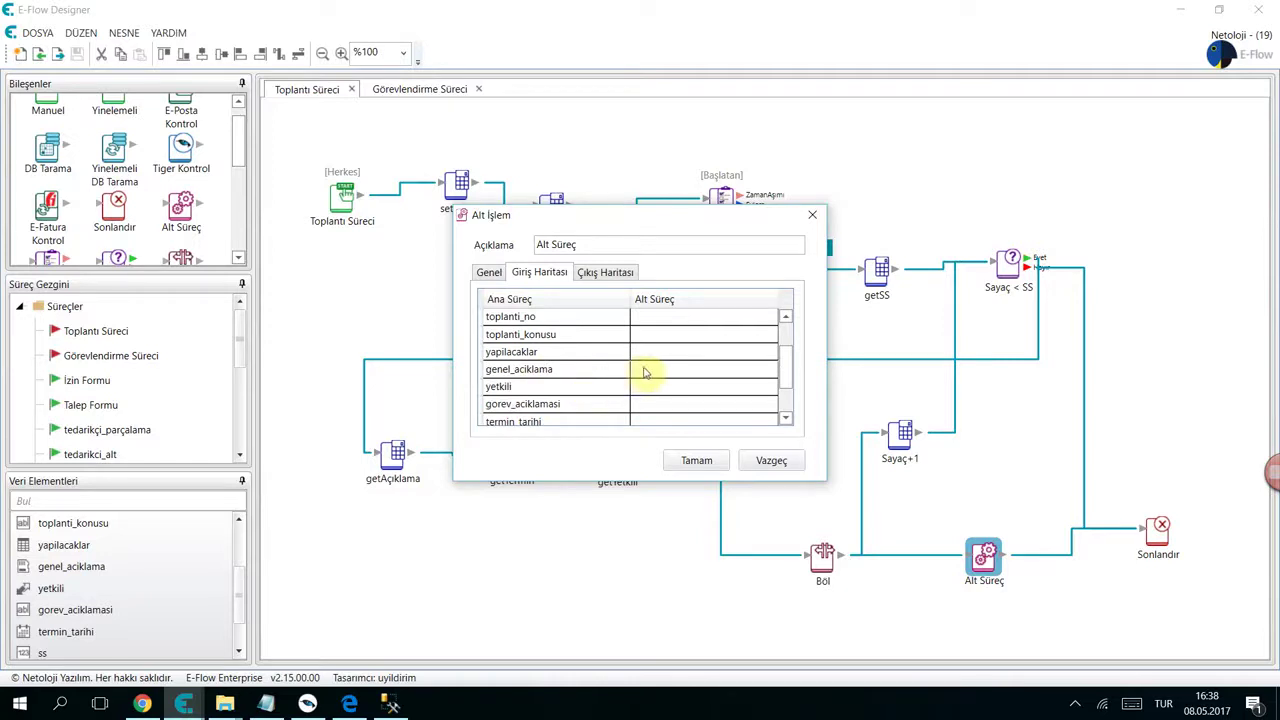
{"action": "left_click", "coordinate": [705, 393]}
{"action": "left_click", "coordinate": [707, 391]}
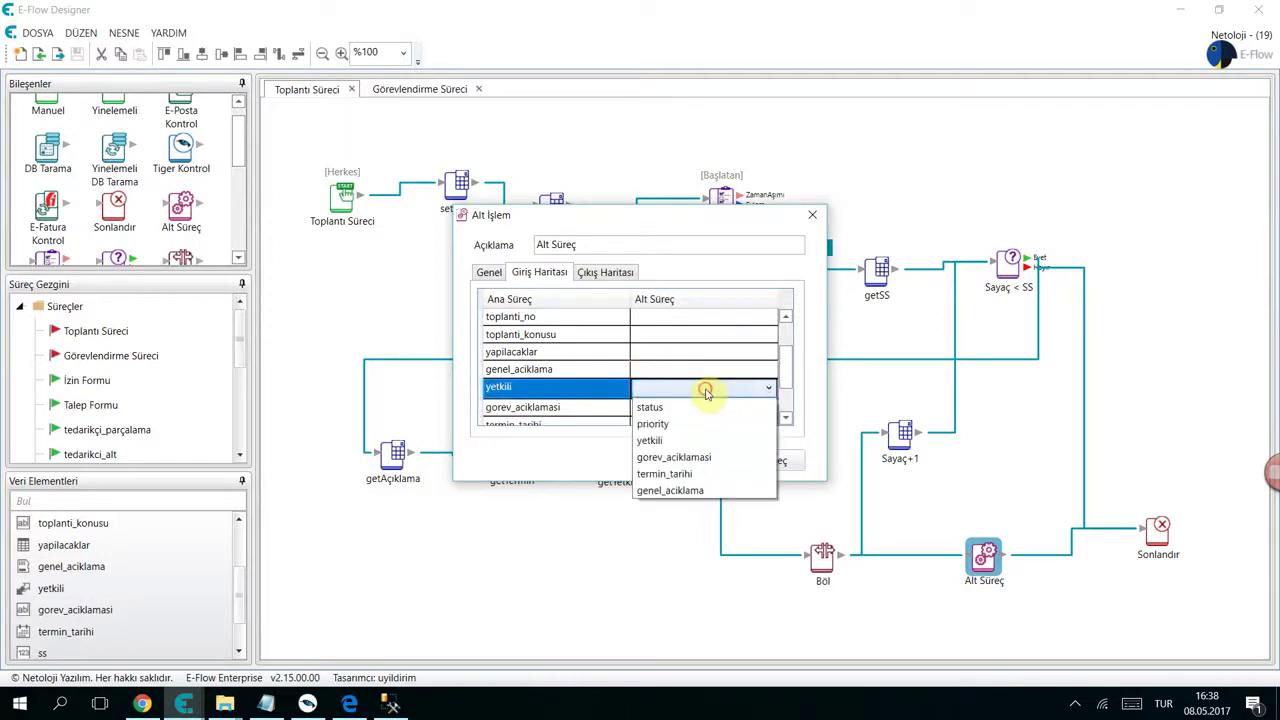
{"action": "left_click", "coordinate": [700, 446]}
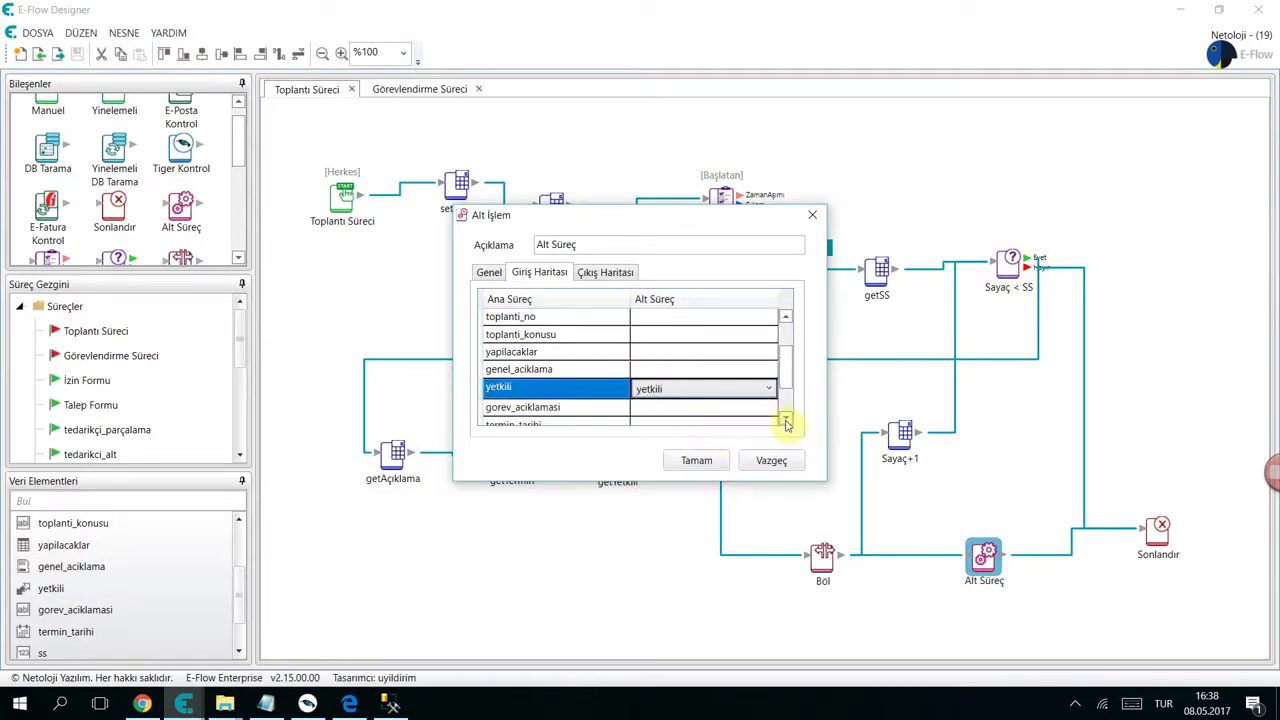
- Map gorev_aciklamasi and termin_tarihi to the subprocess elements of the same names and accept Alt Süreç's settings
{"action": "scroll", "coordinate": [786, 418], "scroll_direction": "down", "scroll_amount": 1}
{"action": "left_click", "coordinate": [705, 355]}
{"action": "left_click", "coordinate": [710, 354]}
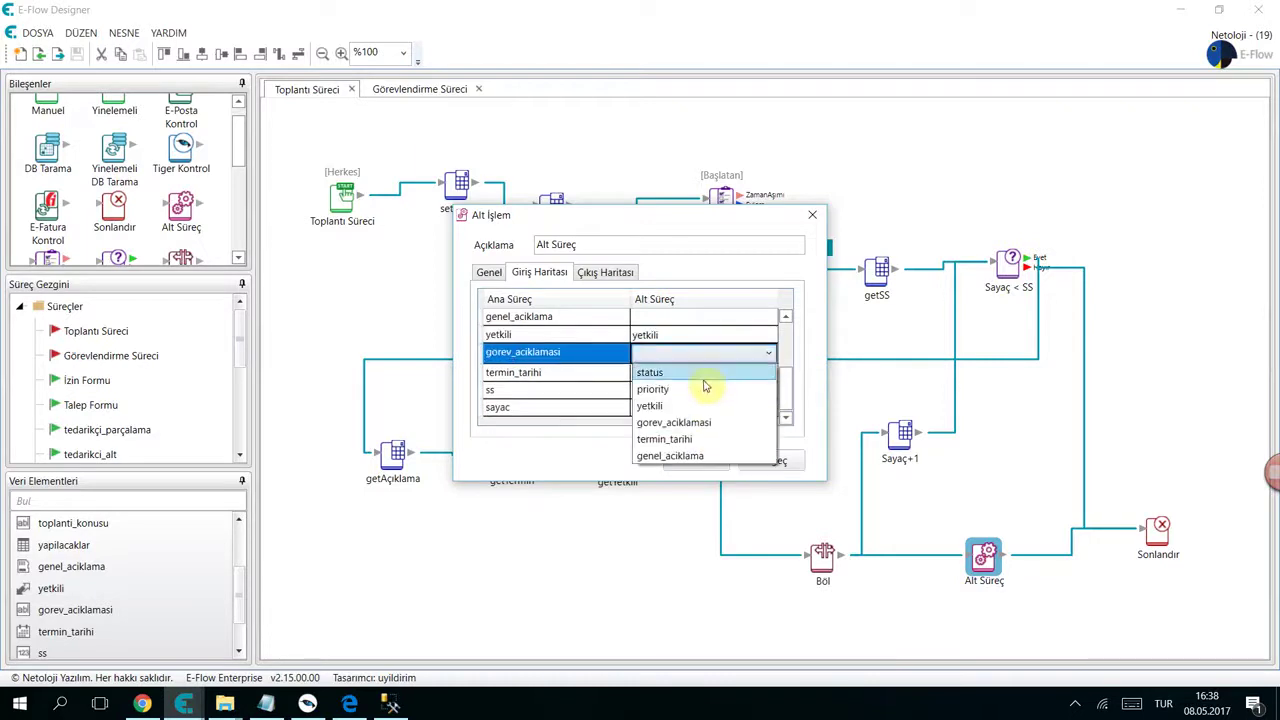
{"action": "left_click", "coordinate": [712, 421]}
{"action": "left_click", "coordinate": [712, 372]}
{"action": "left_click", "coordinate": [706, 373]}
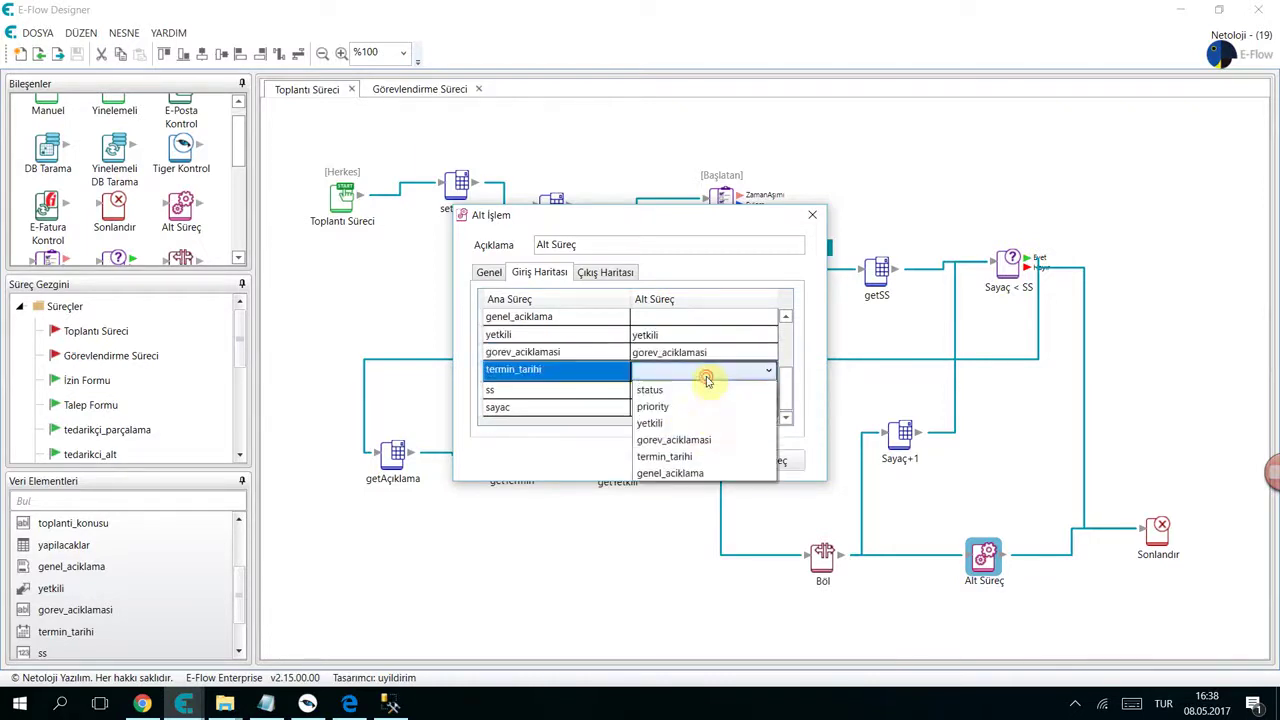
{"action": "left_click", "coordinate": [705, 459]}
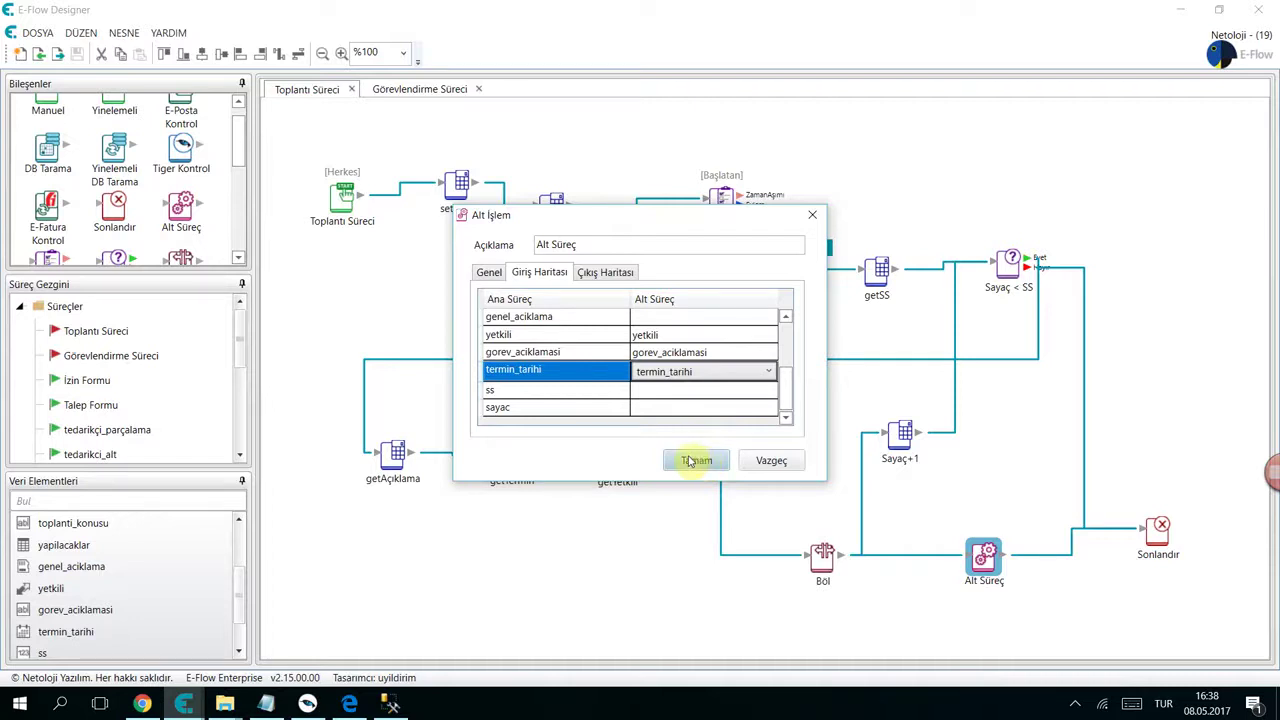
{"action": "left_click", "coordinate": [695, 460]}
- Move Alt Süreç slightly lower on the canvas and save the Toplantı Süreci process
{"action": "left_click_drag", "start_coordinate": [984, 556], "coordinate": [990, 567]}
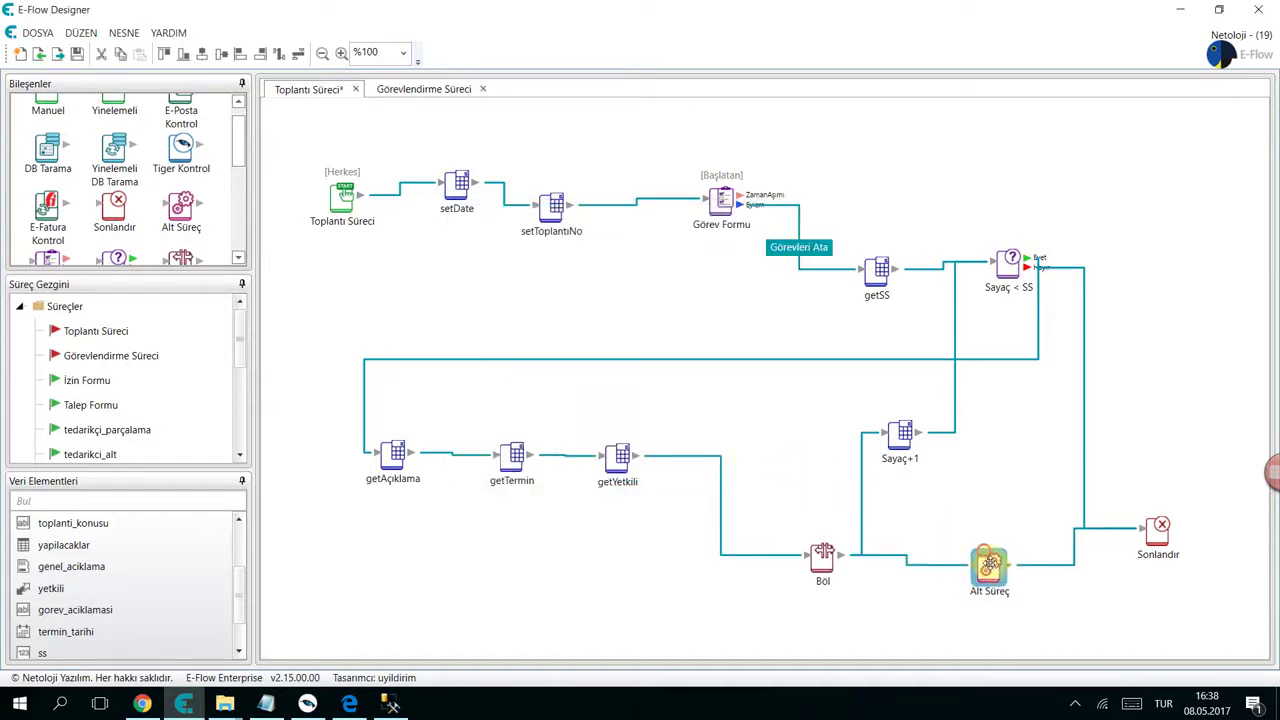
{"action": "left_click", "coordinate": [975, 530]}
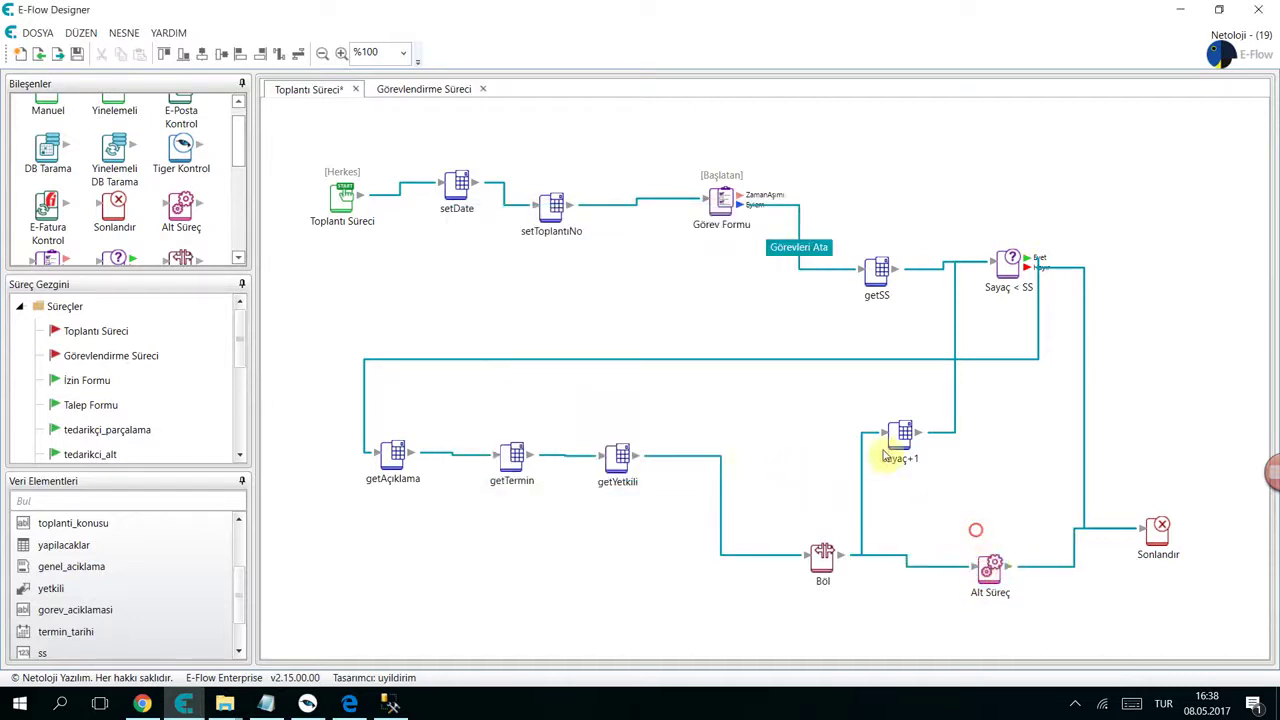
{"action": "left_click", "coordinate": [75, 55]}
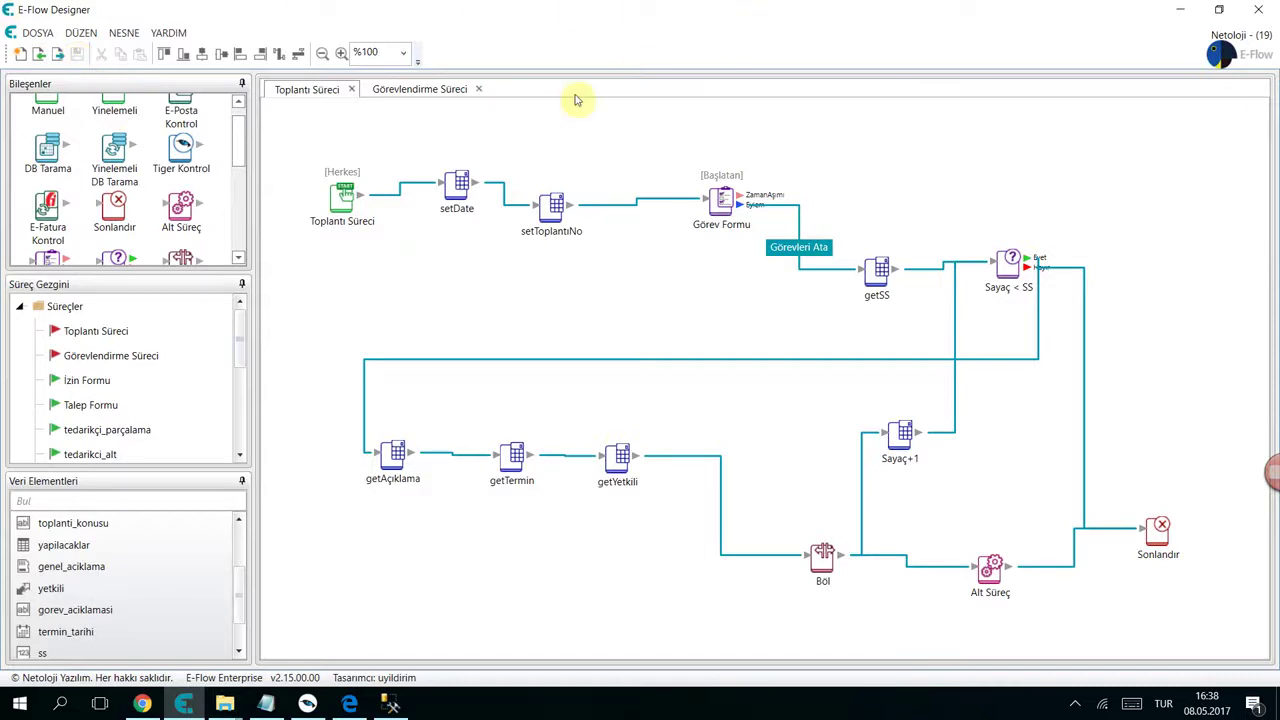
- Review the start component's settings and the yetkili, gorev_aciklamasi and termin_tarihi data elements in Görevlendirme Süreci
{"action": "left_click", "coordinate": [418, 89]}
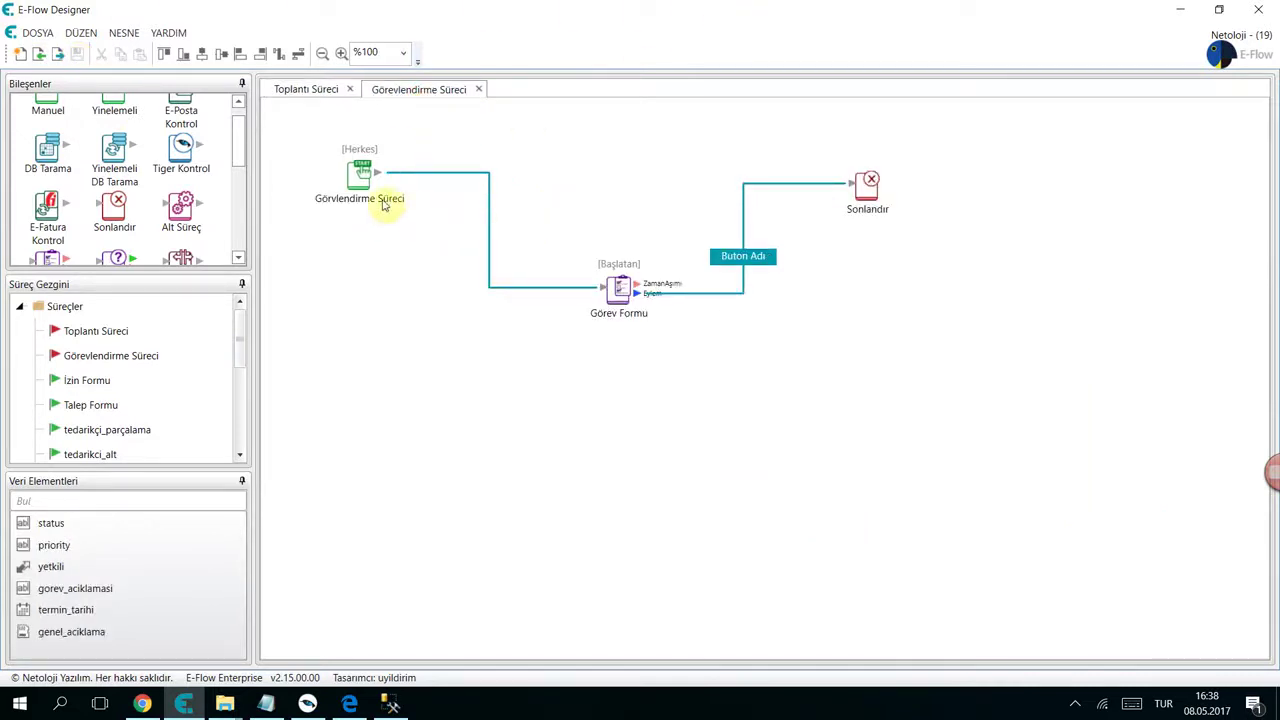
{"action": "double_click", "coordinate": [360, 175]}
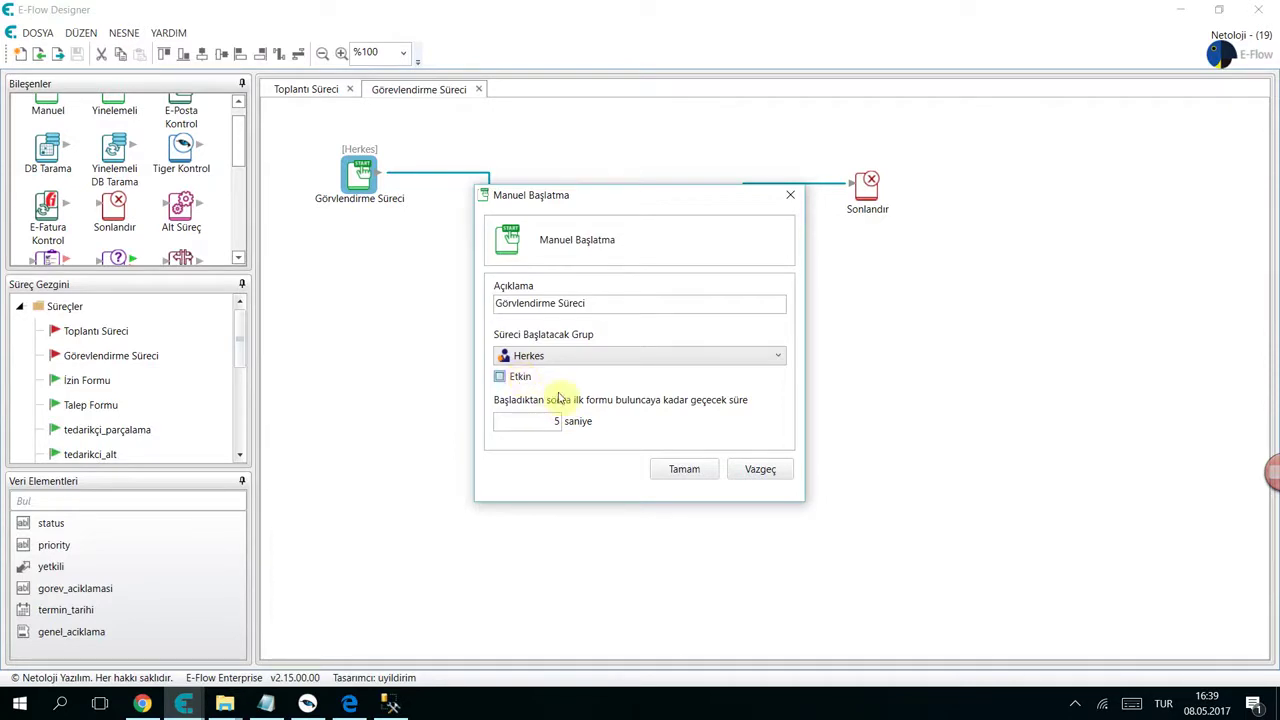
{"action": "left_click", "coordinate": [682, 469]}
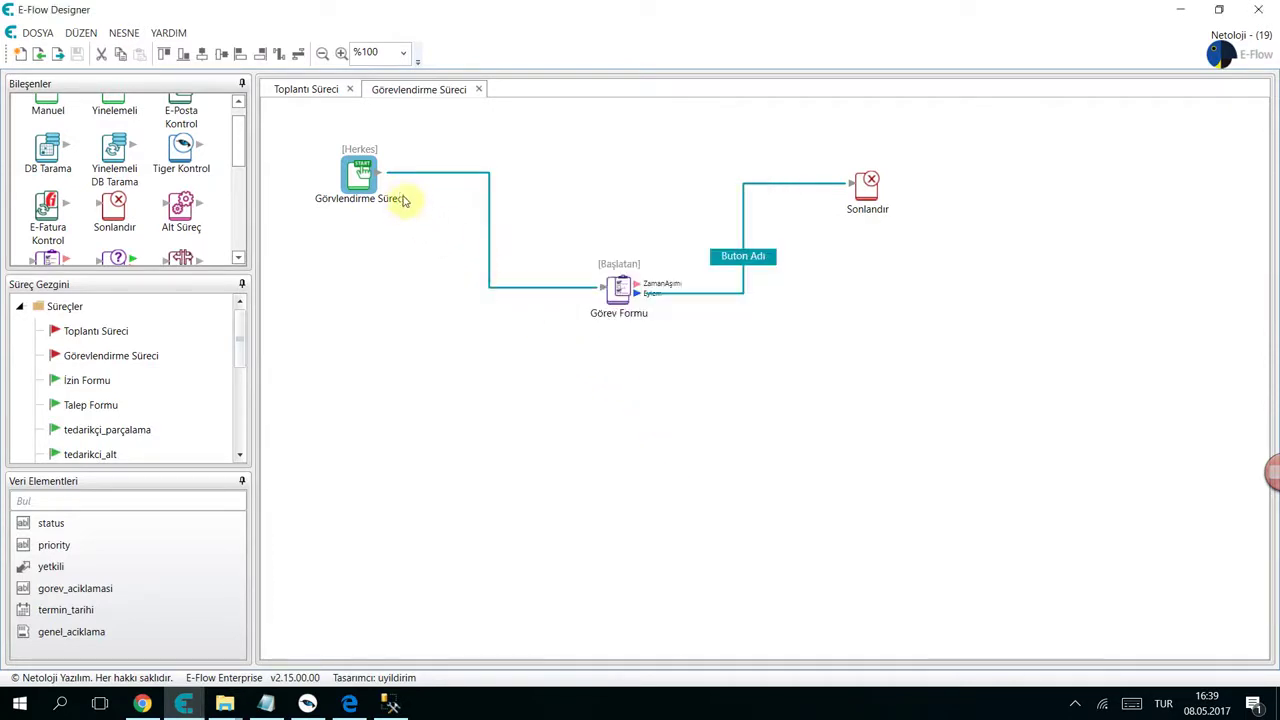
{"action": "left_click", "coordinate": [105, 560]}
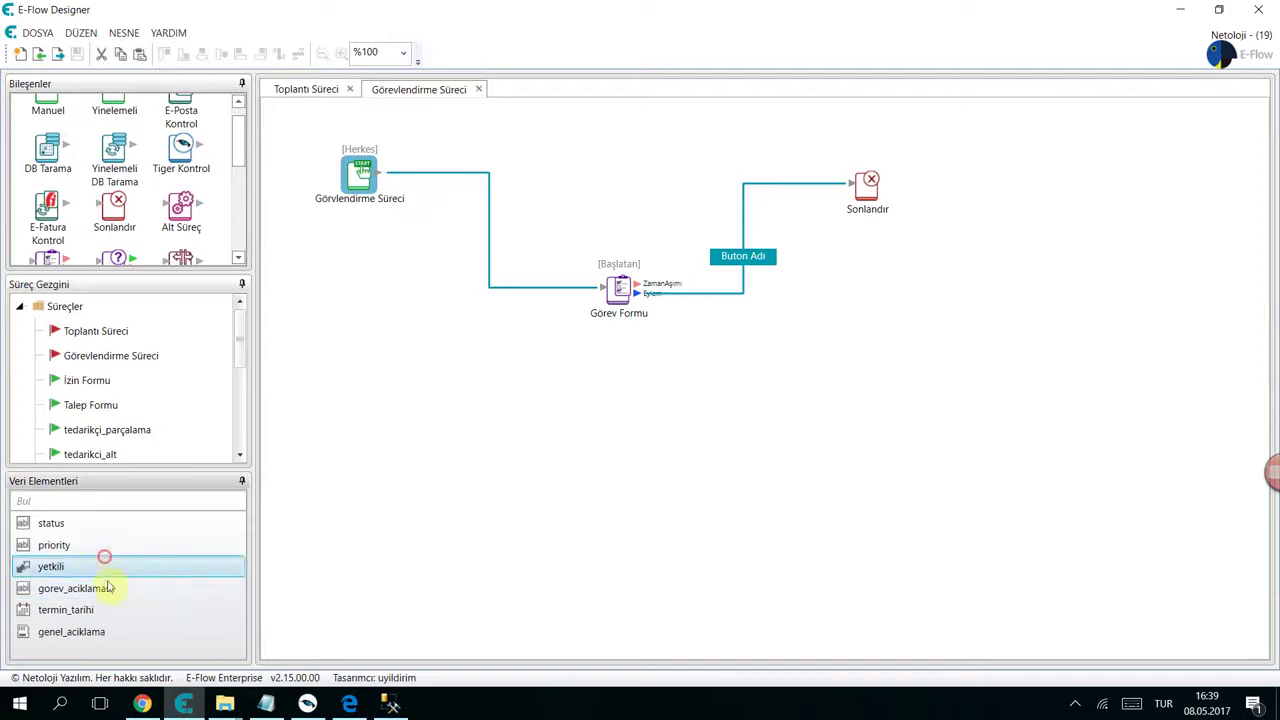
{"action": "left_click", "coordinate": [110, 588]}
{"action": "left_click", "coordinate": [113, 611]}
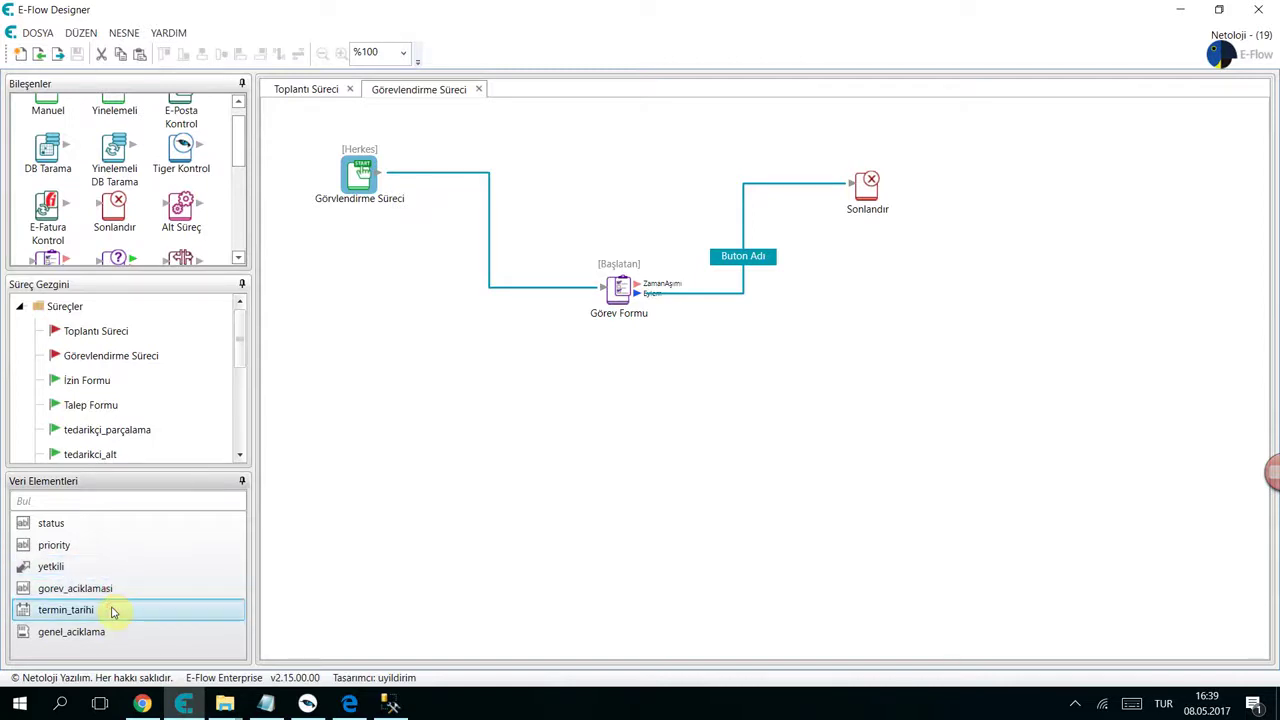
- Assign the Görev Formu task in Görevlendirme Süreci to the yetkili data element
{"action": "double_click", "coordinate": [618, 288]}
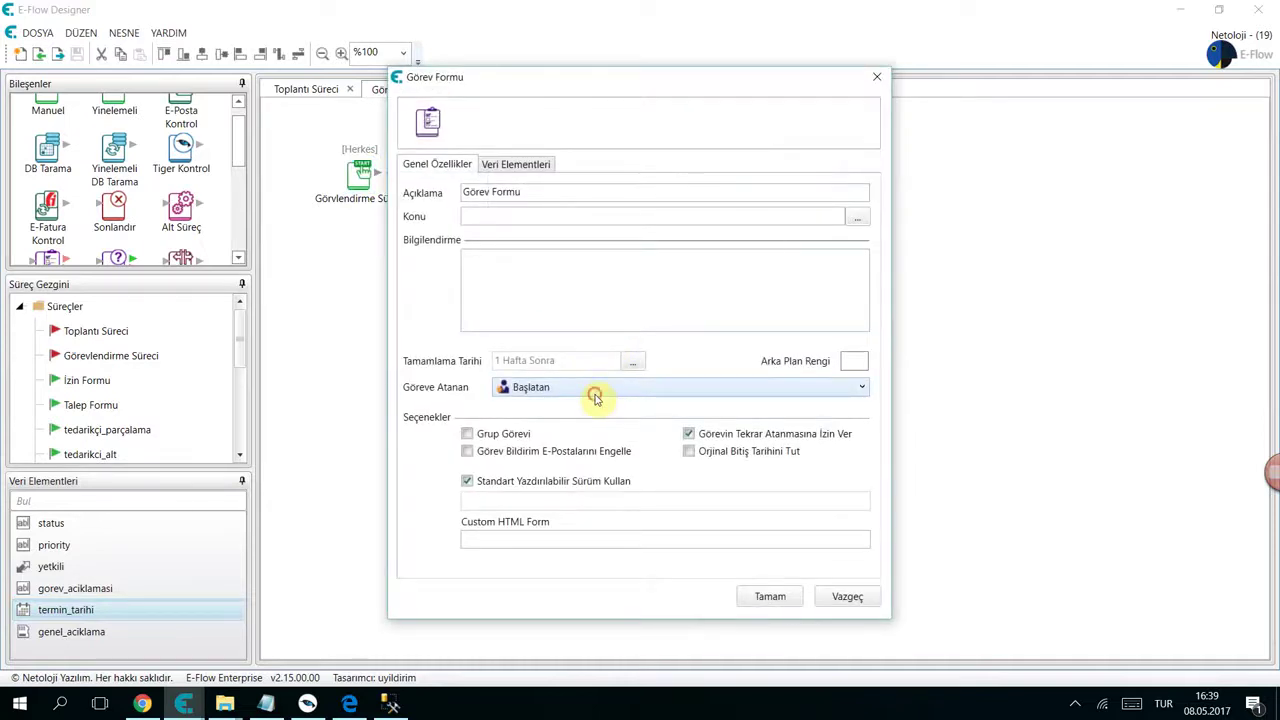
{"action": "left_click", "coordinate": [594, 397]}
{"action": "scroll", "coordinate": [623, 509], "scroll_direction": "down", "scroll_amount": 10}
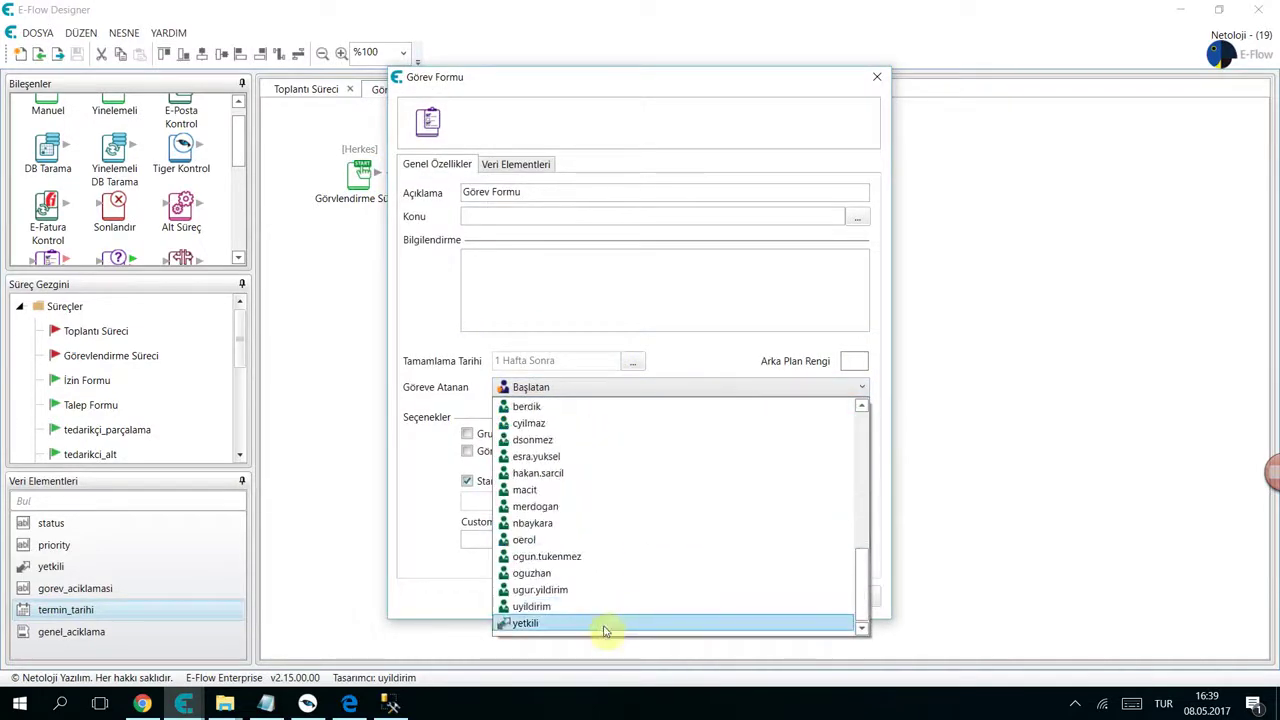
{"action": "left_click", "coordinate": [604, 626]}
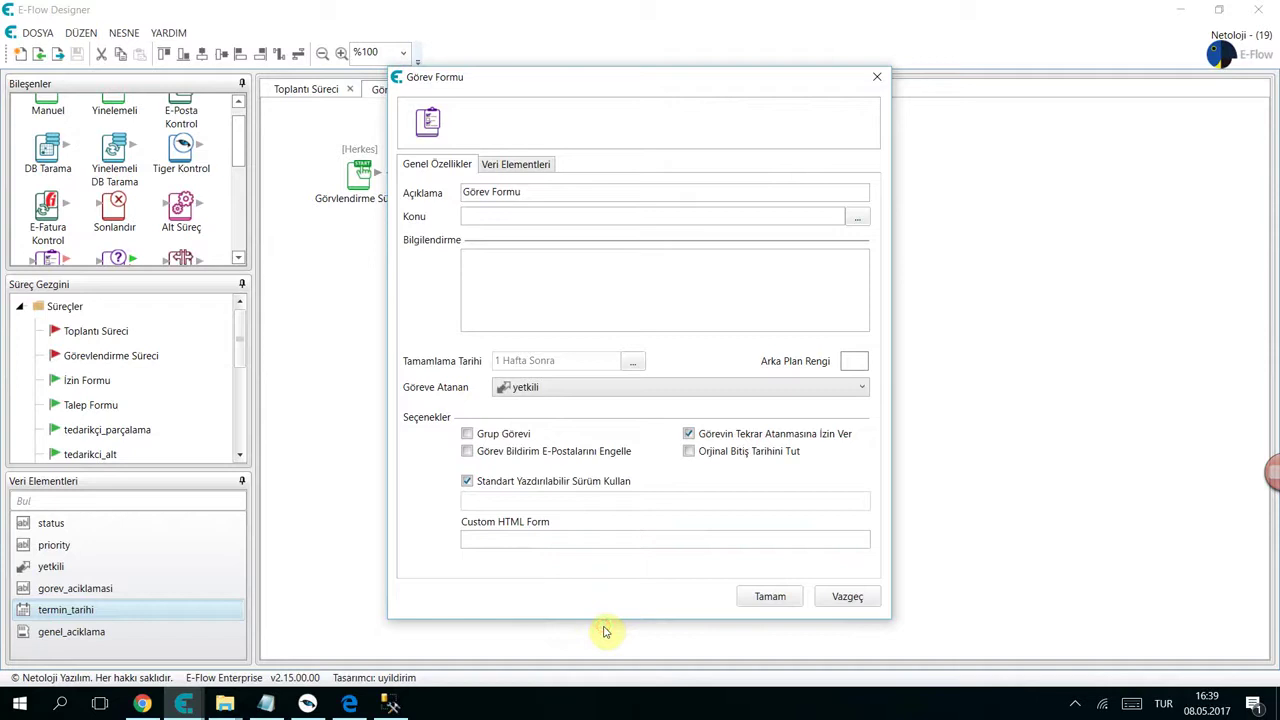
{"action": "left_click", "coordinate": [768, 596]}
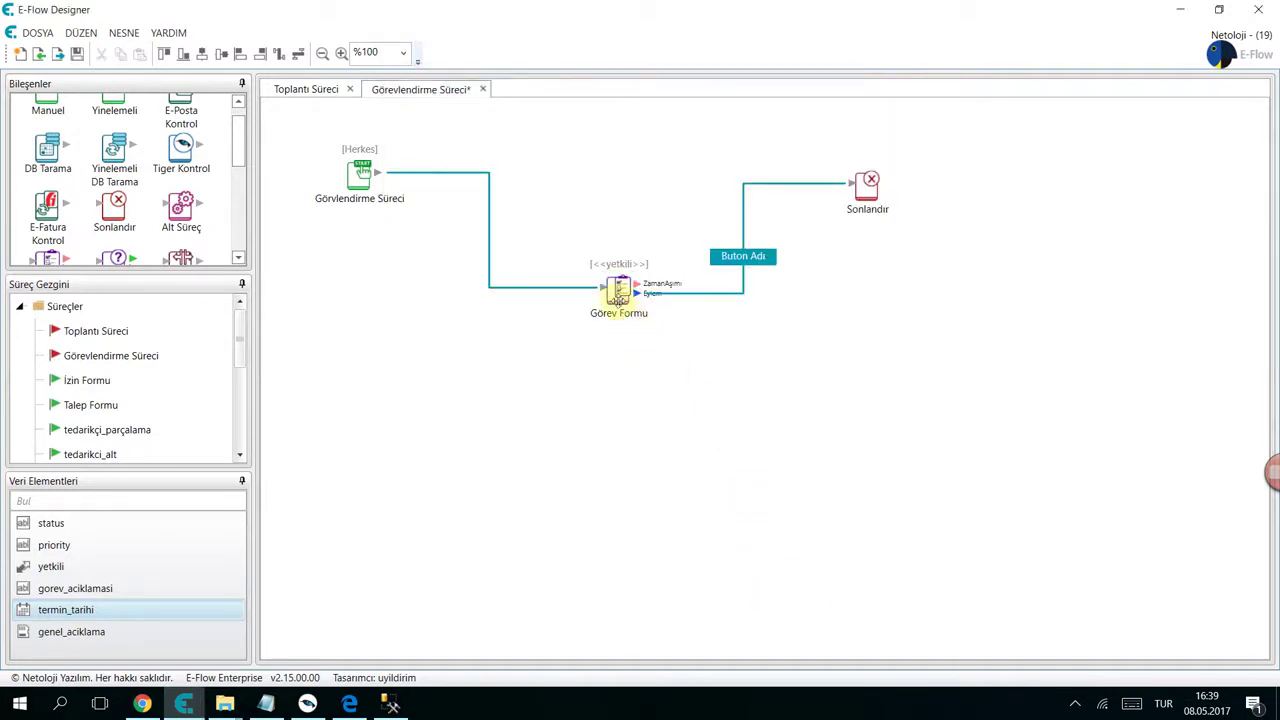
- Set Görev Formu's completion date to the formula %termin_tarihi%
{"action": "double_click", "coordinate": [618, 294]}
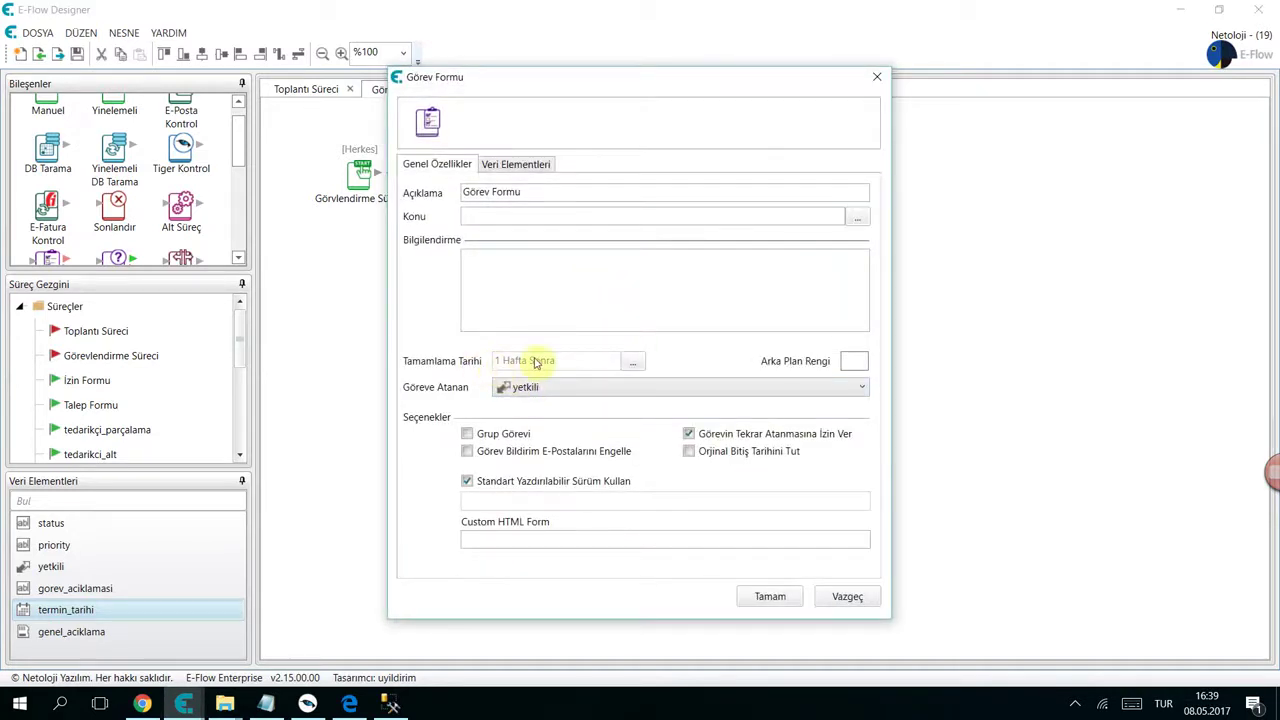
{"action": "left_click", "coordinate": [643, 362]}
{"action": "left_click", "coordinate": [502, 354]}
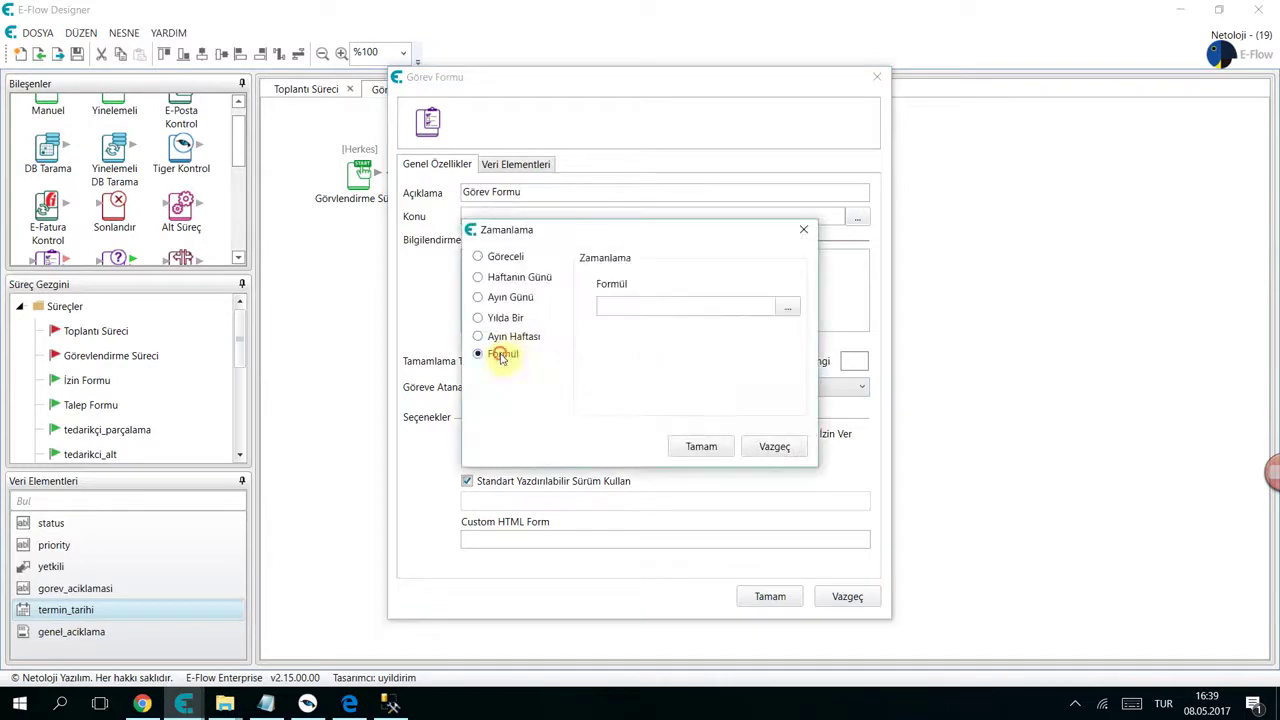
{"action": "left_click", "coordinate": [788, 310]}
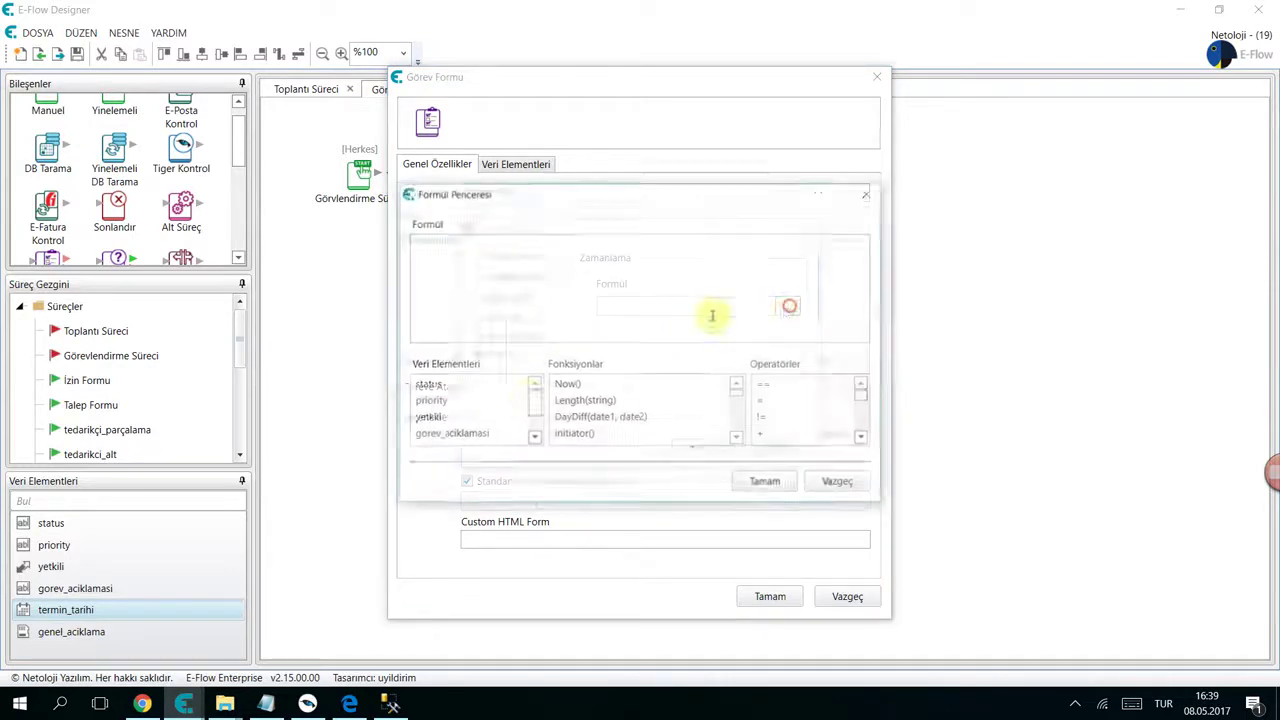
{"action": "scroll", "coordinate": [475, 410], "scroll_direction": "down", "scroll_amount": 1}
{"action": "double_click", "coordinate": [463, 418]}
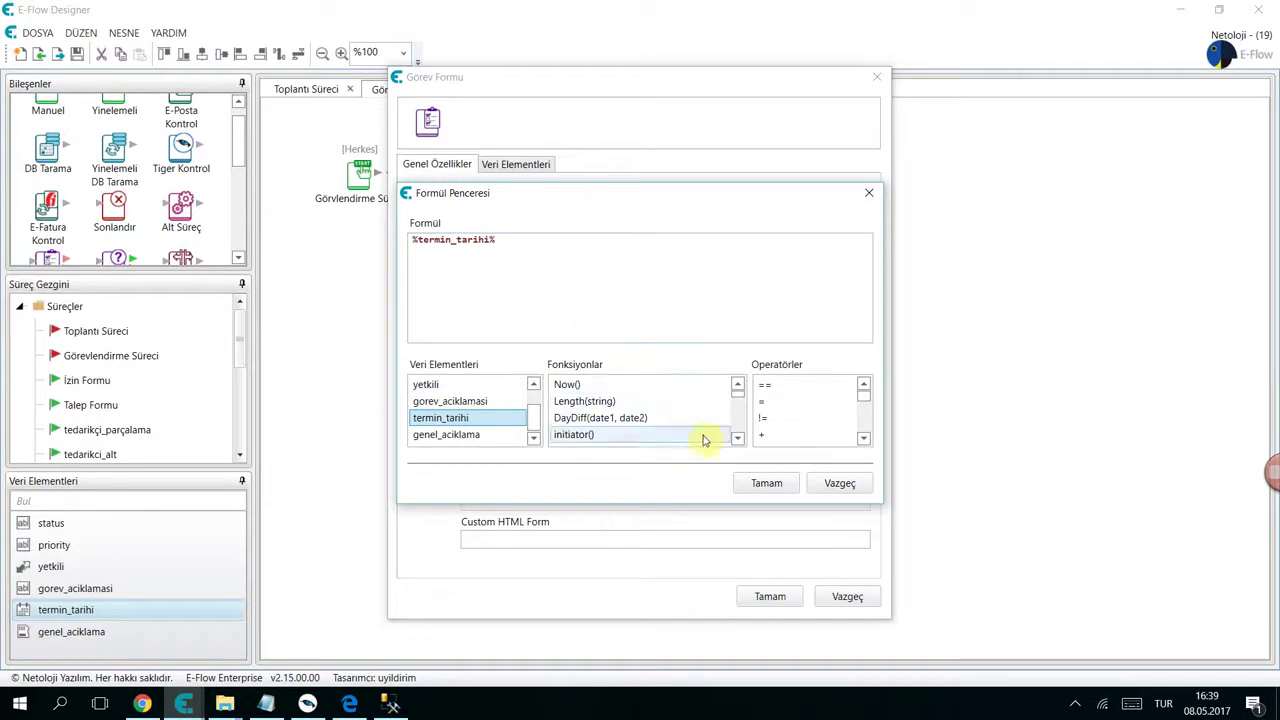
{"action": "left_click", "coordinate": [766, 483]}
{"action": "left_click", "coordinate": [716, 445]}
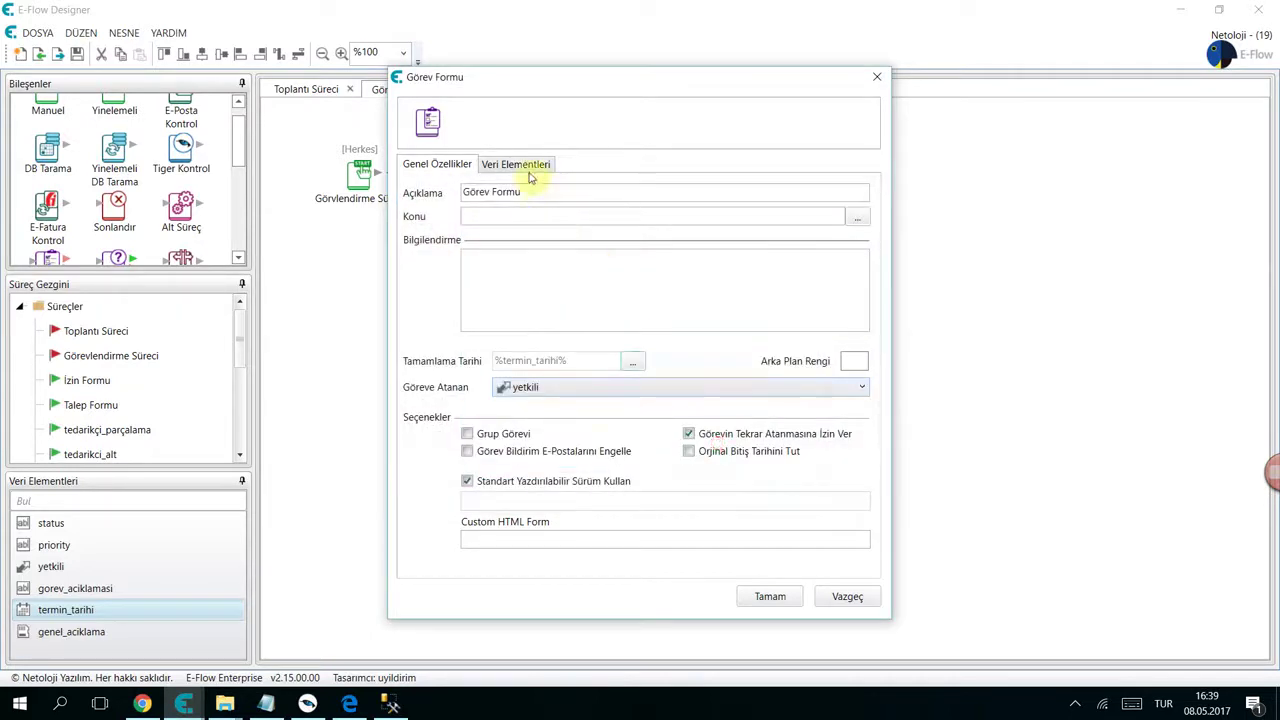
- Show yetkili, gorev_aciklamasi and termin_tarihi as read-only and genel_aciklama as editable on Görev Formu, and accept the form settings
{"action": "left_click", "coordinate": [521, 166]}
{"action": "left_click", "coordinate": [558, 241]}
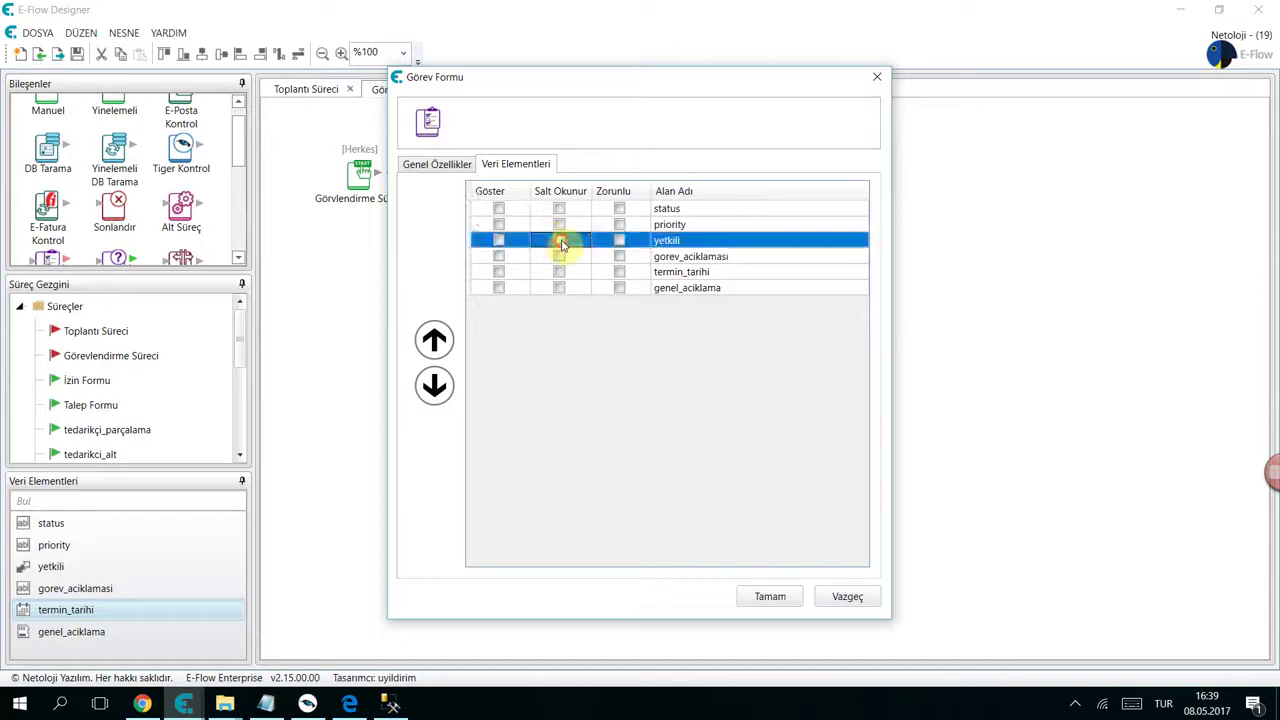
{"action": "left_click", "coordinate": [560, 256]}
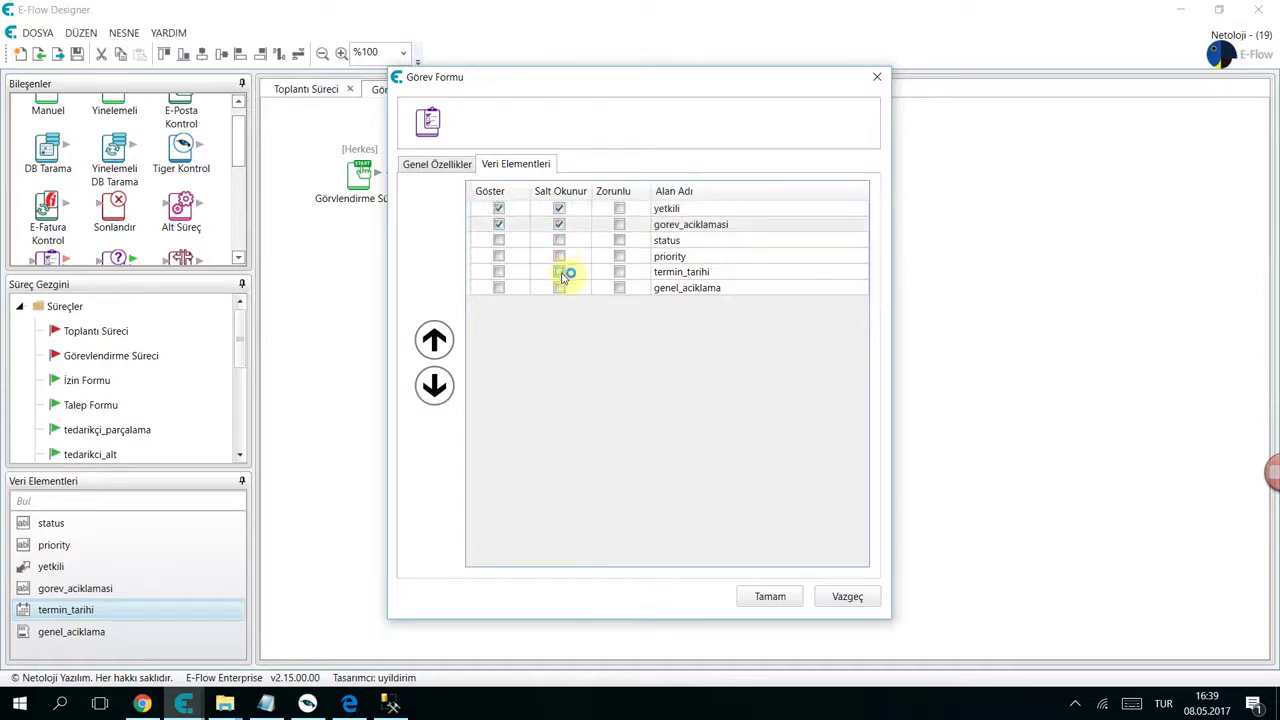
{"action": "left_click", "coordinate": [560, 273]}
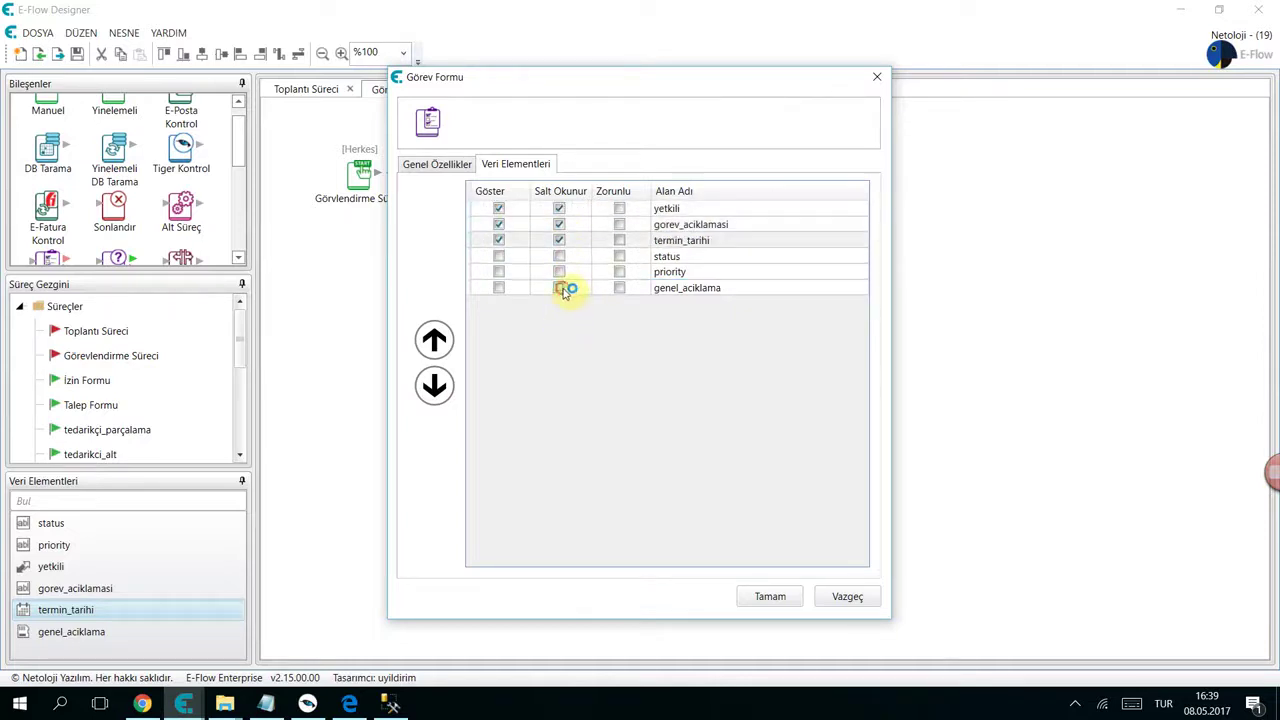
{"action": "left_click", "coordinate": [565, 288]}
{"action": "left_click", "coordinate": [560, 258]}
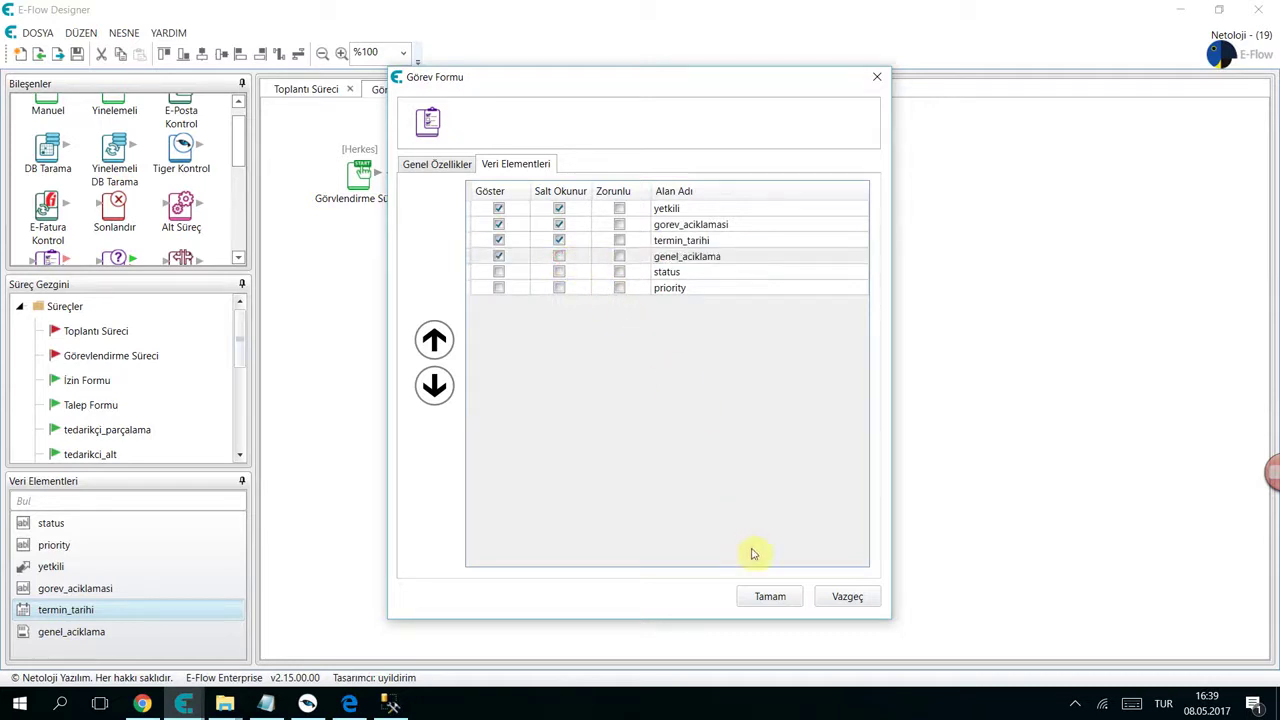
{"action": "left_click", "coordinate": [768, 596]}
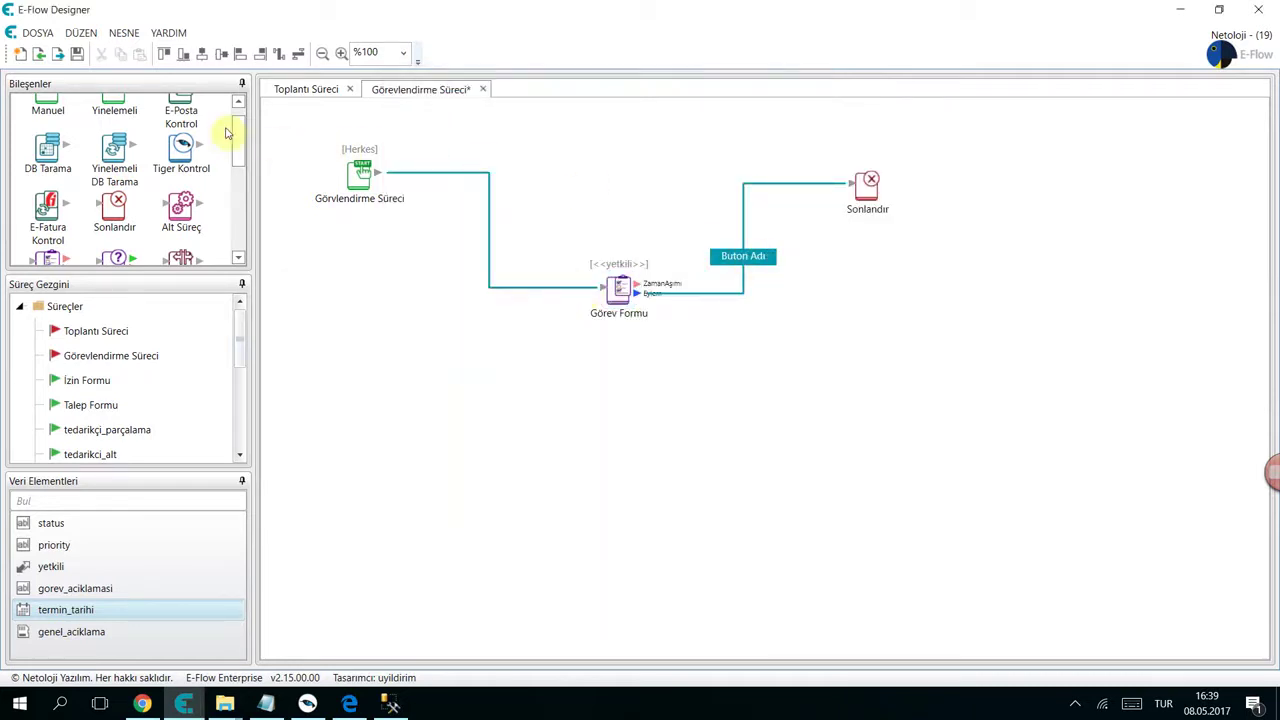
- Save the Görevlendirme Süreci process and activate Toplantı Süreci in the process list
{"action": "left_click", "coordinate": [76, 53]}
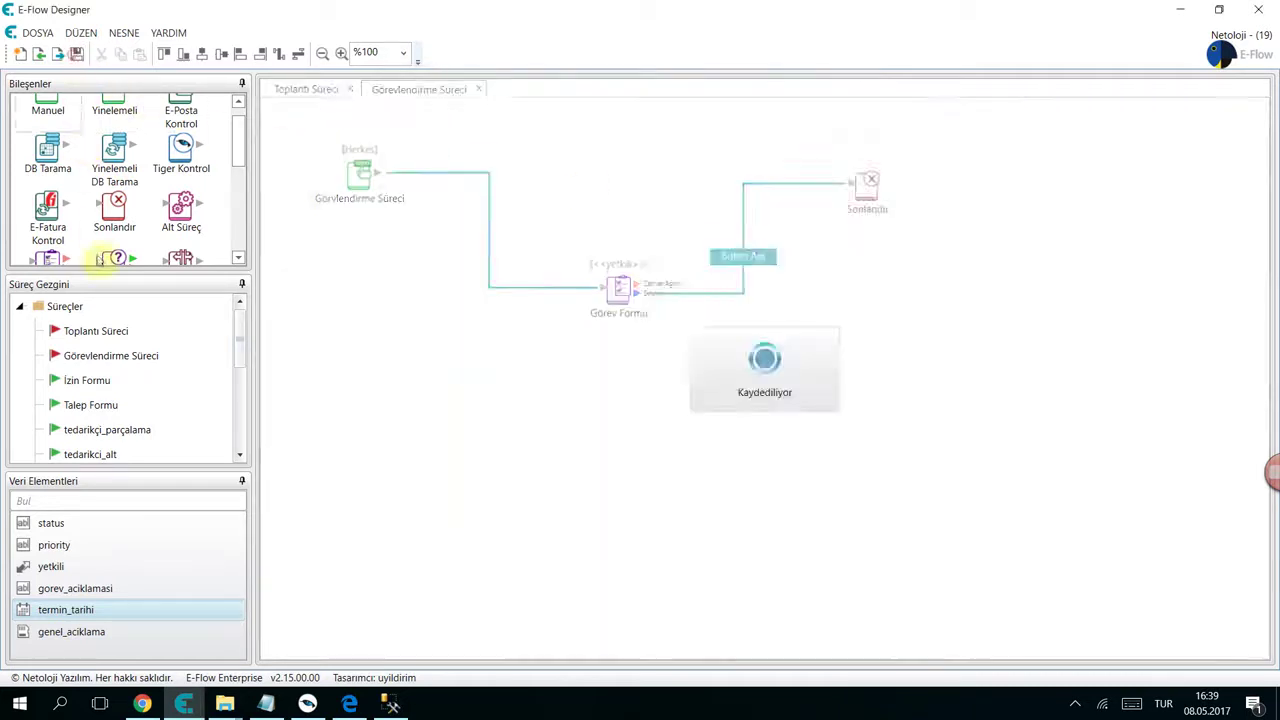
{"action": "right_click", "coordinate": [104, 331]}
{"action": "left_click", "coordinate": [140, 345]}
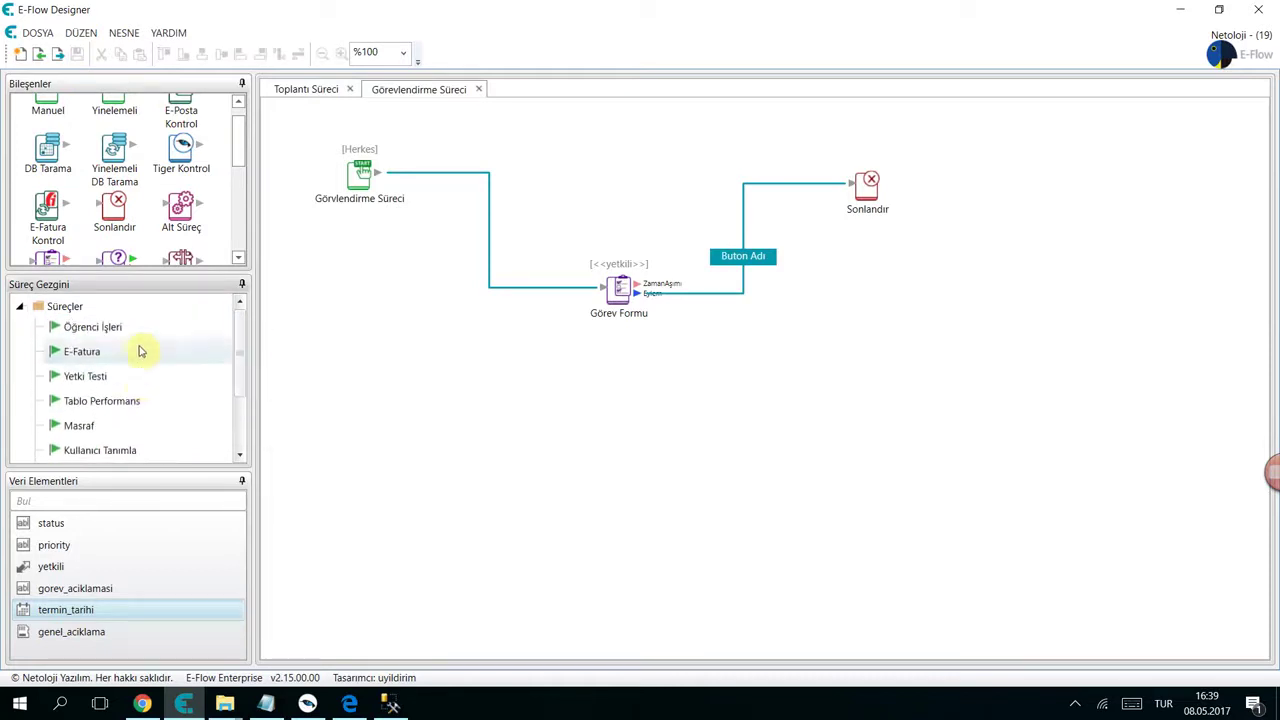
- Activate Görevlendirme Süreci in the process list
{"action": "right_click", "coordinate": [130, 331]}
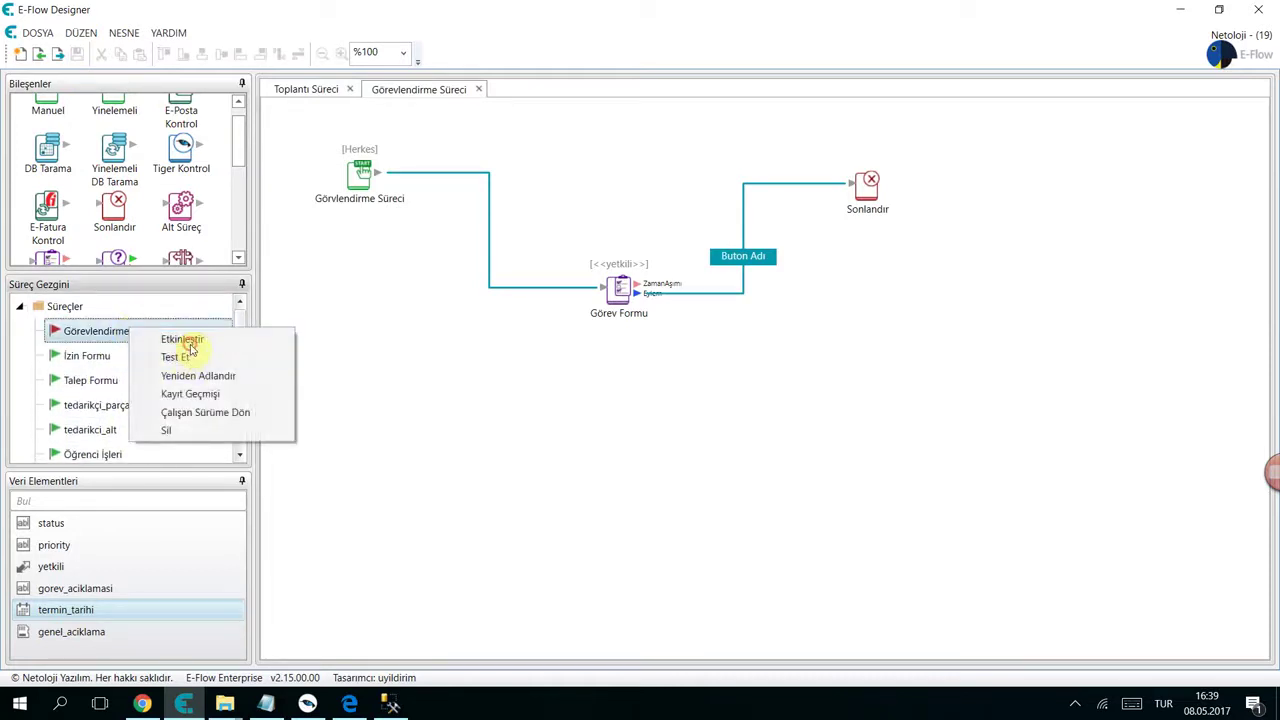
{"action": "left_click", "coordinate": [189, 345]}
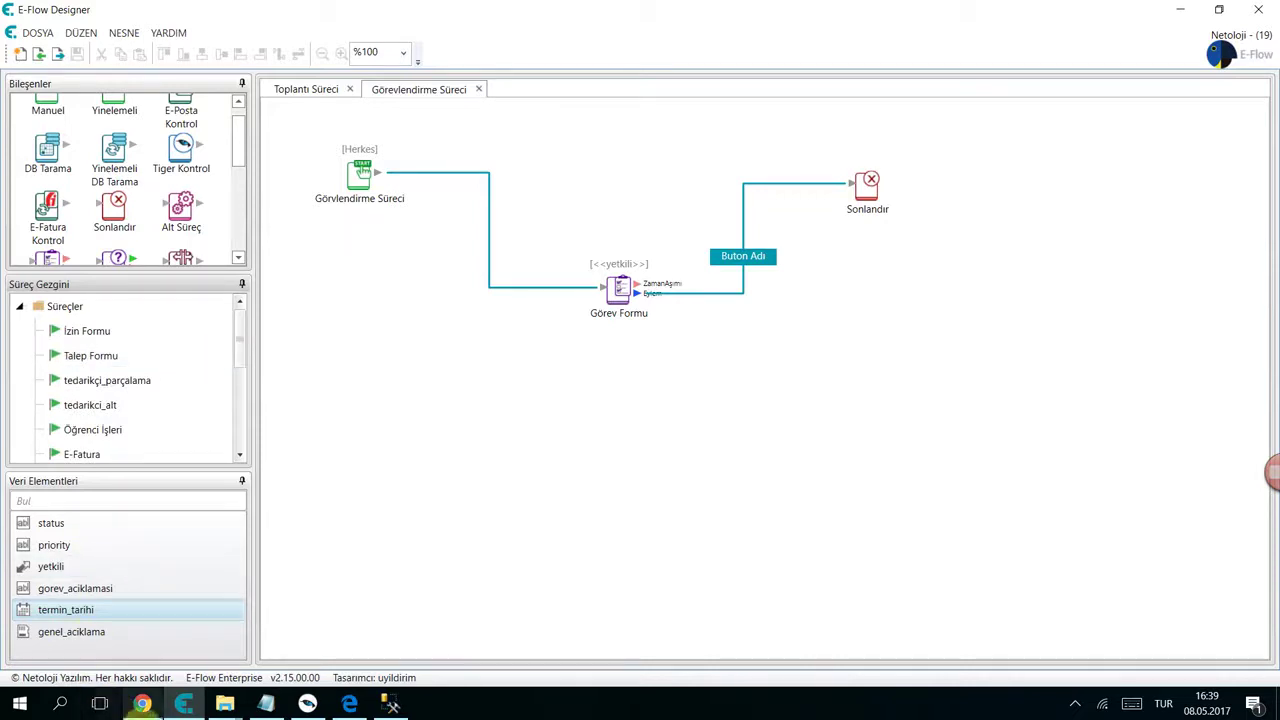
- Switch to the E-Flow web application in Chrome, review the open meeting task's process status and terminate that process instance
{"action": "left_click", "coordinate": [142, 703]}
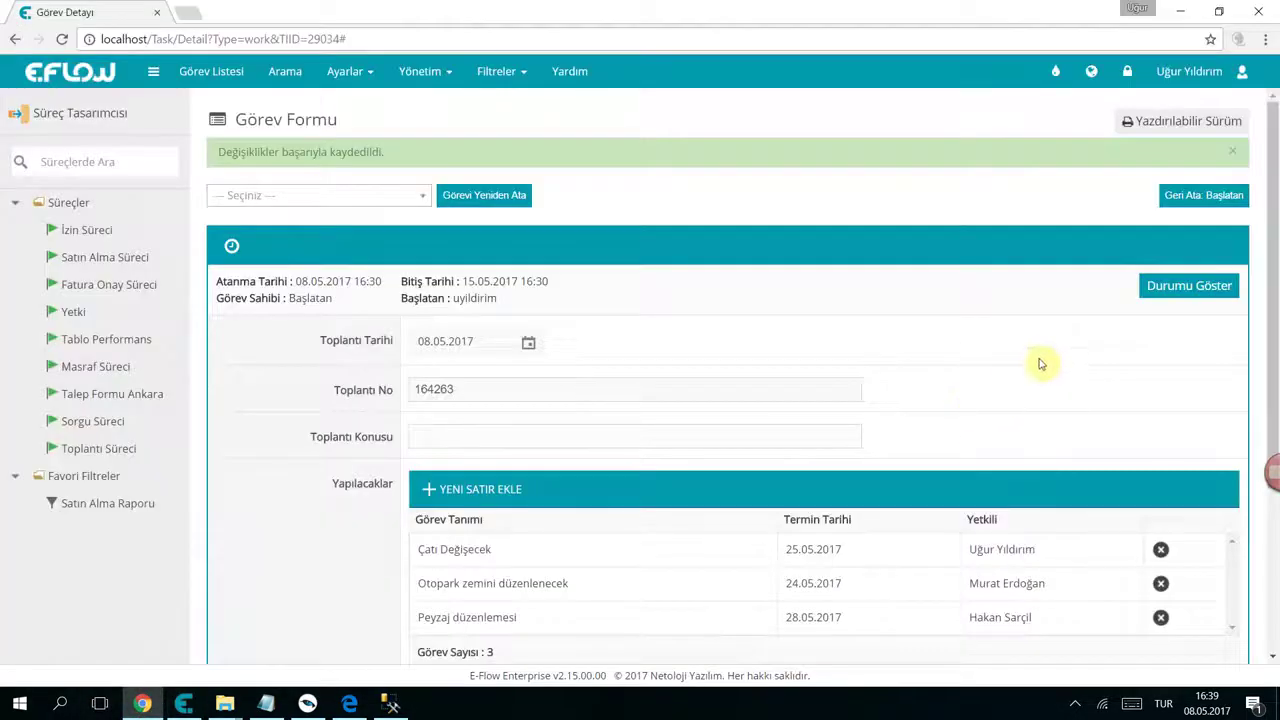
{"action": "left_click", "coordinate": [1189, 285]}
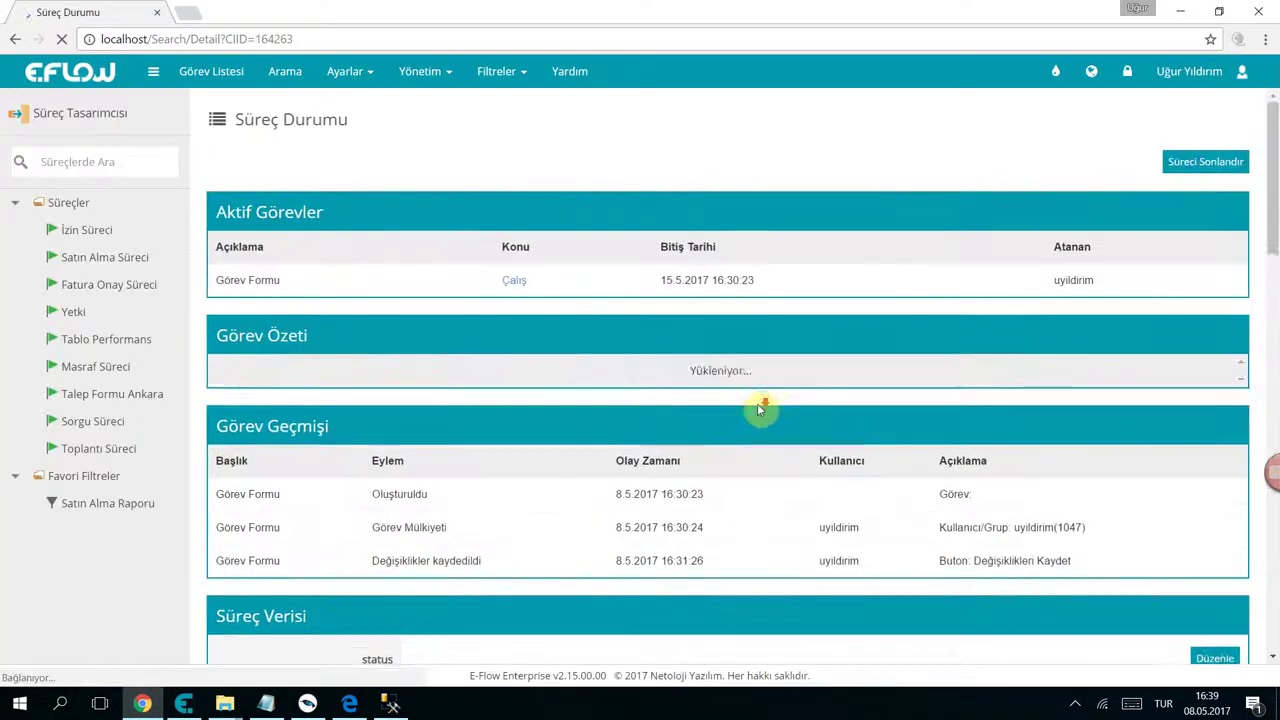
{"action": "scroll", "coordinate": [763, 409], "scroll_direction": "down", "scroll_amount": 10}
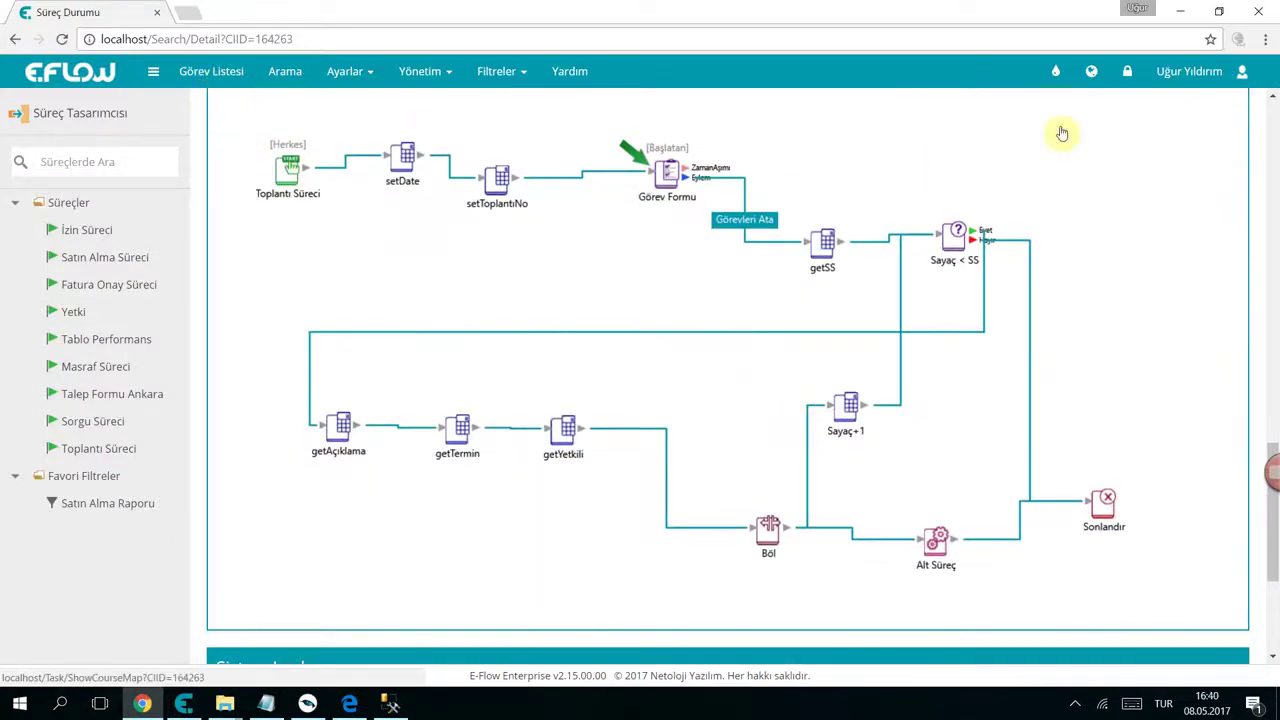
{"action": "scroll", "coordinate": [1111, 223], "scroll_direction": "up", "scroll_amount": 10}
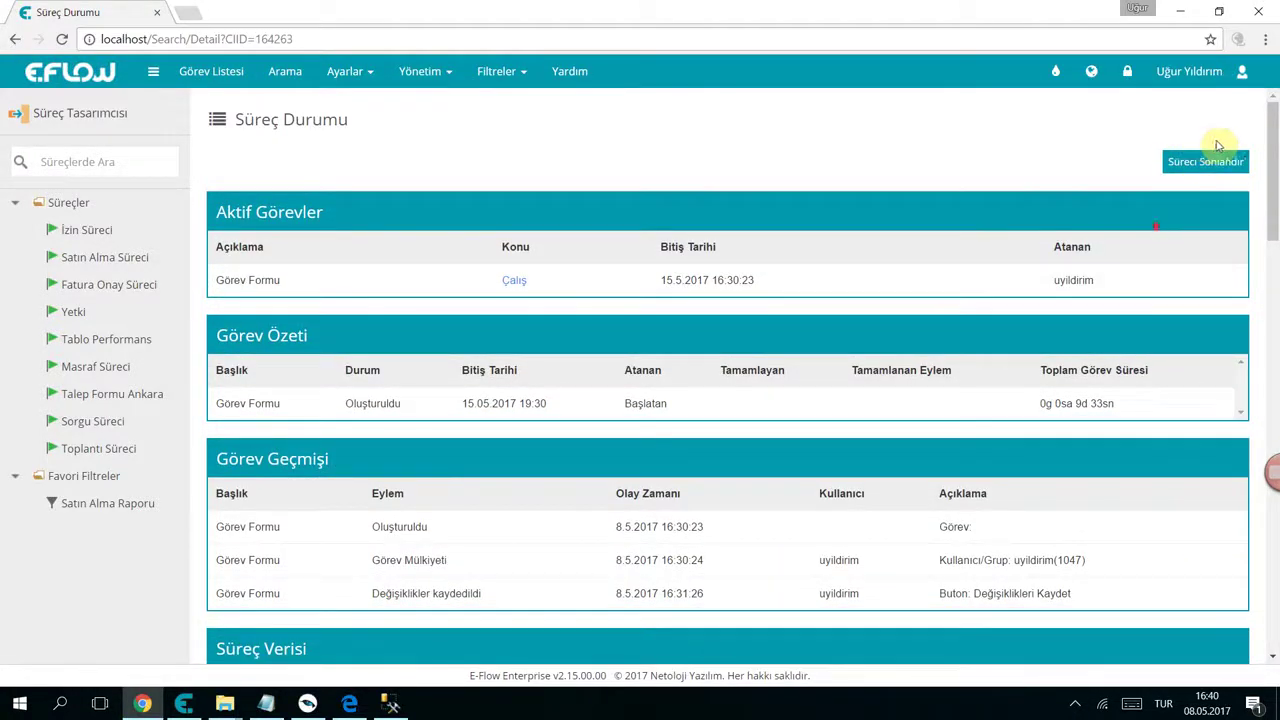
{"action": "left_click", "coordinate": [1212, 161]}
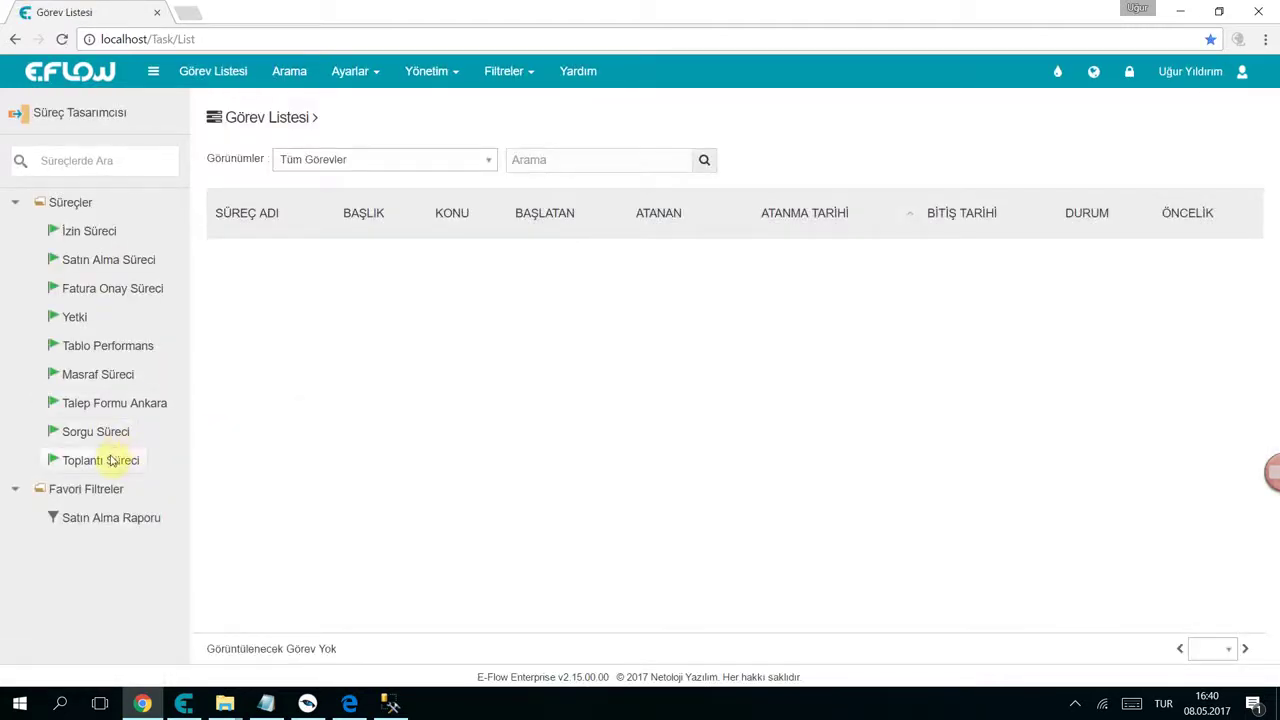
- Start a new Toplantı Süreci instance and enter Eğitim as the meeting subject
{"action": "left_click", "coordinate": [112, 460]}
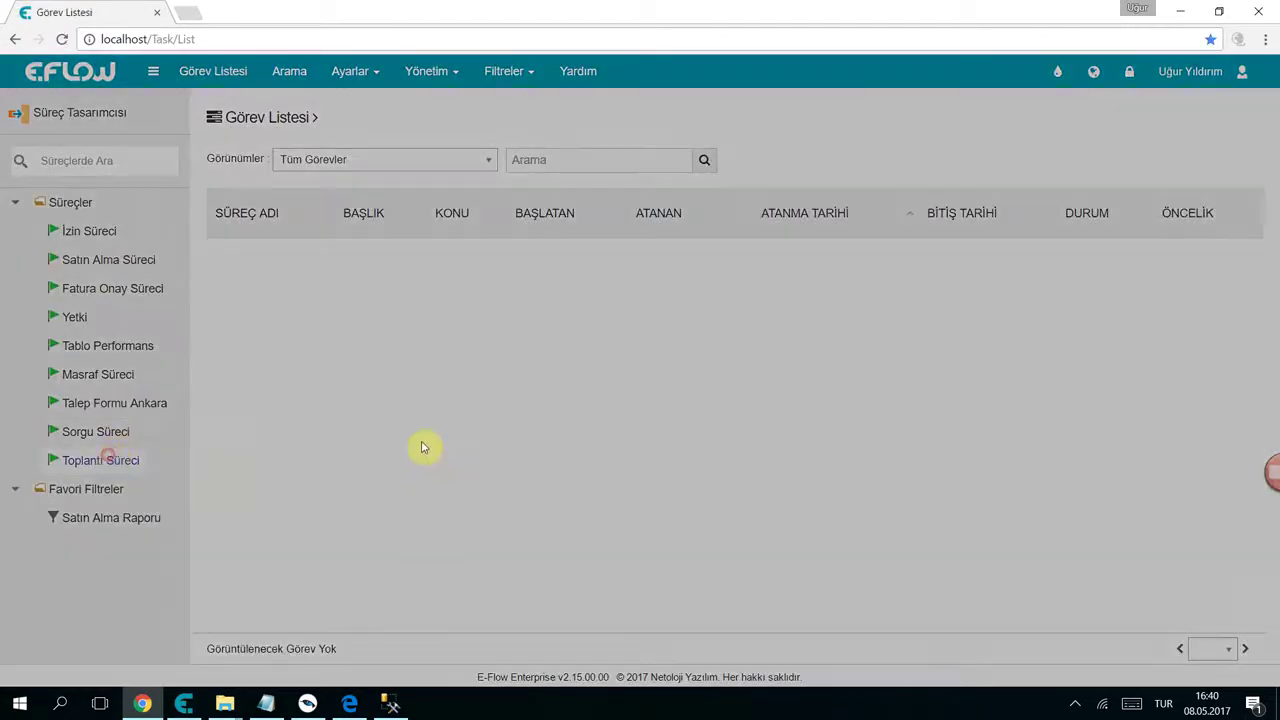
{"action": "left_click", "coordinate": [776, 245]}
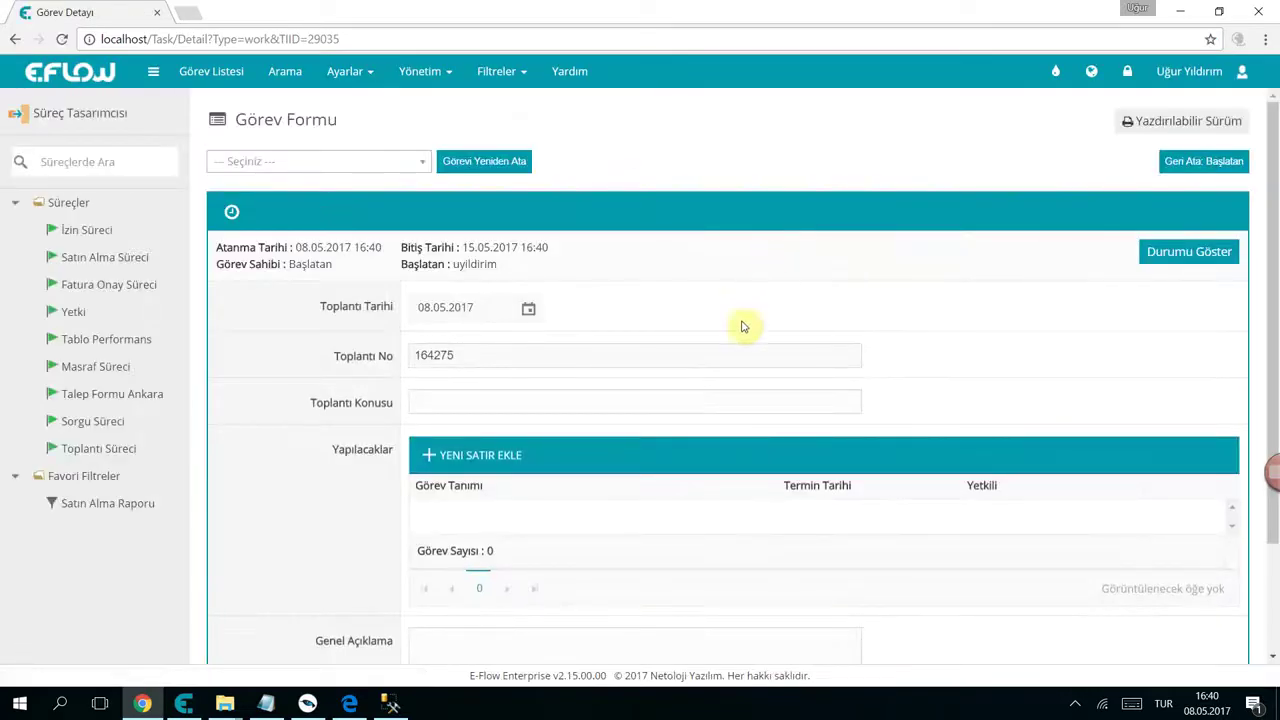
{"action": "left_click", "coordinate": [521, 400]}
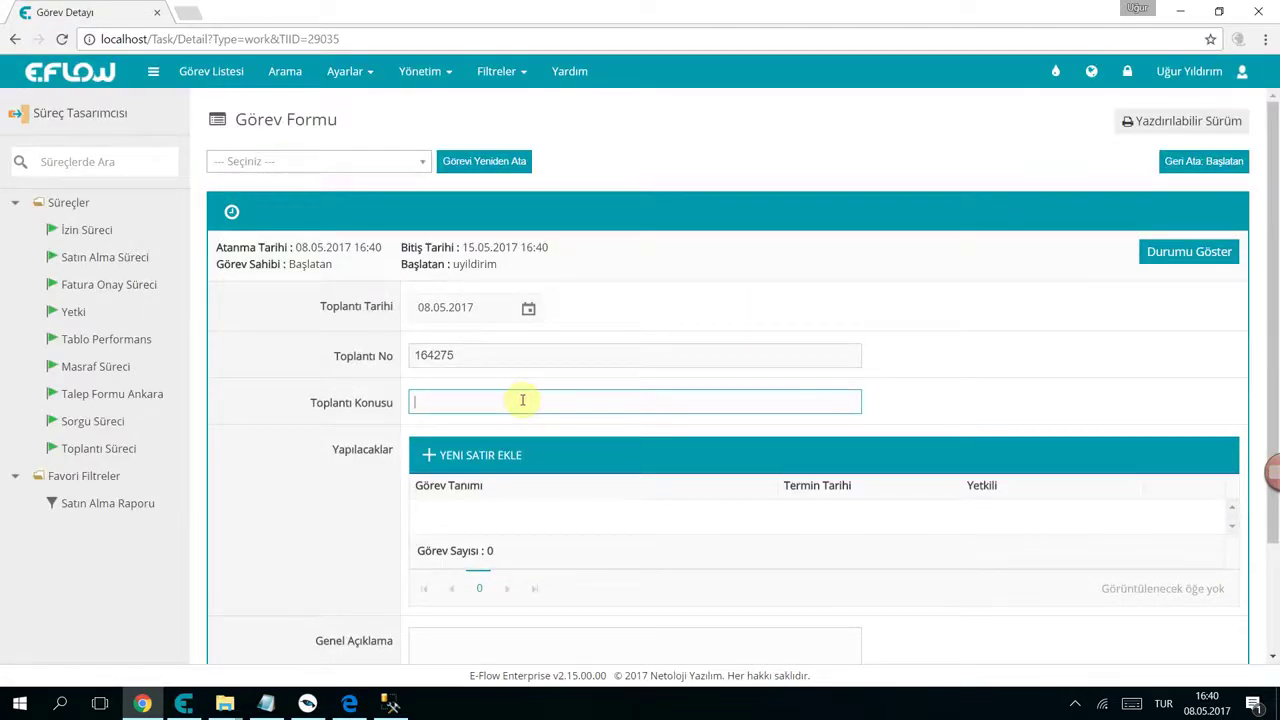
- Add a Peyzaj row to Yapılacaklar with due date 22.05.2017 and the first listed user as Yetkili
{"action": "left_click", "coordinate": [510, 457]}
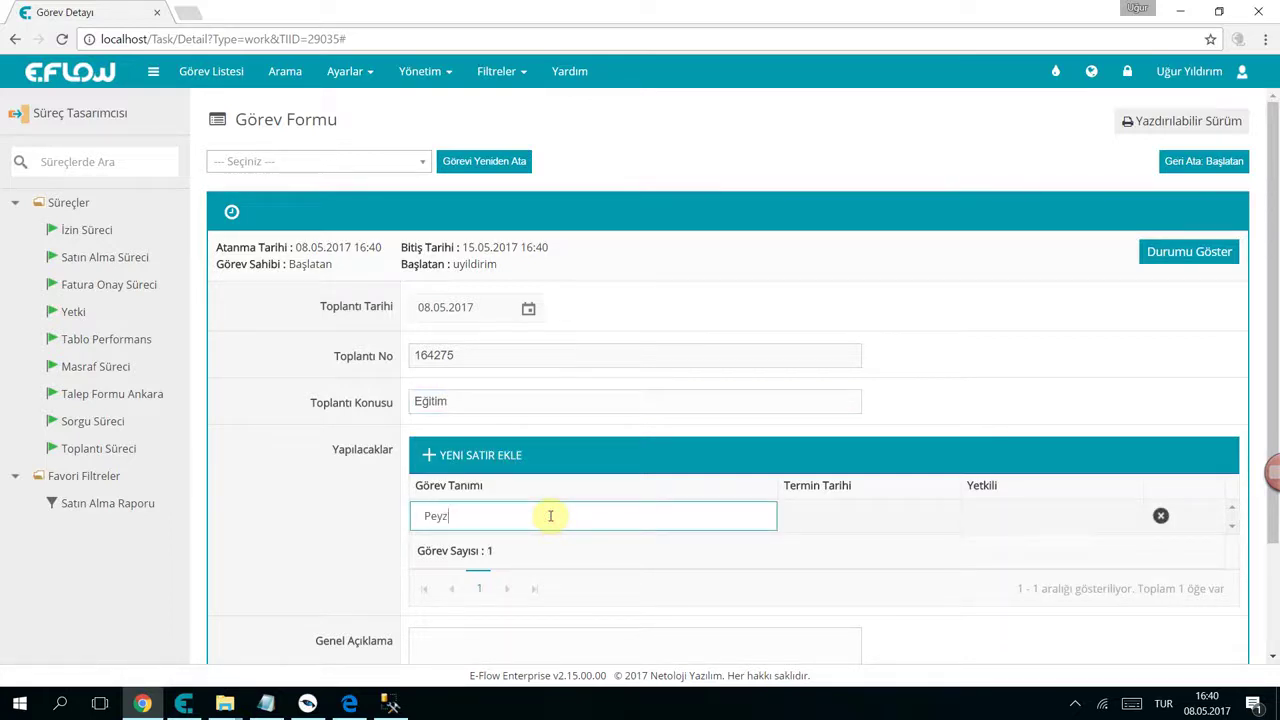
{"action": "left_click", "coordinate": [918, 518]}
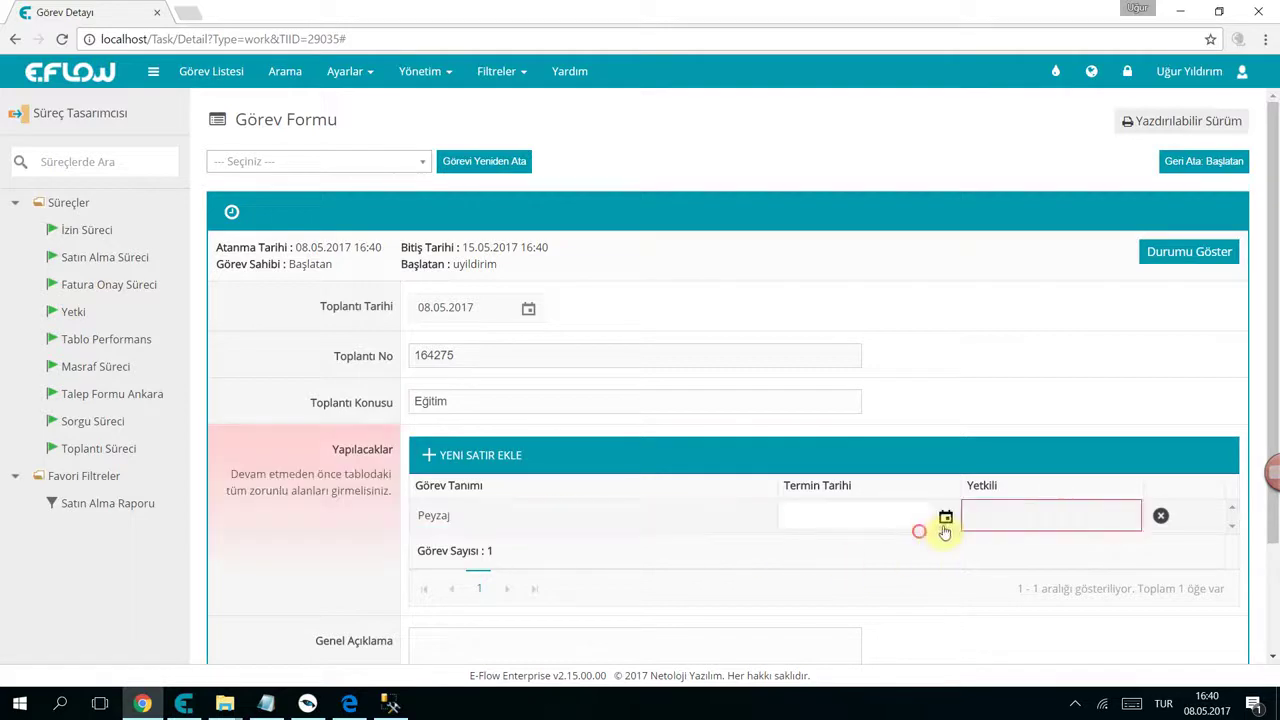
{"action": "left_click", "coordinate": [945, 516]}
{"action": "left_click", "coordinate": [797, 415]}
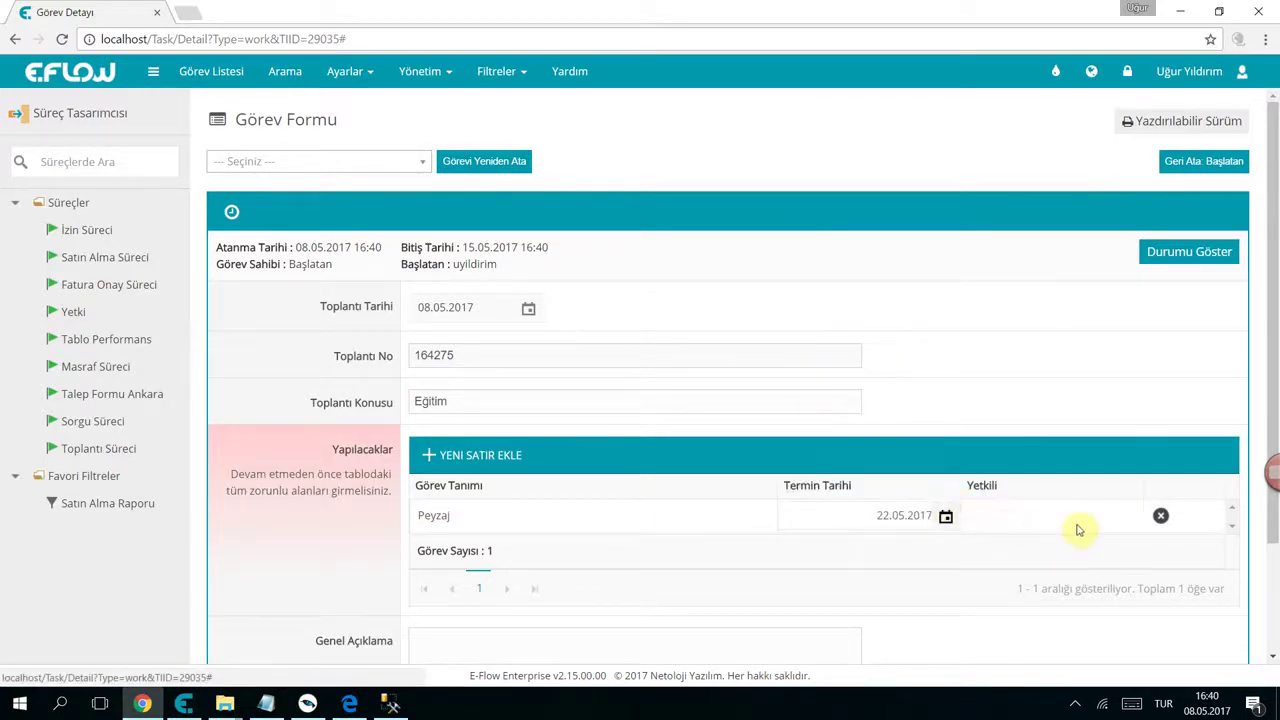
{"action": "left_click", "coordinate": [1121, 521]}
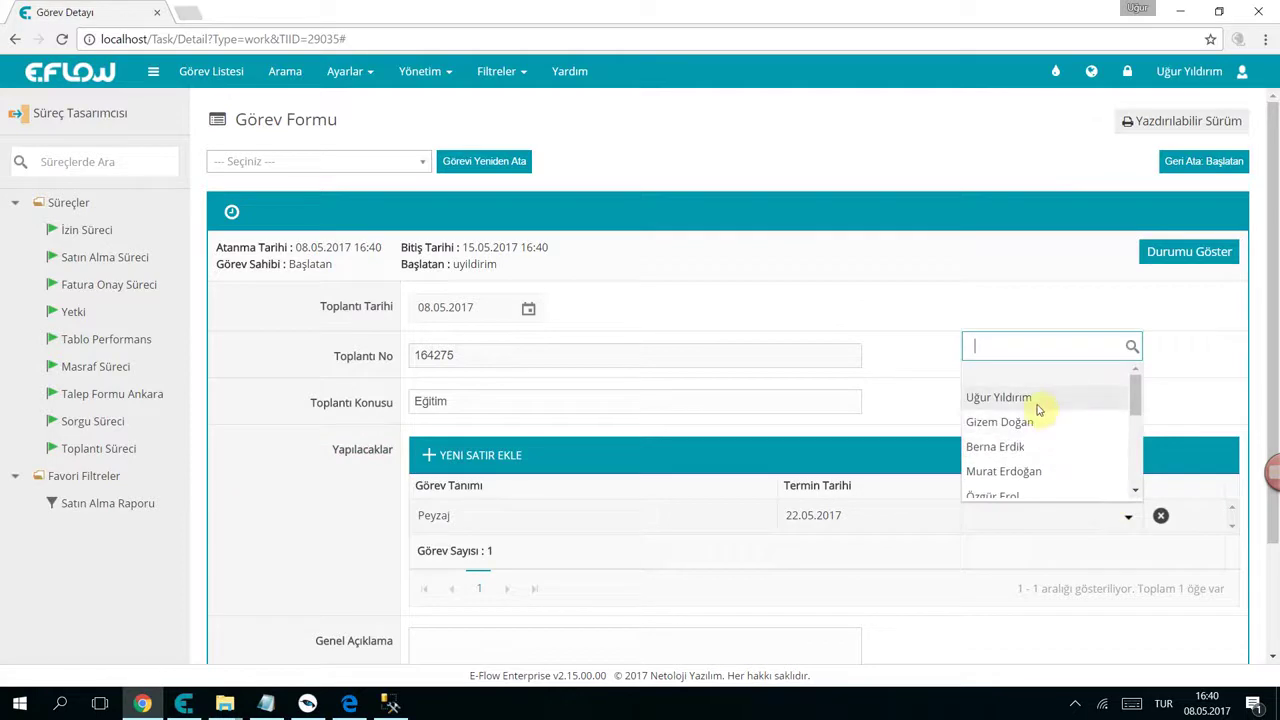
{"action": "left_click", "coordinate": [1043, 400]}
- Add a Çatı row to Yapılacaklar with due date 24.05.2017 and a different user as Yetkili
{"action": "left_click", "coordinate": [494, 452]}
{"action": "left_click", "coordinate": [459, 551]}
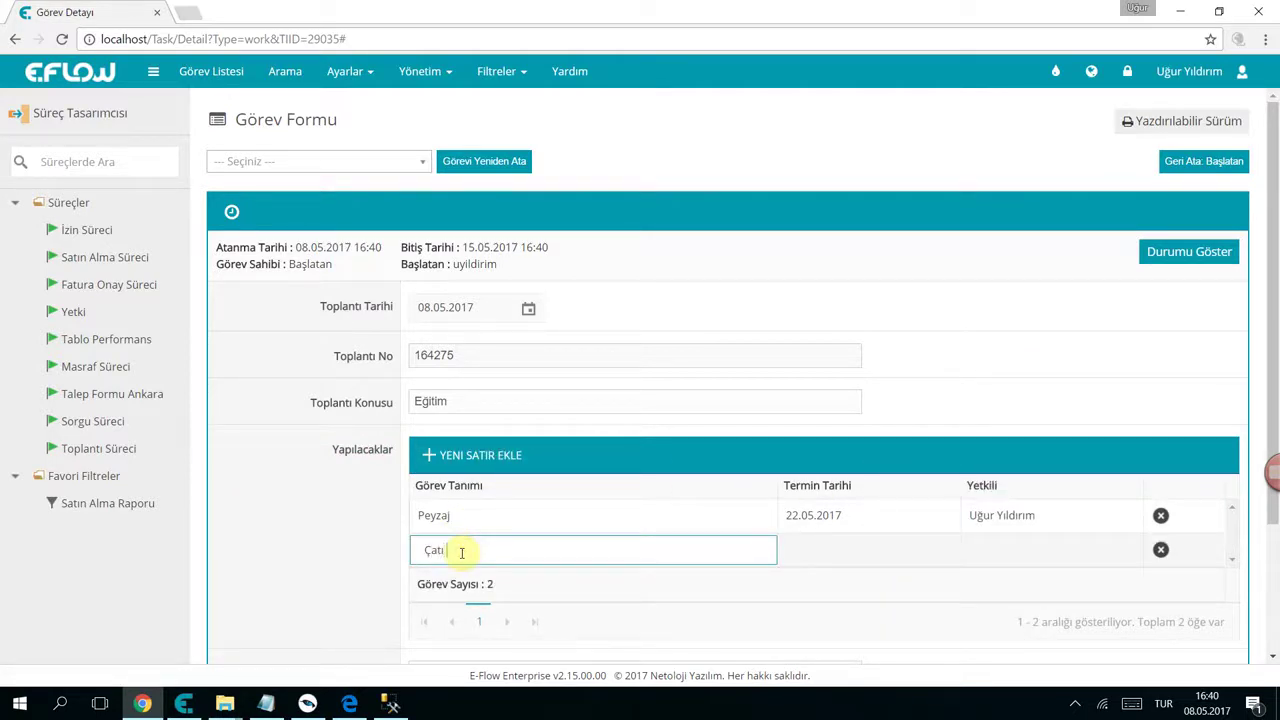
{"action": "left_click", "coordinate": [927, 550]}
{"action": "left_click", "coordinate": [946, 550]}
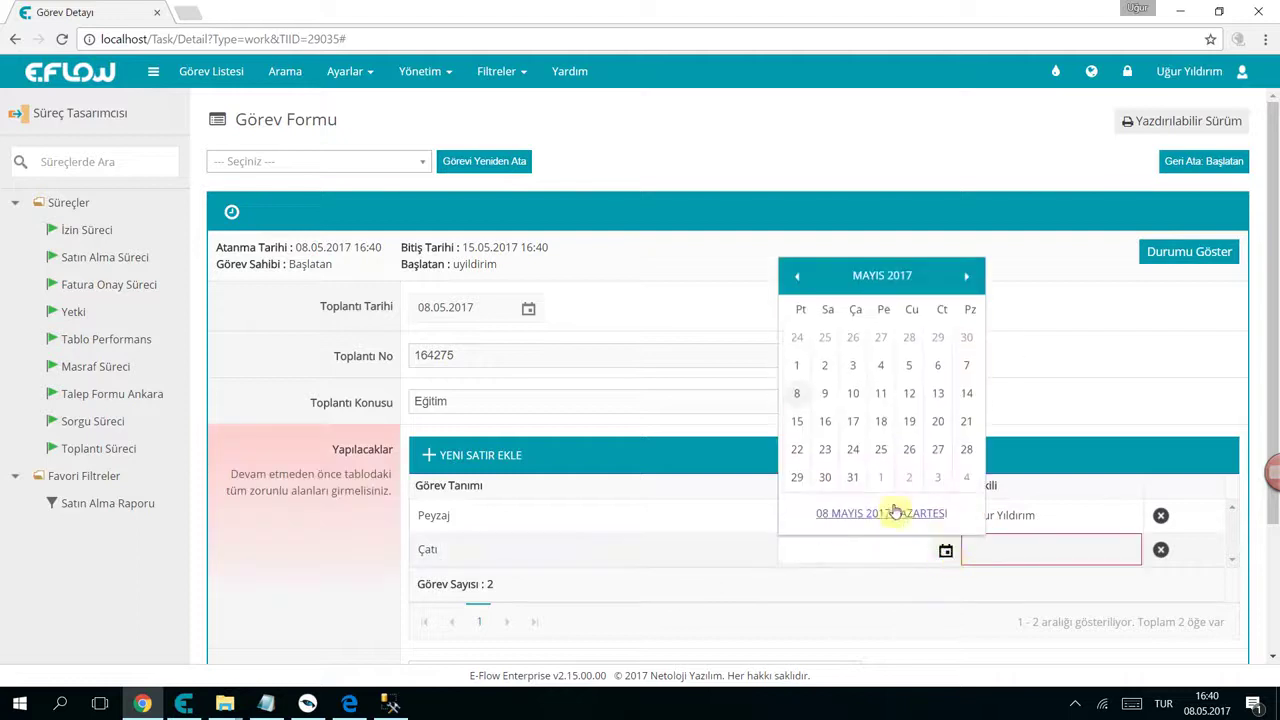
{"action": "left_click", "coordinate": [858, 450]}
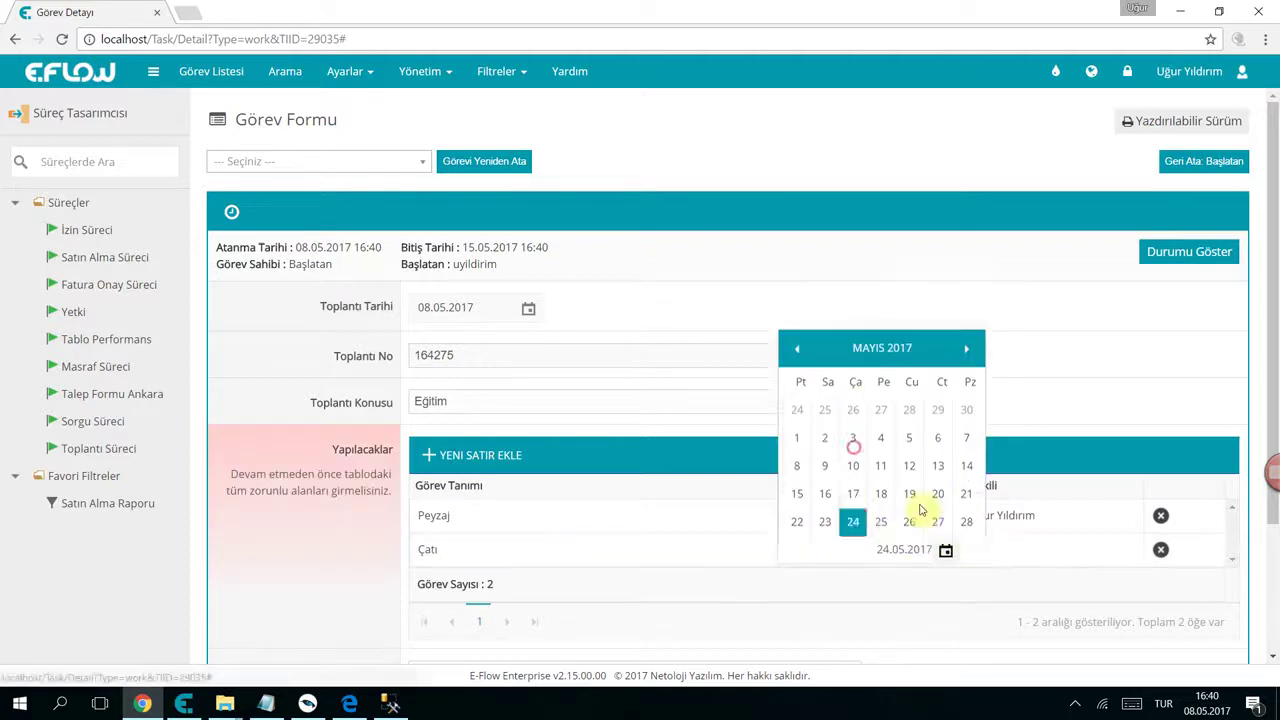
{"action": "left_click", "coordinate": [1120, 550]}
{"action": "scroll", "coordinate": [1025, 518], "scroll_direction": "down", "scroll_amount": 3}
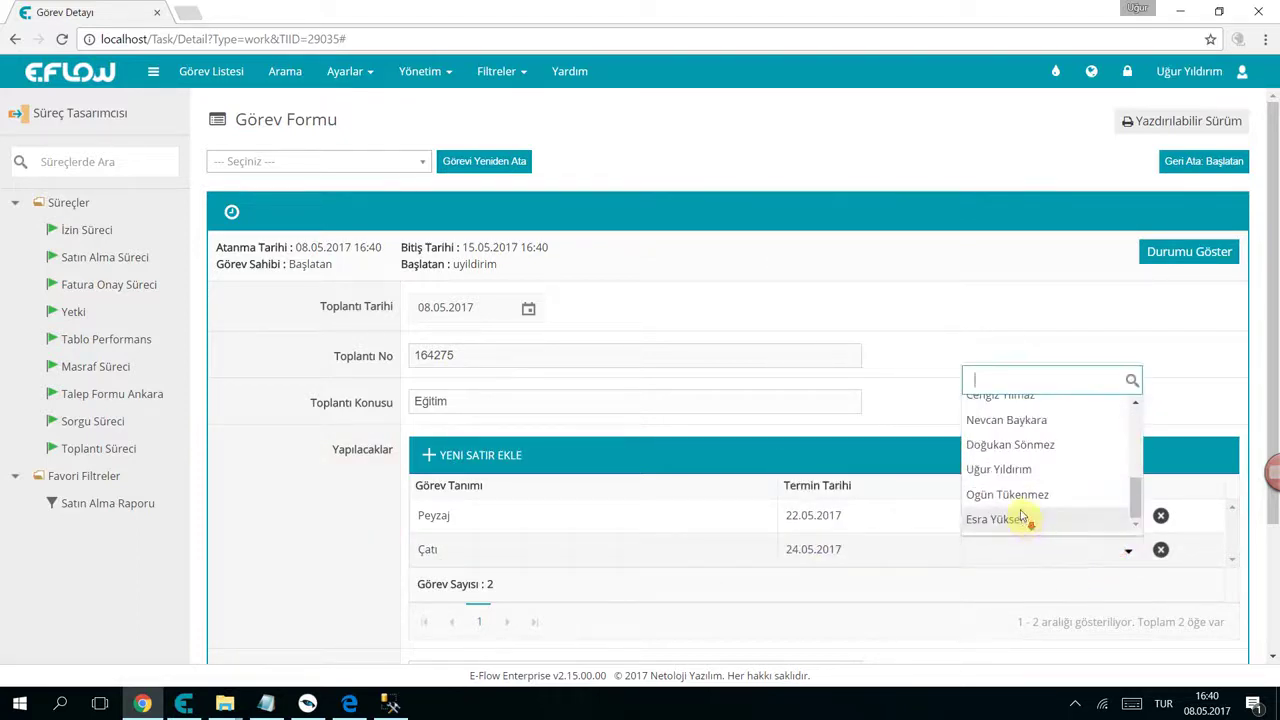
{"action": "left_click", "coordinate": [1012, 446]}
- Add an Otopark row with due date 25.05.2017 and a third user as Yetkili, and submit the form with Görevleri Ata
{"action": "left_click", "coordinate": [476, 455]}
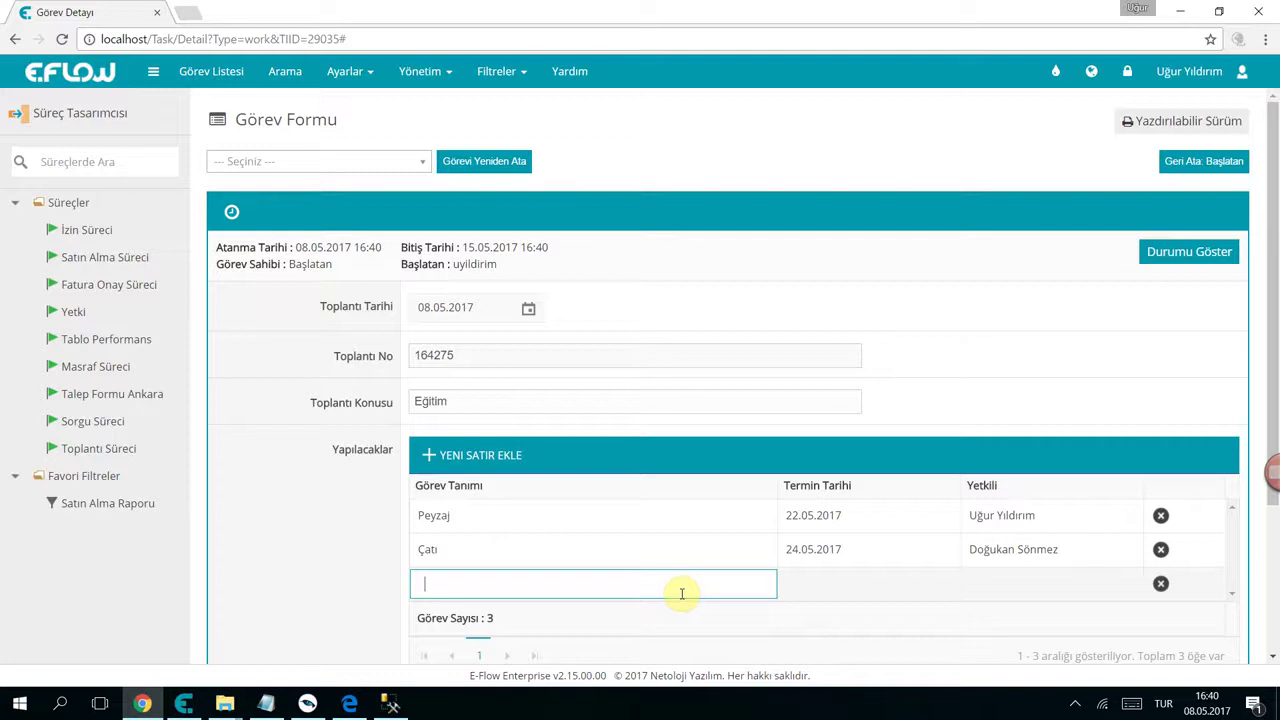
{"action": "left_click", "coordinate": [897, 585]}
{"action": "left_click", "coordinate": [943, 583]}
{"action": "left_click", "coordinate": [877, 483]}
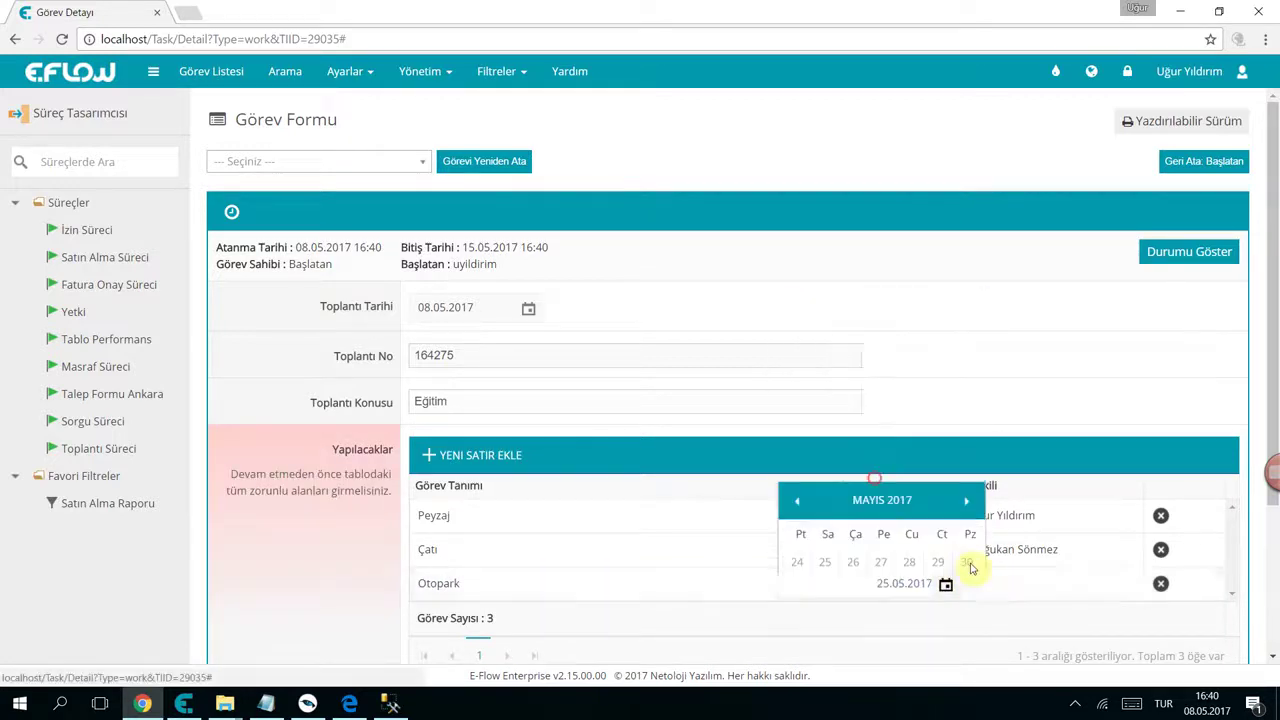
{"action": "left_click", "coordinate": [1120, 585]}
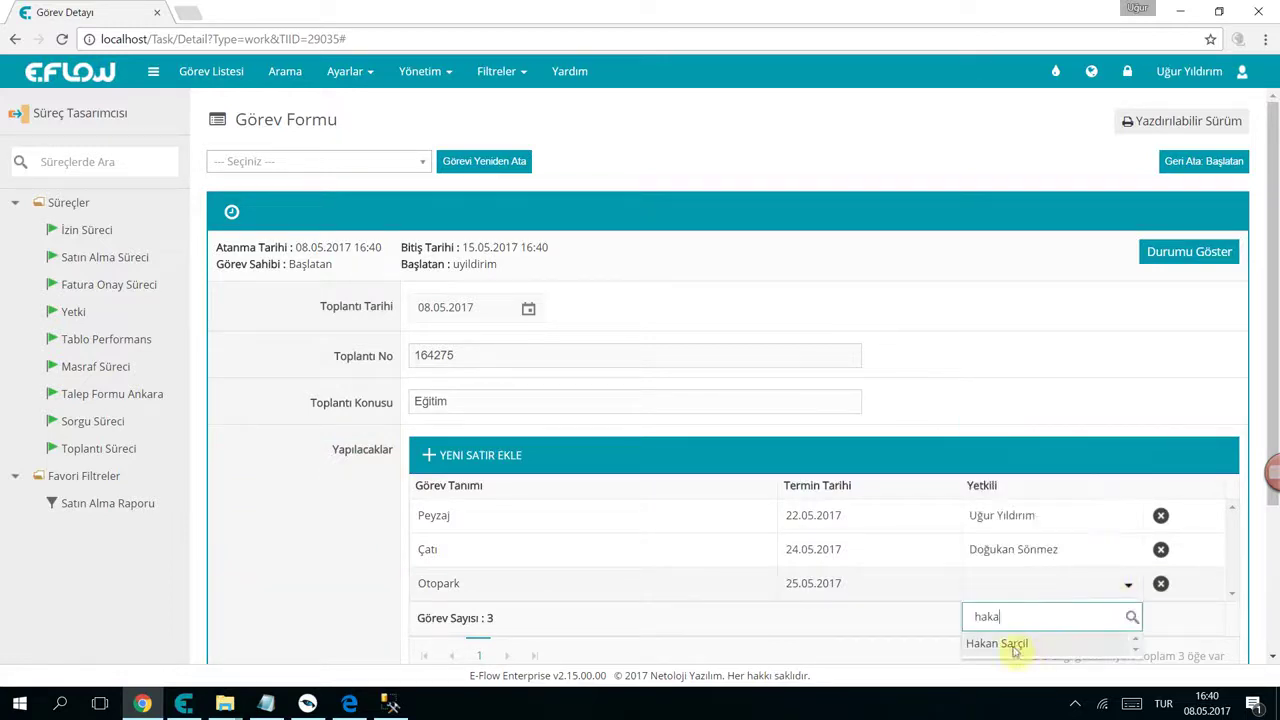
{"action": "left_click", "coordinate": [1012, 645]}
{"action": "scroll", "coordinate": [873, 608], "scroll_direction": "down", "scroll_amount": 2}
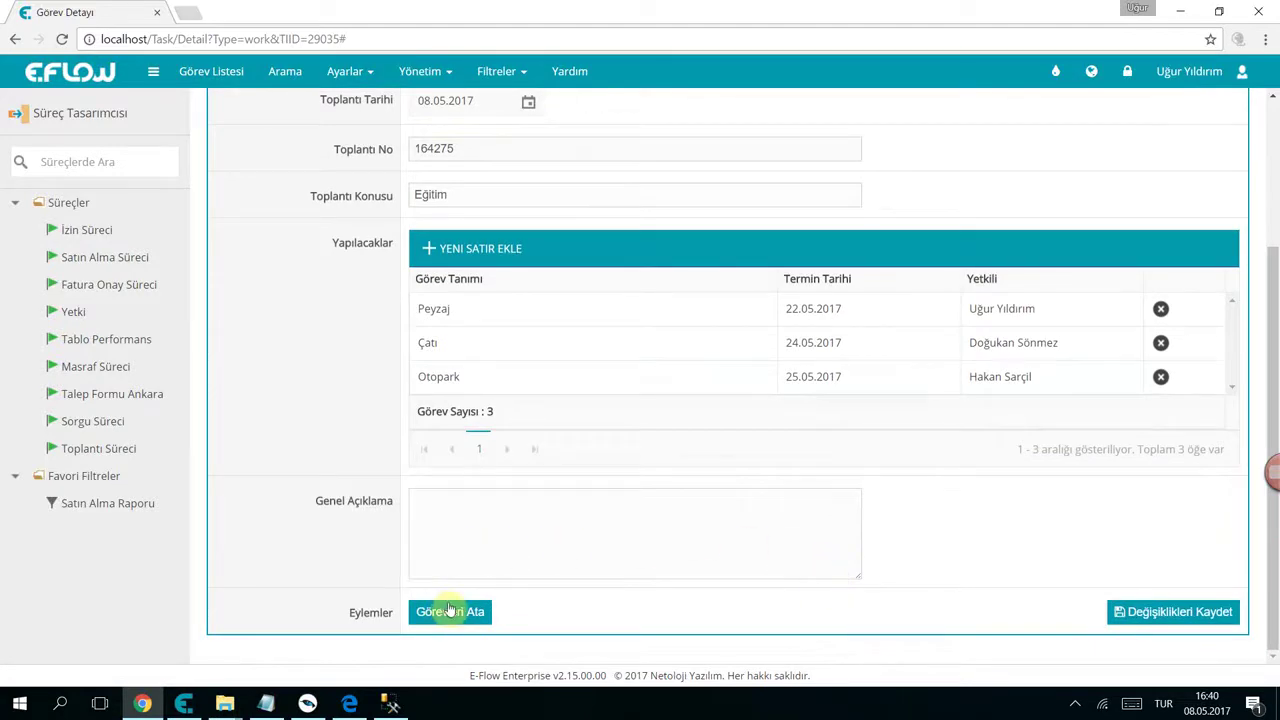
{"action": "left_click", "coordinate": [449, 610]}
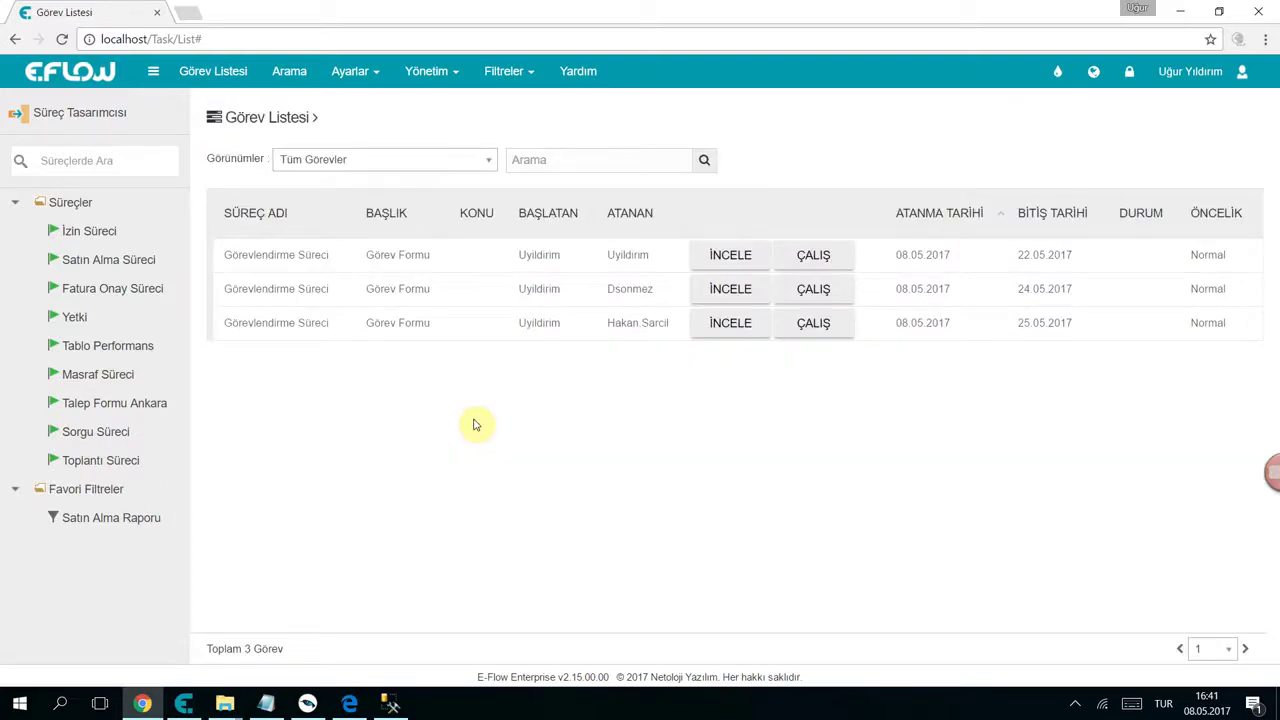
- Check the assignee and due date of each Görevlendirme Süreci task in the task list, and open the task due 22.05.2017
{"action": "double_click", "coordinate": [632, 289]}
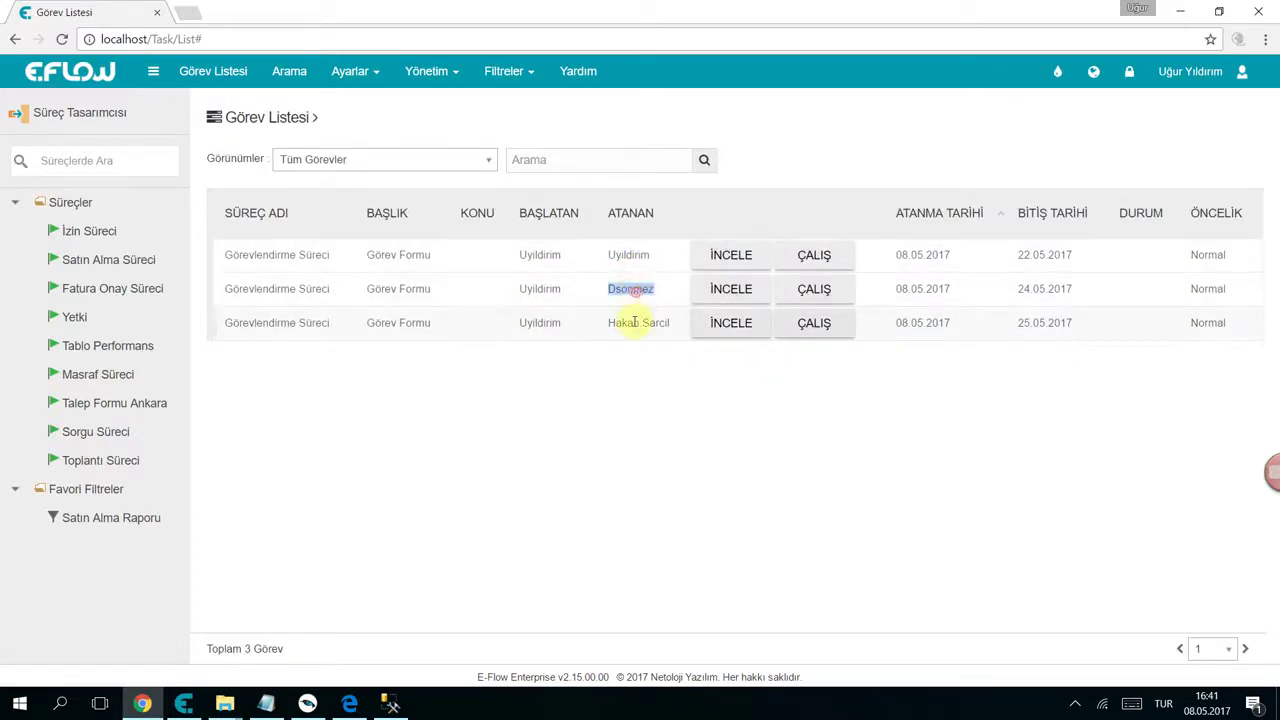
{"action": "double_click", "coordinate": [634, 322]}
{"action": "left_click", "coordinate": [1043, 252]}
{"action": "double_click", "coordinate": [1040, 288]}
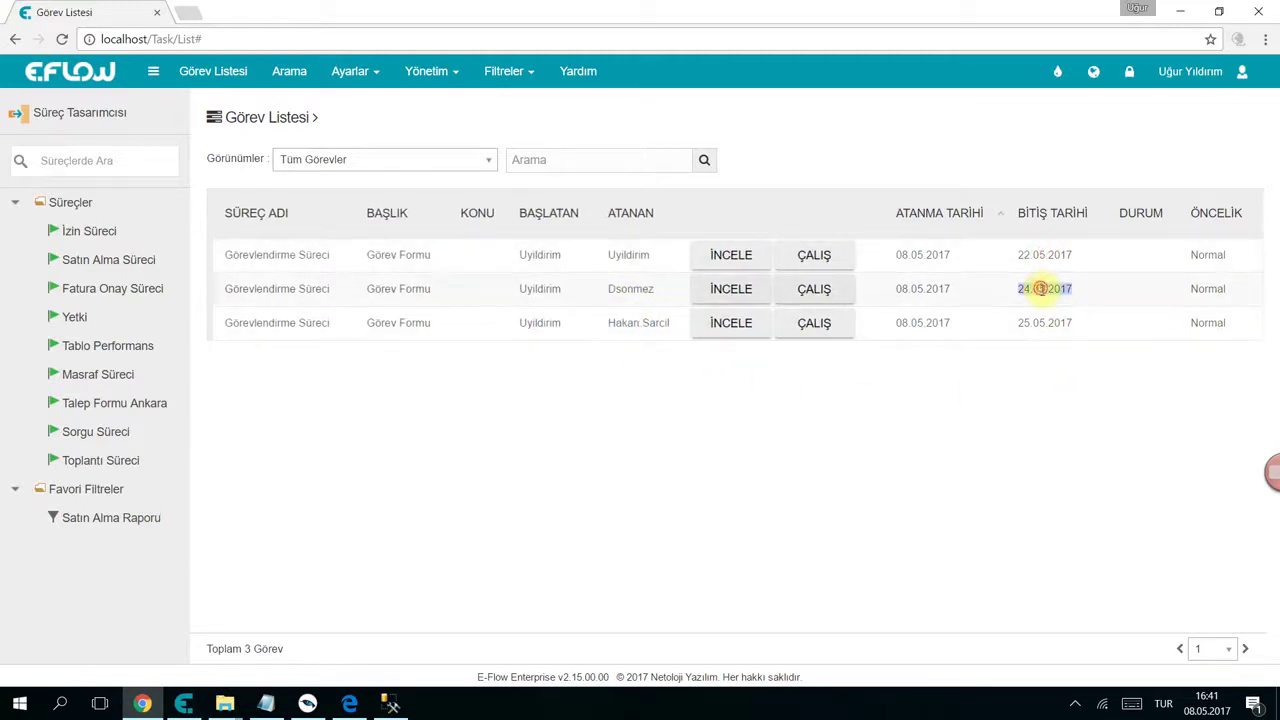
{"action": "double_click", "coordinate": [1045, 322]}
{"action": "left_click", "coordinate": [1036, 394]}
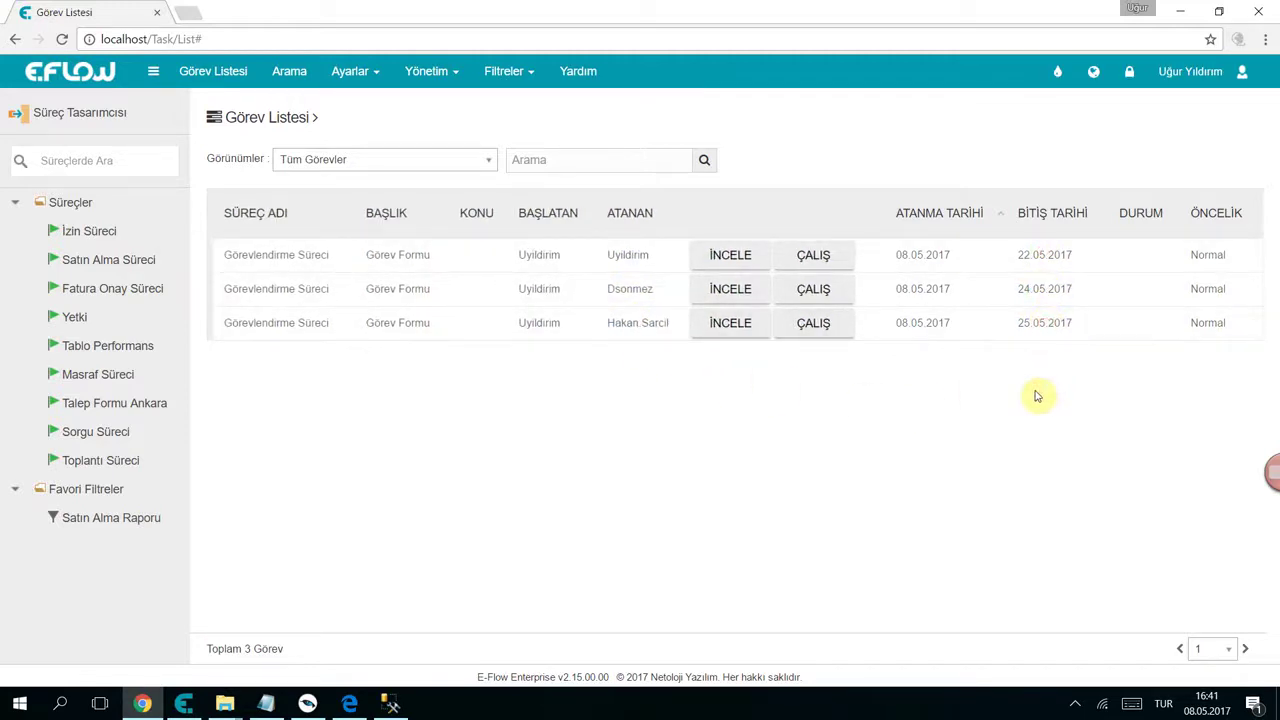
{"action": "left_click", "coordinate": [838, 255]}
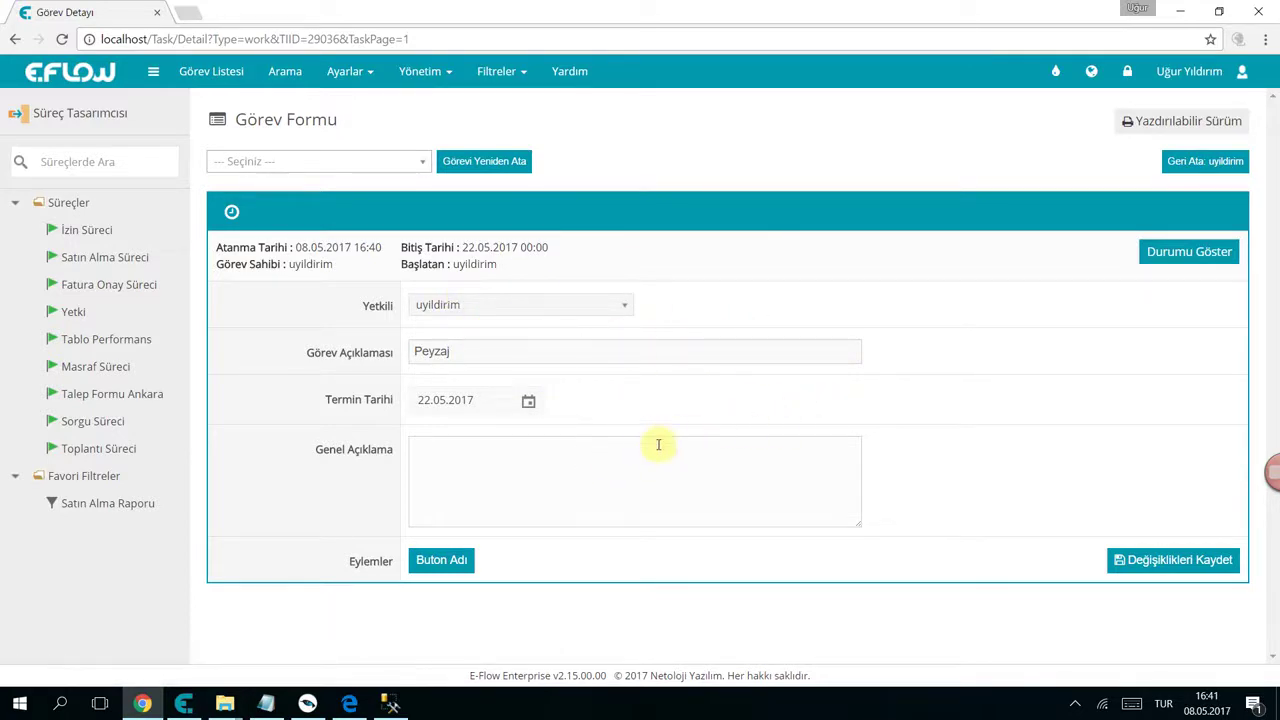
{"action": "left_click", "coordinate": [674, 482]}
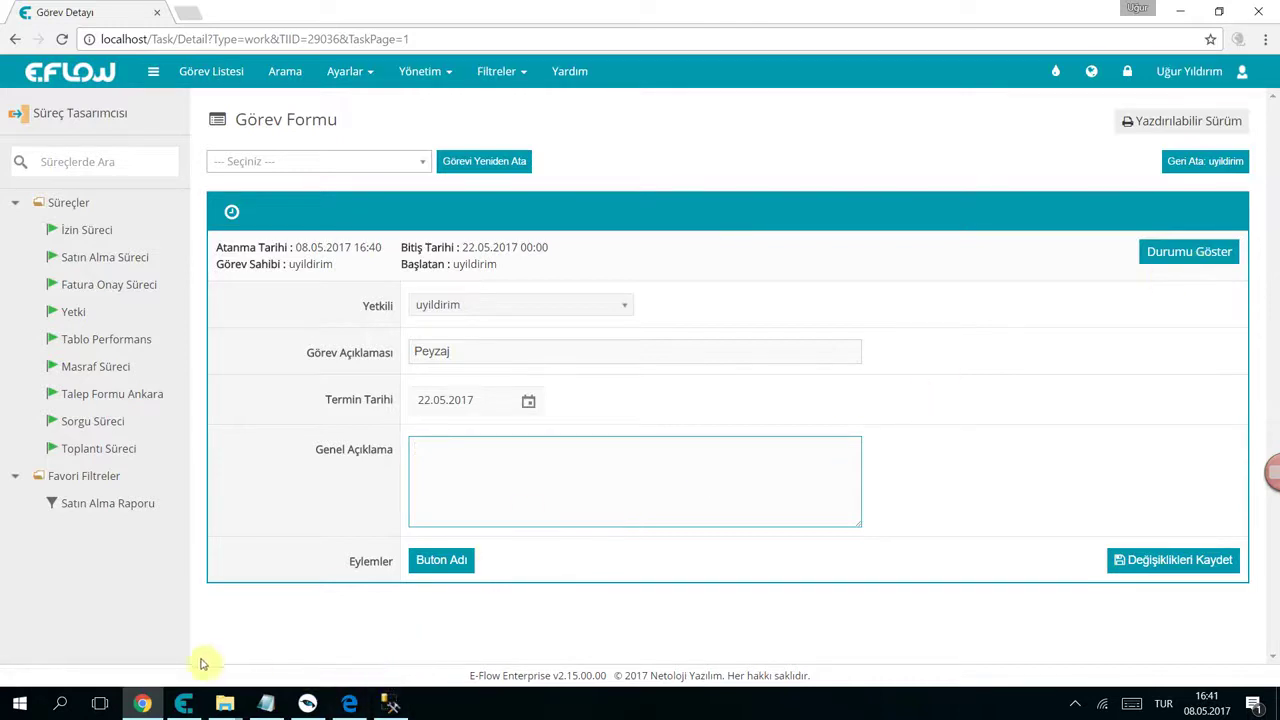
- Switch to E-Flow Designer and move the Böl element in Toplantı Süreci closer to getYetkili
{"action": "left_click", "coordinate": [180, 708]}
{"action": "left_click", "coordinate": [293, 88]}
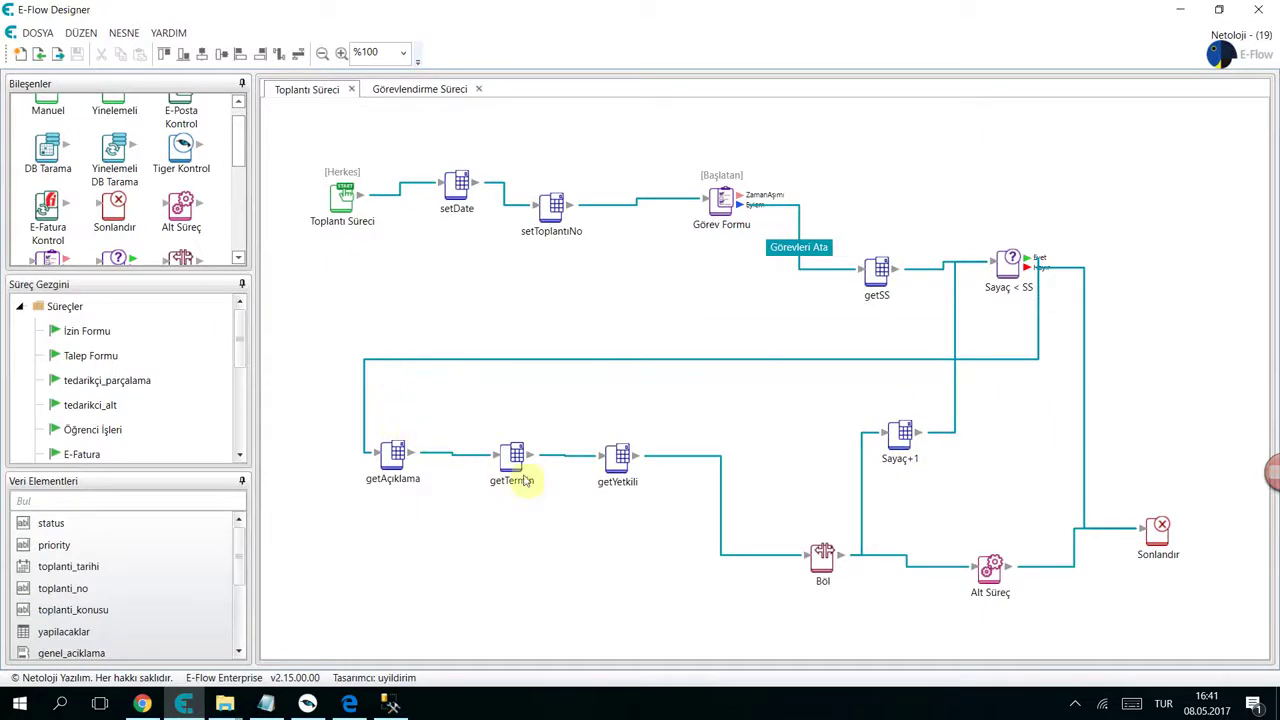
{"action": "left_click_drag", "start_coordinate": [819, 561], "coordinate": [711, 537]}
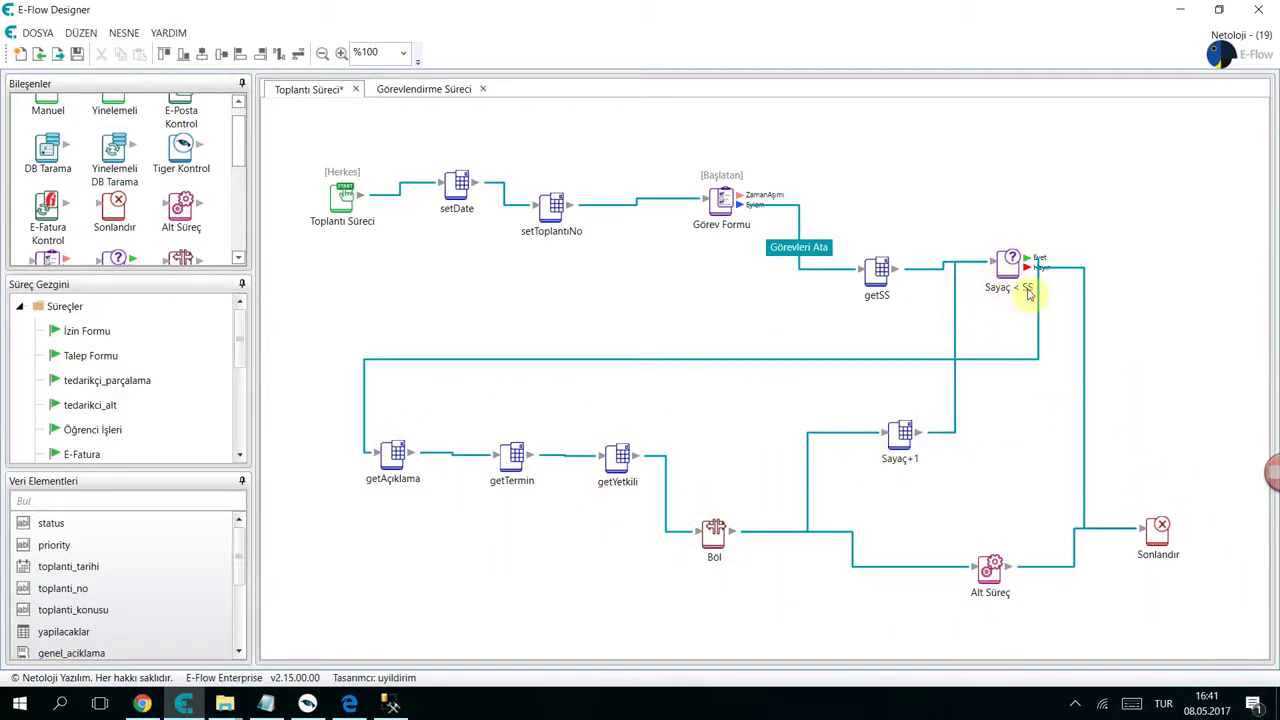
- Review the Hayır connection from Sayaç < SS to Sonlandır and the Görevlendirme Süreci diagram
{"action": "left_click", "coordinate": [1056, 271]}
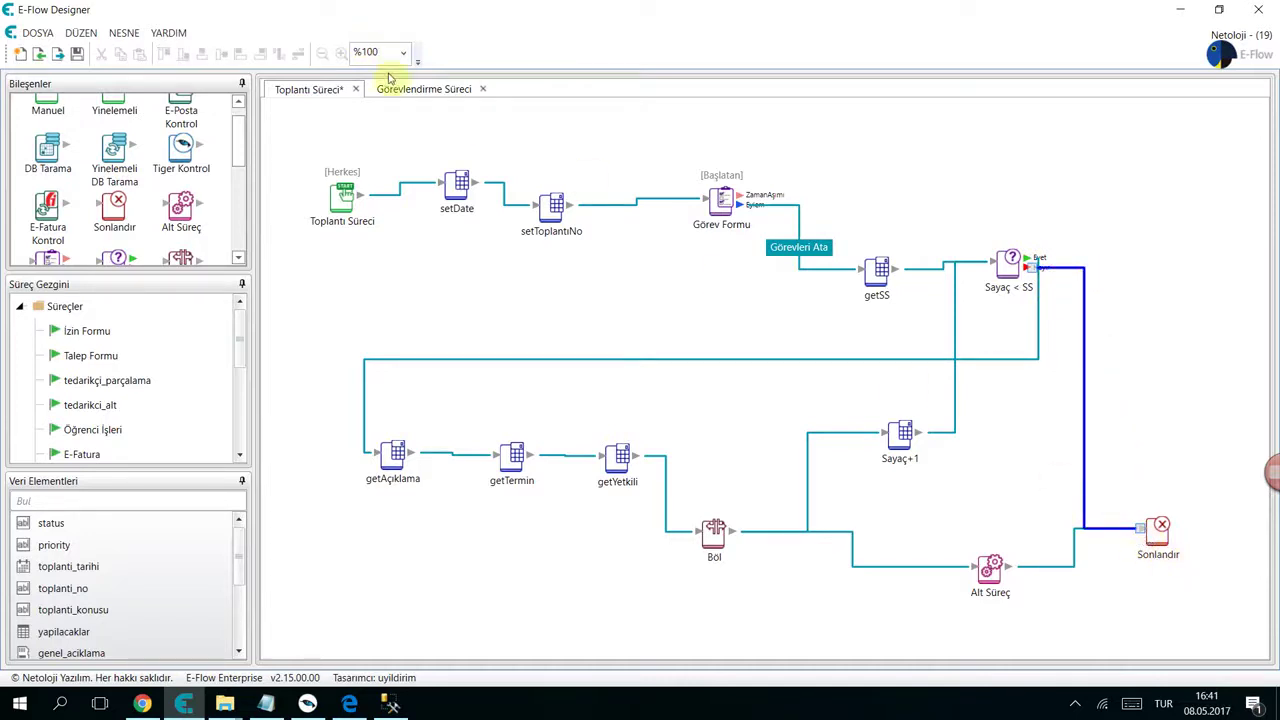
{"action": "left_click", "coordinate": [420, 89]}
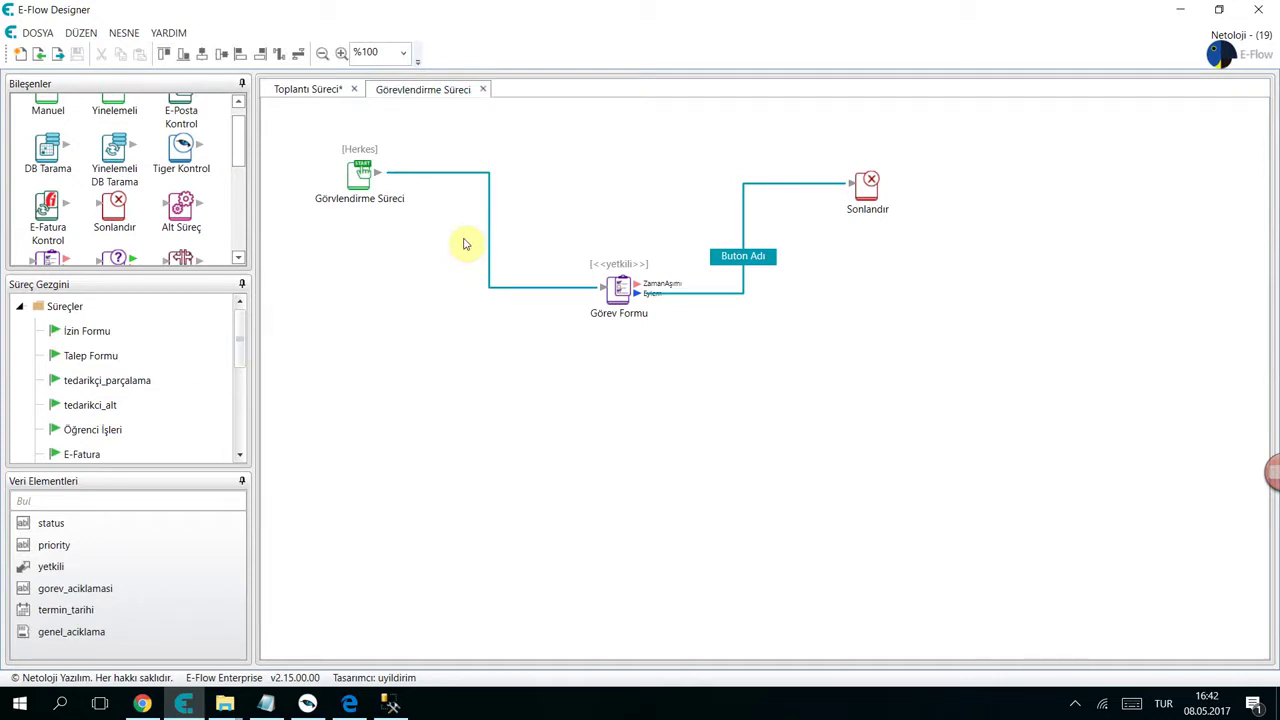
{"action": "left_click", "coordinate": [312, 89]}
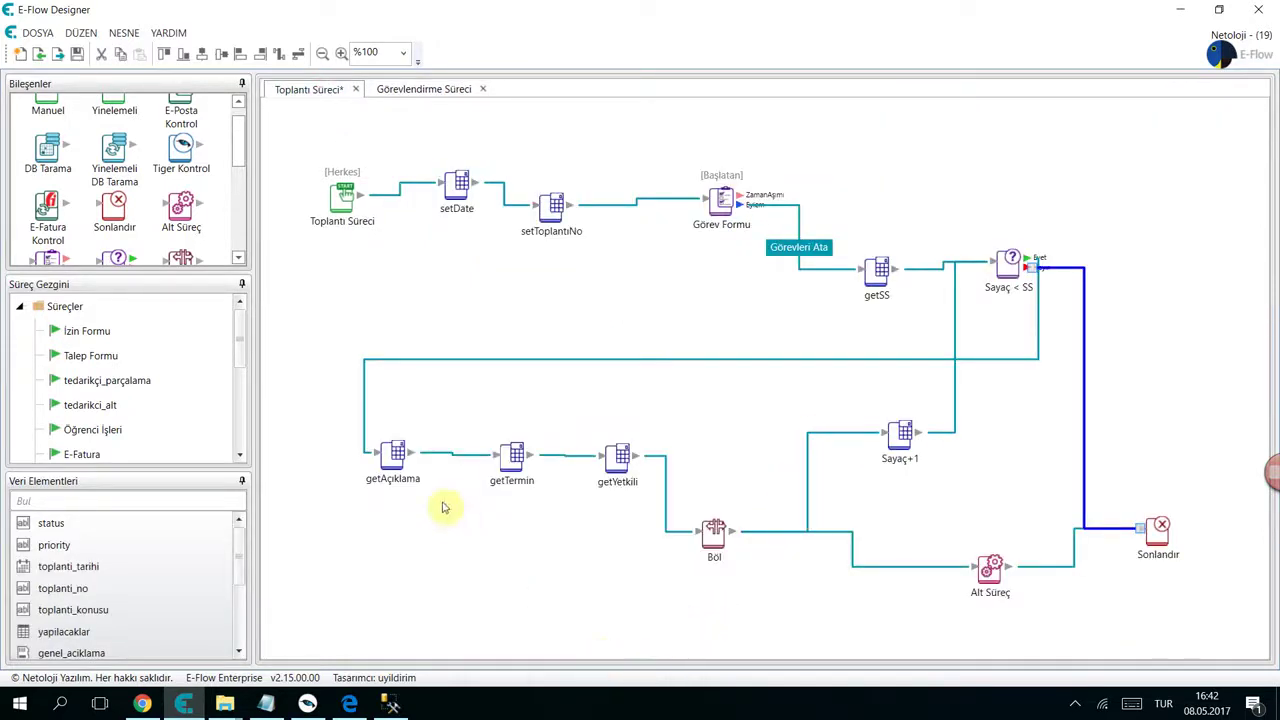
- Open the getAçıklama formula and add a GetLineItemDataText(table, row, col) call on its own line below the GetLineItemData expression
{"action": "double_click", "coordinate": [392, 453]}
{"action": "left_click", "coordinate": [761, 392]}
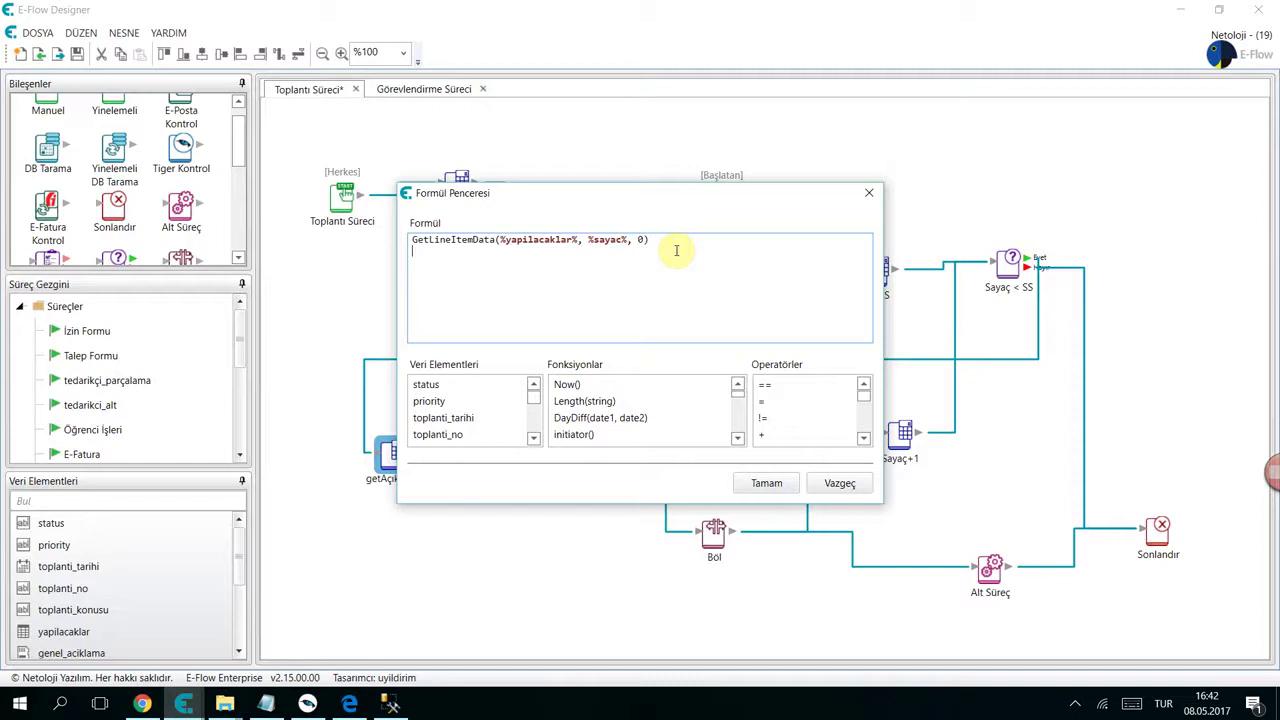
{"action": "left_click", "coordinate": [612, 418]}
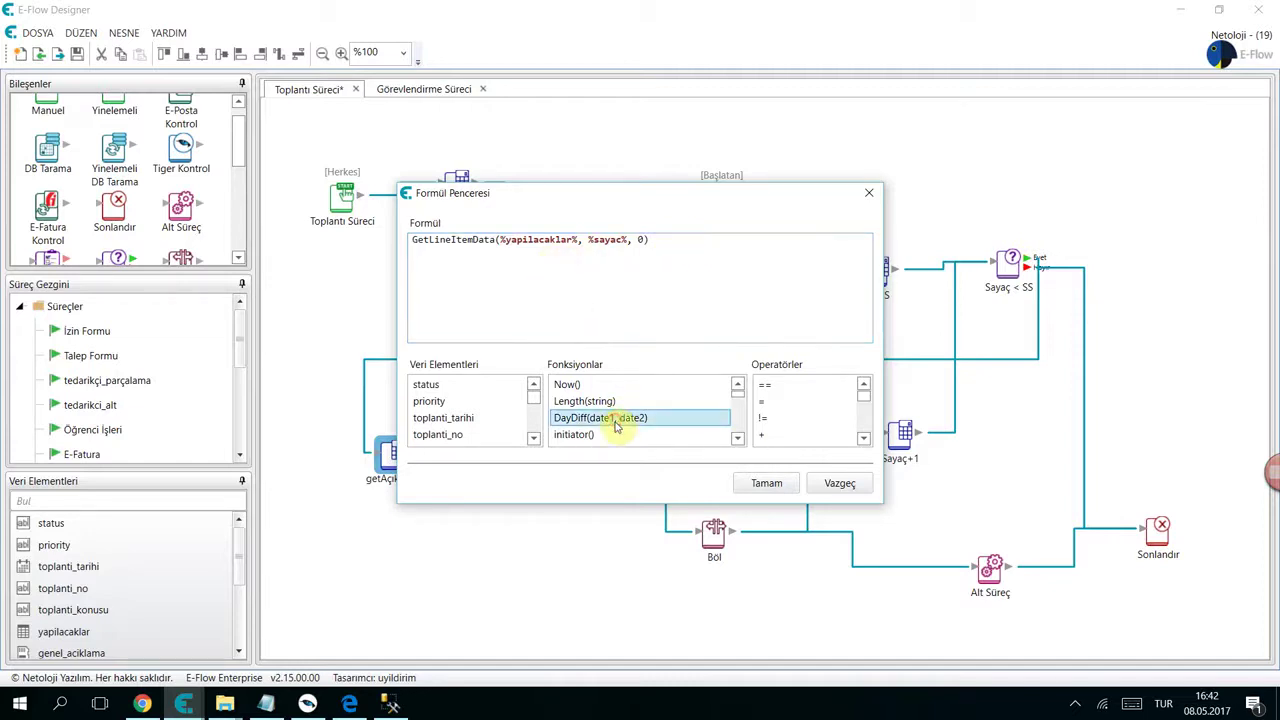
{"action": "scroll", "coordinate": [617, 425], "scroll_direction": "down", "scroll_amount": 3}
{"action": "scroll", "coordinate": [617, 428], "scroll_direction": "down", "scroll_amount": 3}
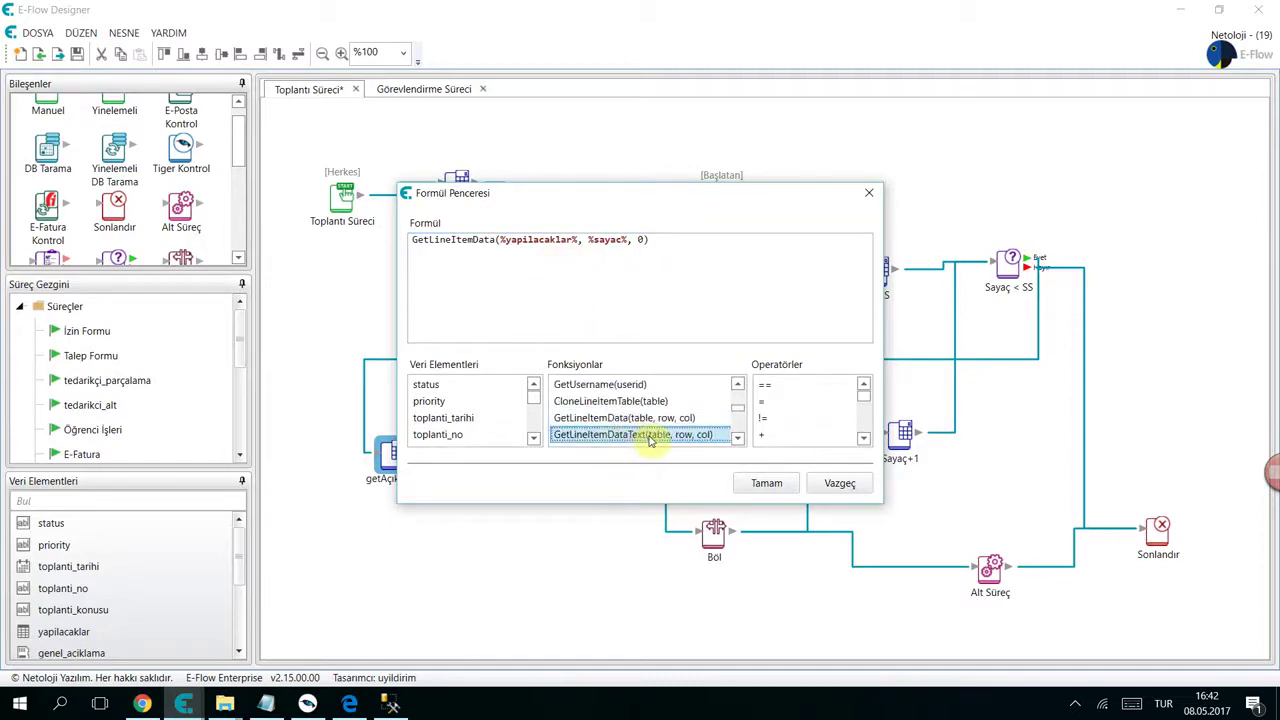
{"action": "double_click", "coordinate": [651, 436]}
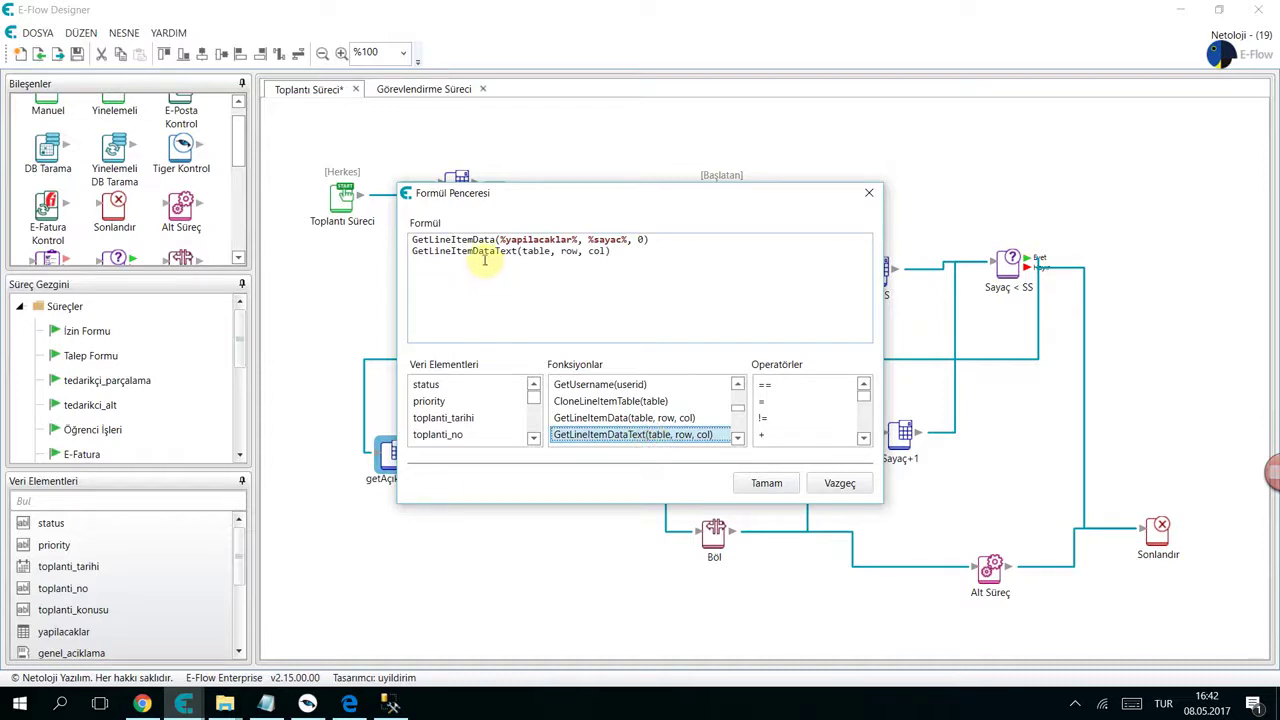
{"action": "left_click", "coordinate": [689, 241]}
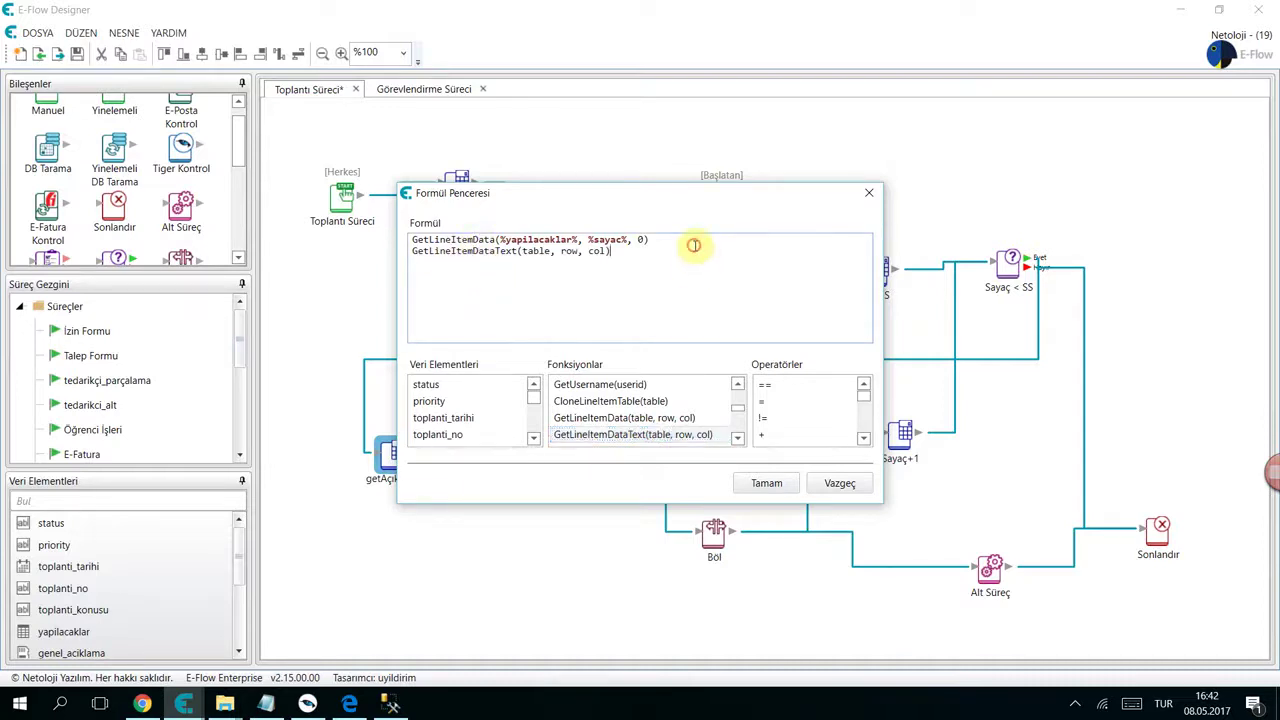
{"action": "key", "text": "Return"}
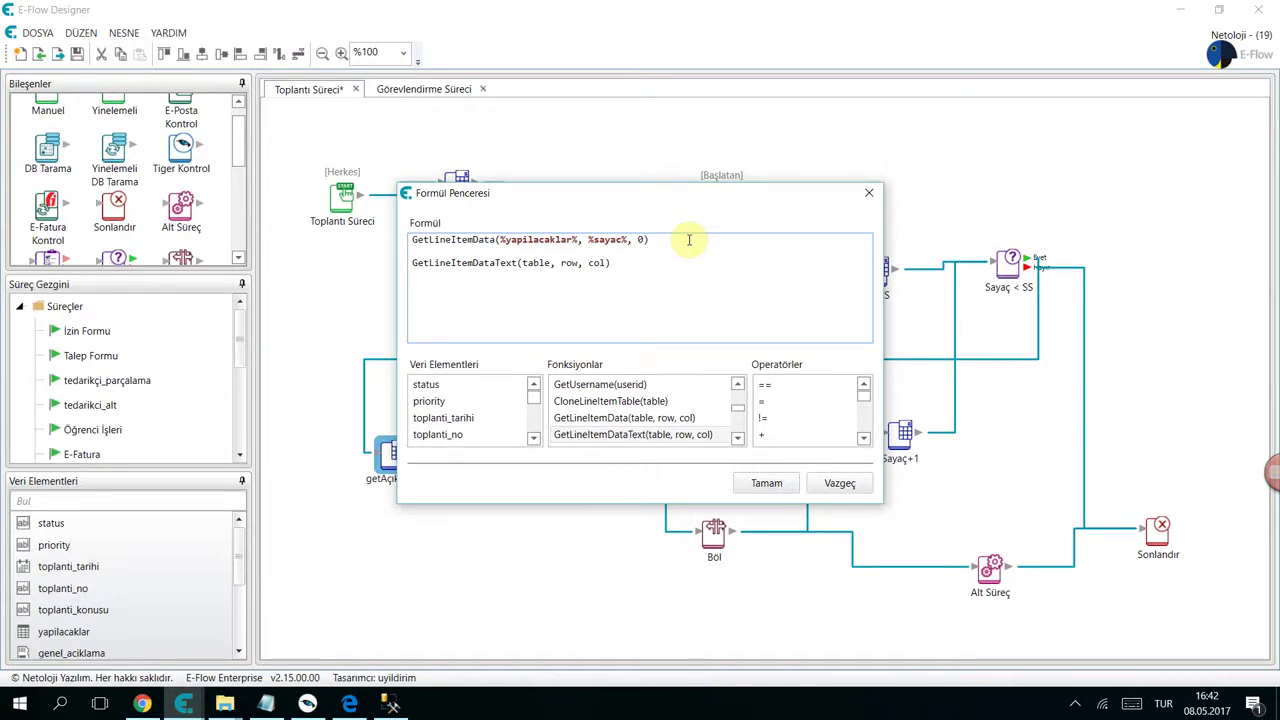
{"action": "double_click", "coordinate": [524, 240]}
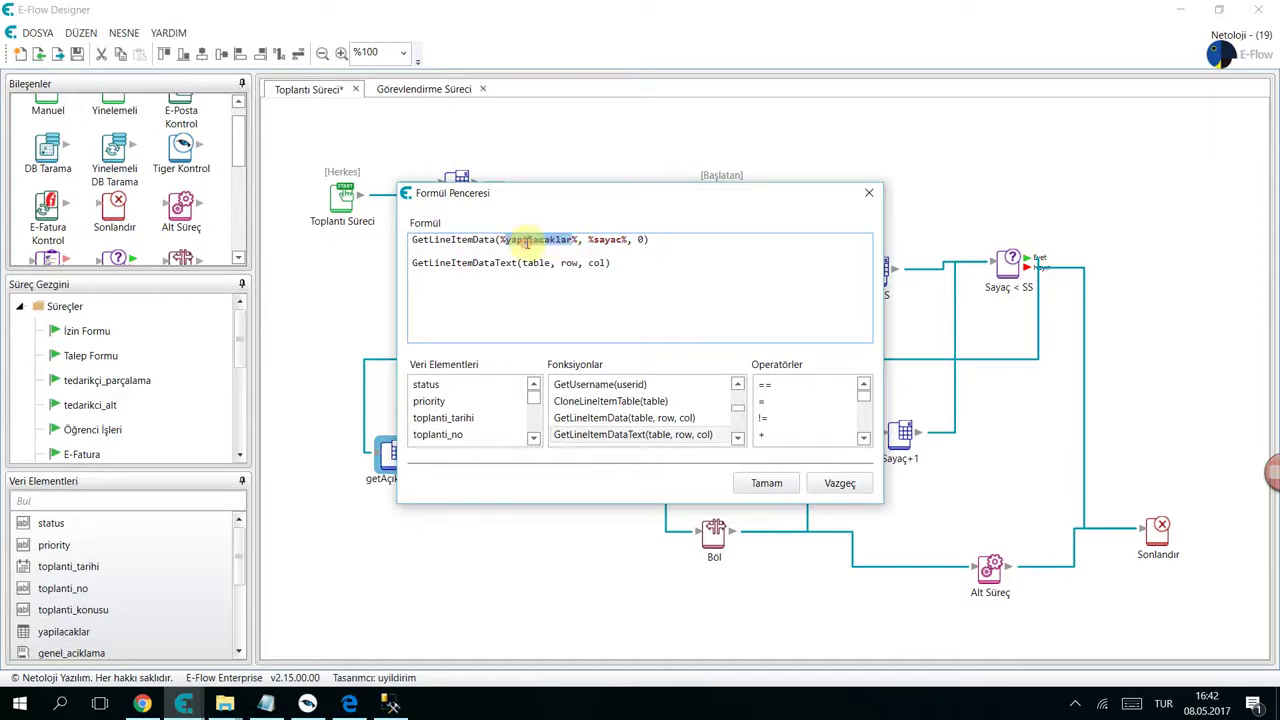
{"action": "left_click", "coordinate": [527, 265]}
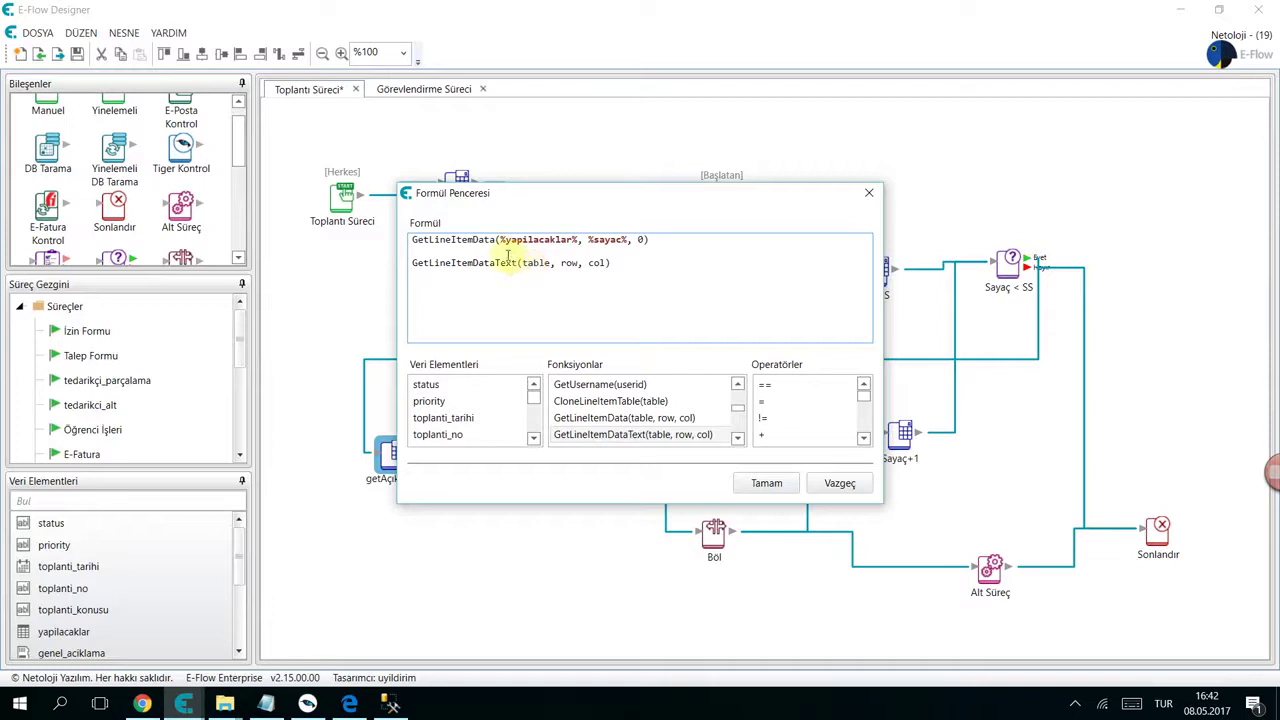
- Add a SetLineItemCellValue(table, row, col, val) call below GetLineItemDataText and go through its table, row, col and val parameters
{"action": "left_click", "coordinate": [624, 264]}
{"action": "key", "text": "Return"}
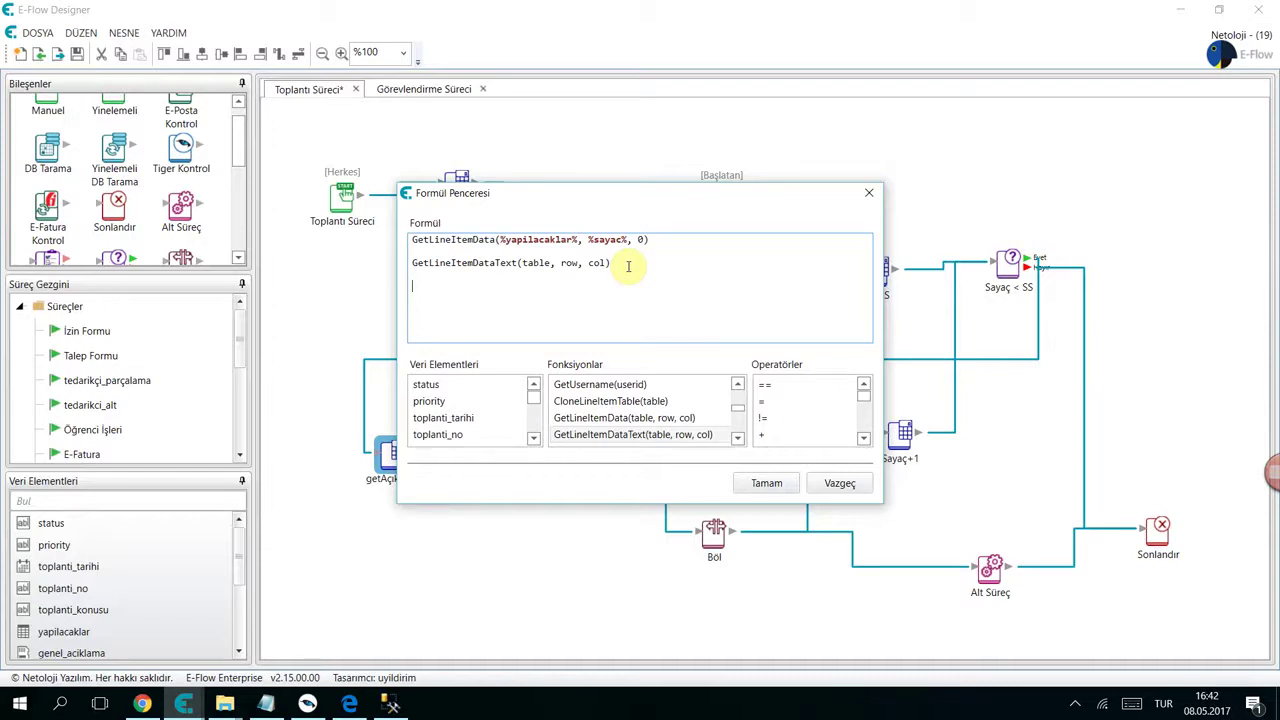
{"action": "scroll", "coordinate": [650, 410], "scroll_direction": "down", "scroll_amount": 3}
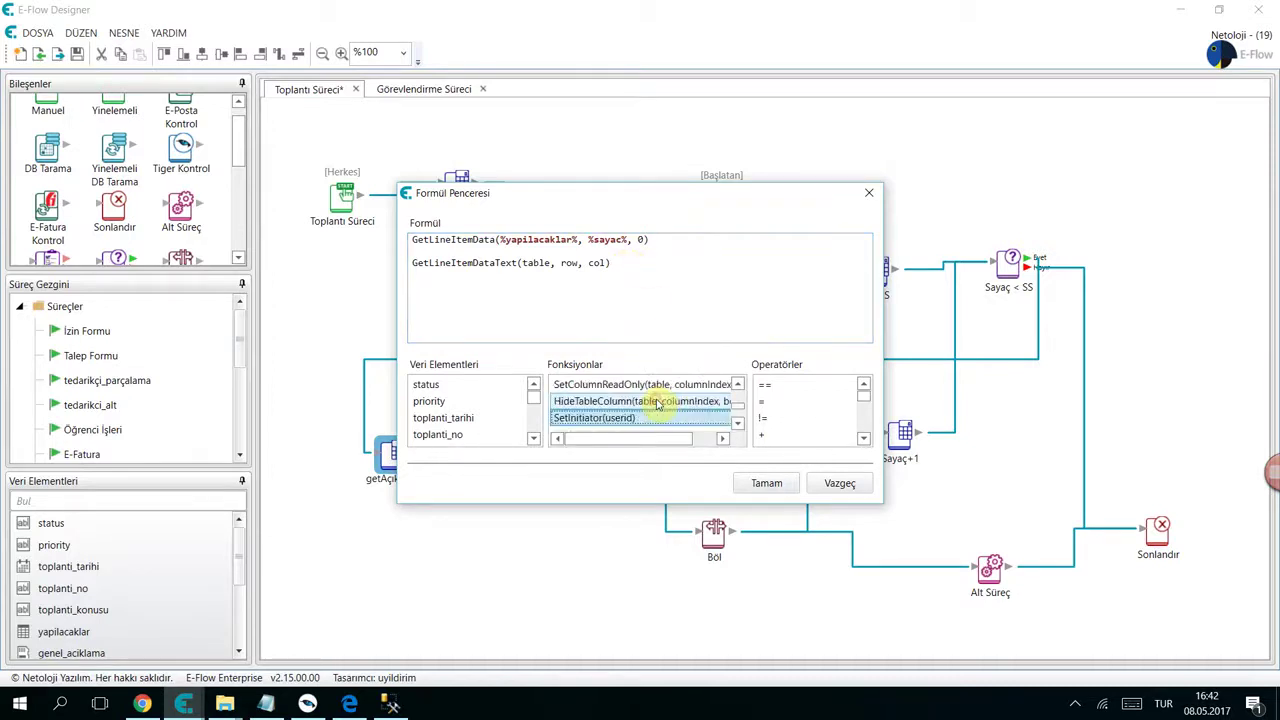
{"action": "left_click", "coordinate": [650, 420]}
{"action": "double_click", "coordinate": [651, 420]}
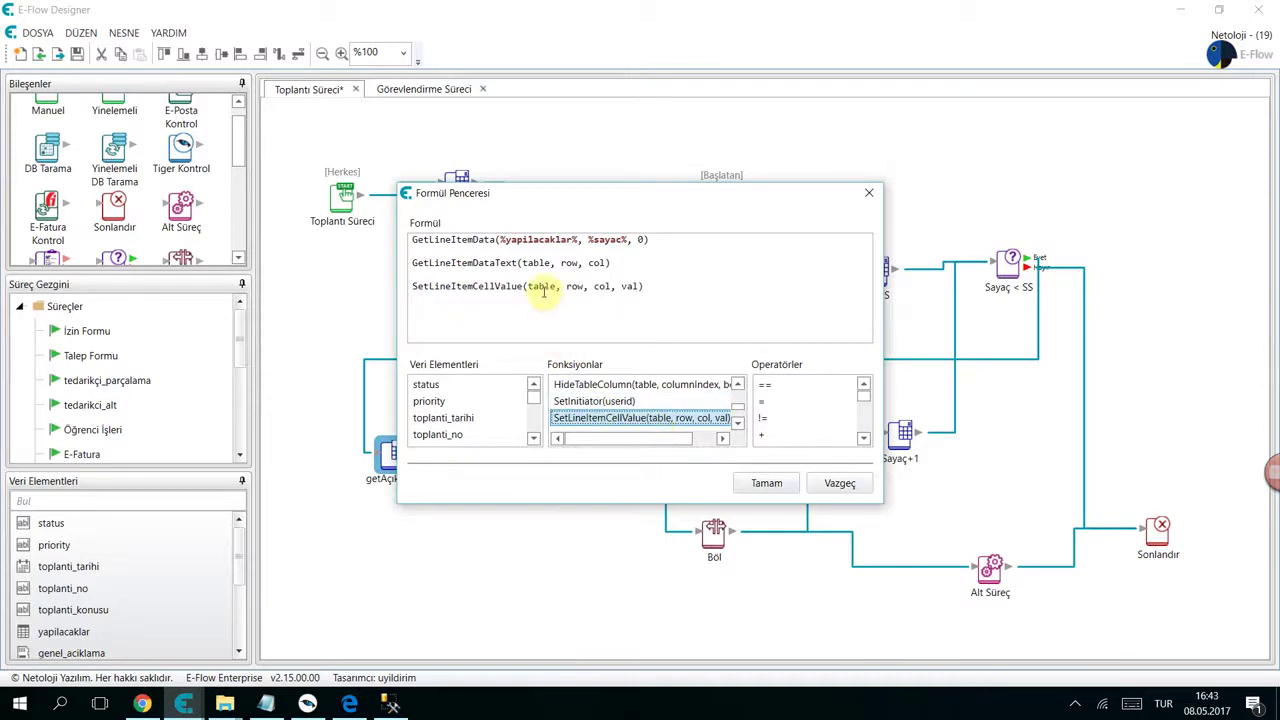
{"action": "double_click", "coordinate": [541, 287]}
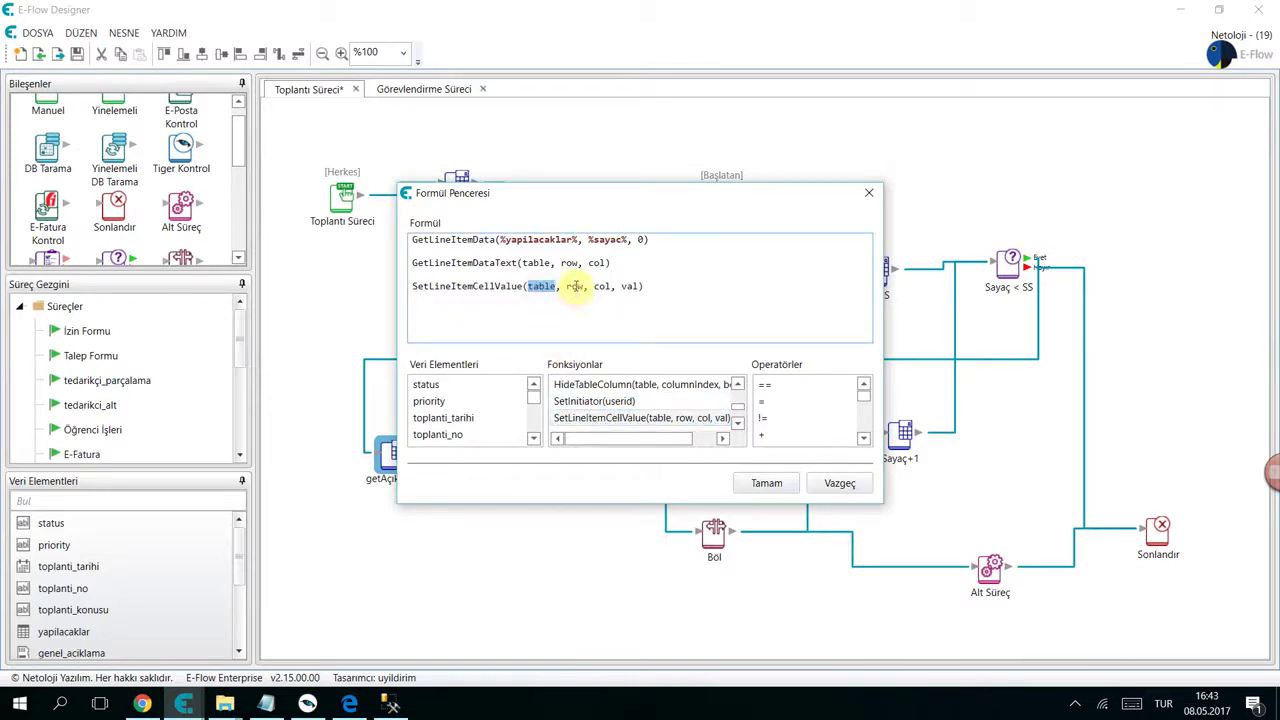
{"action": "double_click", "coordinate": [574, 287]}
{"action": "double_click", "coordinate": [602, 287]}
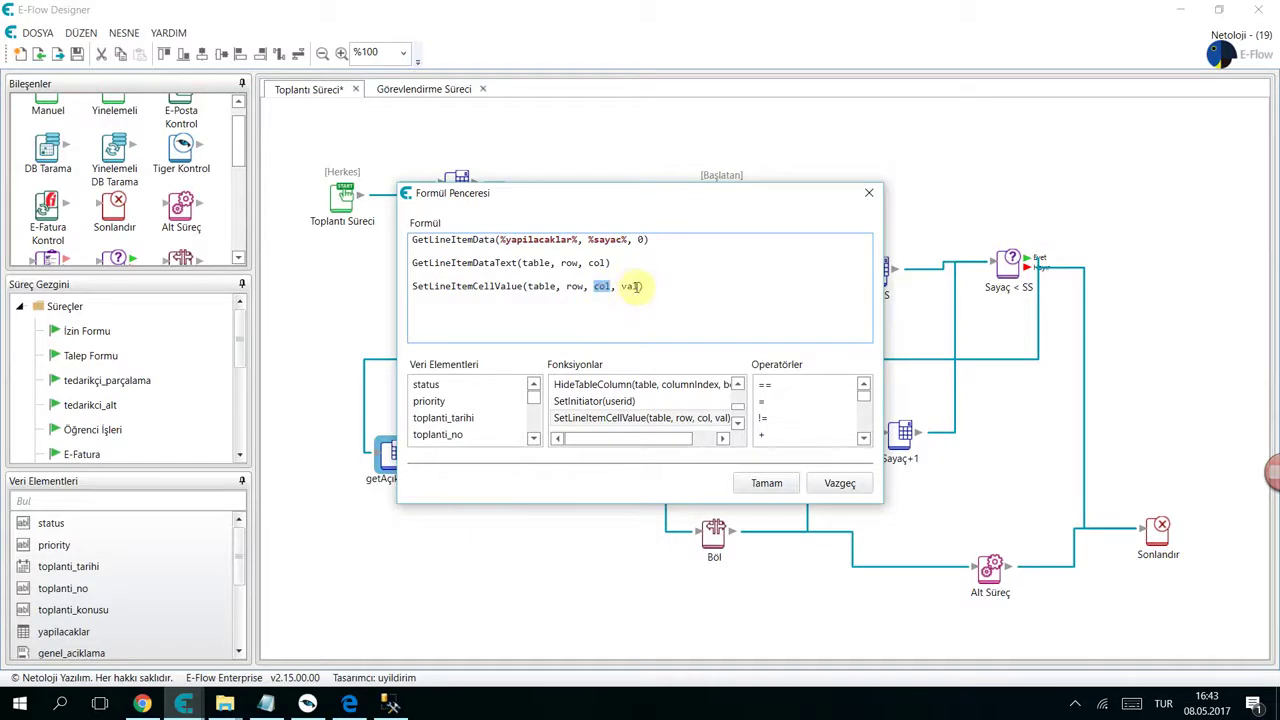
{"action": "double_click", "coordinate": [629, 287]}
{"action": "left_click", "coordinate": [508, 286]}
{"action": "left_click", "coordinate": [662, 291]}
- Add a SetLineItemCellText(table, row, col, text) call below SetLineItemCellValue in the getAçıklama formula
{"action": "key", "text": "Return"}
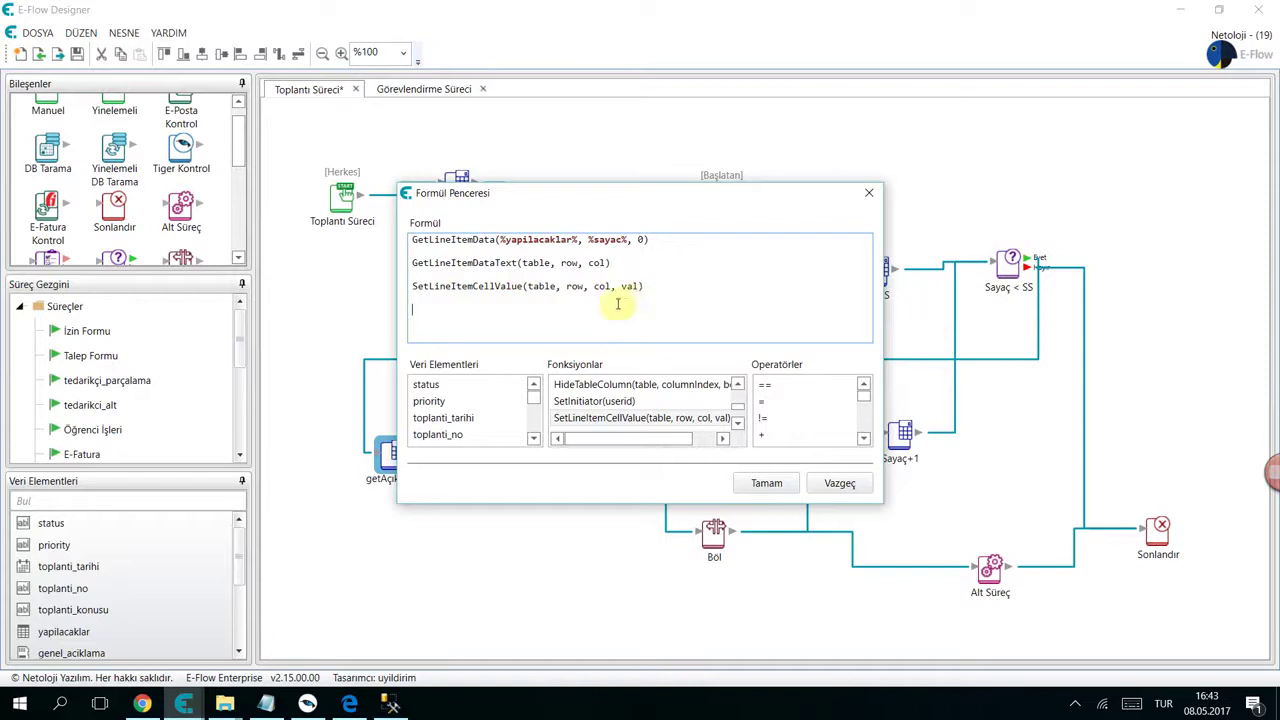
{"action": "left_click", "coordinate": [737, 423]}
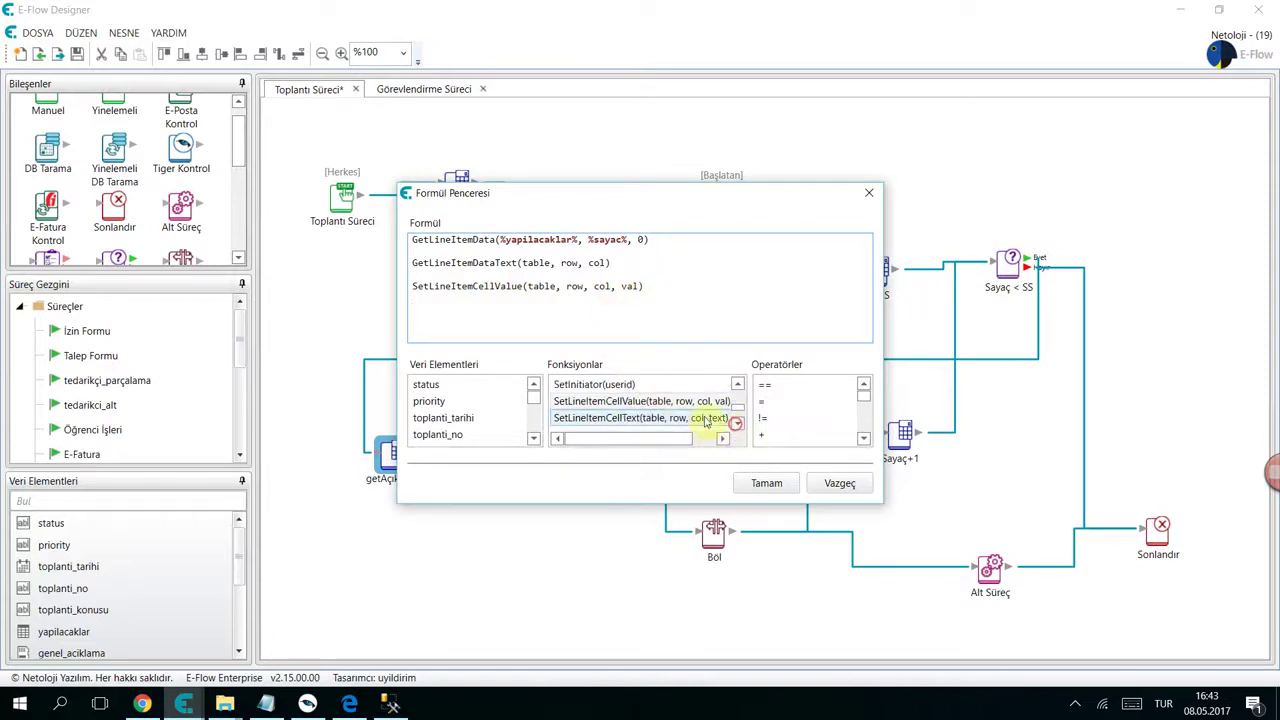
{"action": "double_click", "coordinate": [645, 418]}
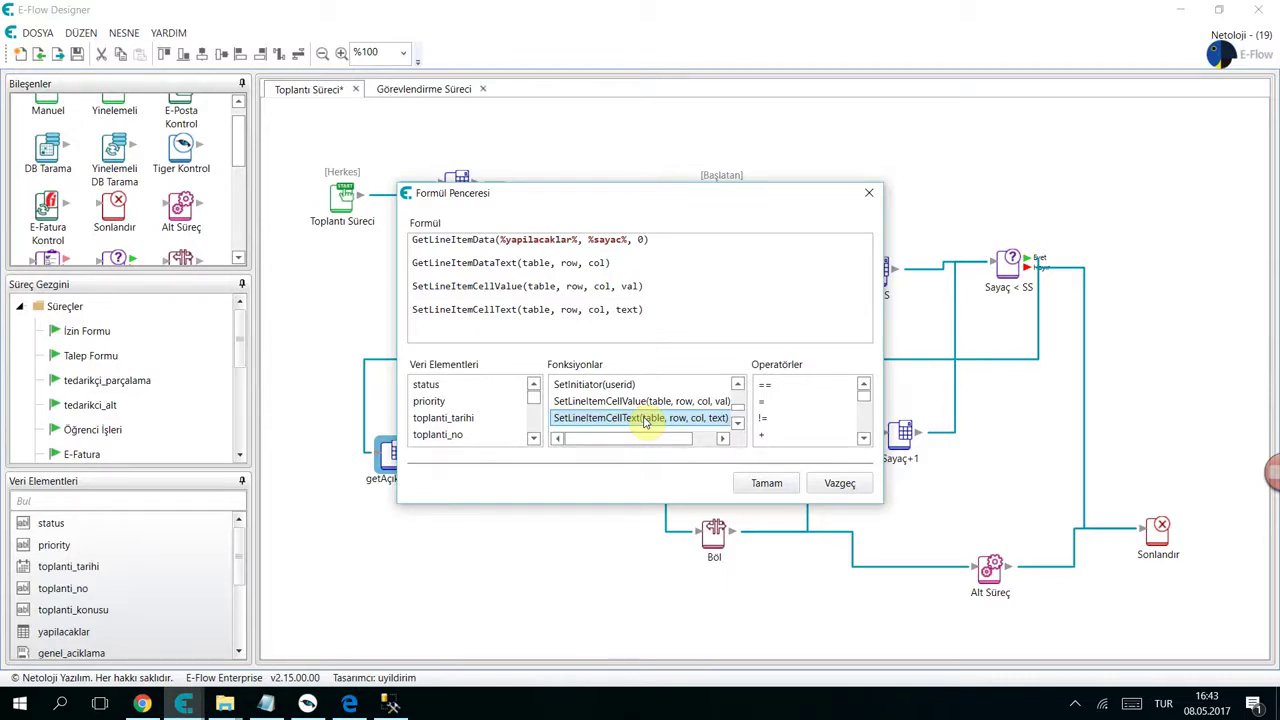
{"action": "left_click", "coordinate": [663, 311]}
- Remove the three added function calls, keeping only GetLineItemData(%yapilacaklar%, %sayac%, 0), and accept the getAçıklama formula
{"action": "left_click_drag", "start_coordinate": [679, 314], "coordinate": [392, 258]}
{"action": "key", "text": "BackSpace"}
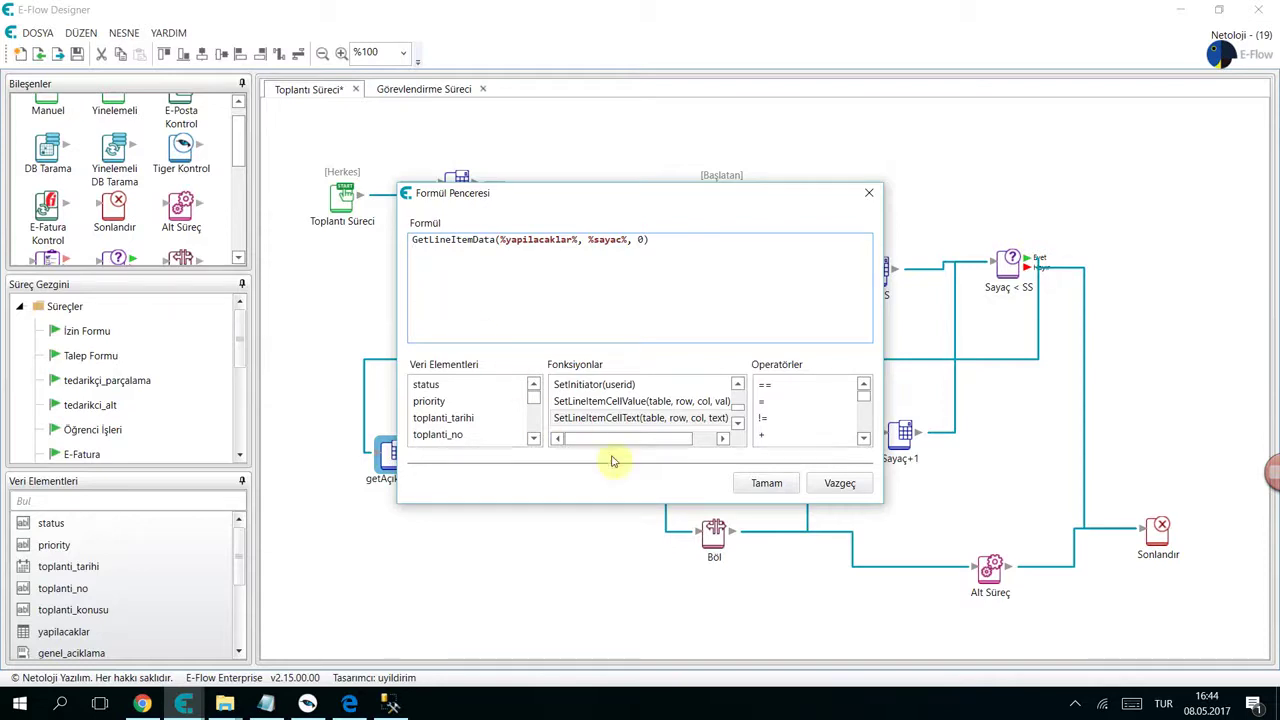
{"action": "left_click", "coordinate": [766, 483]}
{"action": "left_click", "coordinate": [670, 425]}
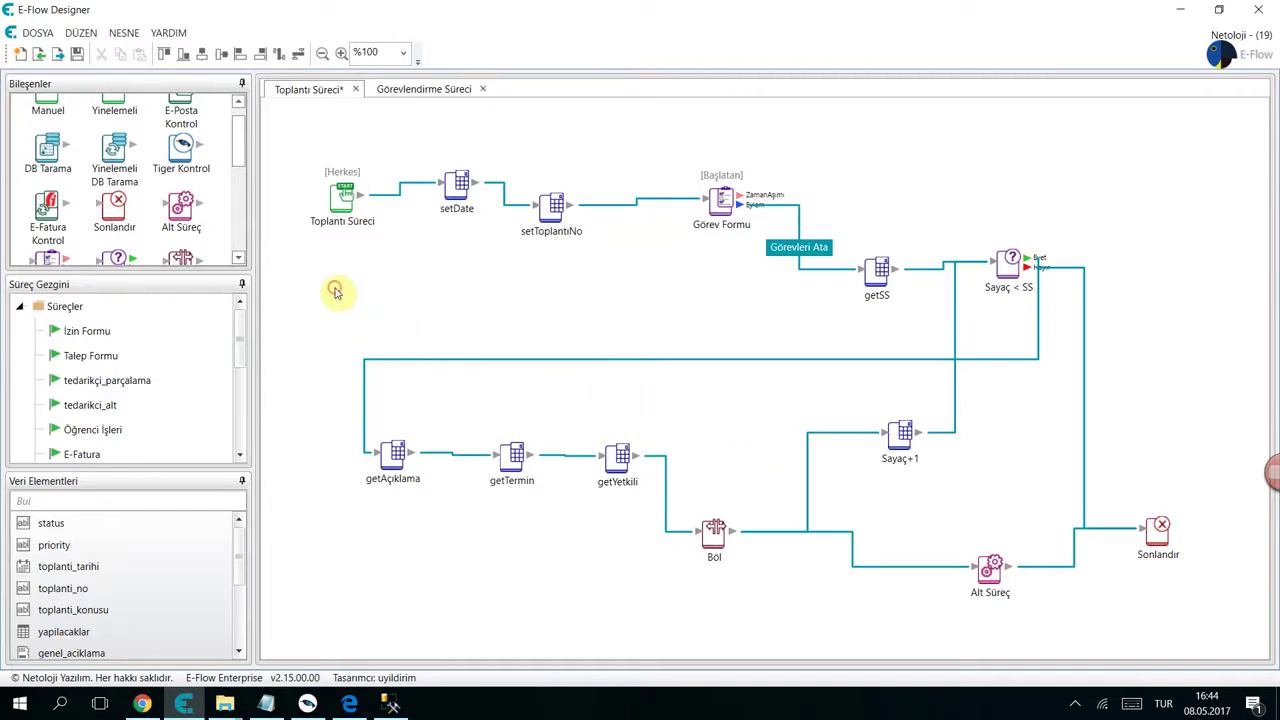
- Place a Web Servis element on the Toplantı Süreci diagram below setDate and open its settings
{"action": "scroll", "coordinate": [114, 190], "scroll_direction": "down", "scroll_amount": 5}
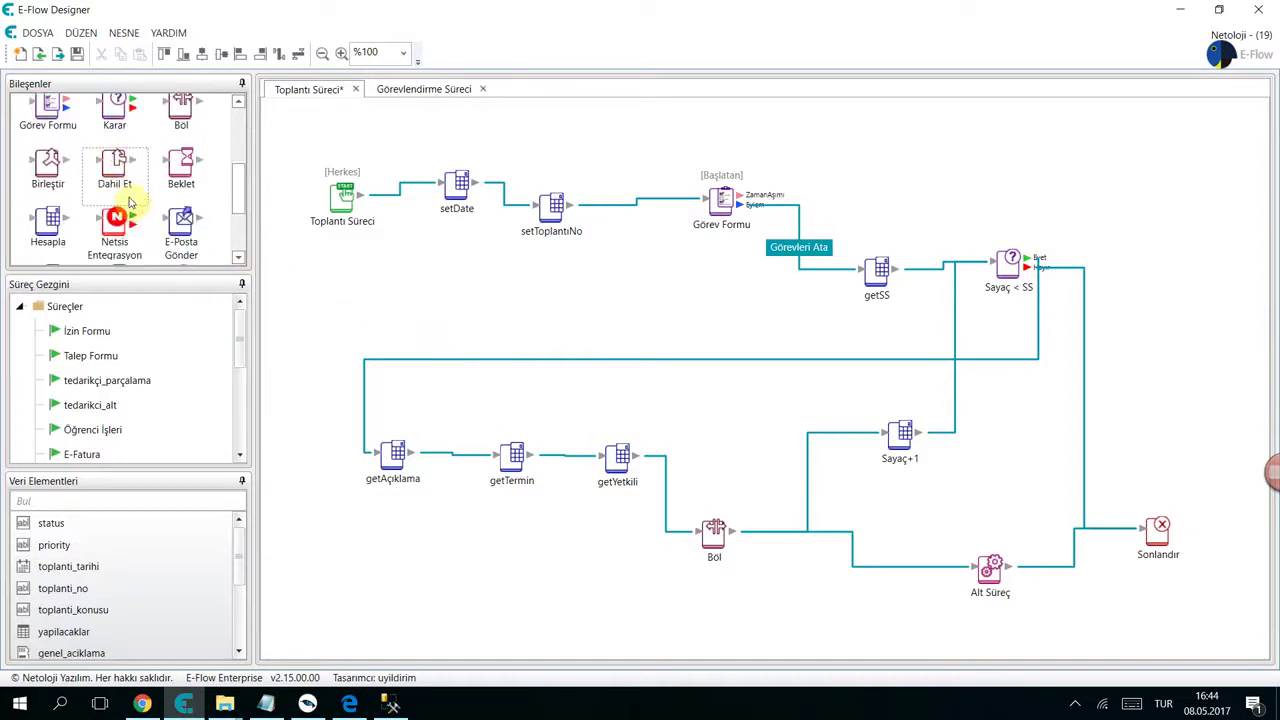
{"action": "left_click_drag", "start_coordinate": [47, 220], "coordinate": [470, 292]}
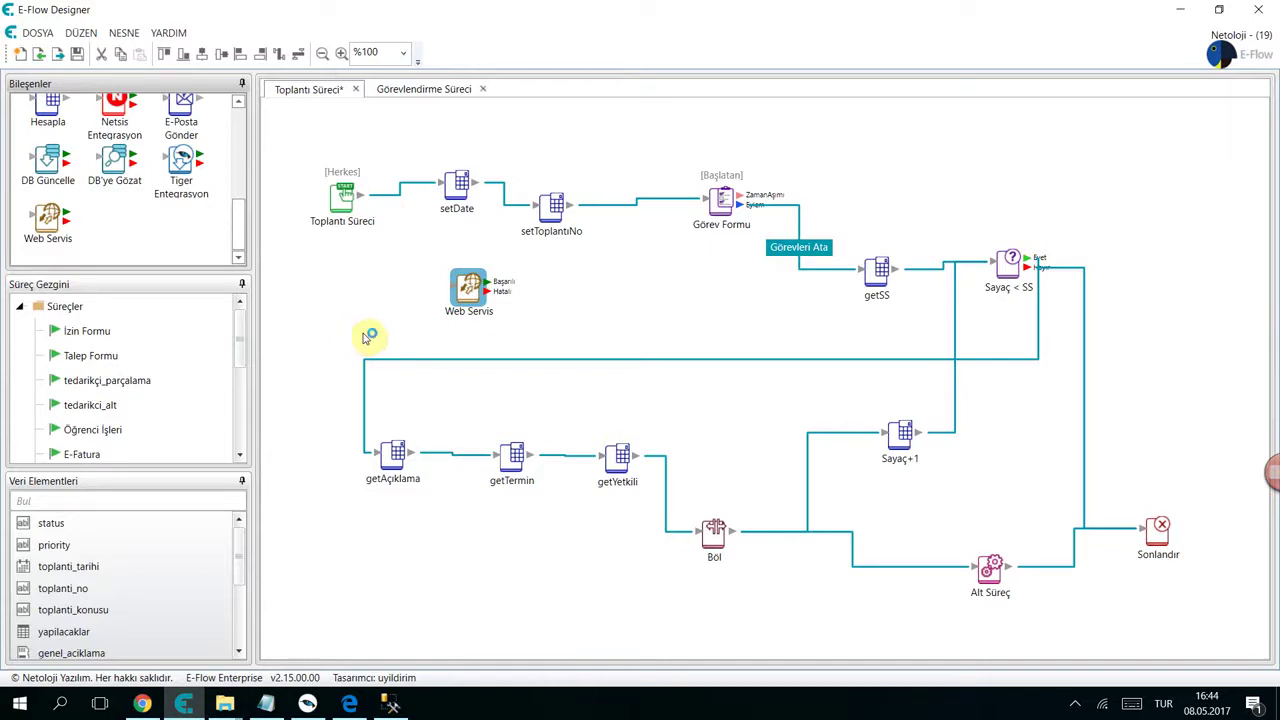
{"action": "left_click", "coordinate": [460, 298]}
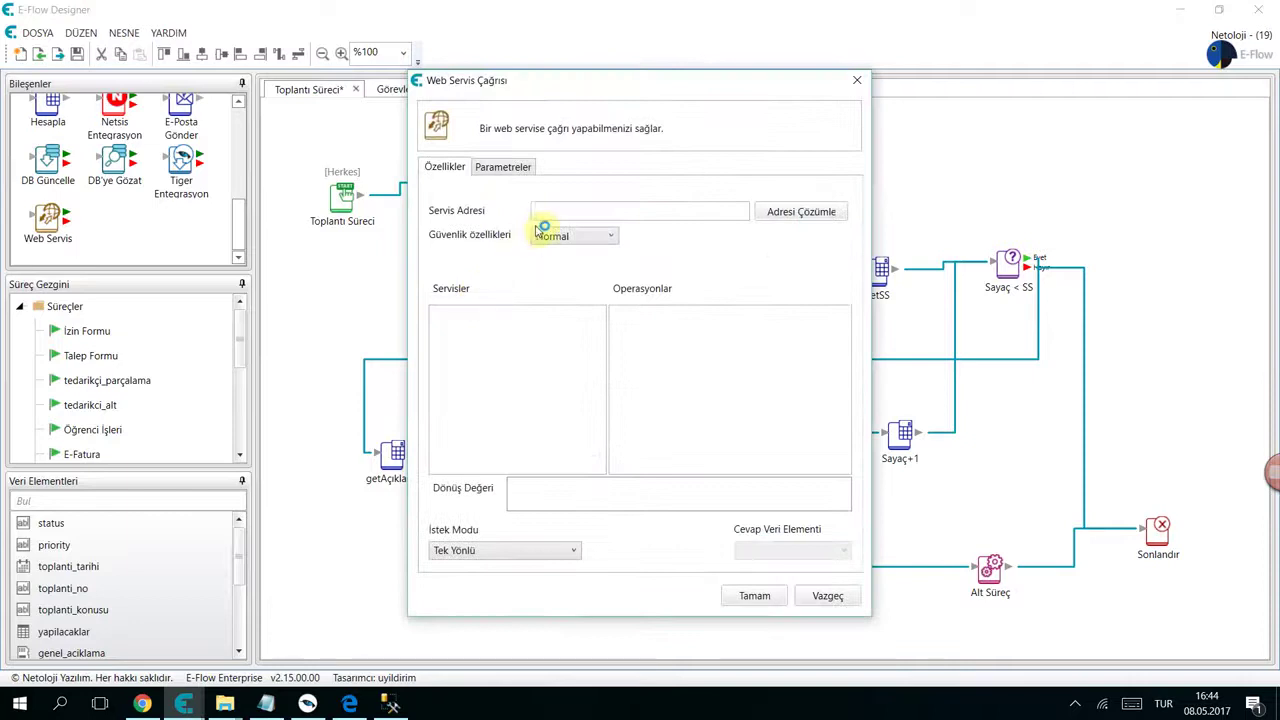
- Review the Web Servis service address, security, services and operations settings and its parameter mapping table
{"action": "left_click", "coordinate": [572, 213]}
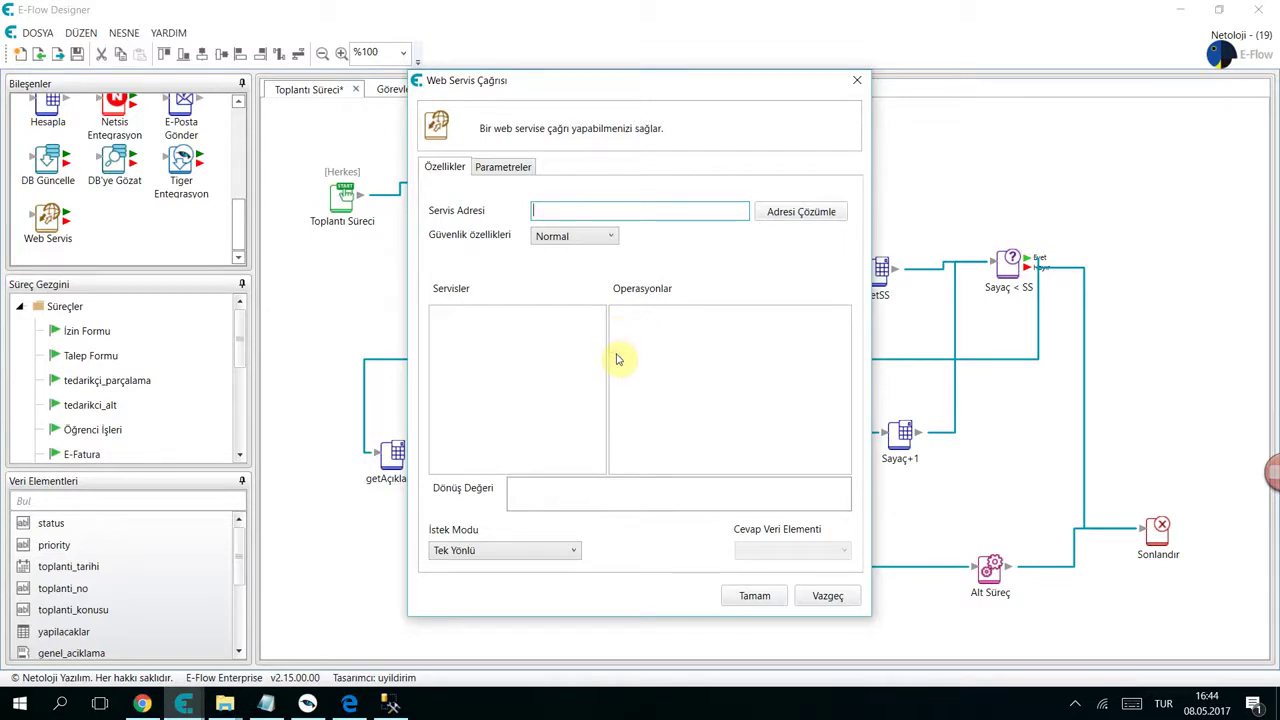
{"action": "left_click", "coordinate": [519, 170]}
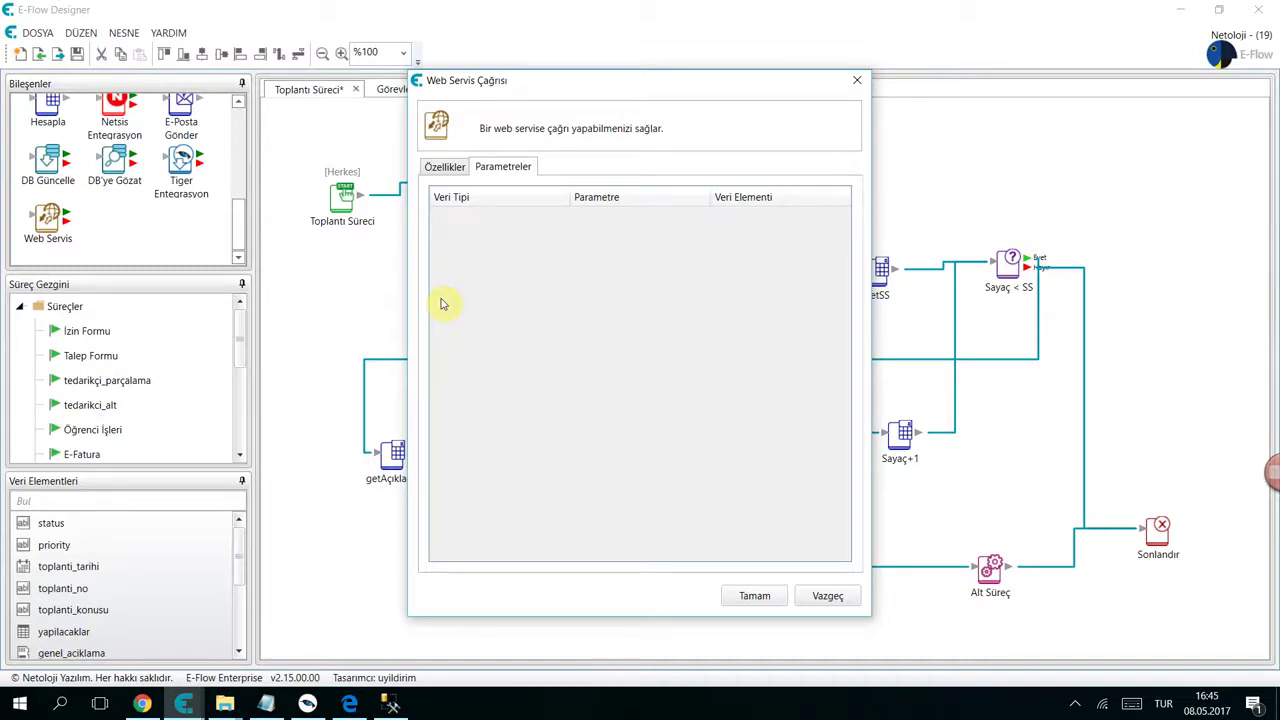
{"action": "left_click", "coordinate": [446, 167]}
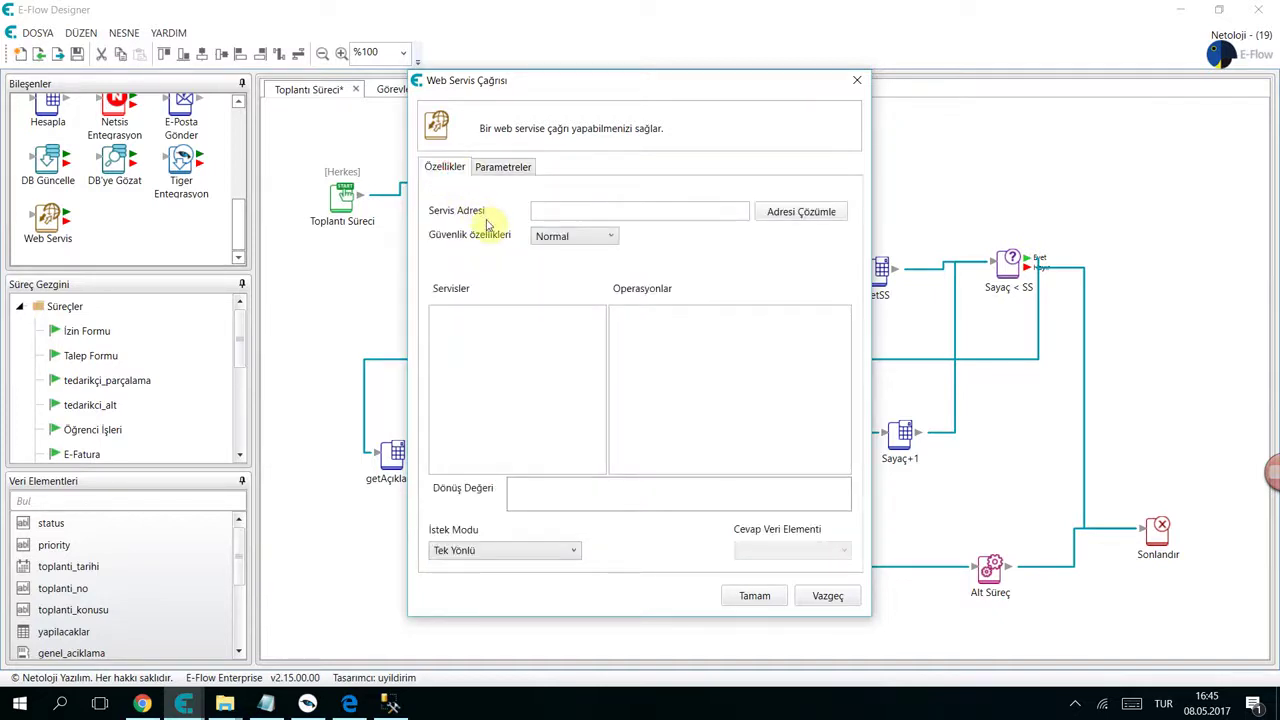
{"action": "left_click", "coordinate": [680, 210]}
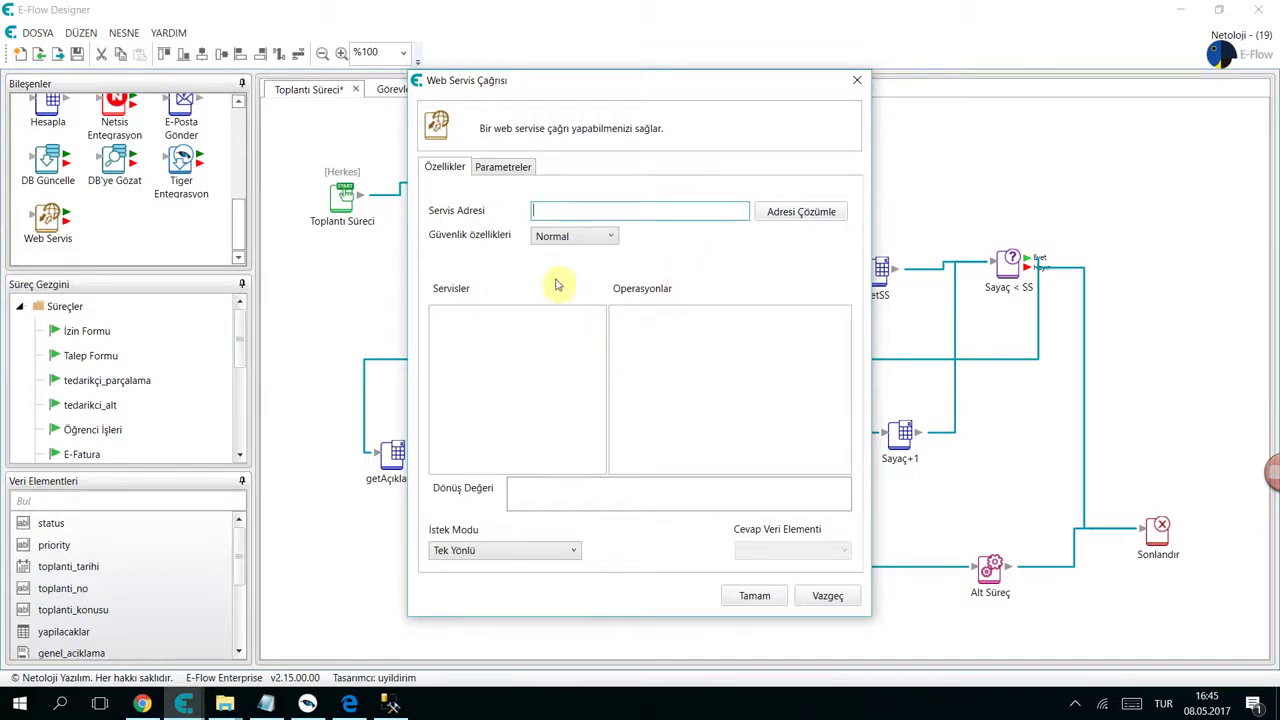
{"action": "left_click", "coordinate": [506, 172]}
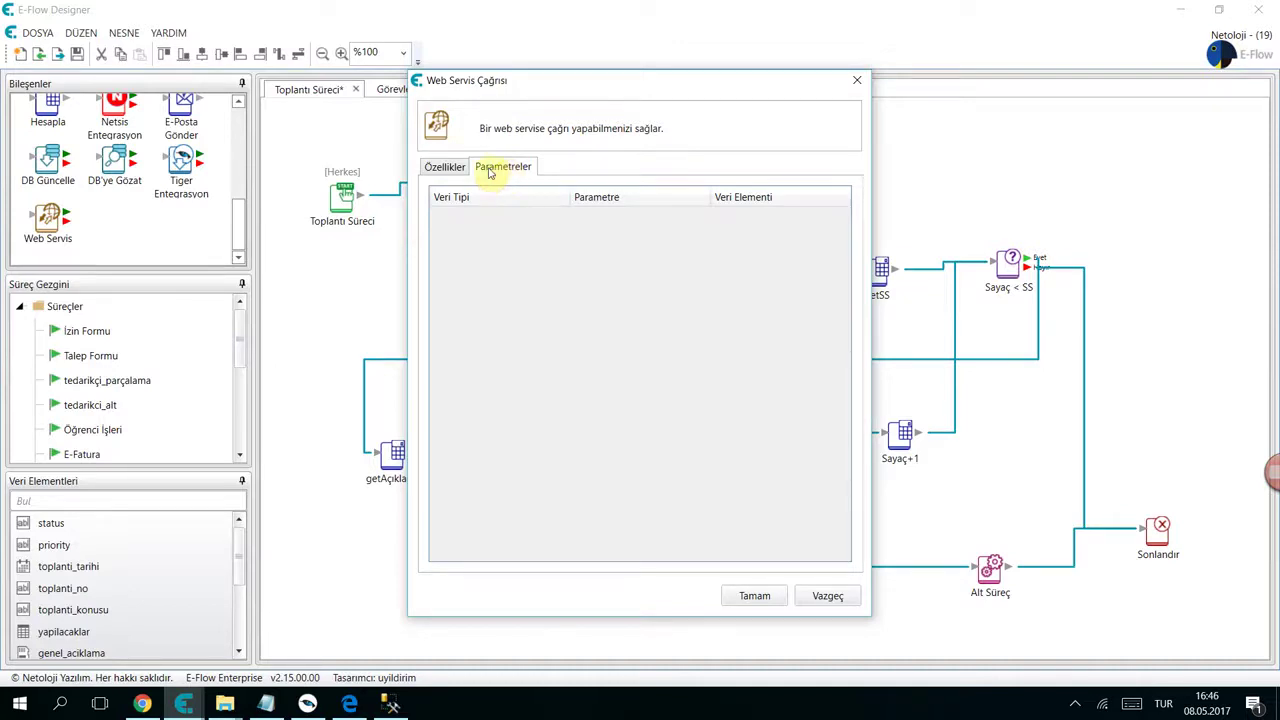
{"action": "left_click", "coordinate": [460, 167]}
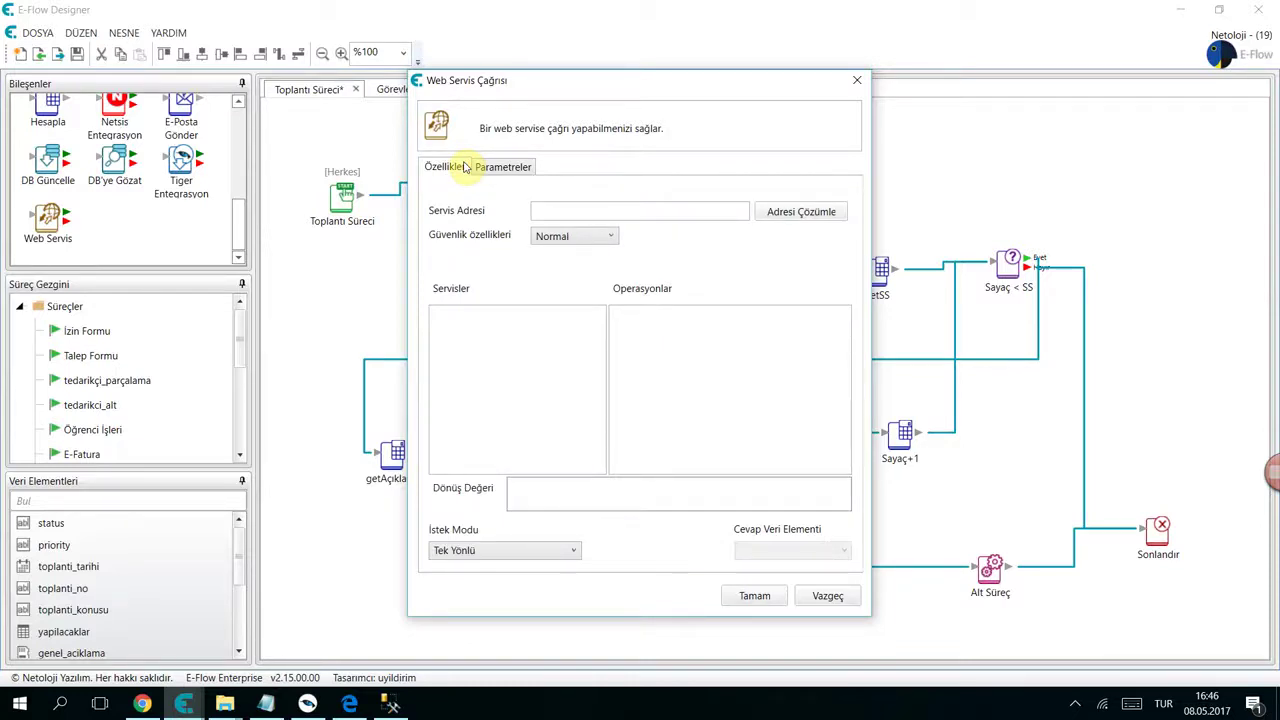
{"action": "left_click", "coordinate": [620, 212]}
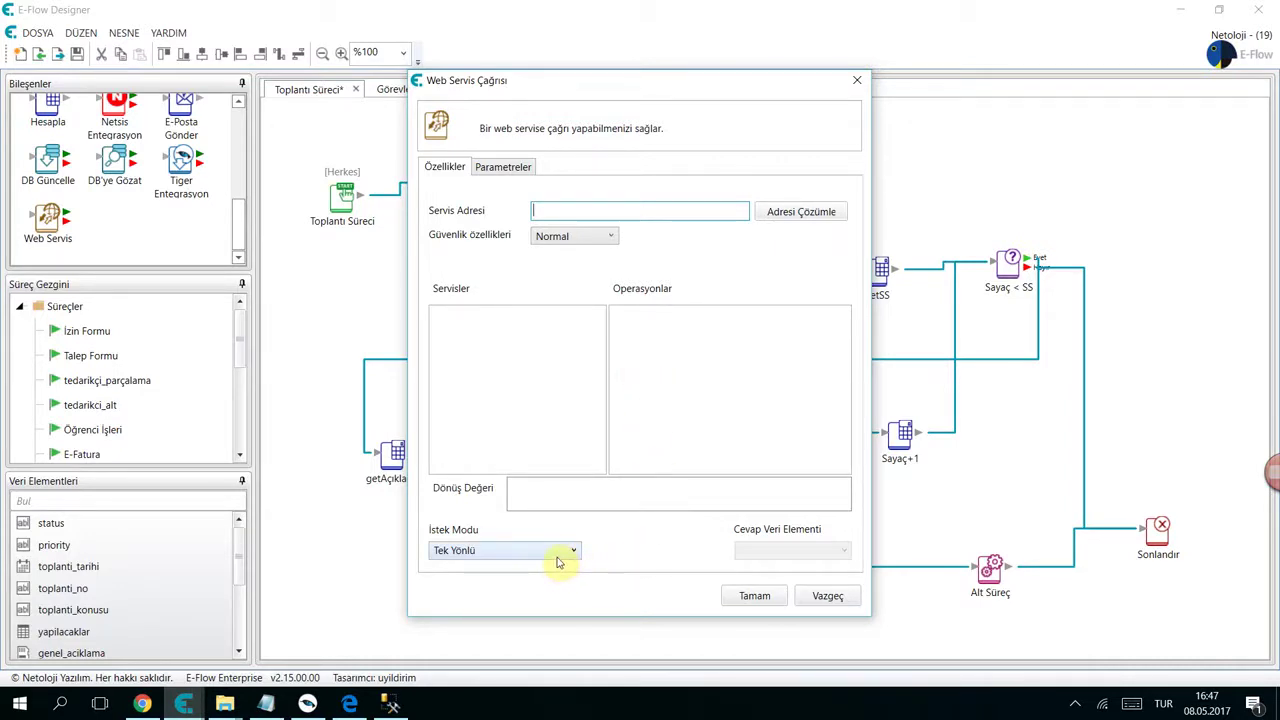
- Set the web service request mode to Çift Yönlü and check the data elements offered for Cevap Veri Elementi
{"action": "left_click", "coordinate": [509, 550]}
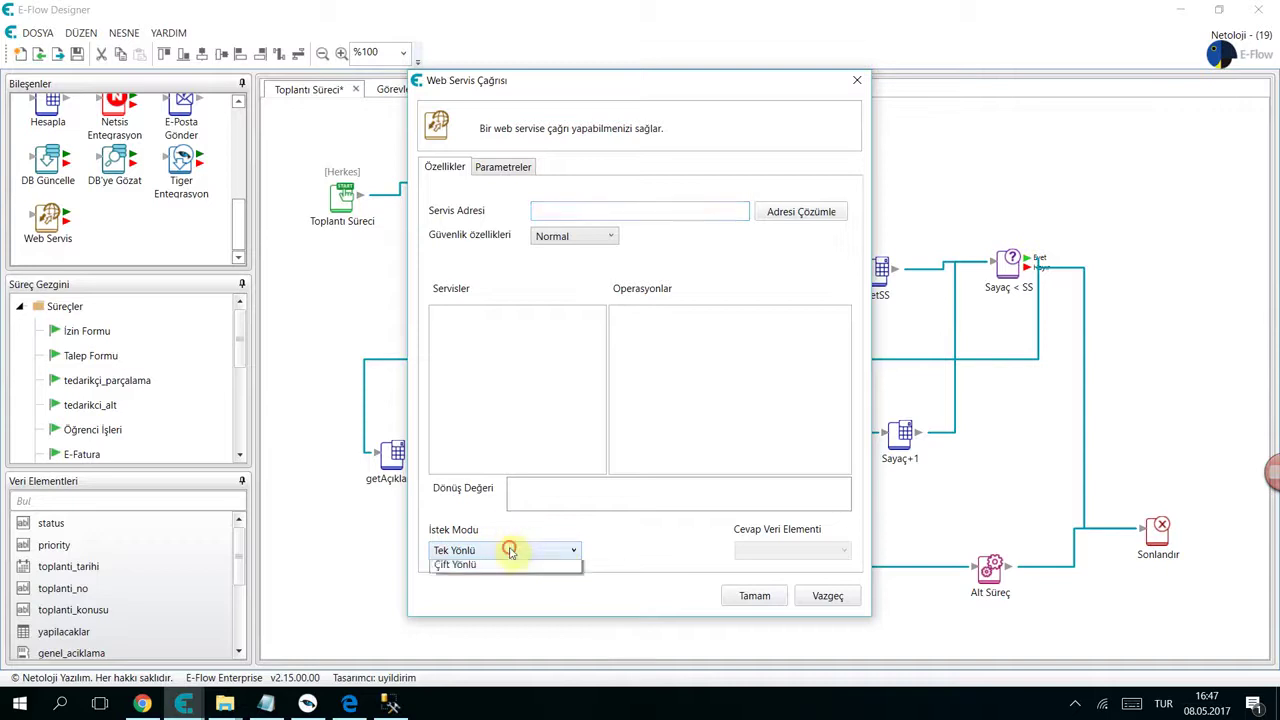
{"action": "left_click", "coordinate": [506, 587]}
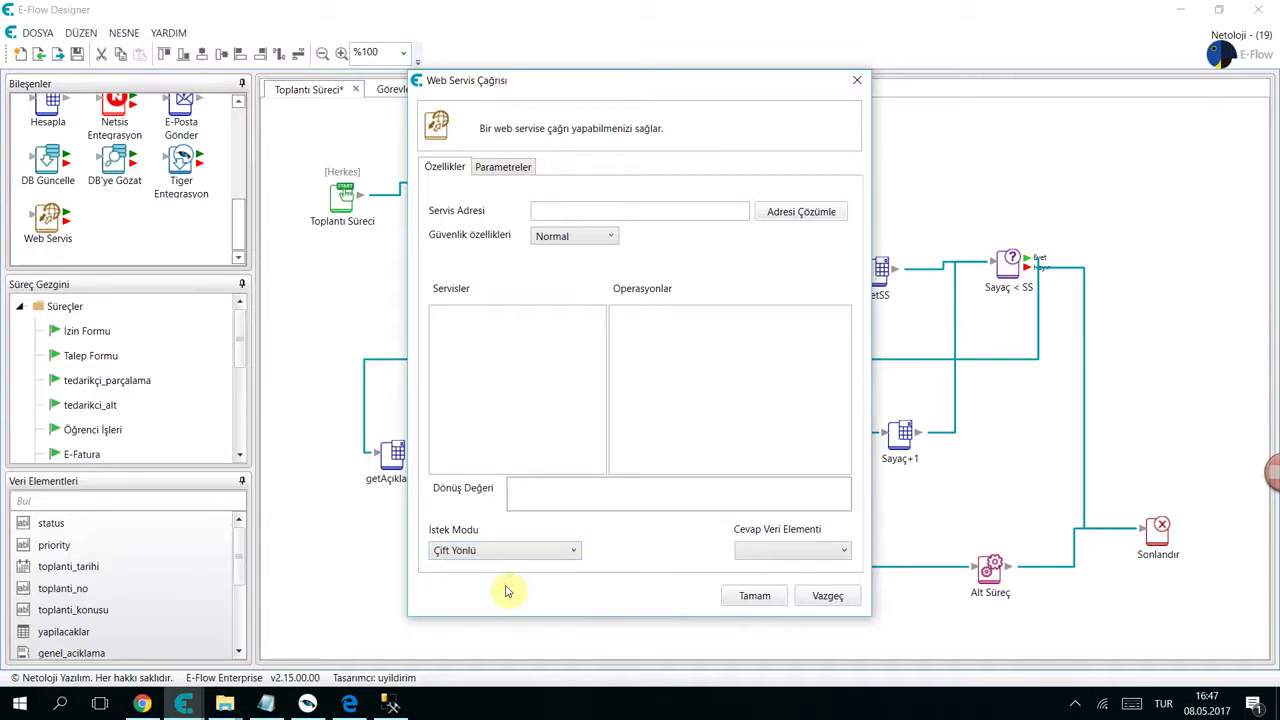
{"action": "left_click", "coordinate": [810, 553]}
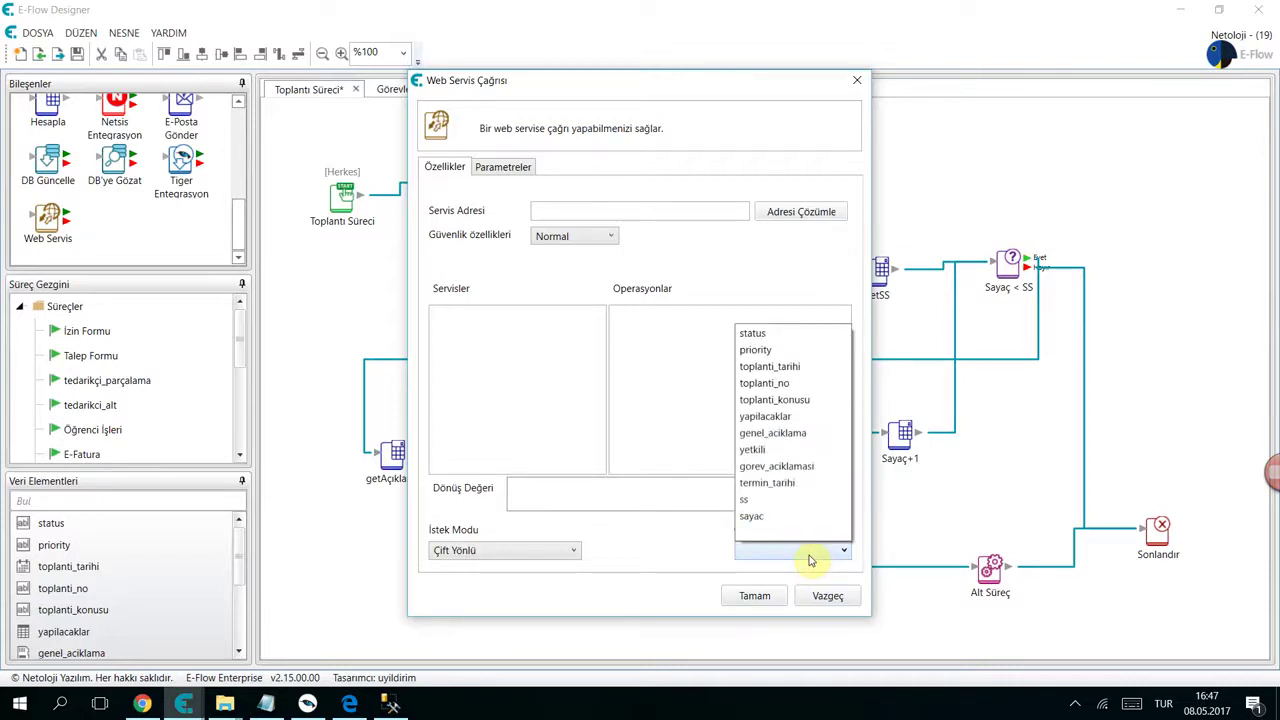
{"action": "left_click", "coordinate": [652, 528]}
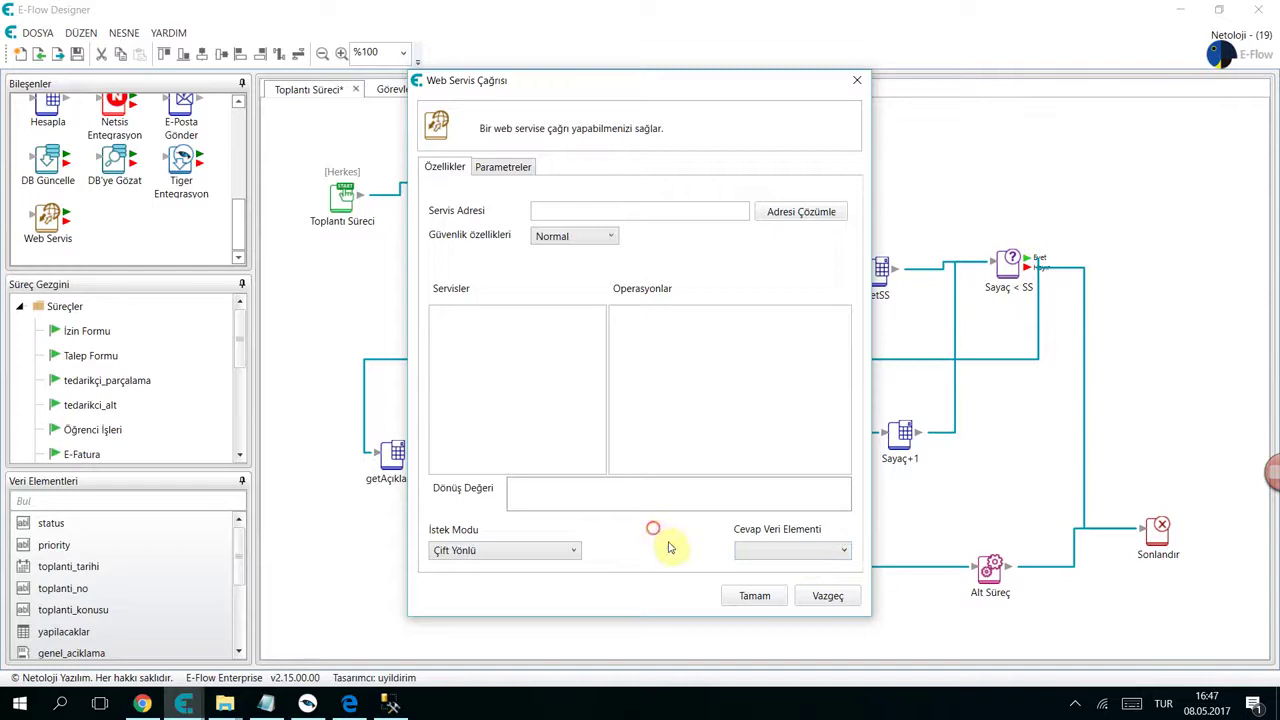
- Discard the web service call settings and delete the Web Servis element from the Toplantı Süreci diagram
{"action": "left_click", "coordinate": [823, 598]}
{"action": "left_click", "coordinate": [466, 296]}
{"action": "key", "text": "Delete"}
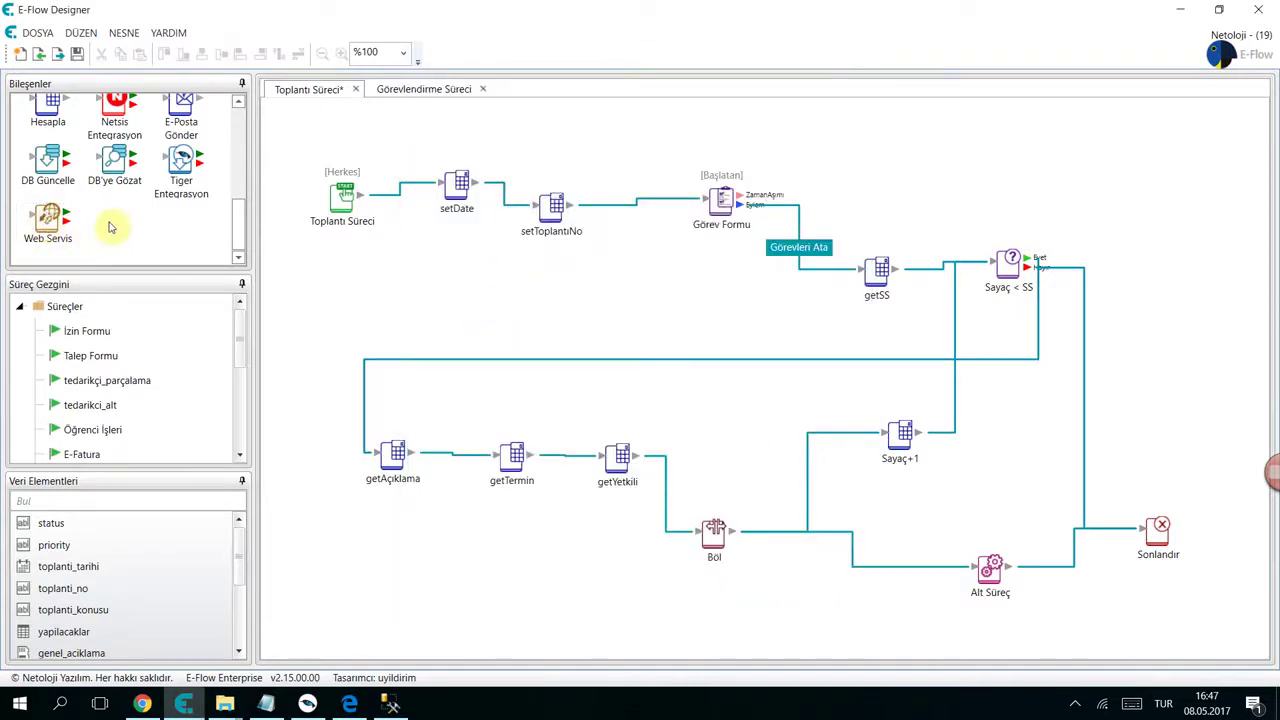
{"action": "scroll", "coordinate": [114, 224], "scroll_direction": "up", "scroll_amount": 1}
{"action": "scroll", "coordinate": [114, 224], "scroll_direction": "up", "scroll_amount": 4}
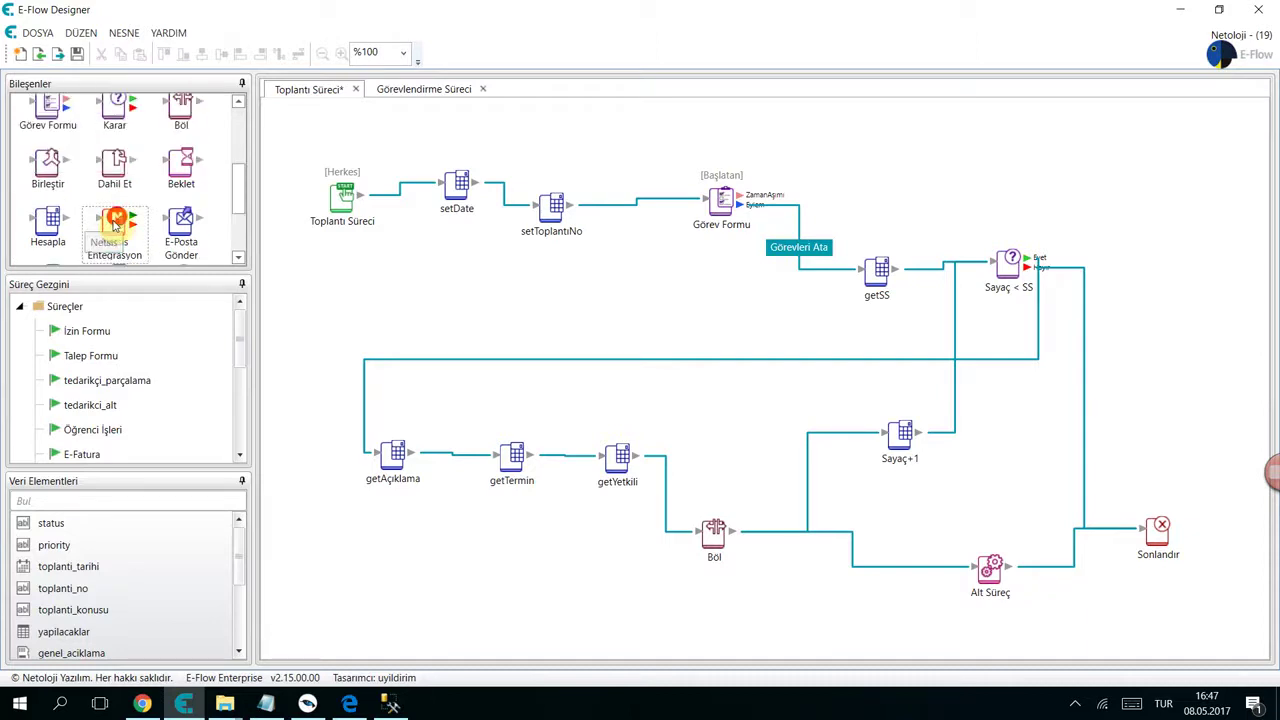
{"action": "scroll", "coordinate": [114, 224], "scroll_direction": "up", "scroll_amount": 2}
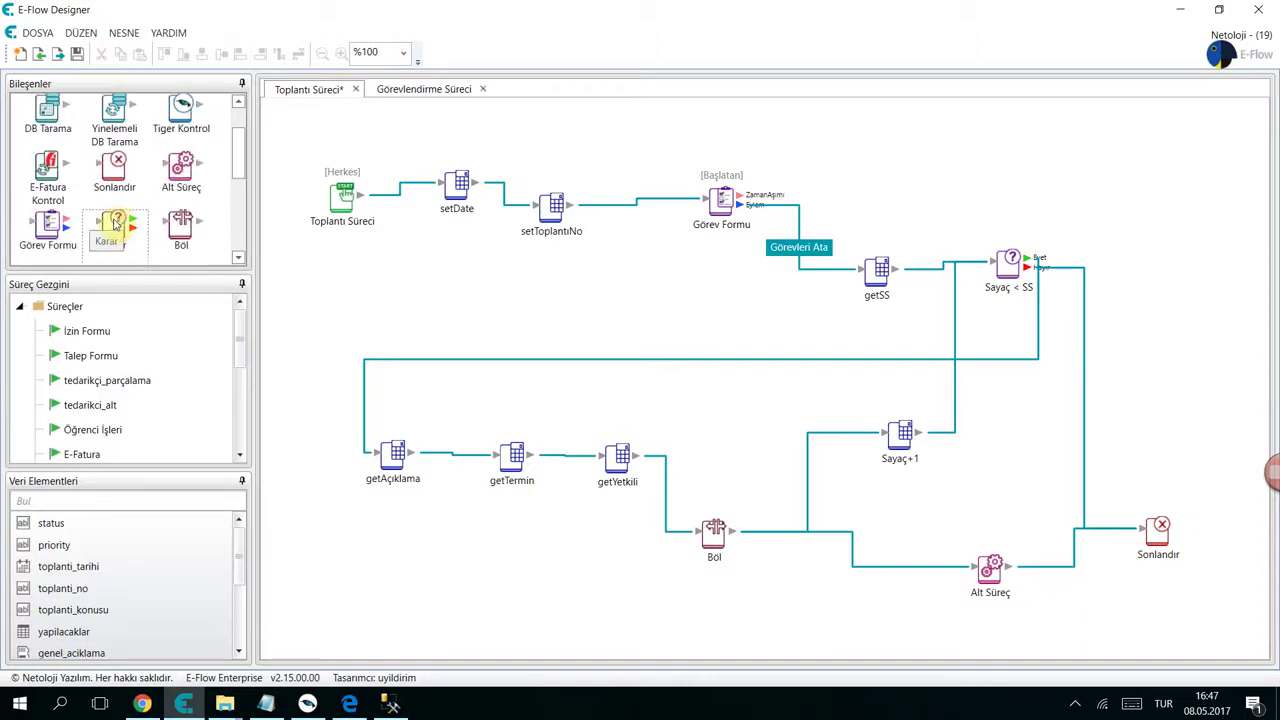
- Place a Beklet element on the Toplantı Süreci diagram between getYetkili and Sayaç+1
{"action": "scroll", "coordinate": [114, 224], "scroll_direction": "down", "scroll_amount": 3}
{"action": "left_click_drag", "start_coordinate": [181, 188], "coordinate": [709, 305]}
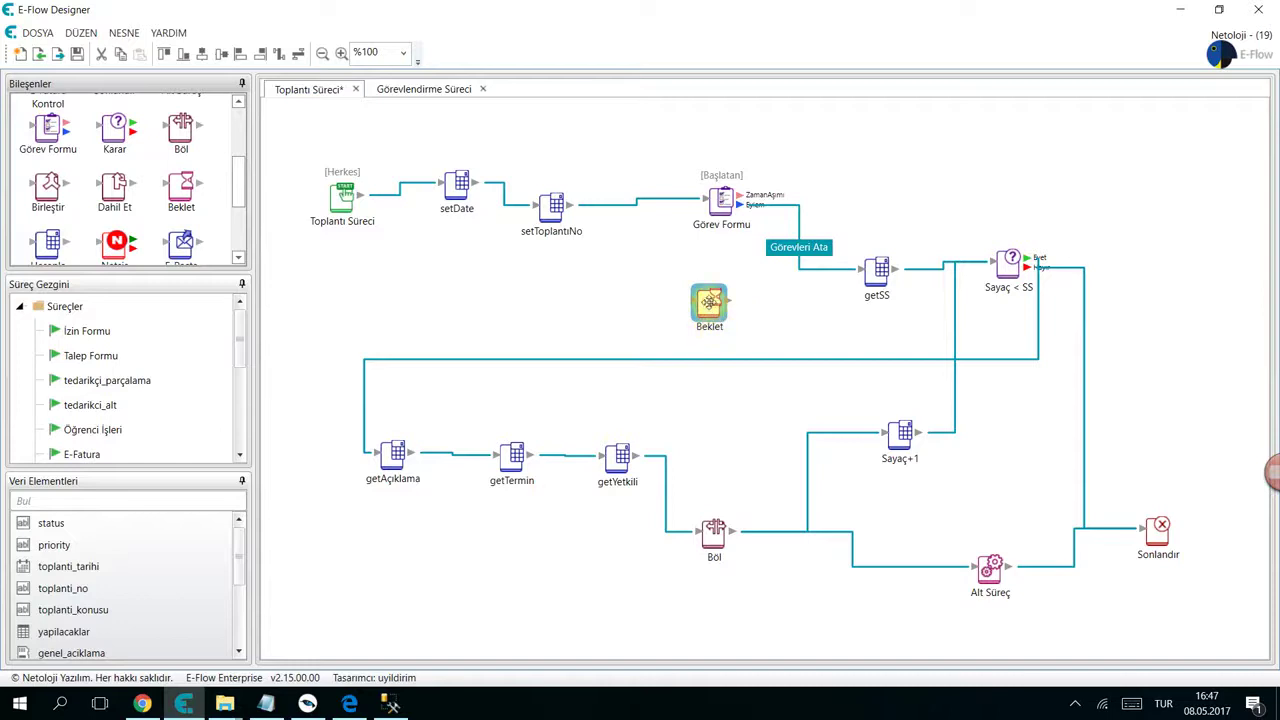
{"action": "left_click_drag", "start_coordinate": [712, 308], "coordinate": [767, 428]}
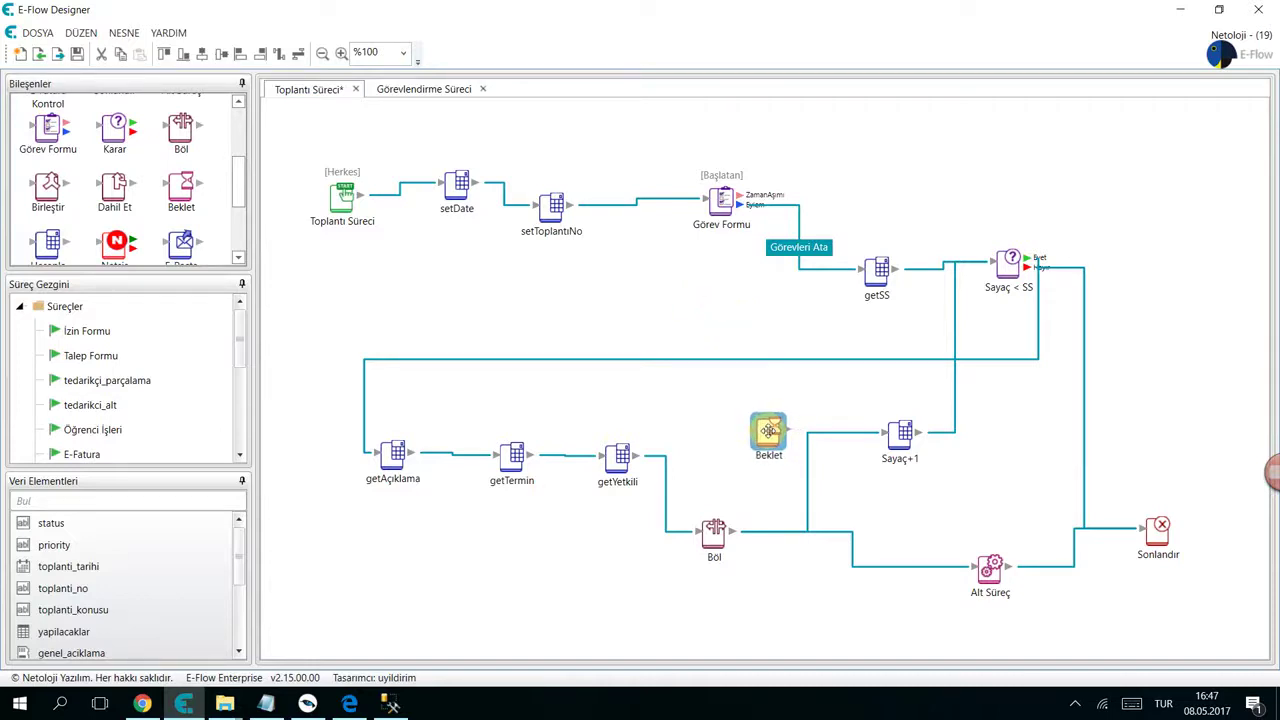
- Reposition Alt Süreç slightly lower and Sayaç+1 slightly higher to widen the space between the two branches after Böl
{"action": "left_click", "coordinate": [856, 548]}
{"action": "left_click_drag", "start_coordinate": [990, 567], "coordinate": [1032, 590]}
{"action": "left_click_drag", "start_coordinate": [901, 433], "coordinate": [911, 423]}
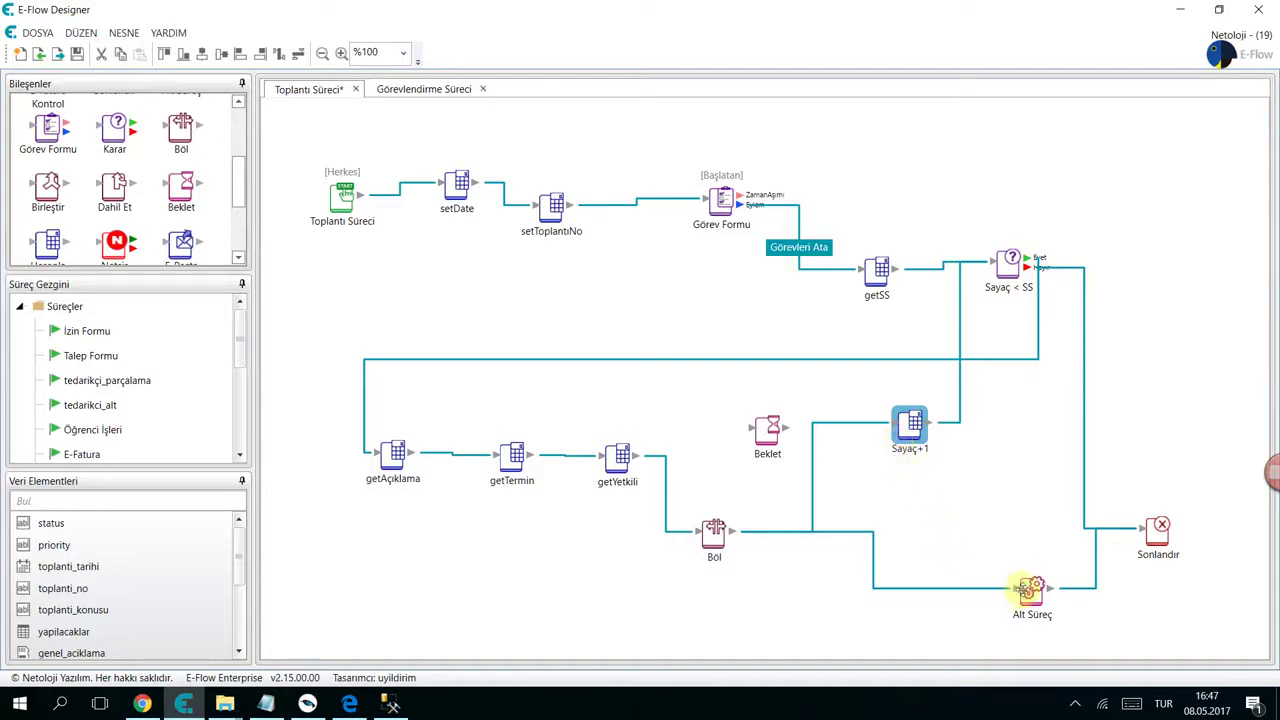
{"action": "left_click_drag", "start_coordinate": [1025, 591], "coordinate": [977, 590]}
{"action": "left_click", "coordinate": [903, 420]}
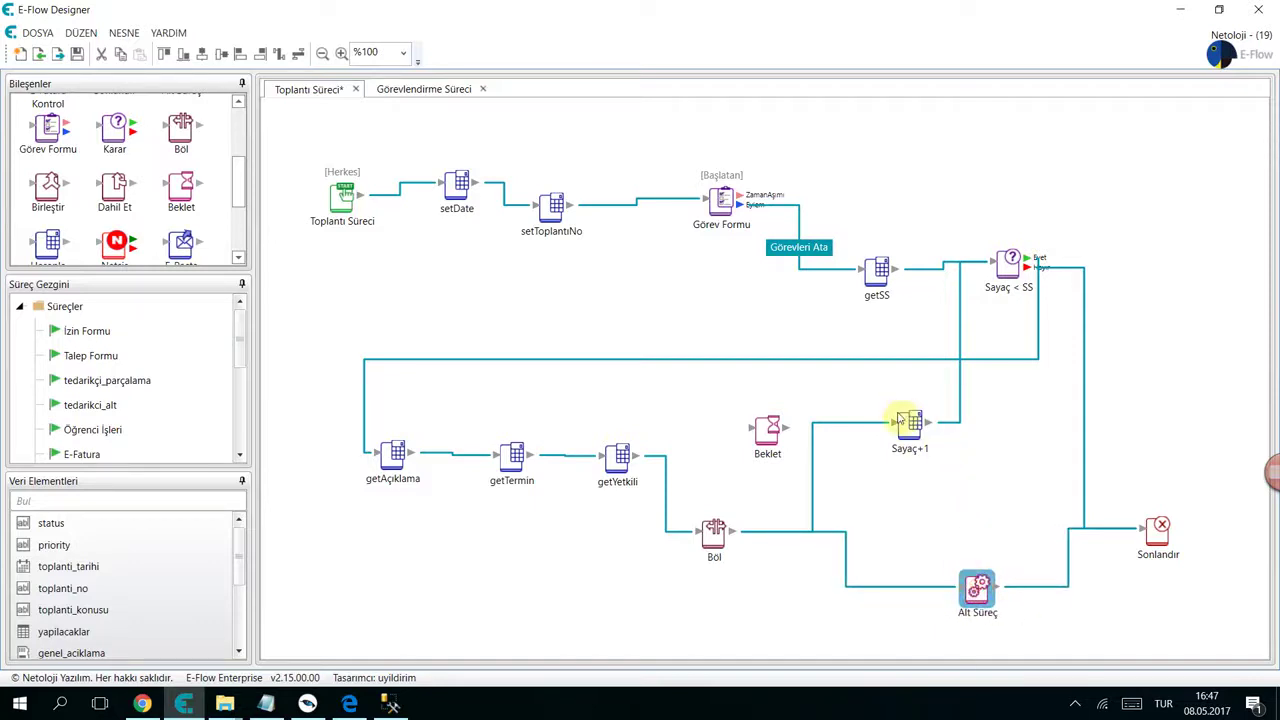
{"action": "left_click", "coordinate": [393, 455]}
{"action": "left_click", "coordinate": [482, 463]}
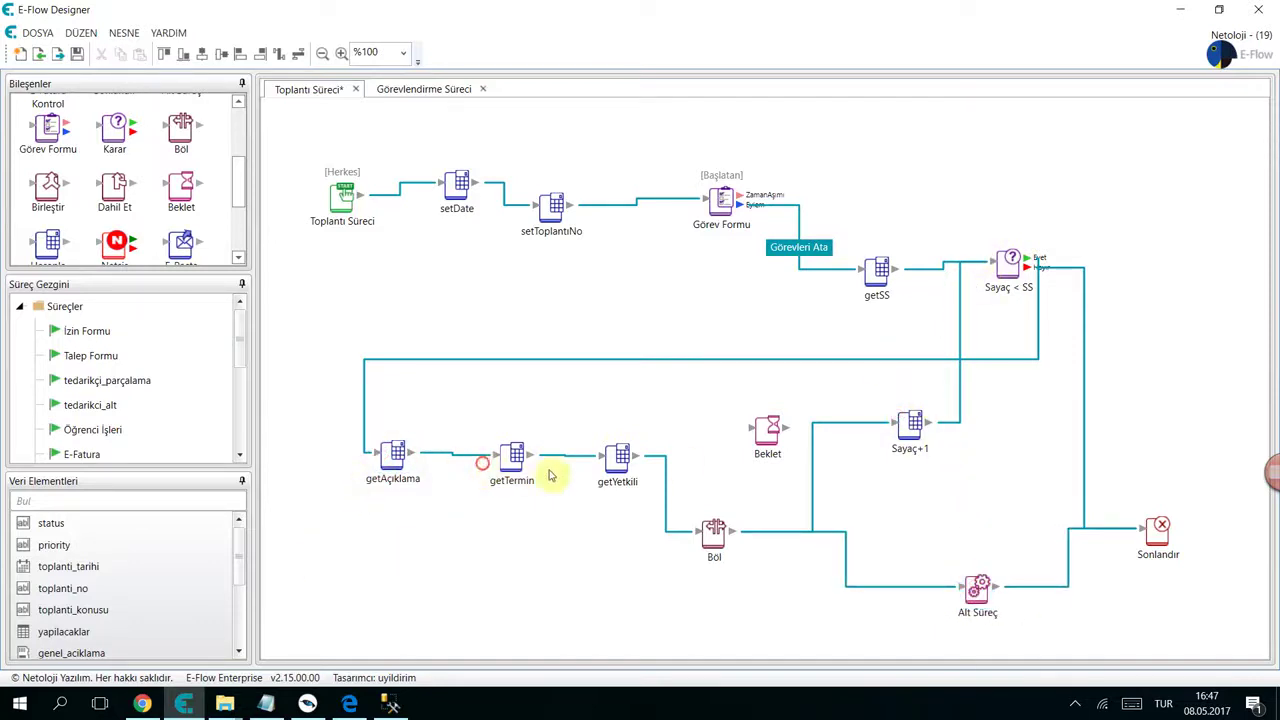
{"action": "left_click", "coordinate": [977, 596]}
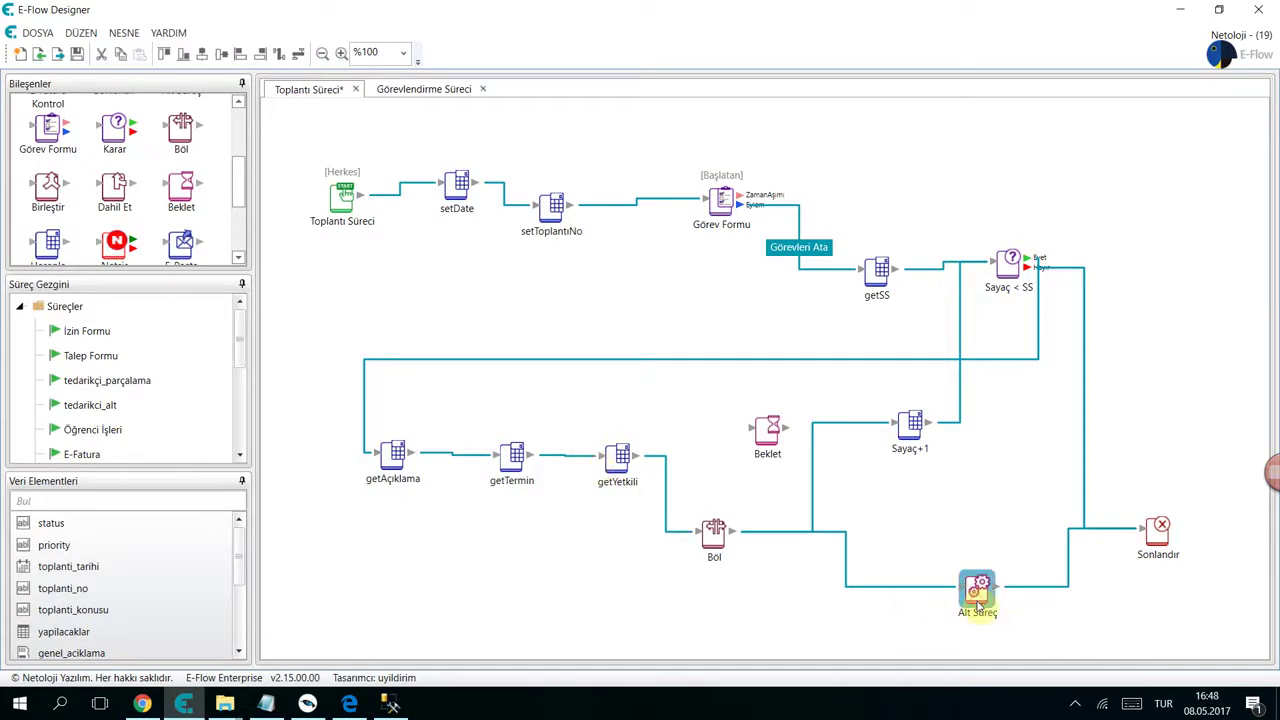
{"action": "double_click", "coordinate": [978, 596]}
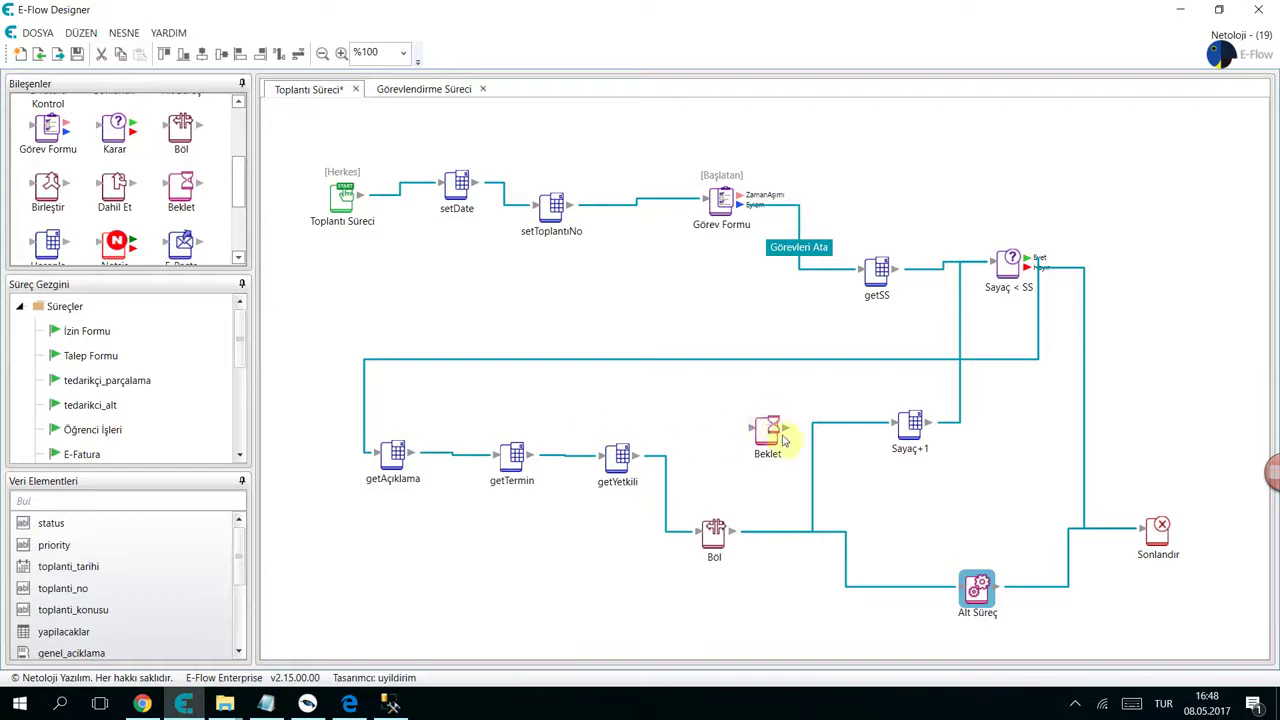
- Insert the Beklet element into the connection from Böl to Sayaç+1 and line it up level with Sayaç+1
{"action": "left_click_drag", "start_coordinate": [767, 430], "coordinate": [812, 450]}
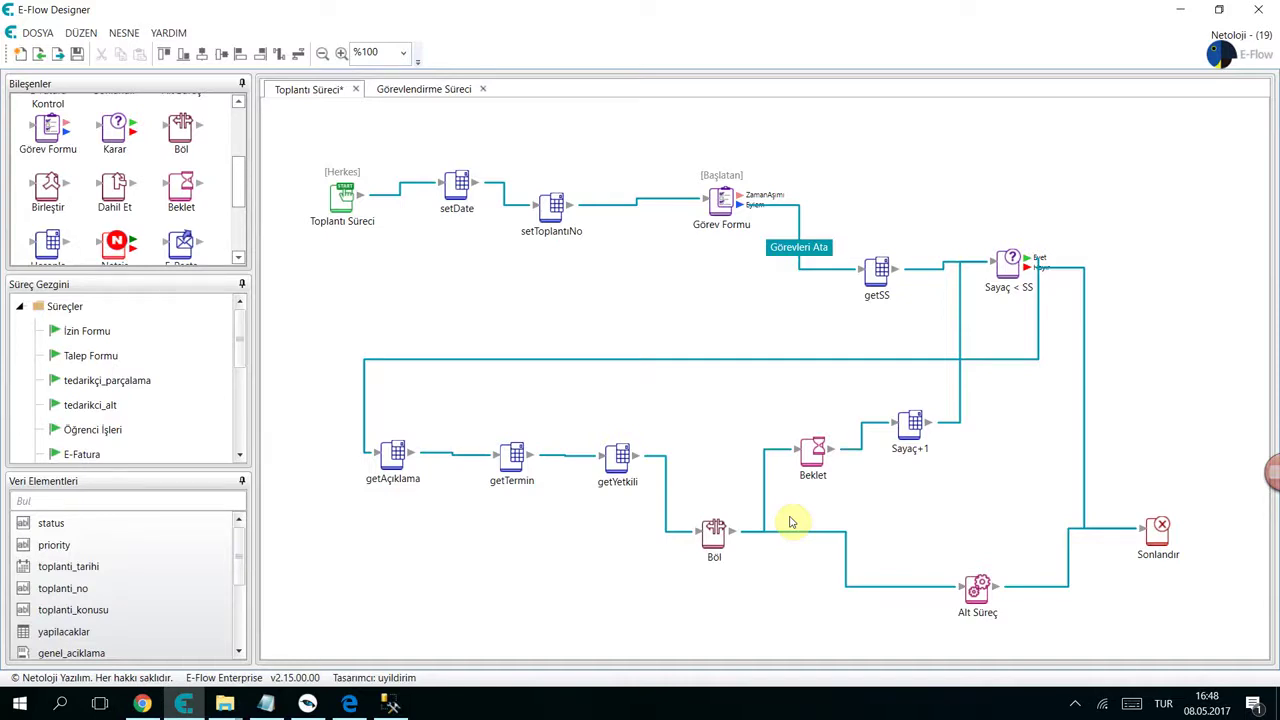
{"action": "double_click", "coordinate": [808, 458]}
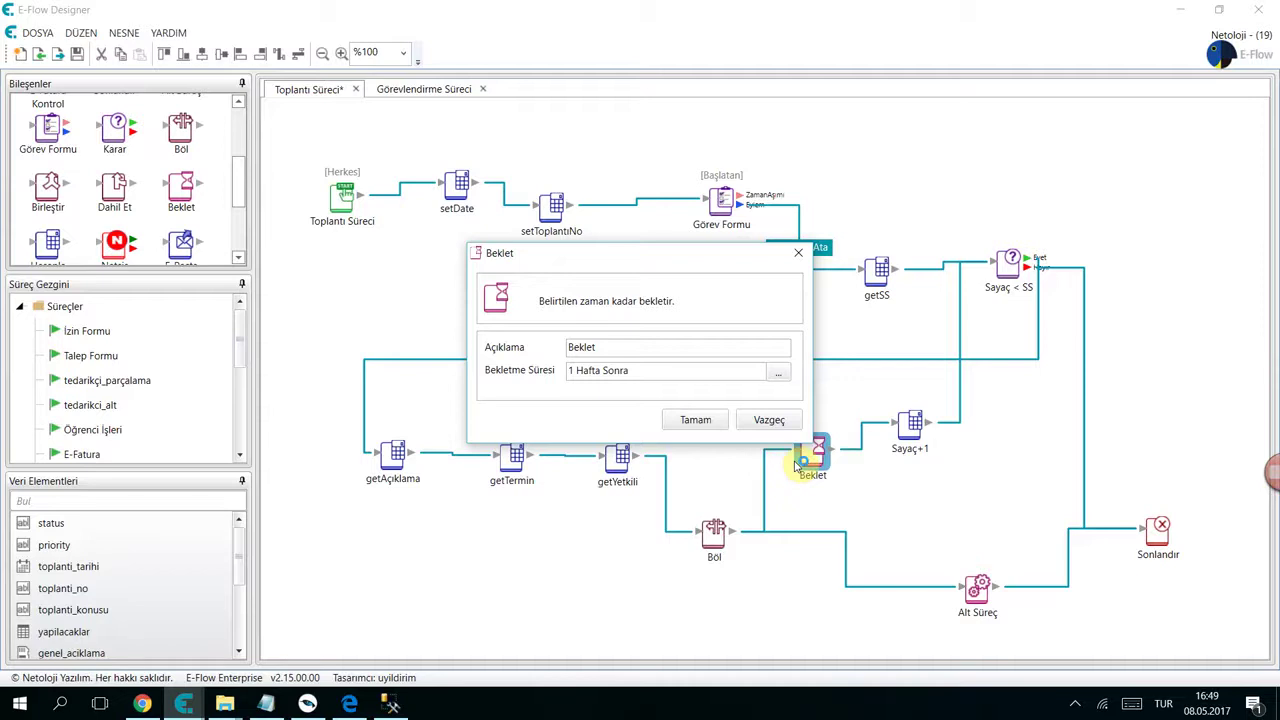
{"action": "left_click", "coordinate": [768, 420]}
{"action": "left_click_drag", "start_coordinate": [817, 455], "coordinate": [777, 433]}
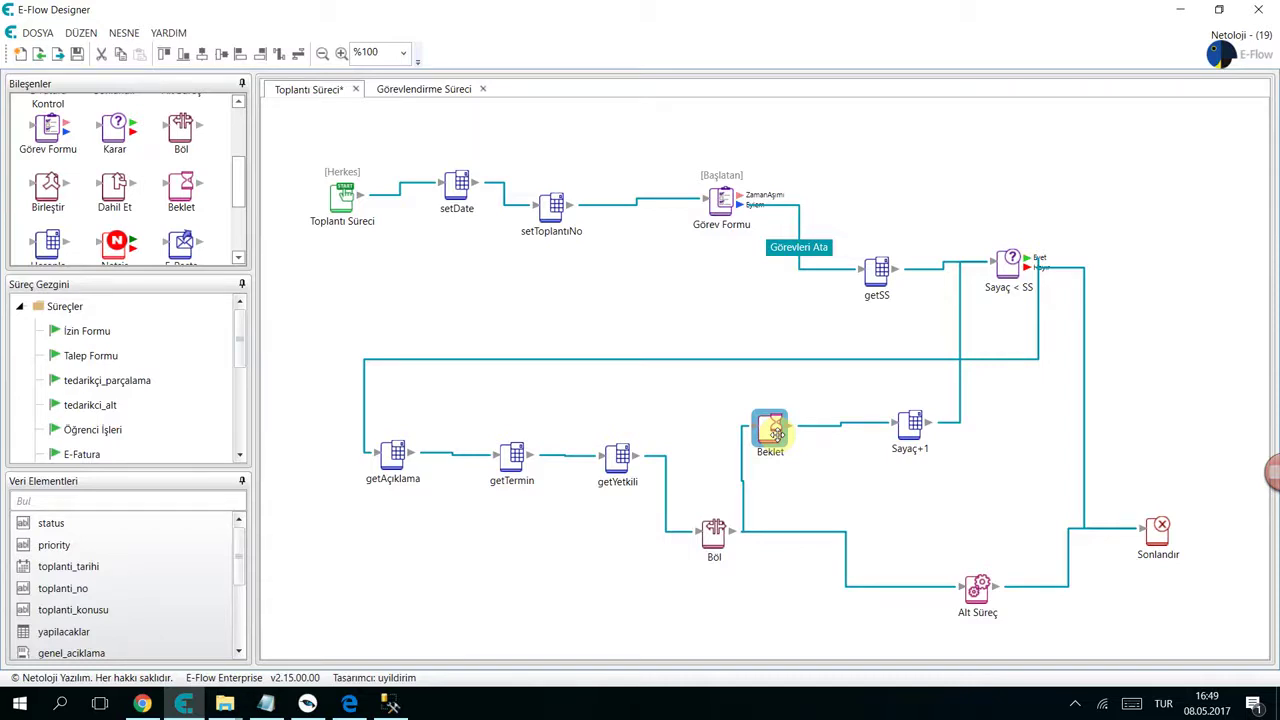
{"action": "left_click_drag", "start_coordinate": [777, 433], "coordinate": [814, 419]}
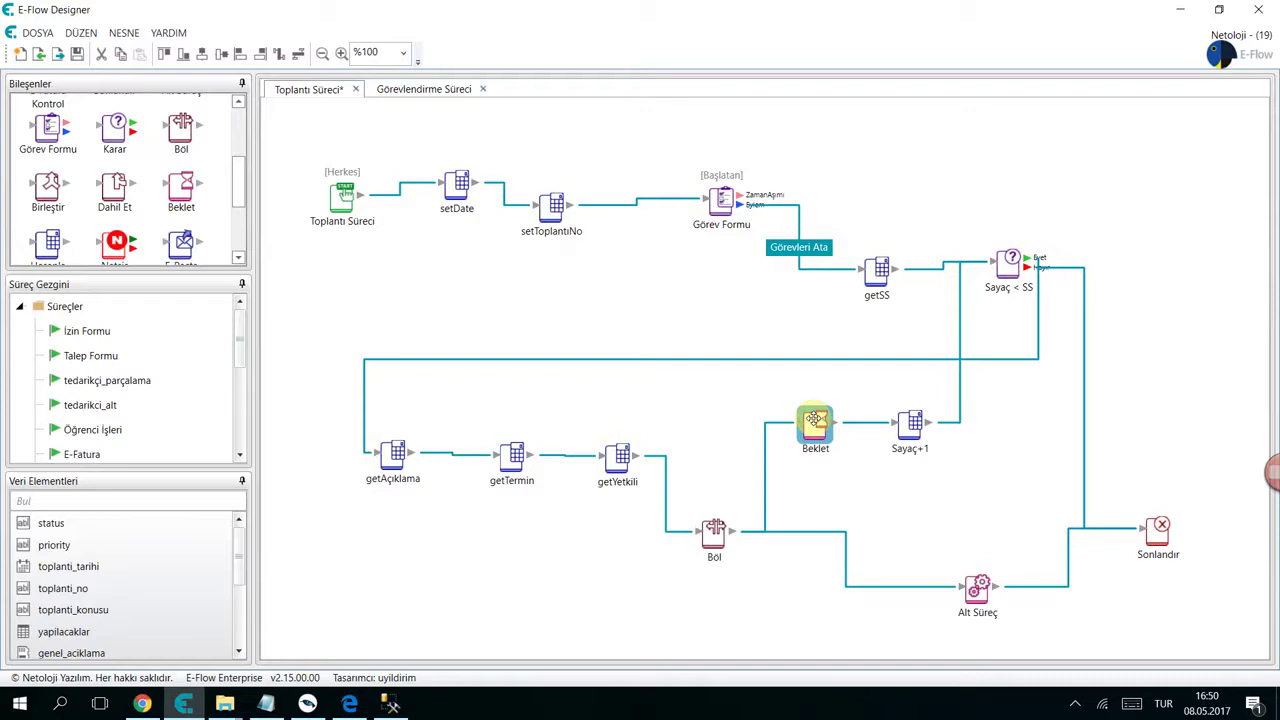
- Set Beklet's Bekletme Süresi to the Ayın Günü schedule on day 18, and shift the element slightly away from Sayaç+1
{"action": "double_click", "coordinate": [814, 419]}
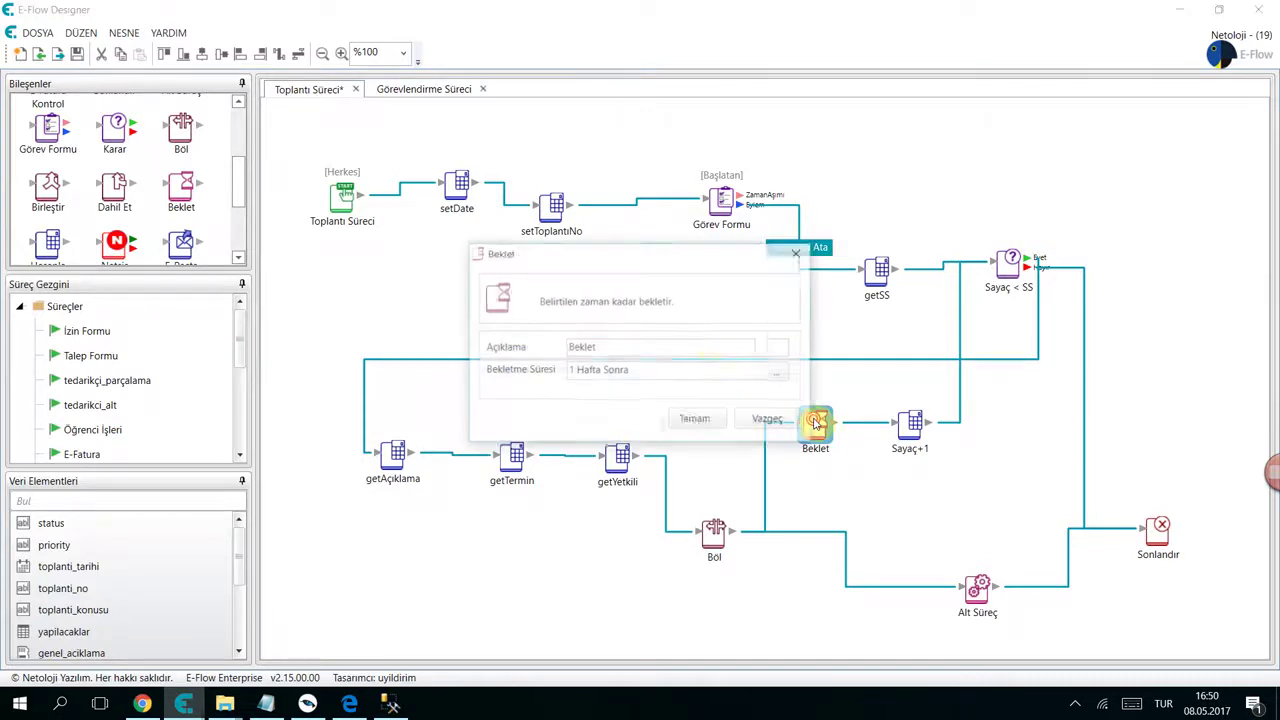
{"action": "left_click", "coordinate": [776, 370]}
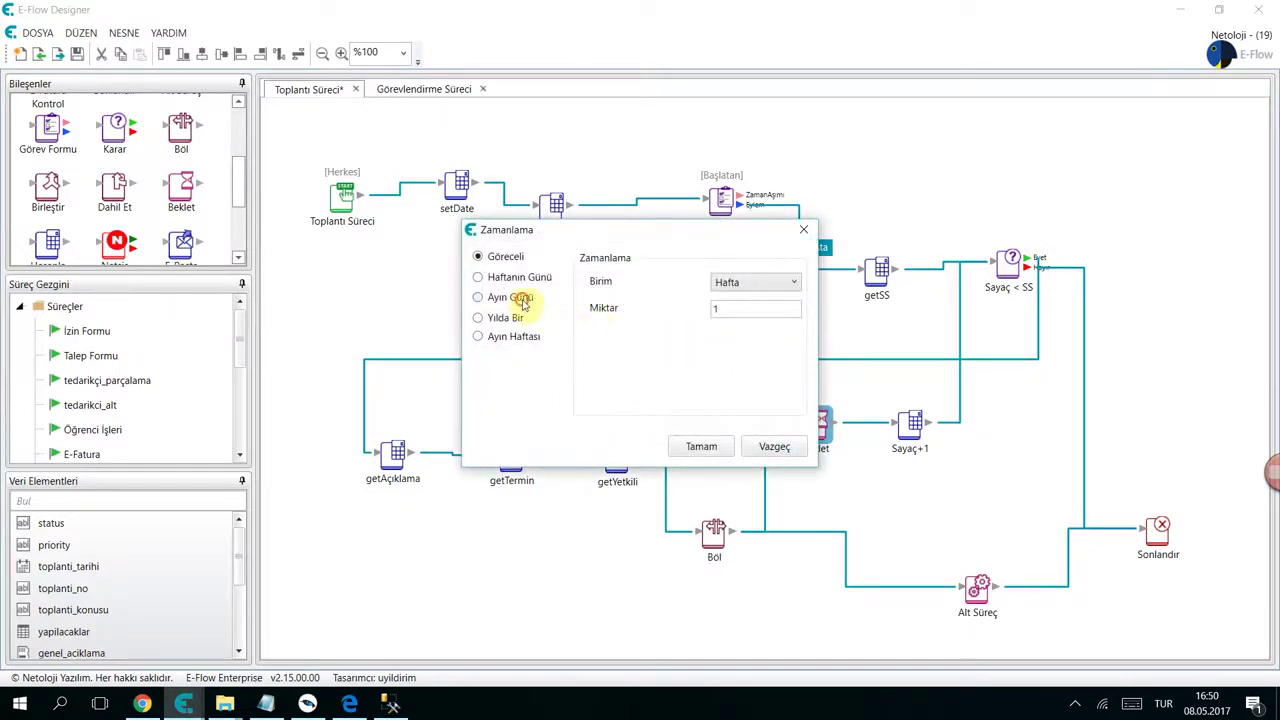
{"action": "left_click", "coordinate": [520, 297]}
{"action": "left_click", "coordinate": [758, 309]}
{"action": "scroll", "coordinate": [760, 498], "scroll_direction": "down", "scroll_amount": 3}
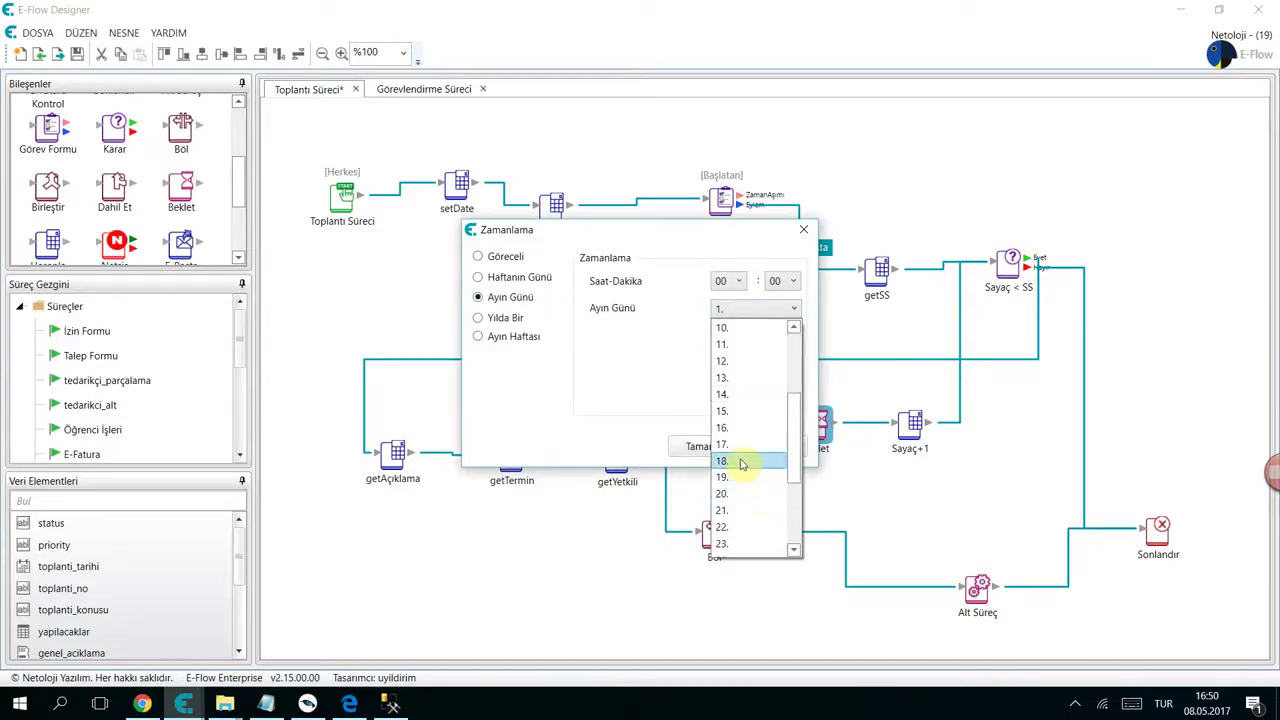
{"action": "left_click", "coordinate": [737, 461]}
{"action": "left_click", "coordinate": [714, 446]}
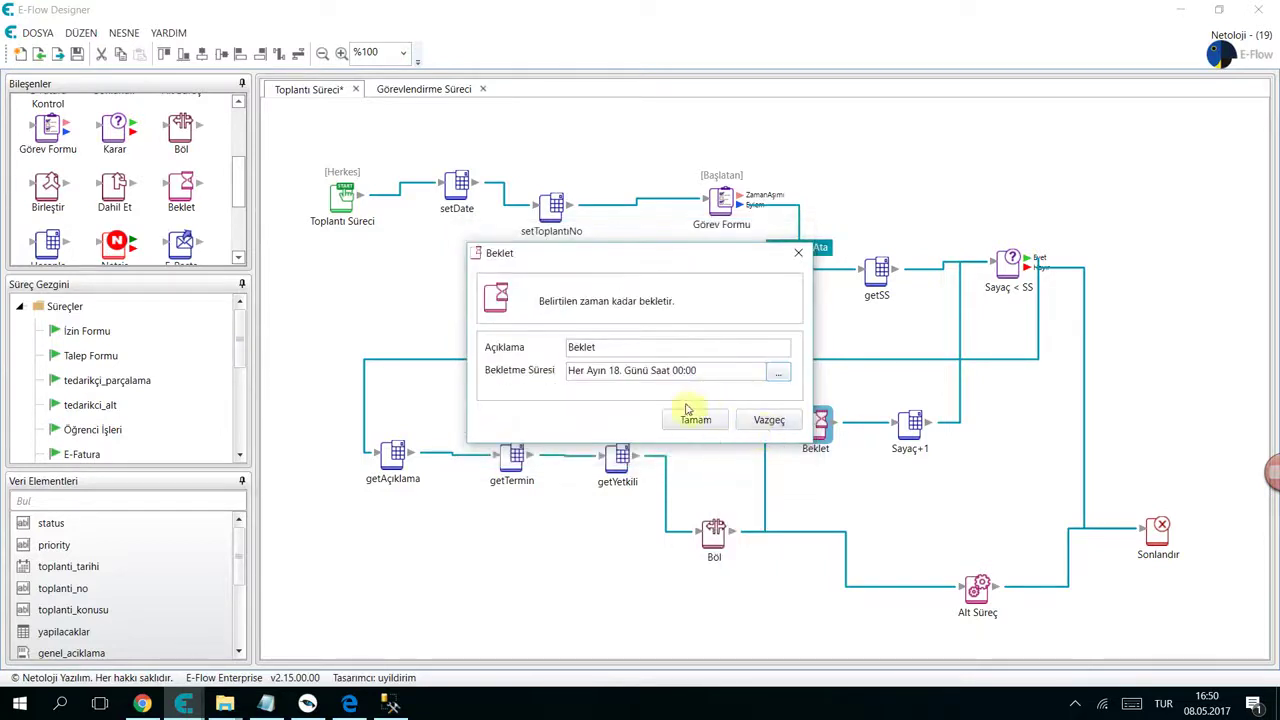
{"action": "left_click", "coordinate": [690, 420]}
{"action": "left_click_drag", "start_coordinate": [818, 425], "coordinate": [795, 425]}
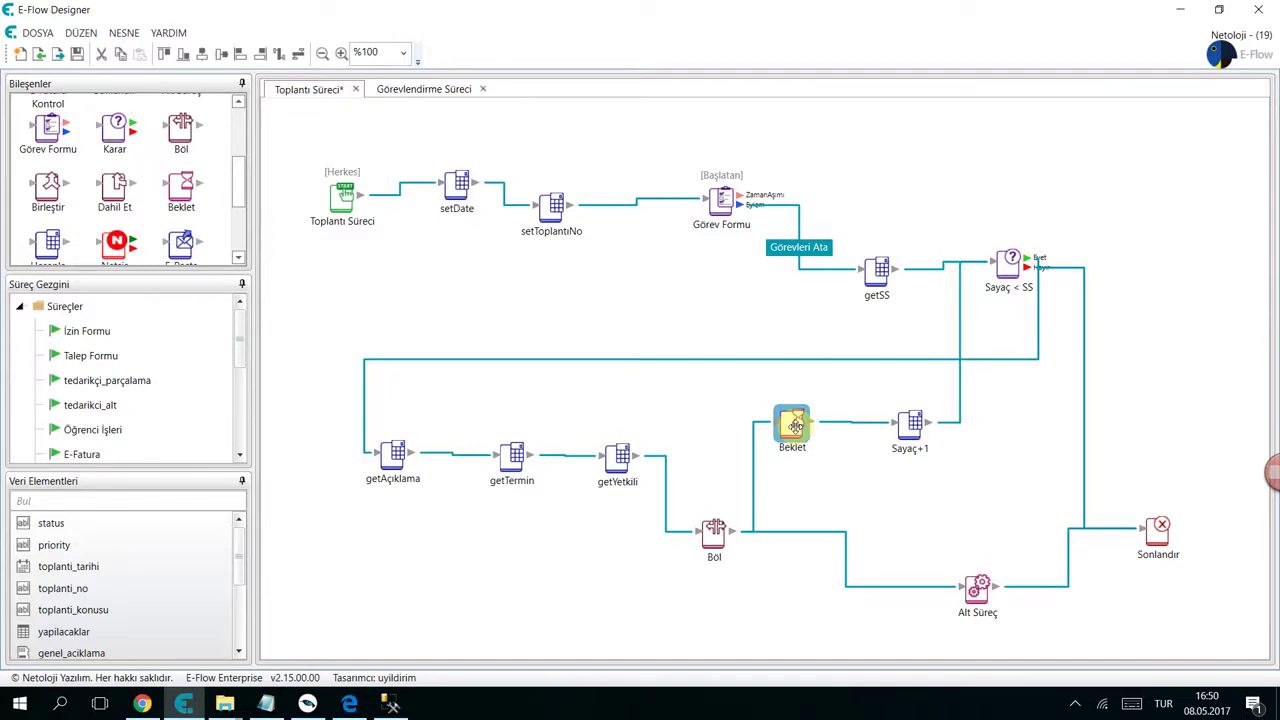
{"action": "left_click", "coordinate": [843, 458]}
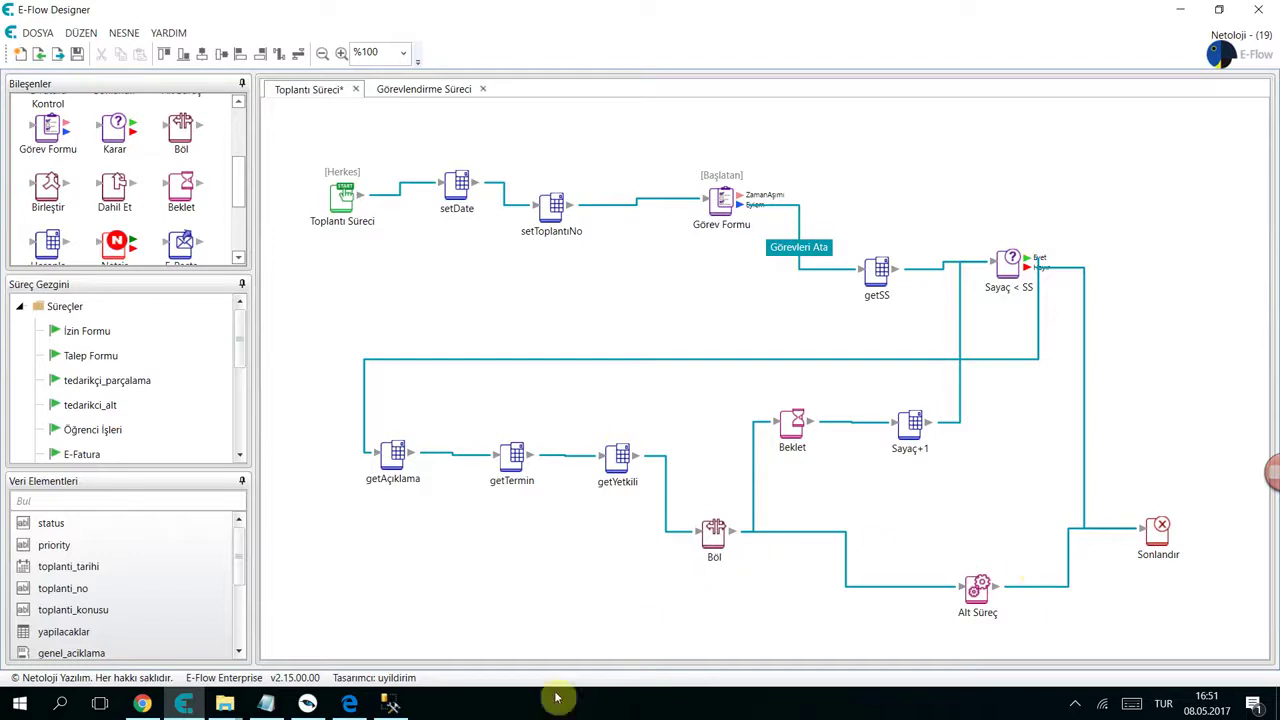
{"action": "left_click", "coordinate": [143, 704]}
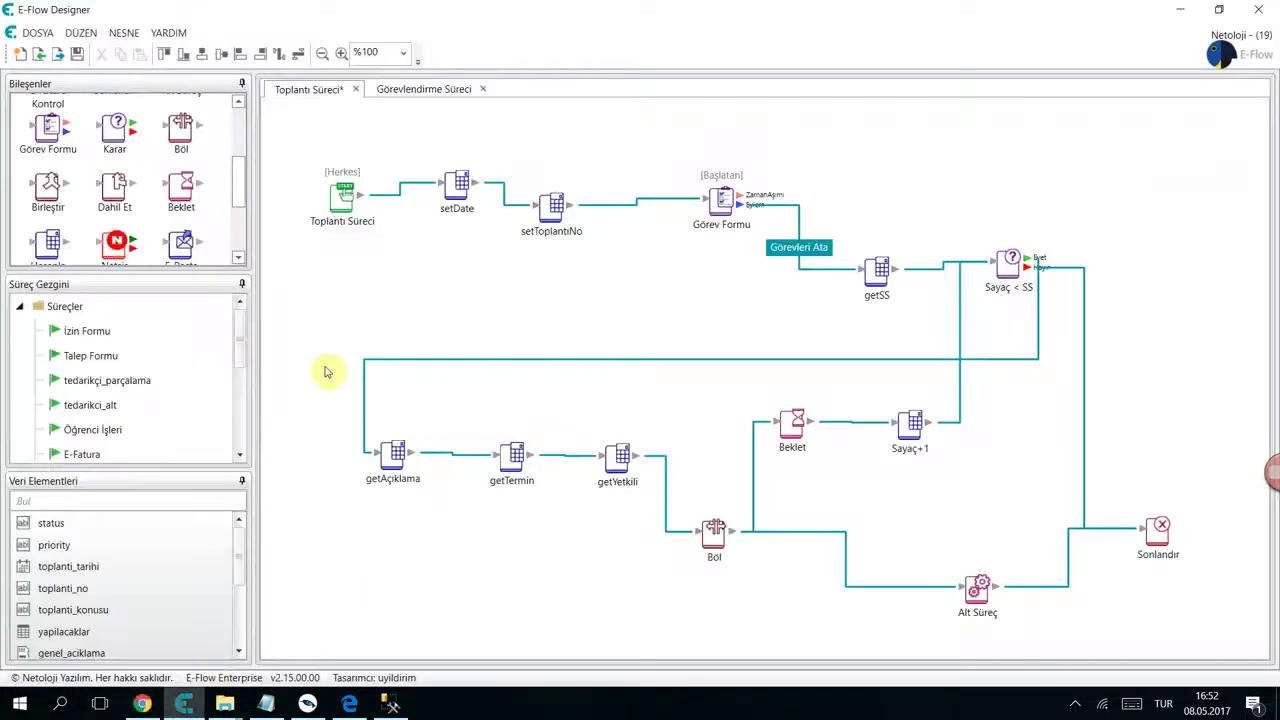
{"action": "left_click", "coordinate": [183, 704]}
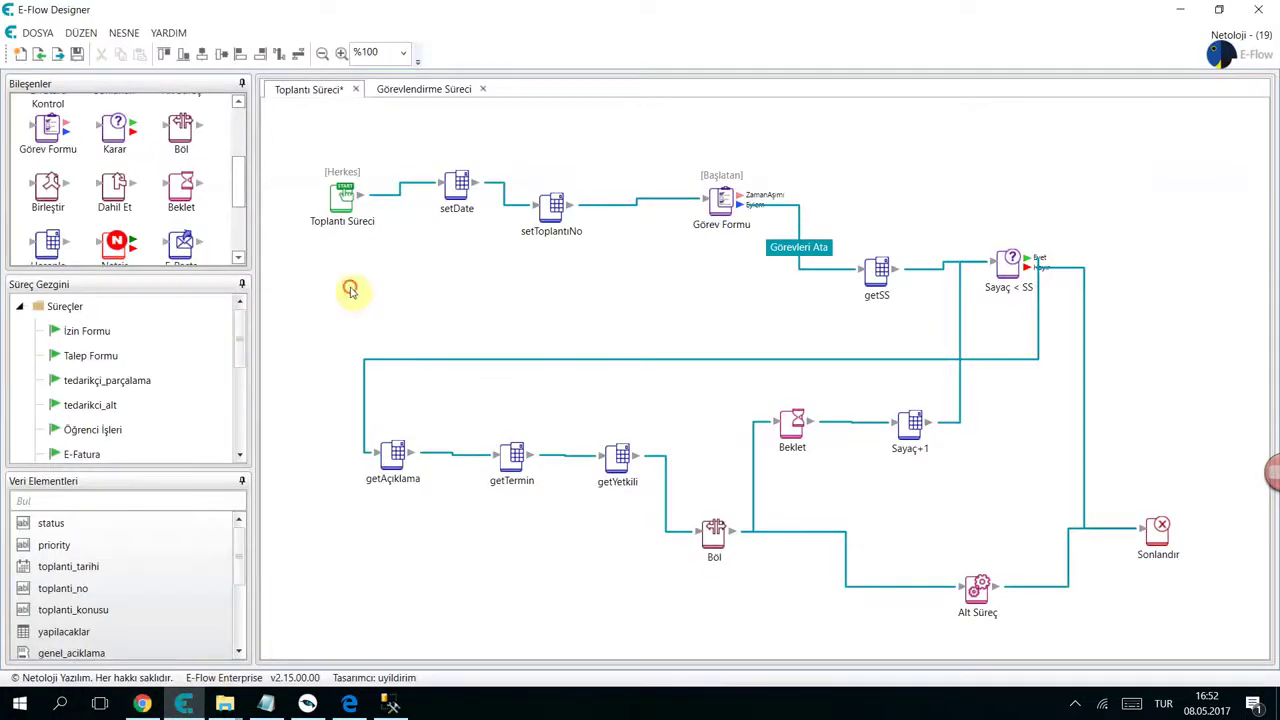